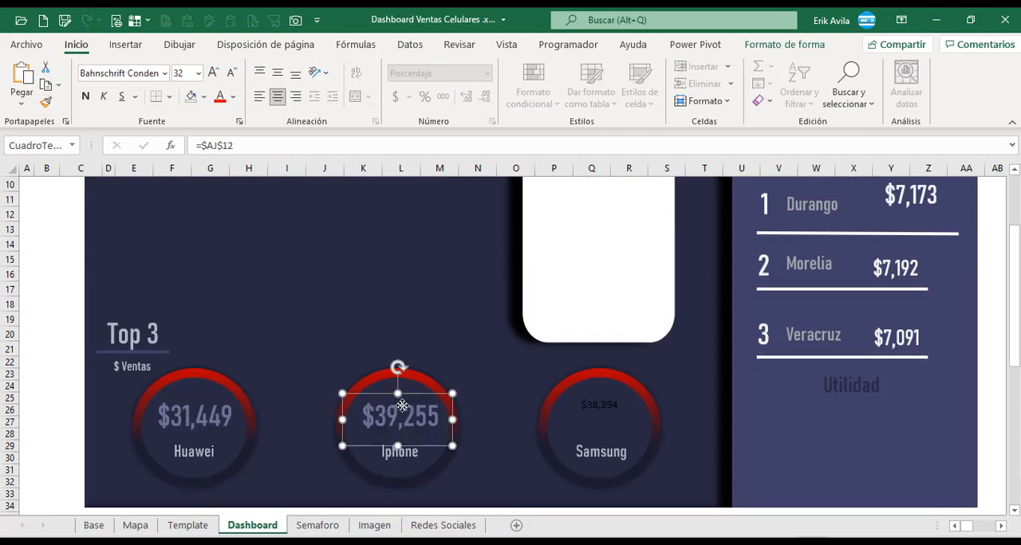
Copy the Iphone sales figure's text format onto the Samsung figure and start a cell-link formula for the Huawei label.
{"action": "left_click", "coordinate": [598, 416]}
{"action": "left_click", "coordinate": [228, 435]}
{"action": "left_click", "coordinate": [205, 145]}
{"action": "type", "text": "="}
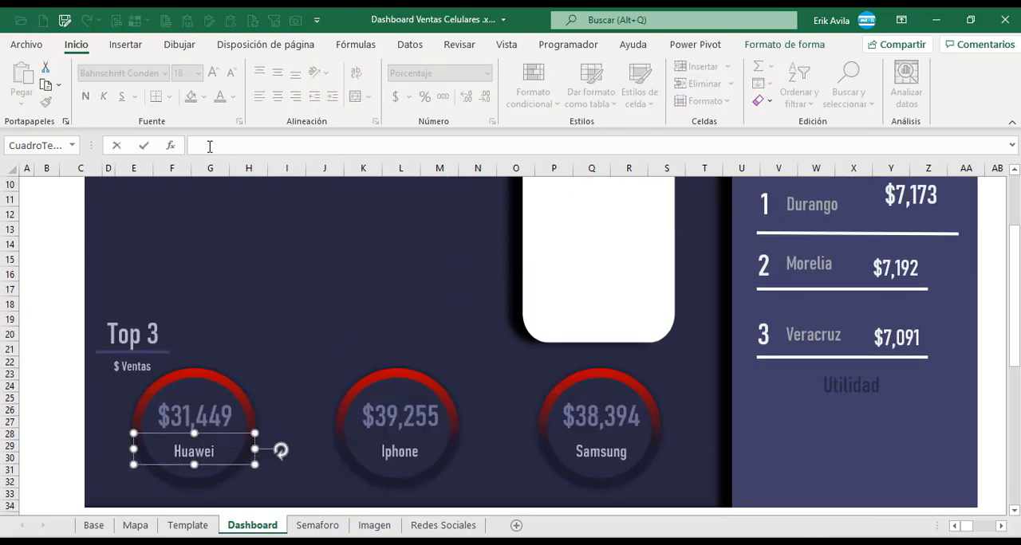
{"action": "left_click_drag", "start_coordinate": [961, 526], "coordinate": [981, 526]}
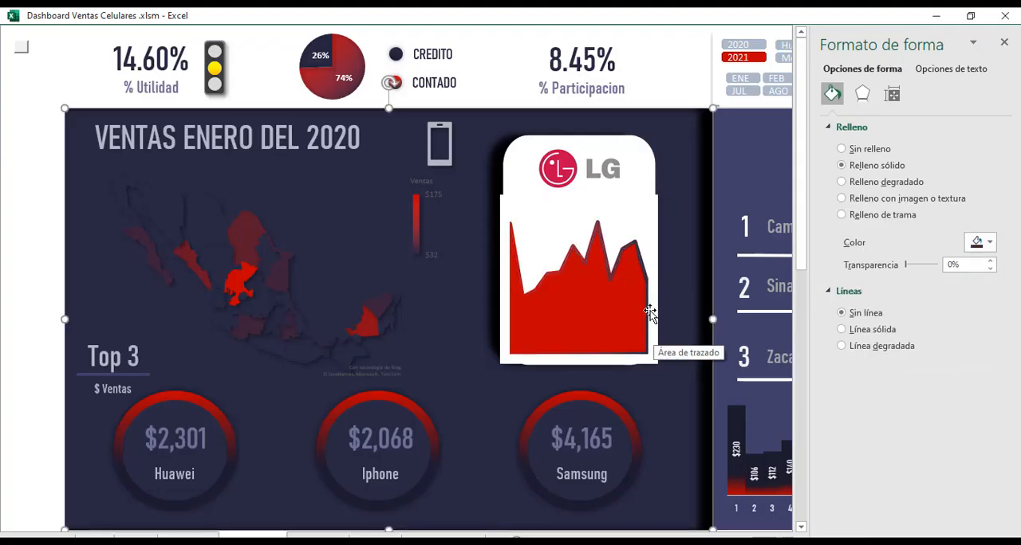
Select a date in the Fecha pivot table on the Base sheet and open its pivot table analysis options.
{"action": "left_click", "coordinate": [622, 203]}
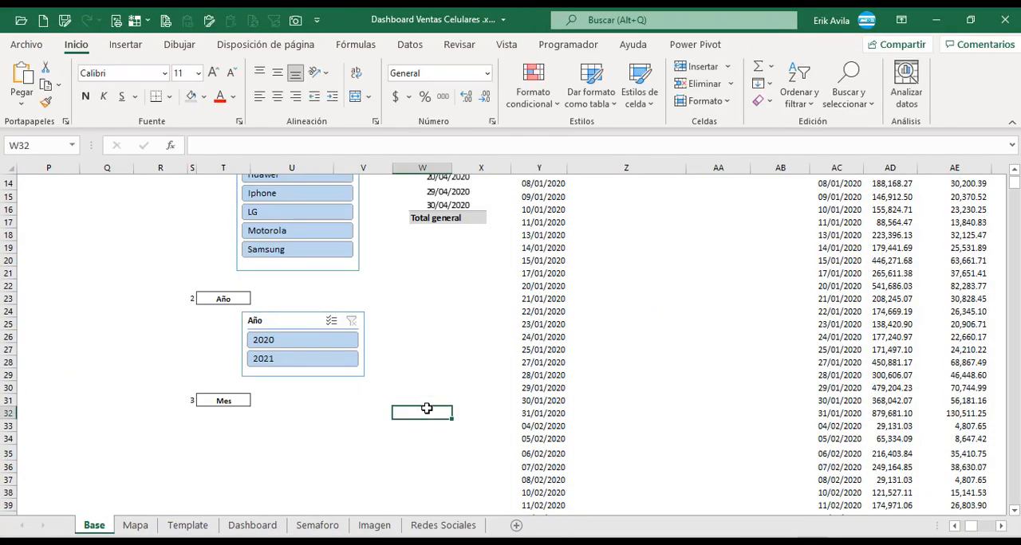
{"action": "scroll", "coordinate": [440, 406], "scroll_direction": "up", "scroll_amount": 2}
{"action": "left_click", "coordinate": [550, 362]}
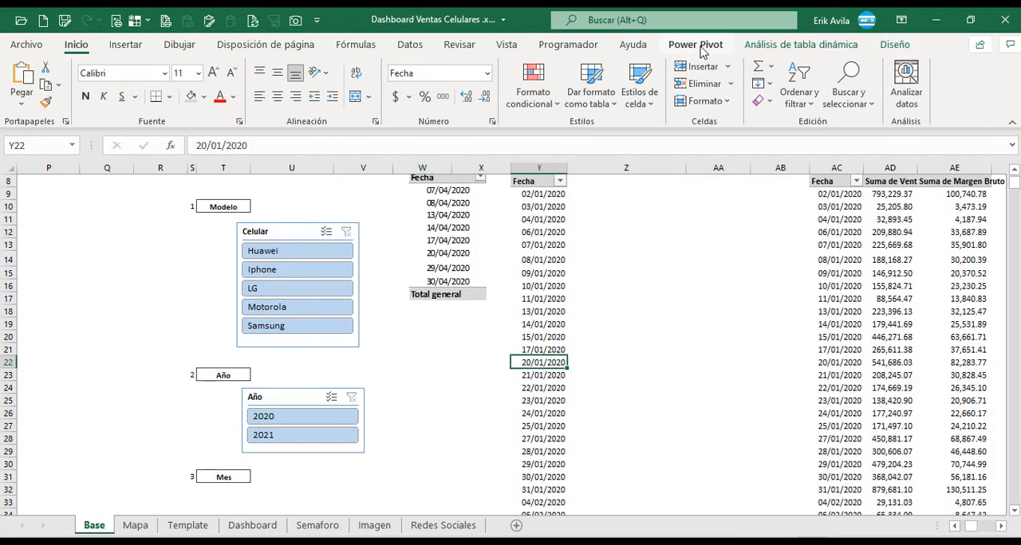
{"action": "left_click", "coordinate": [801, 44]}
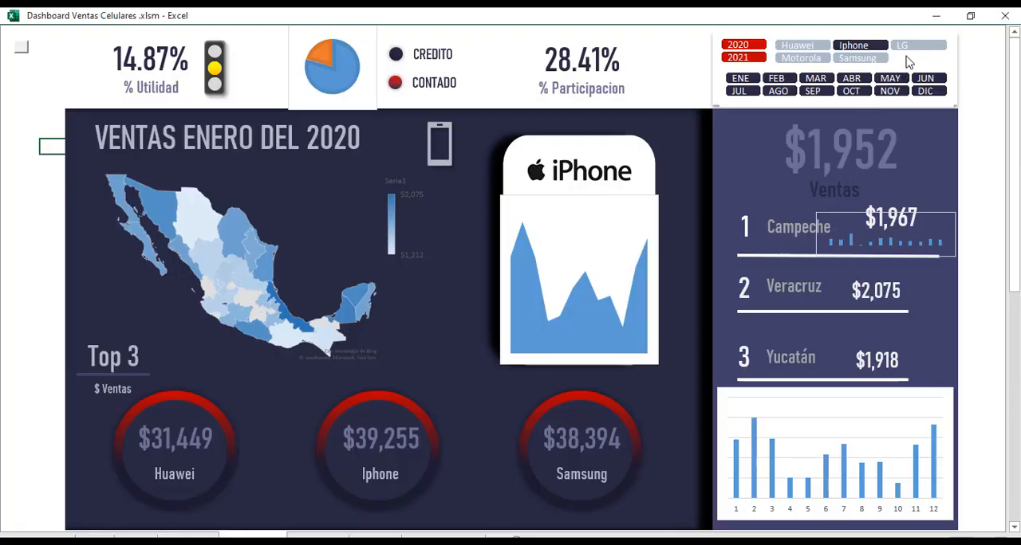
Filter the dashboard by LG, Motorola and Samsung one after another for both years.
{"action": "left_click", "coordinate": [905, 45]}
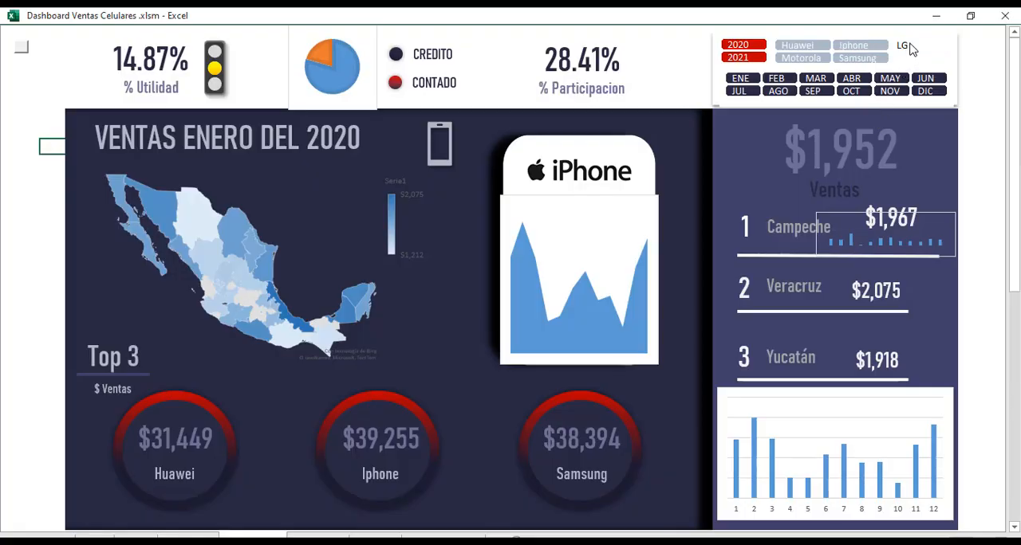
{"action": "left_click", "coordinate": [800, 59]}
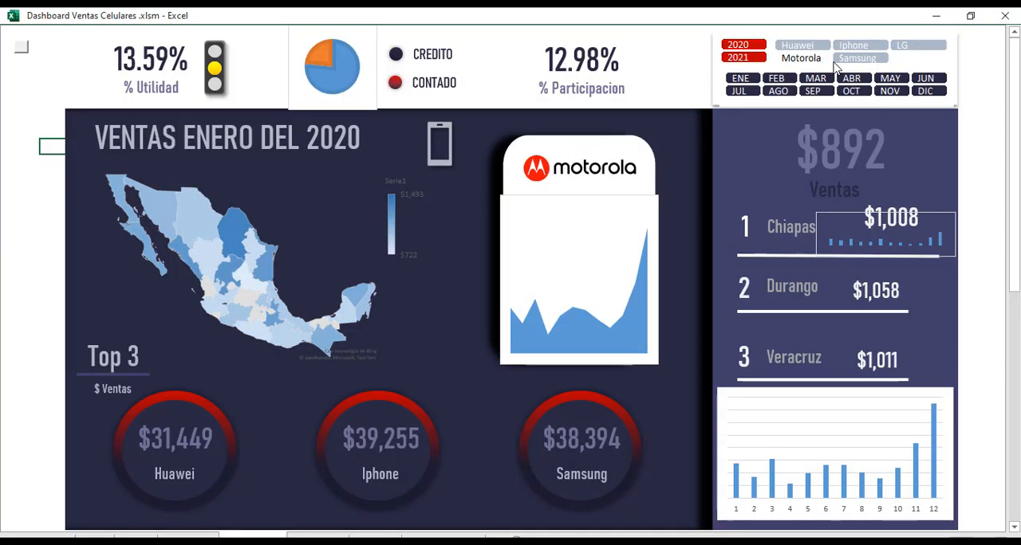
{"action": "left_click", "coordinate": [856, 61]}
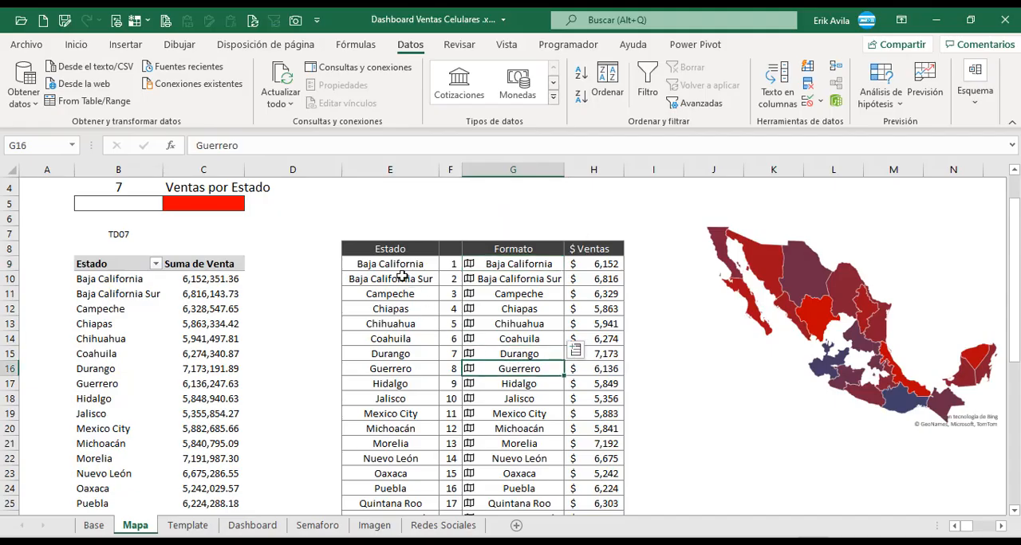
Inspect the first rows of the Estado and Formato columns in the state sales table on the Mapa sheet.
{"action": "left_click", "coordinate": [401, 279]}
{"action": "left_click", "coordinate": [407, 266]}
{"action": "left_click", "coordinate": [490, 264]}
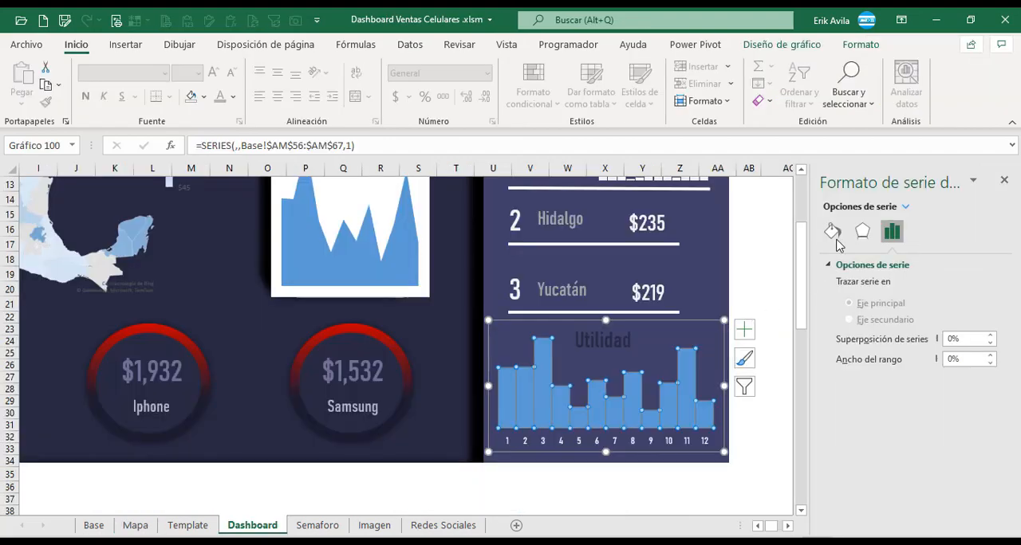
Apply a gradient fill to the columns of the monthly Utilidad chart.
{"action": "left_click", "coordinate": [831, 231]}
{"action": "left_click", "coordinate": [842, 320]}
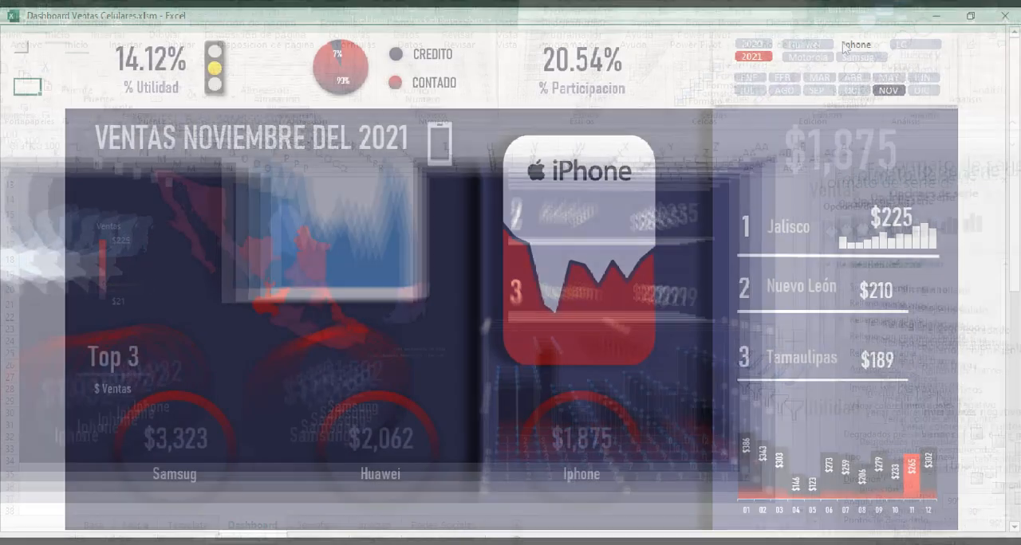
Examine the November 2021 dashboard for Huawei, Motorola, Samsug, Iphone and LG in turn, and switch the year to 2020.
{"action": "left_click", "coordinate": [804, 45]}
{"action": "left_click", "coordinate": [807, 58]}
{"action": "left_click", "coordinate": [857, 58]}
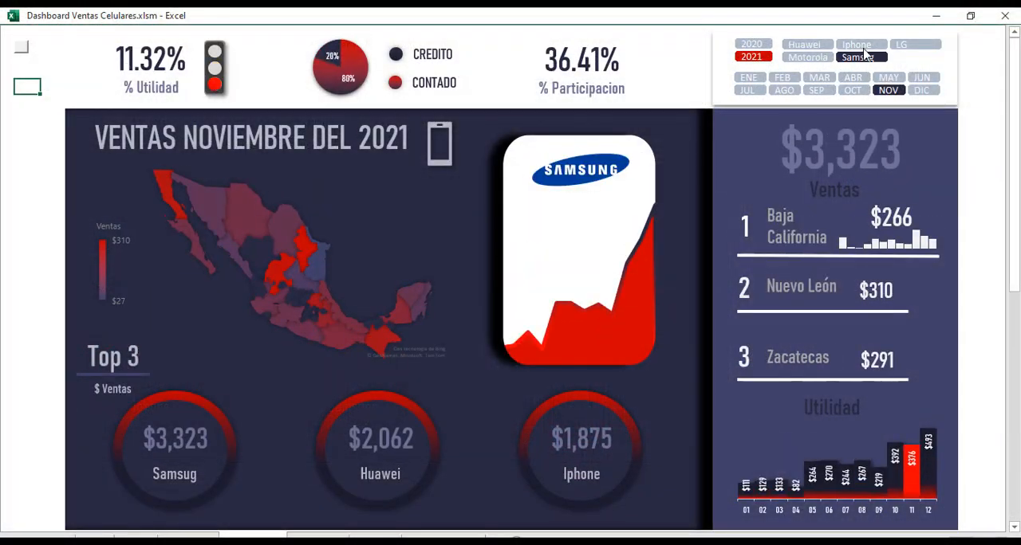
{"action": "left_click", "coordinate": [857, 45]}
{"action": "left_click", "coordinate": [901, 45]}
{"action": "left_click", "coordinate": [752, 44]}
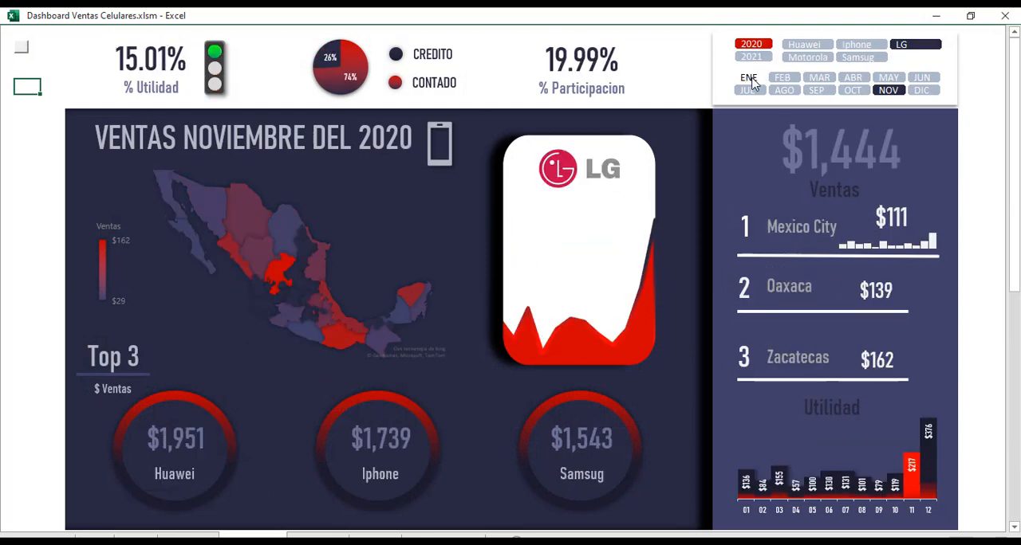
Examine LG's 2020 dashboard month by month for ENE, JUL, SEP, MAY, AGO and FEB.
{"action": "left_click", "coordinate": [749, 77]}
{"action": "left_click", "coordinate": [747, 90]}
{"action": "left_click", "coordinate": [816, 90]}
{"action": "left_click", "coordinate": [888, 77]}
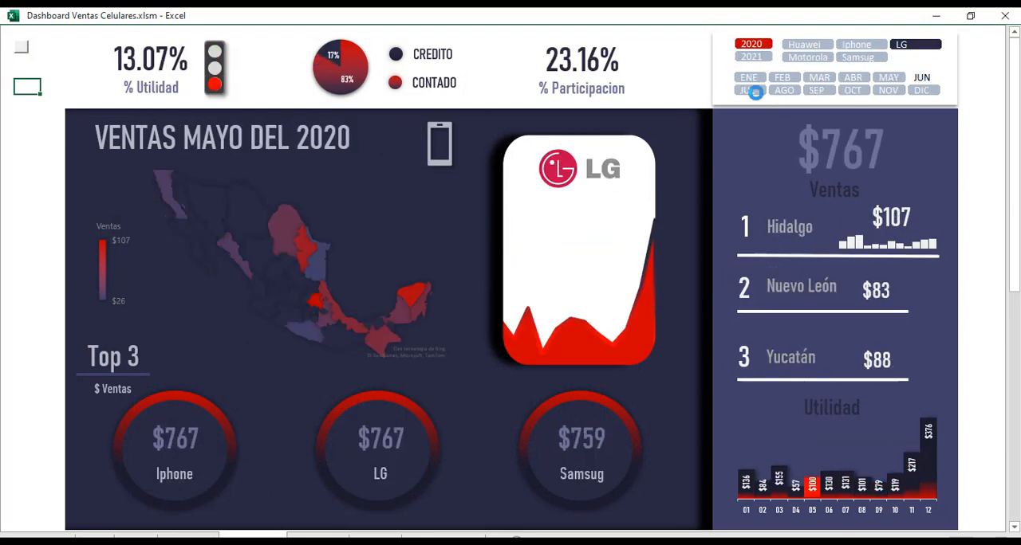
{"action": "left_click", "coordinate": [784, 91]}
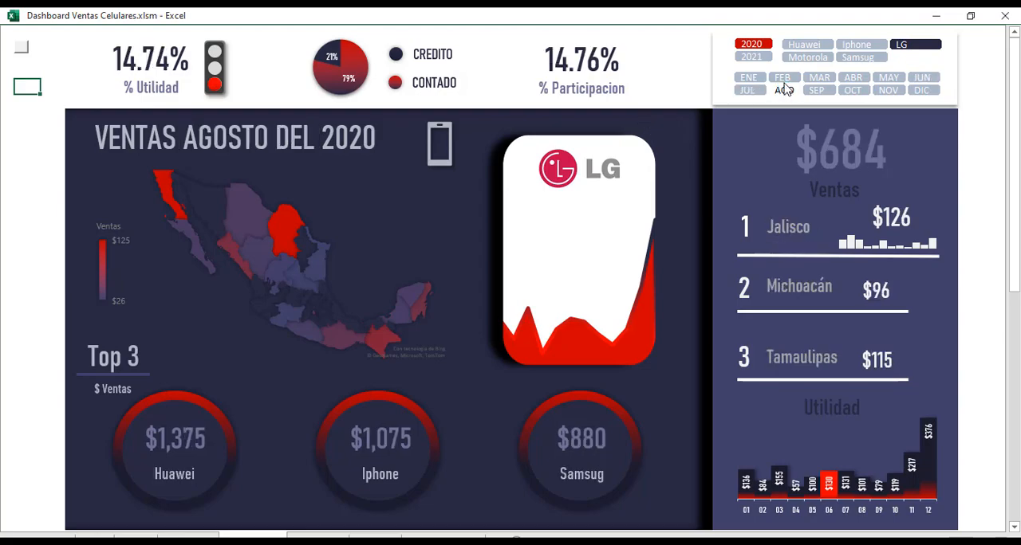
{"action": "left_click", "coordinate": [782, 77]}
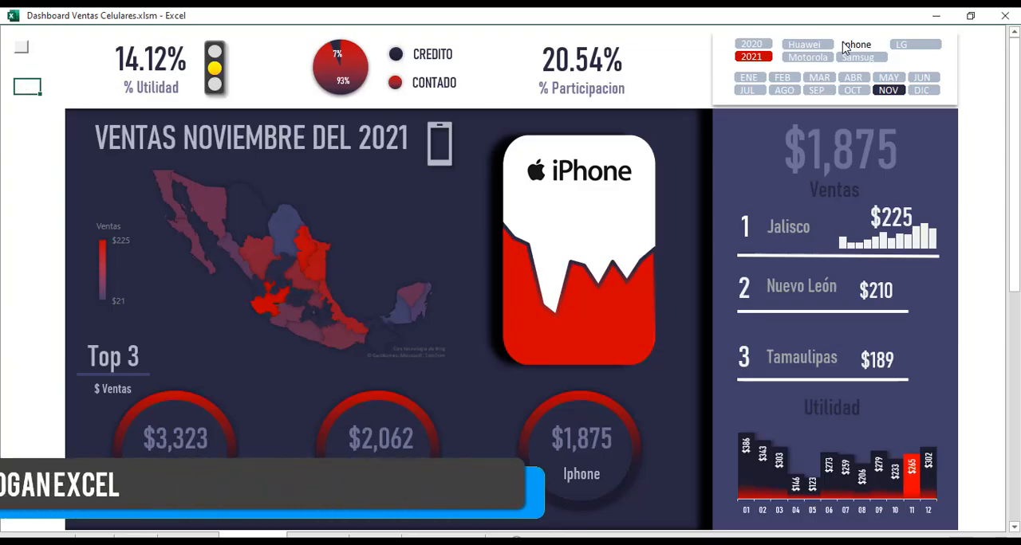
Filter the November 2021 dashboard by Huawei, Motorola, Samsug, Iphone and LG in turn to compare the brands.
{"action": "left_click", "coordinate": [804, 46]}
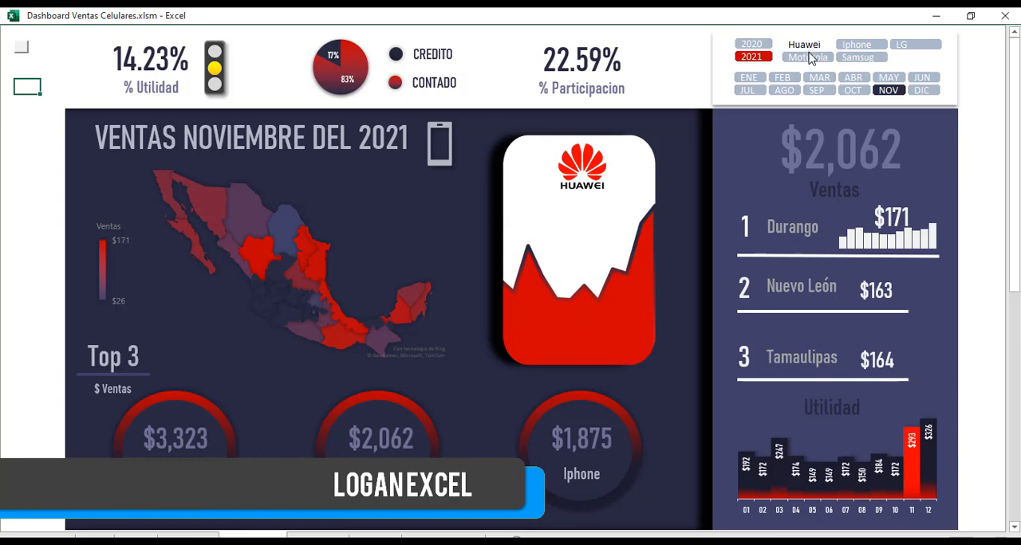
{"action": "left_click", "coordinate": [820, 59]}
{"action": "left_click", "coordinate": [855, 59]}
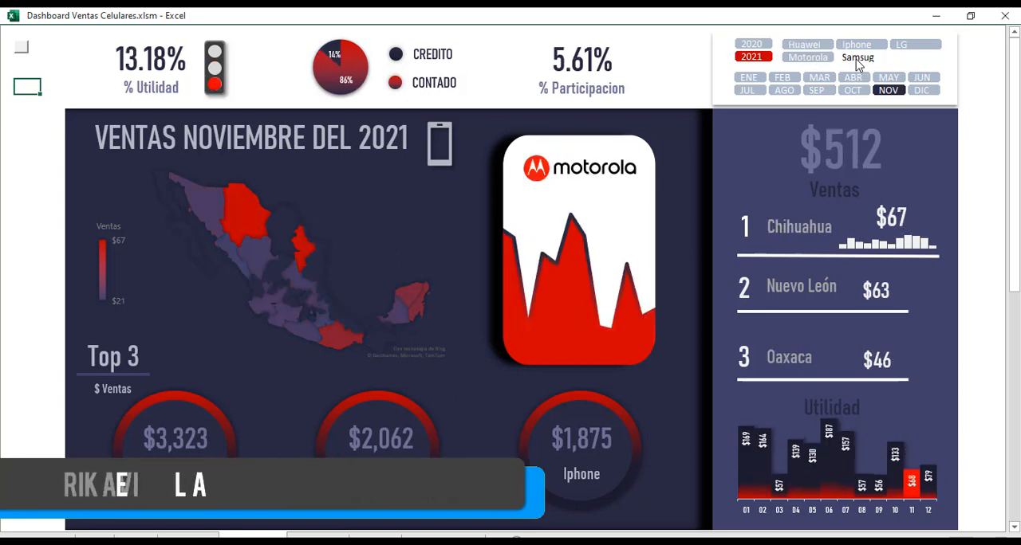
{"action": "left_click", "coordinate": [862, 46]}
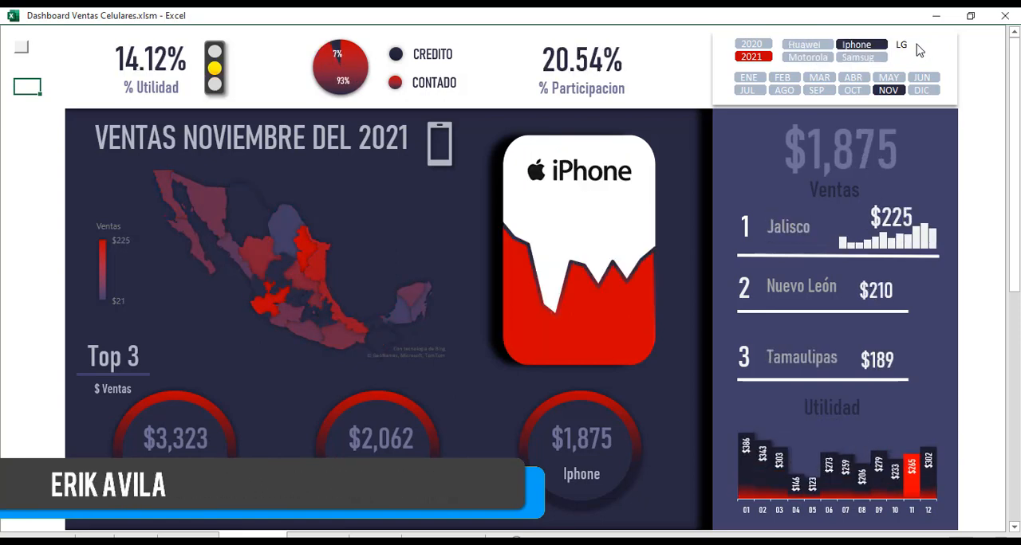
{"action": "left_click", "coordinate": [913, 45]}
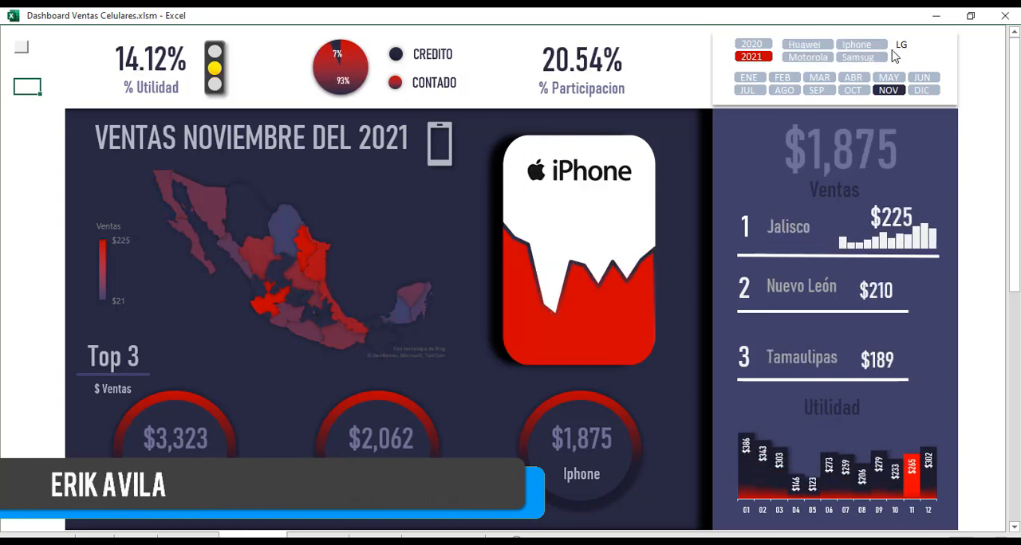
Filter the LG dashboard to 2020 and examine the months ENE, JUL, SEP, OCT, JUN, AGO, MAR and ABR.
{"action": "left_click", "coordinate": [758, 45]}
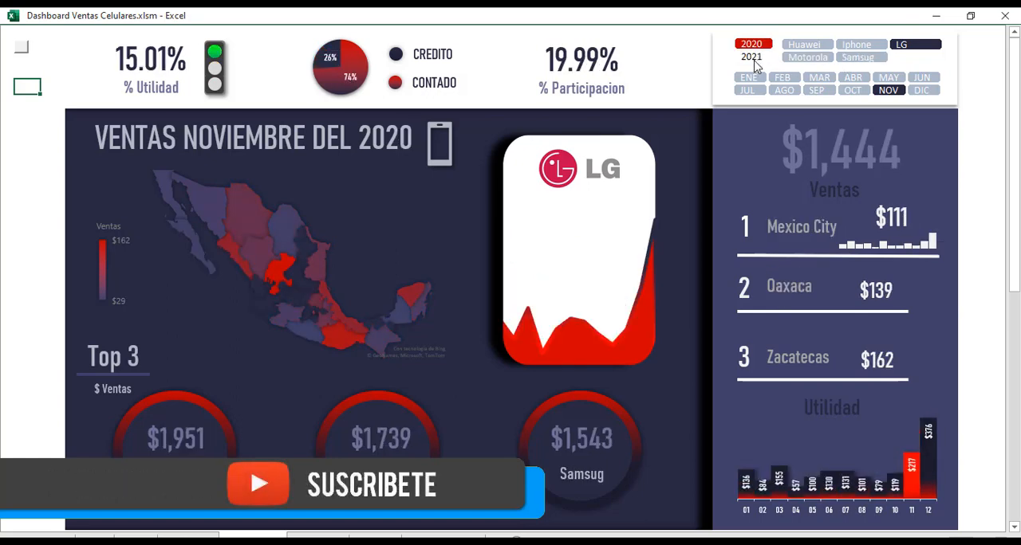
{"action": "left_click", "coordinate": [750, 79]}
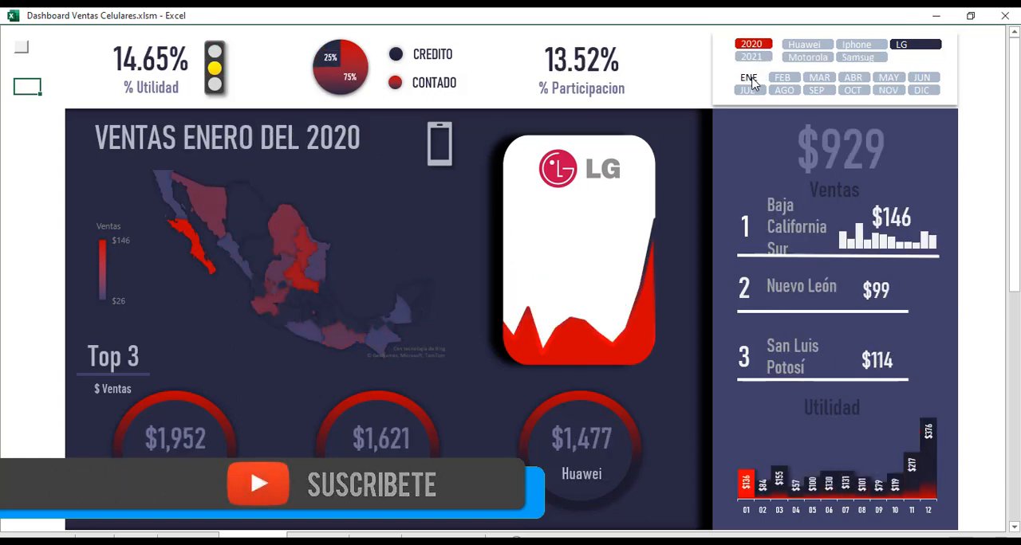
{"action": "left_click", "coordinate": [748, 91]}
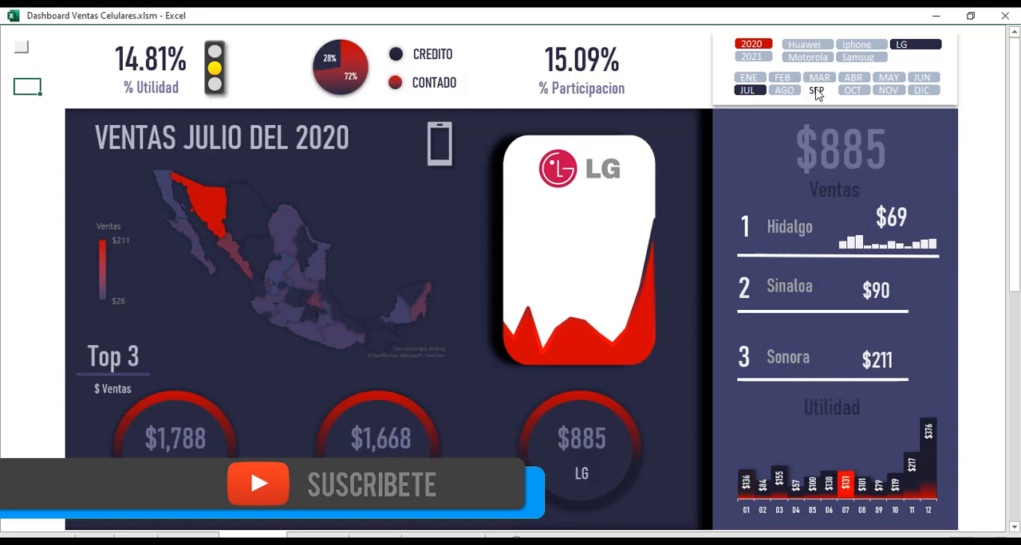
{"action": "left_click", "coordinate": [816, 91]}
{"action": "left_click", "coordinate": [851, 91]}
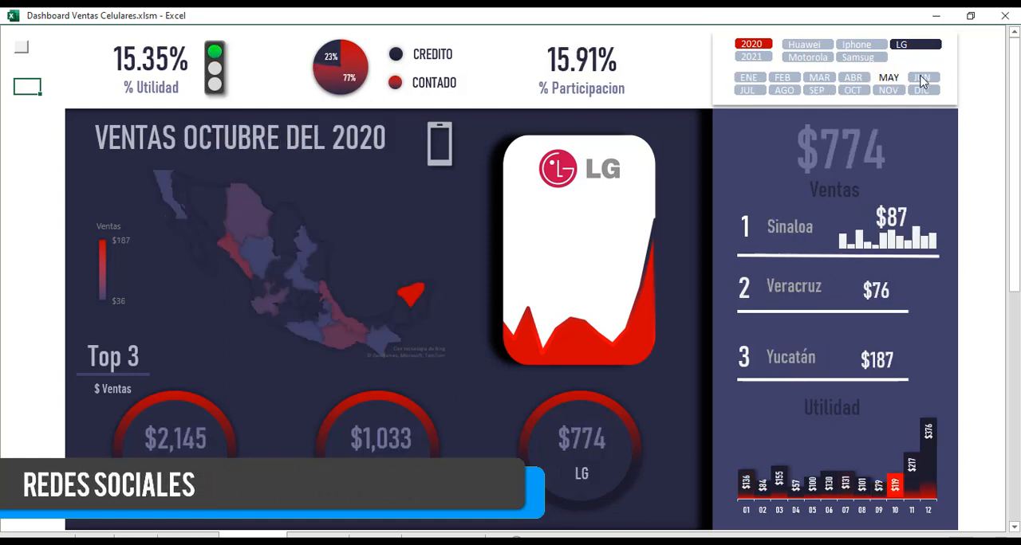
{"action": "left_click", "coordinate": [921, 77]}
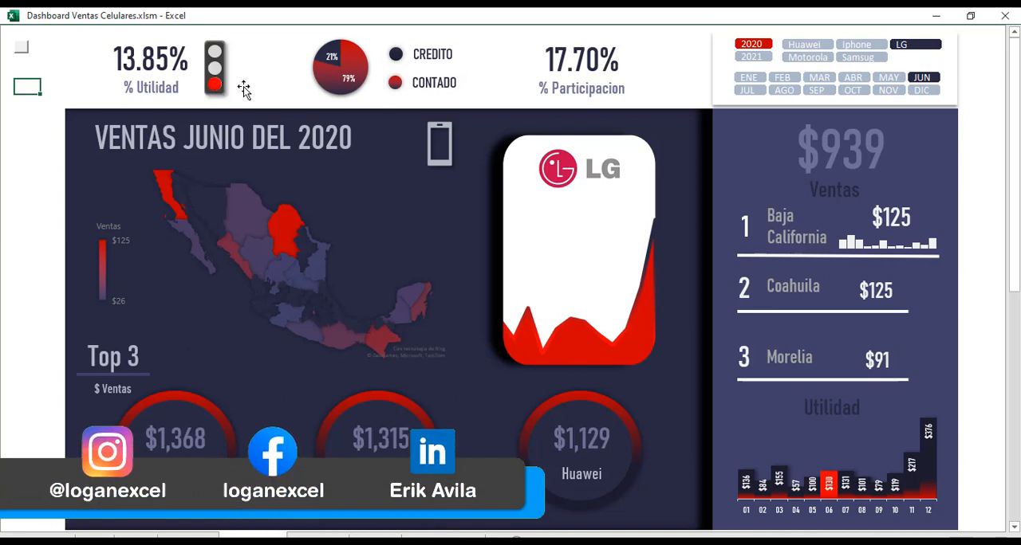
{"action": "left_click", "coordinate": [784, 90]}
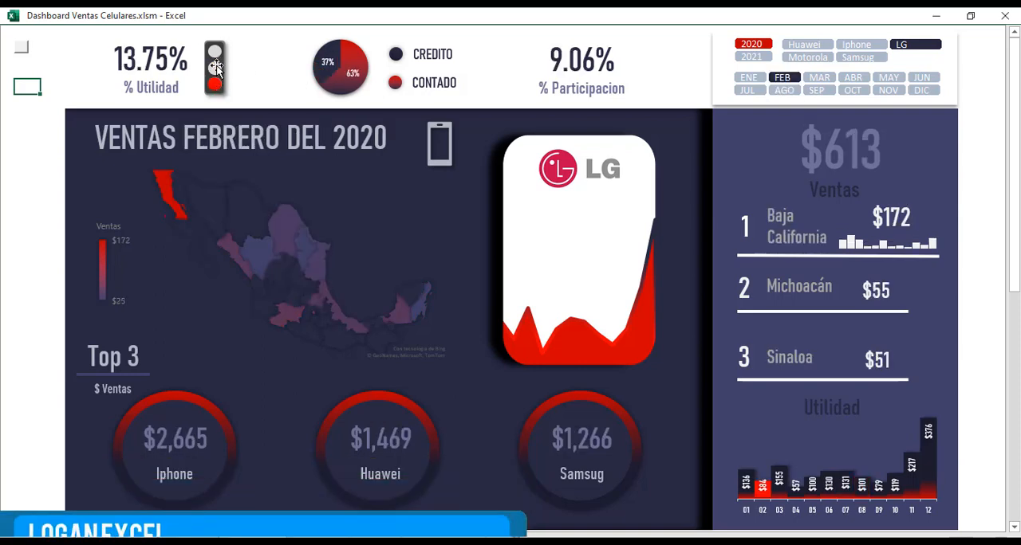
{"action": "left_click", "coordinate": [831, 78]}
{"action": "left_click", "coordinate": [853, 79]}
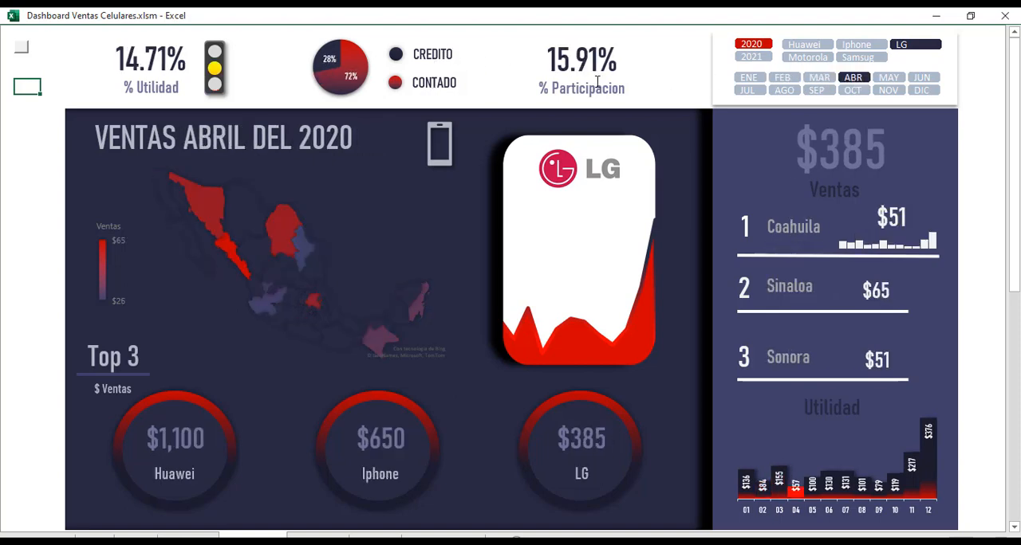
Filter the dashboard to year 2021, brand Samsug and month MAY.
{"action": "left_click", "coordinate": [750, 59]}
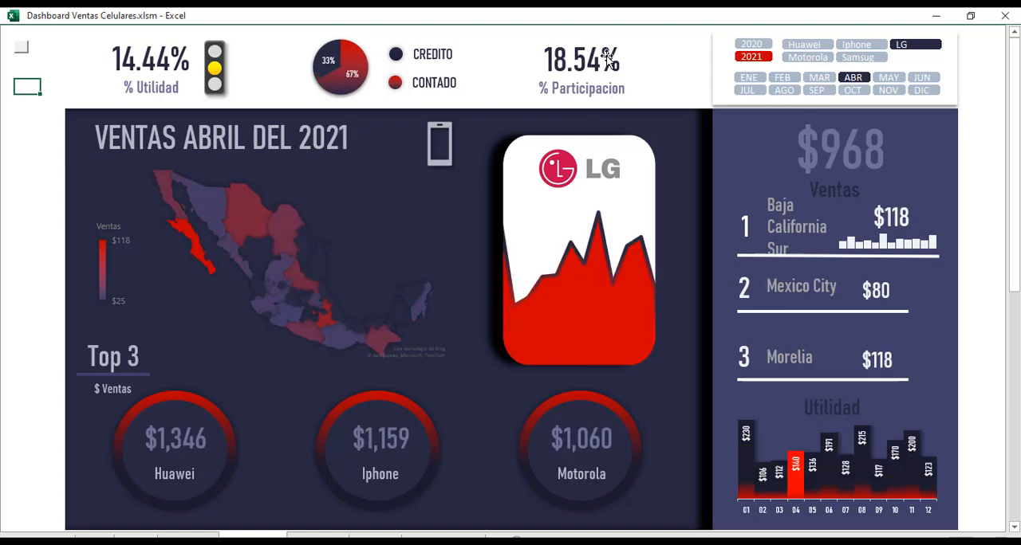
{"action": "left_click", "coordinate": [845, 58]}
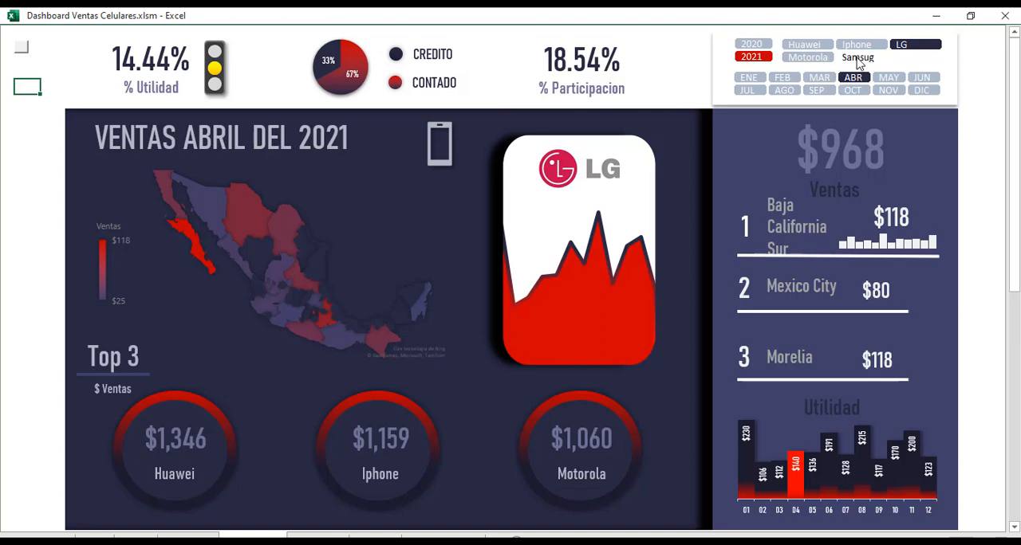
{"action": "left_click", "coordinate": [888, 78]}
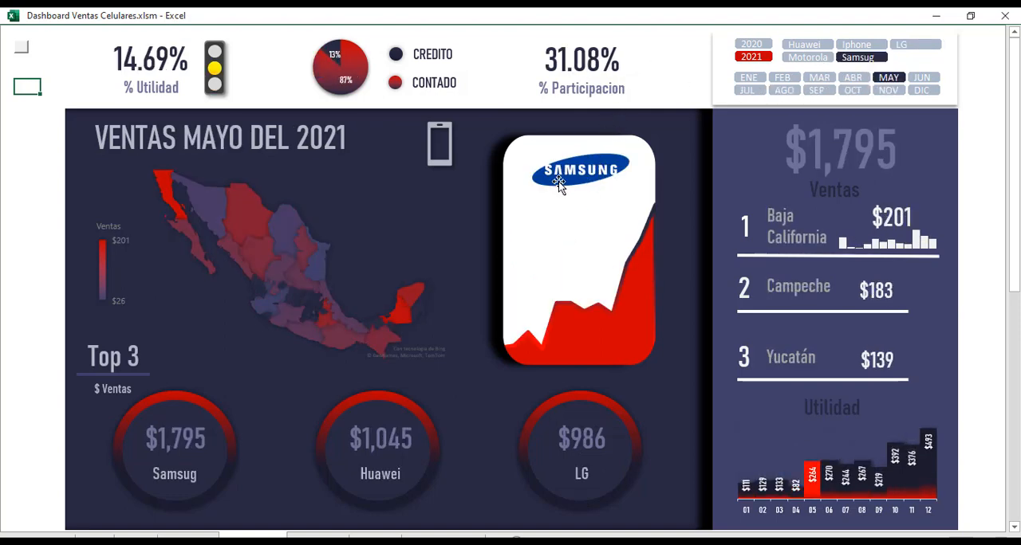
Examine Samsug's 2021 dashboard for the months AGO, OCT, FEB and JUL.
{"action": "left_click", "coordinate": [784, 91]}
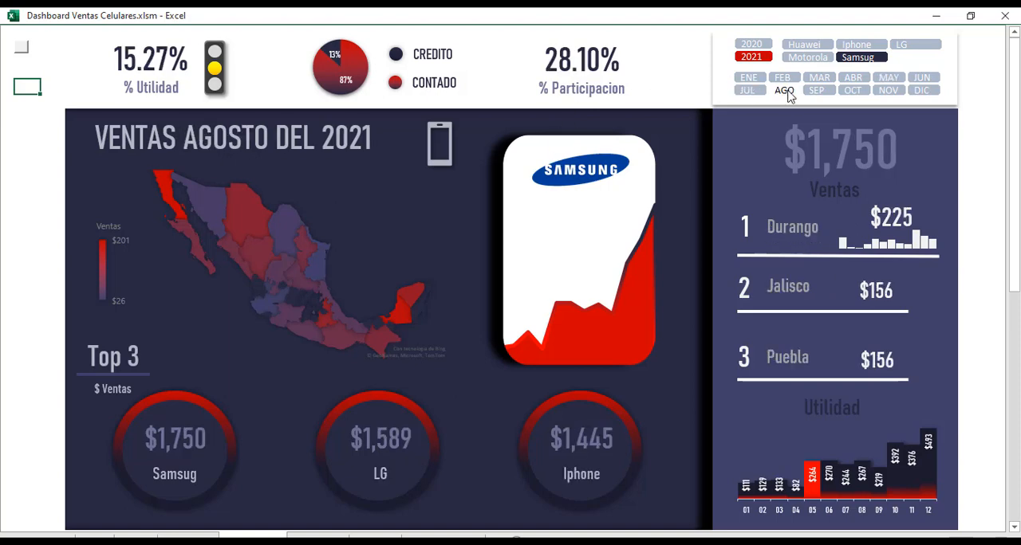
{"action": "left_click", "coordinate": [850, 91]}
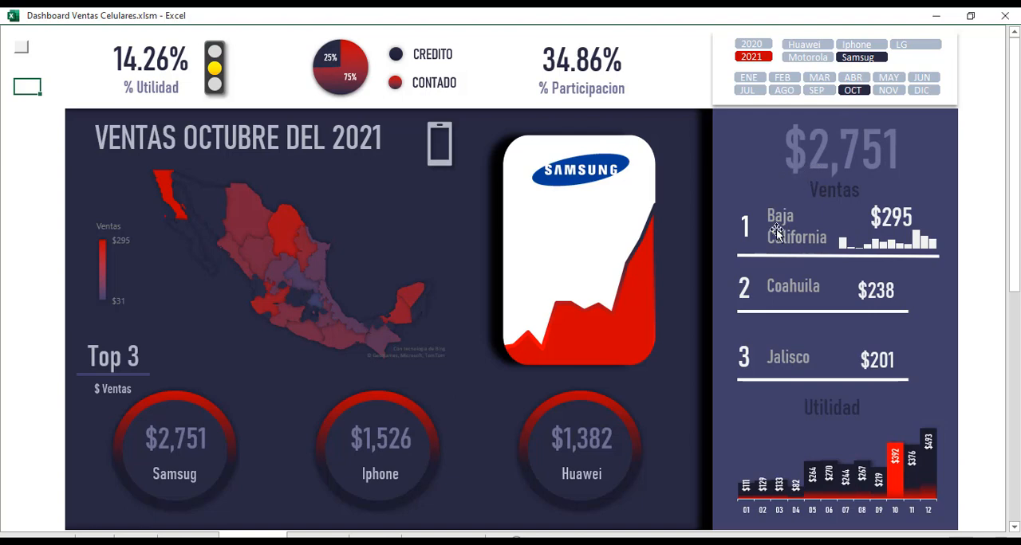
{"action": "left_click", "coordinate": [783, 78]}
{"action": "left_click", "coordinate": [747, 91]}
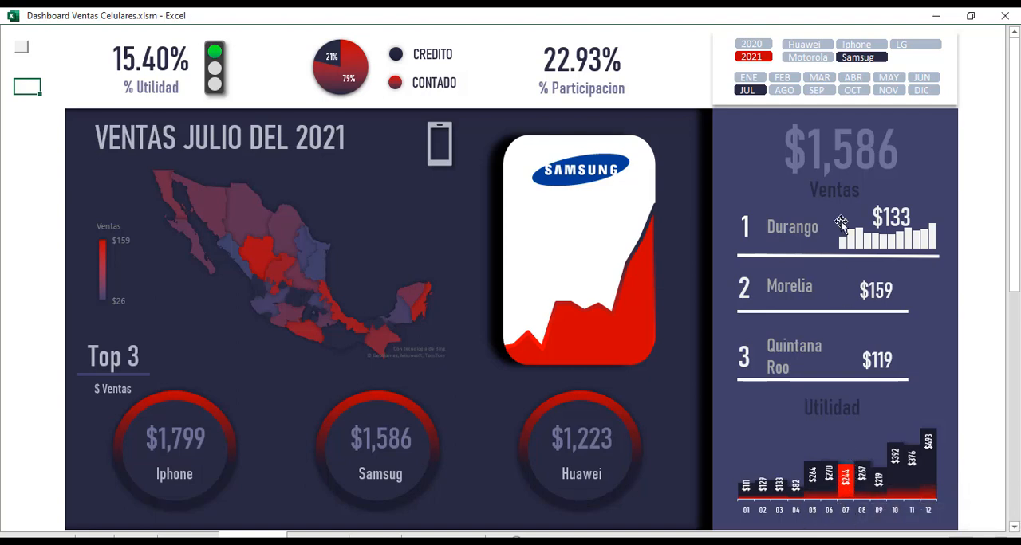
Examine Samsug's 2021 dashboard for AGO, SEP, ABR, MAR and FEB.
{"action": "left_click", "coordinate": [785, 94]}
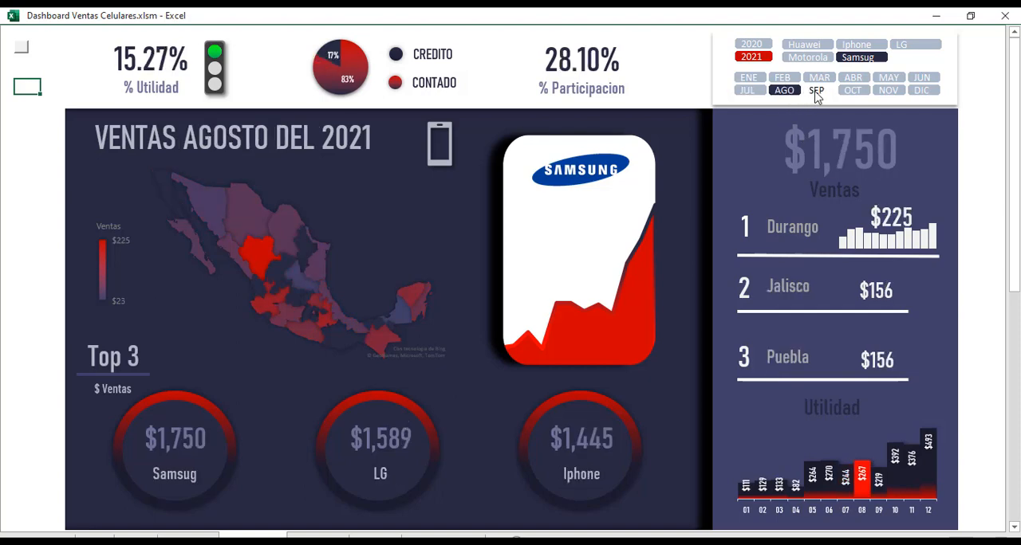
{"action": "left_click", "coordinate": [815, 91]}
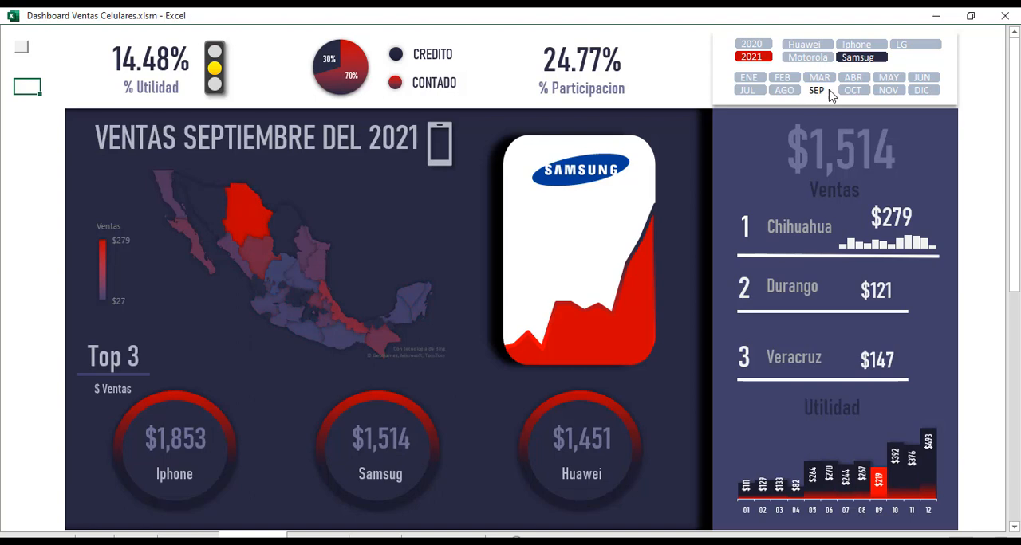
{"action": "left_click", "coordinate": [852, 77]}
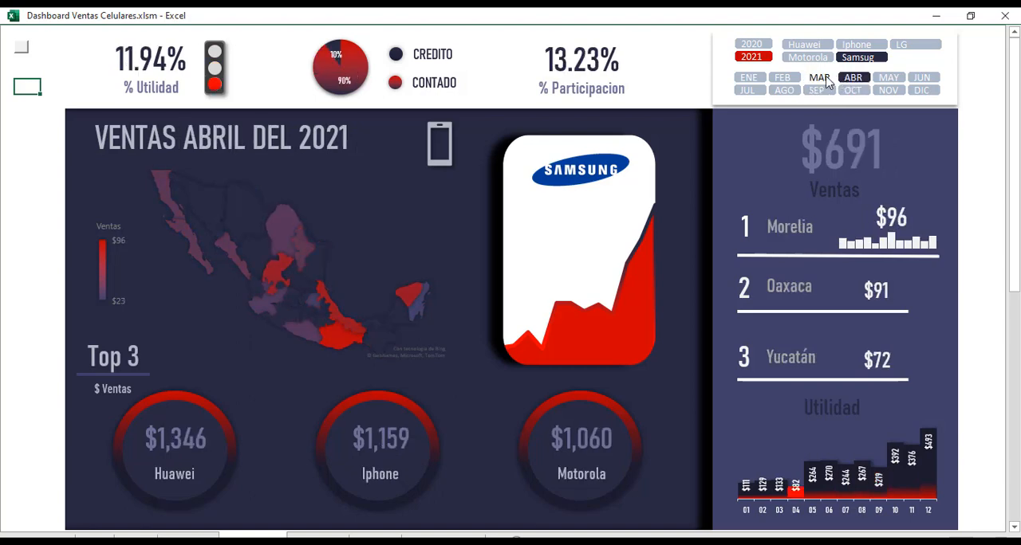
{"action": "left_click", "coordinate": [819, 78]}
{"action": "left_click", "coordinate": [782, 77]}
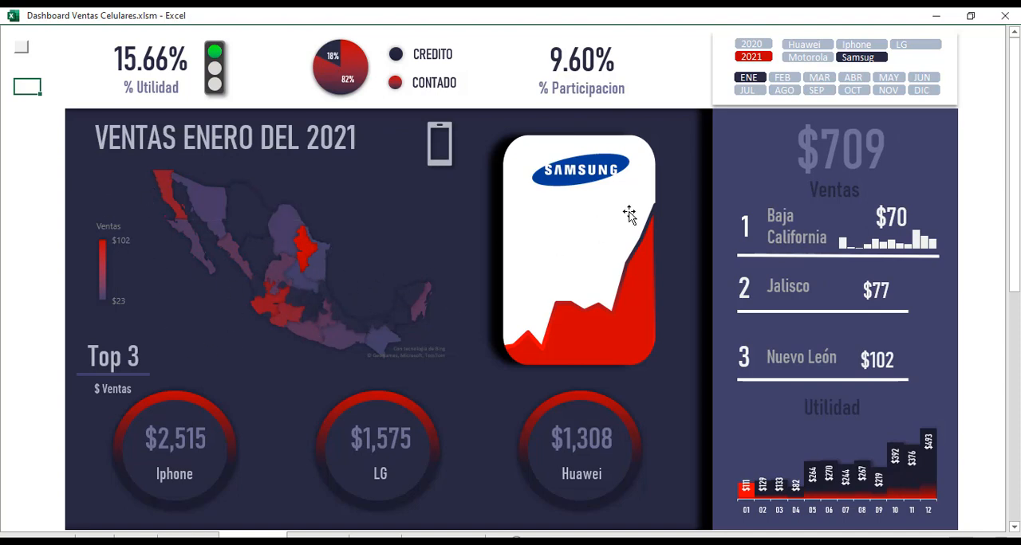
Examine Samsug's 2021 dashboard for the months NOV, AGO, FEB, ABR and MAY.
{"action": "left_click", "coordinate": [889, 91]}
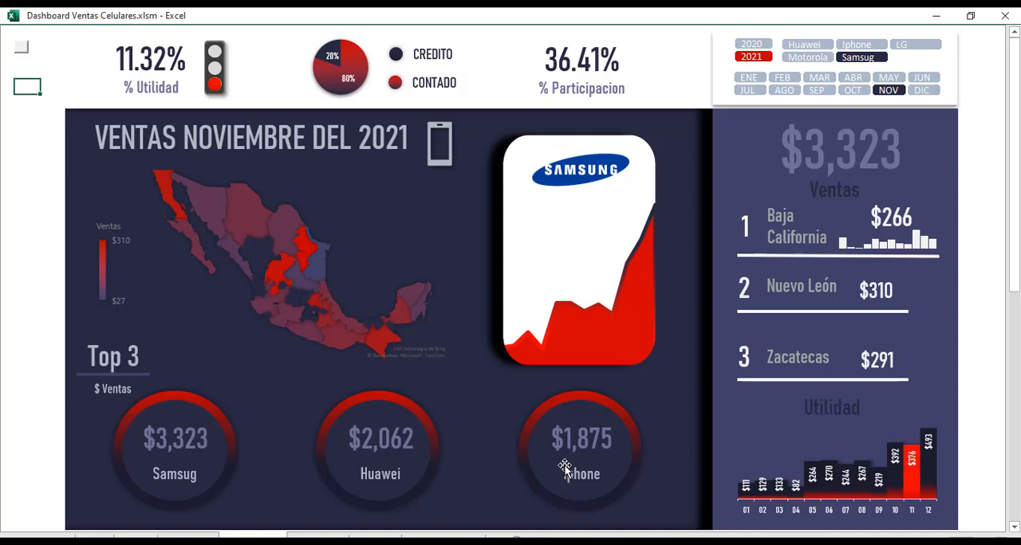
{"action": "left_click", "coordinate": [784, 90]}
{"action": "left_click", "coordinate": [783, 78]}
{"action": "left_click", "coordinate": [851, 79]}
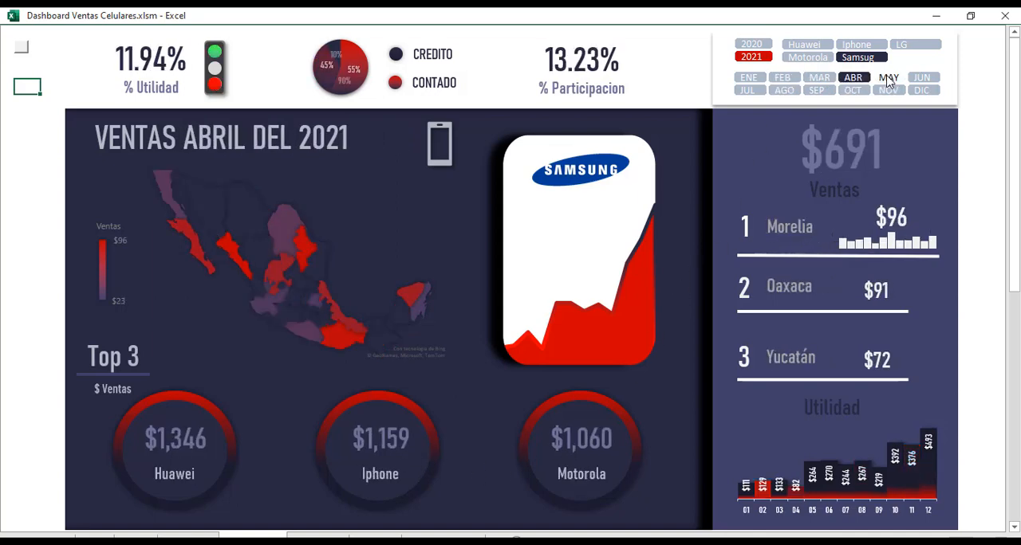
{"action": "left_click", "coordinate": [888, 78]}
Switch the dashboard to Huawei for MAY and view the years 2020 and 2021.
{"action": "left_click", "coordinate": [814, 45]}
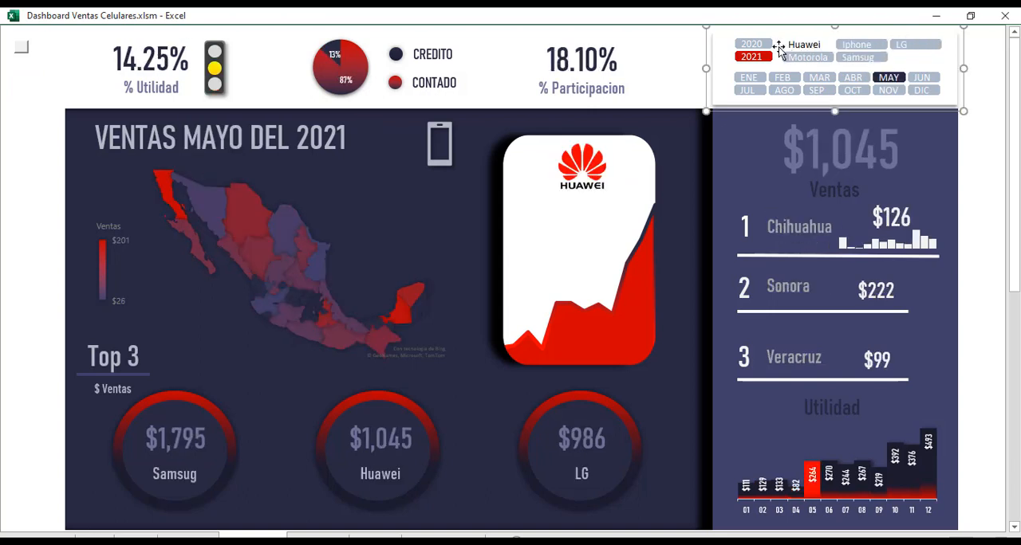
{"action": "left_click", "coordinate": [756, 46]}
{"action": "left_click", "coordinate": [758, 58]}
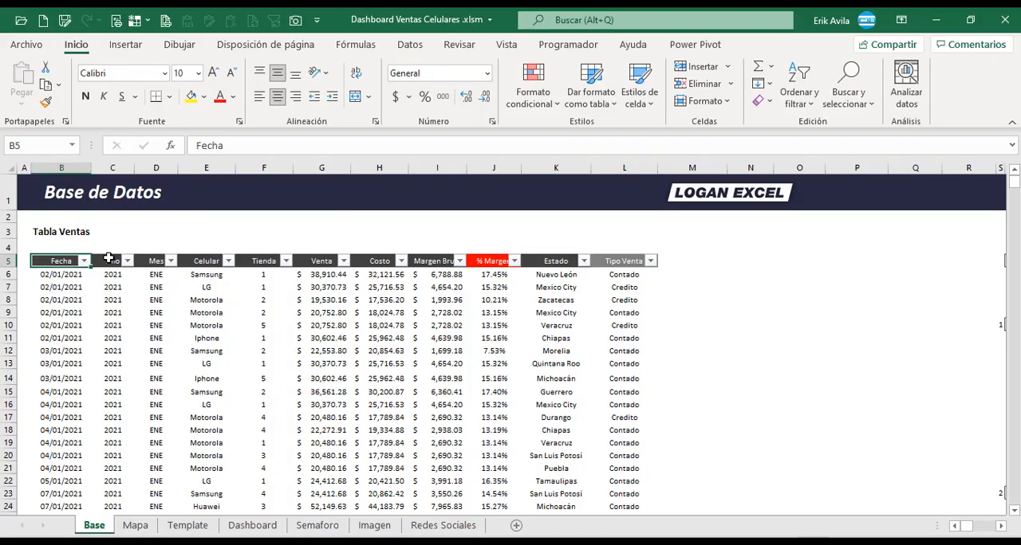
Review the Mes, Celular and Venta columns of the Tabla Ventas data on the Base sheet.
{"action": "left_click", "coordinate": [112, 232]}
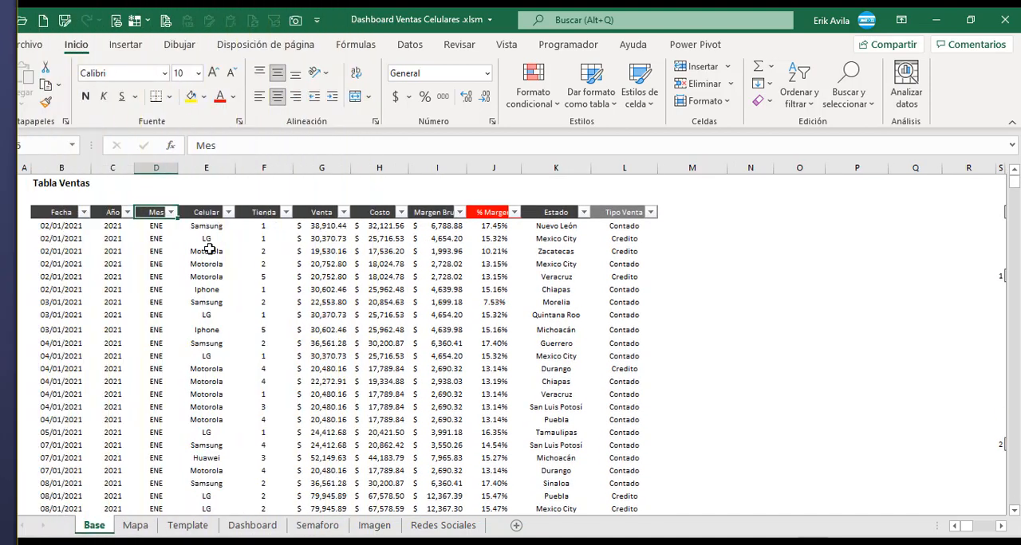
{"action": "scroll", "coordinate": [210, 249], "scroll_direction": "up", "scroll_amount": 1}
{"action": "left_click", "coordinate": [220, 311]}
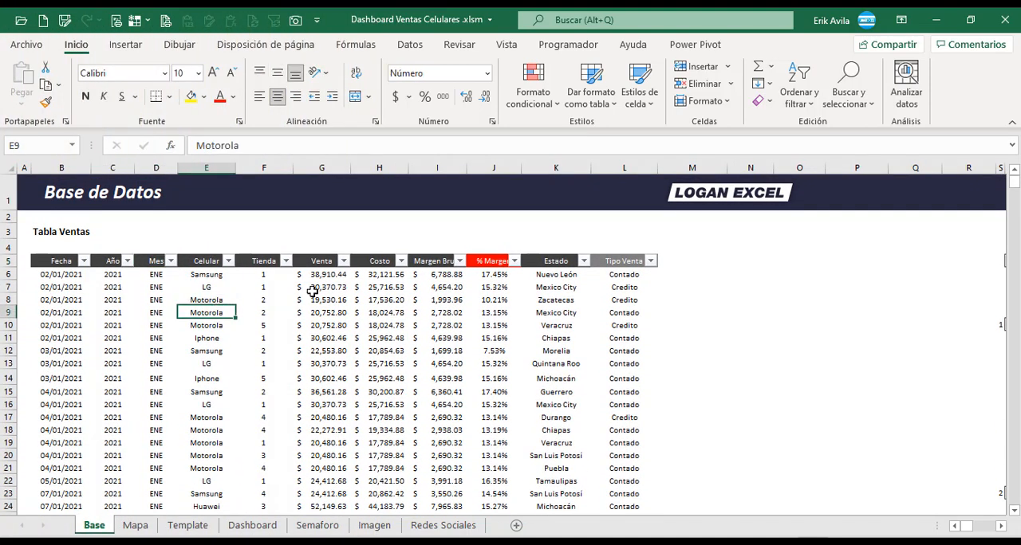
{"action": "left_click", "coordinate": [335, 297]}
{"action": "left_click_drag", "start_coordinate": [333, 265], "coordinate": [337, 353]}
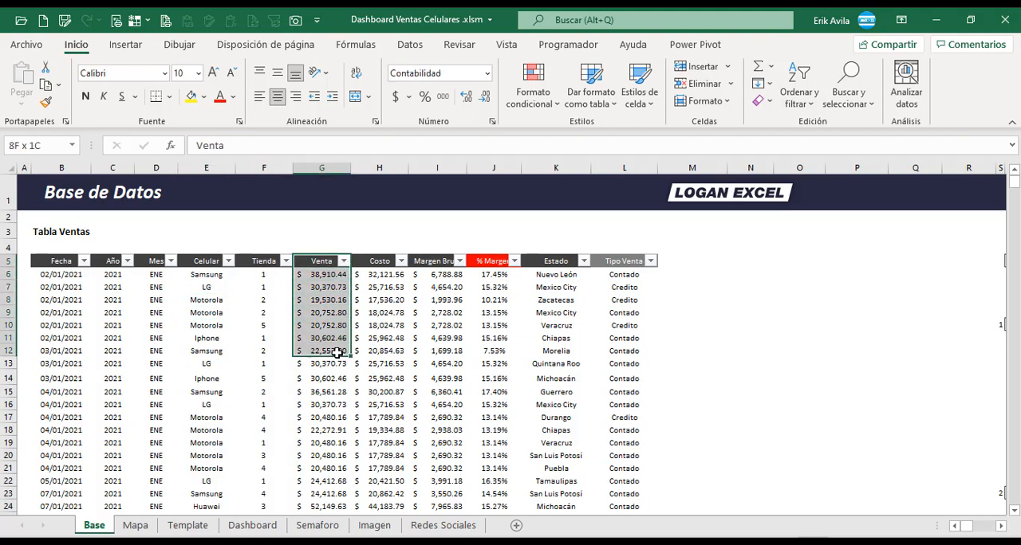
Review the Costo, Margen Bruto, % Margen, Estado and Tipo Venta columns, plus the table's overall layout.
{"action": "left_click_drag", "start_coordinate": [391, 261], "coordinate": [392, 365]}
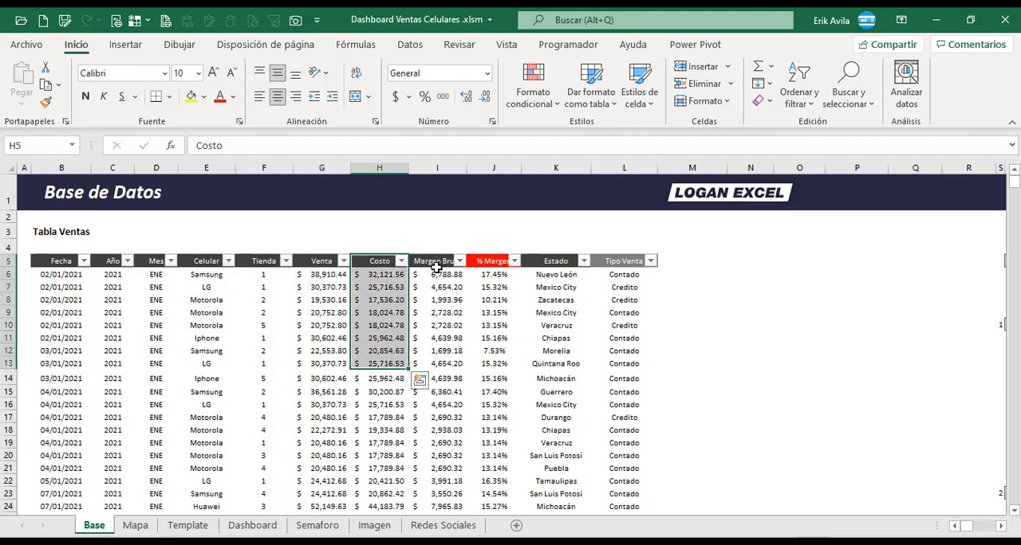
{"action": "left_click_drag", "start_coordinate": [436, 271], "coordinate": [439, 364]}
{"action": "left_click_drag", "start_coordinate": [488, 287], "coordinate": [492, 318]}
{"action": "left_click_drag", "start_coordinate": [550, 267], "coordinate": [558, 342]}
{"action": "left_click", "coordinate": [624, 267]}
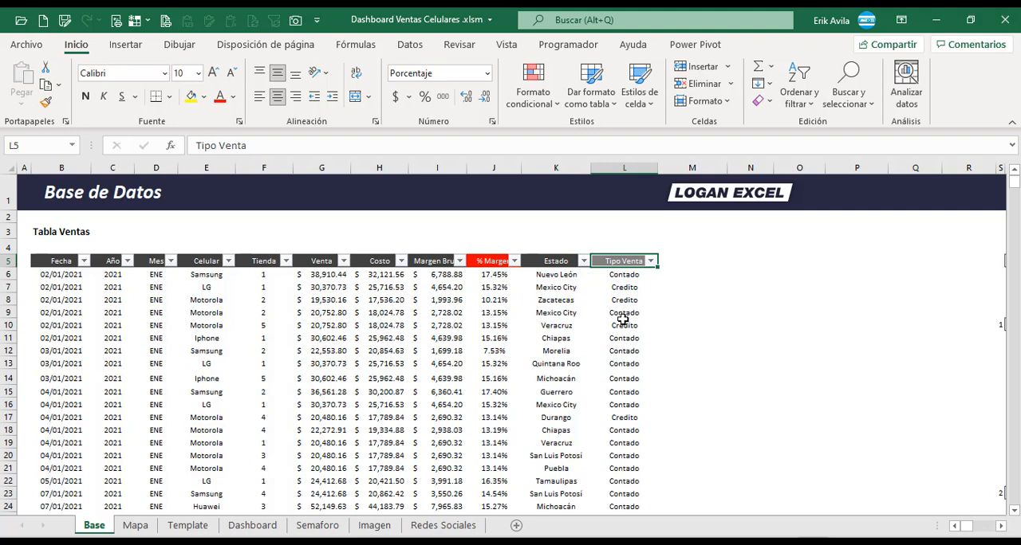
{"action": "left_click", "coordinate": [619, 301]}
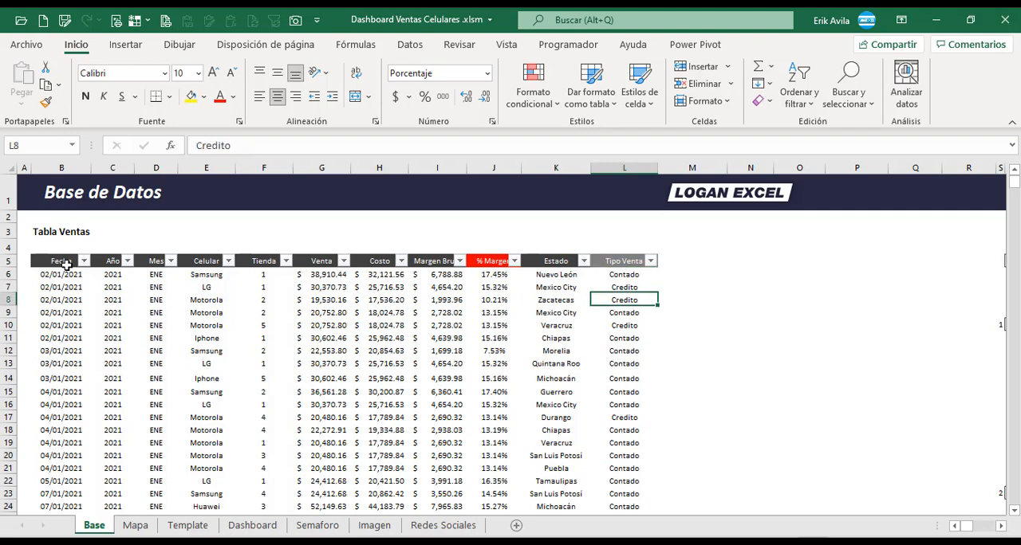
{"action": "left_click_drag", "start_coordinate": [67, 265], "coordinate": [588, 394]}
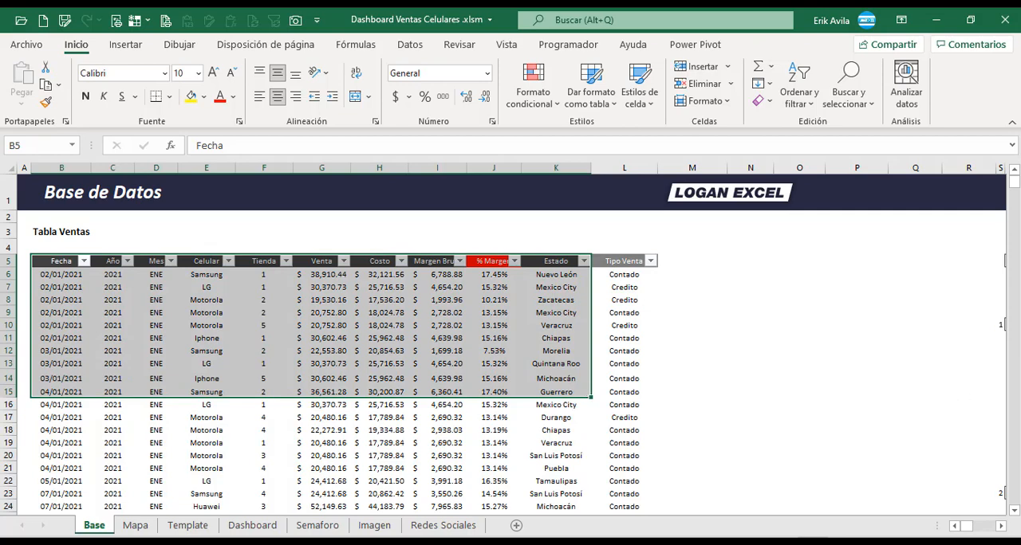
Examine the Metricas section's Selección Fecha block and the sample date table under TD01.
{"action": "left_click", "coordinate": [980, 396]}
{"action": "scroll", "coordinate": [980, 396], "scroll_direction": "right", "scroll_amount": 6}
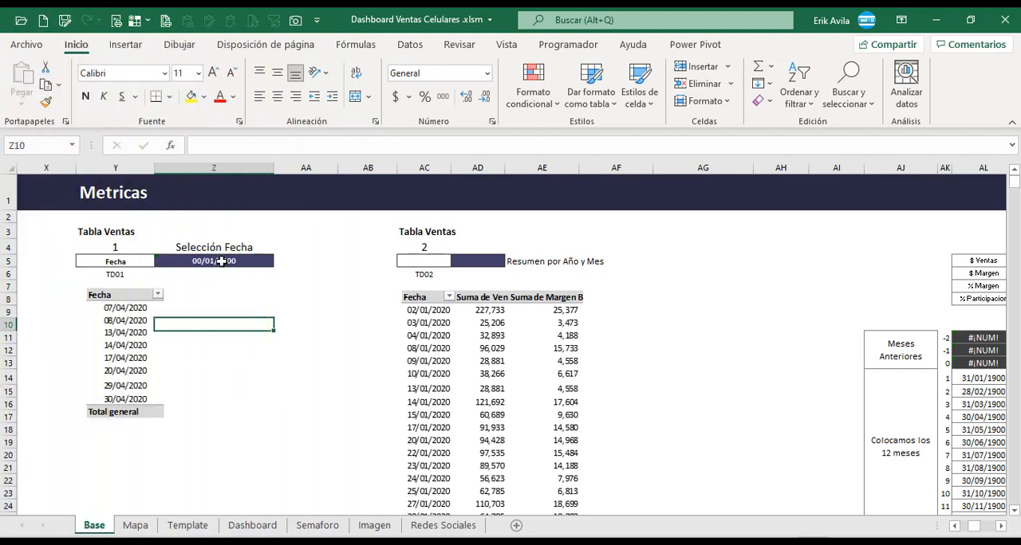
{"action": "left_click", "coordinate": [130, 312]}
{"action": "left_click", "coordinate": [215, 294]}
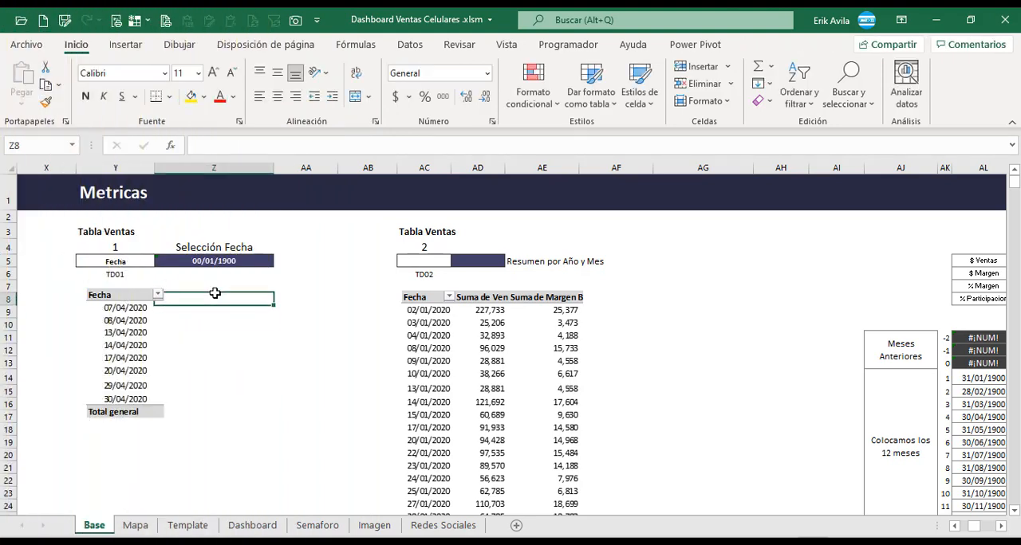
{"action": "left_click", "coordinate": [186, 338]}
{"action": "left_click", "coordinate": [201, 274]}
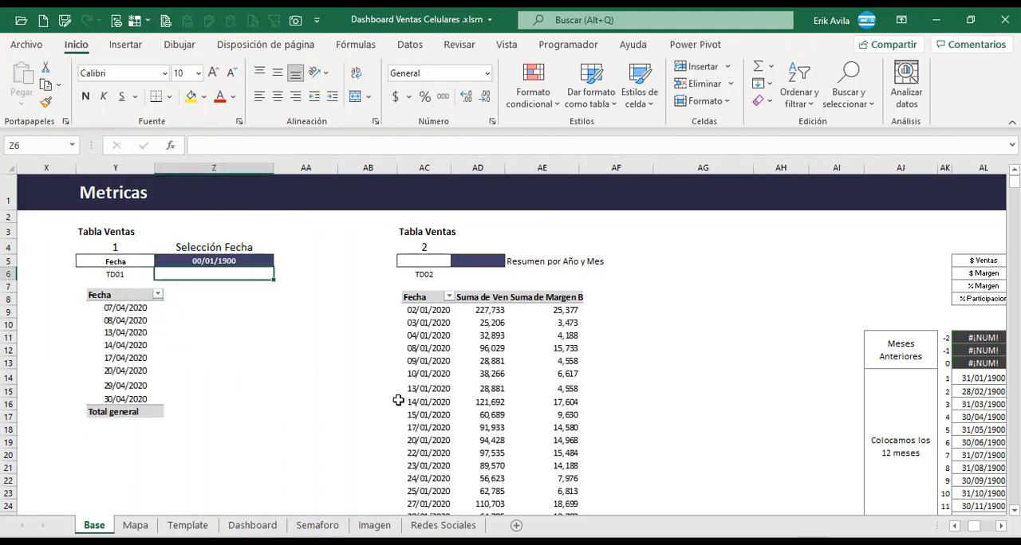
Move the sample Fecha table picture out of column Y to free the cells under TD01.
{"action": "left_click", "coordinate": [138, 317]}
{"action": "left_click_drag", "start_coordinate": [139, 318], "coordinate": [300, 326]}
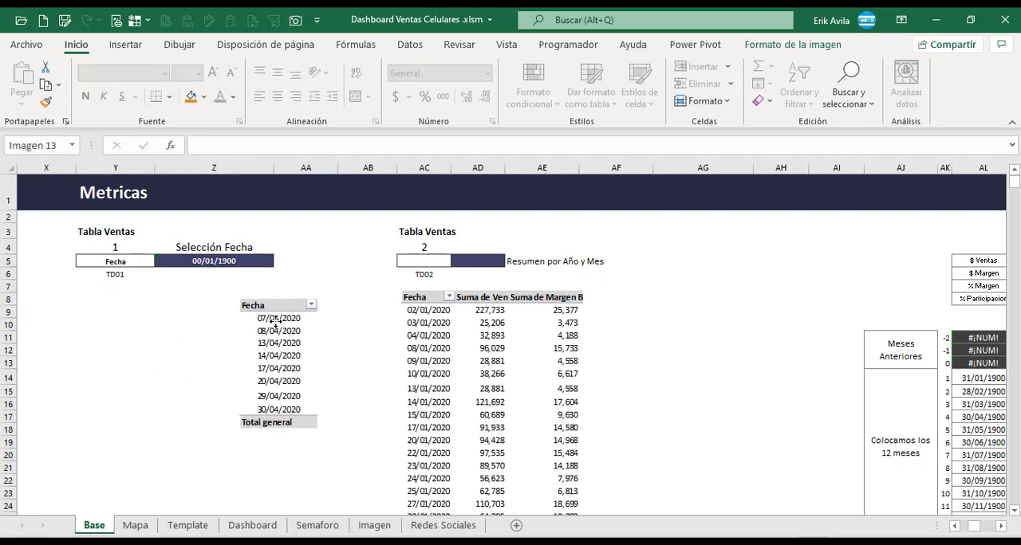
{"action": "left_click", "coordinate": [129, 297]}
{"action": "key", "text": "Up"}
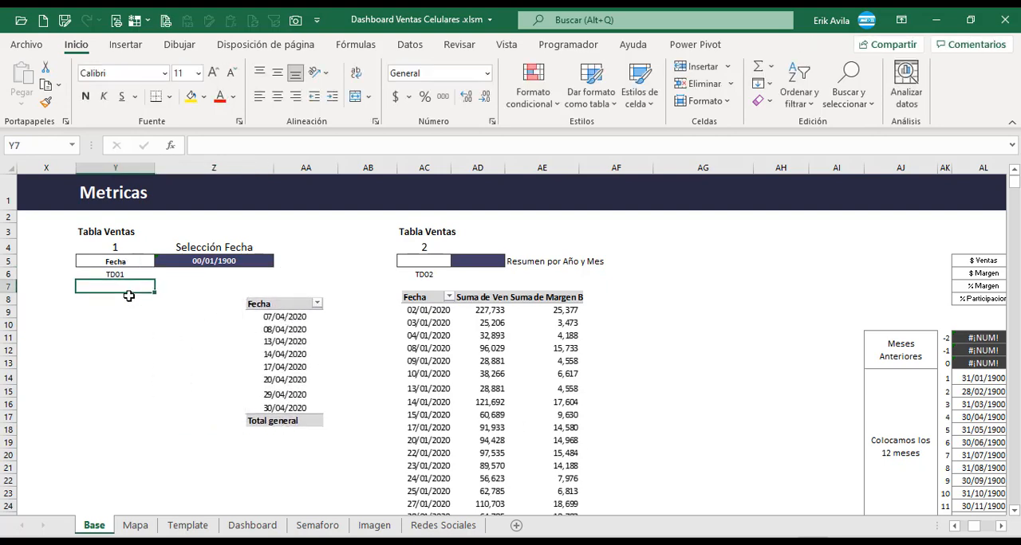
Select the whole Tabla Ventas data range B5:L4304, headers included.
{"action": "key", "text": "Left"}
{"action": "key", "text": "Left"}
{"action": "key", "text": "Left"}
{"action": "key", "text": "Left"}
{"action": "key", "text": "Left"}
{"action": "key", "text": "Left"}
{"action": "key", "text": "Left"}
{"action": "key", "text": "Left"}
{"action": "key", "text": "Left"}
{"action": "key", "text": "Left"}
{"action": "key", "text": "Left"}
{"action": "key", "text": "Left"}
{"action": "key", "text": "Left"}
{"action": "key", "text": "Left"}
{"action": "key", "text": "Left"}
{"action": "key", "text": "Left"}
{"action": "key", "text": "Left"}
{"action": "key", "text": "Left"}
{"action": "key", "text": "Left"}
{"action": "key", "text": "Left"}
{"action": "key", "text": "Up"}
{"action": "key", "text": "Right"}
{"action": "key", "text": "Up"}
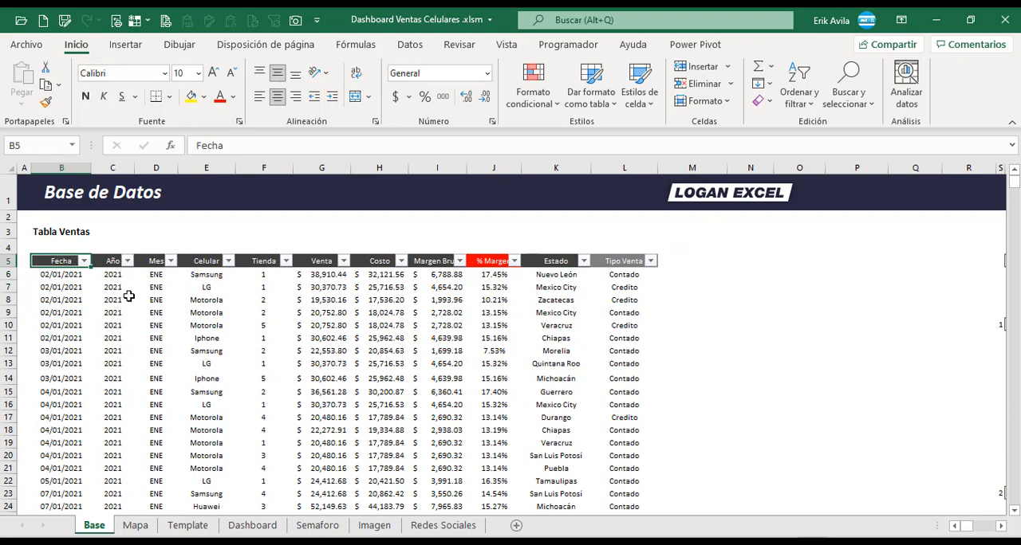
{"action": "key", "text": "ctrl+shift+Down"}
{"action": "key", "text": "ctrl+shift+Right"}
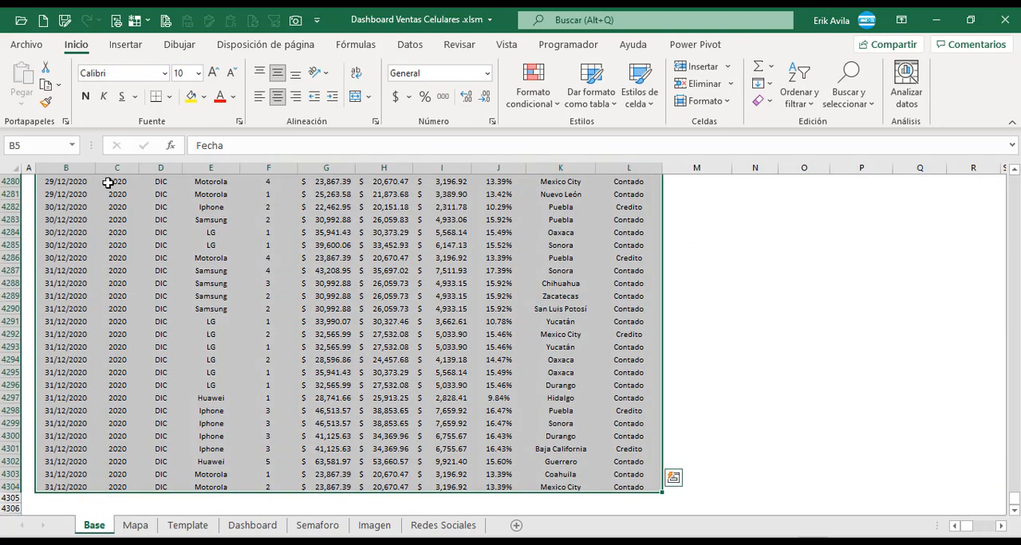
Create a pivot table from the selected sales data in the existing worksheet, placed at cell Y8 under TD01.
{"action": "left_click", "coordinate": [126, 45]}
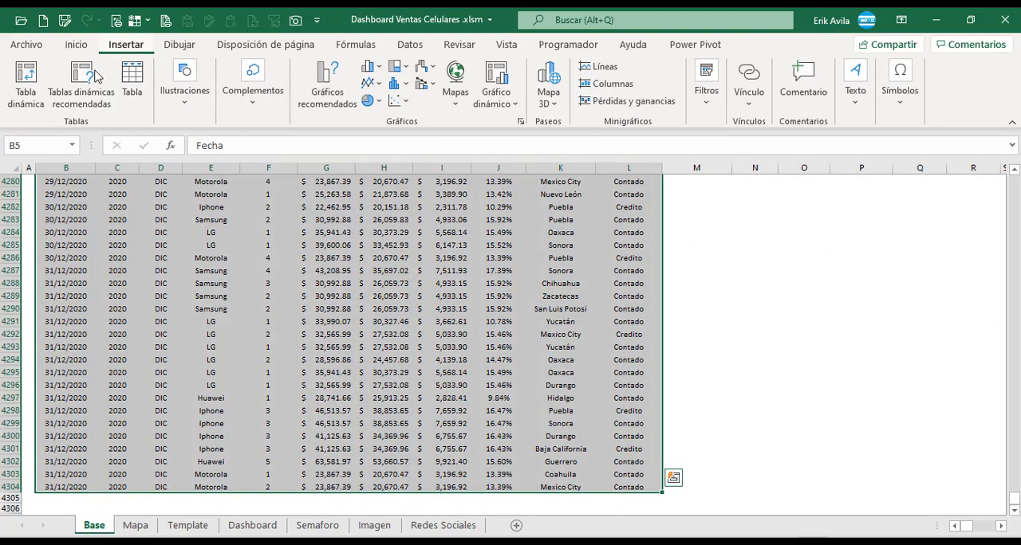
{"action": "left_click", "coordinate": [25, 84]}
{"action": "left_click", "coordinate": [665, 338]}
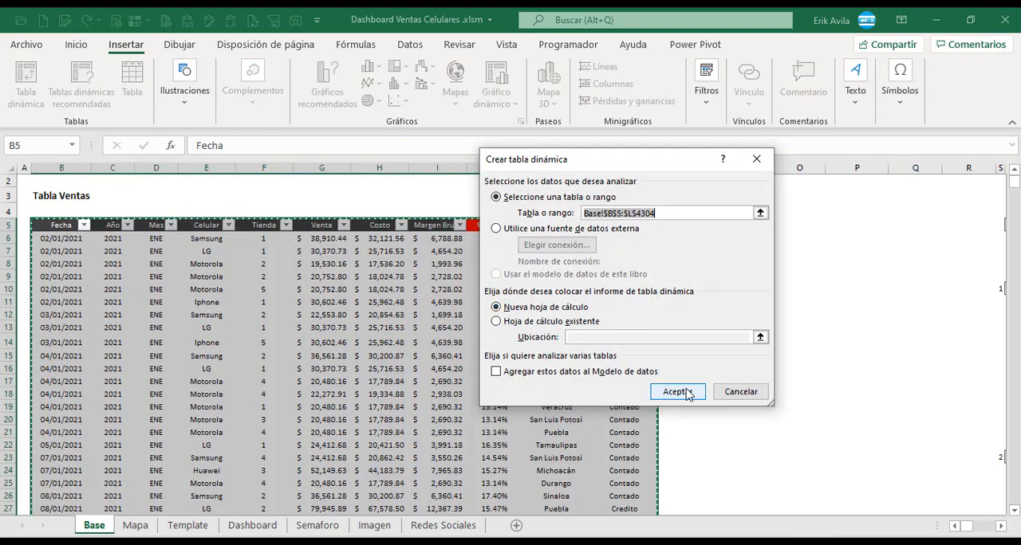
{"action": "left_click", "coordinate": [1000, 527]}
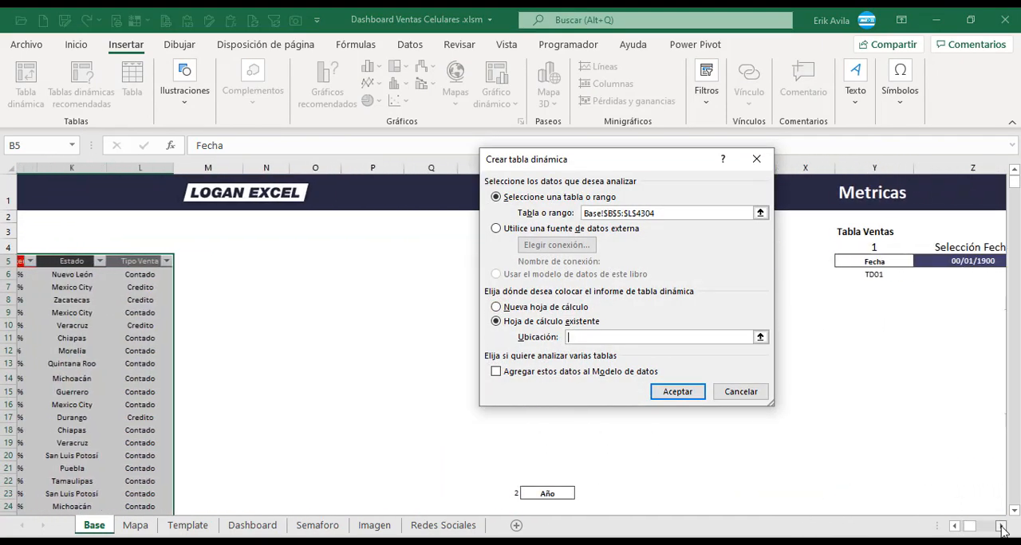
{"action": "left_click", "coordinate": [1002, 527]}
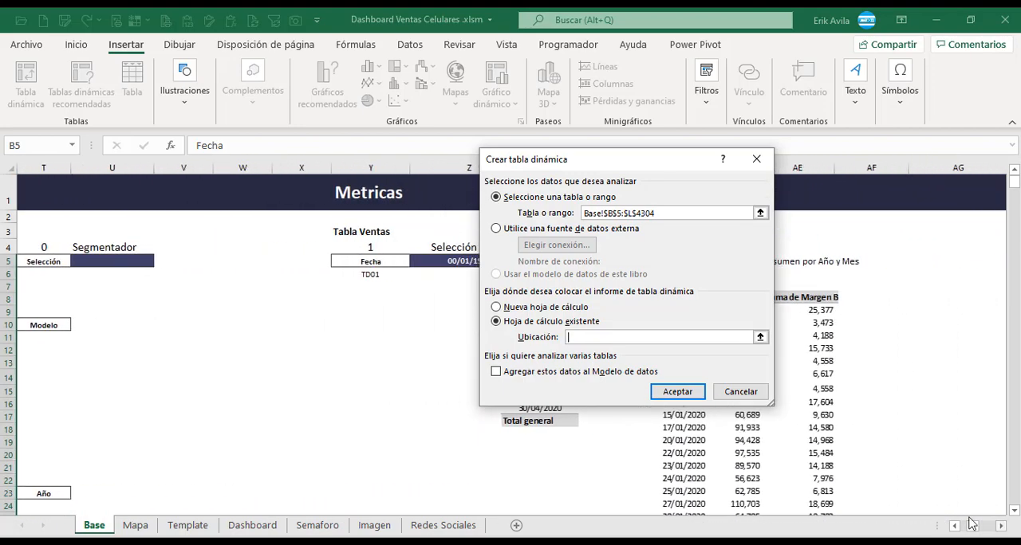
{"action": "left_click", "coordinate": [379, 301]}
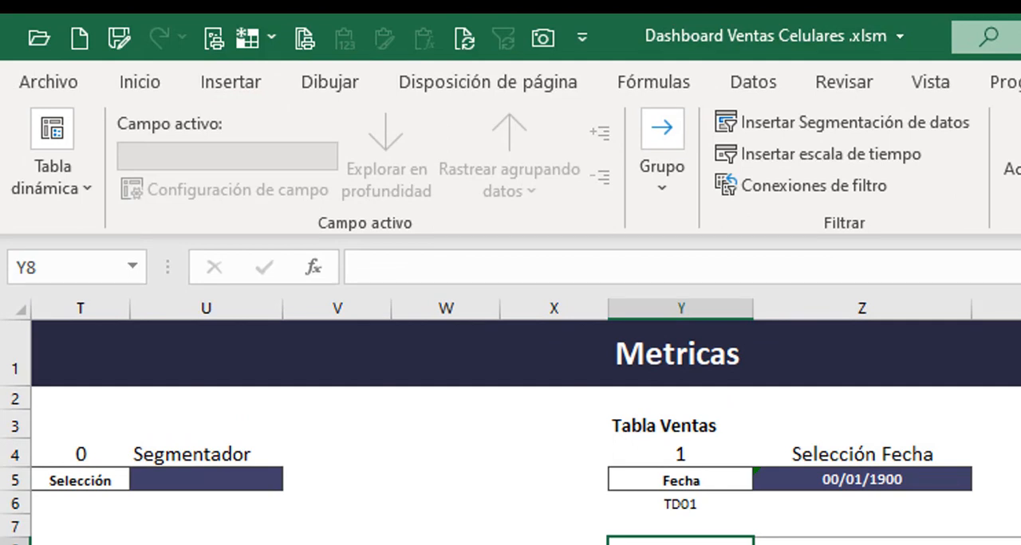
Rename the new pivot table as TD01.
{"action": "left_click", "coordinate": [79, 184]}
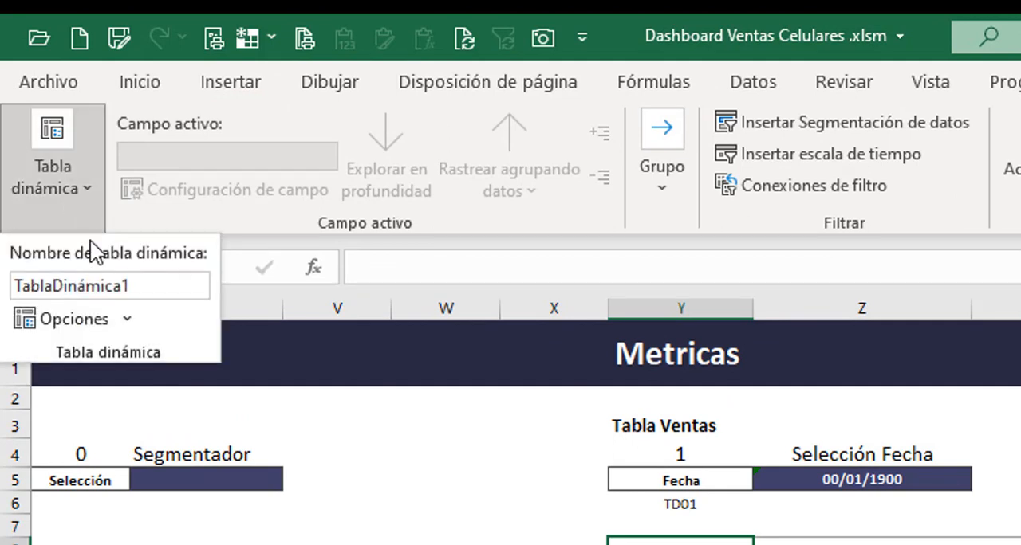
{"action": "double_click", "coordinate": [145, 293]}
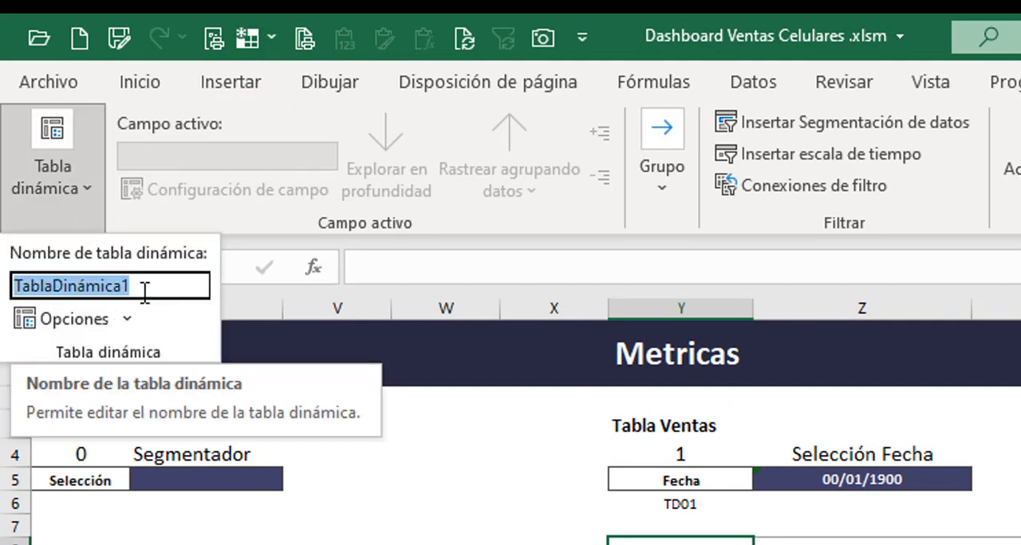
{"action": "type", "text": "t"}
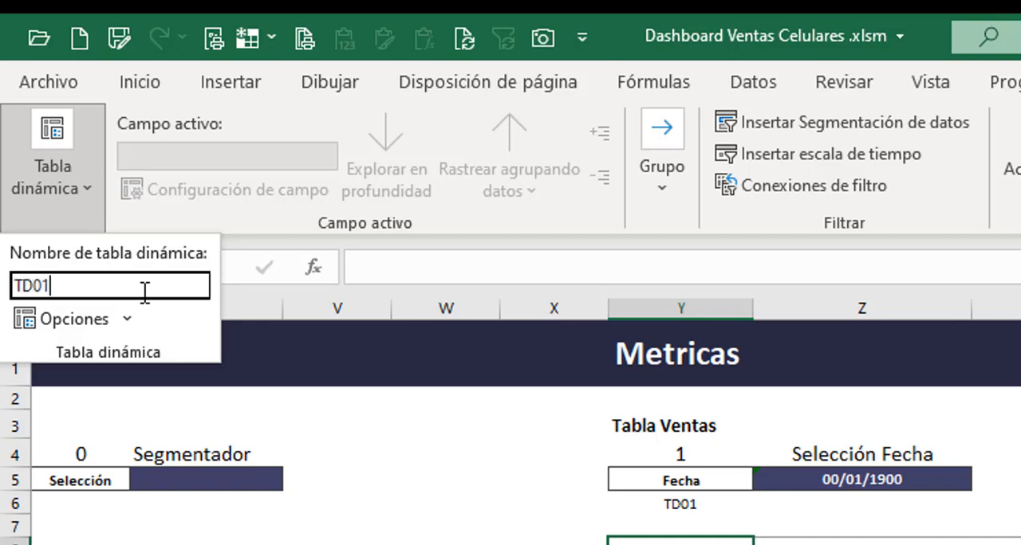
{"action": "type", "text": "D01"}
{"action": "key", "text": "Return"}
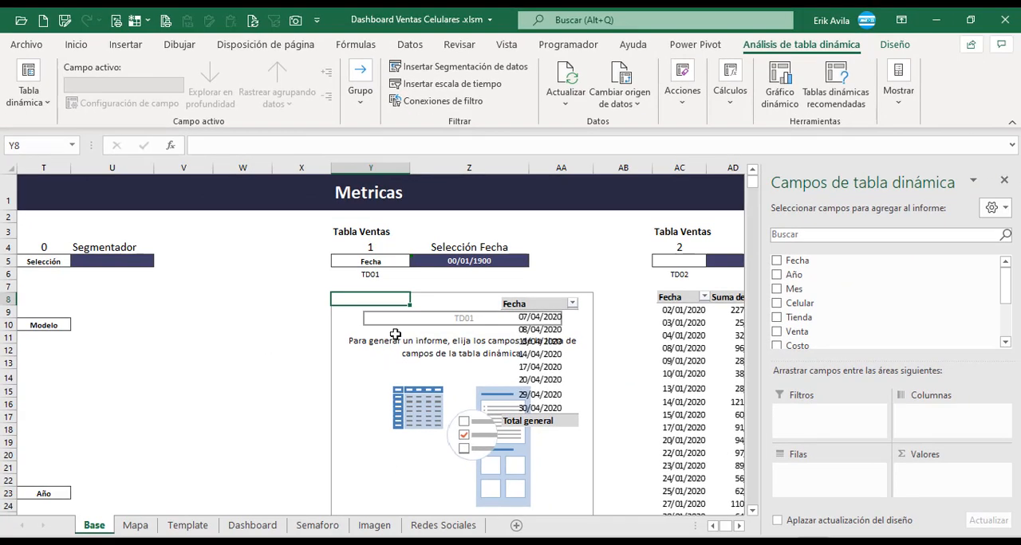
Move the sample Fecha table picture off the pivot table into the empty columns W and X.
{"action": "left_click", "coordinate": [394, 334]}
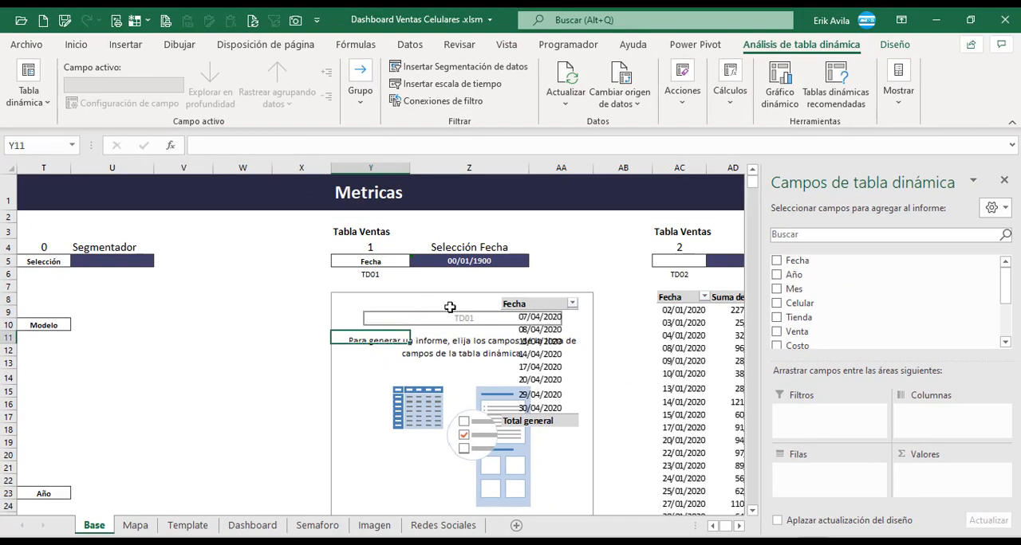
{"action": "left_click_drag", "start_coordinate": [524, 311], "coordinate": [253, 302]}
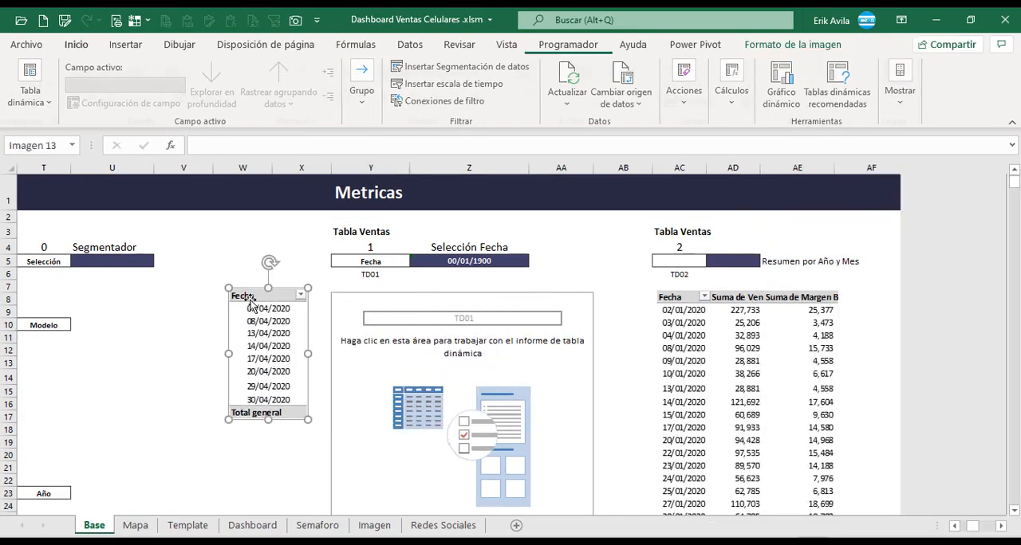
Add Fecha to the rows of pivot table TD01 and undo the automatic date grouping.
{"action": "left_click", "coordinate": [395, 334]}
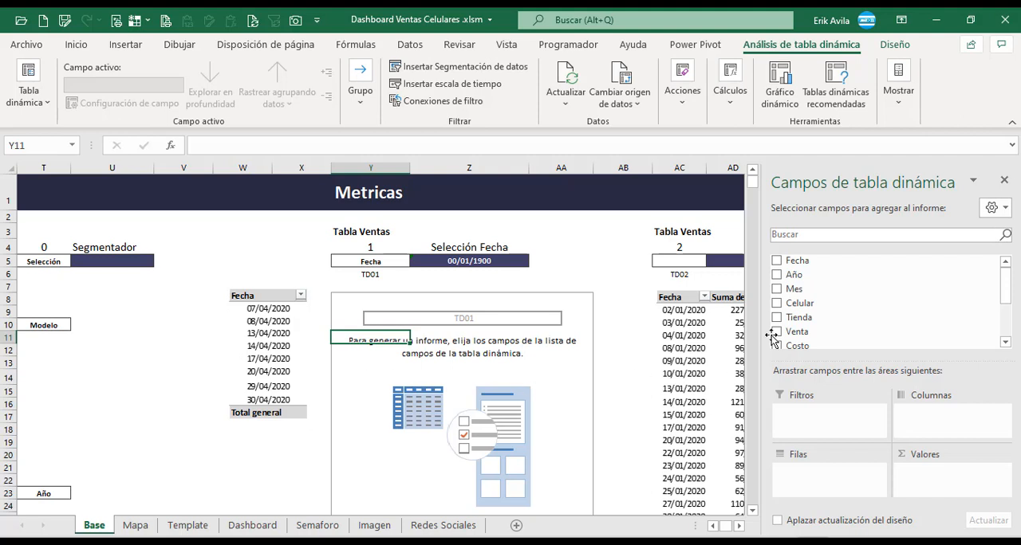
{"action": "left_click_drag", "start_coordinate": [797, 260], "coordinate": [848, 471]}
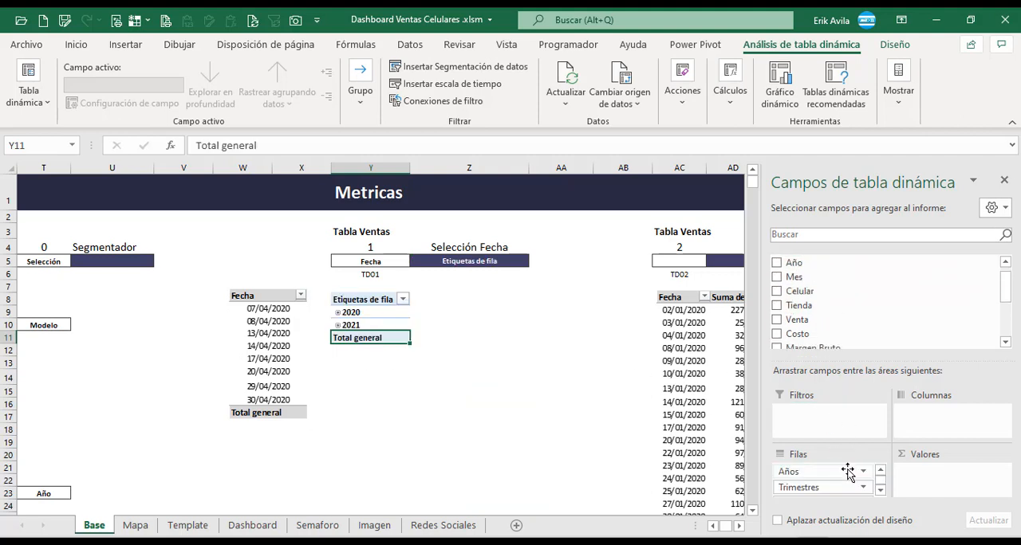
{"action": "key", "text": "ctrl+z"}
Change the report layout of pivot table TD01 to tabular form.
{"action": "left_click", "coordinate": [374, 314]}
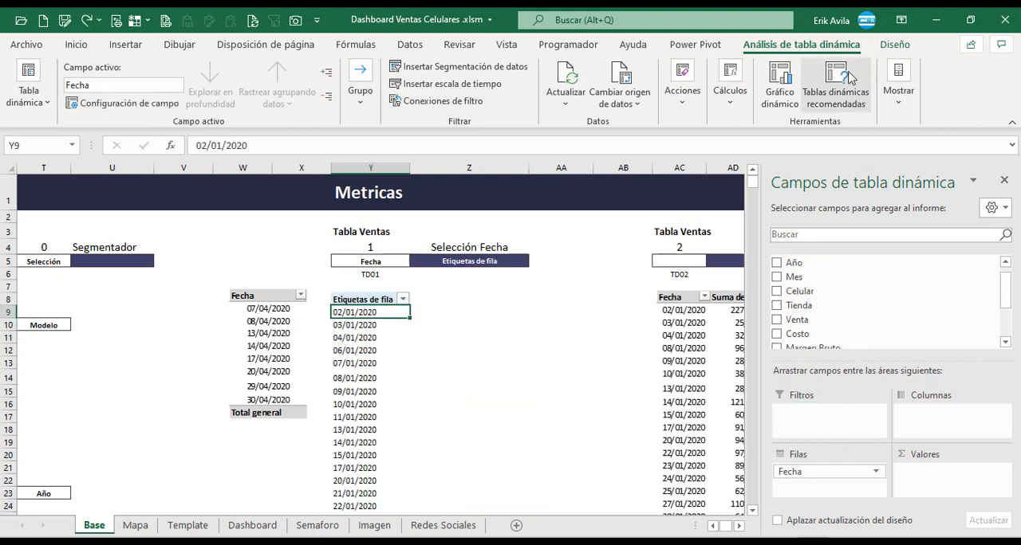
{"action": "left_click", "coordinate": [895, 44]}
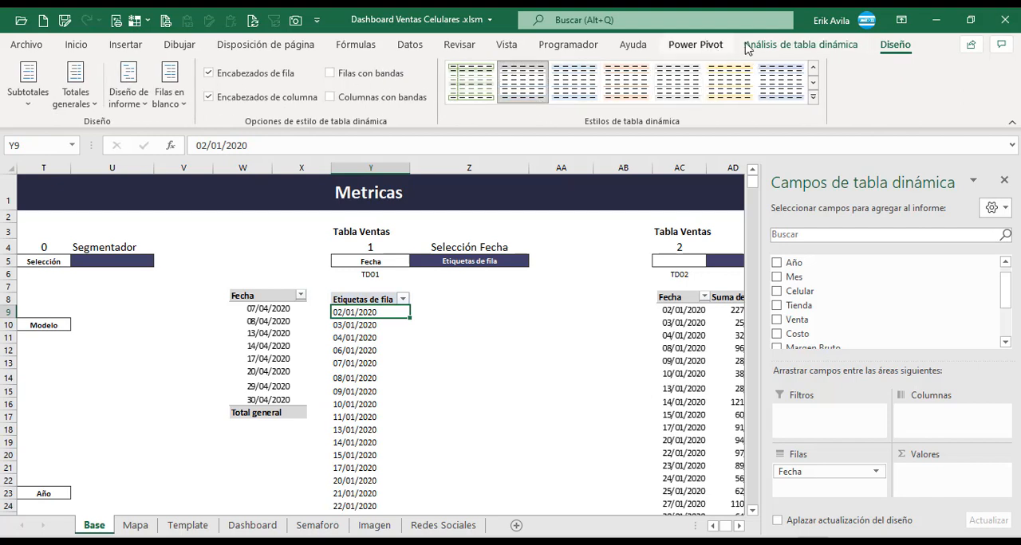
{"action": "left_click", "coordinate": [799, 44]}
{"action": "left_click", "coordinate": [893, 44]}
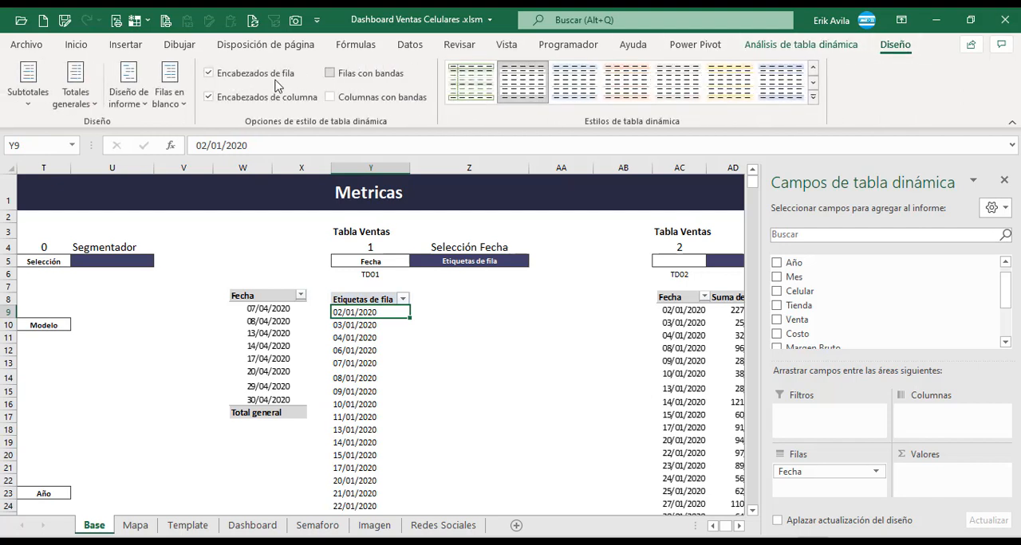
{"action": "left_click", "coordinate": [131, 89]}
{"action": "left_click", "coordinate": [161, 206]}
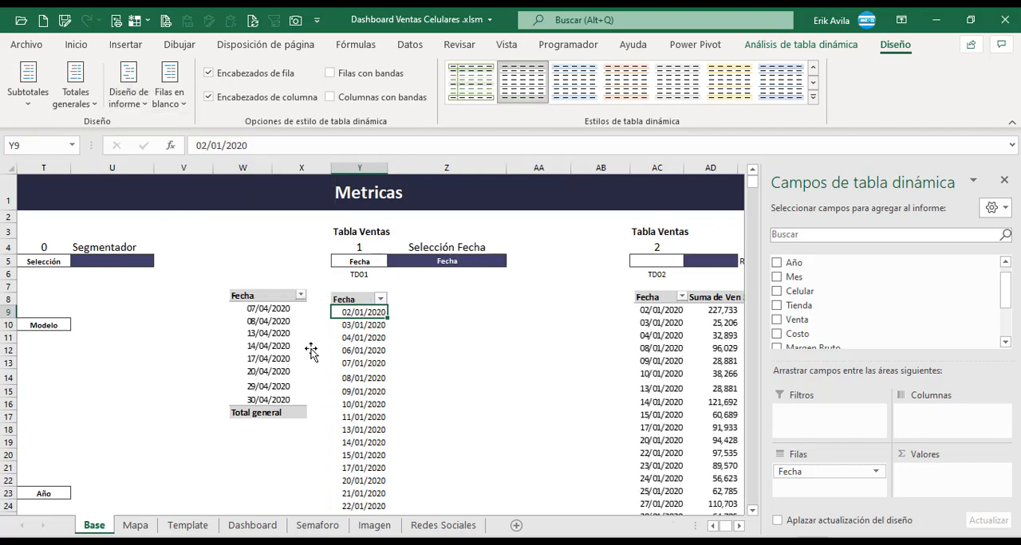
Turn off automatic column width adjustment on update in the options of pivot table TD01.
{"action": "left_click", "coordinate": [371, 350]}
{"action": "right_click", "coordinate": [369, 336]}
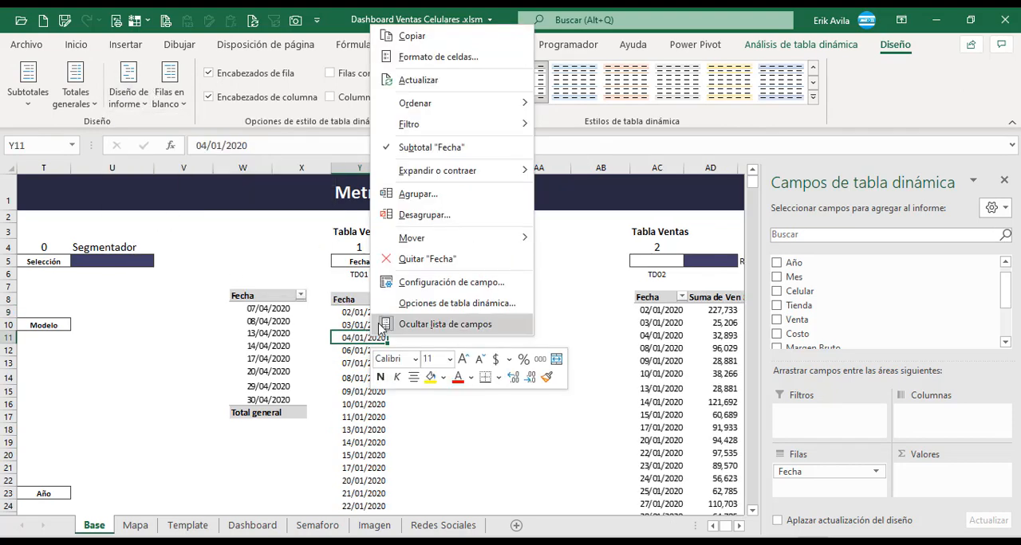
{"action": "left_click", "coordinate": [422, 303]}
{"action": "left_click", "coordinate": [286, 356]}
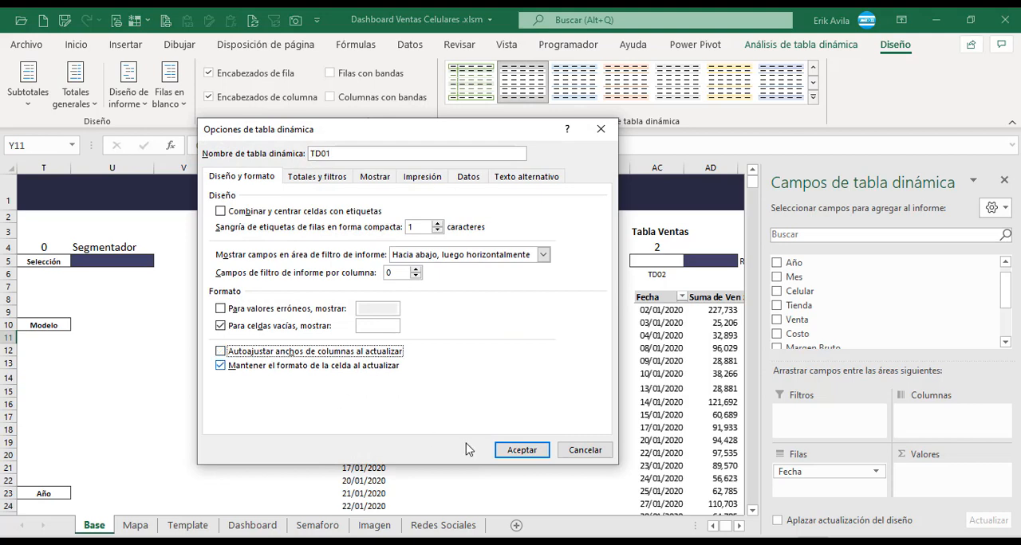
{"action": "left_click", "coordinate": [521, 450]}
{"action": "left_click", "coordinate": [441, 343]}
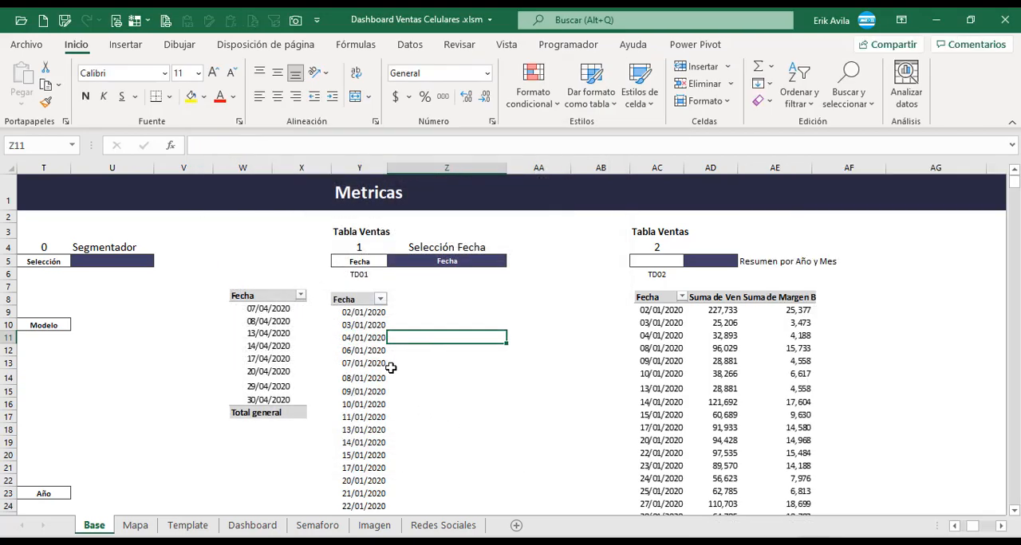
{"action": "left_click", "coordinate": [394, 362]}
Link the Selección Fecha cell Z5 to the first date of pivot table TD01 with the formula +Y9.
{"action": "left_click", "coordinate": [451, 261]}
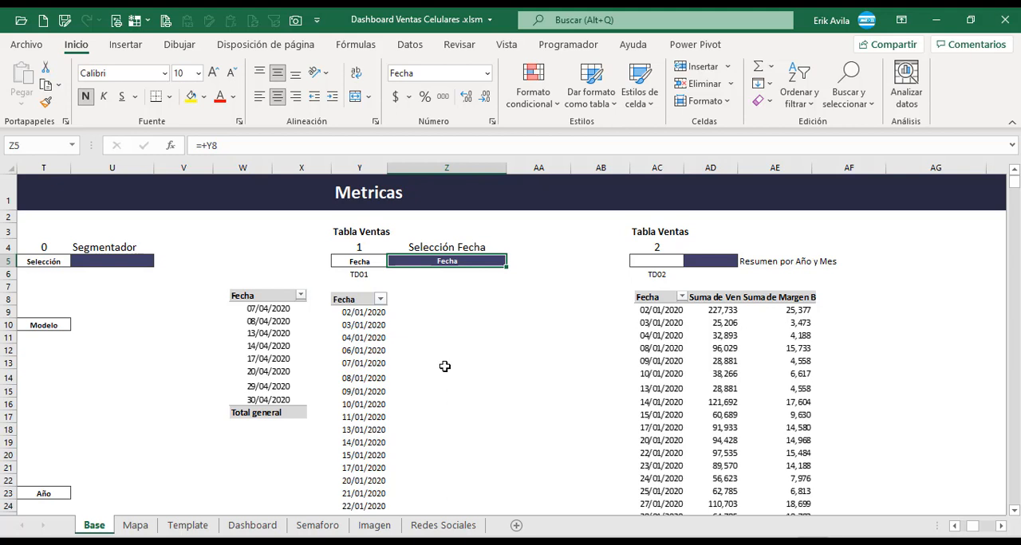
{"action": "key", "text": "F2"}
{"action": "key", "text": "Escape"}
{"action": "type", "text": "+"}
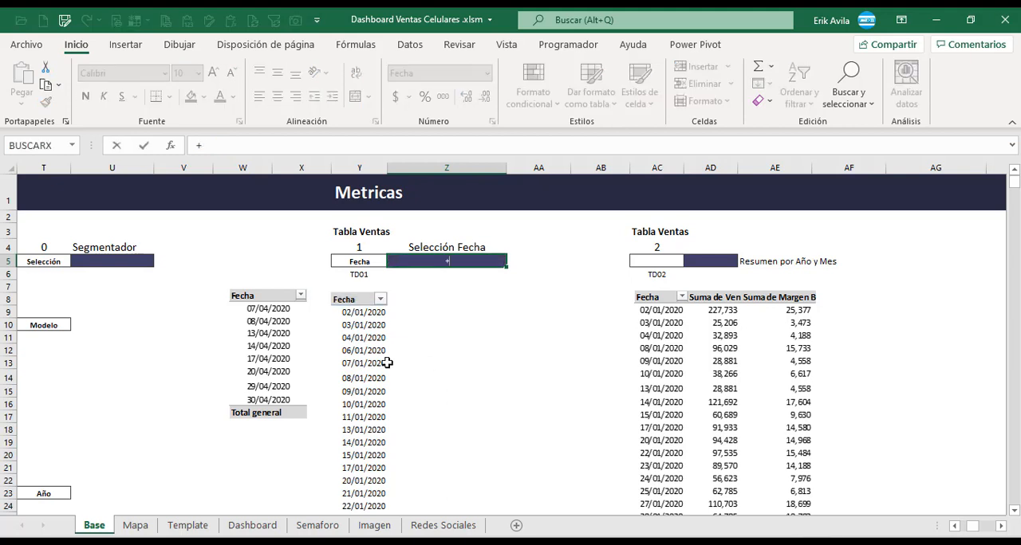
{"action": "left_click", "coordinate": [375, 317]}
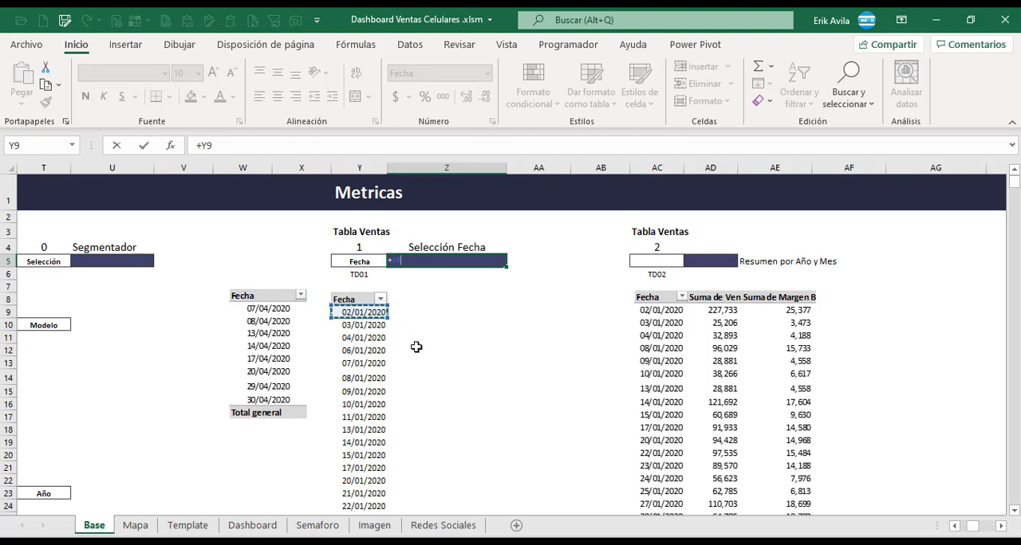
{"action": "key", "text": "ctrl+Return"}
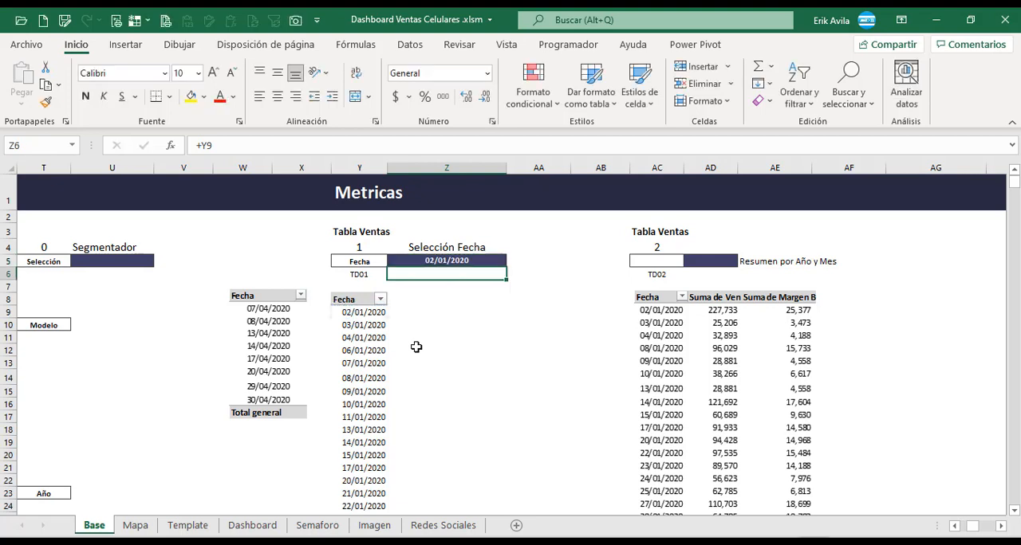
{"action": "left_click", "coordinate": [397, 334]}
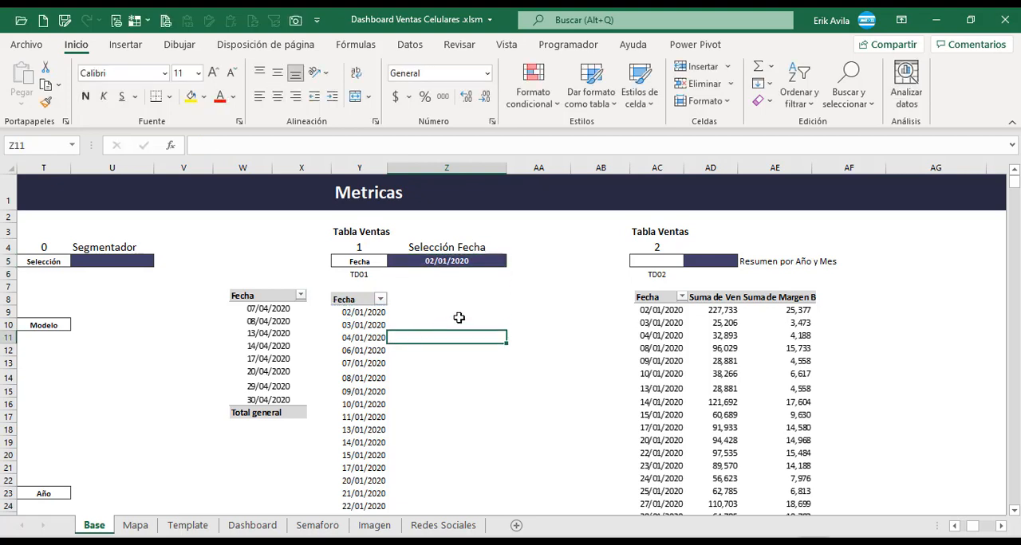
{"action": "left_click", "coordinate": [458, 312]}
Move the sample sales table picture under TD02 aside into columns AE to AG.
{"action": "left_click", "coordinate": [576, 295]}
{"action": "key", "text": "Right"}
{"action": "key", "text": "Right"}
{"action": "key", "text": "Right"}
{"action": "key", "text": "Right"}
{"action": "key", "text": "Right"}
{"action": "key", "text": "Right"}
{"action": "key", "text": "Right"}
{"action": "key", "text": "Right"}
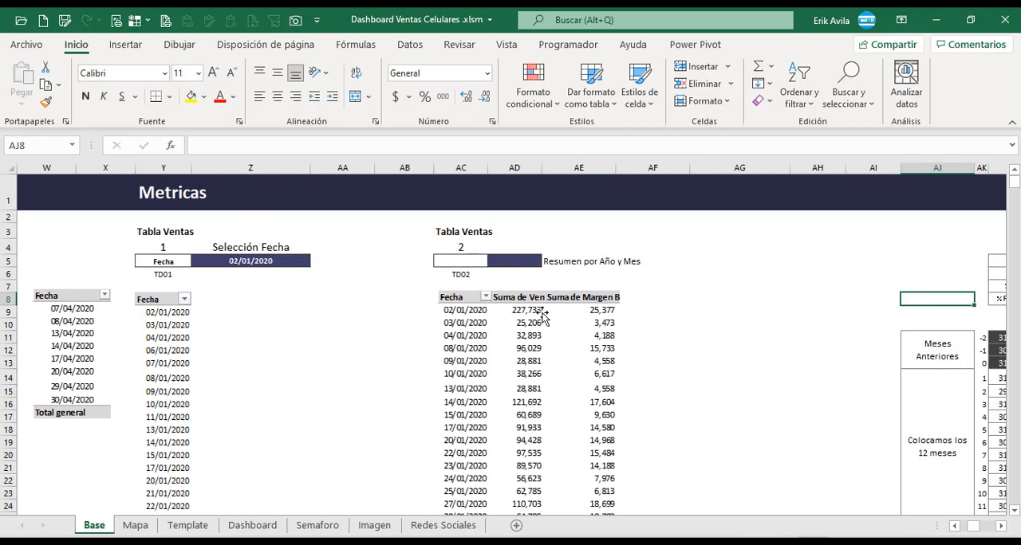
{"action": "left_click", "coordinate": [514, 261]}
{"action": "left_click", "coordinate": [572, 261]}
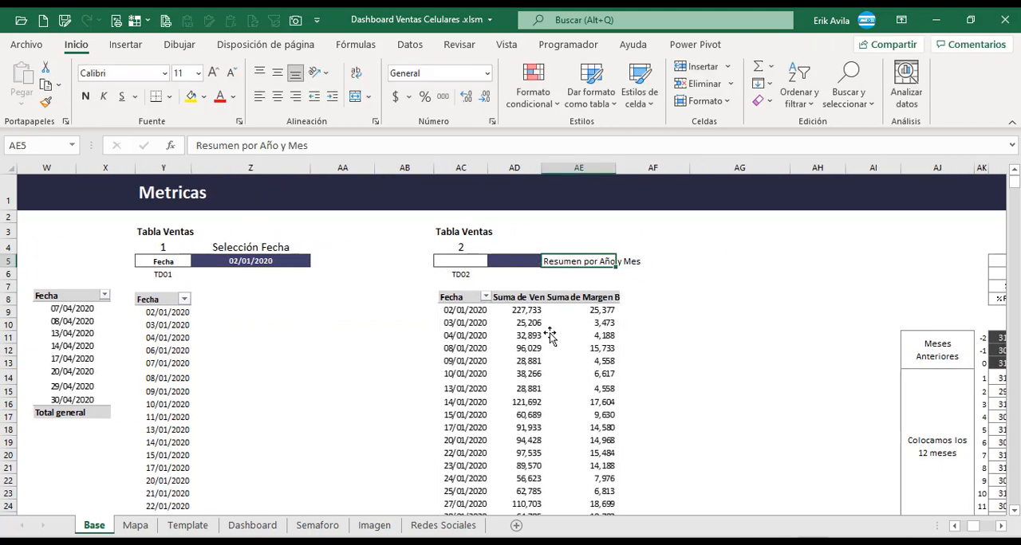
{"action": "left_click_drag", "start_coordinate": [549, 336], "coordinate": [681, 340]}
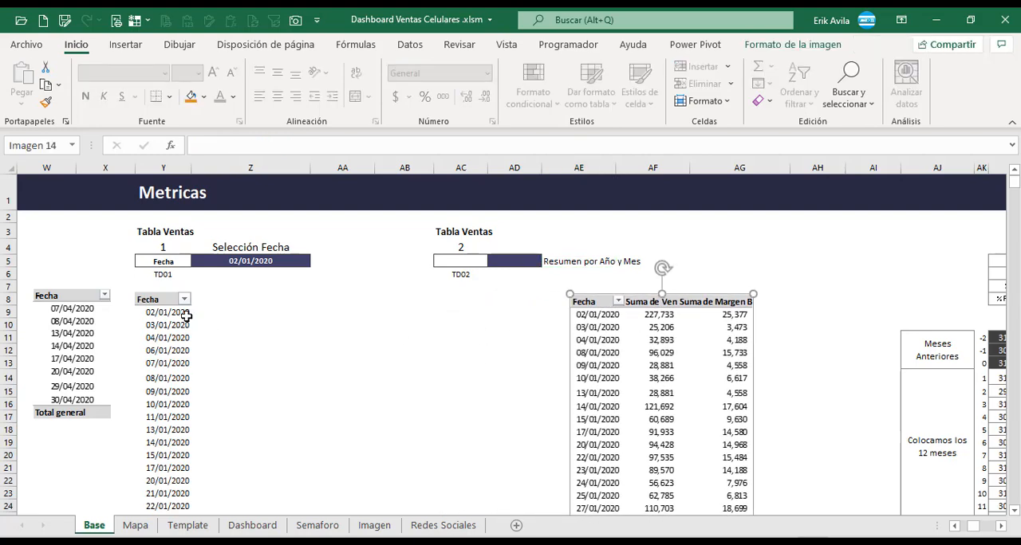
Copy the whole pivot table TD01 and paste it at cell AC8 under the TD02 label.
{"action": "left_click", "coordinate": [184, 308]}
{"action": "key", "text": "ctrl+shift+Down"}
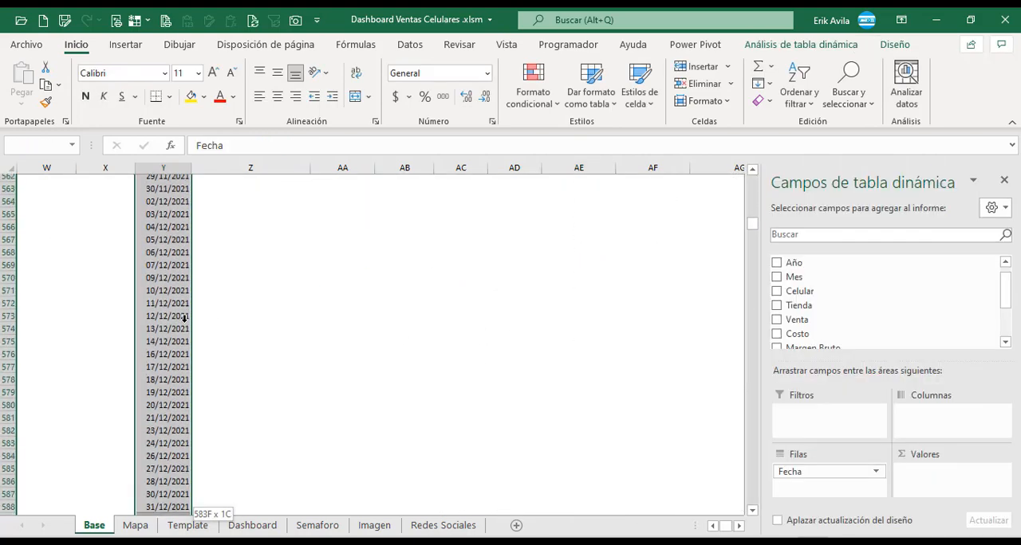
{"action": "key", "text": "ctrl+c"}
{"action": "key", "text": "Up"}
{"action": "key", "text": "Up"}
{"action": "key", "text": "Up"}
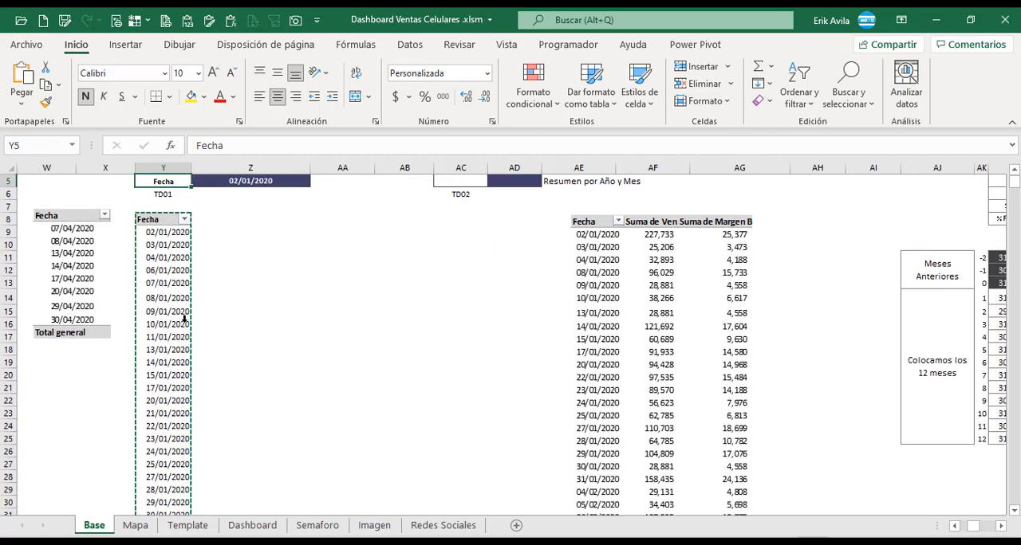
{"action": "left_click", "coordinate": [476, 299]}
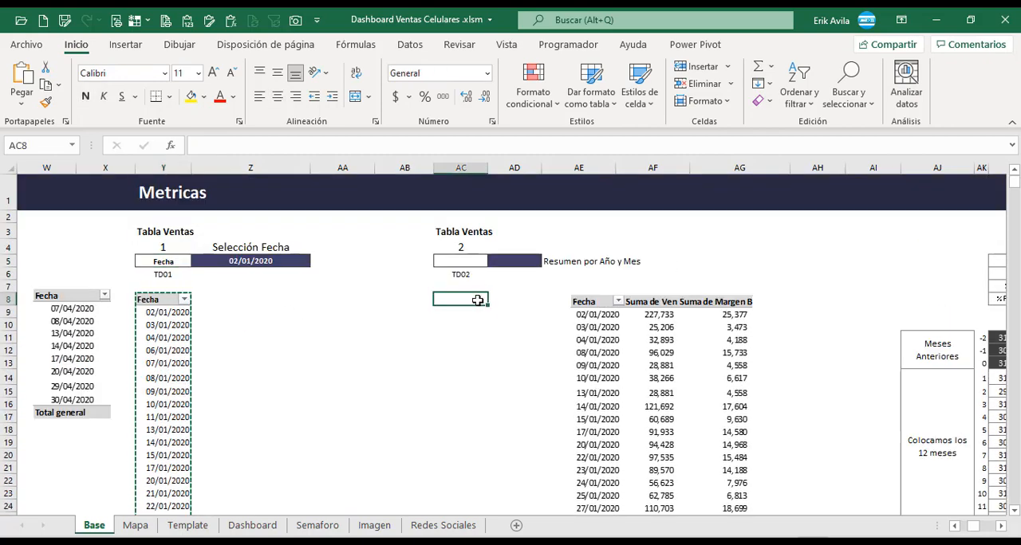
{"action": "key", "text": "ctrl+v"}
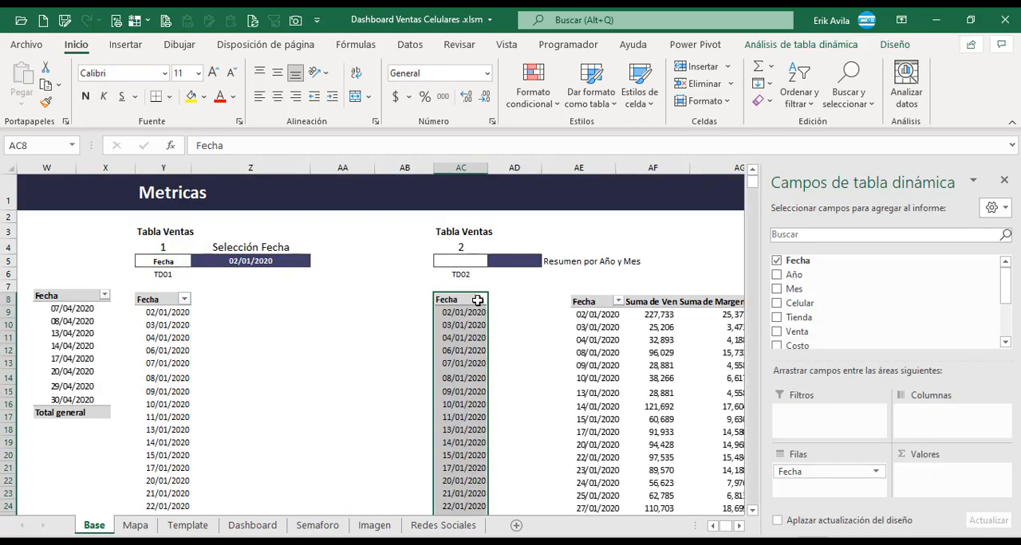
Name the pasted pivot table TD02 to match the label above it.
{"action": "left_click", "coordinate": [446, 366]}
{"action": "left_click", "coordinate": [829, 46]}
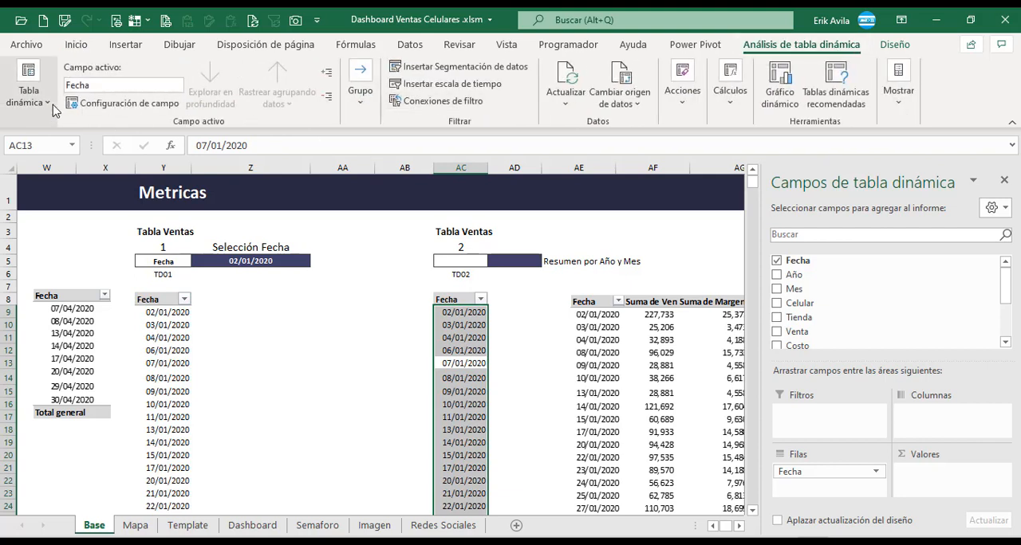
{"action": "left_click", "coordinate": [29, 91]}
{"action": "left_click", "coordinate": [77, 152]}
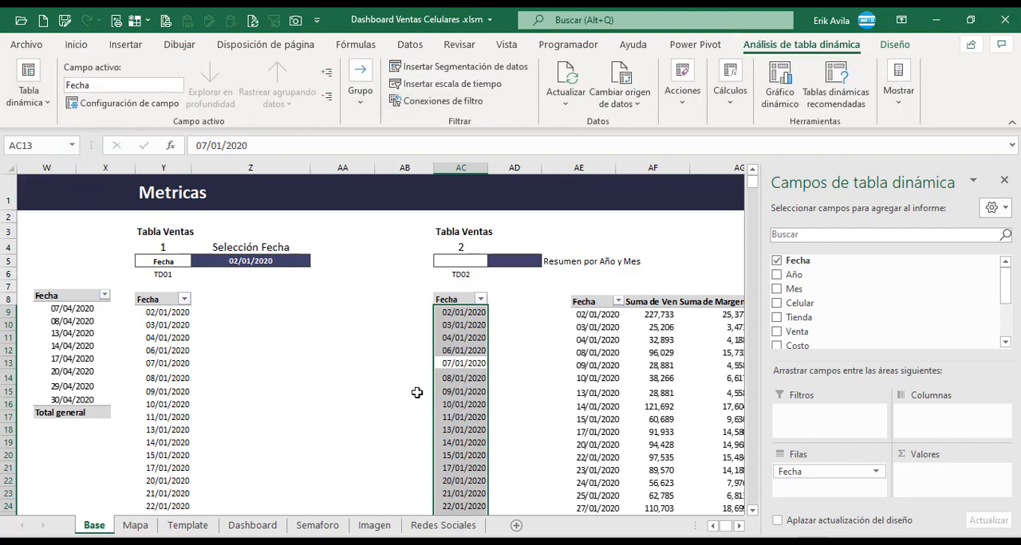
Add Venta and Margen Bruto as summed values of pivot table TD02 and move the sample picture clear of the new columns.
{"action": "left_click", "coordinate": [463, 358]}
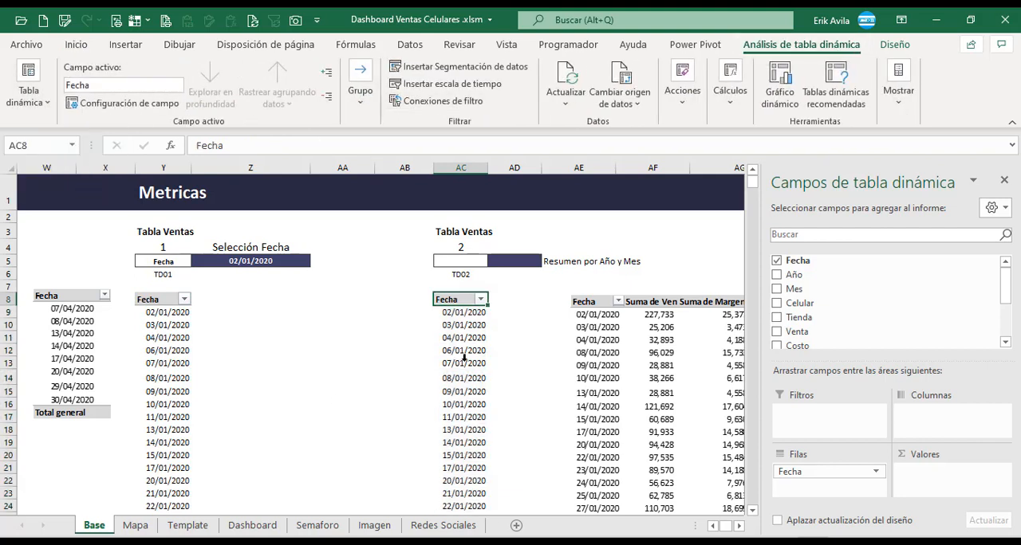
{"action": "left_click", "coordinate": [738, 526]}
{"action": "left_click", "coordinate": [738, 527]}
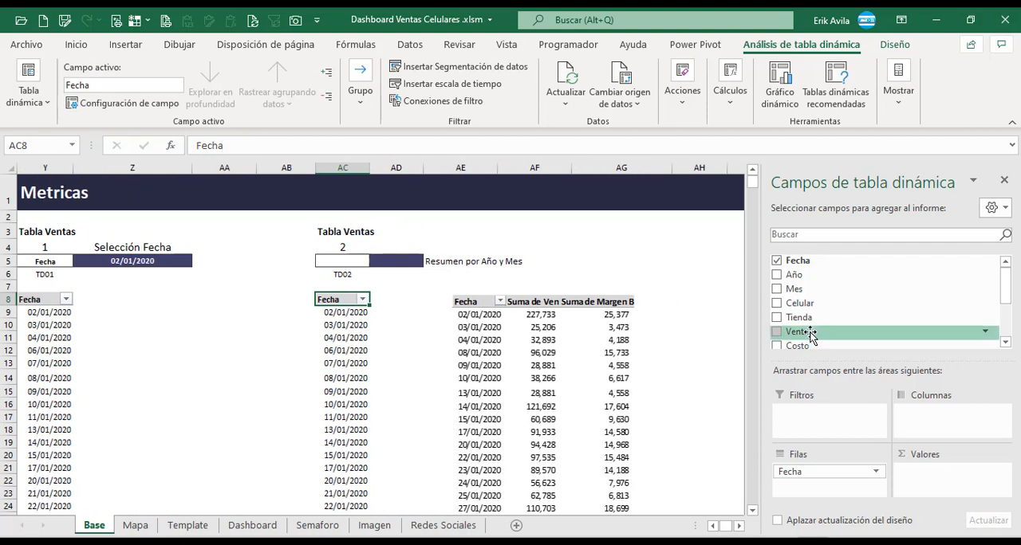
{"action": "left_click_drag", "start_coordinate": [805, 332], "coordinate": [936, 477]}
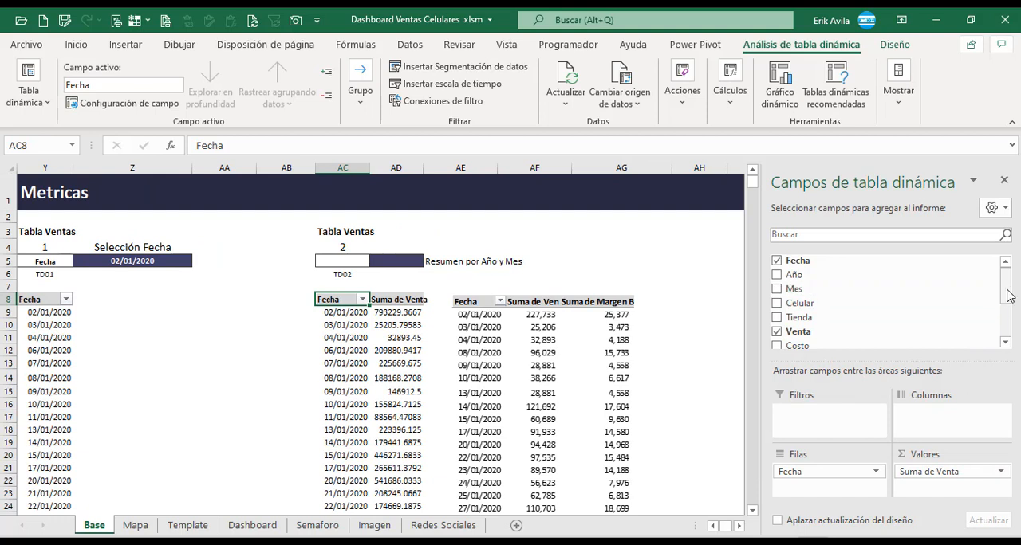
{"action": "left_click_drag", "start_coordinate": [1006, 292], "coordinate": [1007, 312]}
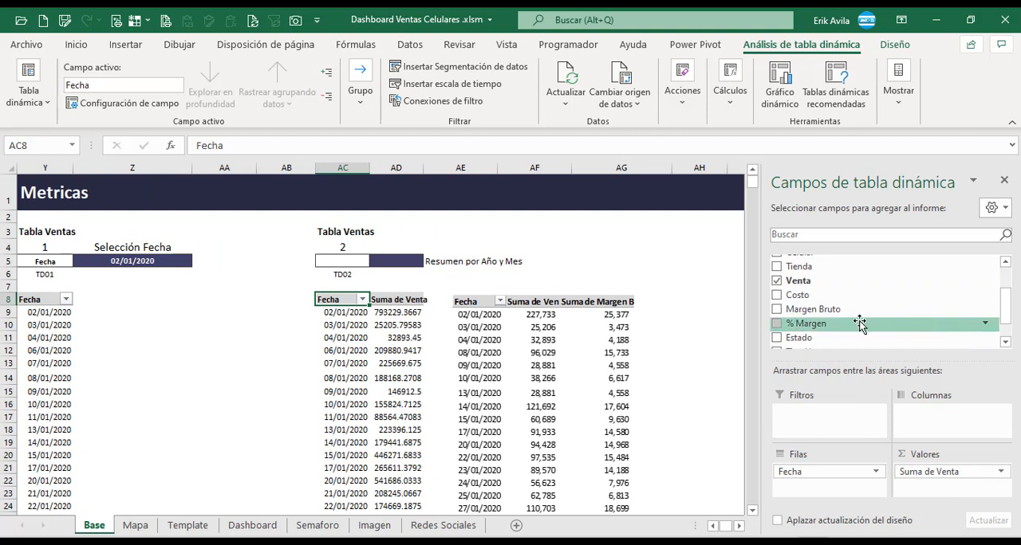
{"action": "left_click_drag", "start_coordinate": [829, 316], "coordinate": [925, 487]}
{"action": "left_click", "coordinate": [581, 348]}
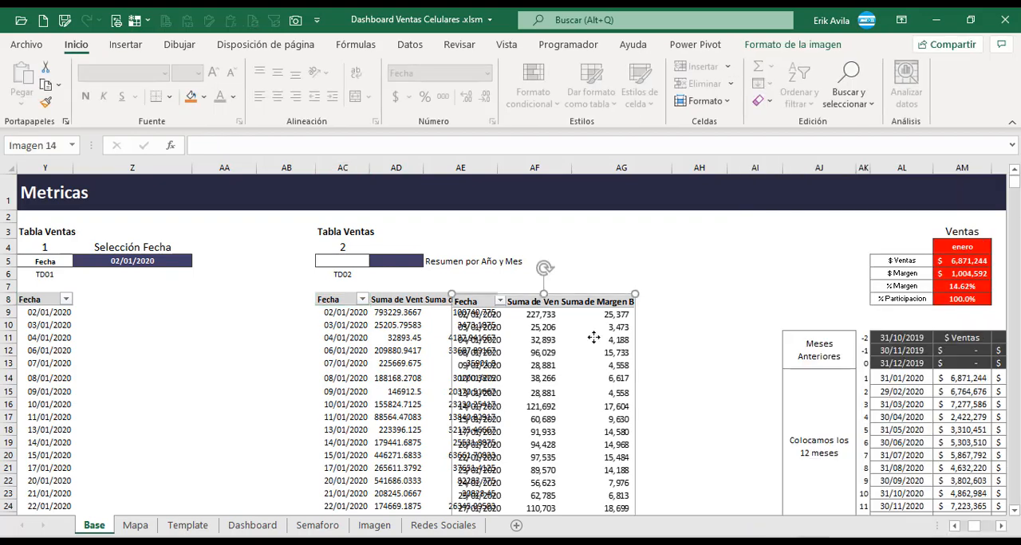
{"action": "left_click_drag", "start_coordinate": [590, 338], "coordinate": [668, 341]}
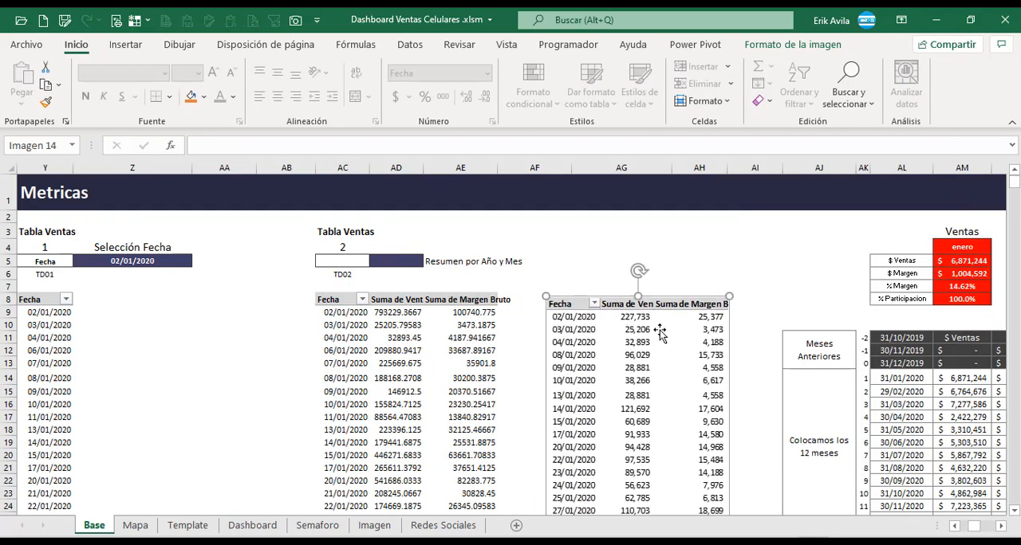
Format the Venta and Margen Bruto values of pivot table TD02 with thousands separators and two decimals.
{"action": "left_click", "coordinate": [411, 313]}
{"action": "key", "text": "ctrl+shift+Down"}
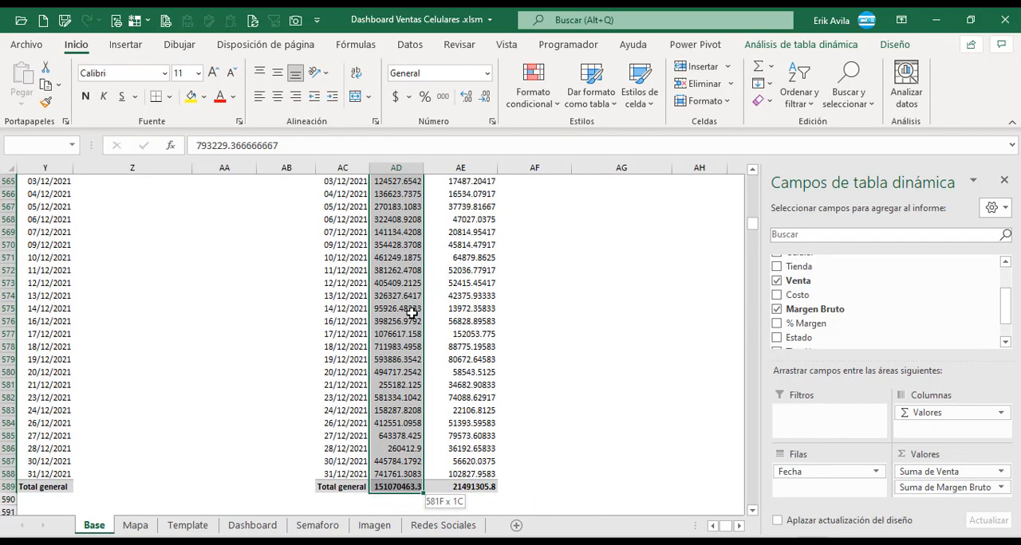
{"action": "key", "text": "ctrl+shift+Right"}
{"action": "left_click", "coordinate": [443, 96]}
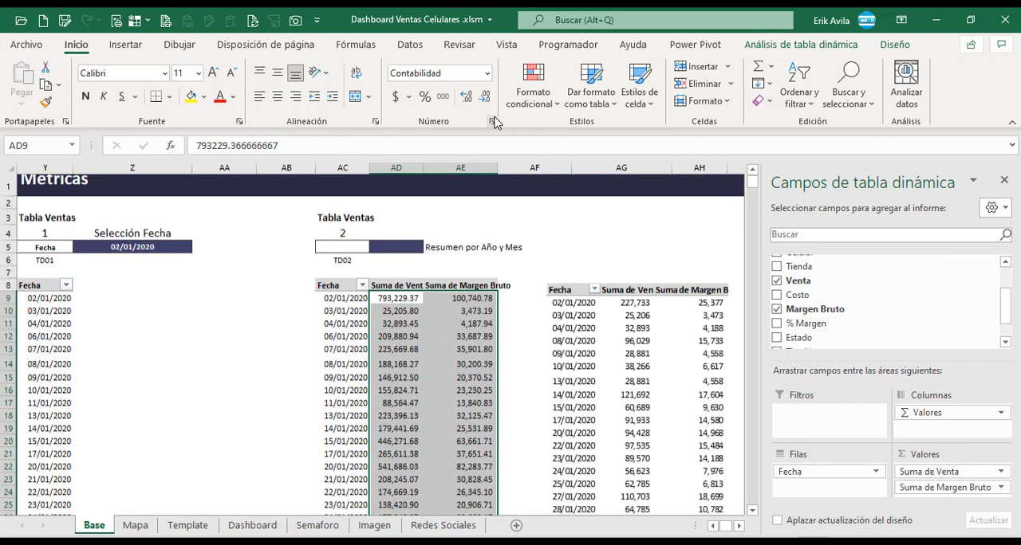
{"action": "left_click", "coordinate": [454, 316]}
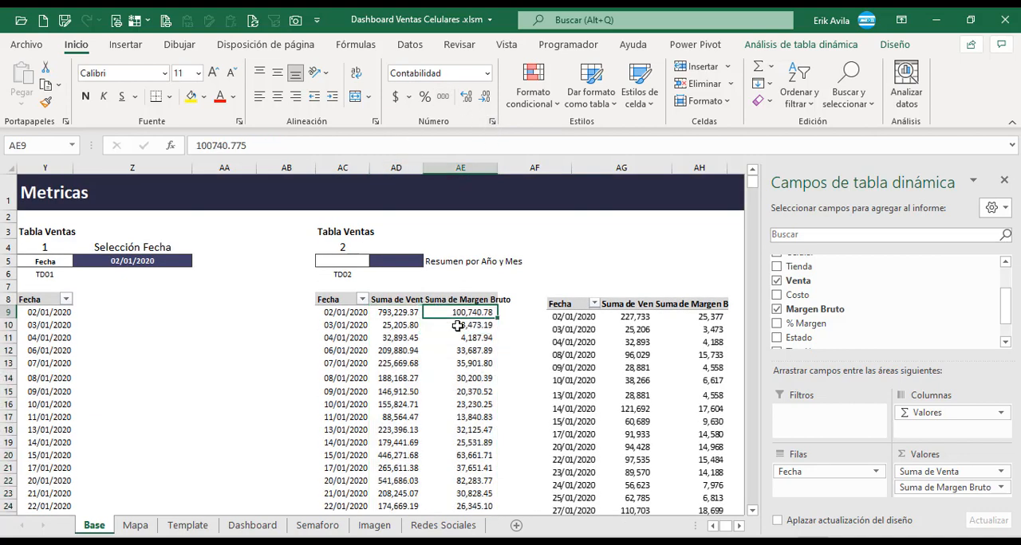
Delete the sample sales table picture beside pivot table TD02.
{"action": "left_click", "coordinate": [614, 345]}
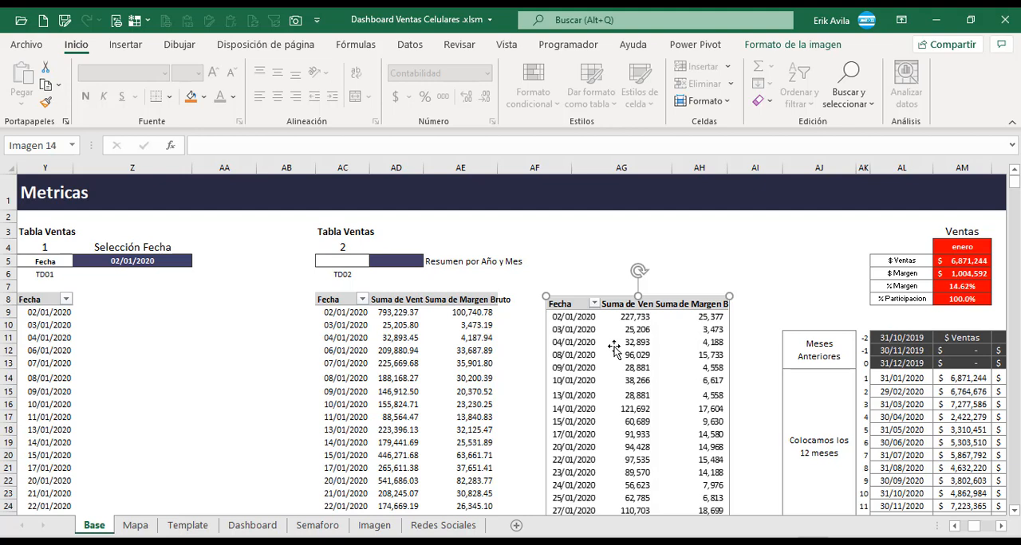
{"action": "key", "text": "Delete"}
{"action": "left_click", "coordinate": [613, 350]}
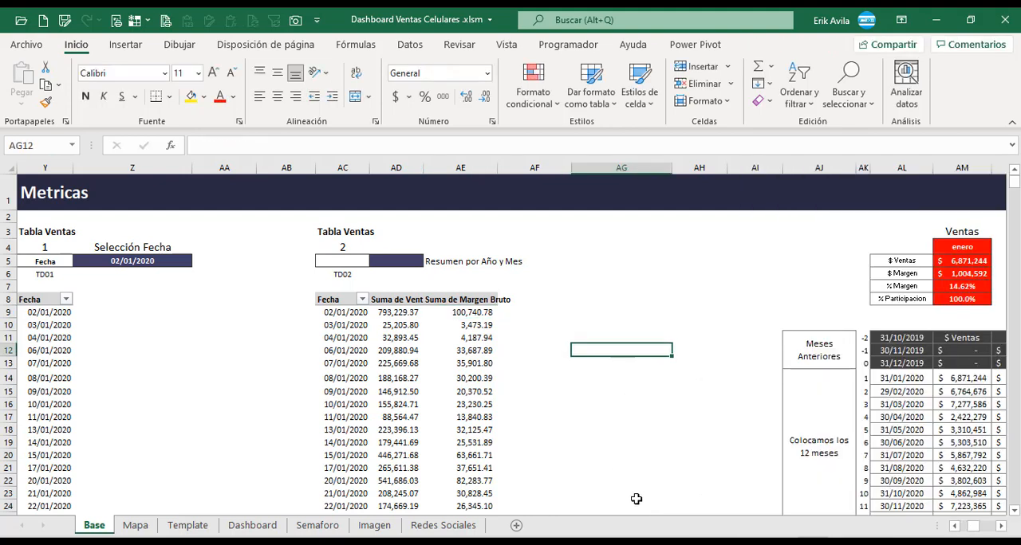
Examine the Ventas summary and the twelve-month table of sales and margins in columns AJ to AO.
{"action": "left_click", "coordinate": [1001, 527]}
{"action": "left_click", "coordinate": [1001, 526]}
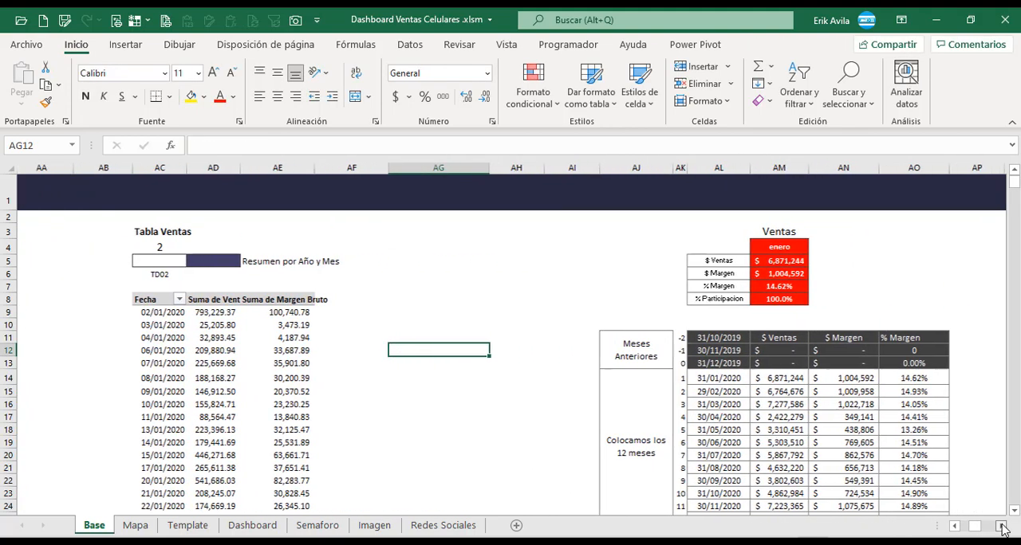
{"action": "left_click", "coordinate": [1001, 527]}
{"action": "left_click", "coordinate": [1002, 526]}
{"action": "left_click", "coordinate": [1002, 526]}
{"action": "left_click", "coordinate": [1002, 526]}
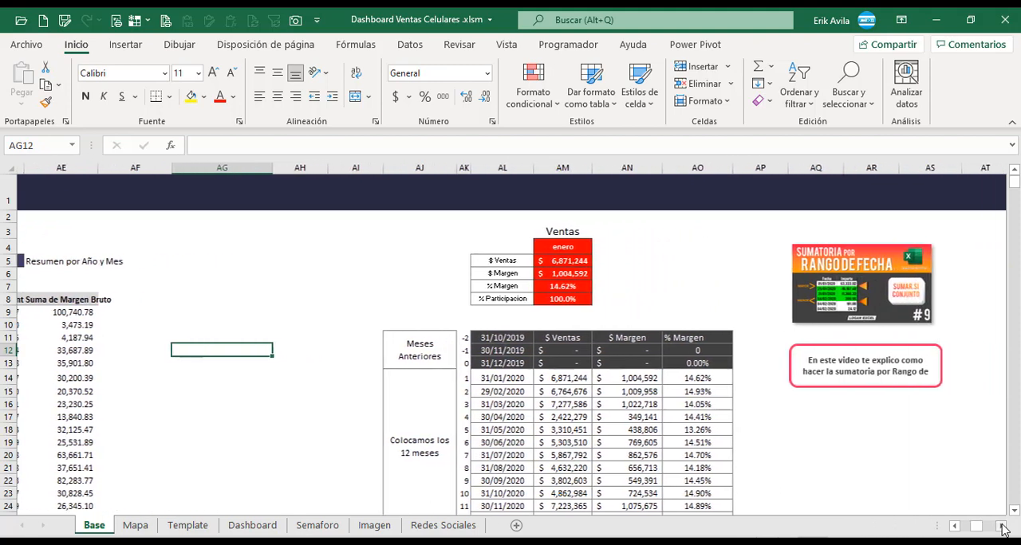
{"action": "left_click", "coordinate": [1002, 526]}
{"action": "left_click", "coordinate": [1002, 526]}
{"action": "scroll", "coordinate": [400, 389], "scroll_direction": "down", "scroll_amount": 1}
{"action": "scroll", "coordinate": [400, 389], "scroll_direction": "up", "scroll_amount": 1}
{"action": "left_click_drag", "start_coordinate": [205, 261], "coordinate": [550, 511]}
Review the TD03 and TD04 sections and the Selección Celular formula, and return to the TD01 and TD02 tables.
{"action": "left_click", "coordinate": [1002, 526]}
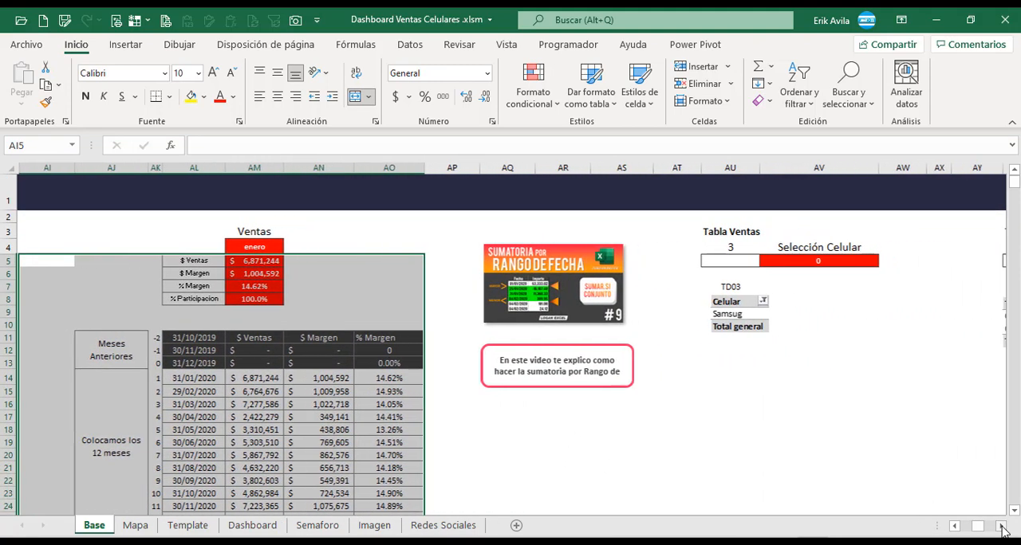
{"action": "left_click", "coordinate": [1001, 526]}
{"action": "left_click", "coordinate": [1001, 527]}
{"action": "left_click", "coordinate": [1001, 527]}
{"action": "left_click", "coordinate": [1002, 526]}
{"action": "left_click", "coordinate": [1002, 526]}
{"action": "left_click", "coordinate": [1002, 527]}
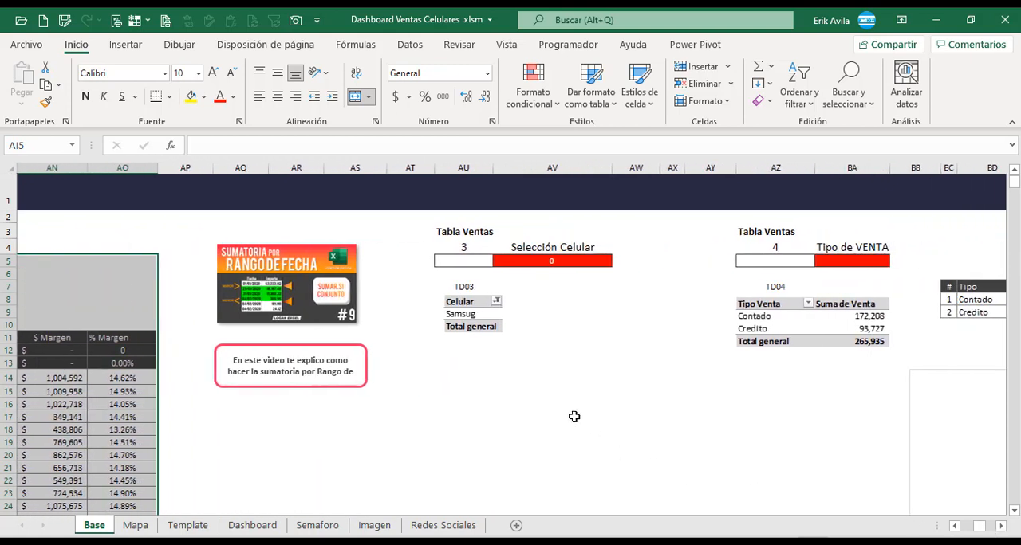
{"action": "left_click", "coordinate": [541, 377]}
{"action": "left_click", "coordinate": [570, 260]}
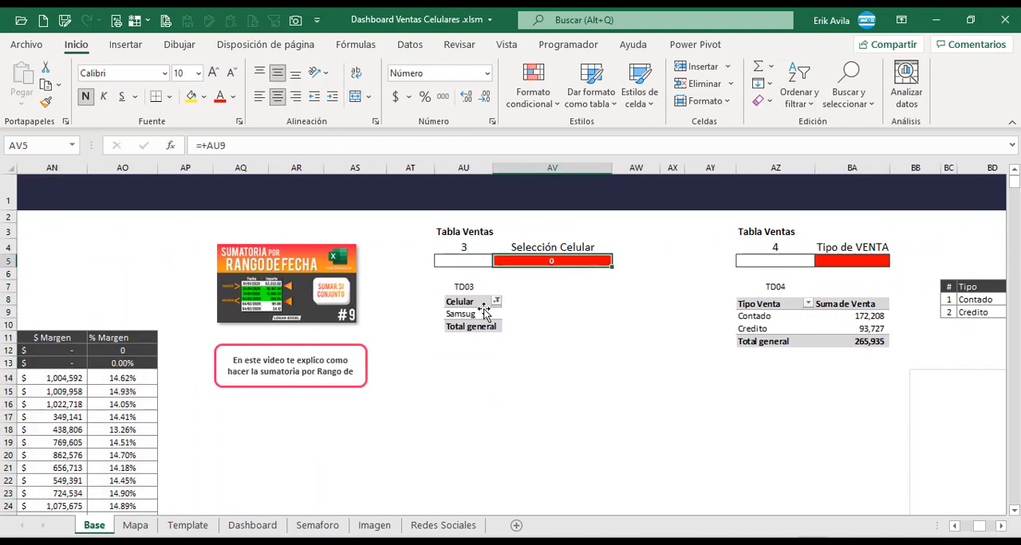
{"action": "left_click", "coordinate": [473, 347]}
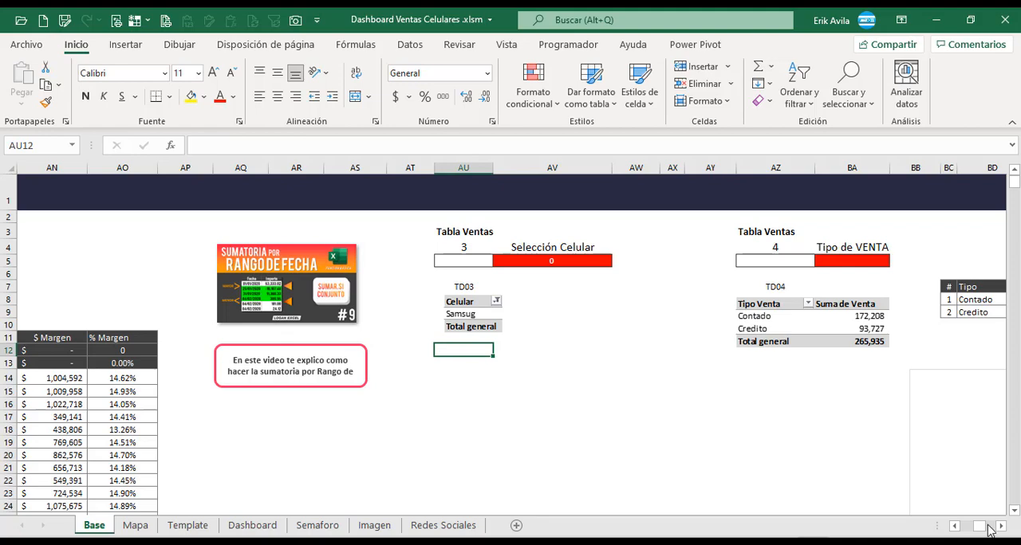
{"action": "left_click_drag", "start_coordinate": [984, 528], "coordinate": [975, 528]}
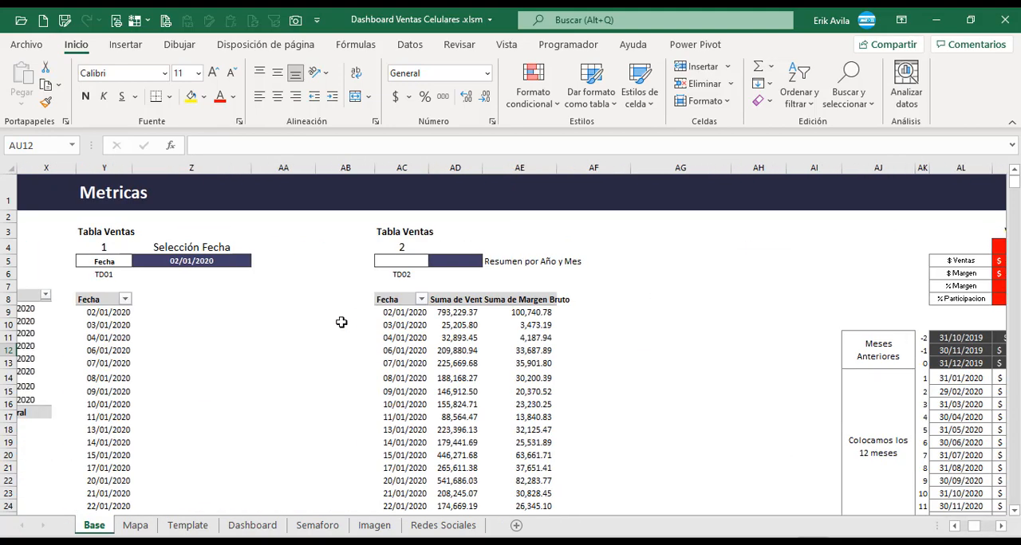
Copy the Fecha pivot table TD01 to cell AU8 under the TD03 label and move the overlapping sample picture aside.
{"action": "left_click", "coordinate": [101, 299]}
{"action": "key", "text": "ctrl+shift+Down"}
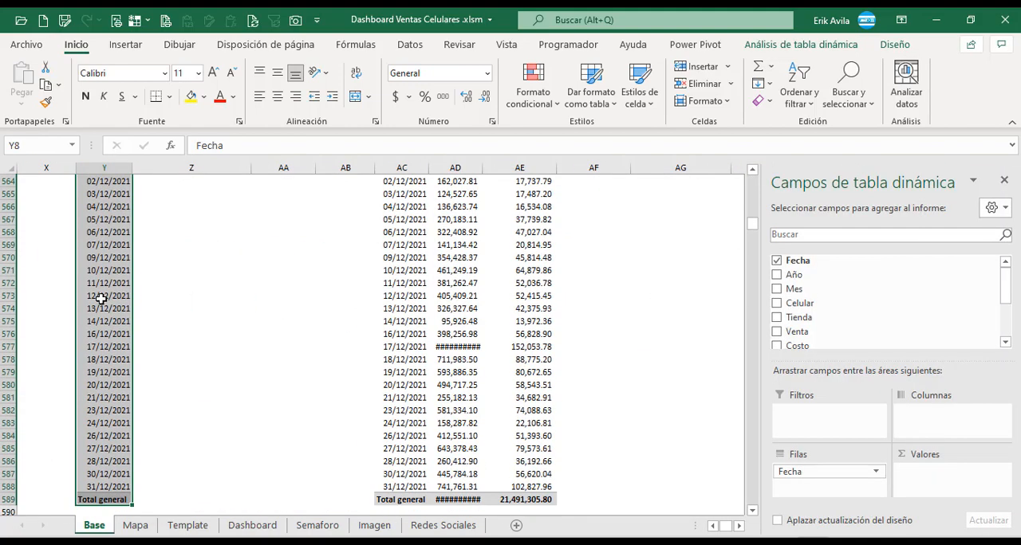
{"action": "key", "text": "ctrl+c"}
{"action": "key", "text": "Up"}
{"action": "key", "text": "Up"}
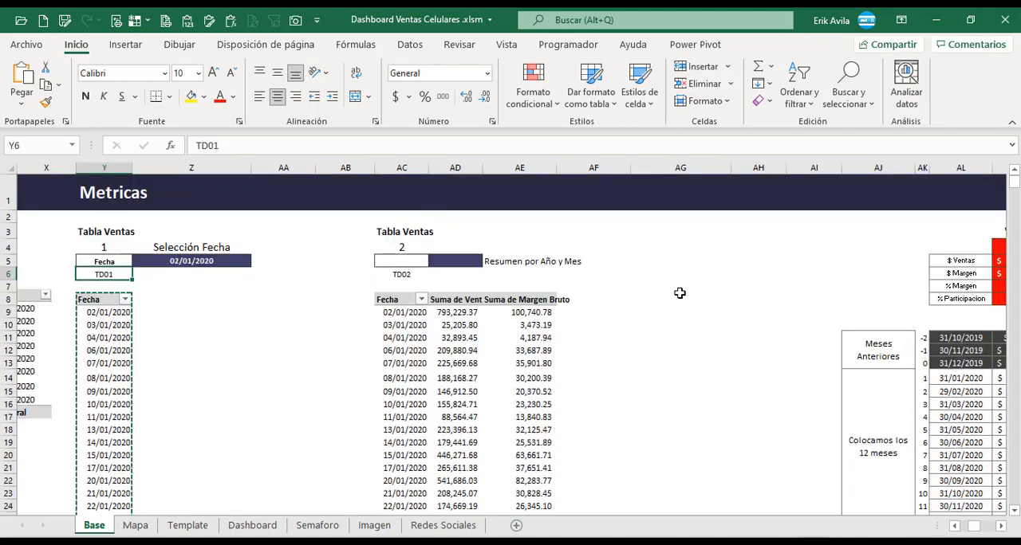
{"action": "left_click", "coordinate": [679, 293]}
{"action": "key", "text": "Right"}
{"action": "key", "text": "Right"}
{"action": "key", "text": "Right"}
{"action": "key", "text": "Right"}
{"action": "key", "text": "Right"}
{"action": "key", "text": "Right"}
{"action": "key", "text": "Right"}
{"action": "key", "text": "Right"}
{"action": "key", "text": "Right"}
{"action": "key", "text": "Right"}
{"action": "key", "text": "Right"}
{"action": "key", "text": "Right"}
{"action": "key", "text": "Right"}
{"action": "key", "text": "Right"}
{"action": "key", "text": "Right"}
{"action": "key", "text": "Right"}
{"action": "key", "text": "Right"}
{"action": "key", "text": "Right"}
{"action": "key", "text": "Right"}
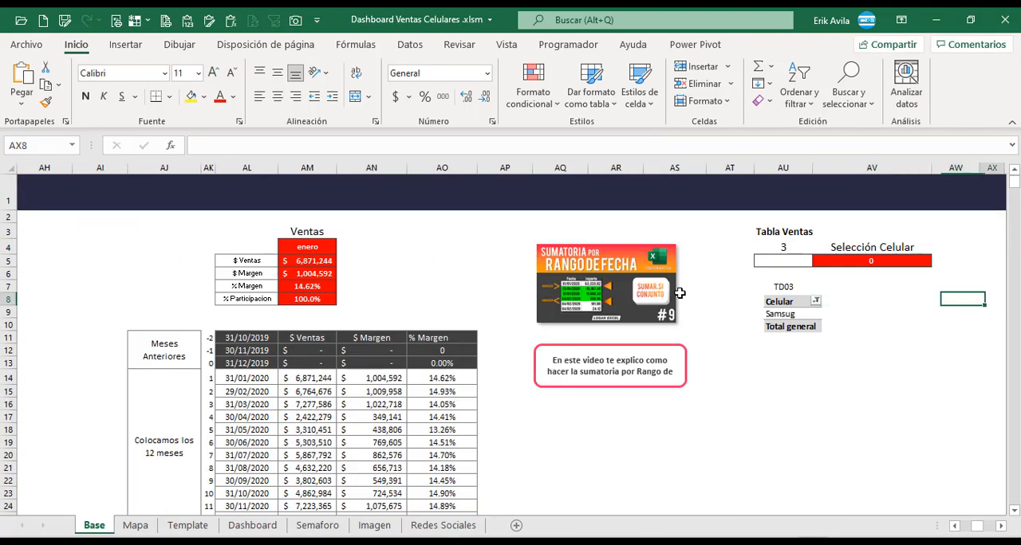
{"action": "key", "text": "Left"}
{"action": "key", "text": "Left"}
{"action": "key", "text": "Left"}
{"action": "key", "text": "Left"}
{"action": "key", "text": "Left"}
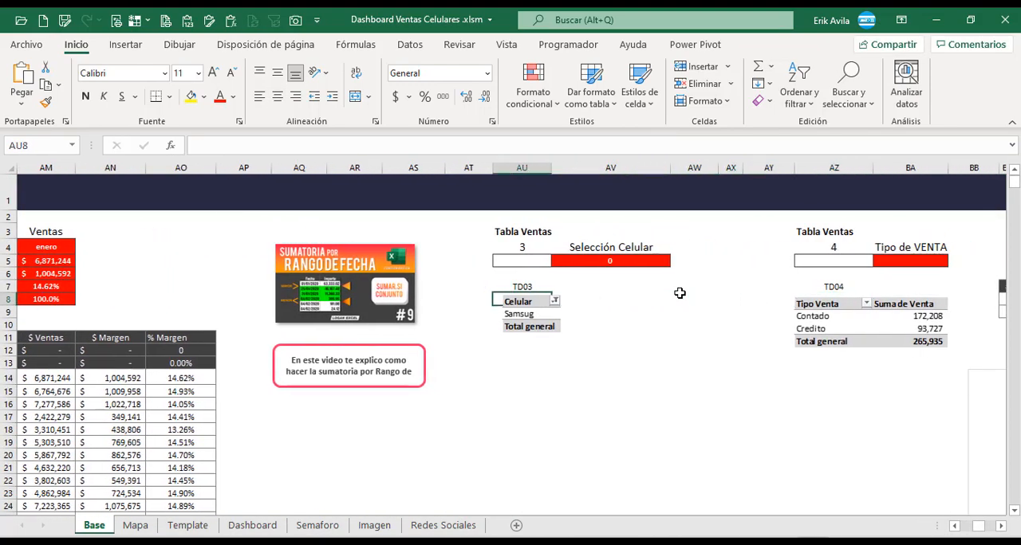
{"action": "key", "text": "ctrl+v"}
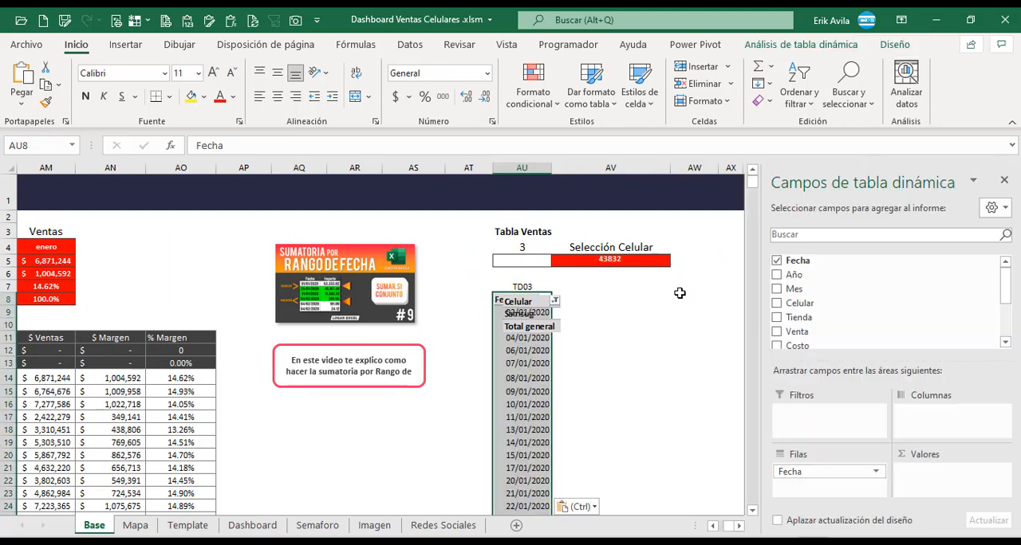
{"action": "left_click_drag", "start_coordinate": [529, 329], "coordinate": [614, 338]}
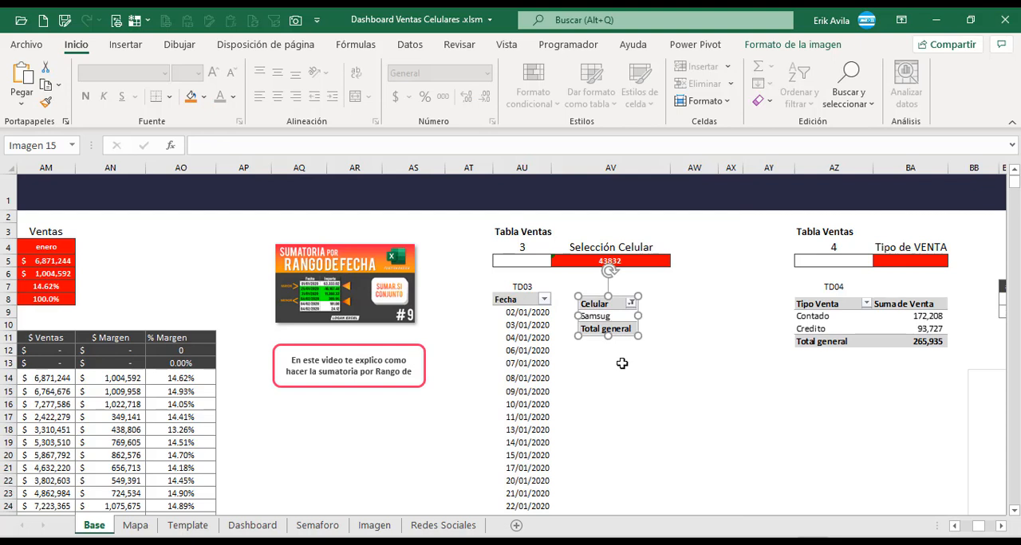
Replace the Fecha row field with Celular in the pivot table under TD03.
{"action": "left_click", "coordinate": [540, 340]}
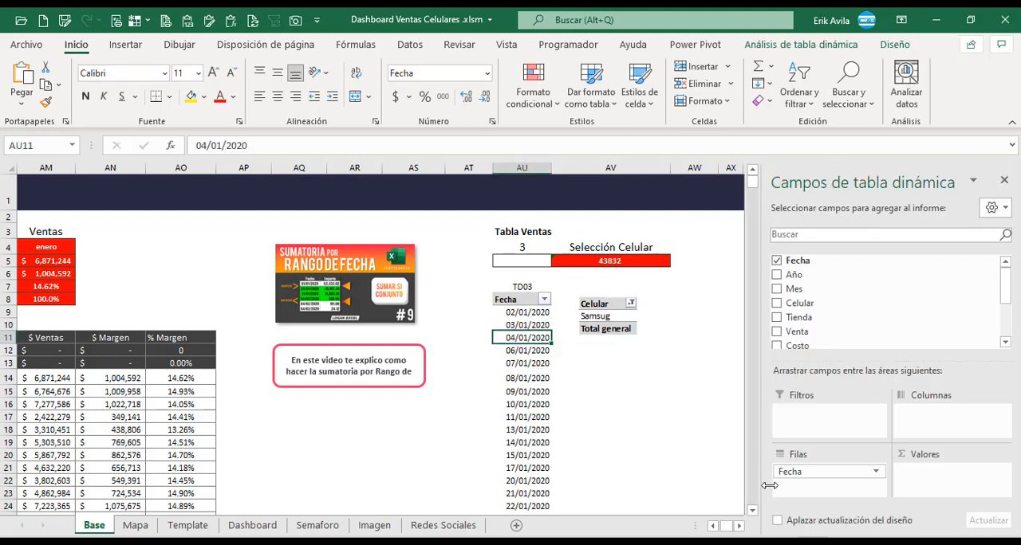
{"action": "left_click_drag", "start_coordinate": [807, 472], "coordinate": [733, 491]}
{"action": "left_click_drag", "start_coordinate": [799, 303], "coordinate": [853, 488]}
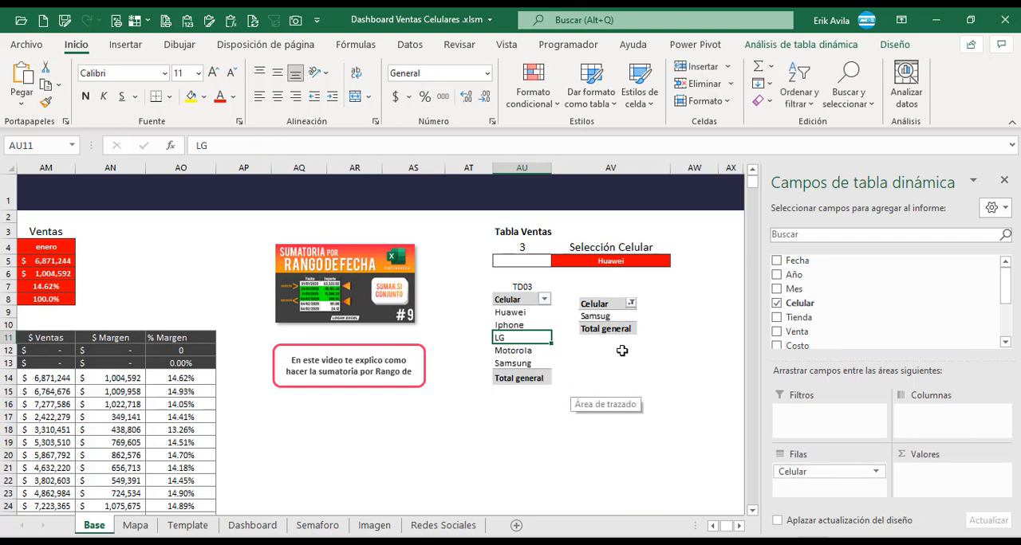
Link the Selección Celular cell AV5 to the first phone brand with the formula +AU9.
{"action": "left_click", "coordinate": [637, 262]}
{"action": "type", "text": "+"}
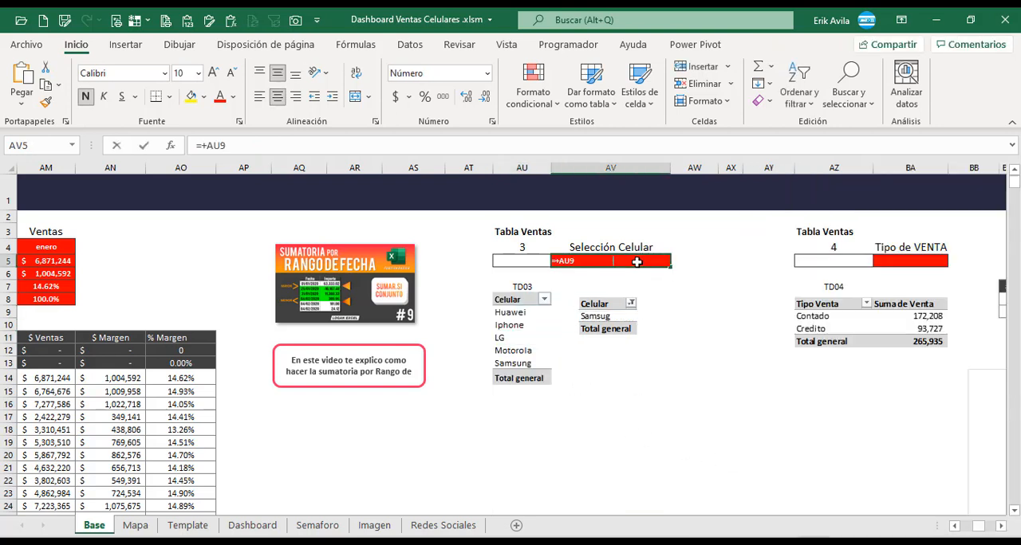
{"action": "left_click", "coordinate": [527, 312]}
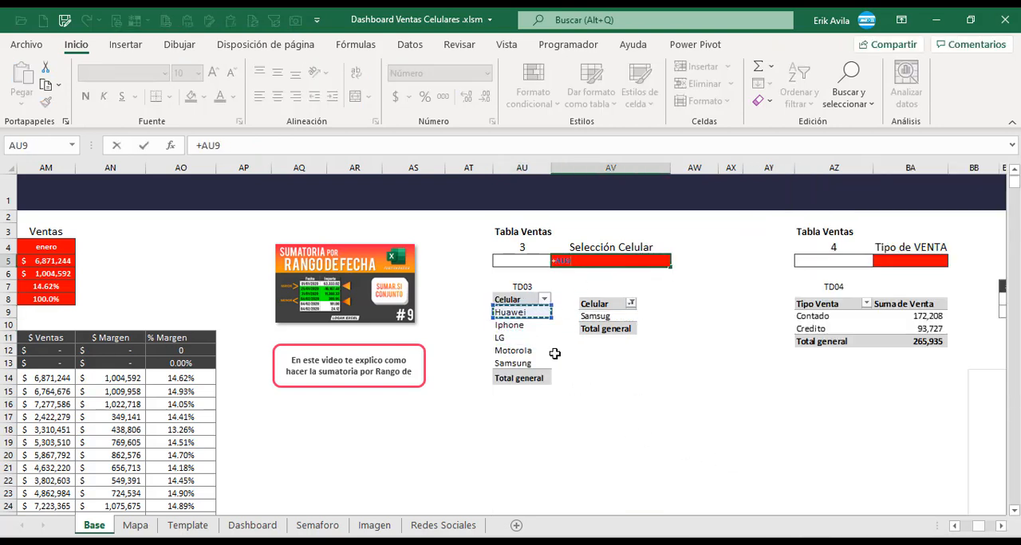
{"action": "key", "text": "ctrl+Return"}
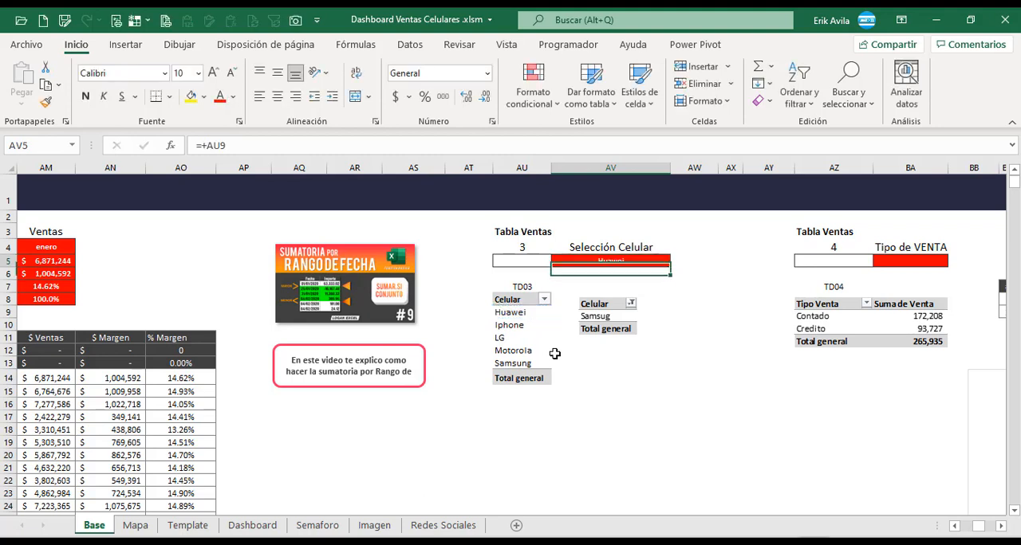
Delete the sample Celular table picture beside the TD03 pivot table.
{"action": "left_click", "coordinate": [631, 381]}
{"action": "left_click", "coordinate": [614, 330]}
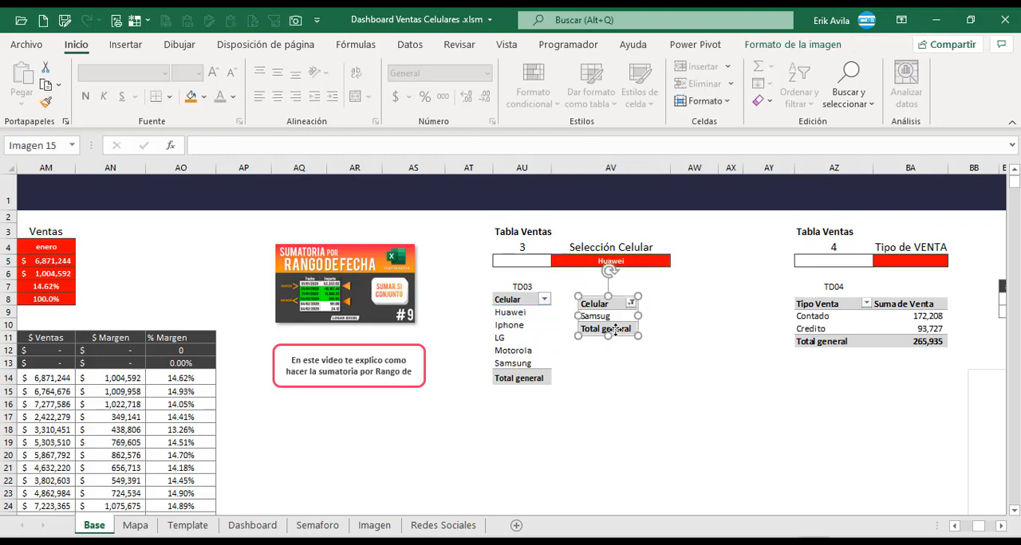
{"action": "key", "text": "Delete"}
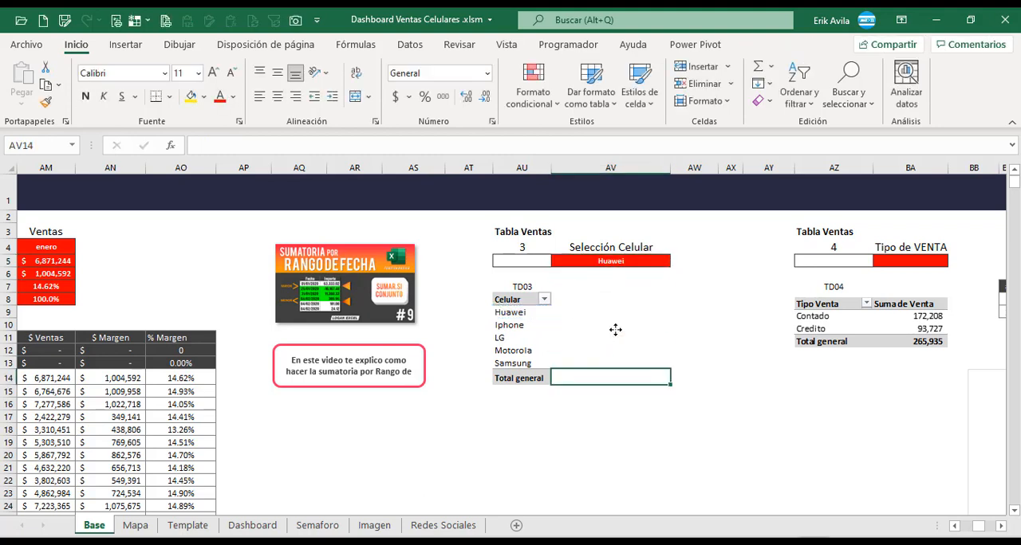
Copy the Celular pivot table under TD03 to cell AZ8 under TD04 and move the overlapping sample picture aside.
{"action": "left_click", "coordinate": [1002, 532]}
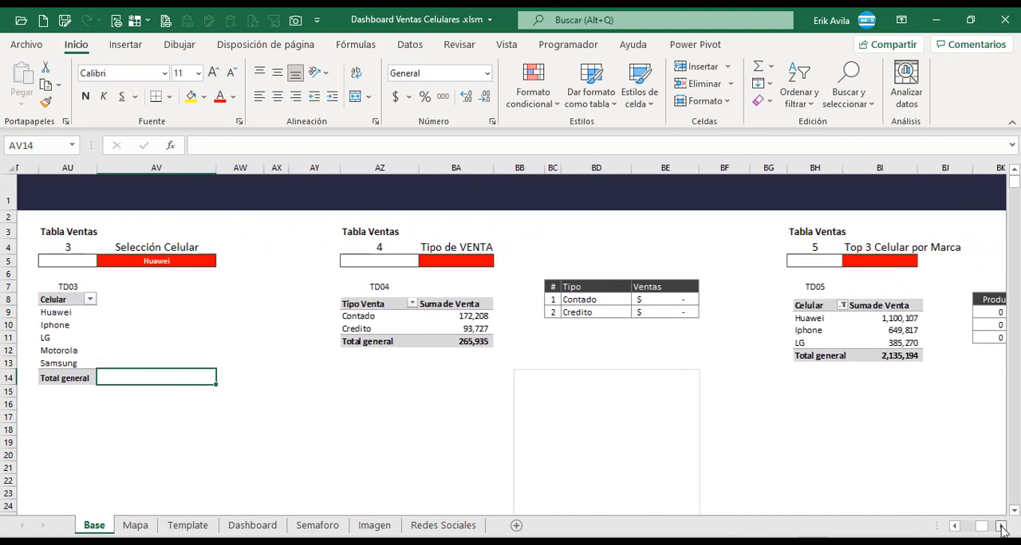
{"action": "left_click", "coordinate": [1003, 532]}
{"action": "left_click", "coordinate": [283, 325]}
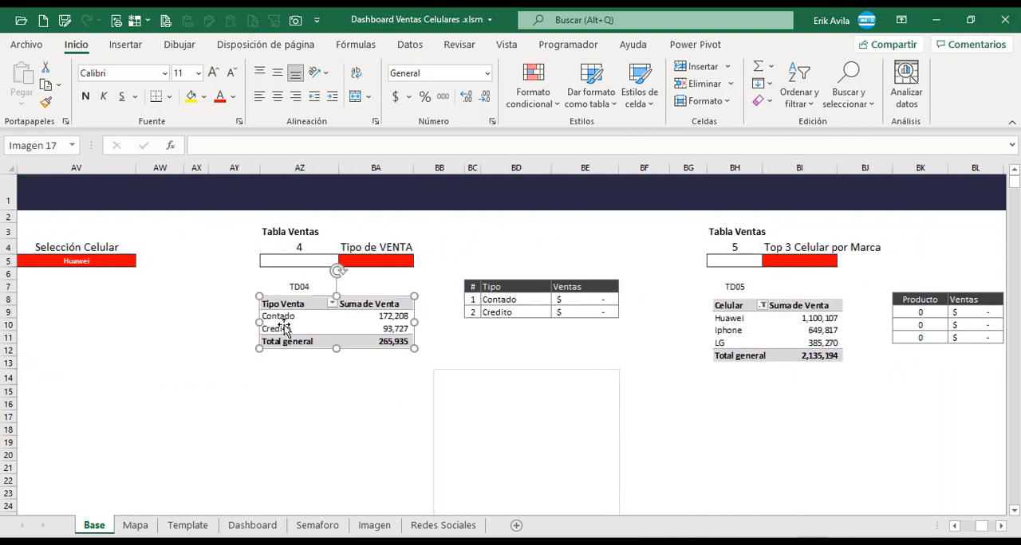
{"action": "left_click", "coordinate": [378, 265]}
{"action": "left_click", "coordinate": [68, 313]}
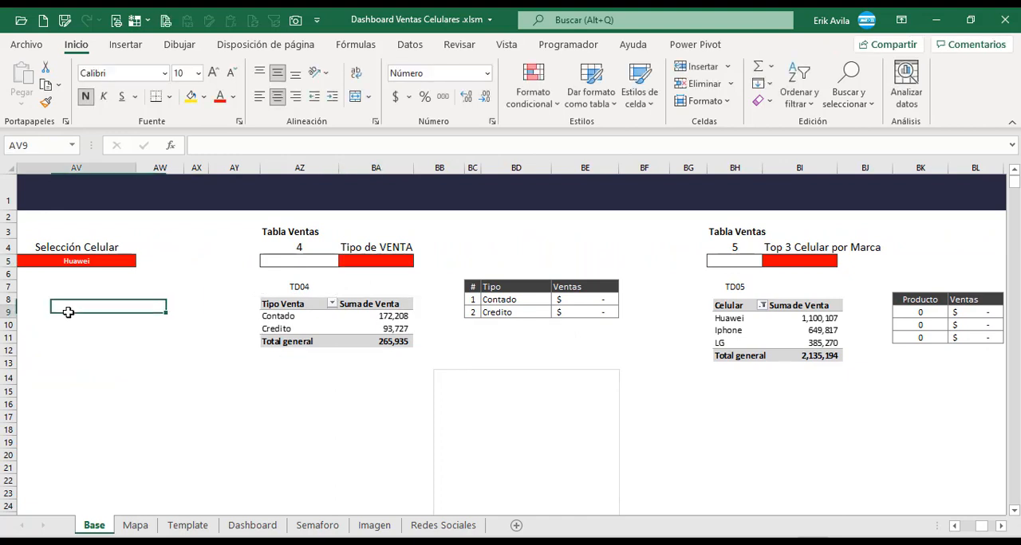
{"action": "key", "text": "Left"}
{"action": "key", "text": "Left"}
{"action": "key", "text": "Right"}
{"action": "key", "text": "Up"}
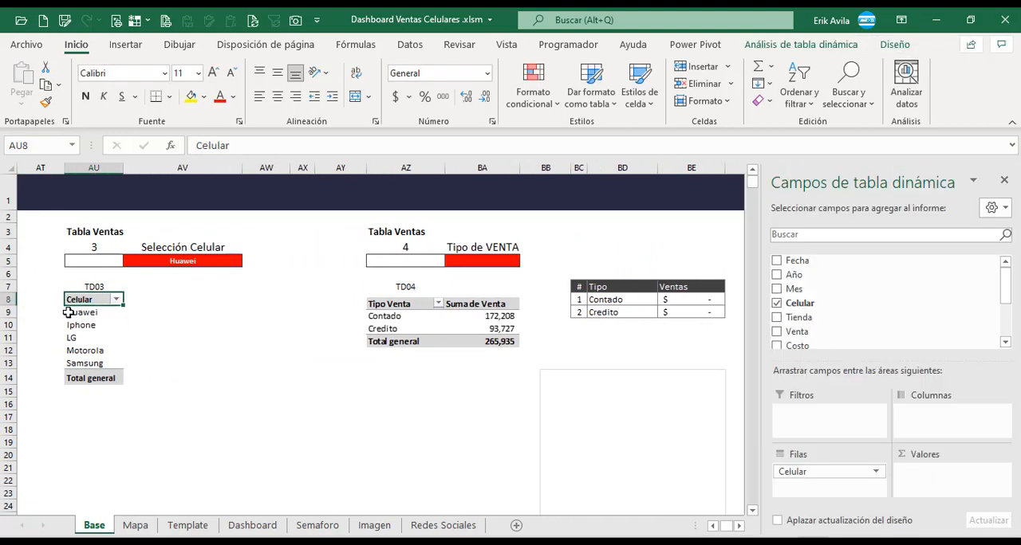
{"action": "key", "text": "ctrl+shift+Down"}
{"action": "key", "text": "ctrl+c"}
{"action": "key", "text": "Right"}
{"action": "key", "text": "Right"}
{"action": "key", "text": "Right"}
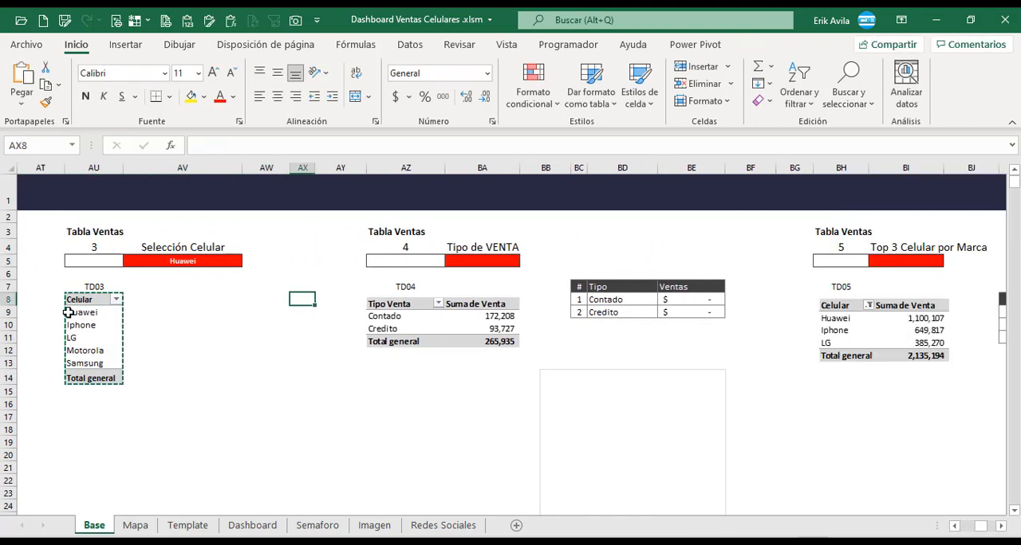
{"action": "key", "text": "Right"}
{"action": "key", "text": "Right"}
{"action": "key", "text": "ctrl+v"}
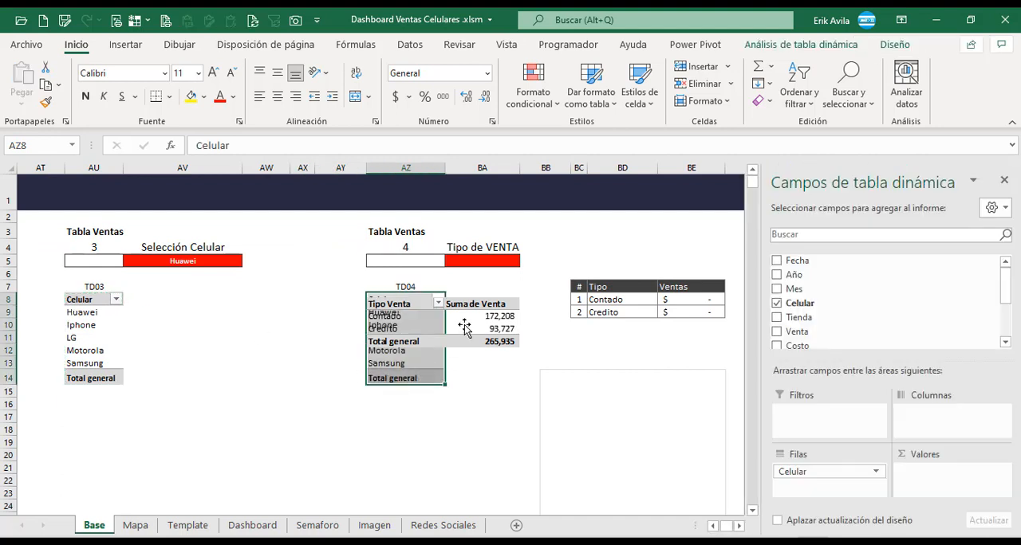
{"action": "left_click_drag", "start_coordinate": [465, 327], "coordinate": [291, 330]}
Replace the Celular row field with Tipo Venta in the pivot table under TD04.
{"action": "left_click", "coordinate": [409, 330]}
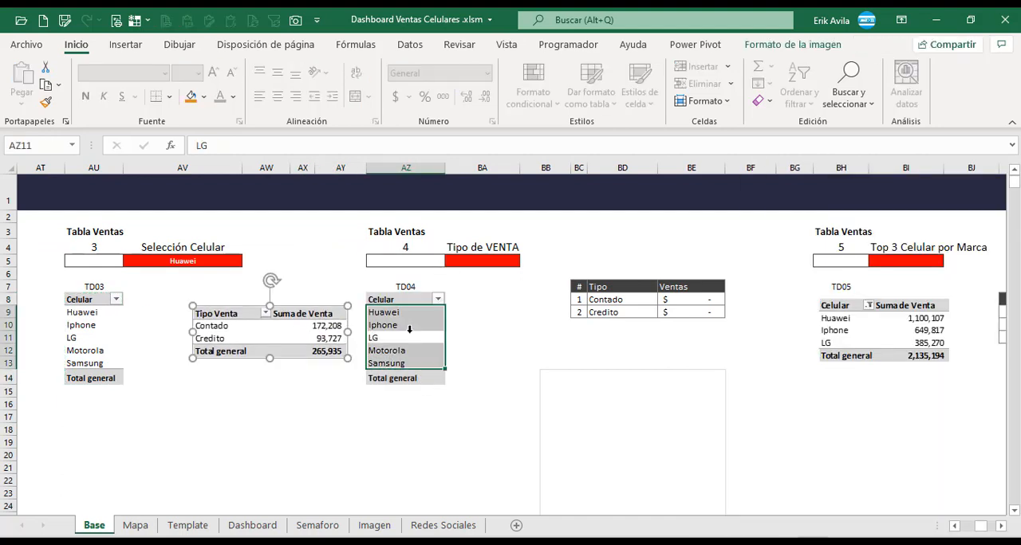
{"action": "left_click_drag", "start_coordinate": [803, 473], "coordinate": [731, 449]}
{"action": "left_click_drag", "start_coordinate": [1005, 281], "coordinate": [1009, 321]}
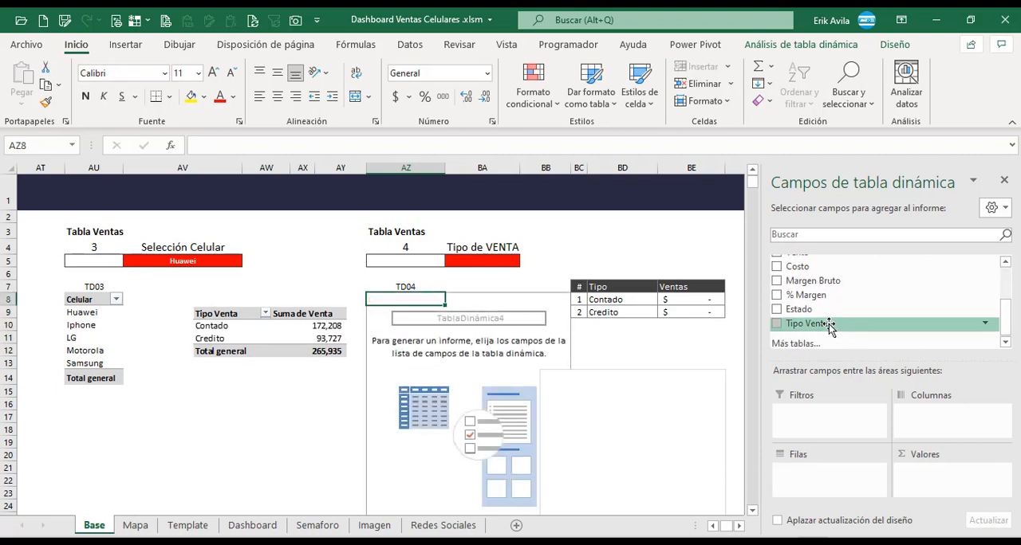
{"action": "left_click_drag", "start_coordinate": [830, 325], "coordinate": [831, 490]}
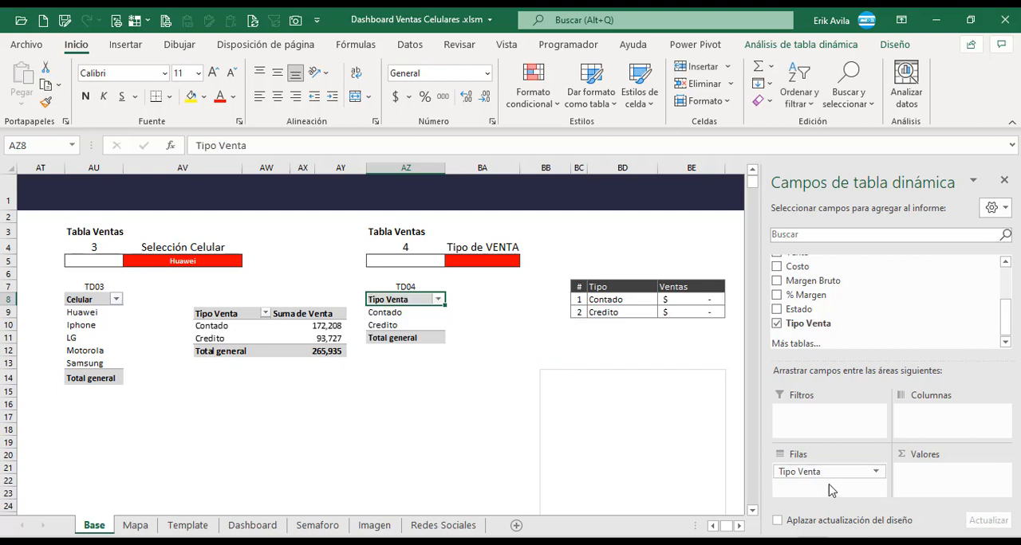
Rename the Tipo Venta pivot table to match its TD04 label.
{"action": "left_click", "coordinate": [420, 324]}
{"action": "left_click", "coordinate": [815, 44]}
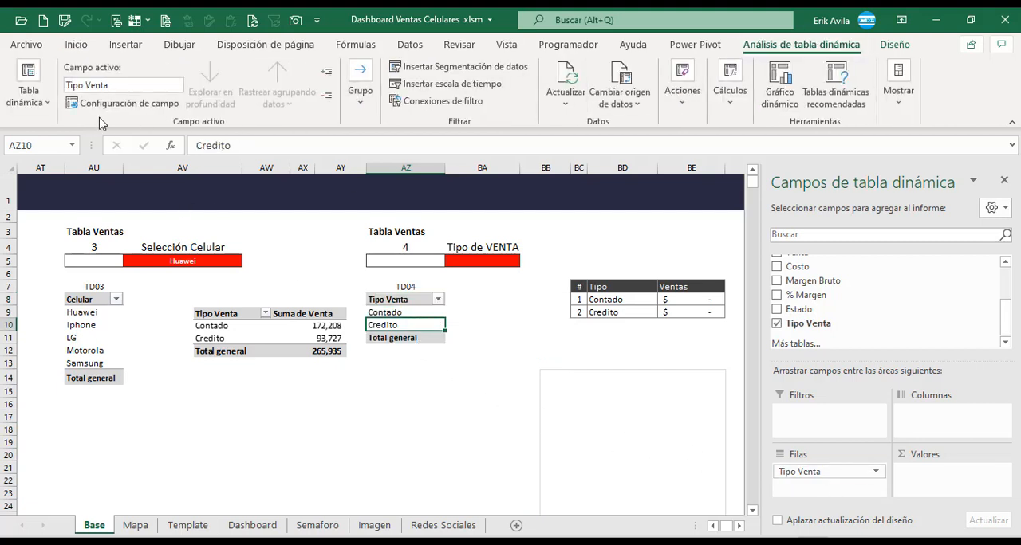
{"action": "left_click", "coordinate": [28, 92]}
{"action": "double_click", "coordinate": [50, 157]}
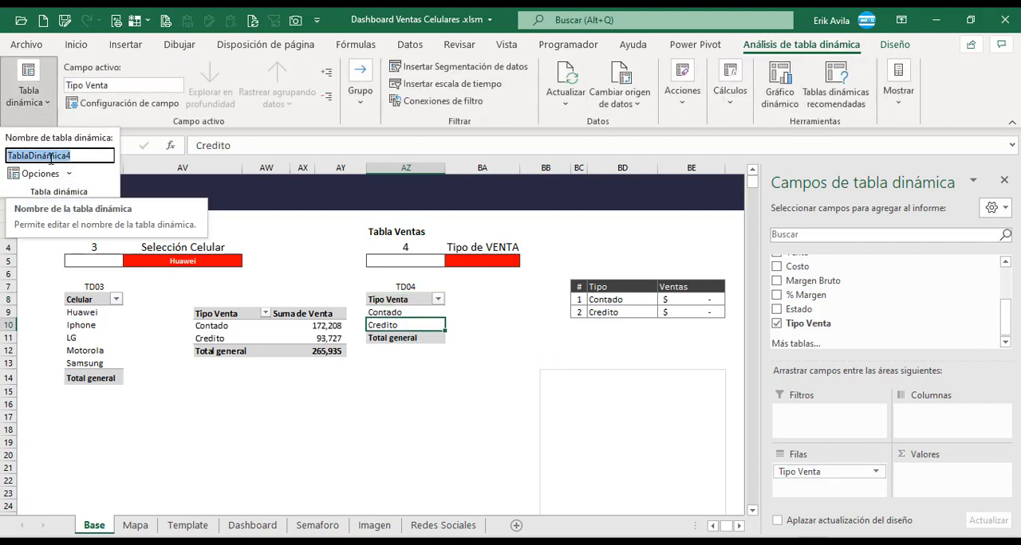
{"action": "type", "text": "R"}
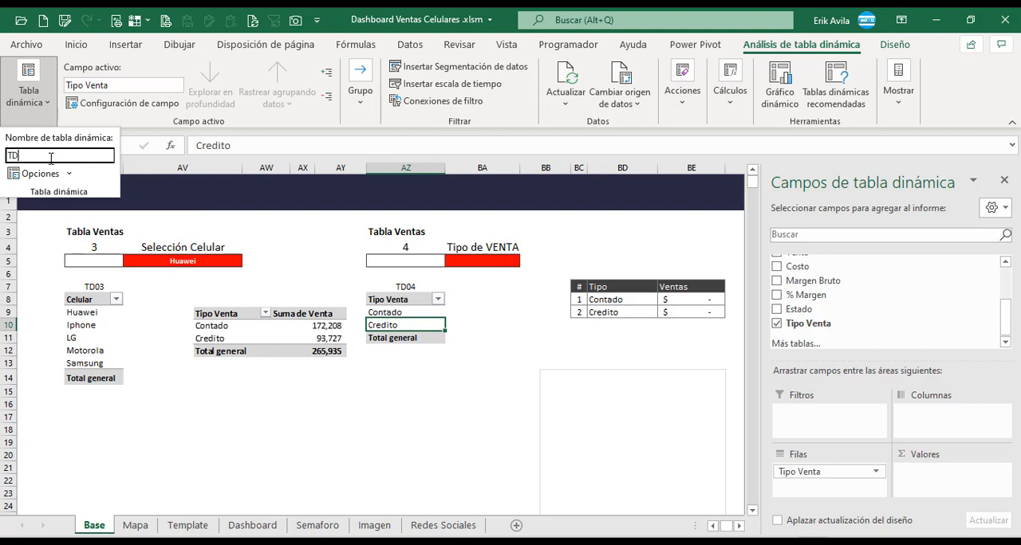
{"action": "key", "text": "Return"}
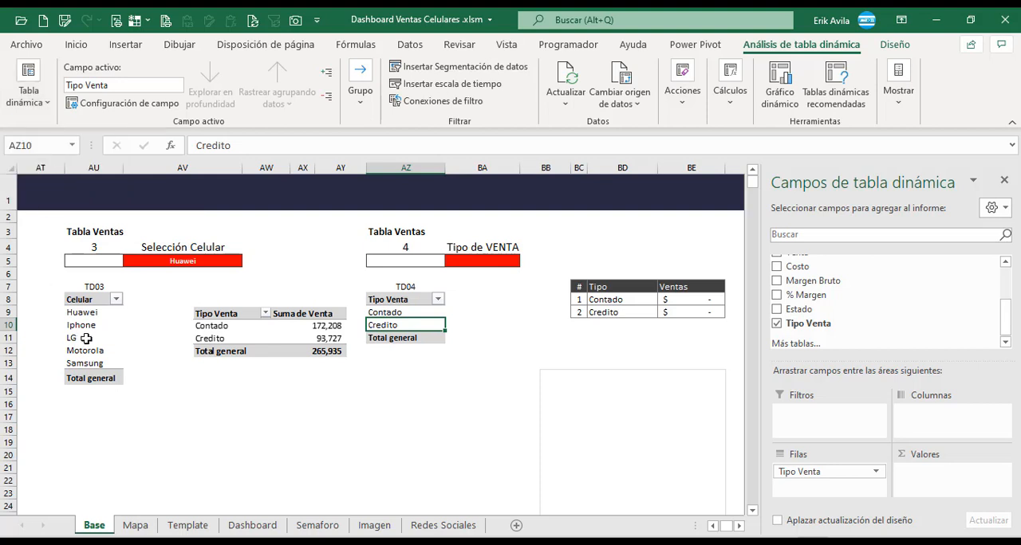
Rename the Celular pivot table in Tabla Ventas 3 as TD03.
{"action": "left_click", "coordinate": [86, 338]}
{"action": "left_click", "coordinate": [43, 103]}
{"action": "left_click", "coordinate": [73, 151]}
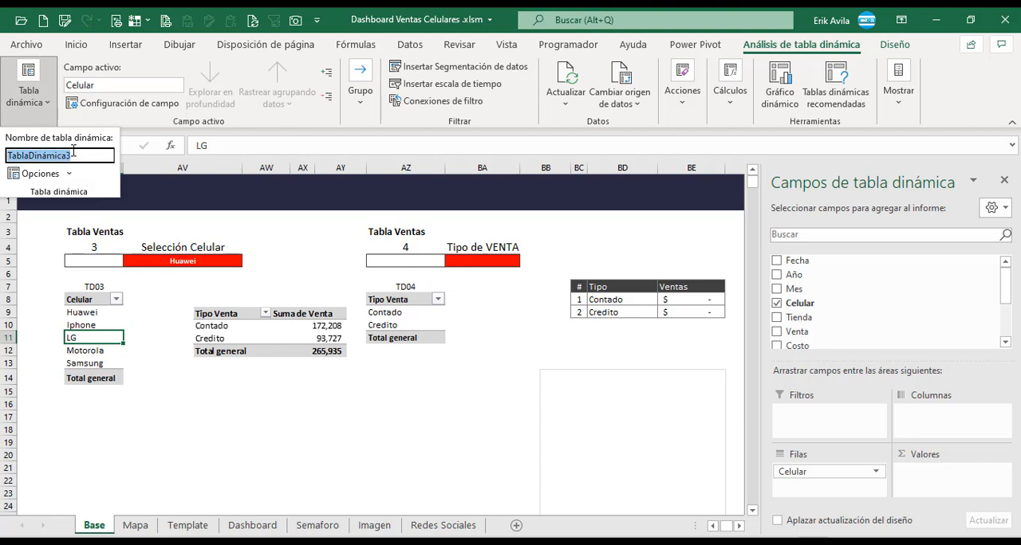
{"action": "type", "text": "TD03"}
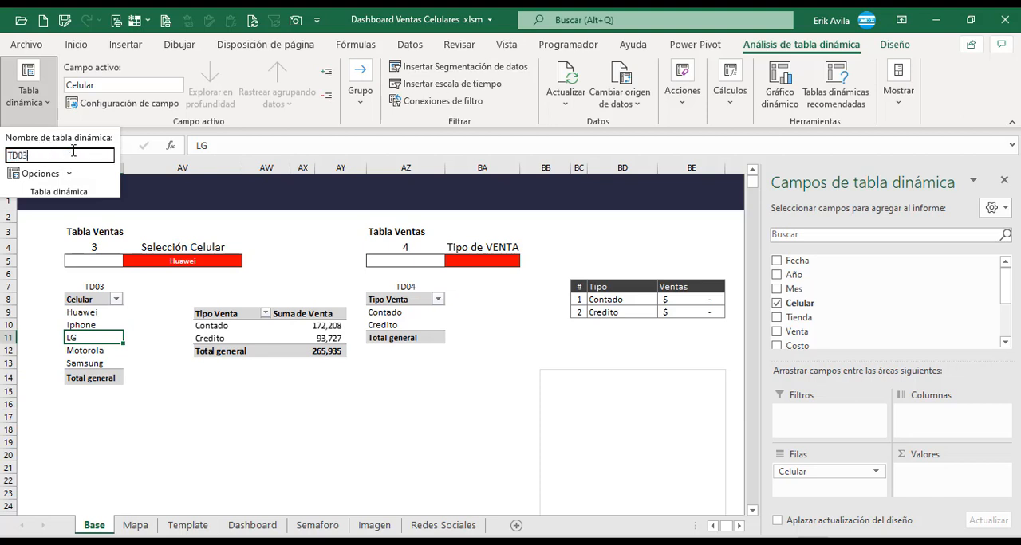
{"action": "key", "text": "Return"}
Delete the sample Tipo Venta table picture between the TD03 and TD04 pivot tables.
{"action": "left_click", "coordinate": [447, 366]}
{"action": "left_click", "coordinate": [277, 330]}
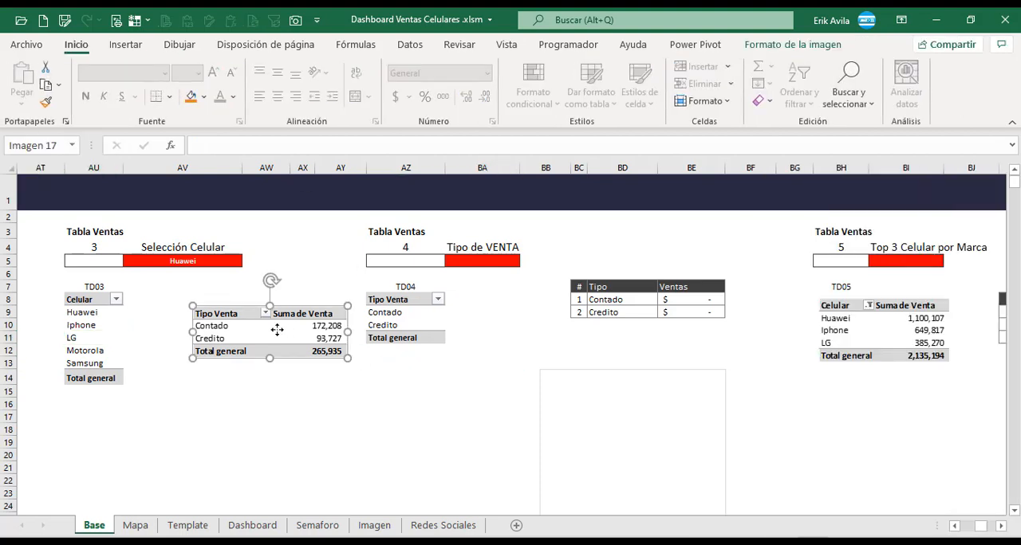
{"action": "key", "text": "Delete"}
{"action": "left_click", "coordinate": [405, 287]}
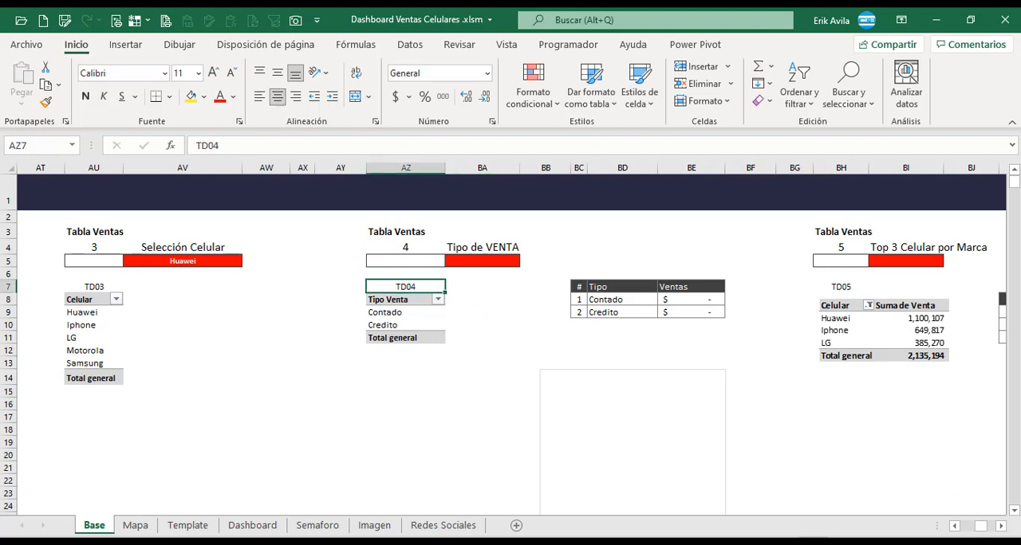
Move the TD05 sample picture below the Producto table and copy the Tipo Venta pivot table to cell BH8.
{"action": "left_click", "coordinate": [1001, 525]}
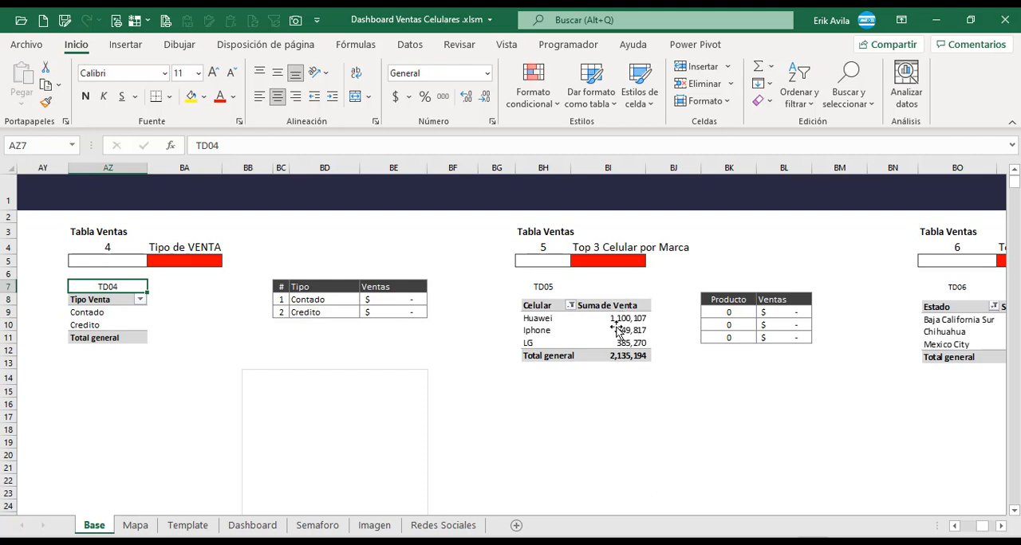
{"action": "left_click_drag", "start_coordinate": [595, 342], "coordinate": [734, 413]}
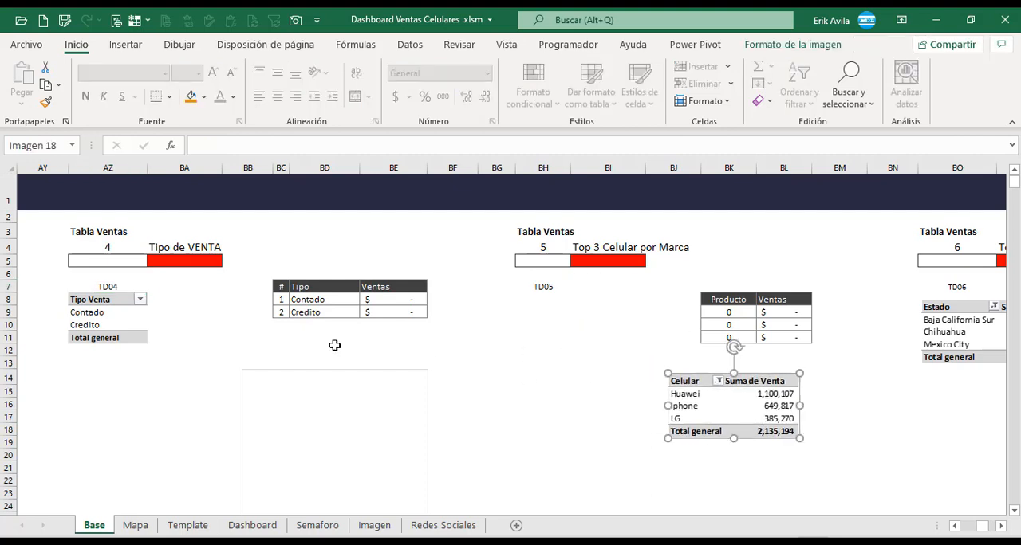
{"action": "left_click_drag", "start_coordinate": [117, 303], "coordinate": [123, 338]}
{"action": "key", "text": "ctrl+c"}
{"action": "left_click", "coordinate": [541, 301]}
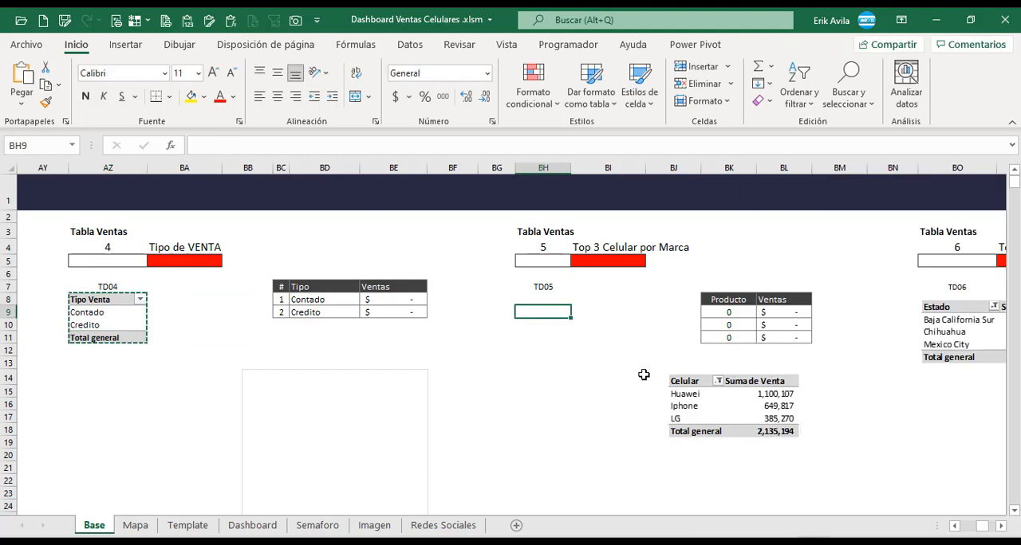
{"action": "key", "text": "ctrl+v"}
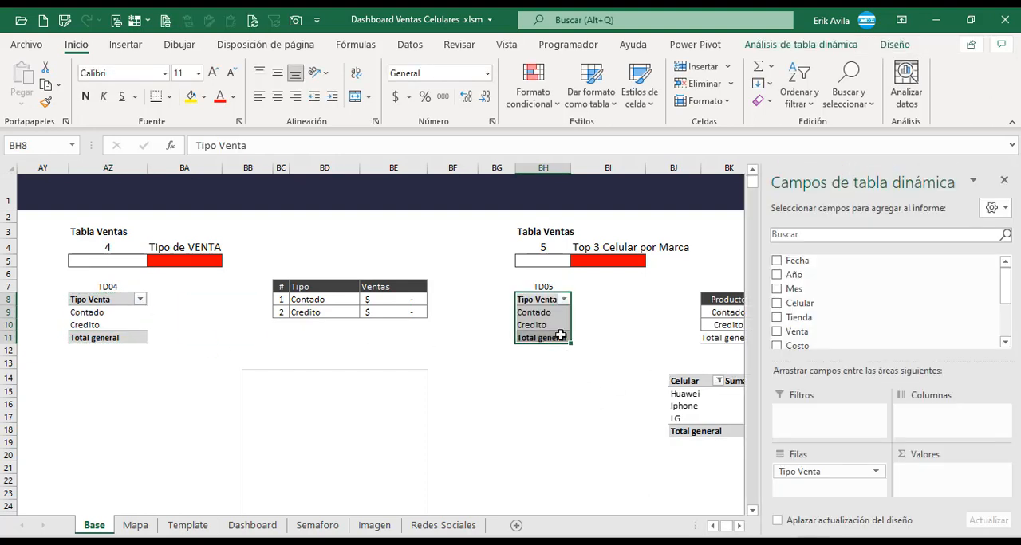
Replace the Tipo Venta row field with Celular in the pivot table under TD05.
{"action": "left_click_drag", "start_coordinate": [549, 313], "coordinate": [557, 328]}
{"action": "left_click_drag", "start_coordinate": [859, 472], "coordinate": [690, 479]}
{"action": "left_click_drag", "start_coordinate": [801, 303], "coordinate": [852, 476]}
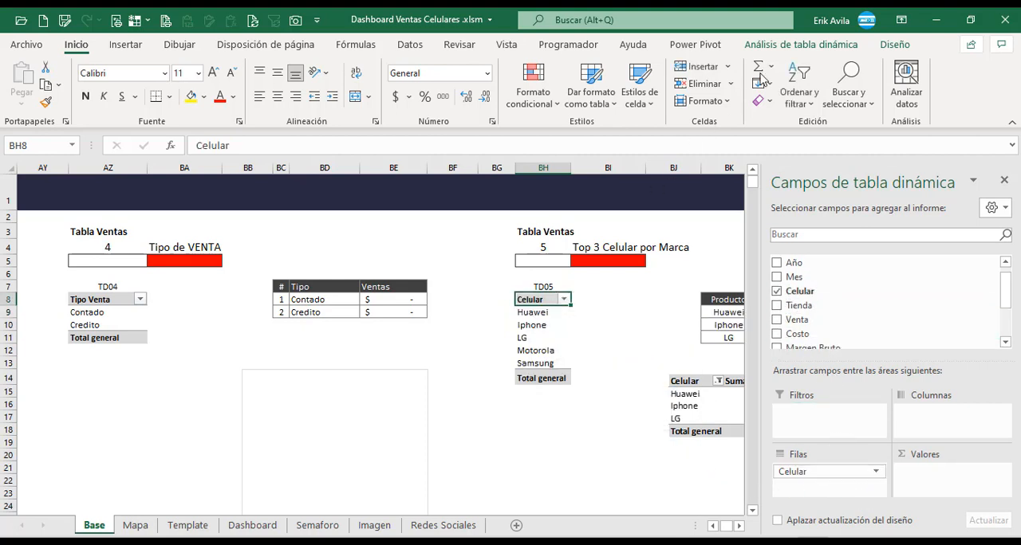
Rename the Celular pivot table in Tabla Ventas 5 as TD05.
{"action": "left_click", "coordinate": [802, 44]}
{"action": "left_click", "coordinate": [29, 88]}
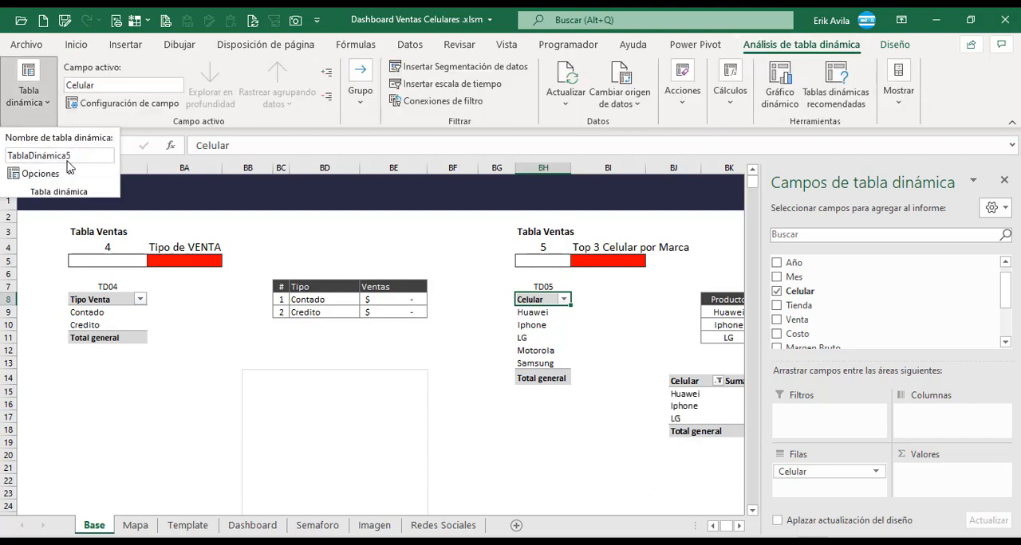
{"action": "double_click", "coordinate": [66, 157]}
{"action": "type", "text": "TD05"}
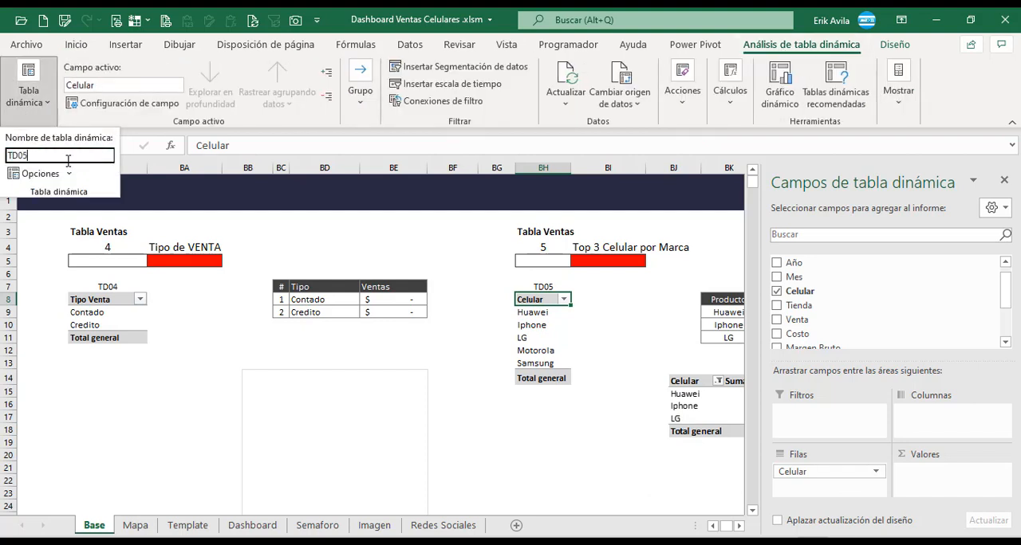
{"action": "key", "text": "Return"}
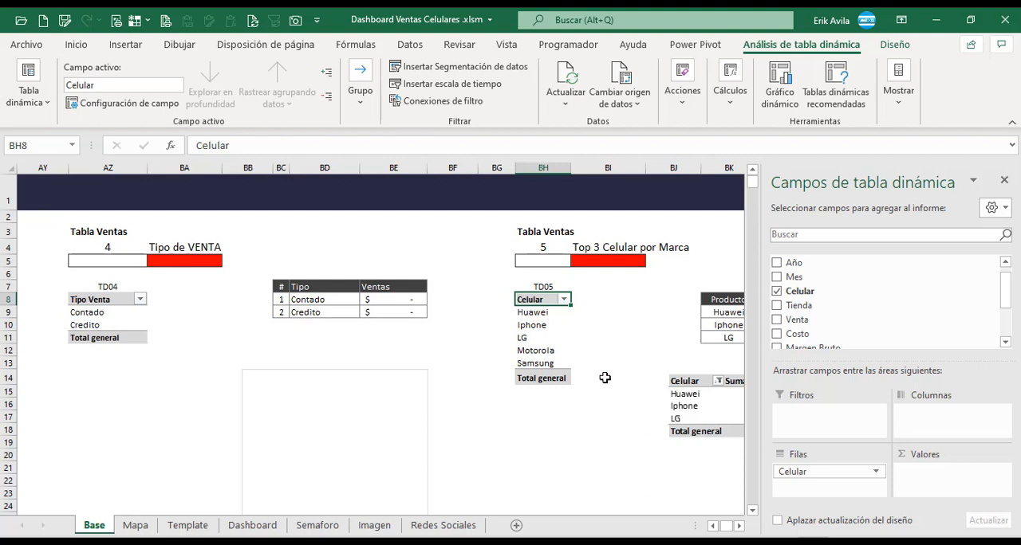
Add the Venta field as summed values to the TD05 pivot table.
{"action": "left_click", "coordinate": [738, 527]}
{"action": "left_click", "coordinate": [737, 527]}
{"action": "left_click", "coordinate": [738, 527]}
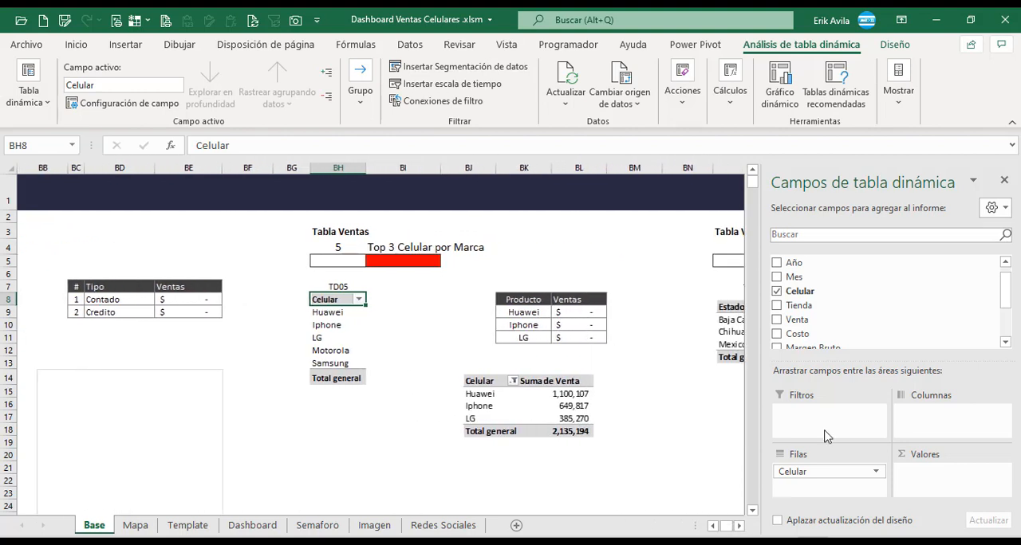
{"action": "left_click_drag", "start_coordinate": [813, 323], "coordinate": [954, 477]}
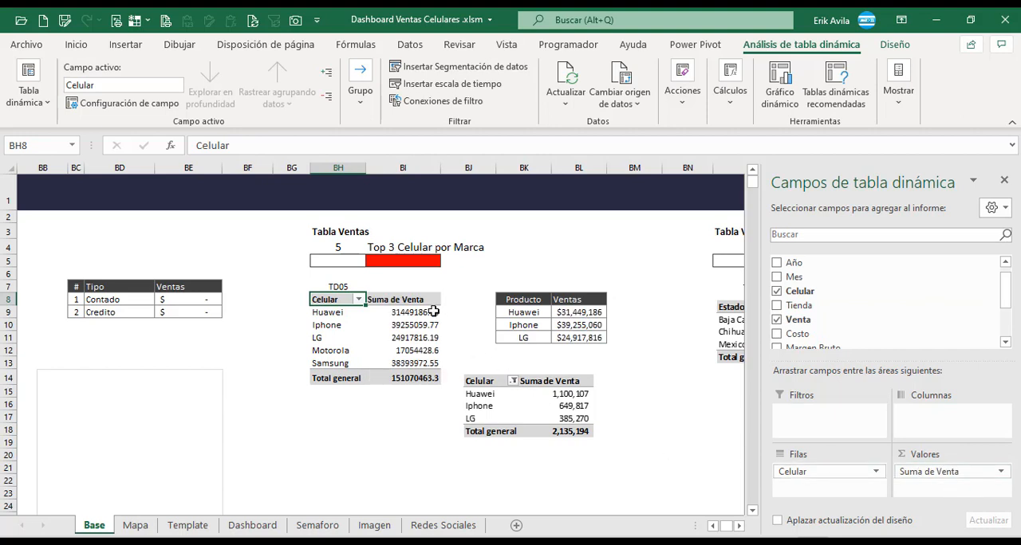
Format the TD05 sales values, including the total, with thousands separators and no decimals.
{"action": "left_click_drag", "start_coordinate": [433, 310], "coordinate": [423, 380]}
{"action": "left_click", "coordinate": [76, 45]}
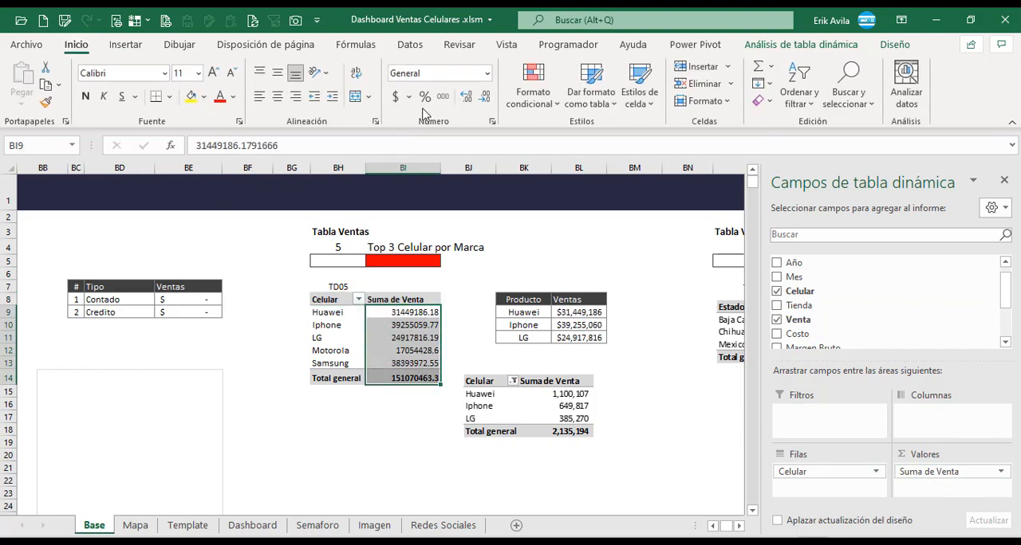
{"action": "left_click", "coordinate": [443, 96]}
{"action": "left_click", "coordinate": [484, 96]}
{"action": "left_click", "coordinate": [484, 96]}
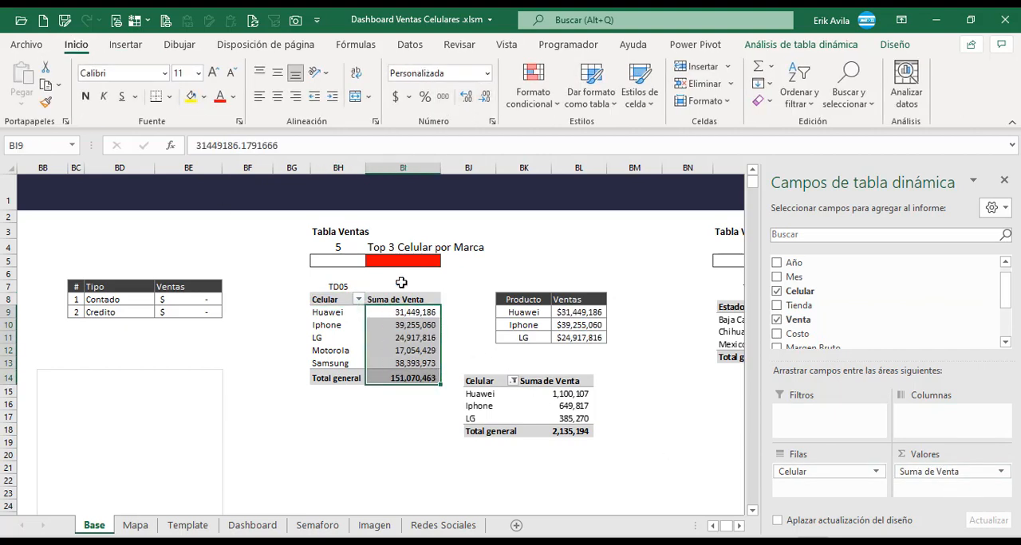
Filter Celular in the TD05 pivot table to the top 3 items by Suma de Venta.
{"action": "left_click", "coordinate": [358, 314]}
{"action": "left_click", "coordinate": [353, 300]}
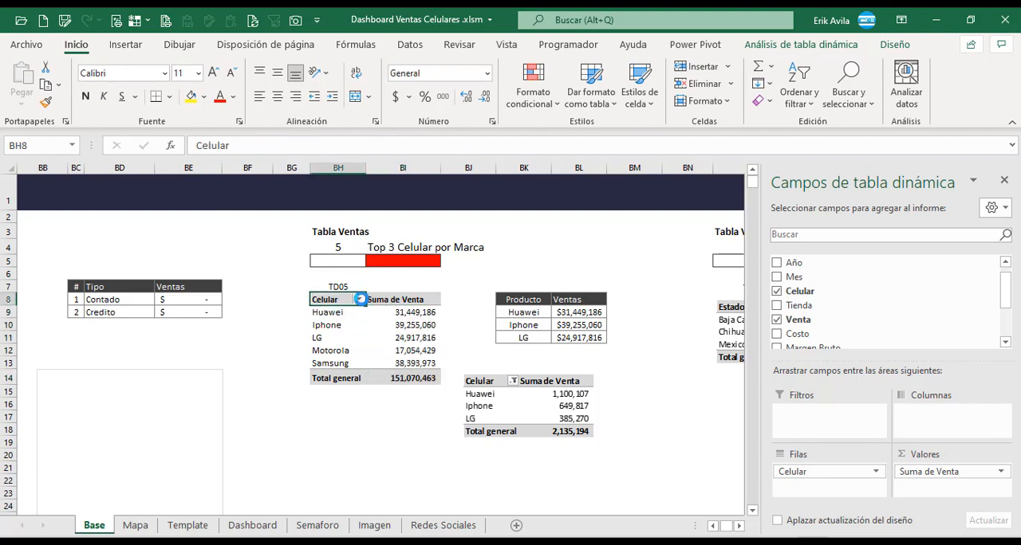
{"action": "left_click", "coordinate": [359, 300]}
{"action": "mouse_move", "coordinate": [308, 341]}
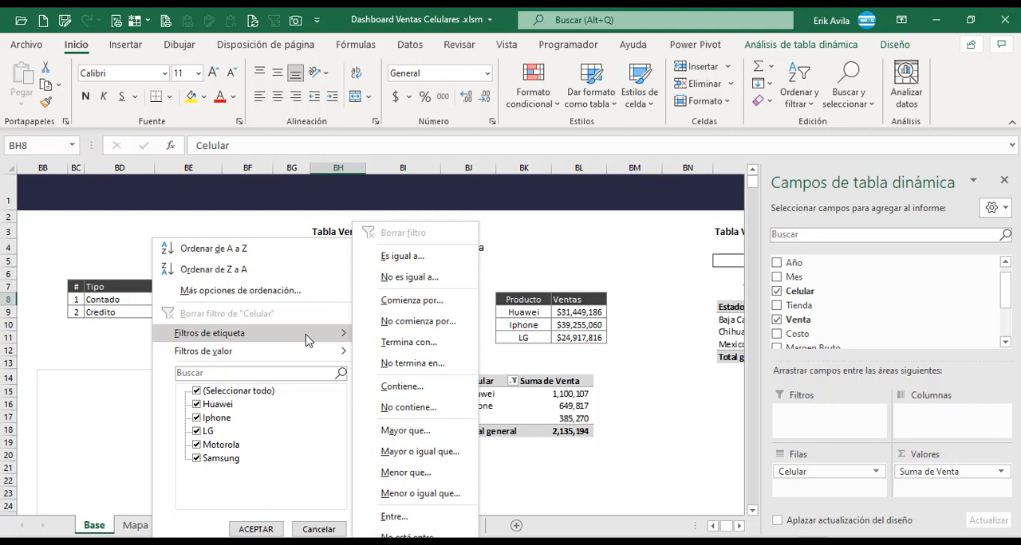
{"action": "mouse_move", "coordinate": [301, 360]}
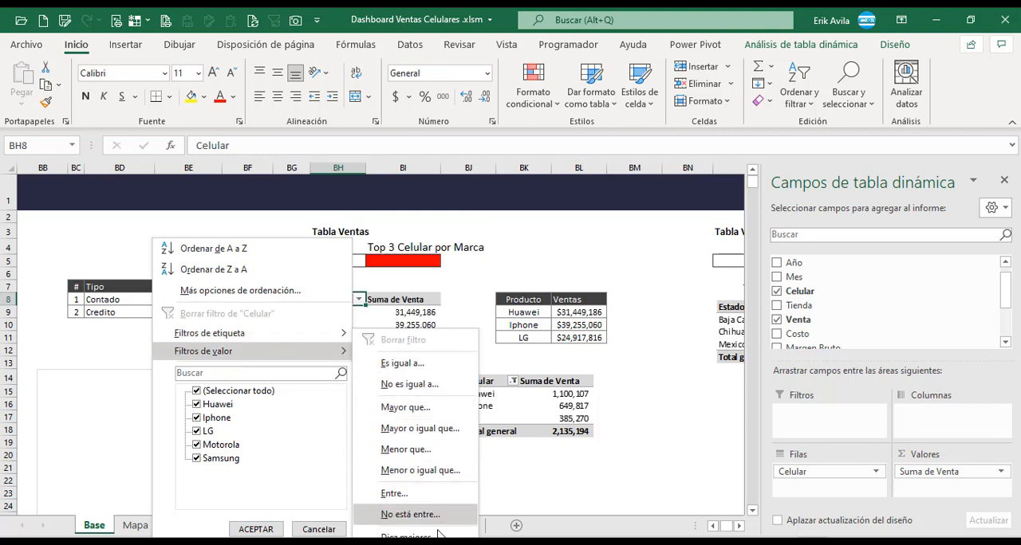
{"action": "left_click", "coordinate": [407, 536]}
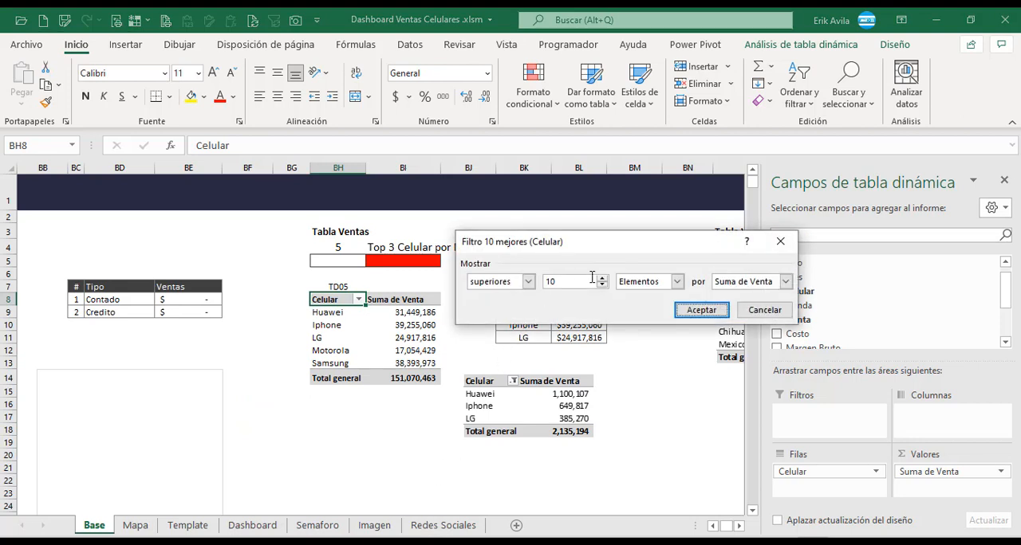
{"action": "left_click", "coordinate": [570, 281]}
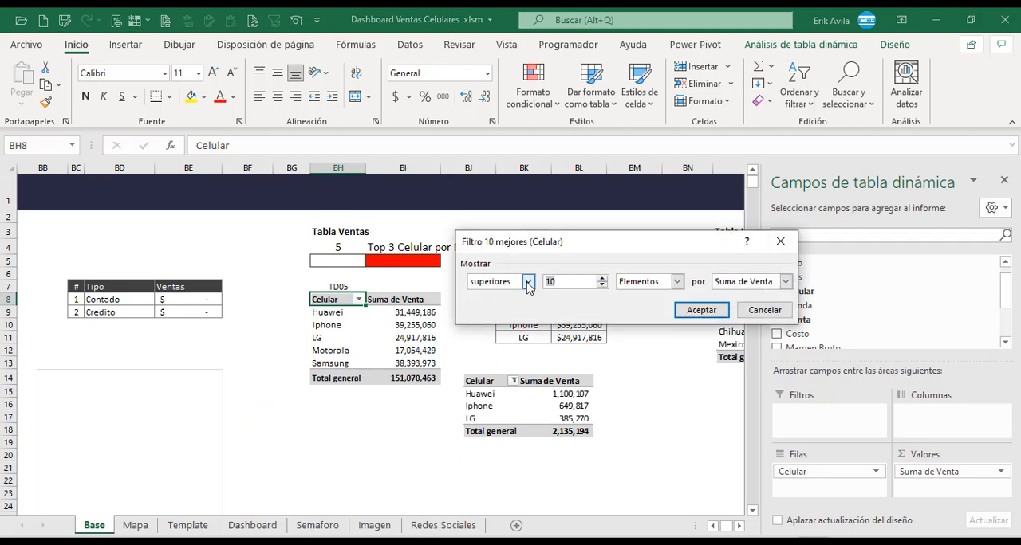
{"action": "left_click", "coordinate": [701, 311]}
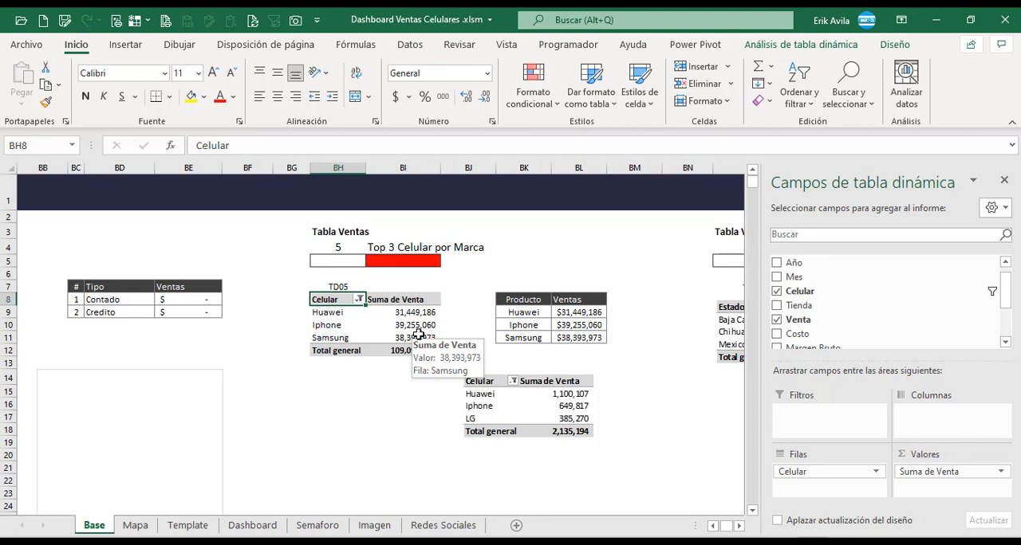
Delete the sample picture below the Producto table and move the TD06 sample picture down and away from its pivot area.
{"action": "left_click", "coordinate": [528, 404]}
{"action": "key", "text": "Delete"}
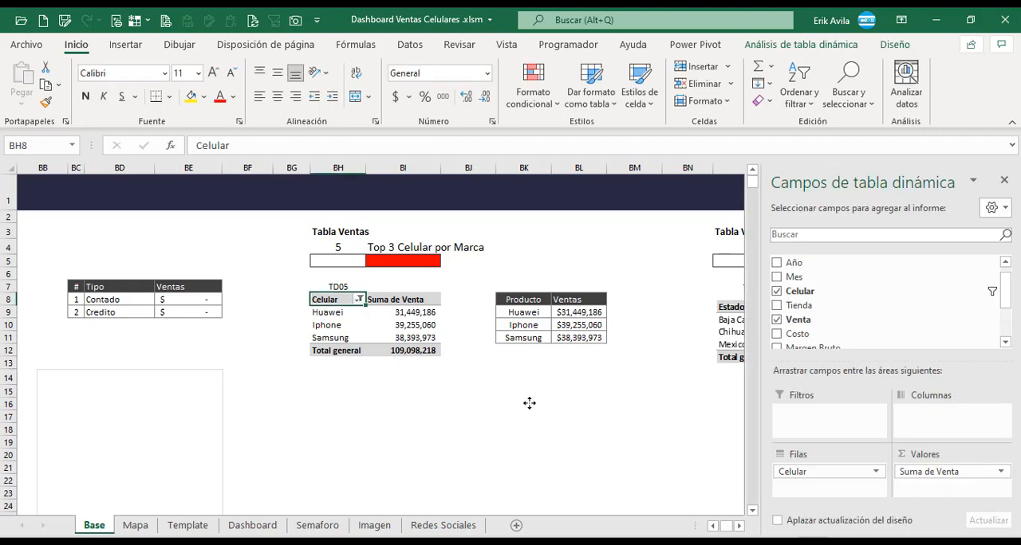
{"action": "left_click", "coordinate": [401, 327]}
{"action": "left_click", "coordinate": [740, 526]}
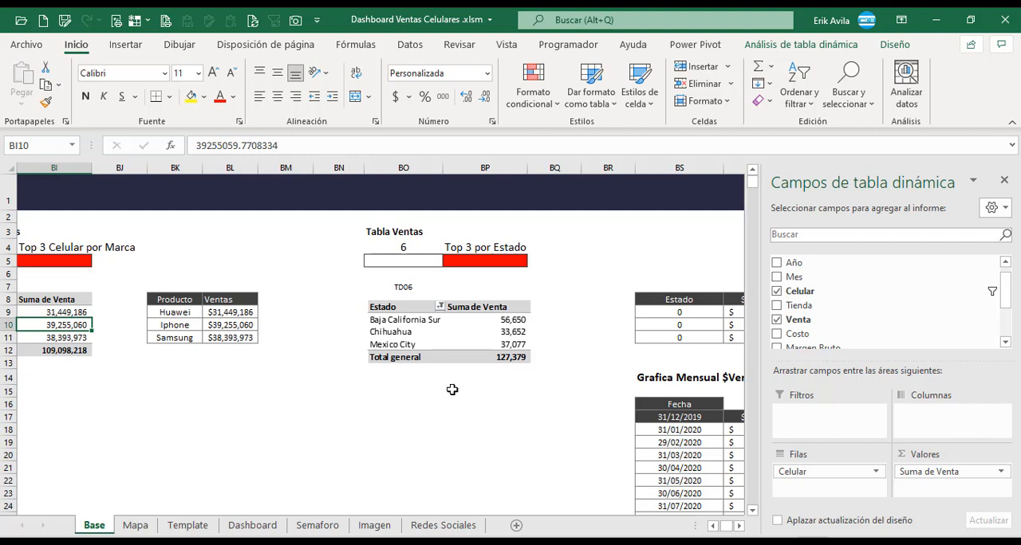
{"action": "left_click", "coordinate": [403, 346]}
{"action": "left_click_drag", "start_coordinate": [405, 343], "coordinate": [284, 428]}
Copy the entire TD05 pivot table to cell BO8 under the TD06 label.
{"action": "left_click", "coordinate": [65, 303]}
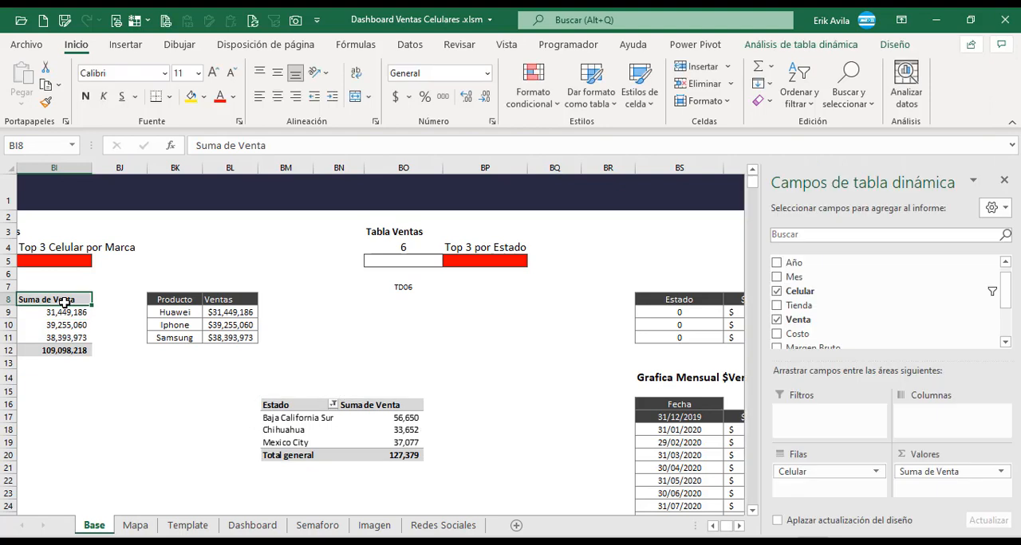
{"action": "key", "text": "Left"}
{"action": "key", "text": "ctrl+shift+Down"}
{"action": "key", "text": "shift+Right"}
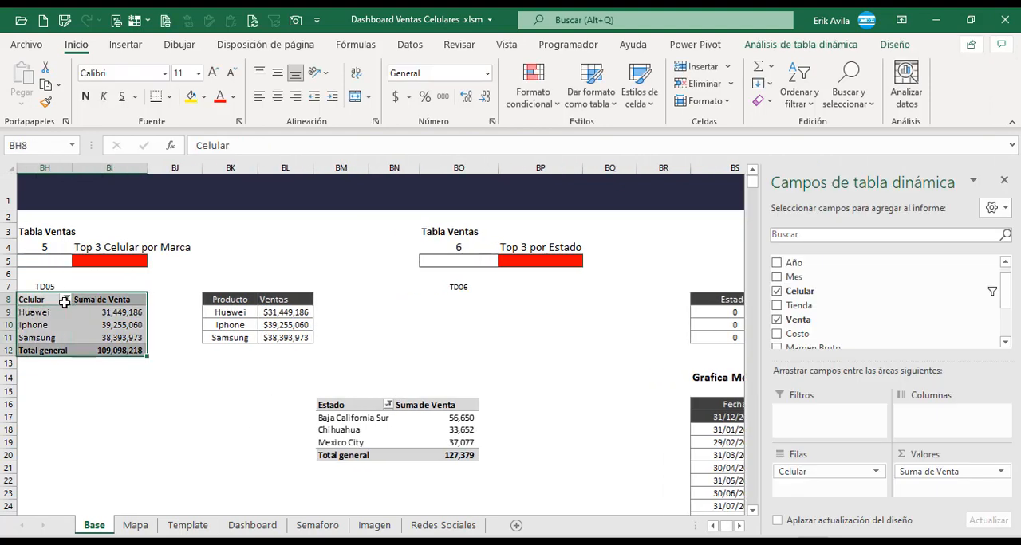
{"action": "key", "text": "ctrl+c"}
{"action": "left_click", "coordinate": [428, 303]}
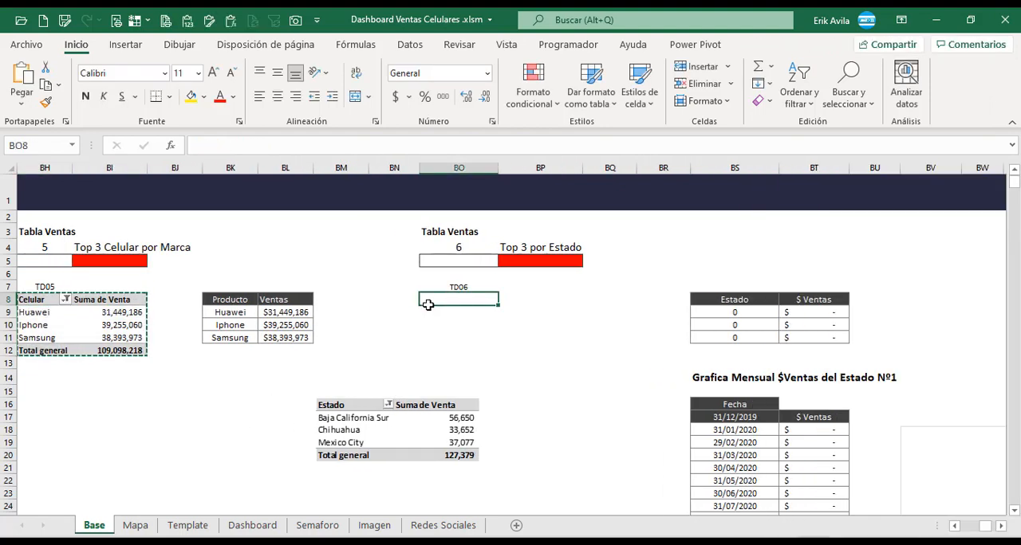
{"action": "key", "text": "ctrl+v"}
Replace the Celular row field with Estado in the pivot table under TD06.
{"action": "left_click_drag", "start_coordinate": [861, 472], "coordinate": [656, 471]}
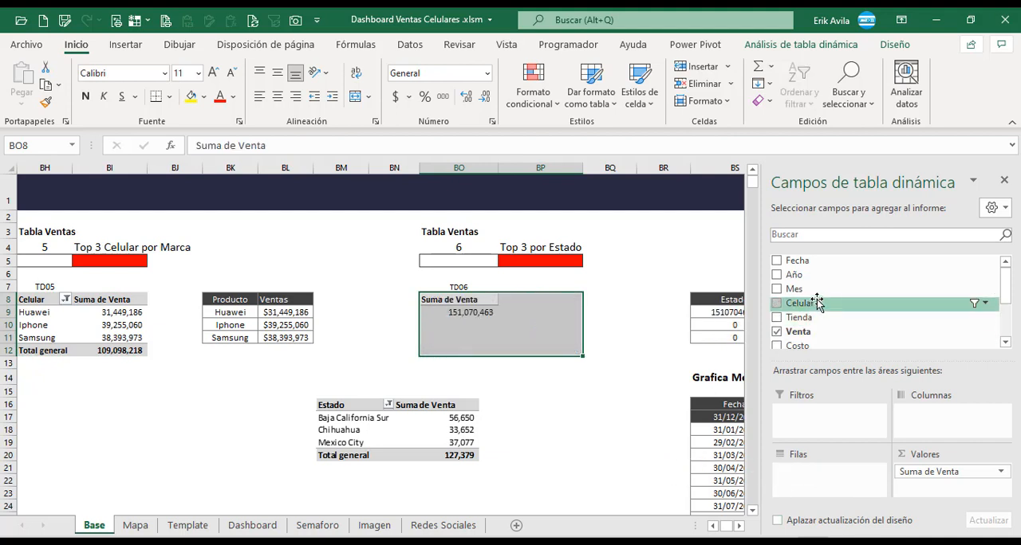
{"action": "left_click", "coordinate": [1008, 337]}
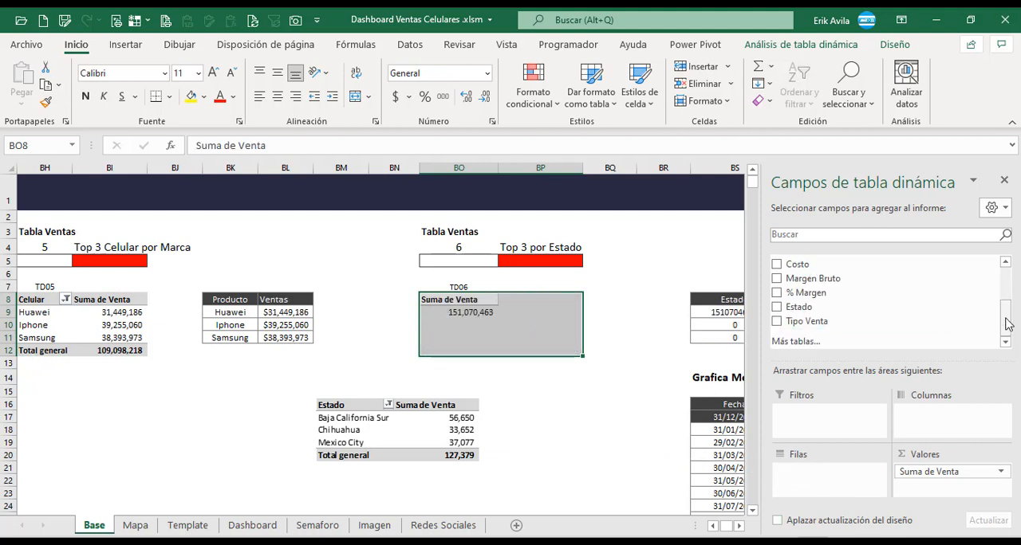
{"action": "left_click", "coordinate": [1006, 262]}
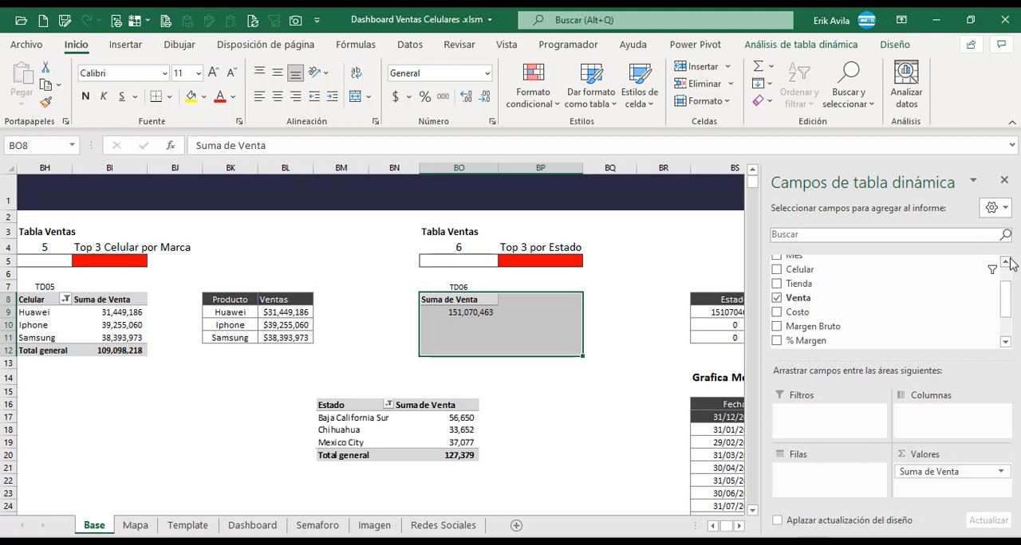
{"action": "scroll", "coordinate": [1010, 281], "scroll_direction": "up", "scroll_amount": 1}
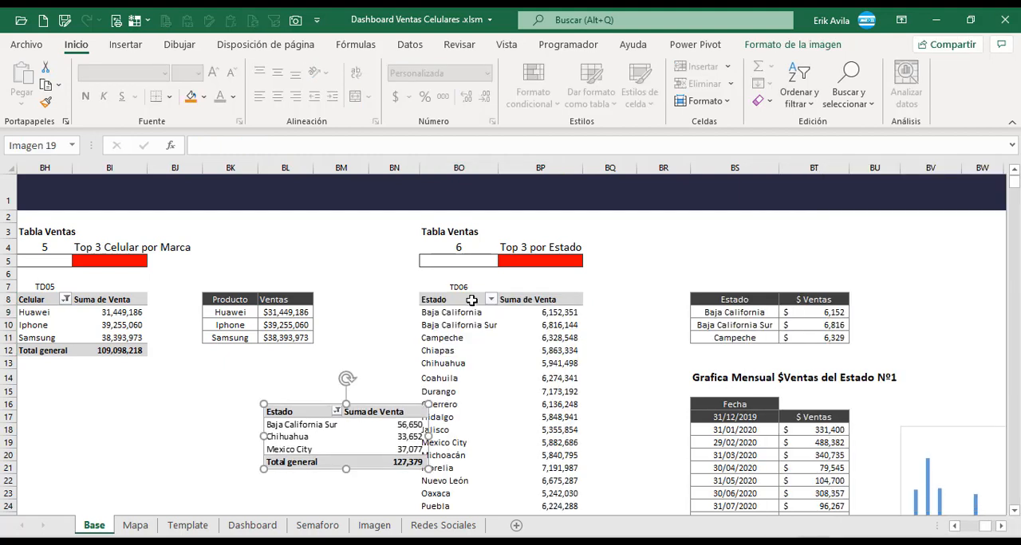
{"action": "left_click", "coordinate": [473, 300]}
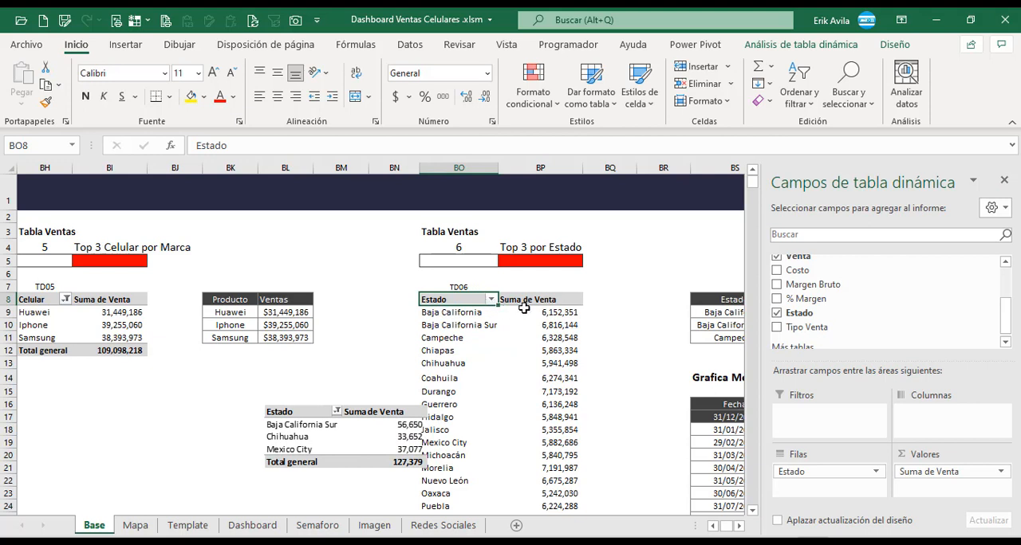
Filter Estado in the pivot table under TD06 to the top 3 items by Suma de Venta.
{"action": "left_click", "coordinate": [493, 300]}
{"action": "mouse_move", "coordinate": [432, 356]}
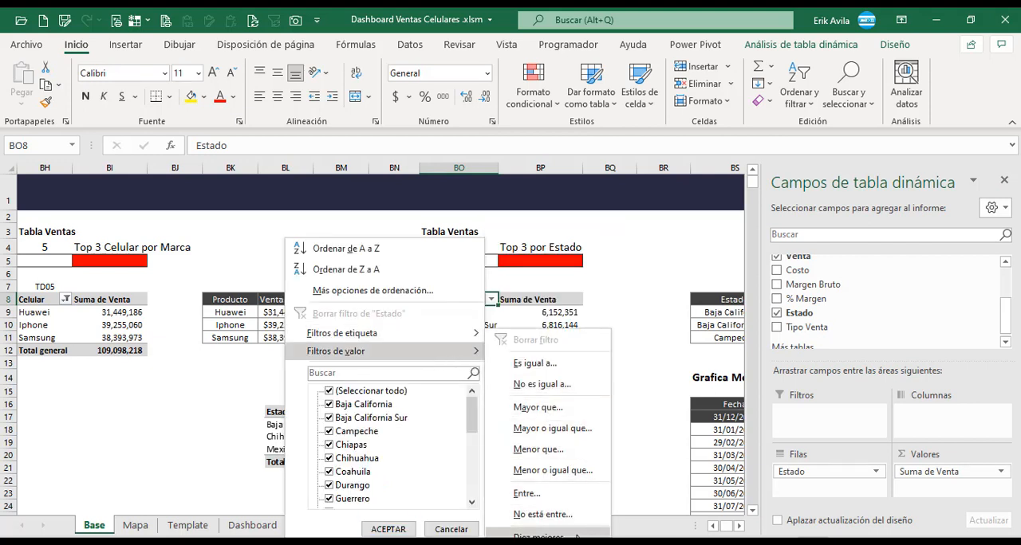
{"action": "left_click", "coordinate": [578, 537]}
{"action": "left_click_drag", "start_coordinate": [571, 285], "coordinate": [543, 281]}
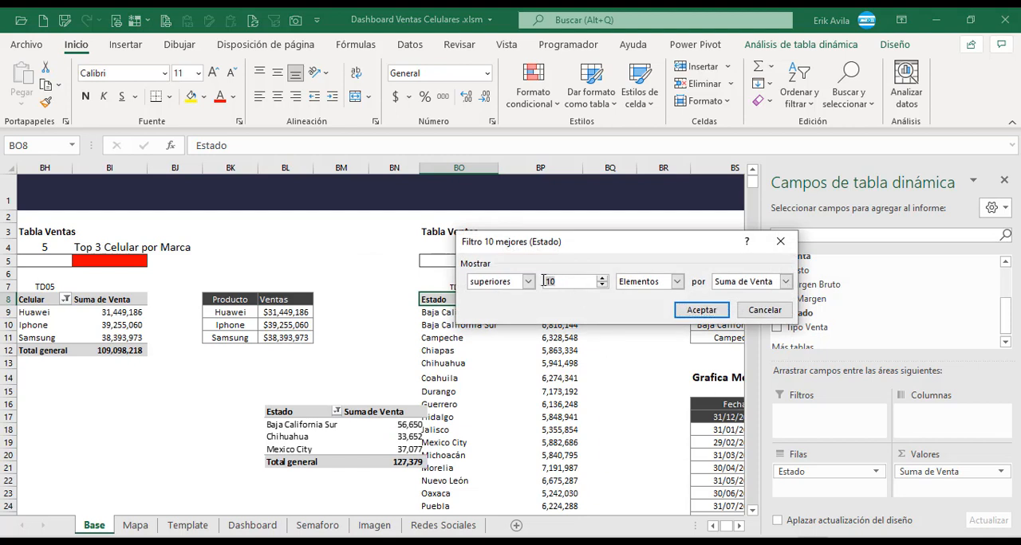
{"action": "type", "text": "3"}
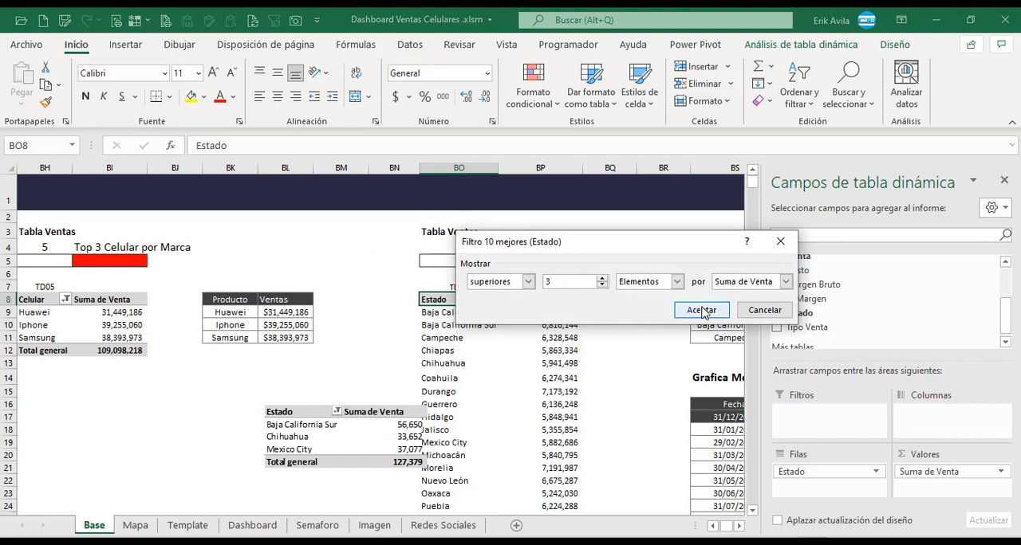
{"action": "left_click", "coordinate": [702, 310]}
Delete the sample Estado table picture near the TD06 pivot table.
{"action": "left_click", "coordinate": [572, 378]}
{"action": "left_click_drag", "start_coordinate": [366, 452], "coordinate": [521, 423]}
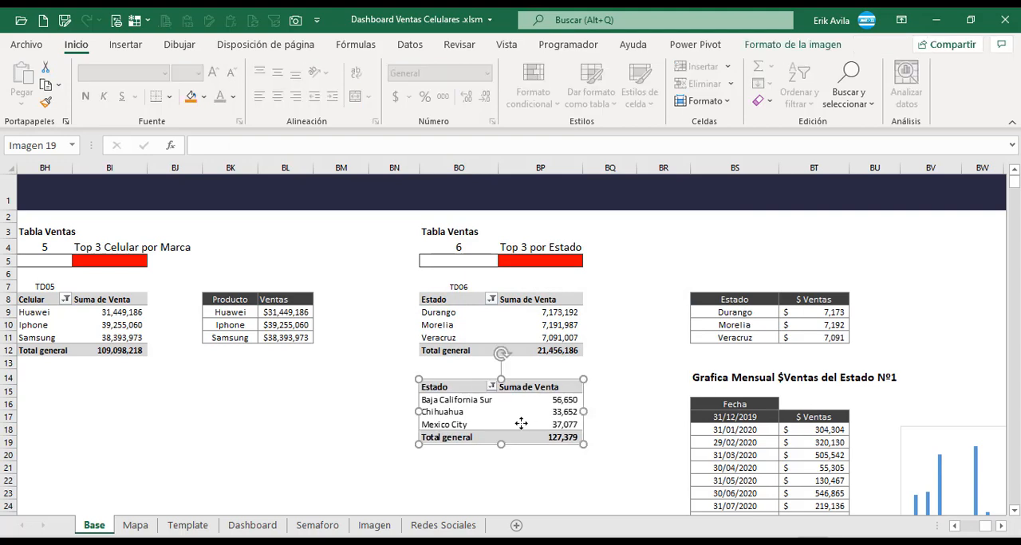
{"action": "key", "text": "Delete"}
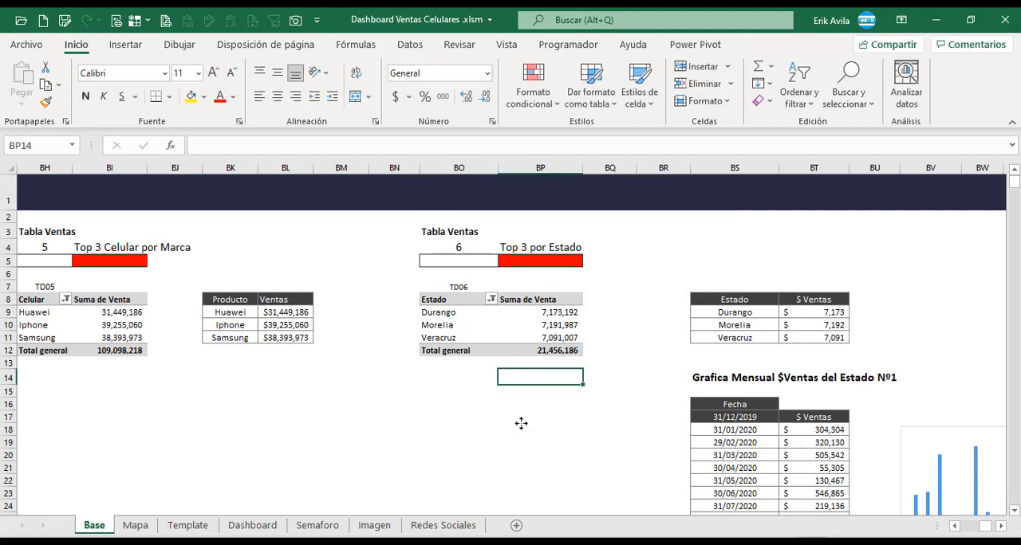
Rename the Estado pivot table in Tabla Ventas 6 as TD06.
{"action": "left_click", "coordinate": [1001, 526]}
{"action": "left_click", "coordinate": [1001, 526]}
{"action": "left_click", "coordinate": [1000, 526]}
{"action": "left_click", "coordinate": [327, 311]}
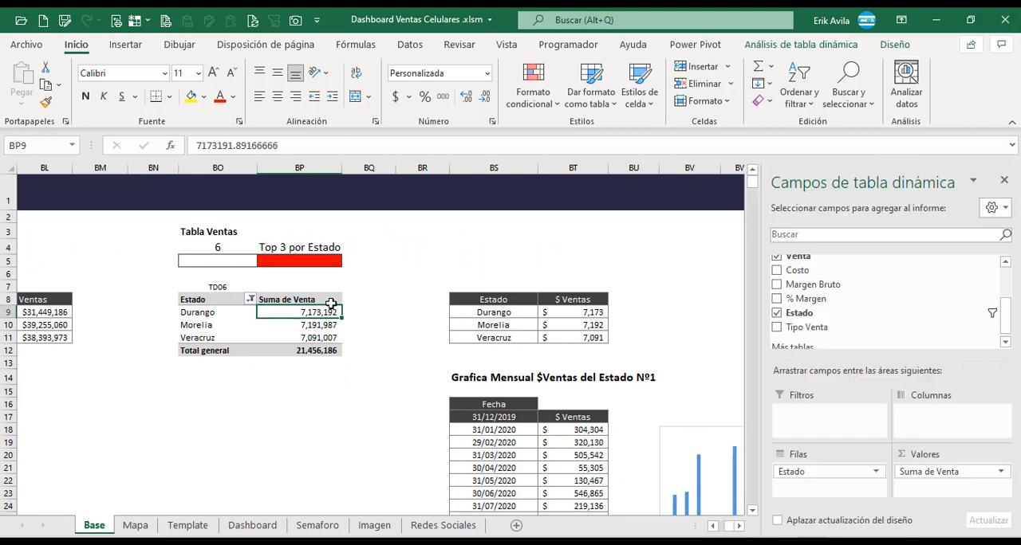
{"action": "left_click", "coordinate": [801, 44]}
{"action": "left_click", "coordinate": [28, 88]}
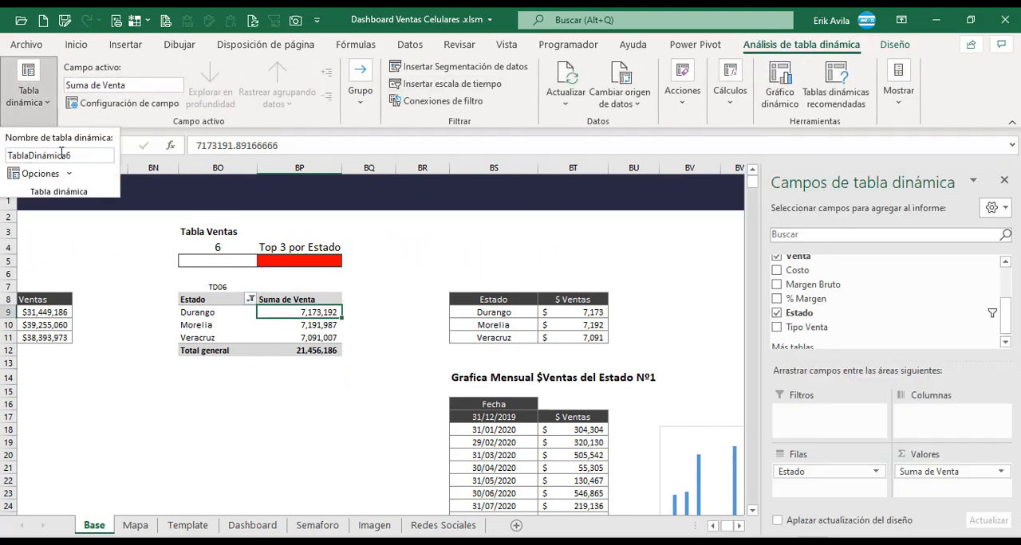
{"action": "left_click", "coordinate": [61, 154]}
{"action": "type", "text": "TD06"}
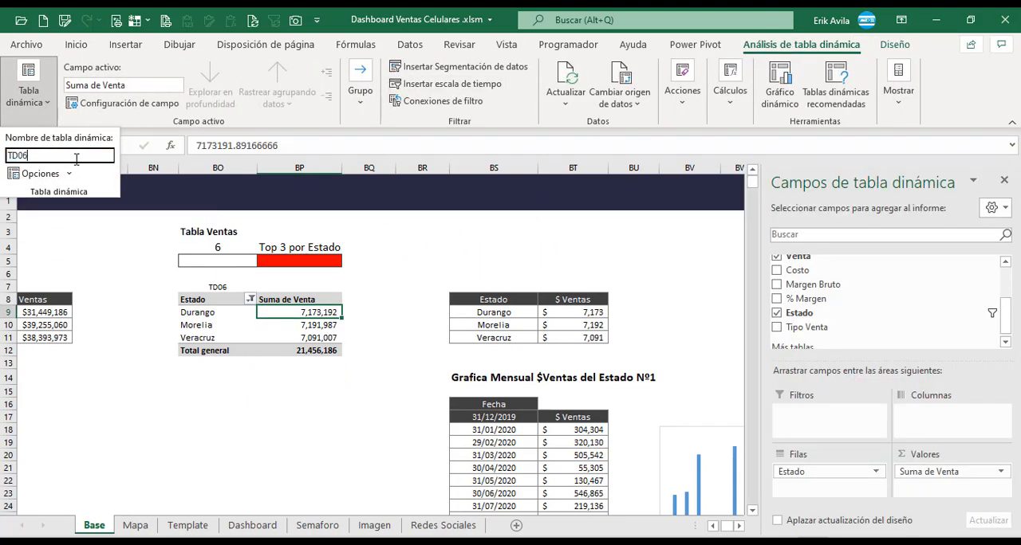
{"action": "key", "text": "Return"}
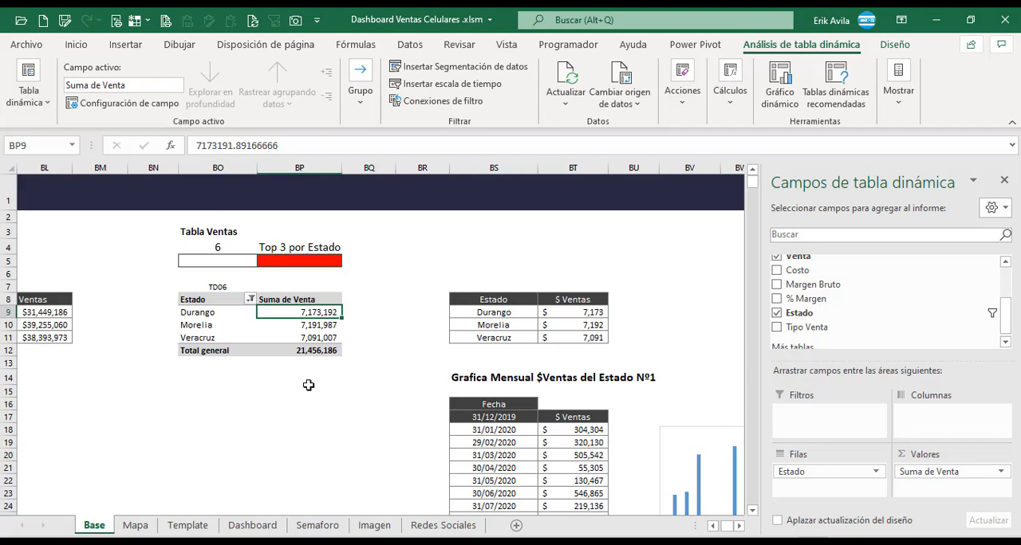
{"action": "left_click", "coordinate": [485, 381]}
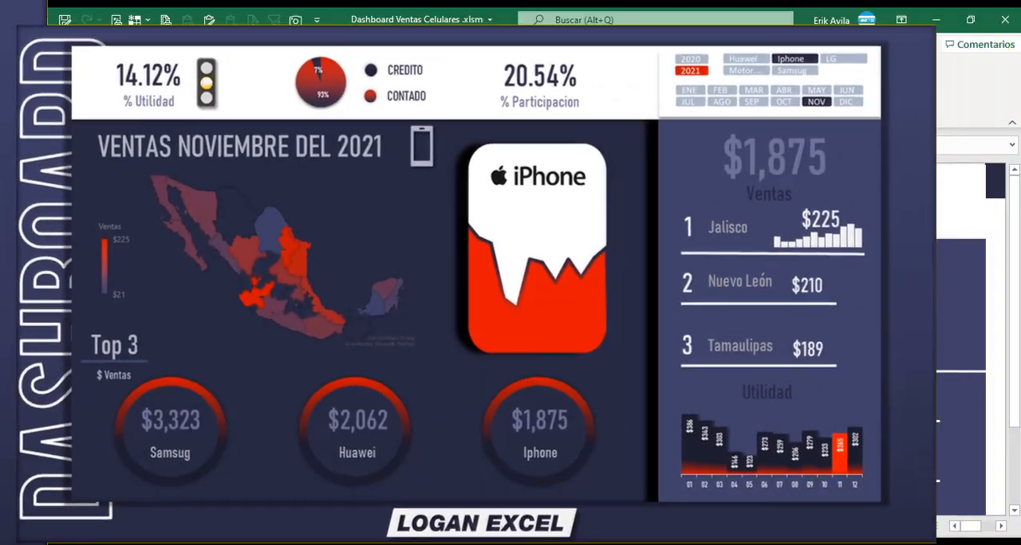
{"action": "scroll", "coordinate": [394, 328], "scroll_direction": "up", "scroll_amount": 2}
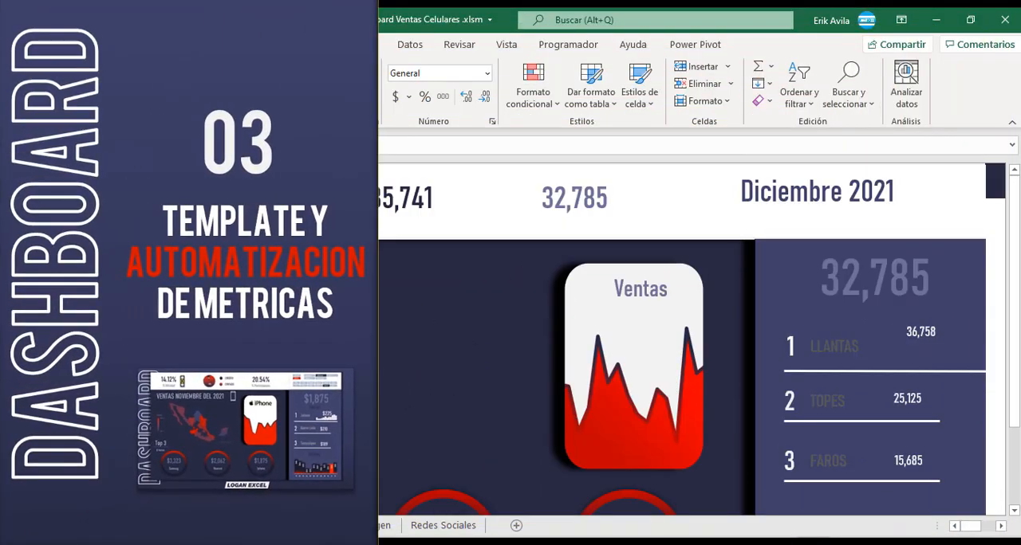
{"action": "scroll", "coordinate": [405, 326], "scroll_direction": "down", "scroll_amount": 2}
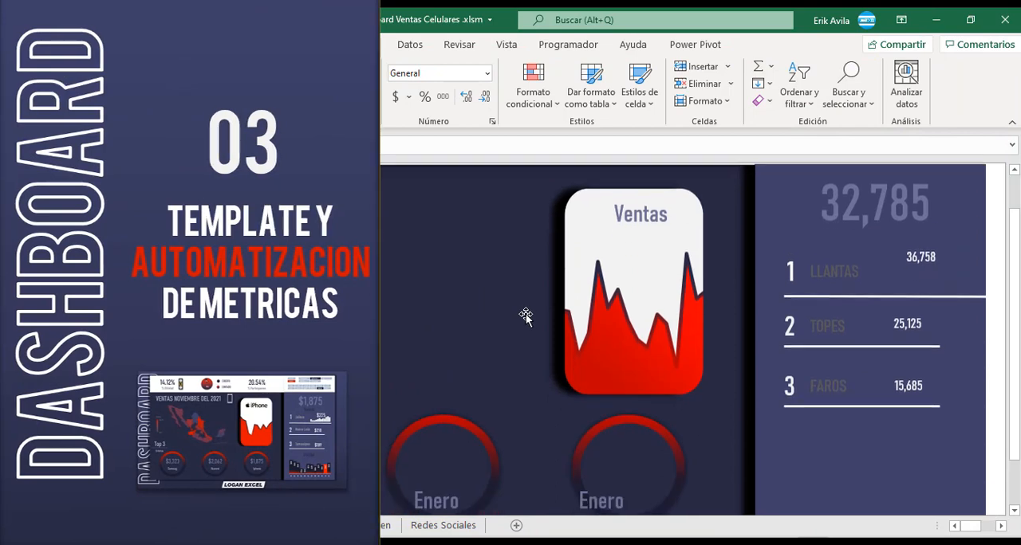
Examine the Template layout, the Dashboard sheet and the finished sample dashboard picture below it.
{"action": "scroll", "coordinate": [478, 346], "scroll_direction": "down", "scroll_amount": 2}
{"action": "scroll", "coordinate": [326, 383], "scroll_direction": "up", "scroll_amount": 4}
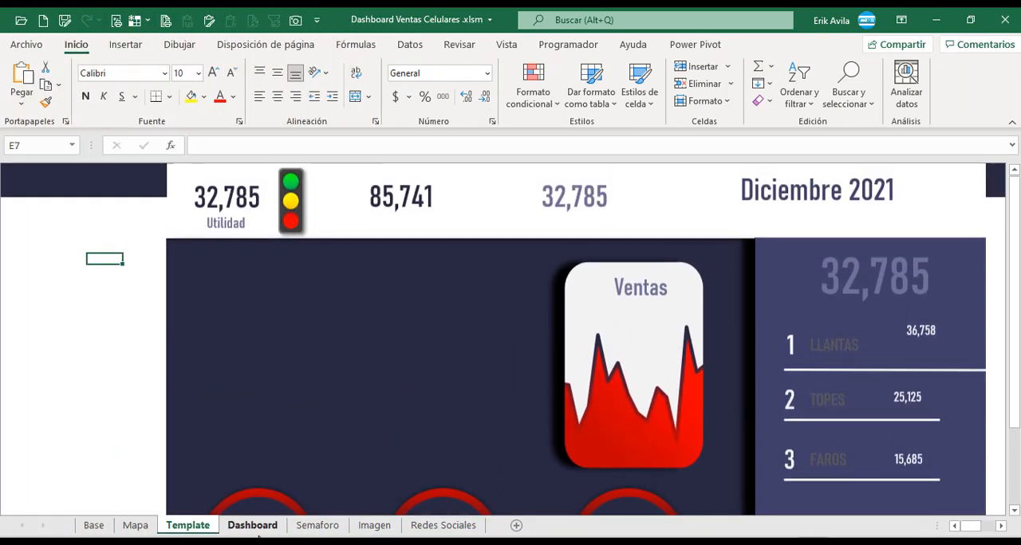
{"action": "left_click", "coordinate": [253, 528]}
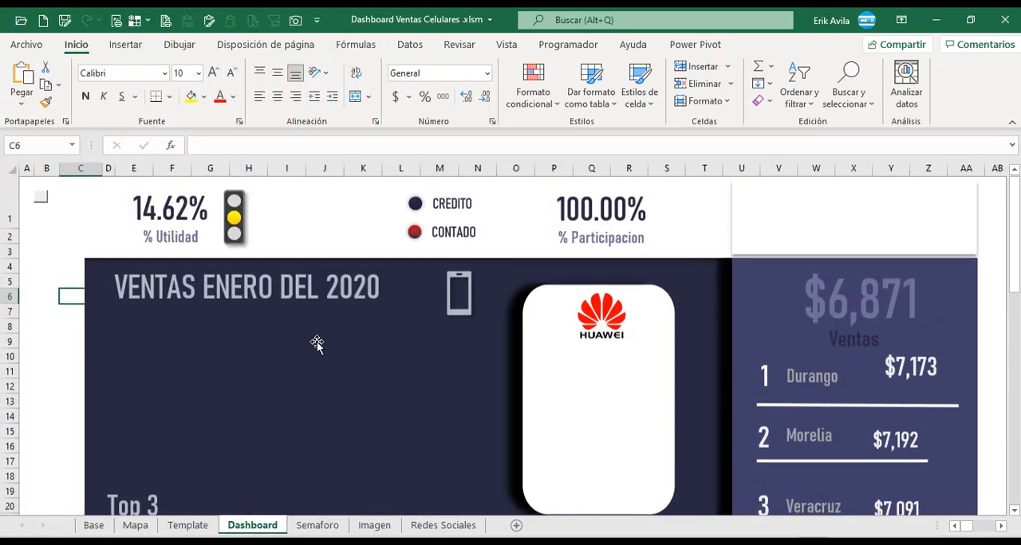
{"action": "scroll", "coordinate": [495, 324], "scroll_direction": "down", "scroll_amount": 3}
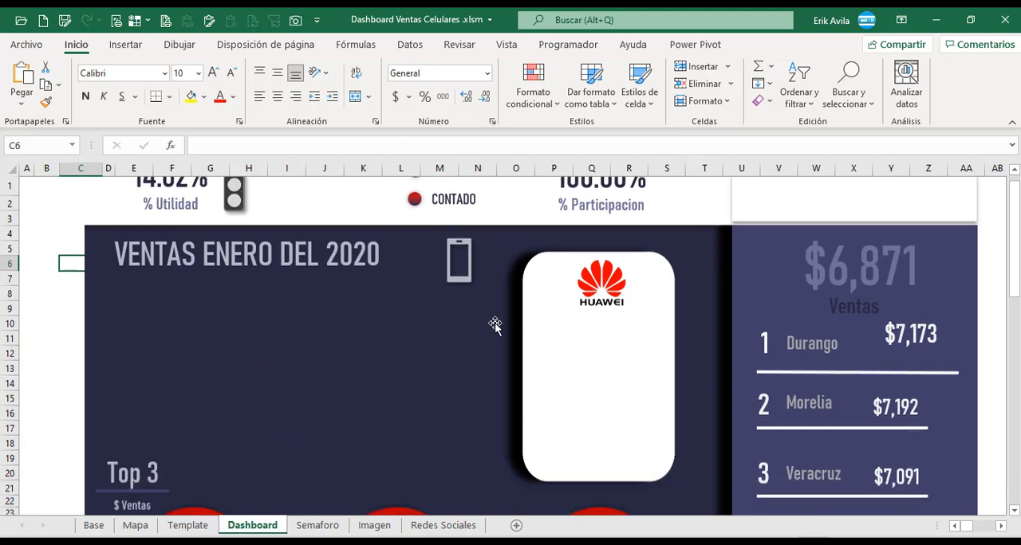
{"action": "scroll", "coordinate": [537, 379], "scroll_direction": "down", "scroll_amount": 7}
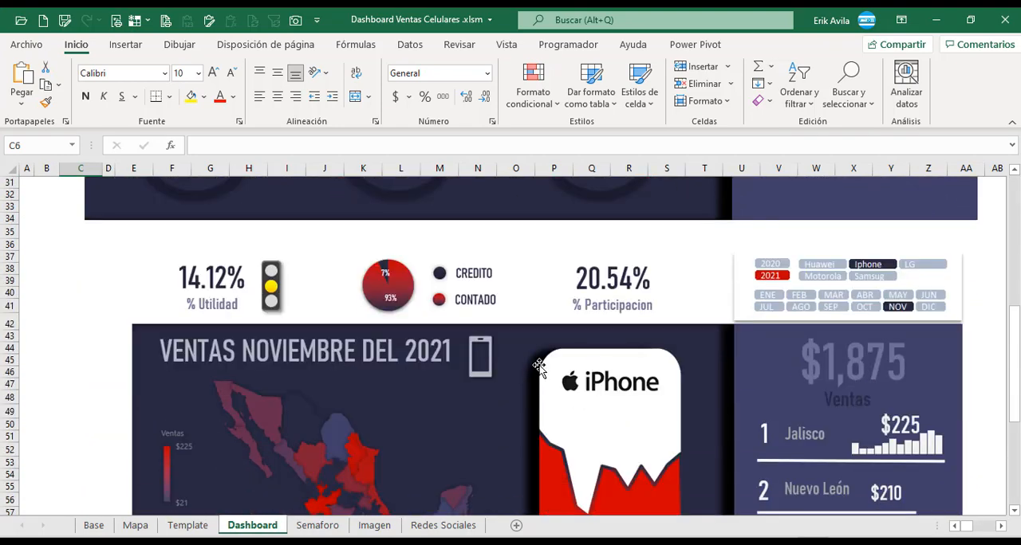
{"action": "left_click", "coordinate": [538, 366]}
{"action": "scroll", "coordinate": [531, 349], "scroll_direction": "down", "scroll_amount": 4}
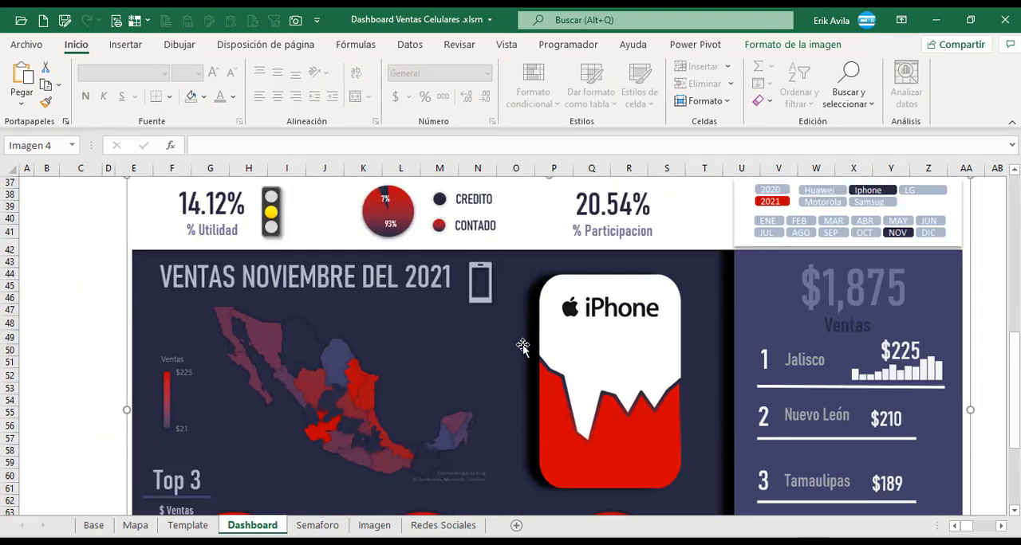
{"action": "scroll", "coordinate": [516, 338], "scroll_direction": "down", "scroll_amount": 1}
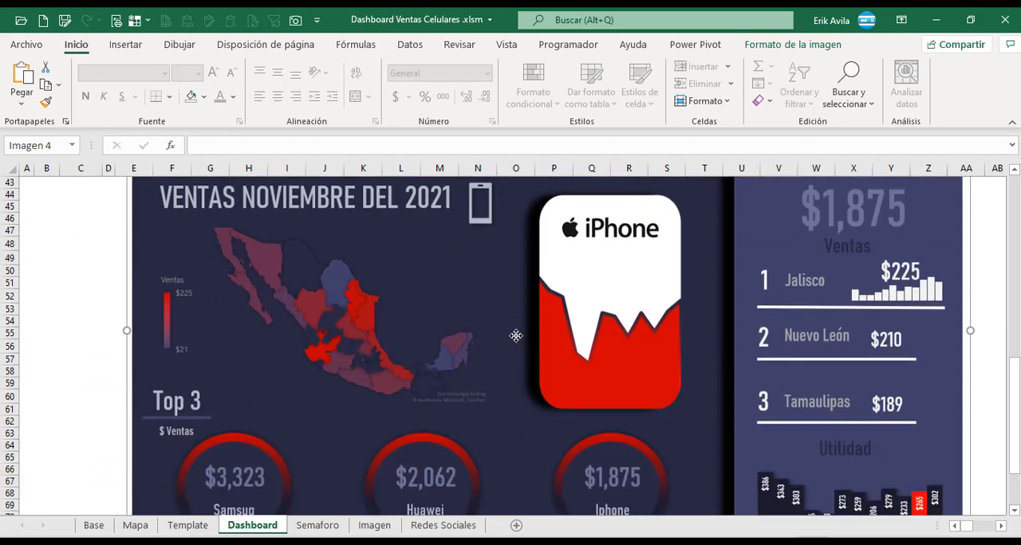
{"action": "scroll", "coordinate": [516, 336], "scroll_direction": "down", "scroll_amount": 2}
{"action": "scroll", "coordinate": [516, 335], "scroll_direction": "up", "scroll_amount": 15}
Examine the Cuadros de Texto table on the Dashboard sheet, with its titles and the Valor cells for items 1 to 13.
{"action": "left_click", "coordinate": [992, 211]}
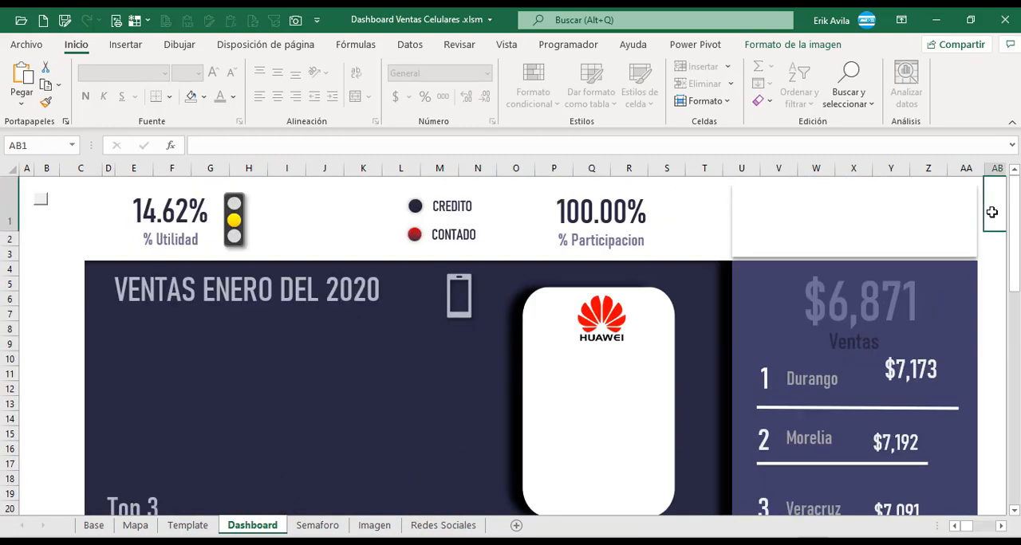
{"action": "key", "text": "Right"}
{"action": "key", "text": "Right"}
{"action": "key", "text": "Right"}
{"action": "key", "text": "Right"}
{"action": "key", "text": "Right"}
{"action": "key", "text": "Right"}
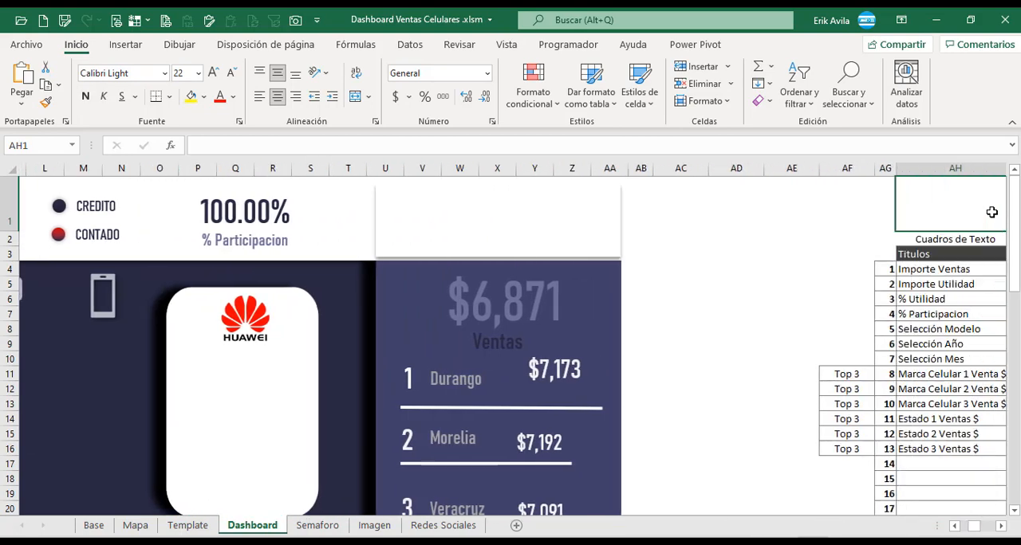
{"action": "key", "text": "Right"}
{"action": "key", "text": "Right"}
{"action": "key", "text": "Right"}
{"action": "key", "text": "Right"}
{"action": "left_click", "coordinate": [696, 290]}
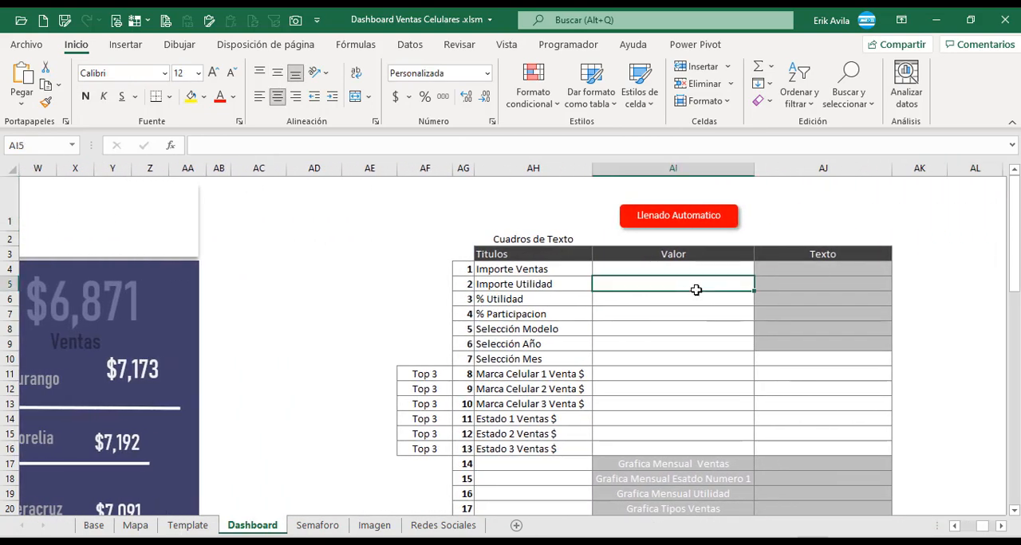
{"action": "left_click", "coordinate": [661, 269]}
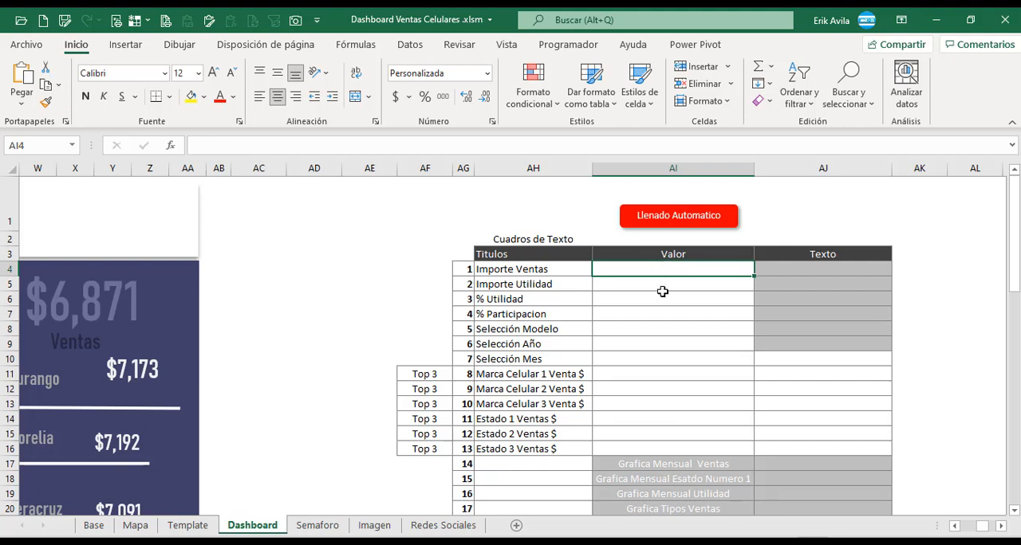
{"action": "left_click_drag", "start_coordinate": [663, 269], "coordinate": [676, 440]}
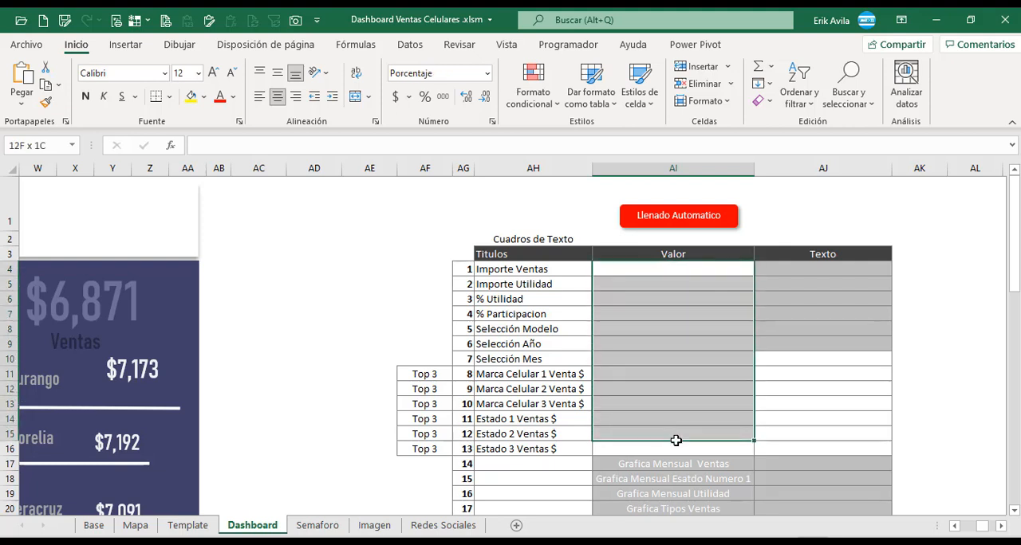
Compare the pivot tables in Base and the Dashboard layout with the titles listed in the Cuadros de Texto table.
{"action": "left_click", "coordinate": [93, 526]}
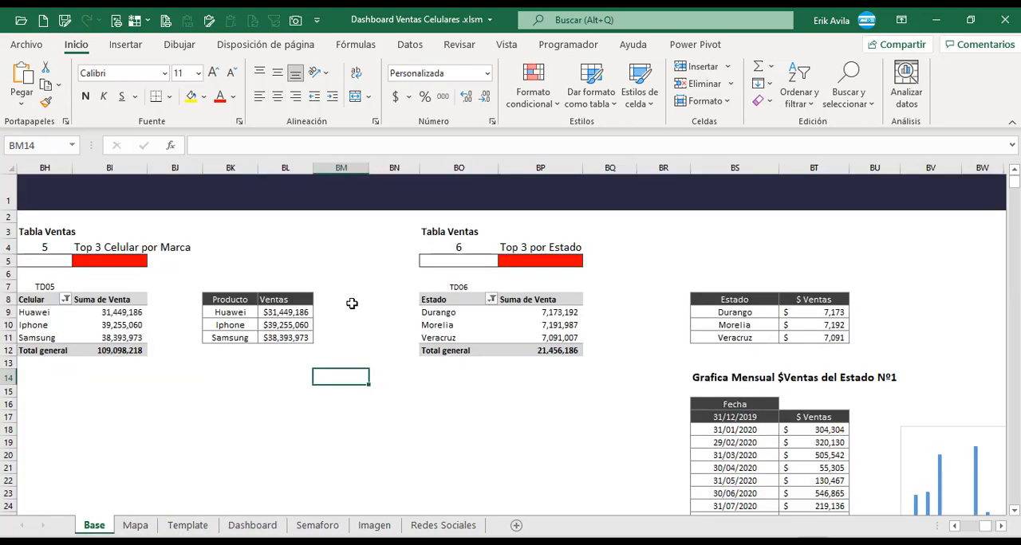
{"action": "left_click", "coordinate": [252, 526]}
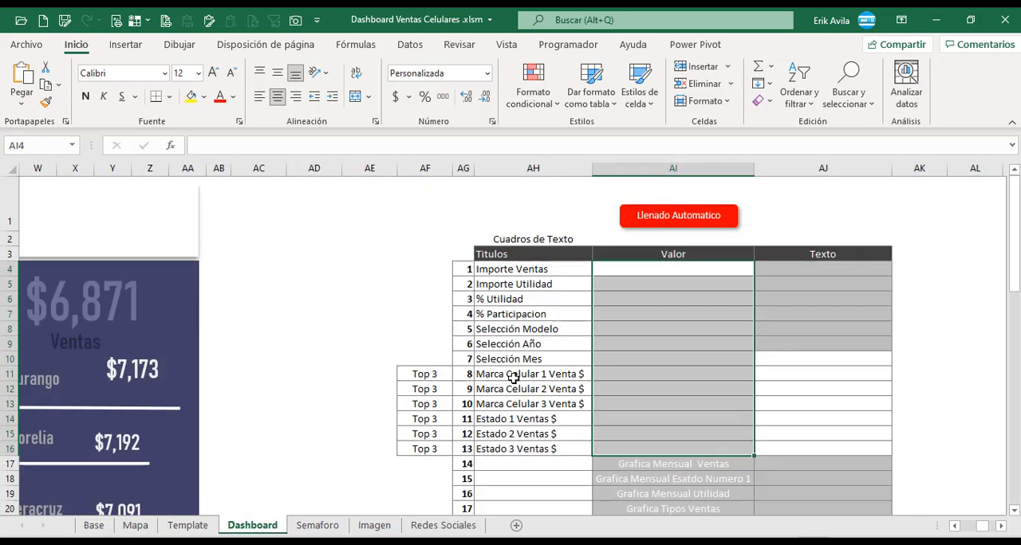
{"action": "left_click", "coordinate": [652, 275]}
{"action": "left_click_drag", "start_coordinate": [653, 270], "coordinate": [662, 343]}
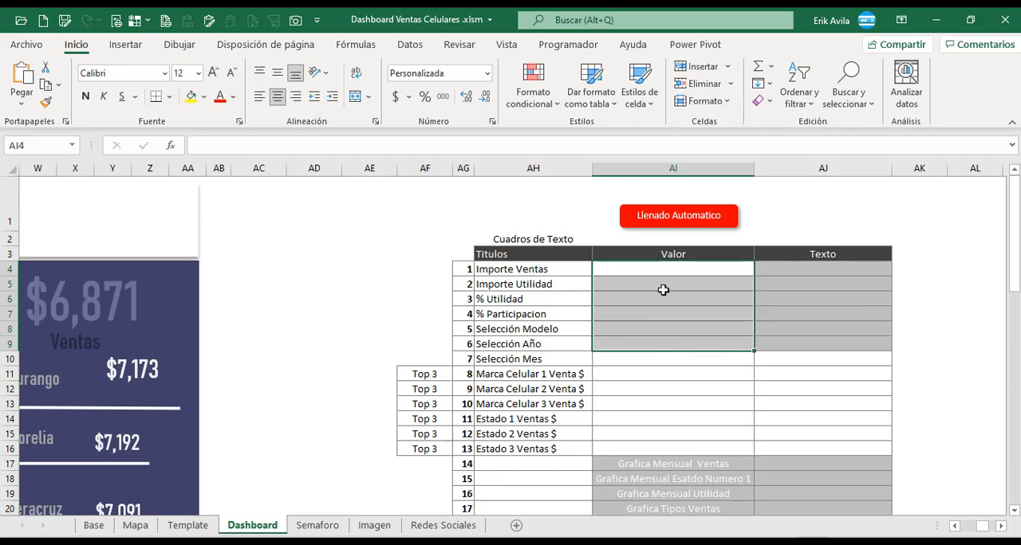
{"action": "left_click", "coordinate": [664, 272]}
{"action": "left_click", "coordinate": [674, 297]}
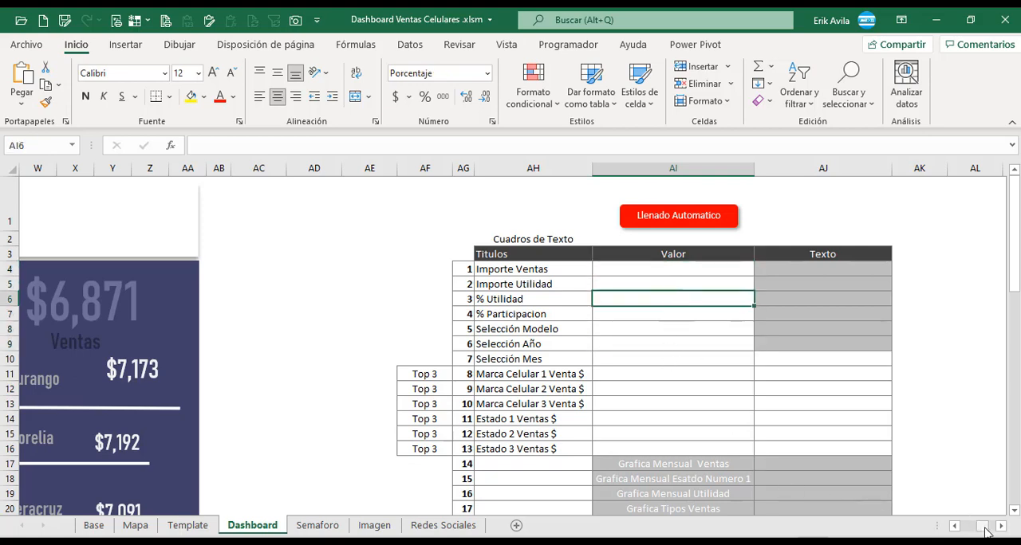
{"action": "left_click_drag", "start_coordinate": [985, 528], "coordinate": [965, 528]}
{"action": "scroll", "coordinate": [312, 343], "scroll_direction": "down", "scroll_amount": 4}
{"action": "scroll", "coordinate": [341, 313], "scroll_direction": "up", "scroll_amount": 1}
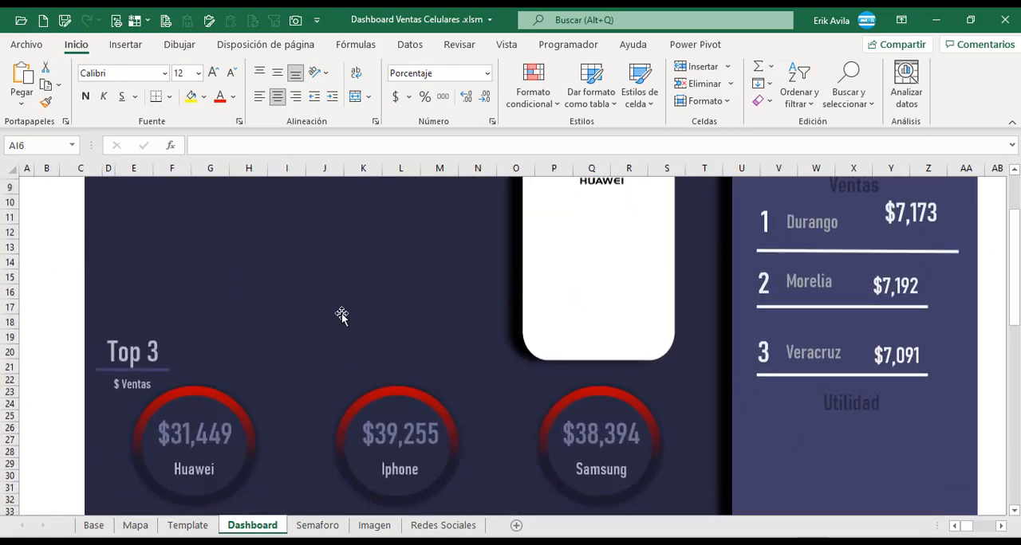
{"action": "scroll", "coordinate": [341, 315], "scroll_direction": "up", "scroll_amount": 3}
Review the Importe Ventas row and the neighbouring Valor cells in the Cuadros de Texto table.
{"action": "left_click", "coordinate": [1001, 526]}
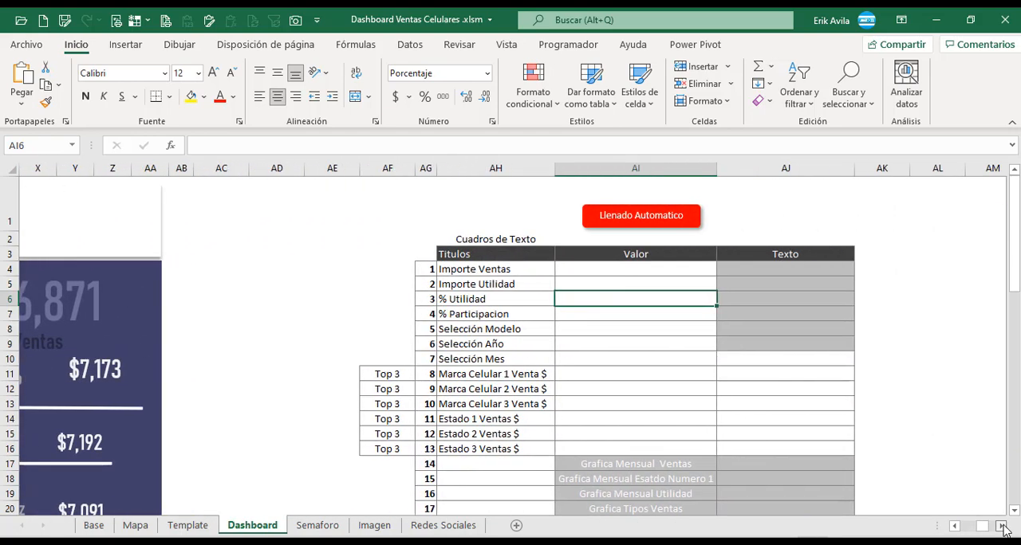
{"action": "left_click", "coordinate": [560, 338]}
{"action": "left_click", "coordinate": [563, 259]}
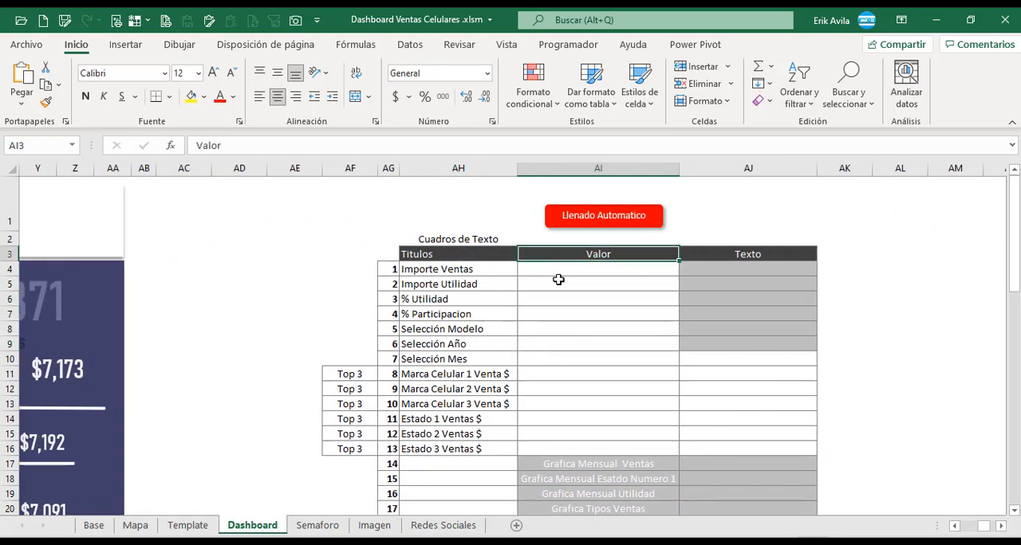
{"action": "left_click", "coordinate": [560, 272]}
{"action": "left_click", "coordinate": [571, 309]}
{"action": "left_click", "coordinate": [572, 271]}
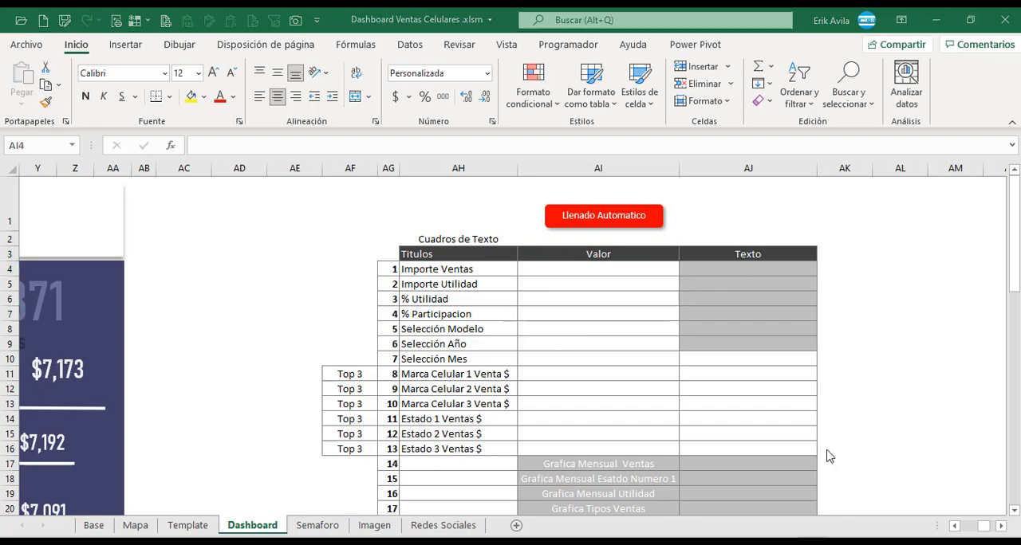
{"action": "left_click", "coordinate": [487, 272]}
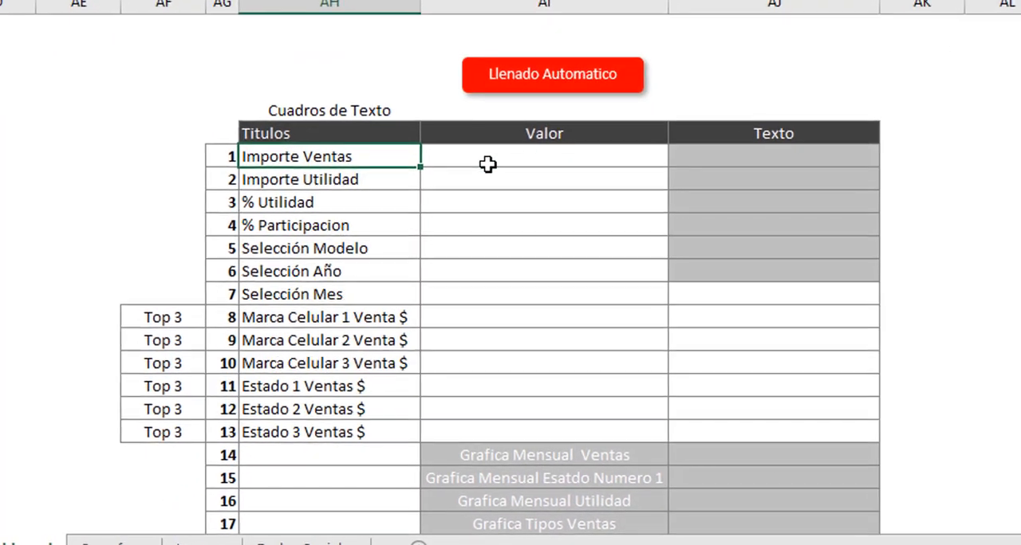
{"action": "left_click", "coordinate": [569, 233]}
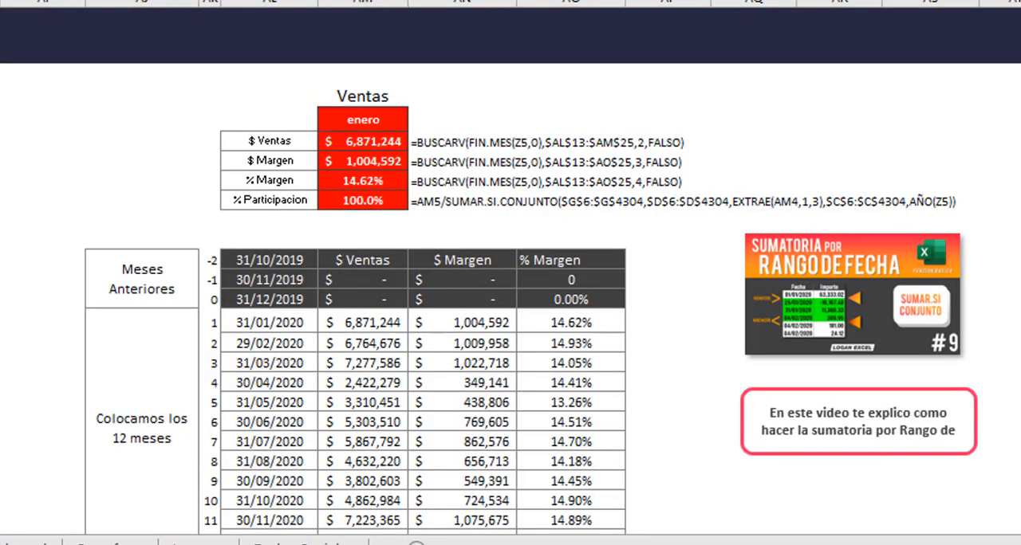
Examine the 12-month table in Base with its $ Ventas, $ Margen and % Margen columns.
{"action": "key", "text": "Left"}
{"action": "key", "text": "Left"}
{"action": "key", "text": "Left"}
{"action": "key", "text": "Left"}
{"action": "key", "text": "Right"}
{"action": "key", "text": "Right"}
{"action": "key", "text": "Right"}
{"action": "key", "text": "Right"}
{"action": "key", "text": "Right"}
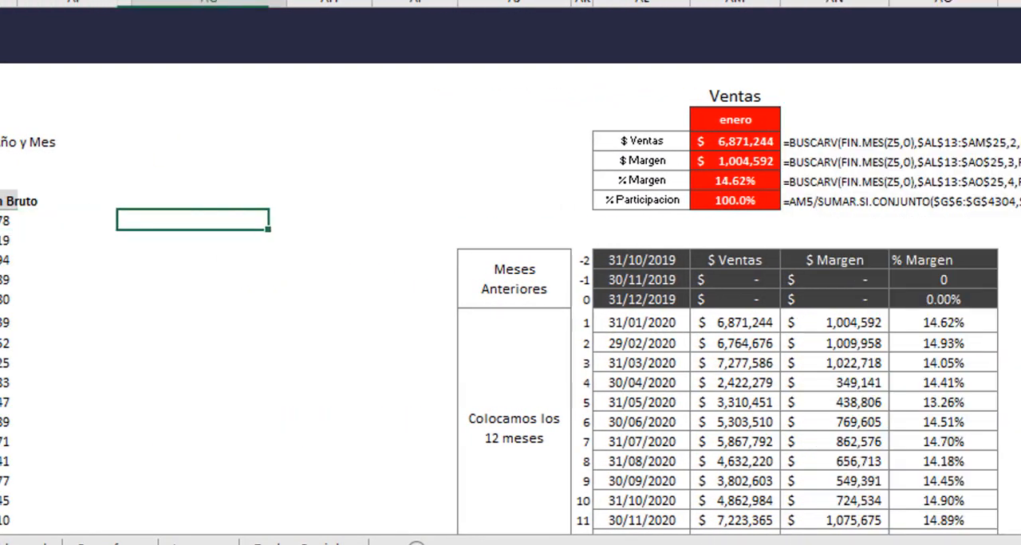
{"action": "key", "text": "Right"}
{"action": "key", "text": "Right"}
{"action": "key", "text": "Right"}
{"action": "key", "text": "Right"}
{"action": "key", "text": "Right"}
{"action": "key", "text": "Right"}
{"action": "key", "text": "Right"}
{"action": "key", "text": "Right"}
{"action": "key", "text": "Right"}
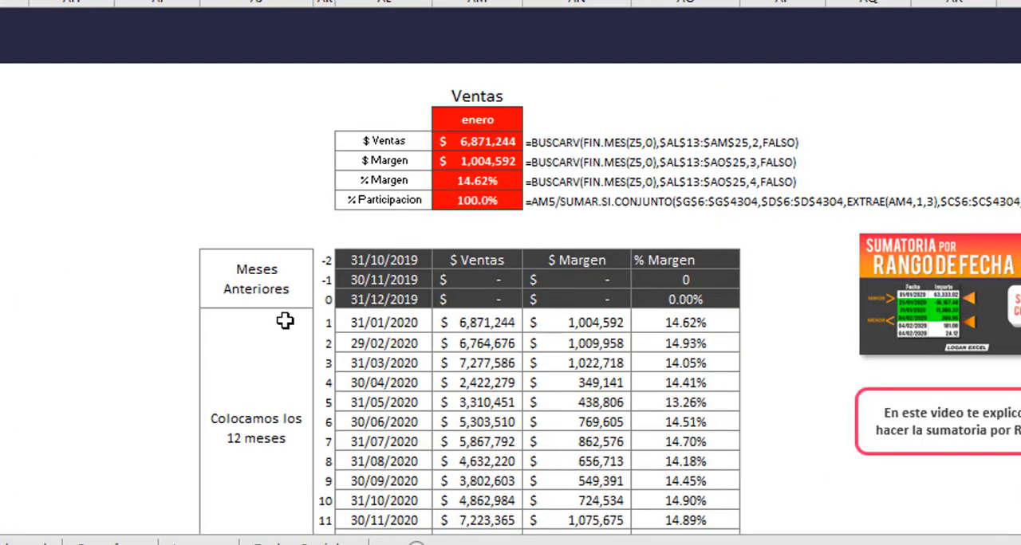
{"action": "scroll", "coordinate": [348, 309], "scroll_direction": "down", "scroll_amount": 1}
{"action": "left_click_drag", "start_coordinate": [412, 227], "coordinate": [415, 420]}
{"action": "left_click", "coordinate": [484, 227]}
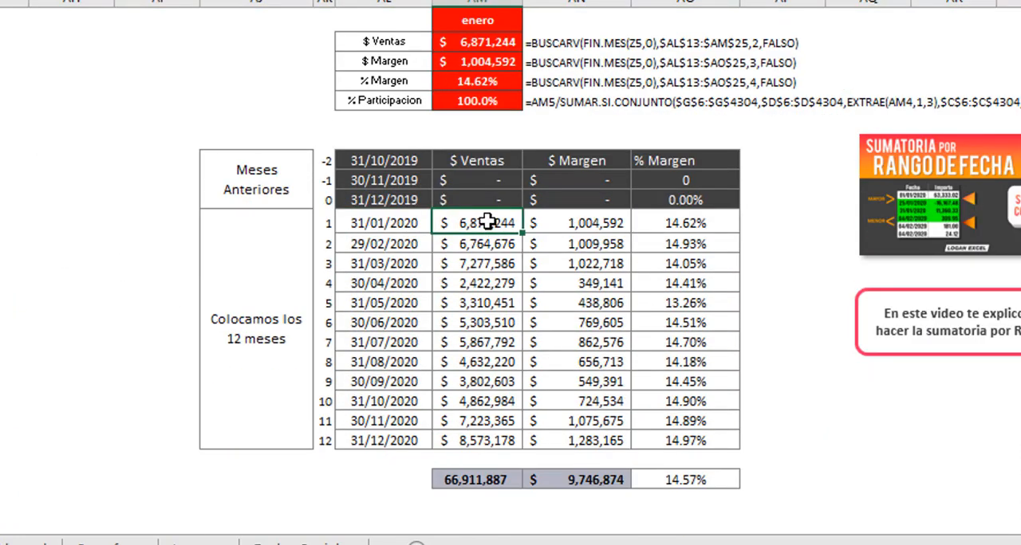
{"action": "left_click_drag", "start_coordinate": [580, 223], "coordinate": [586, 329]}
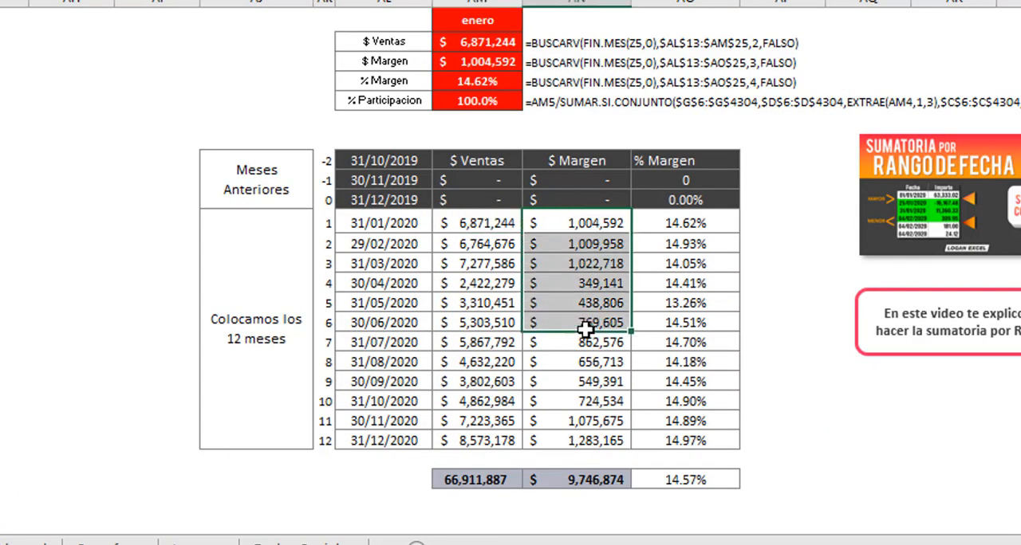
{"action": "left_click", "coordinate": [686, 223]}
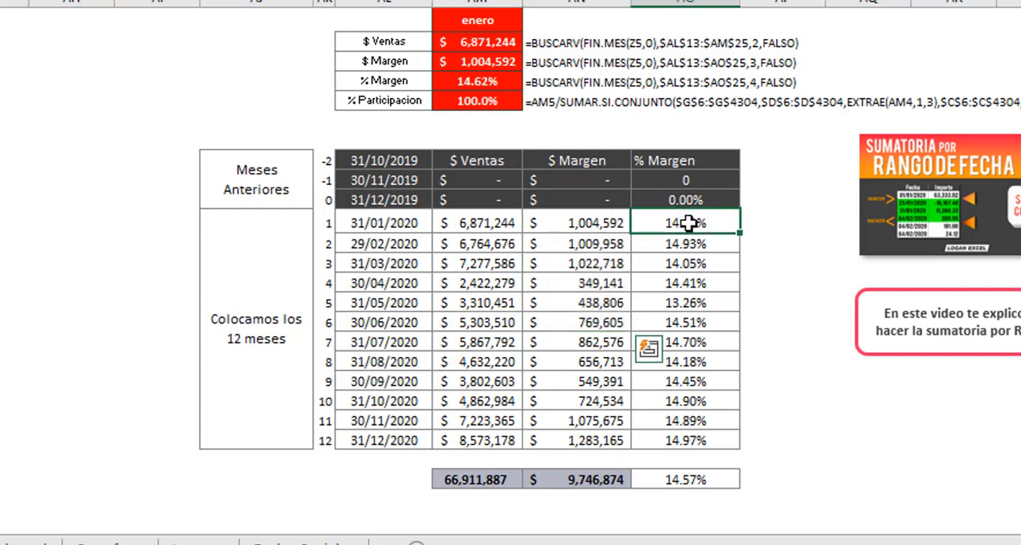
{"action": "left_click", "coordinate": [489, 227]}
{"action": "scroll", "coordinate": [451, 248], "scroll_direction": "up", "scroll_amount": 2}
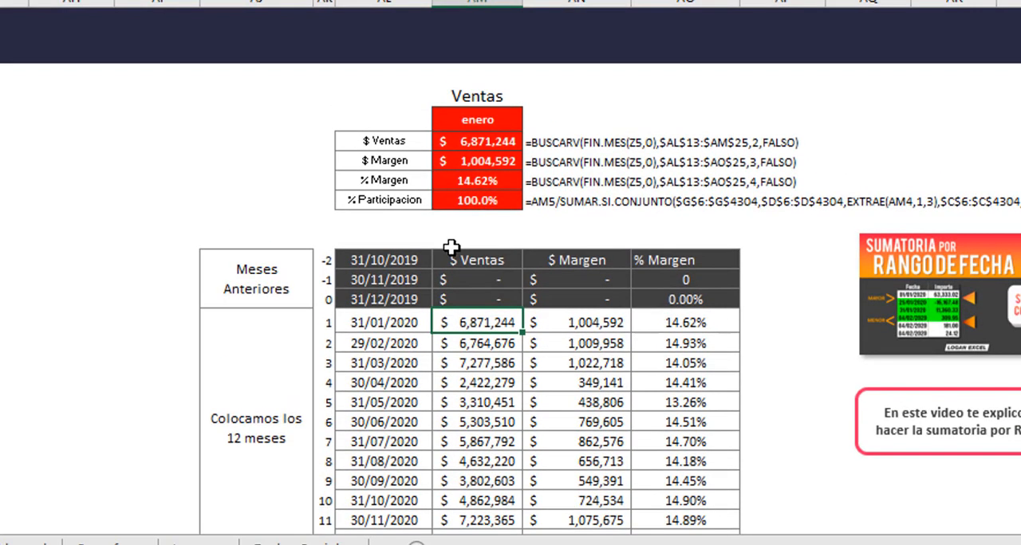
Add the formula note =TEXTO(Z5,"mmmm") beside the month cell of the Ventas summary in Base, matching the format of the notes below.
{"action": "left_click", "coordinate": [478, 120]}
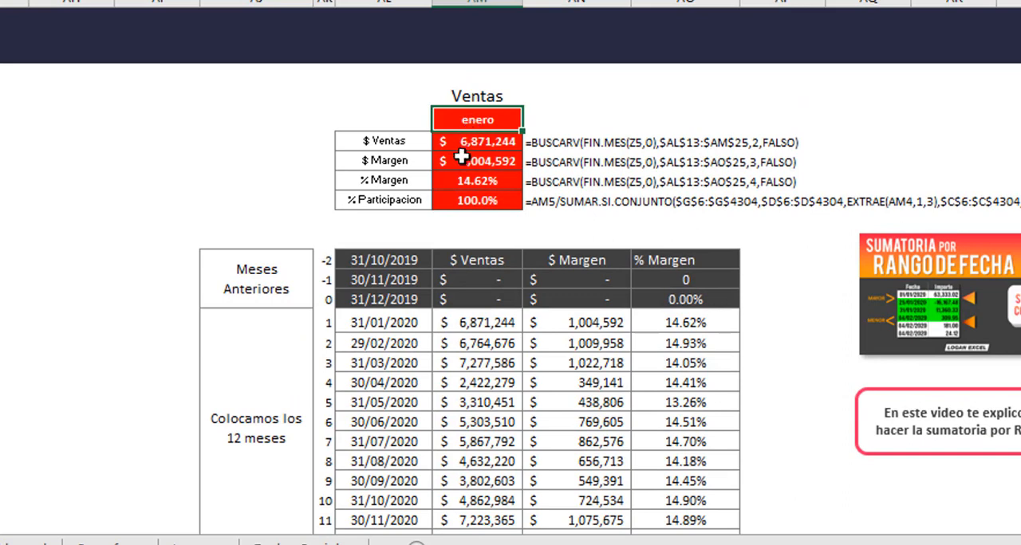
{"action": "key", "text": "F2"}
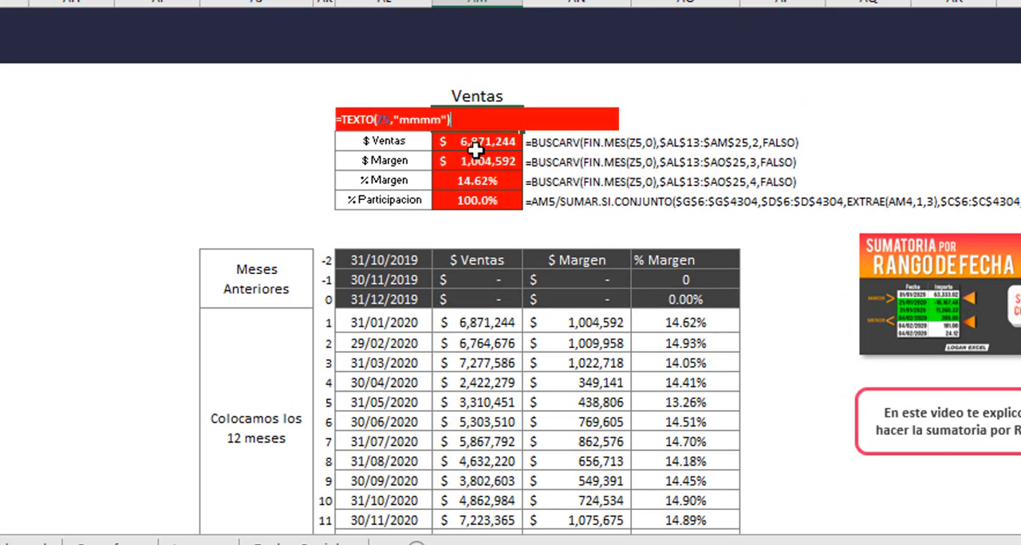
{"action": "key", "text": "Escape"}
{"action": "left_click", "coordinate": [565, 142]}
{"action": "key", "text": "ctrl+c"}
{"action": "key", "text": "Up"}
{"action": "key", "text": "ctrl+v"}
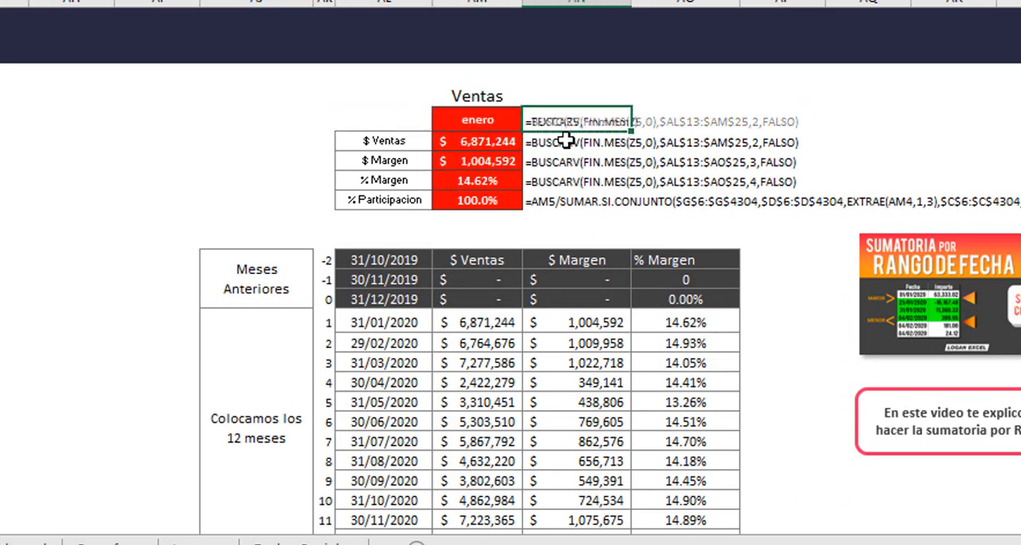
{"action": "key", "text": "Left"}
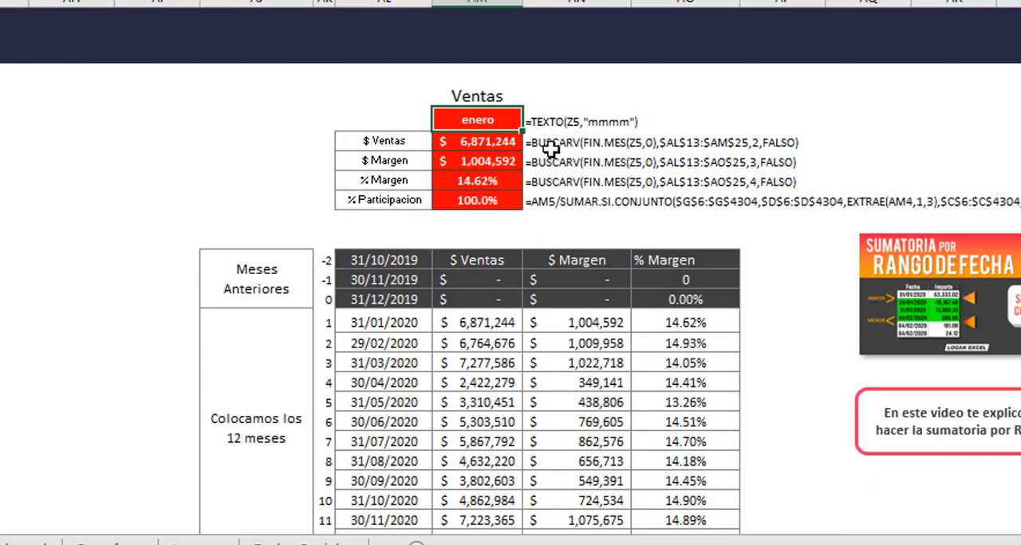
Trace the month formula in the Ventas summary back to the Selección Fecha cell Z5.
{"action": "key", "text": "F2"}
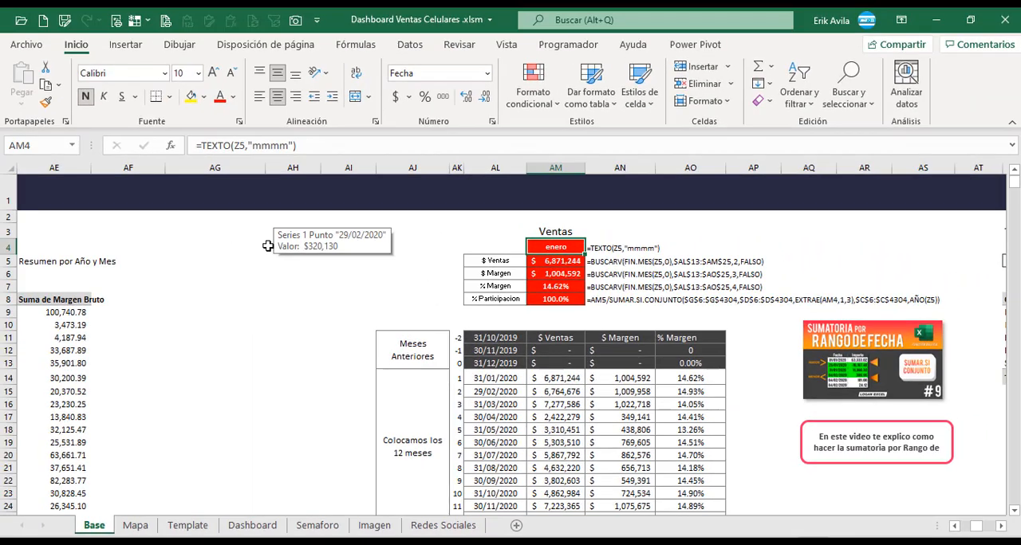
{"action": "key", "text": "ctrl+Left"}
{"action": "key", "text": "Left"}
{"action": "key", "text": "Left"}
{"action": "key", "text": "Left"}
{"action": "key", "text": "Left"}
{"action": "key", "text": "Left"}
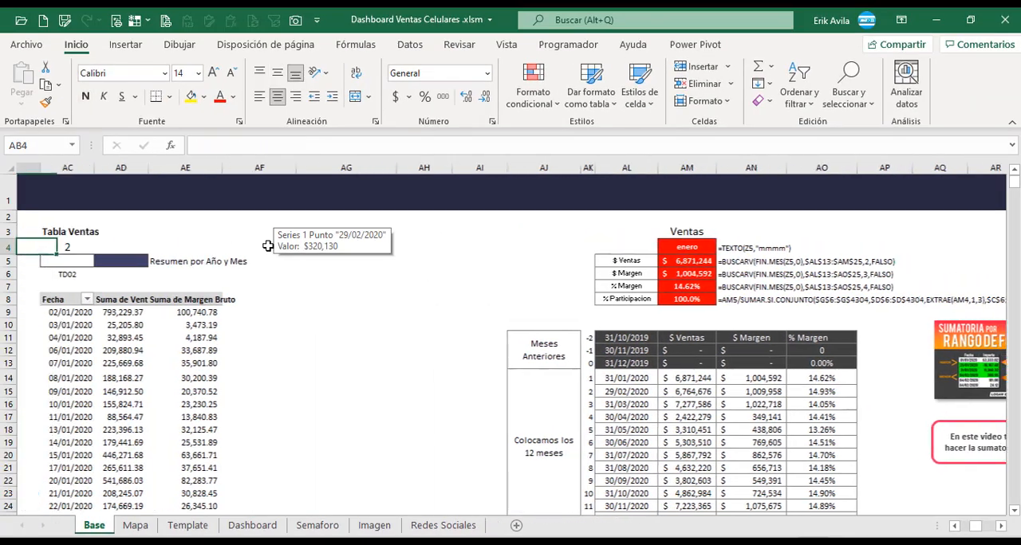
{"action": "key", "text": "Down"}
{"action": "key", "text": "Right"}
{"action": "key", "text": "Right"}
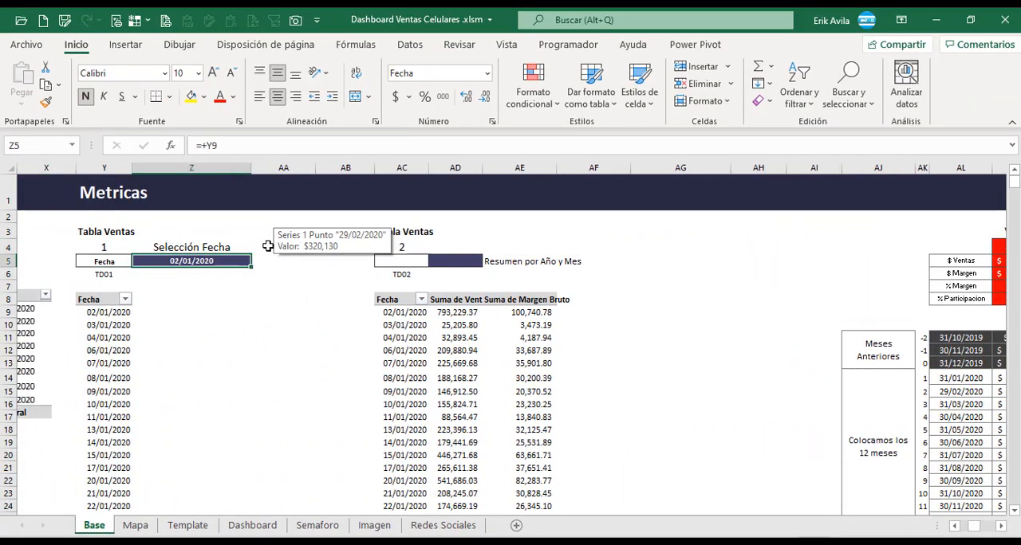
Inspect the BUSCARV formula behind $ Margen in cell AM6 of the Ventas summary.
{"action": "left_click", "coordinate": [232, 285]}
{"action": "left_click", "coordinate": [236, 272]}
{"action": "scroll", "coordinate": [882, 274], "scroll_direction": "right", "scroll_amount": 2}
{"action": "left_click", "coordinate": [882, 274]}
{"action": "key", "text": "Left"}
{"action": "key", "text": "Left"}
{"action": "key", "text": "Left"}
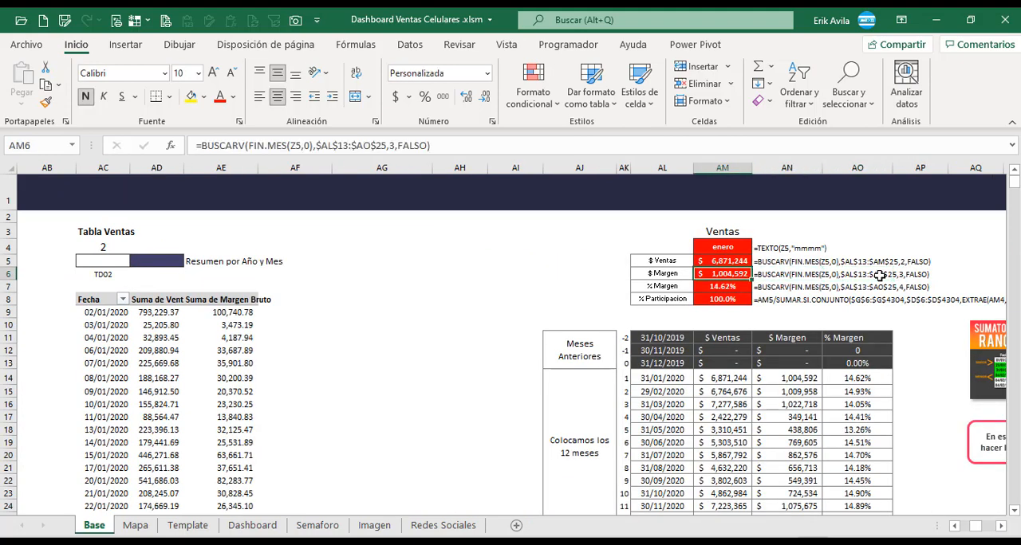
Inspect the TEXTO formula behind the month cell AM4 of the Ventas summary in Base.
{"action": "key", "text": "Up"}
{"action": "key", "text": "Up"}
{"action": "key", "text": "Right"}
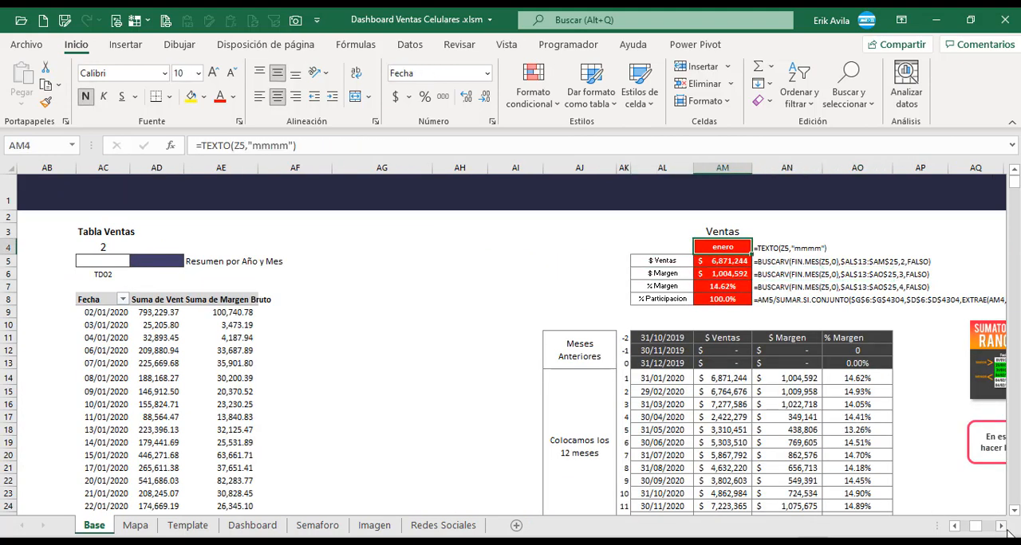
{"action": "scroll", "coordinate": [1006, 529], "scroll_direction": "right", "scroll_amount": 2}
{"action": "left_click", "coordinate": [535, 263]}
{"action": "left_click", "coordinate": [551, 247]}
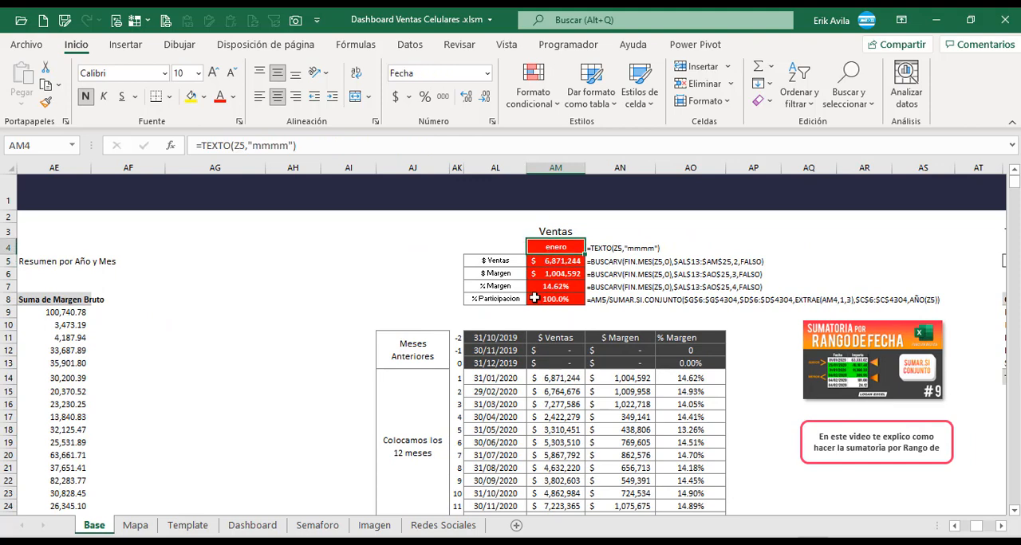
{"action": "key", "text": "F2"}
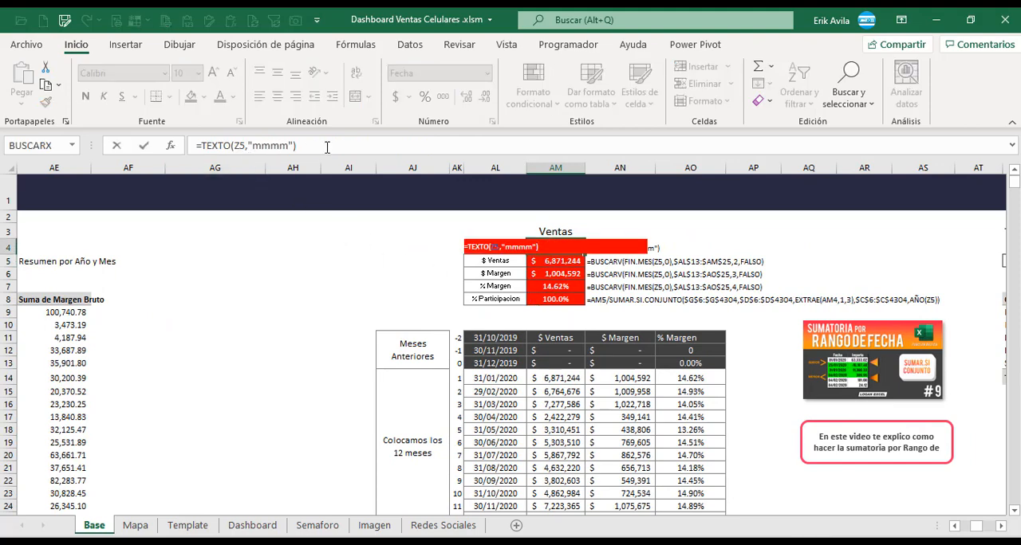
{"action": "key", "text": "Escape"}
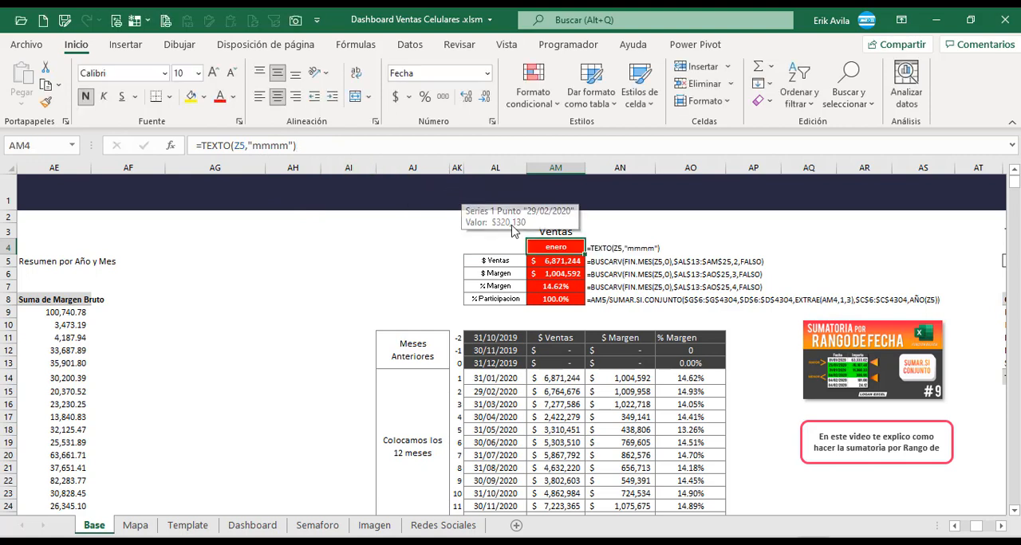
{"action": "left_click", "coordinate": [567, 262]}
{"action": "left_click", "coordinate": [566, 247]}
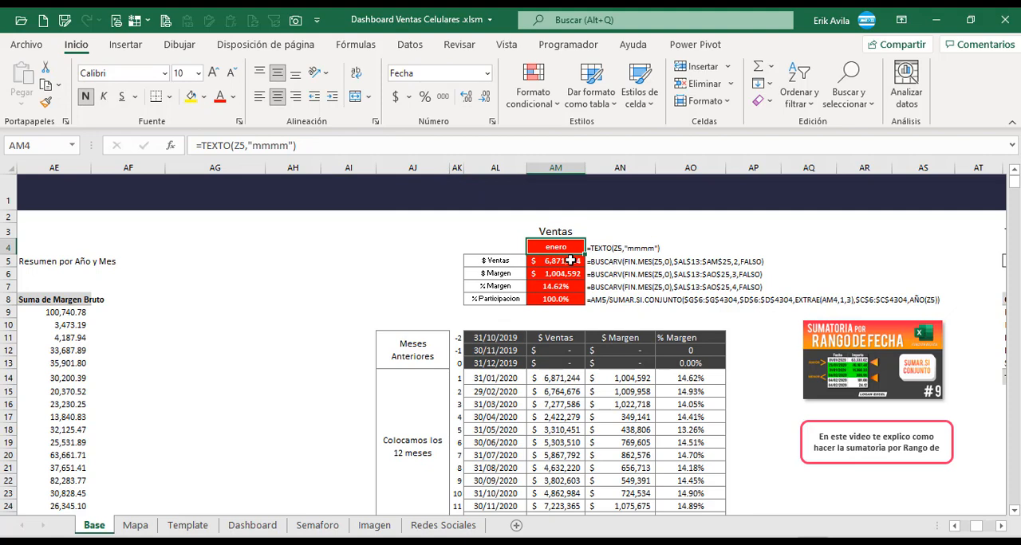
Inspect the BUSCARV formula behind $ Ventas in cell AM5 and the lookup range it references.
{"action": "left_click", "coordinate": [570, 261]}
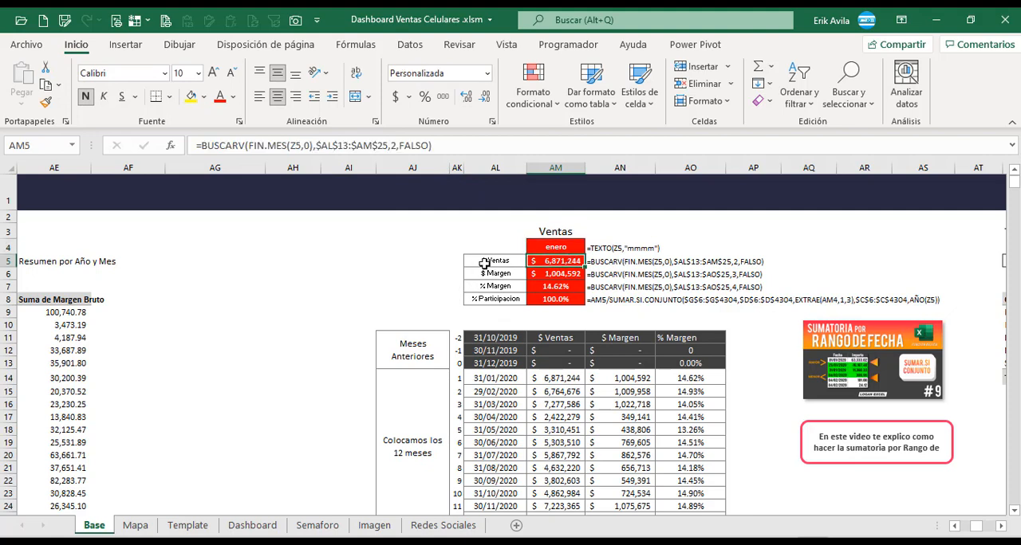
{"action": "left_click", "coordinate": [487, 139]}
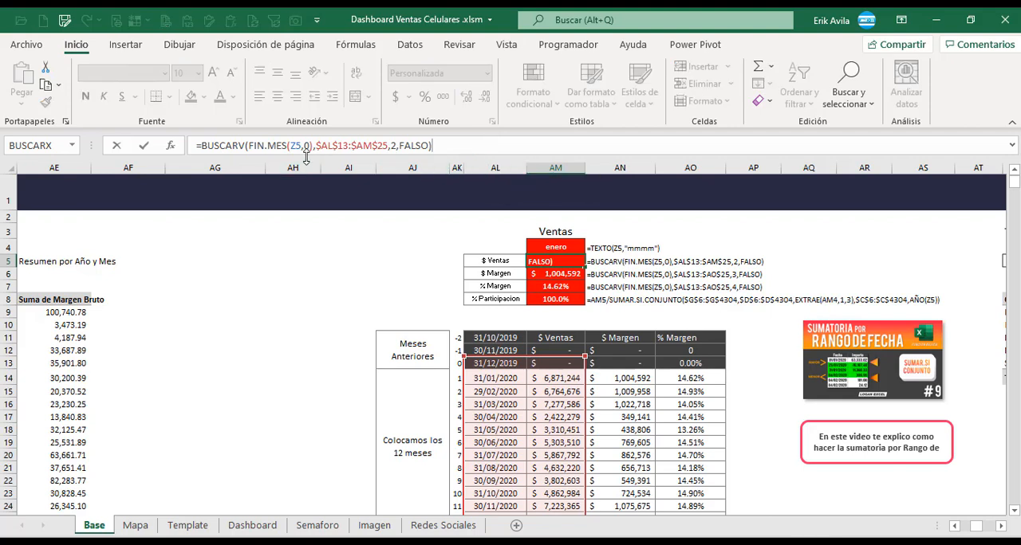
{"action": "key", "text": "Escape"}
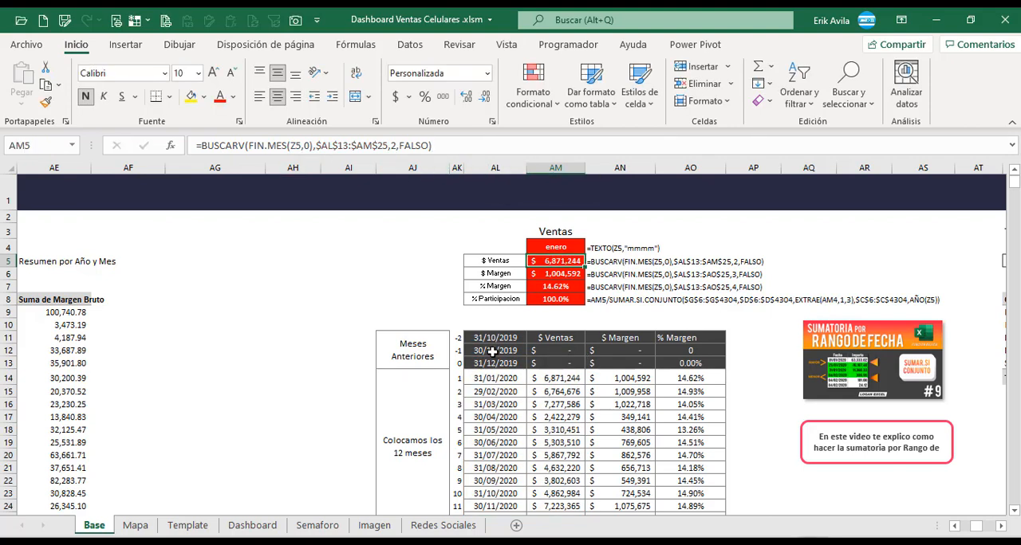
Trace the SUMAR.SI.CONJUNTO formula in AM14 of the 12-month table back to the date and sales columns of Tabla Ventas 2.
{"action": "scroll", "coordinate": [550, 319], "scroll_direction": "down", "scroll_amount": 1}
{"action": "left_click", "coordinate": [556, 314]}
{"action": "key", "text": "F2"}
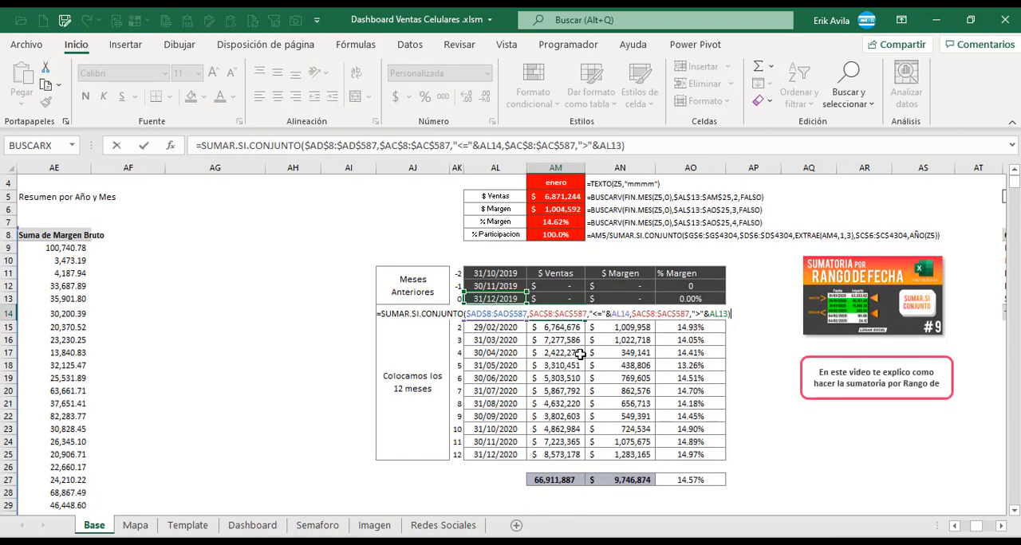
{"action": "left_click_drag", "start_coordinate": [986, 531], "coordinate": [978, 531]}
{"action": "scroll", "coordinate": [577, 321], "scroll_direction": "down", "scroll_amount": 5}
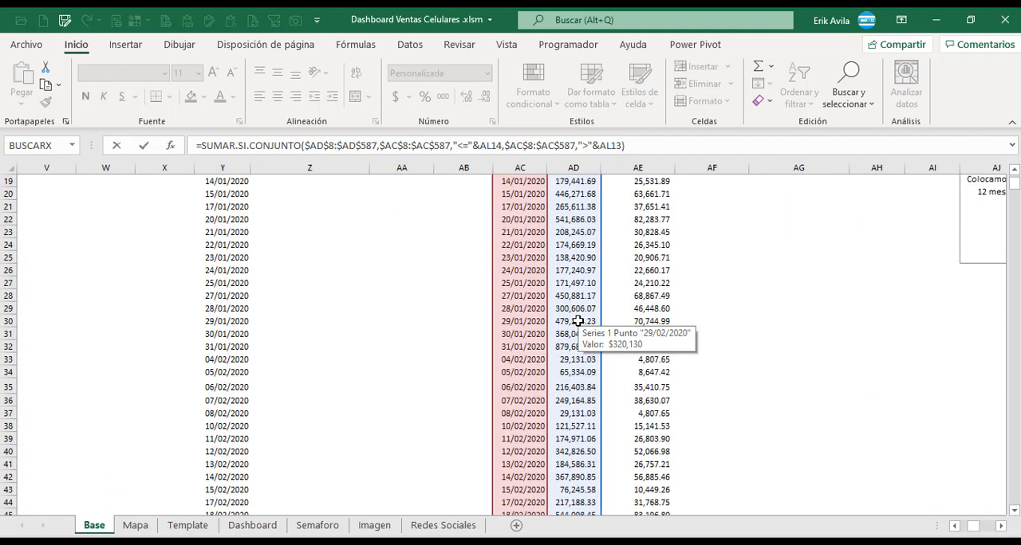
{"action": "scroll", "coordinate": [579, 319], "scroll_direction": "down", "scroll_amount": 8}
{"action": "scroll", "coordinate": [579, 319], "scroll_direction": "up", "scroll_amount": 14}
{"action": "left_click", "coordinate": [1002, 527]}
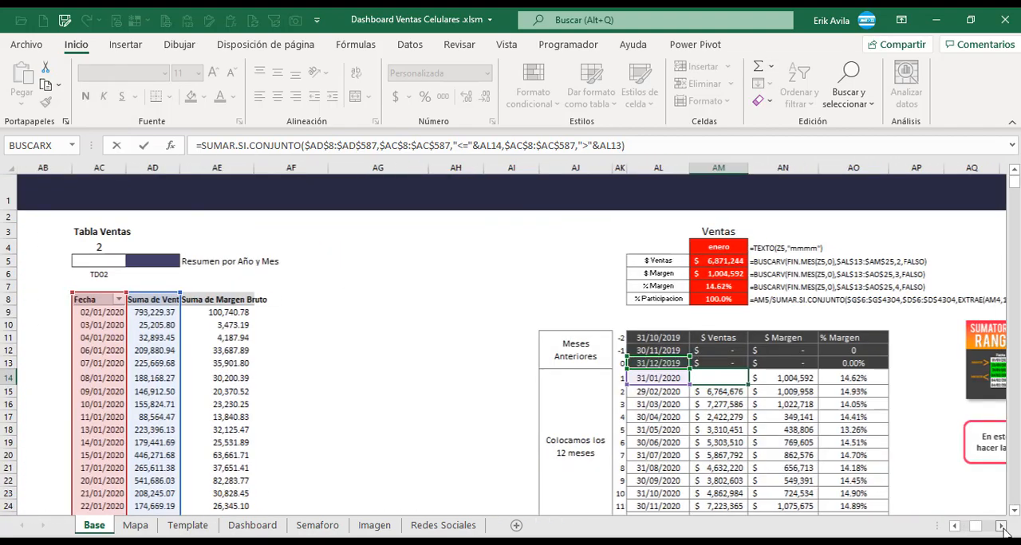
{"action": "left_click", "coordinate": [1002, 528]}
{"action": "key", "text": "Escape"}
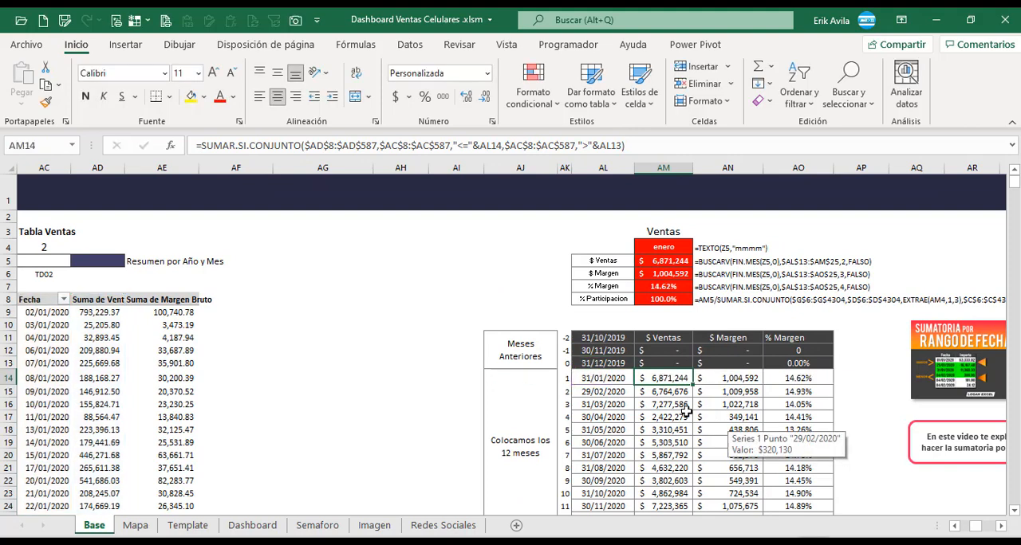
Compare the SUMAR.SI.CONJUNTO formulas in cells AN14, AM14 and AM16 of the 12-month table.
{"action": "left_click", "coordinate": [1003, 528]}
{"action": "left_click", "coordinate": [1003, 528]}
{"action": "left_click", "coordinate": [1002, 528]}
{"action": "left_click", "coordinate": [535, 378]}
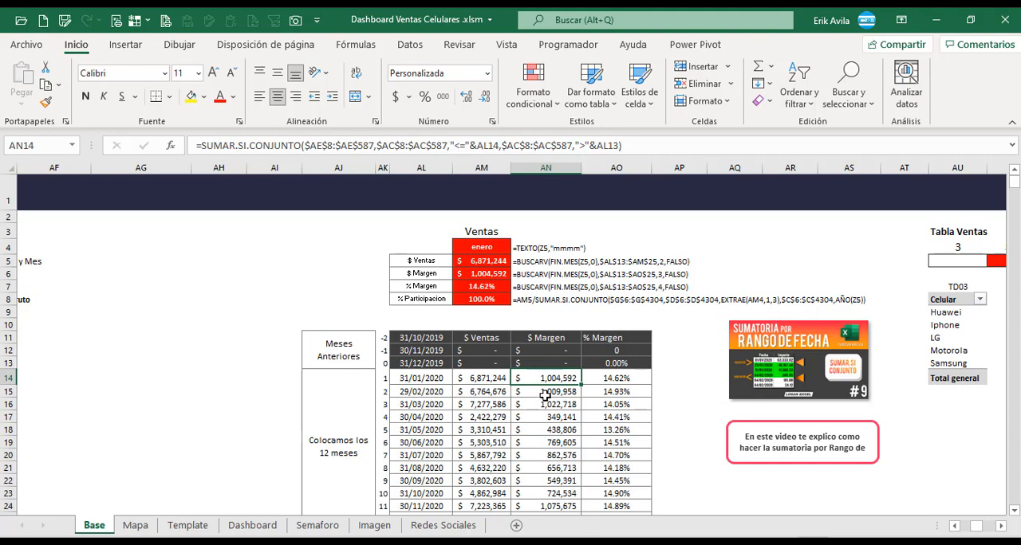
{"action": "scroll", "coordinate": [677, 356], "scroll_direction": "down", "scroll_amount": 1}
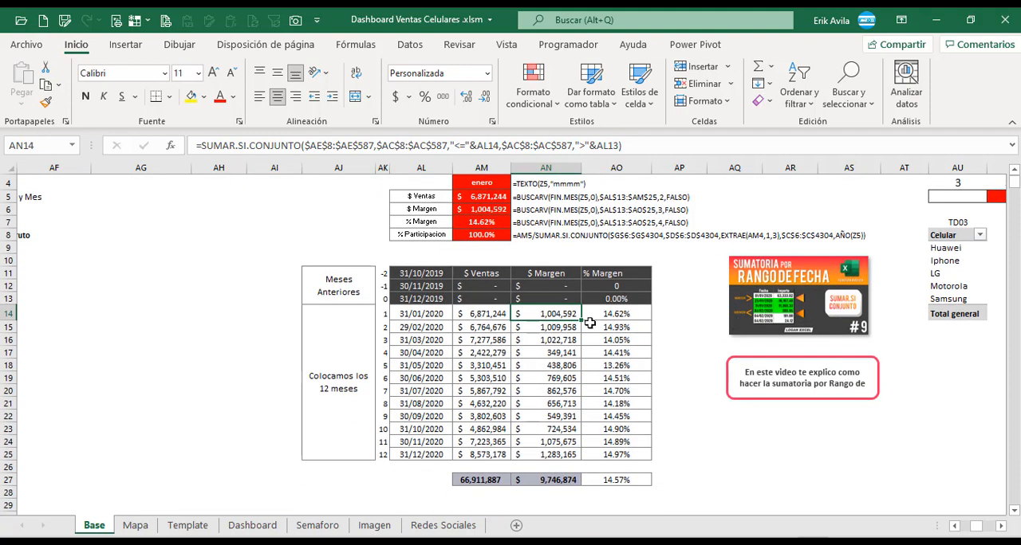
{"action": "left_click", "coordinate": [504, 313]}
{"action": "left_click", "coordinate": [659, 147]}
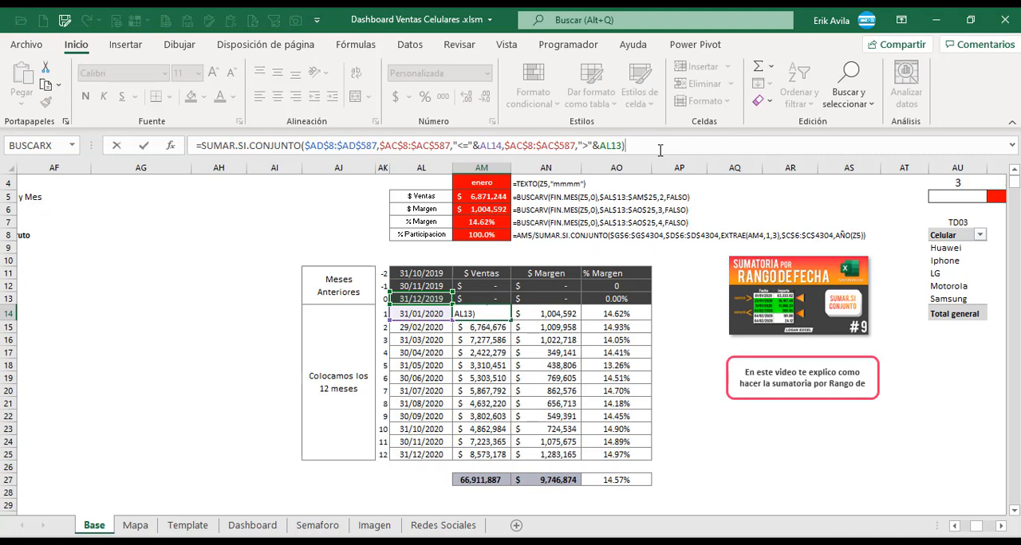
{"action": "key", "text": "Escape"}
{"action": "double_click", "coordinate": [498, 342]}
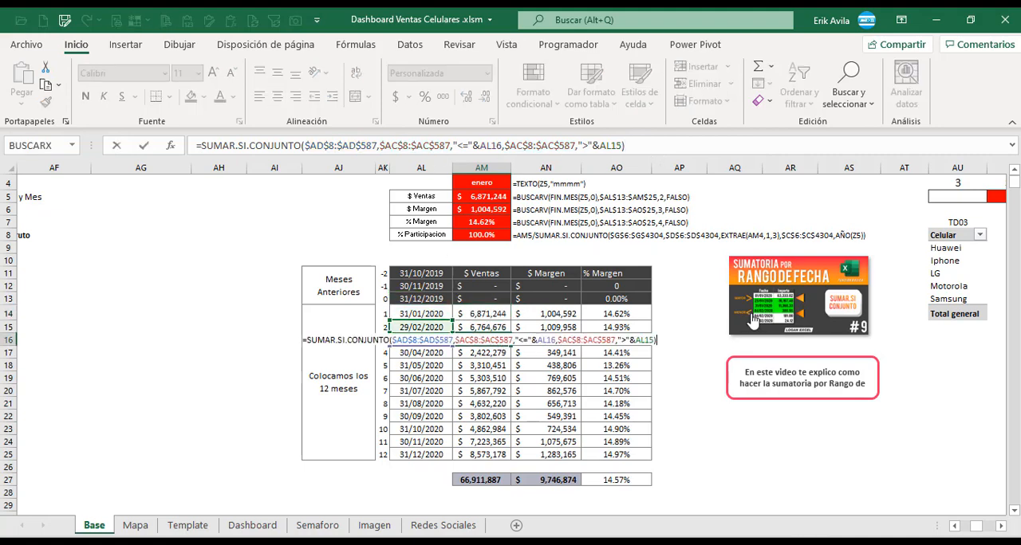
{"action": "key", "text": "Escape"}
Link the Importe Ventas value on the Dashboard sheet to the $ Ventas cell AM5 in Base.
{"action": "scroll", "coordinate": [778, 321], "scroll_direction": "up", "scroll_amount": 1}
{"action": "left_click", "coordinate": [538, 263]}
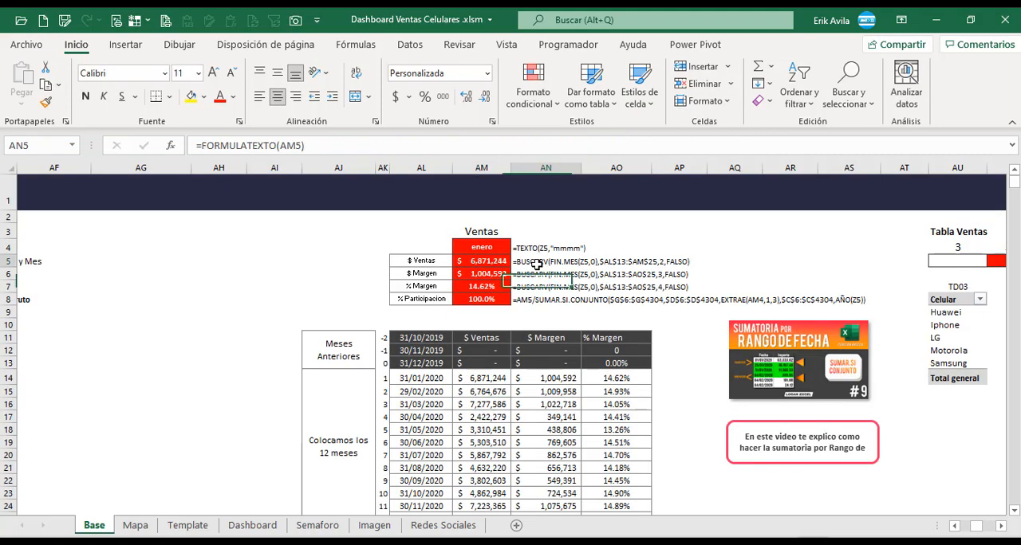
{"action": "left_click", "coordinate": [495, 262]}
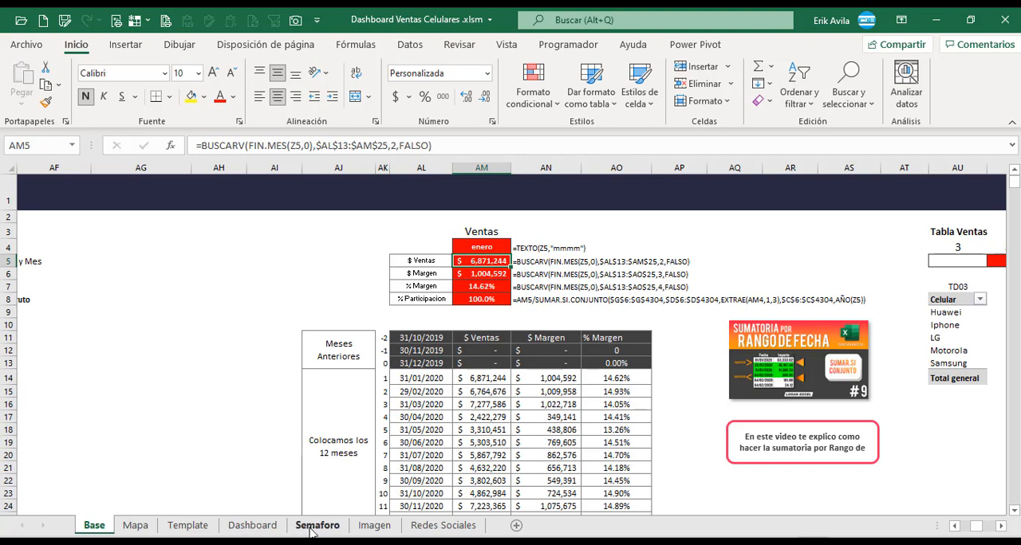
{"action": "left_click", "coordinate": [252, 525]}
{"action": "left_click", "coordinate": [626, 267]}
{"action": "type", "text": "+"}
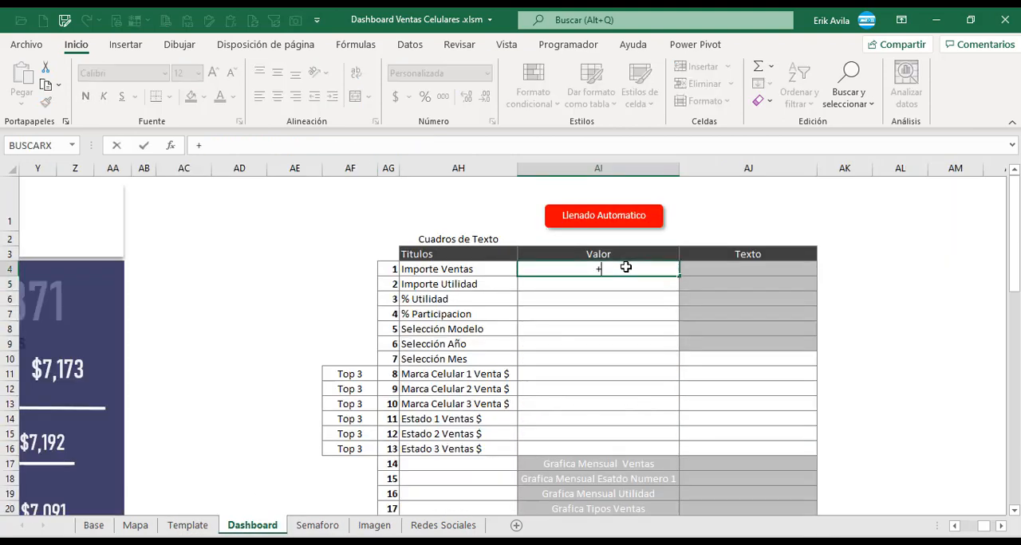
{"action": "left_click", "coordinate": [94, 525]}
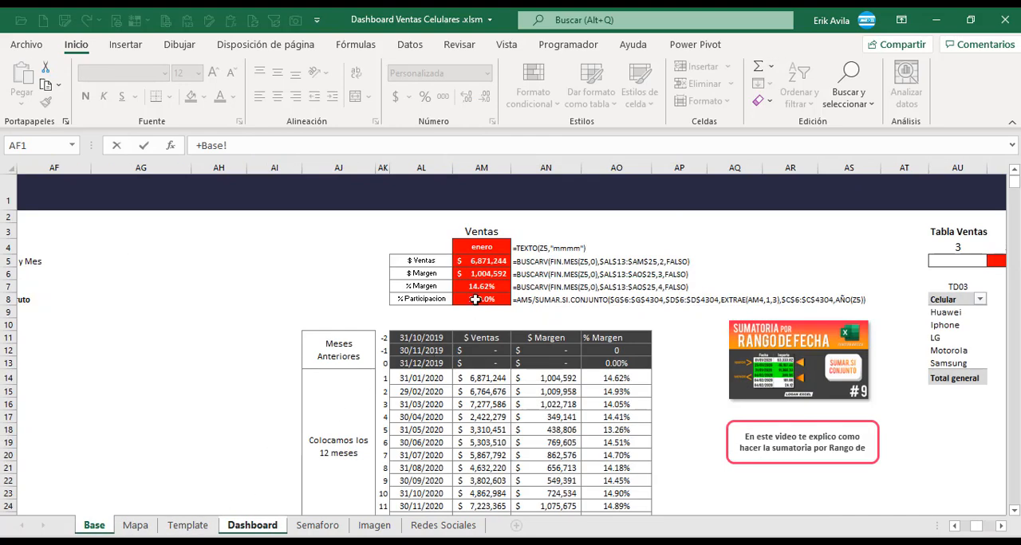
{"action": "left_click", "coordinate": [480, 261]}
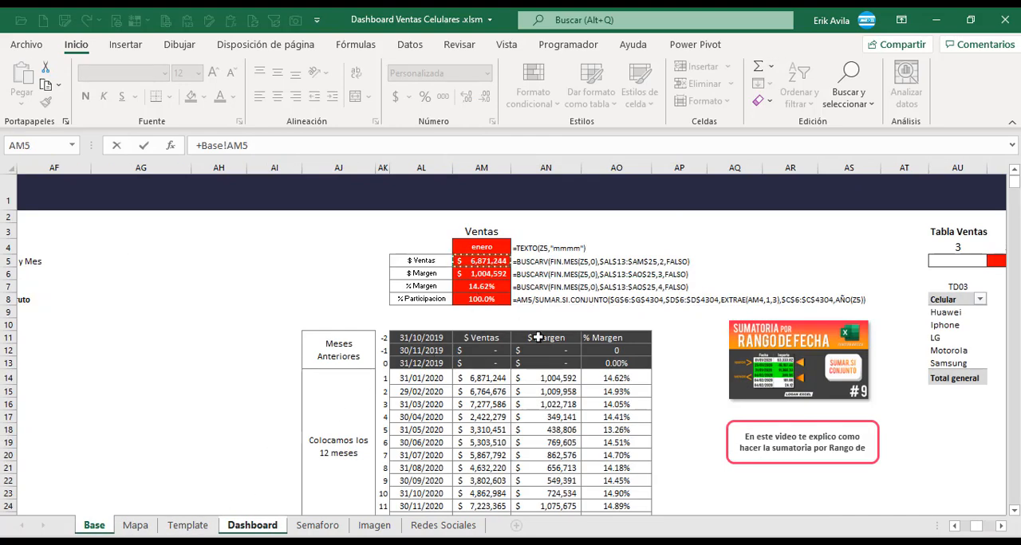
{"action": "key", "text": "Return"}
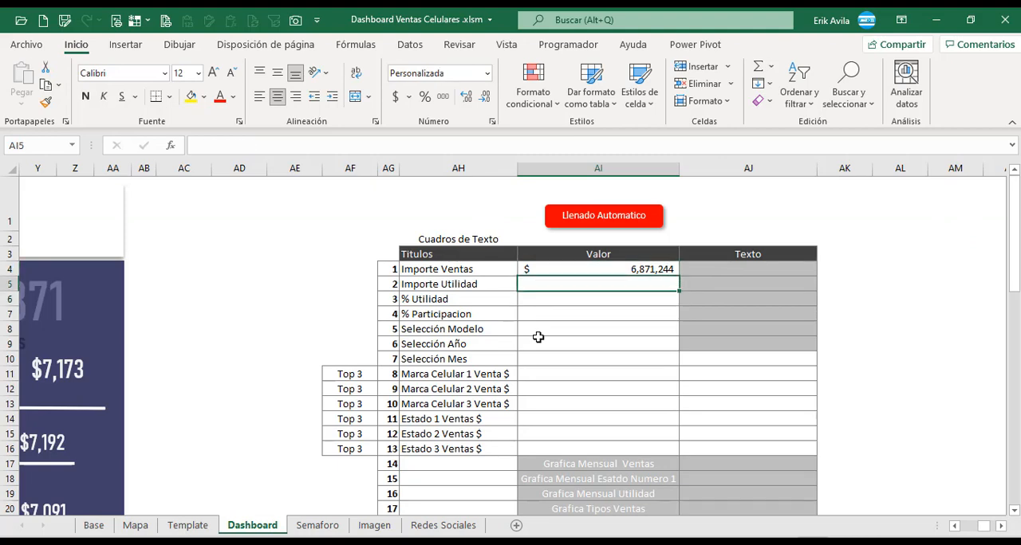
Link the Importe Utilidad value on the Dashboard sheet to the $ Margen cell AM6 in Base.
{"action": "type", "text": "+"}
{"action": "left_click", "coordinate": [98, 527]}
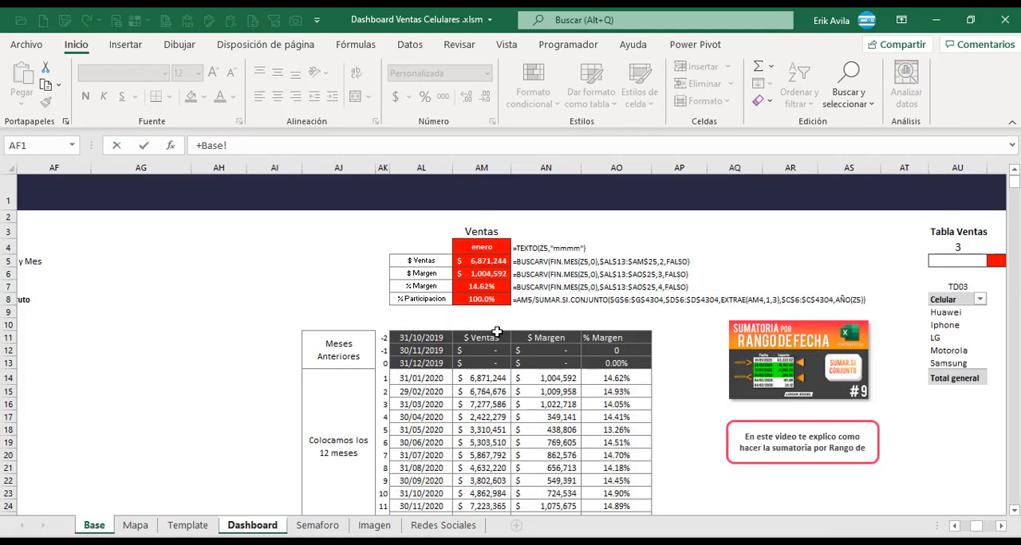
{"action": "left_click", "coordinate": [489, 277]}
{"action": "key", "text": "Return"}
Link the % Utilidad value on the Dashboard sheet to the % Margen cell AM7 in Base.
{"action": "type", "text": "+"}
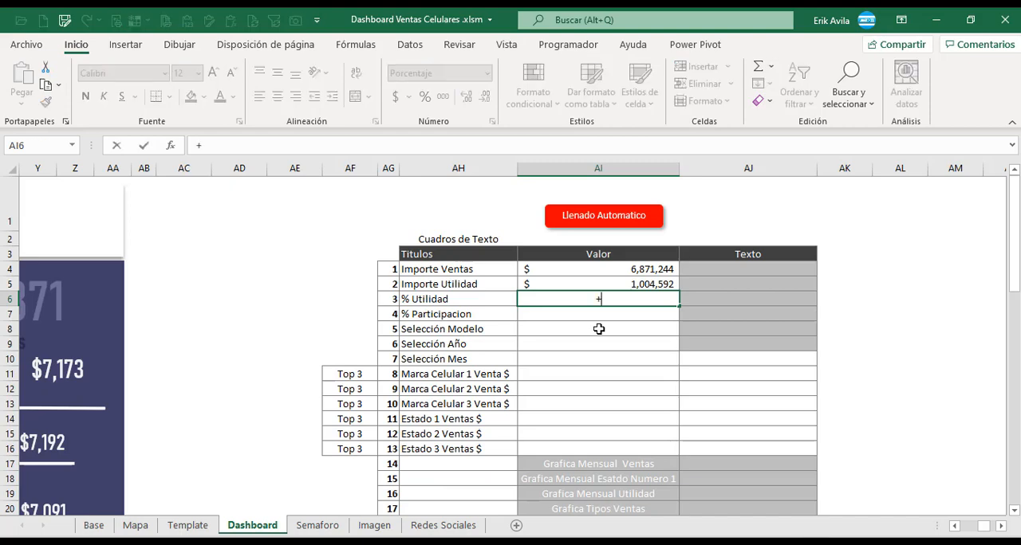
{"action": "left_click", "coordinate": [93, 526]}
{"action": "left_click", "coordinate": [489, 285]}
{"action": "key", "text": "Return"}
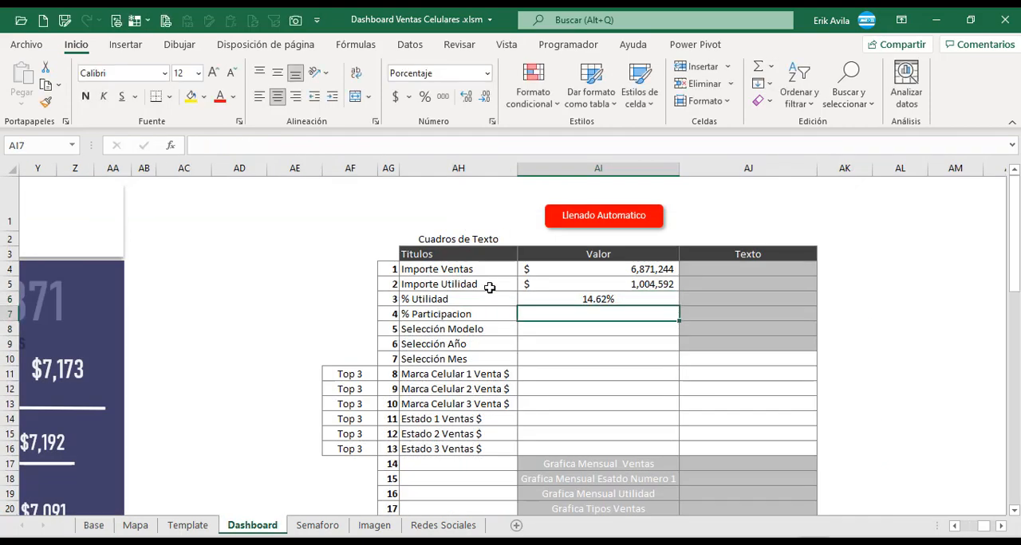
Link the % Participacion value on the Dashboard sheet to the % Participacion cell AM8 in Base.
{"action": "type", "text": "+"}
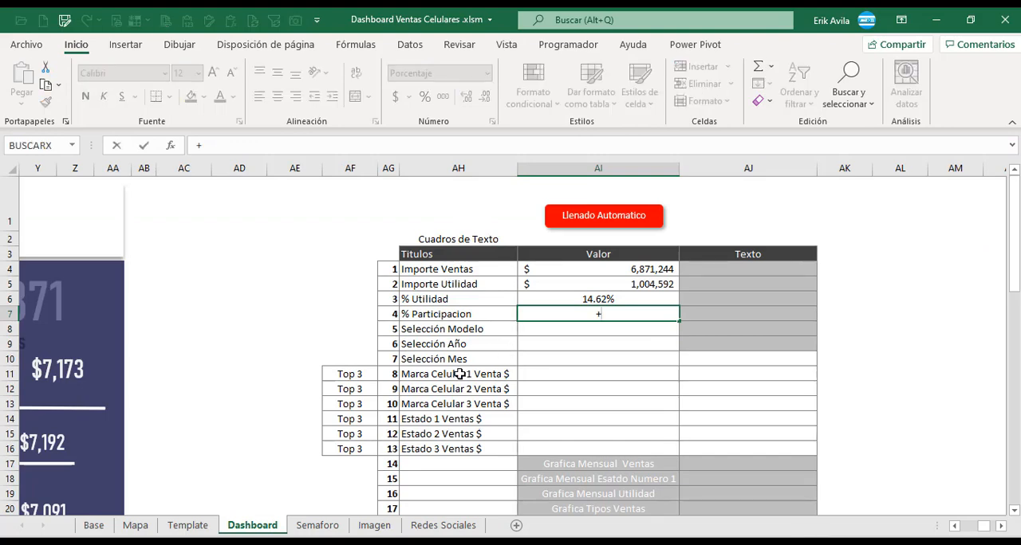
{"action": "left_click", "coordinate": [94, 526]}
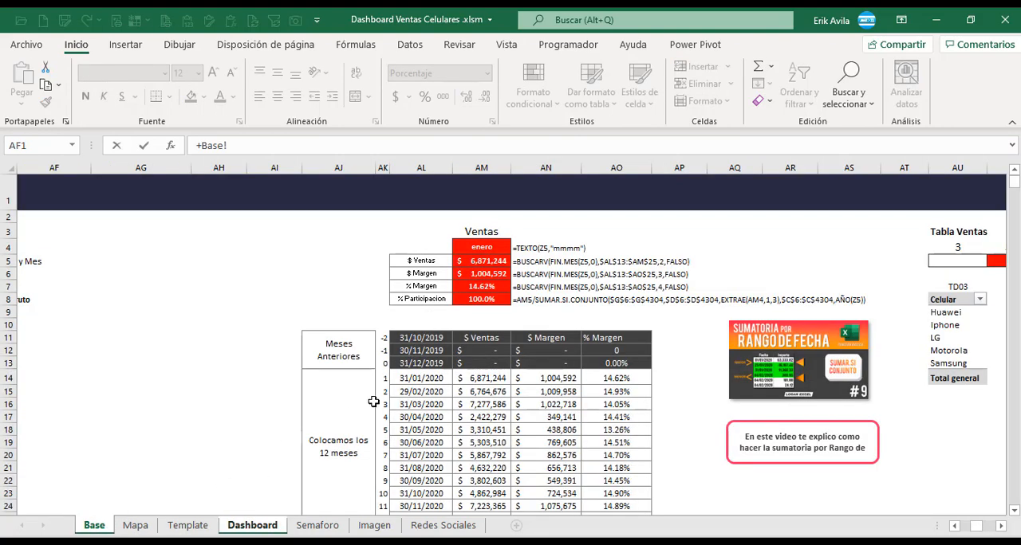
{"action": "left_click", "coordinate": [475, 301]}
{"action": "key", "text": "Return"}
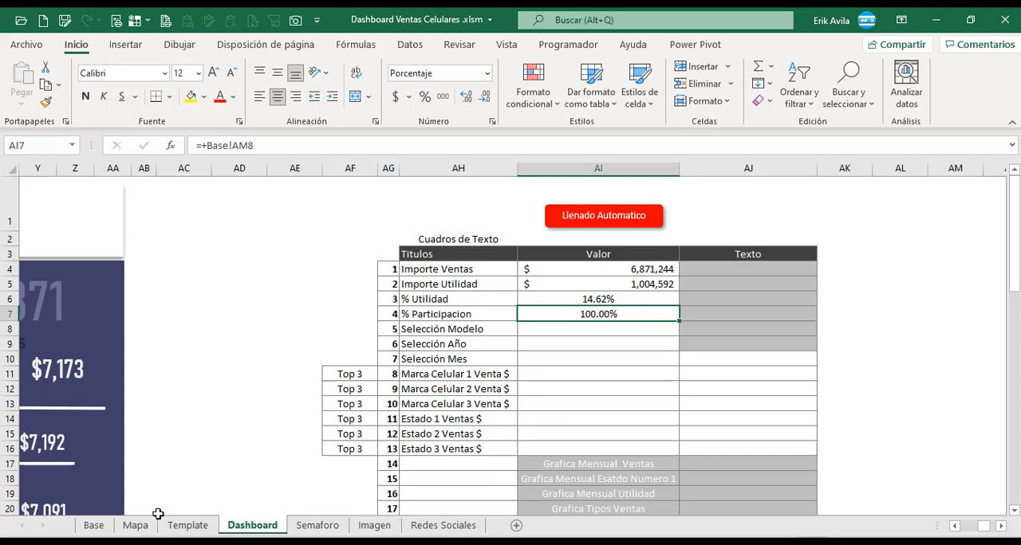
Trace the % Participacion formula in Base cell AM8 back to the Año, Mes and Venta columns of the Base de Datos table.
{"action": "left_click", "coordinate": [93, 525]}
{"action": "left_click", "coordinate": [516, 301]}
{"action": "left_click", "coordinate": [480, 300]}
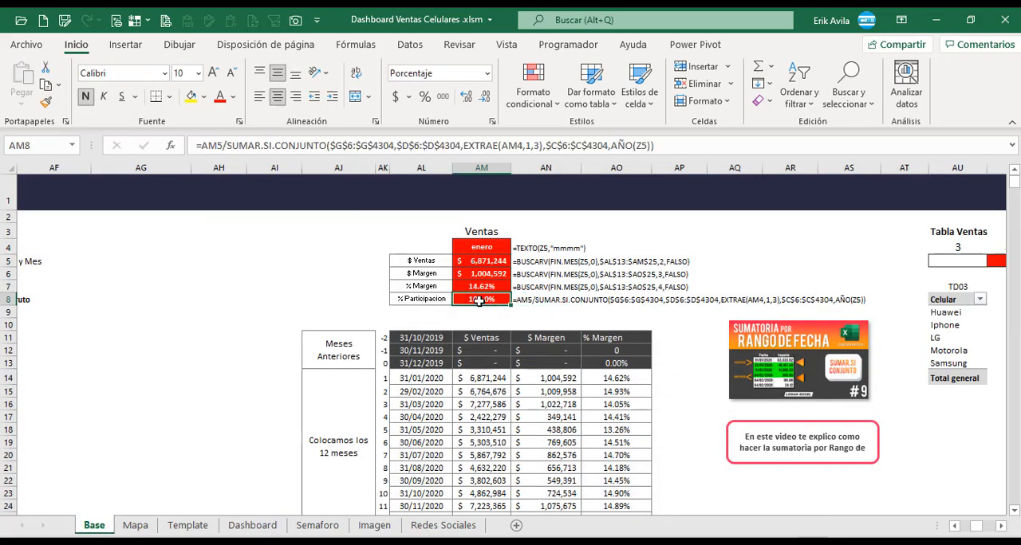
{"action": "left_click", "coordinate": [226, 146]}
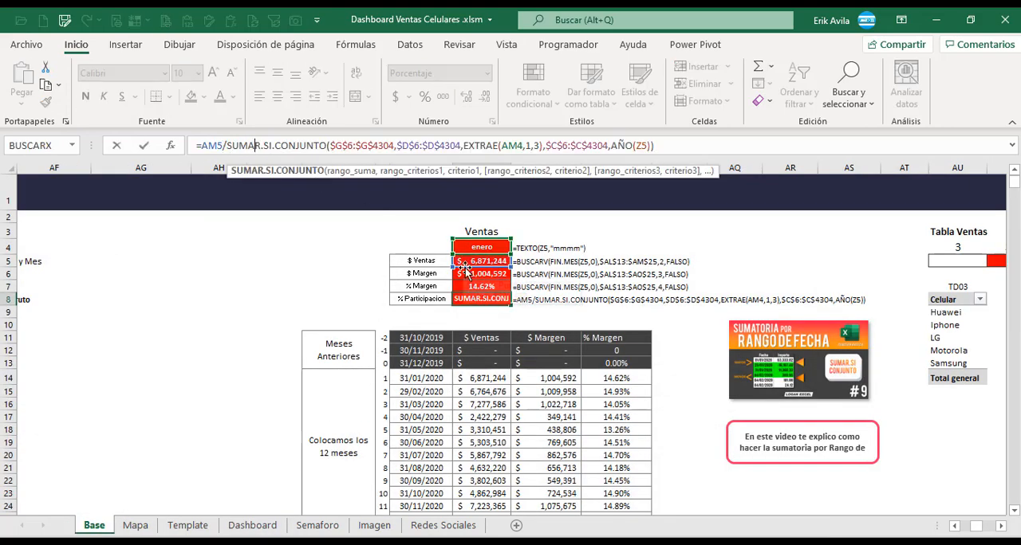
{"action": "left_click_drag", "start_coordinate": [241, 146], "coordinate": [662, 147]}
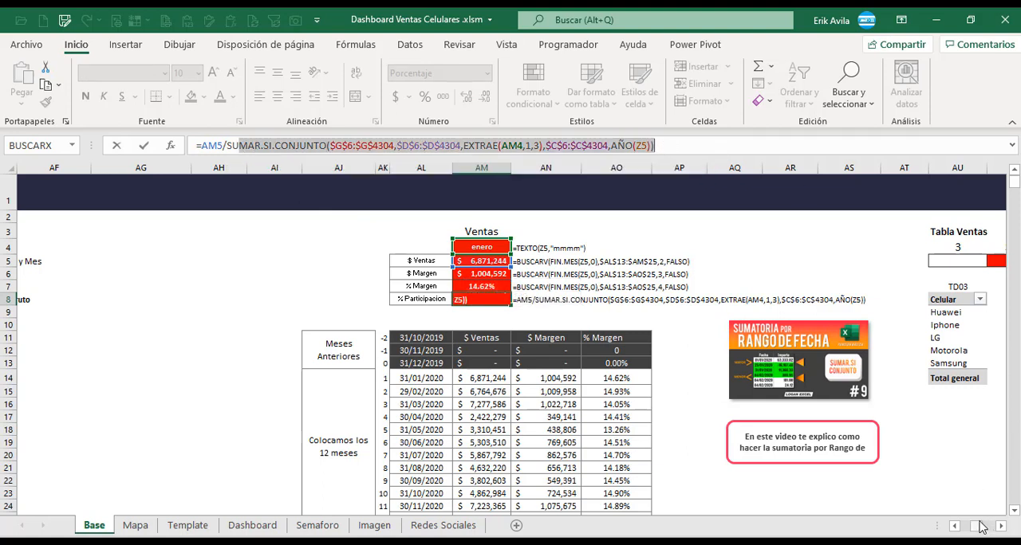
{"action": "left_click_drag", "start_coordinate": [977, 526], "coordinate": [963, 526]}
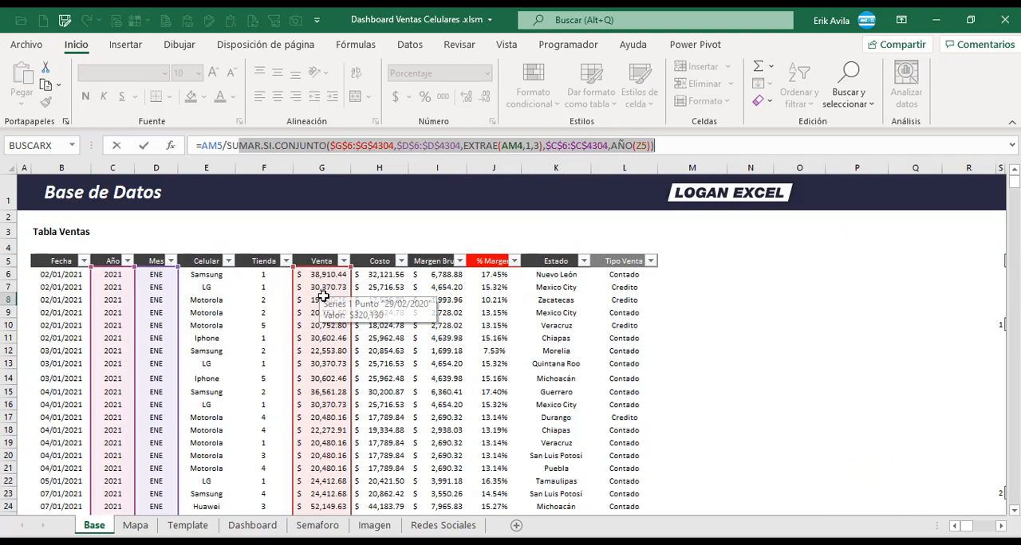
{"action": "key", "text": "Escape"}
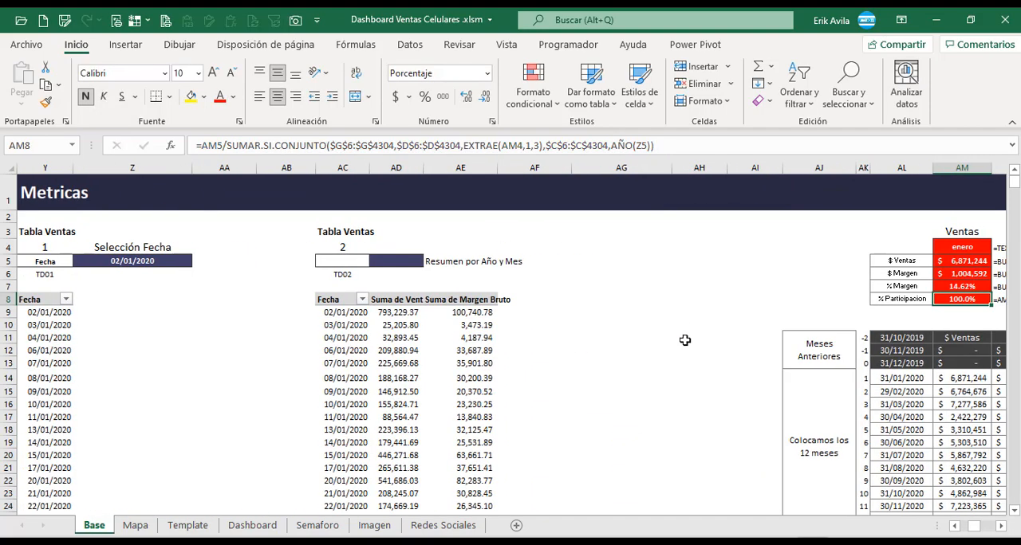
{"action": "left_click", "coordinate": [1001, 528]}
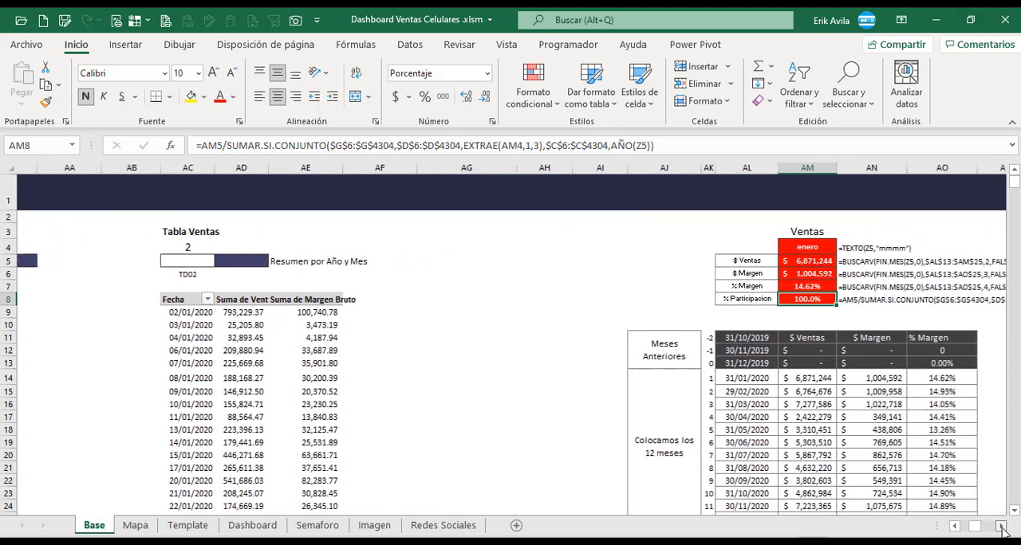
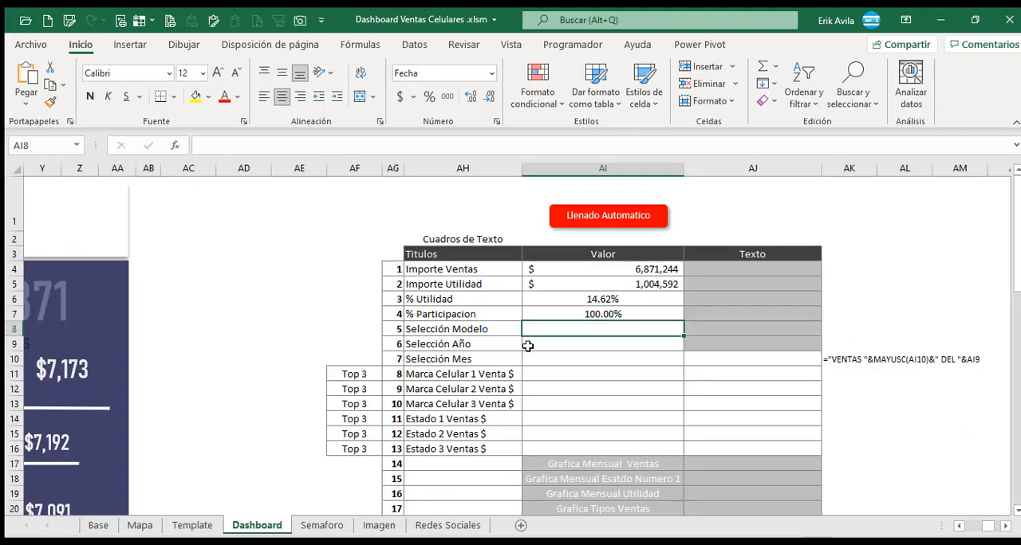
Link the Selección Modelo value on the Dashboard sheet to the Selección Celular cell AV5 in Base.
{"action": "left_click", "coordinate": [569, 341]}
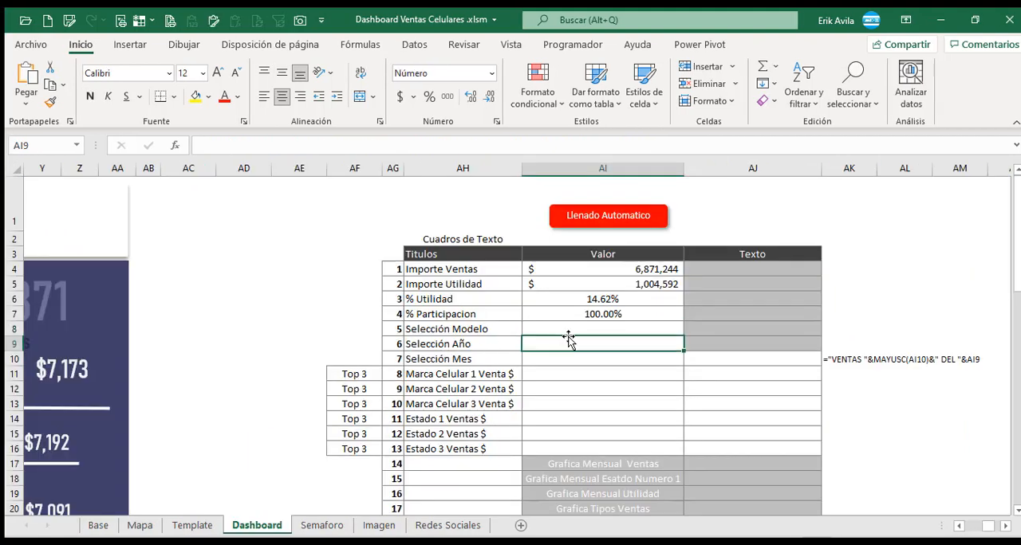
{"action": "left_click", "coordinate": [569, 329]}
{"action": "type", "text": "+"}
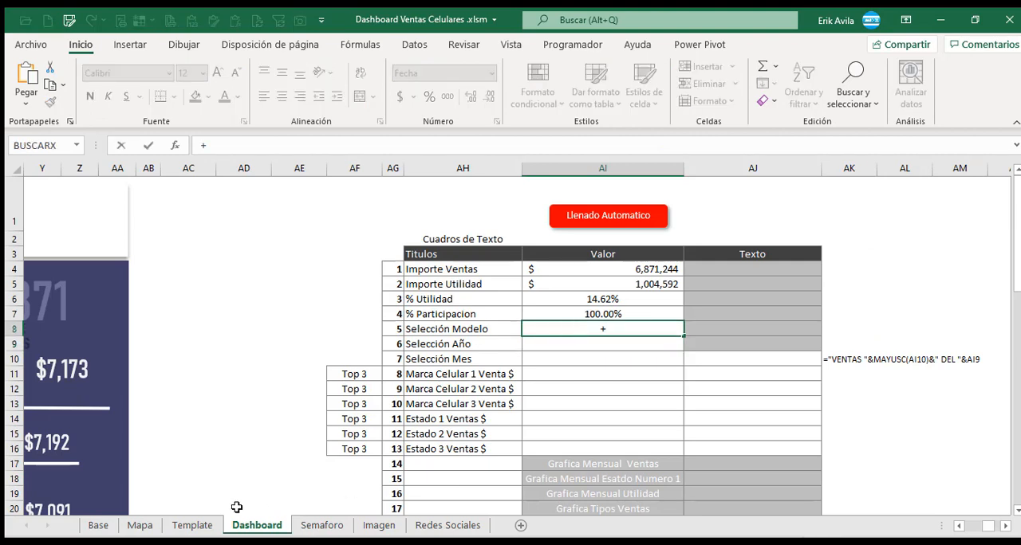
{"action": "left_click", "coordinate": [98, 526]}
{"action": "left_click", "coordinate": [239, 261]}
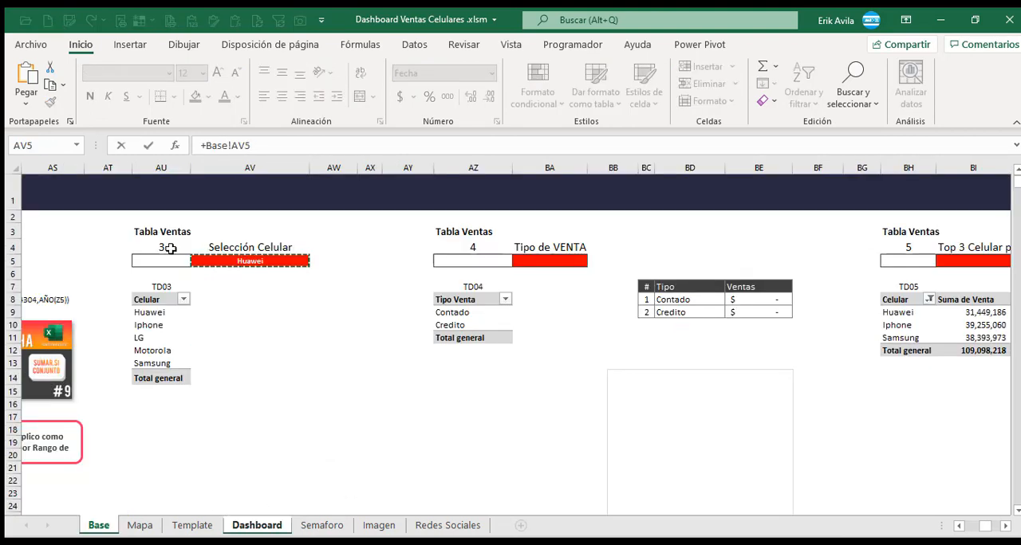
{"action": "left_click", "coordinate": [273, 287]}
{"action": "left_click", "coordinate": [266, 260]}
{"action": "key", "text": "Return"}
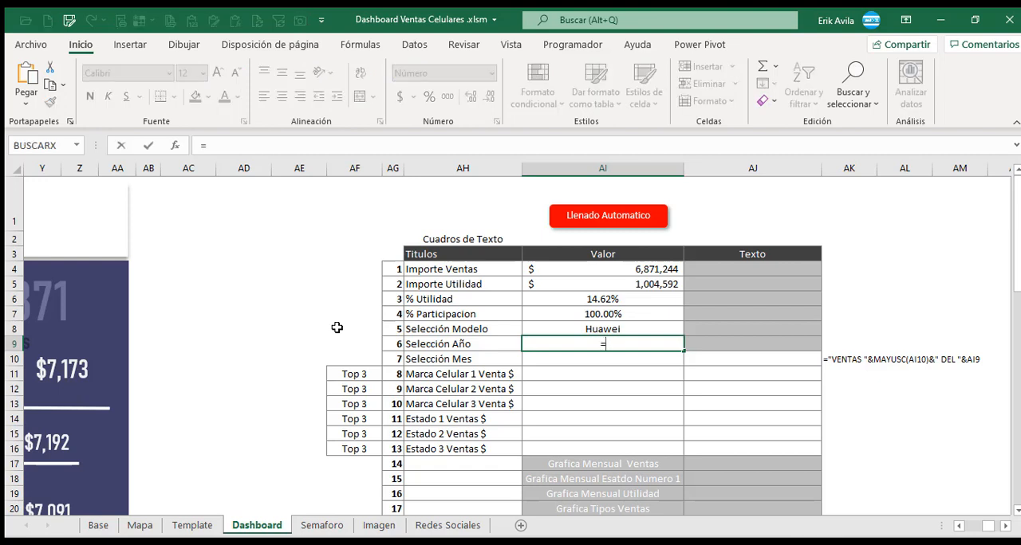
Fill the Selección Año value with the AÑO function applied to the Selección Fecha cell Z5 in Base.
{"action": "type", "text": "año("}
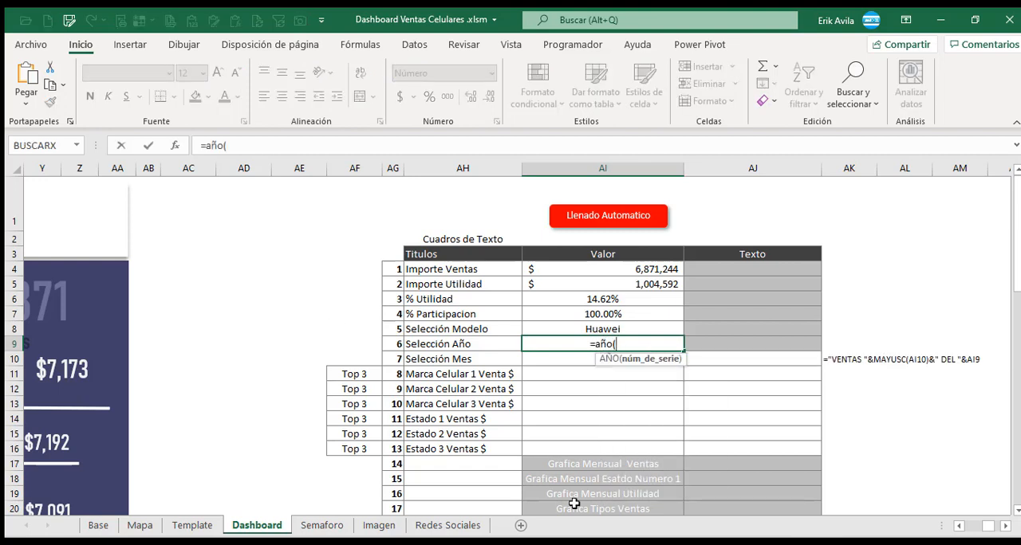
{"action": "left_click", "coordinate": [98, 526]}
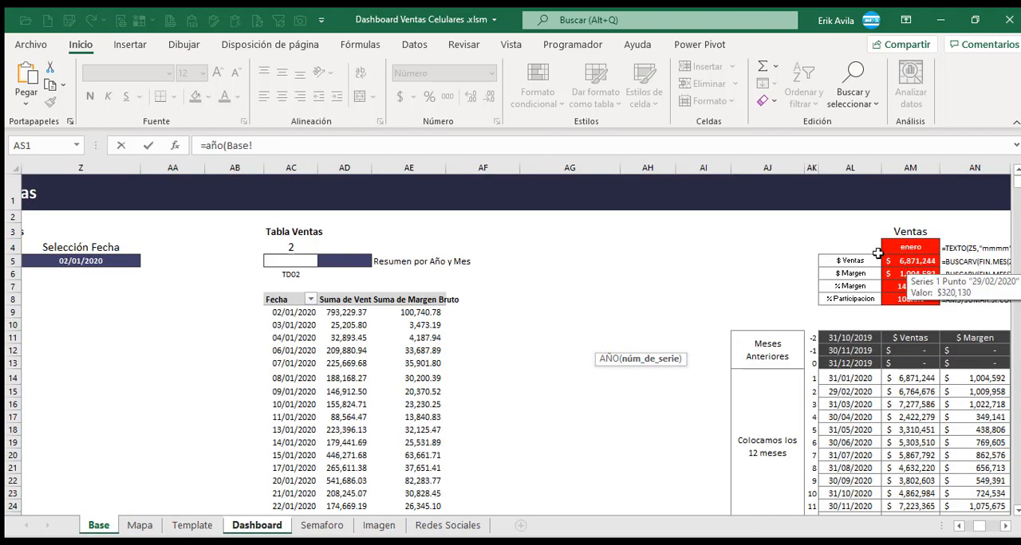
{"action": "left_click", "coordinate": [108, 263]}
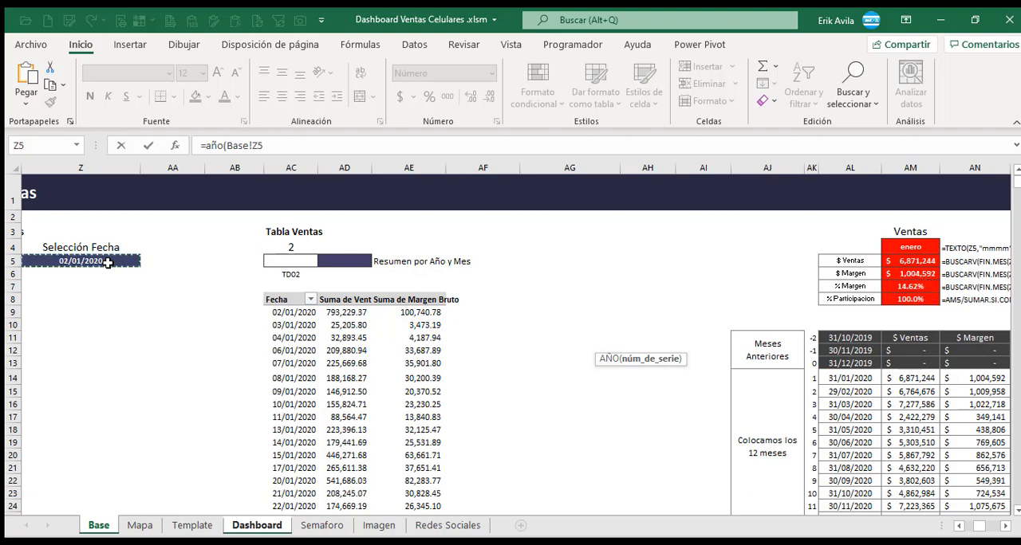
{"action": "type", "text": ")"}
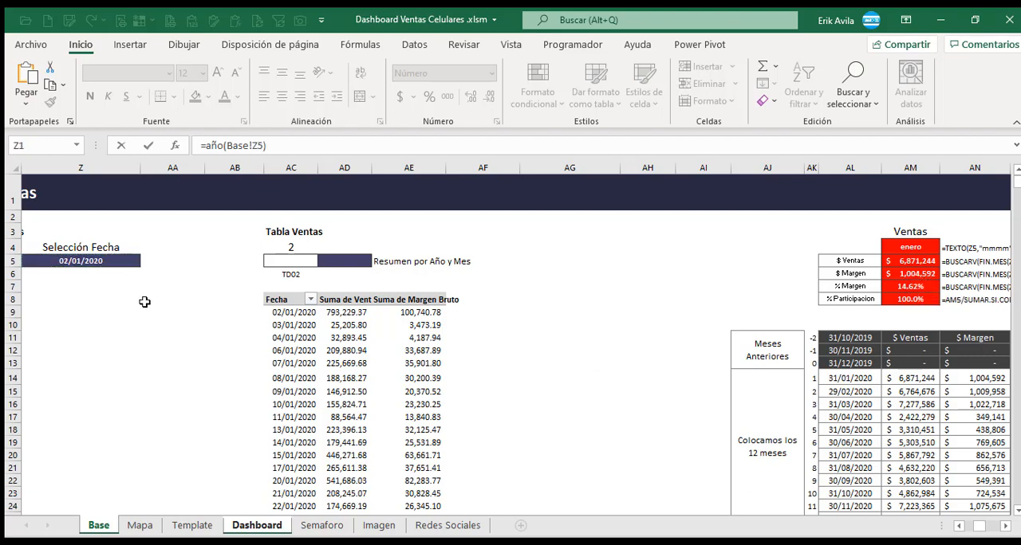
{"action": "key", "text": "Return"}
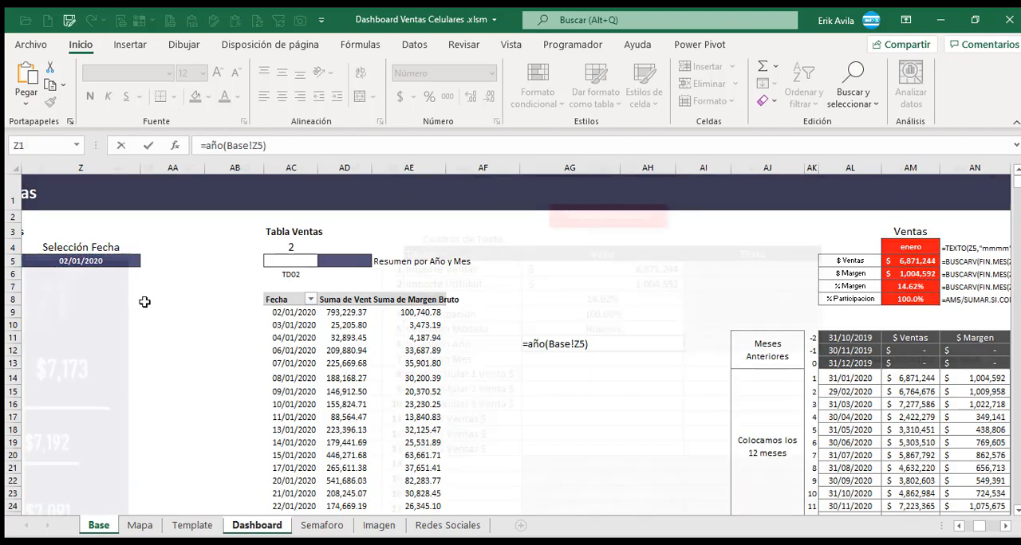
{"action": "key", "text": "Up"}
{"action": "key", "text": "Down"}
{"action": "key", "text": "Up"}
{"action": "key", "text": "Down"}
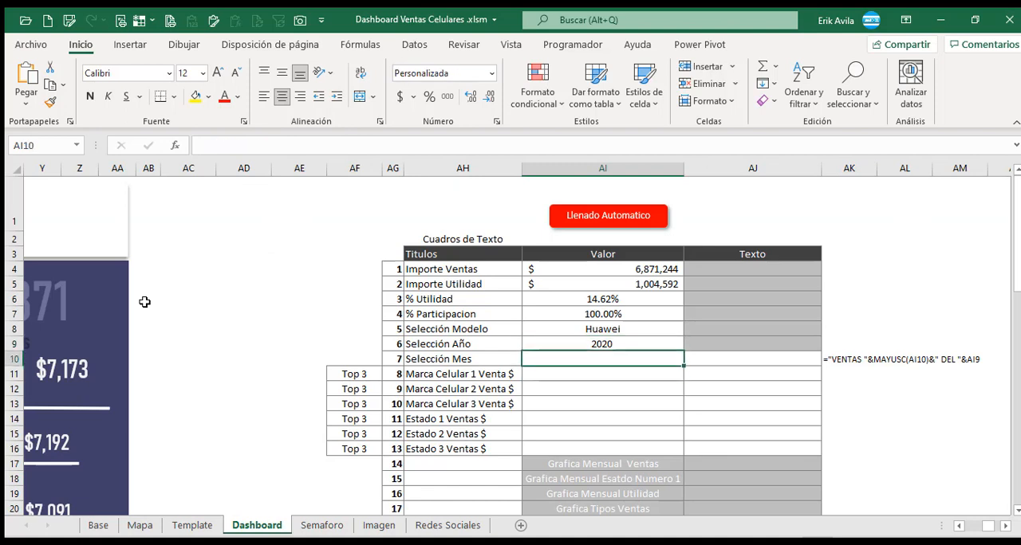
{"action": "key", "text": "Up"}
{"action": "key", "text": "Up"}
{"action": "key", "text": "Down"}
{"action": "key", "text": "Down"}
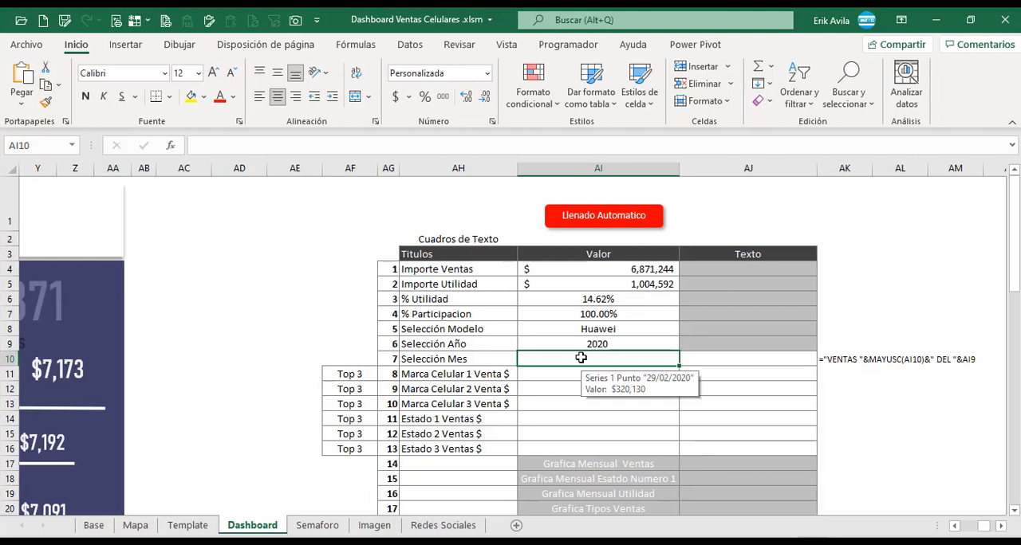
Fill the Selección Mes value with the TEXTO function on Base cell Z5, using the format "mmmm".
{"action": "type", "text": "="}
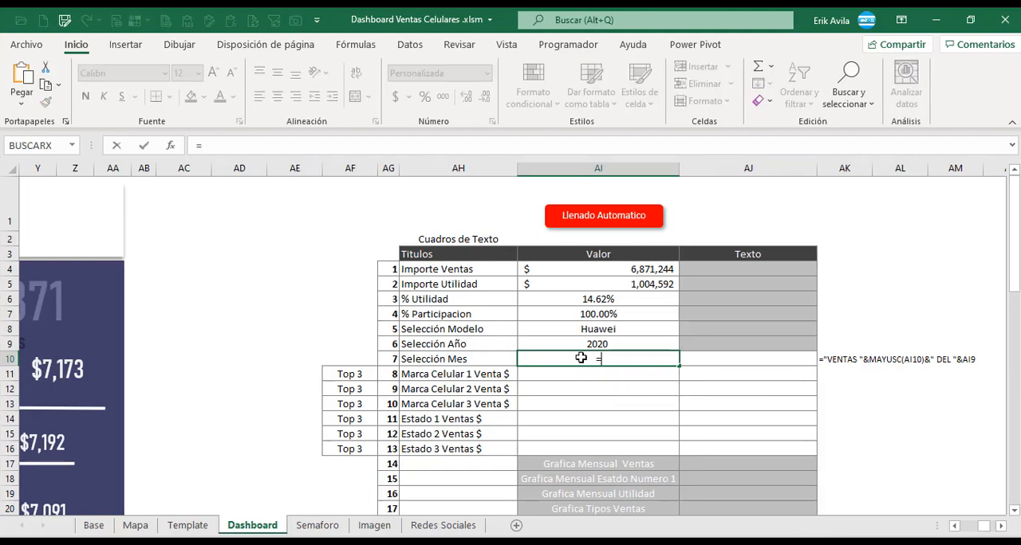
{"action": "type", "text": "tex"}
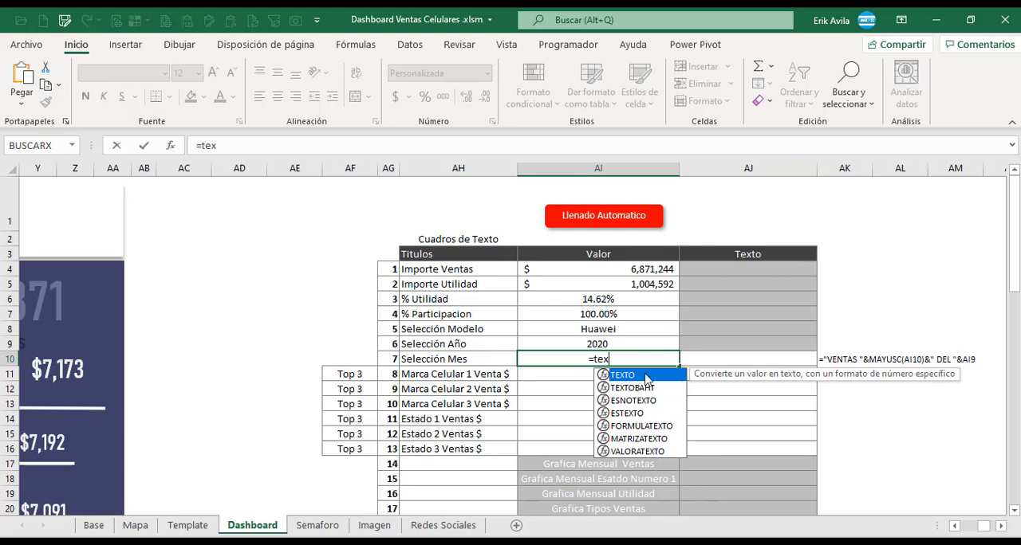
{"action": "double_click", "coordinate": [646, 375]}
{"action": "left_click", "coordinate": [94, 527]}
{"action": "left_click", "coordinate": [114, 269]}
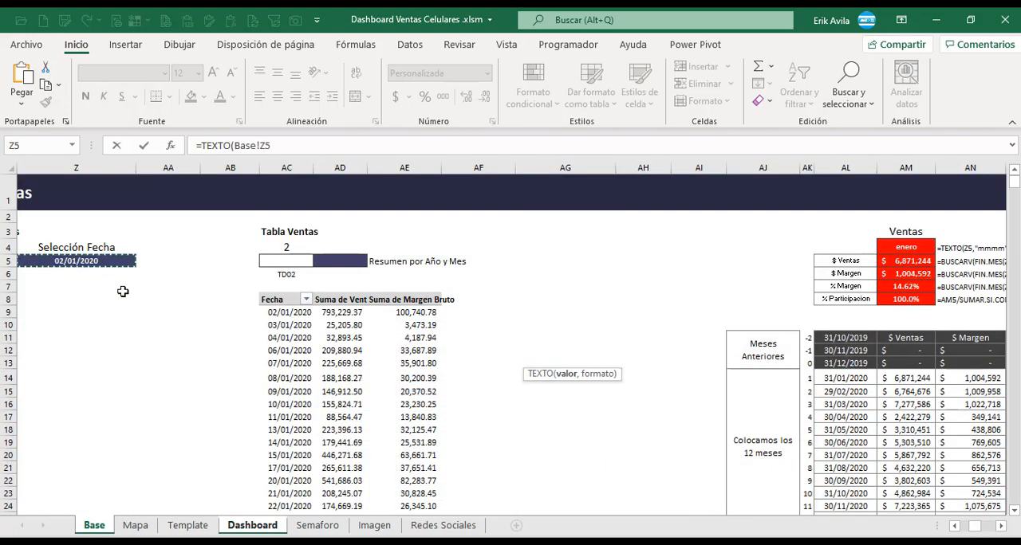
{"action": "type", "text": ",\"mmmm"}
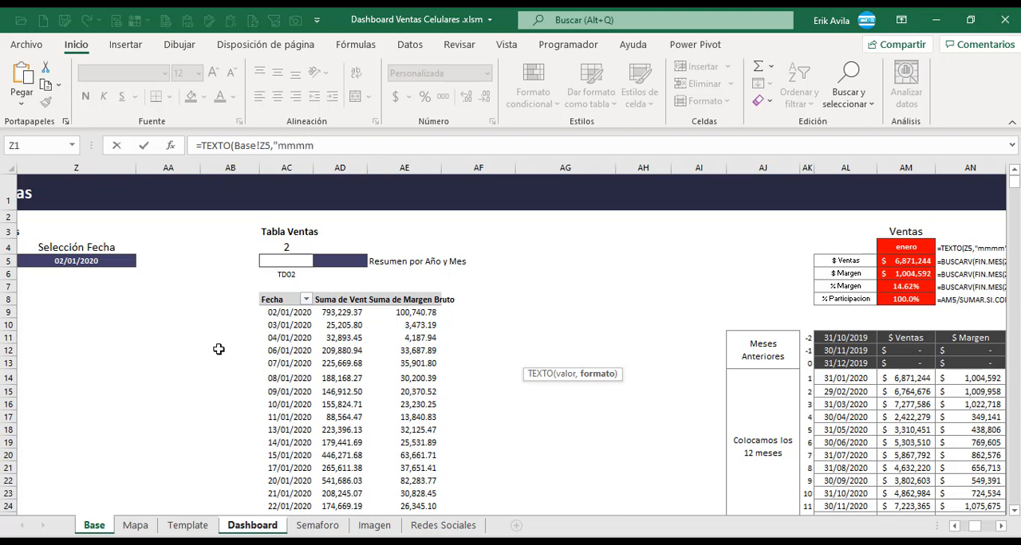
{"action": "key", "text": "Return"}
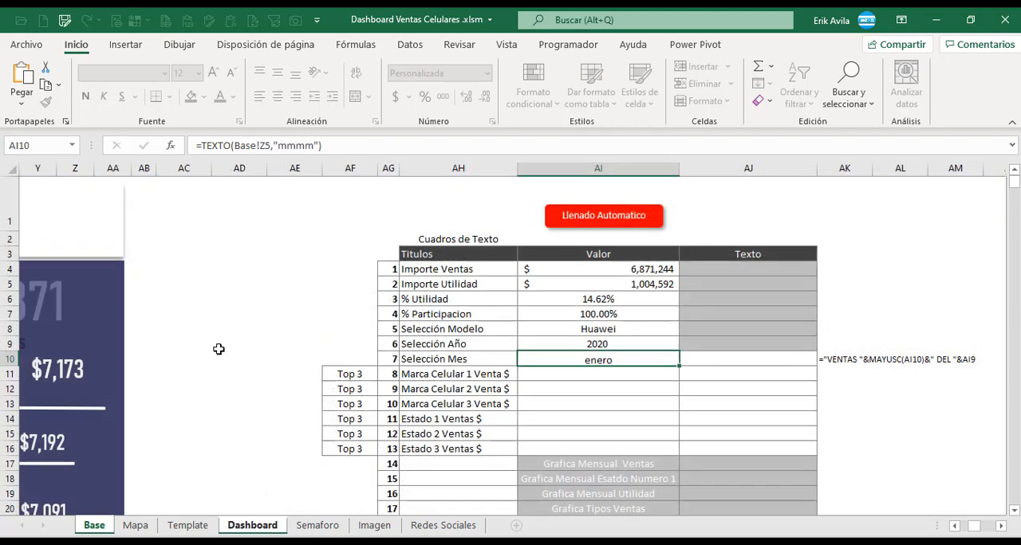
{"action": "key", "text": "Down"}
{"action": "key", "text": "Up"}
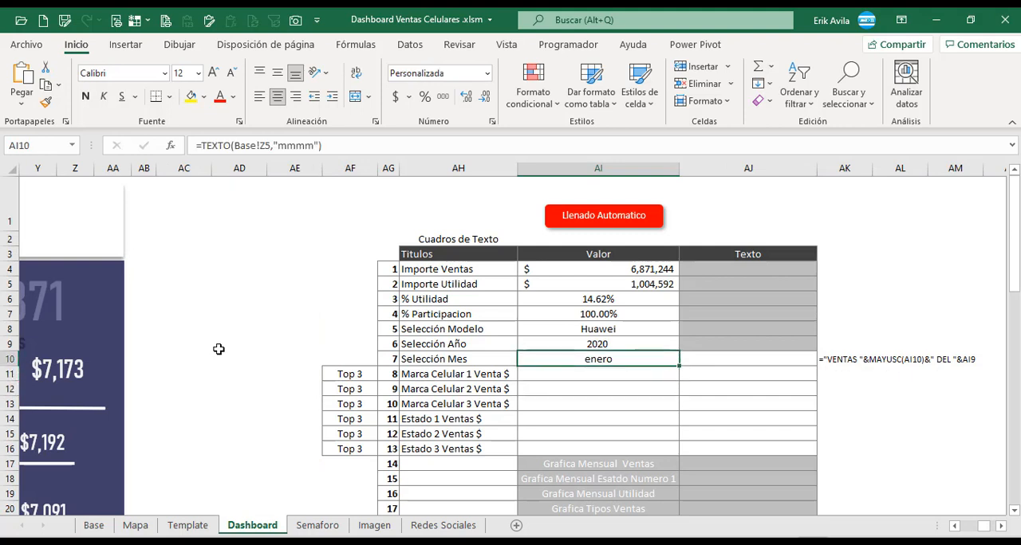
Examine the dashboard's main sales title, which the Texto cell for Selección Mes has to supply.
{"action": "left_click", "coordinate": [717, 365]}
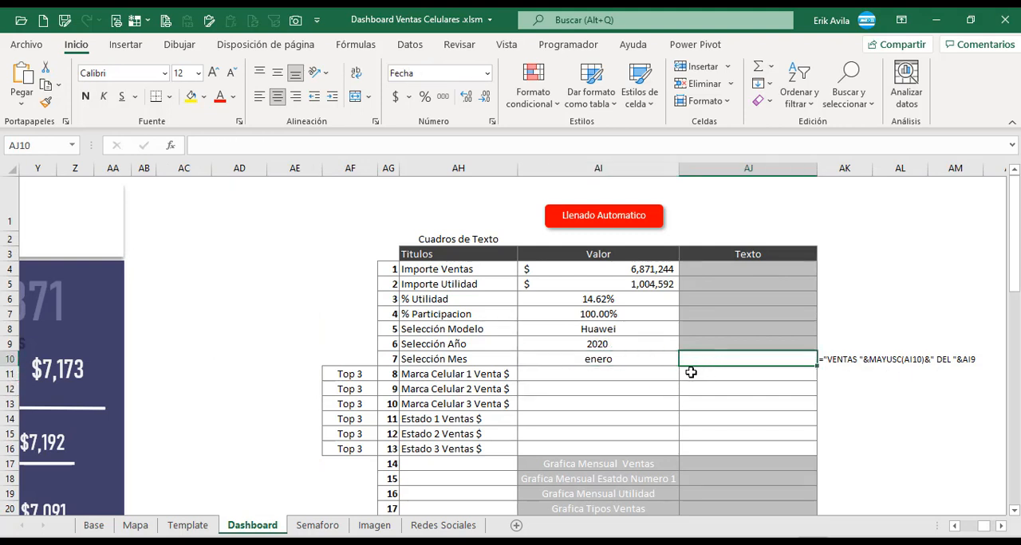
{"action": "left_click", "coordinate": [954, 526]}
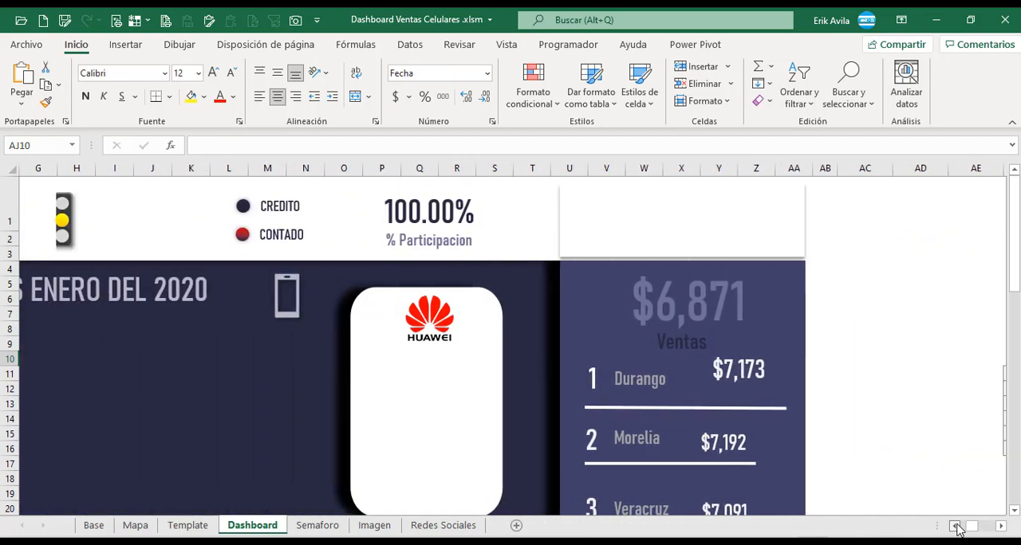
{"action": "left_click", "coordinate": [954, 526]}
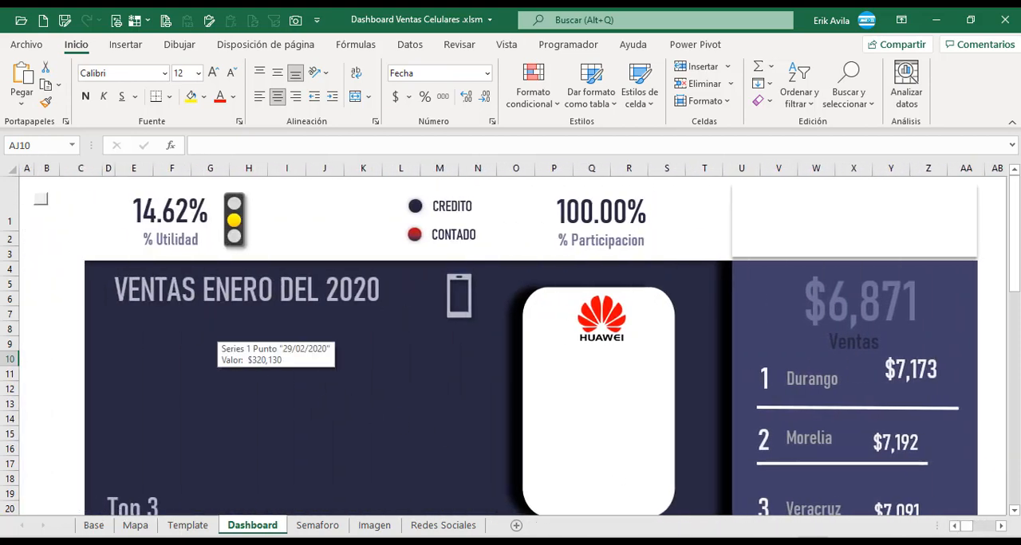
{"action": "left_click", "coordinate": [1002, 527]}
{"action": "left_click", "coordinate": [1002, 527]}
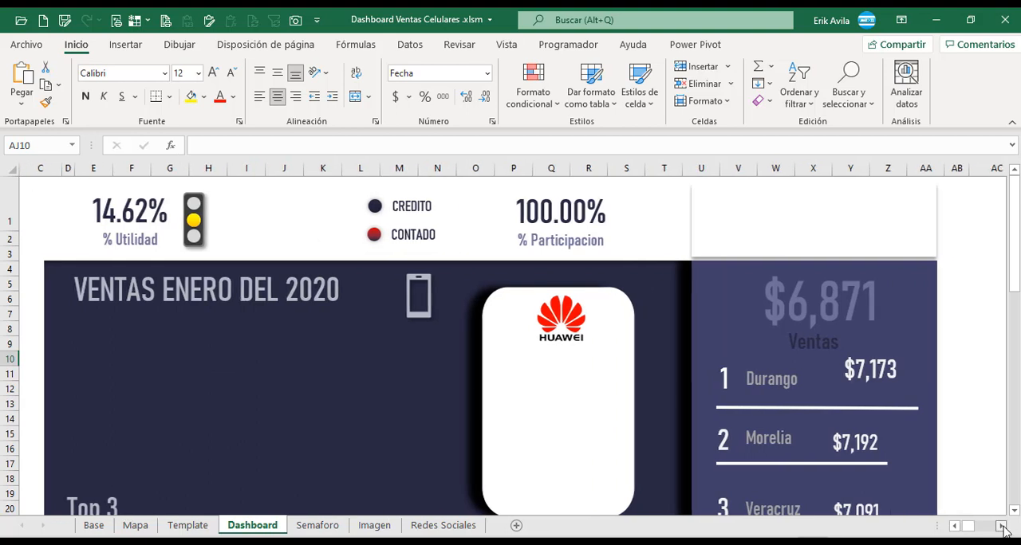
{"action": "left_click", "coordinate": [990, 527]}
{"action": "left_click", "coordinate": [738, 387]}
{"action": "left_click", "coordinate": [709, 362]}
Enter the formula ="VENTAS "&MAYUSC(AI10)&" DEL "&AI9 in the Texto cell AJ10 of the Selección Mes row.
{"action": "left_click", "coordinate": [642, 363]}
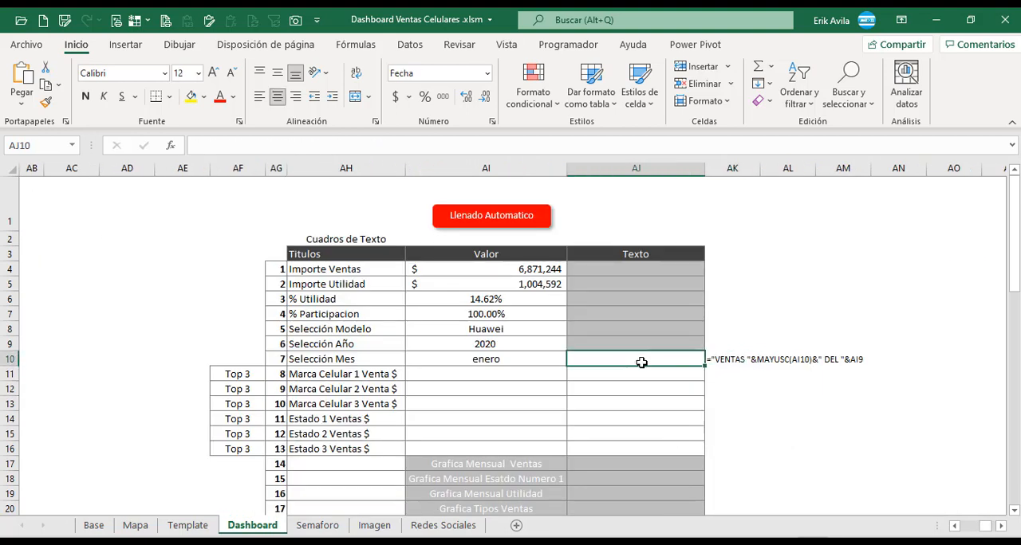
{"action": "type", "text": "="}
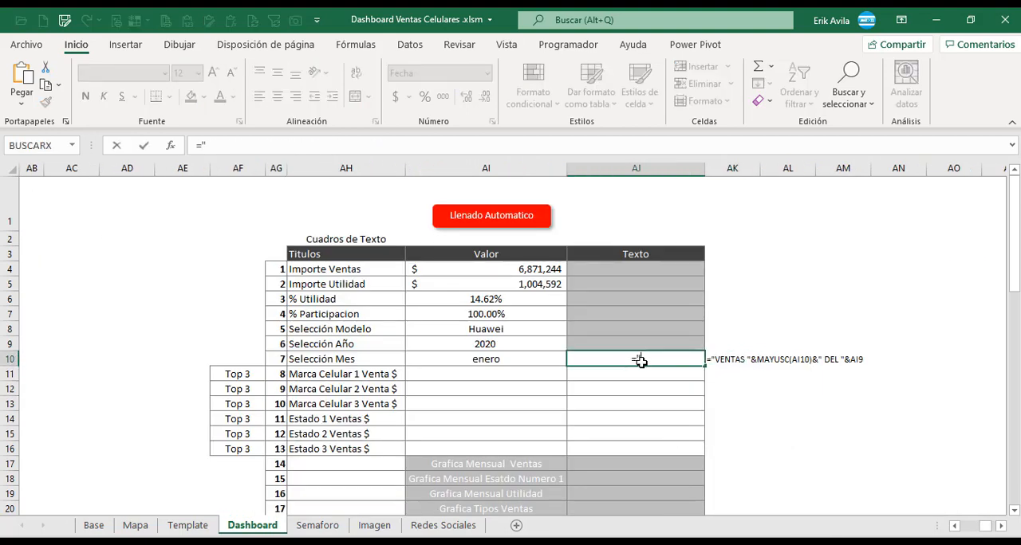
{"action": "type", "text": "\"ventas"}
{"action": "key", "text": "BackSpace"}
{"action": "key", "text": "BackSpace"}
{"action": "key", "text": "BackSpace"}
{"action": "key", "text": "BackSpace"}
{"action": "key", "text": "BackSpace"}
{"action": "key", "text": "BackSpace"}
{"action": "type", "text": "VENTAS"}
{"action": "type", "text": " \""}
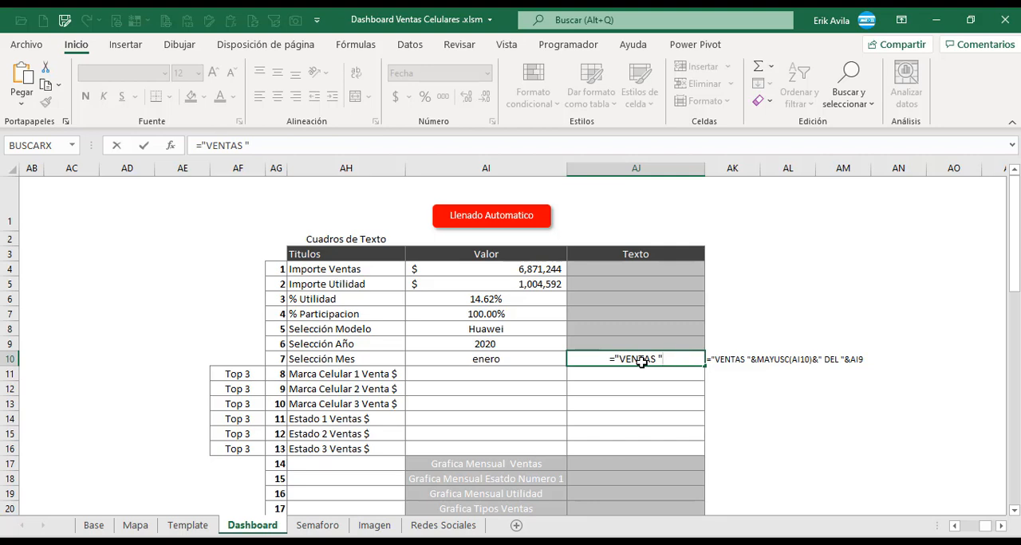
{"action": "type", "text": "&MAYUSC("}
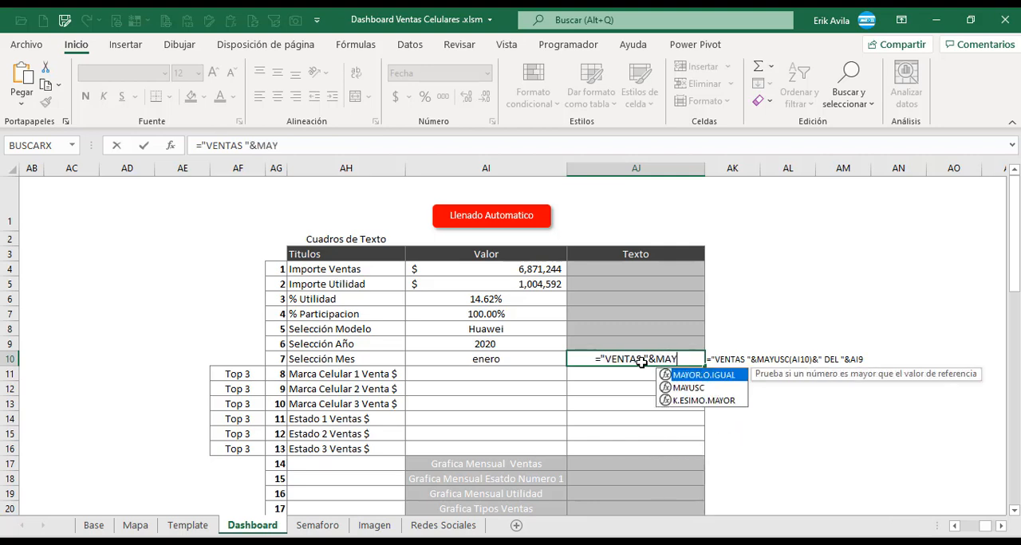
{"action": "left_click", "coordinate": [523, 361]}
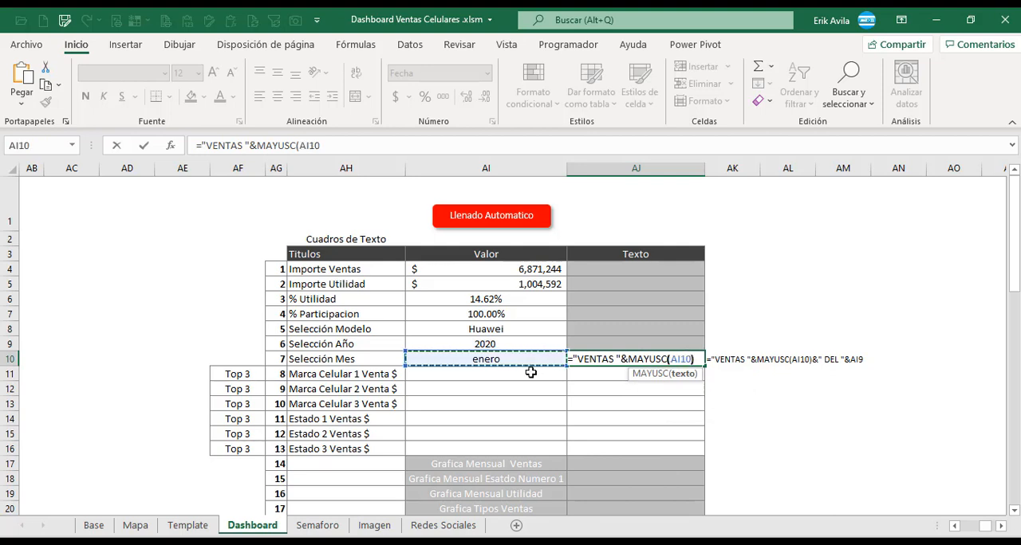
{"action": "type", "text": ")&"}
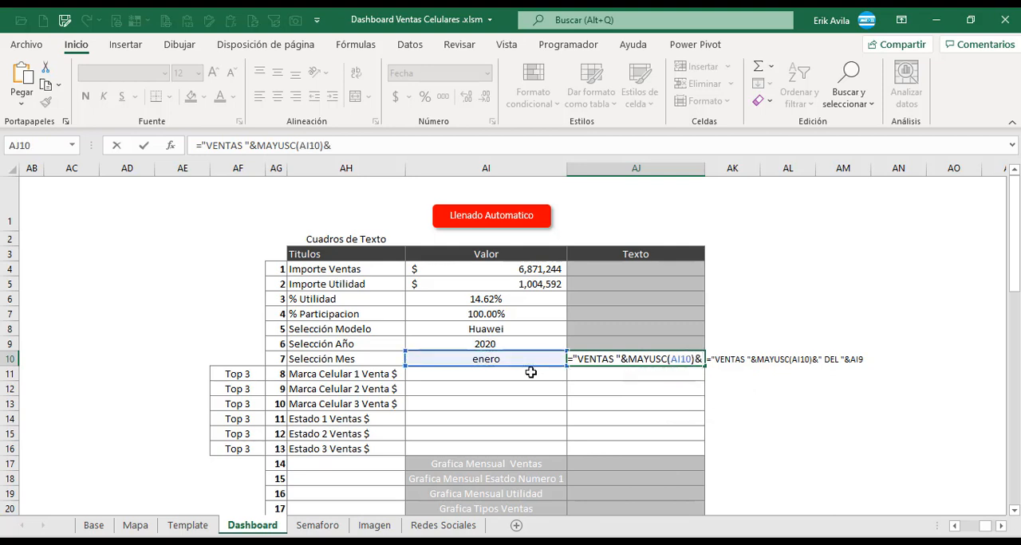
{"action": "type", "text": "\" DEL \"&"}
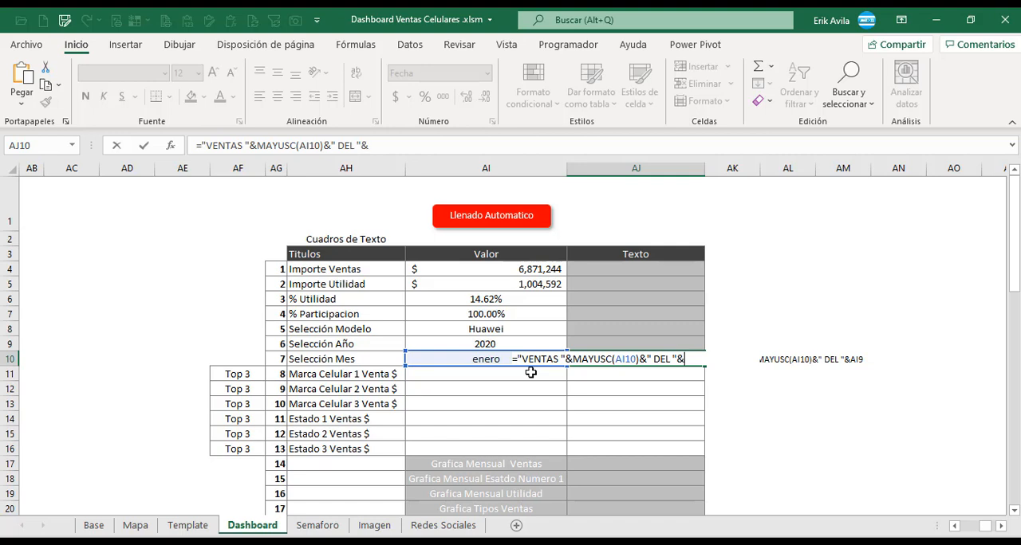
{"action": "left_click", "coordinate": [496, 345]}
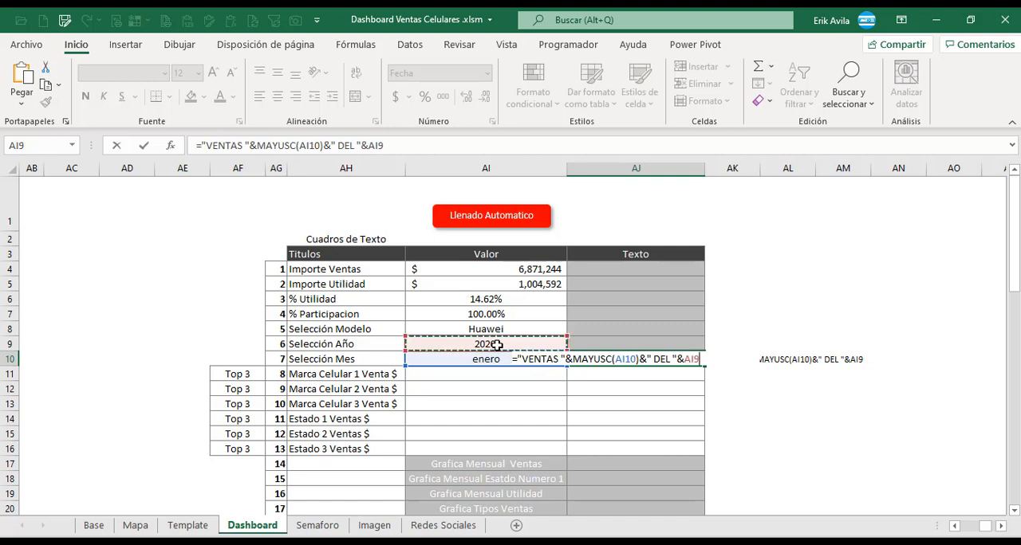
{"action": "key", "text": "Return"}
{"action": "key", "text": "Right"}
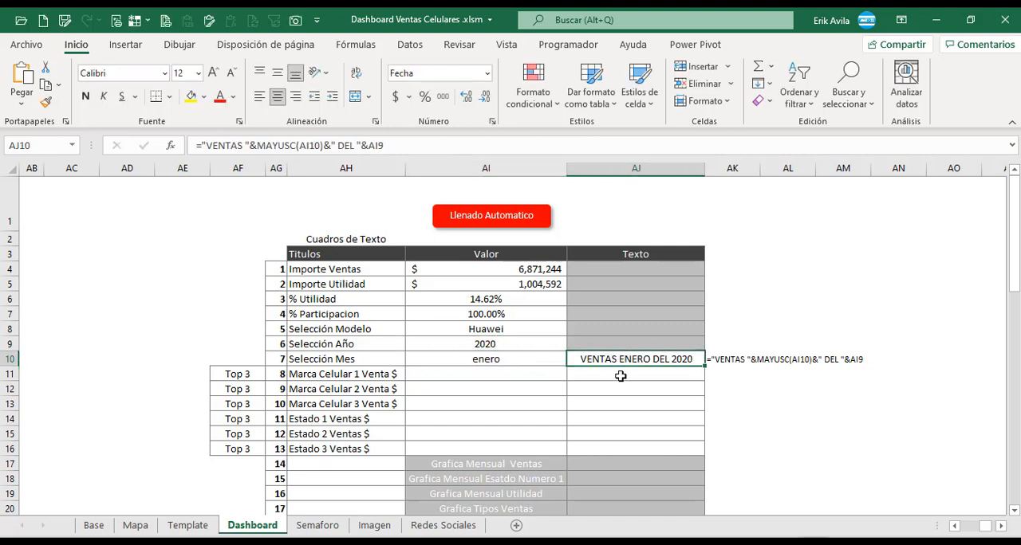
Review the Top 3 labels, the Marca Celular Venta $ titles and their Valor cells AI11 to AI13.
{"action": "left_click", "coordinate": [479, 374]}
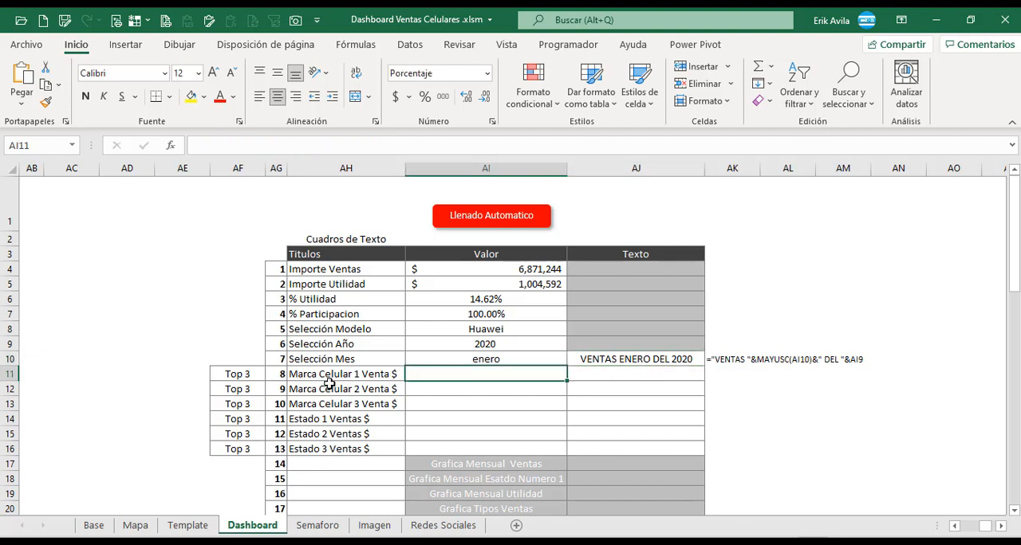
{"action": "left_click", "coordinate": [302, 391]}
{"action": "left_click_drag", "start_coordinate": [259, 380], "coordinate": [257, 408]}
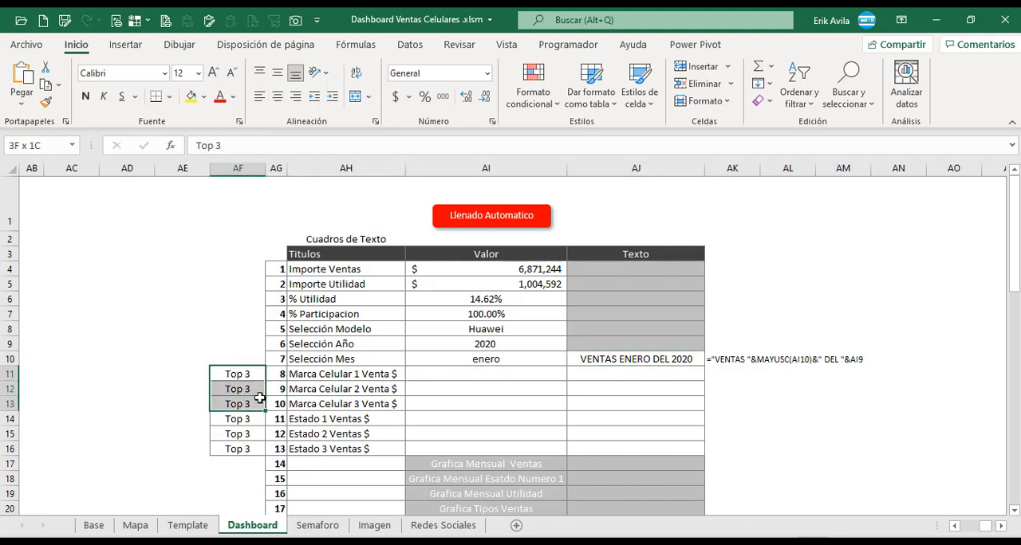
{"action": "left_click", "coordinate": [361, 372]}
{"action": "left_click_drag", "start_coordinate": [367, 380], "coordinate": [355, 391]}
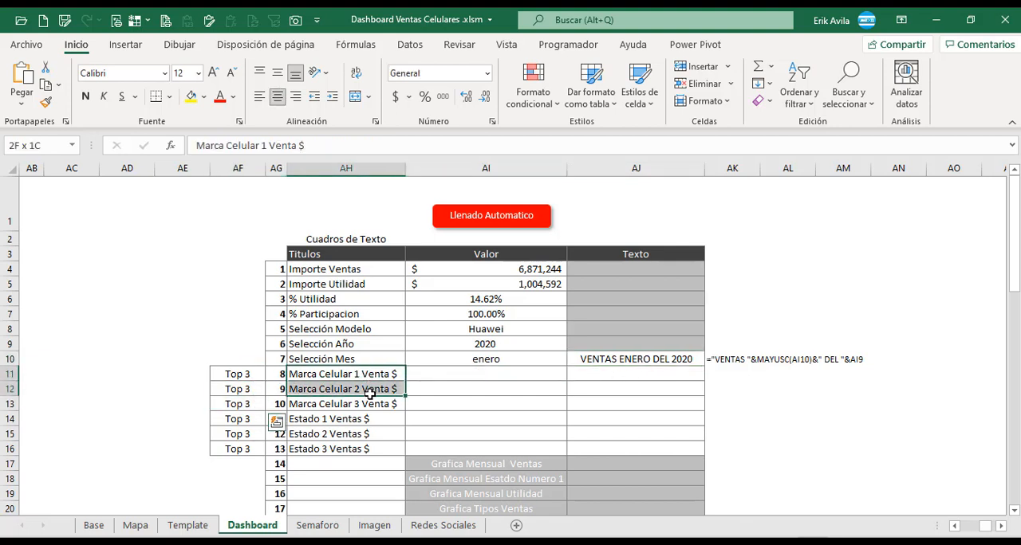
{"action": "left_click", "coordinate": [432, 378]}
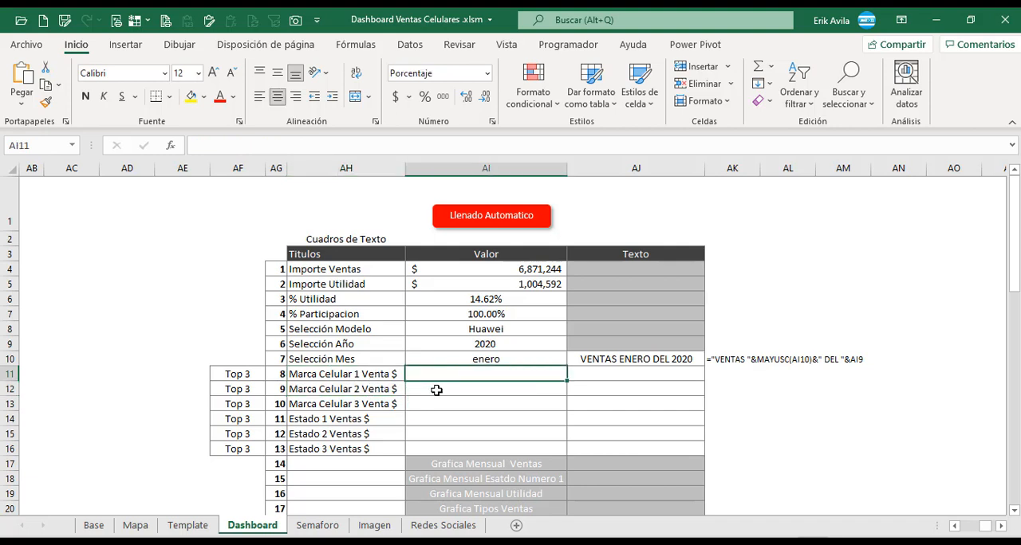
{"action": "left_click", "coordinate": [437, 391]}
{"action": "left_click", "coordinate": [444, 406]}
{"action": "left_click", "coordinate": [446, 378]}
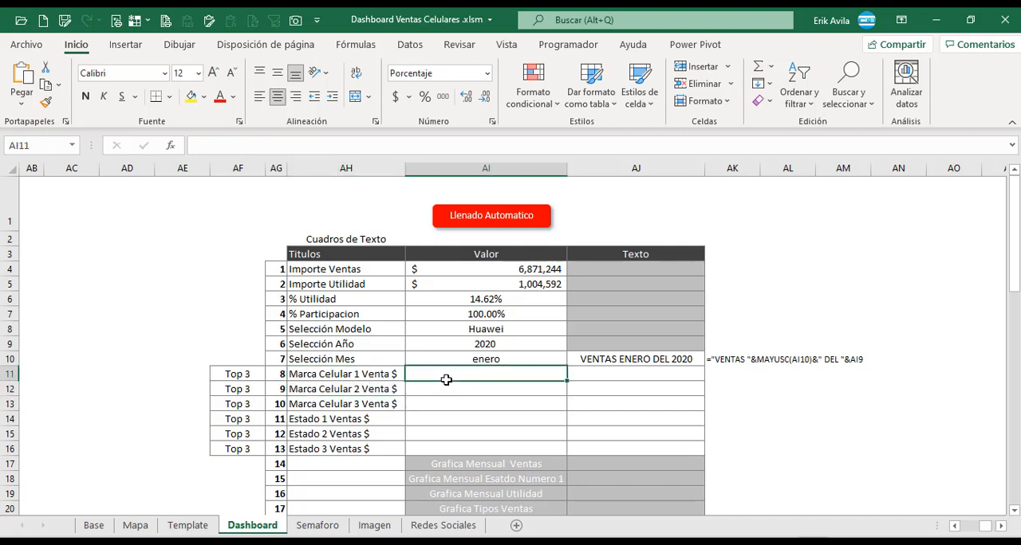
Link the Marca Celular 1 Venta $ Valor cell AI11 to the first Producto cell in Base, BK9.
{"action": "left_click", "coordinate": [504, 382]}
{"action": "type", "text": "+"}
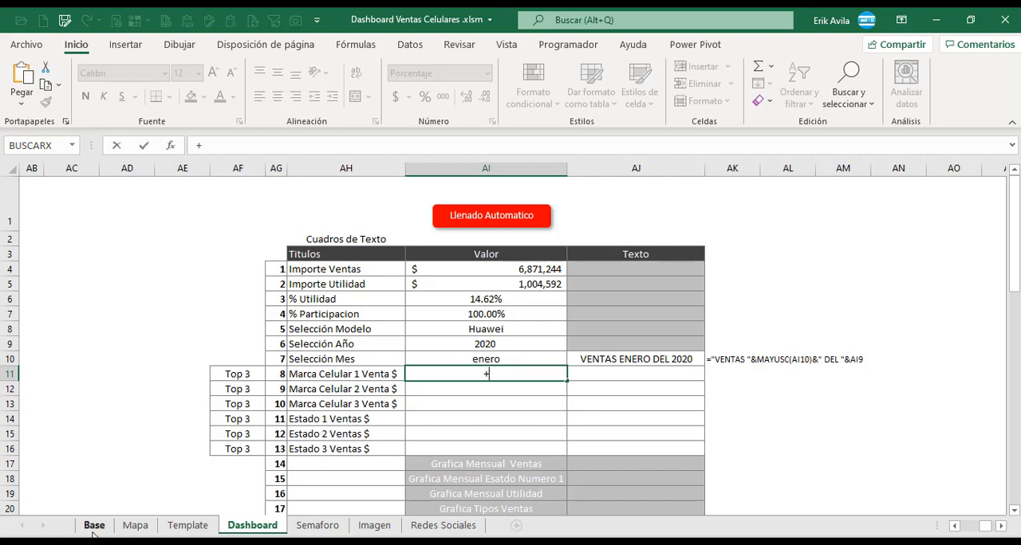
{"action": "left_click", "coordinate": [94, 528]}
{"action": "left_click", "coordinate": [591, 377]}
{"action": "left_click", "coordinate": [751, 382]}
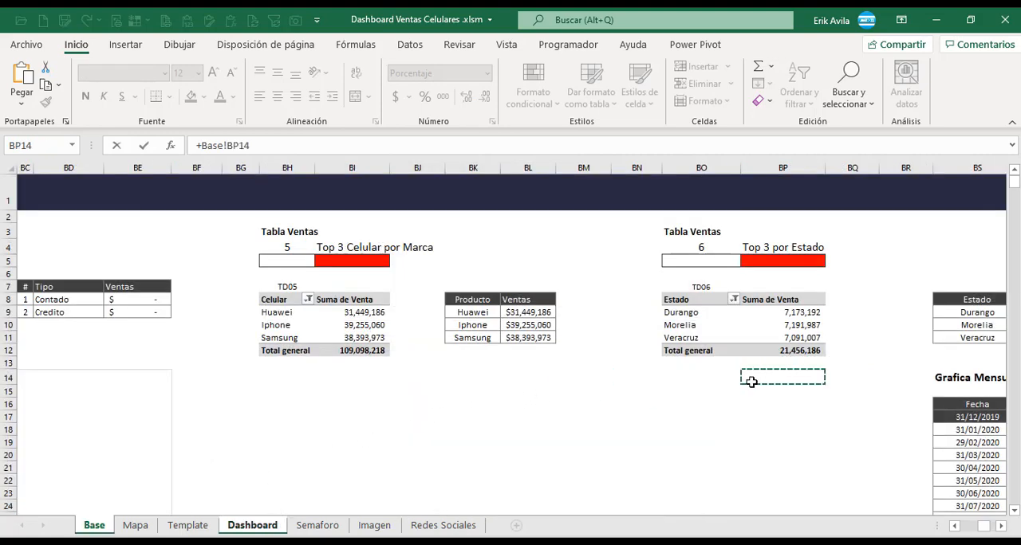
{"action": "left_click", "coordinate": [473, 313]}
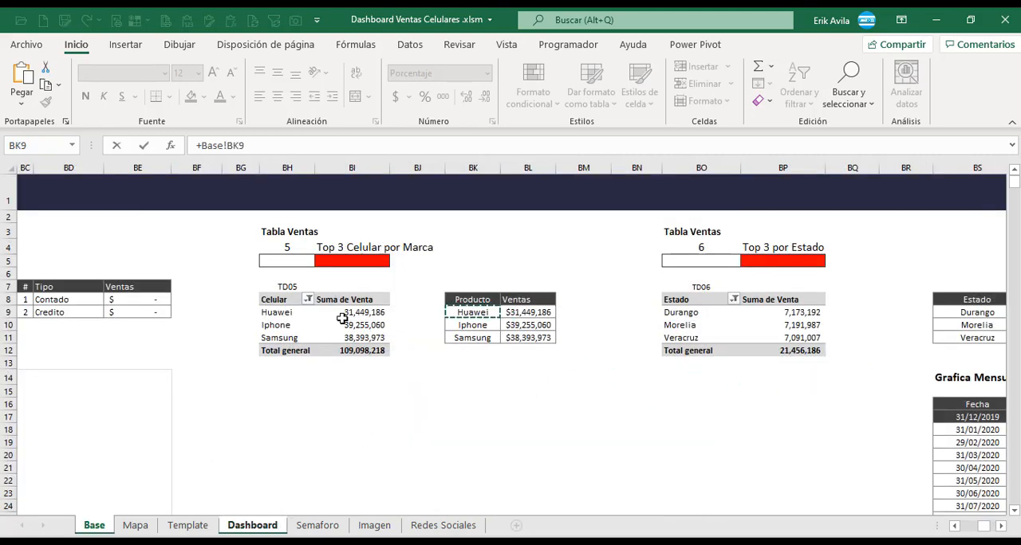
{"action": "left_click", "coordinate": [463, 338]}
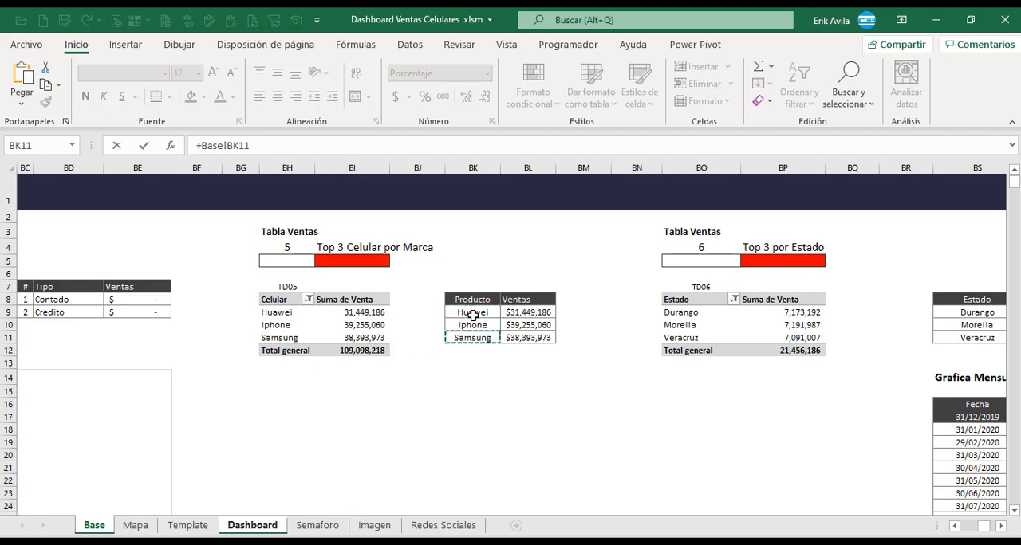
{"action": "left_click", "coordinate": [472, 314]}
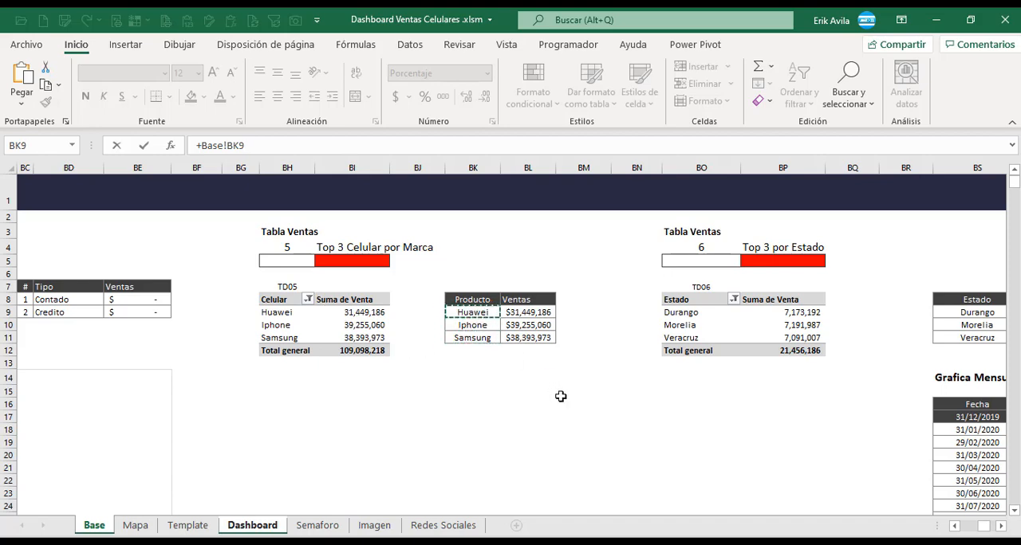
{"action": "key", "text": "Return"}
{"action": "key", "text": "Up"}
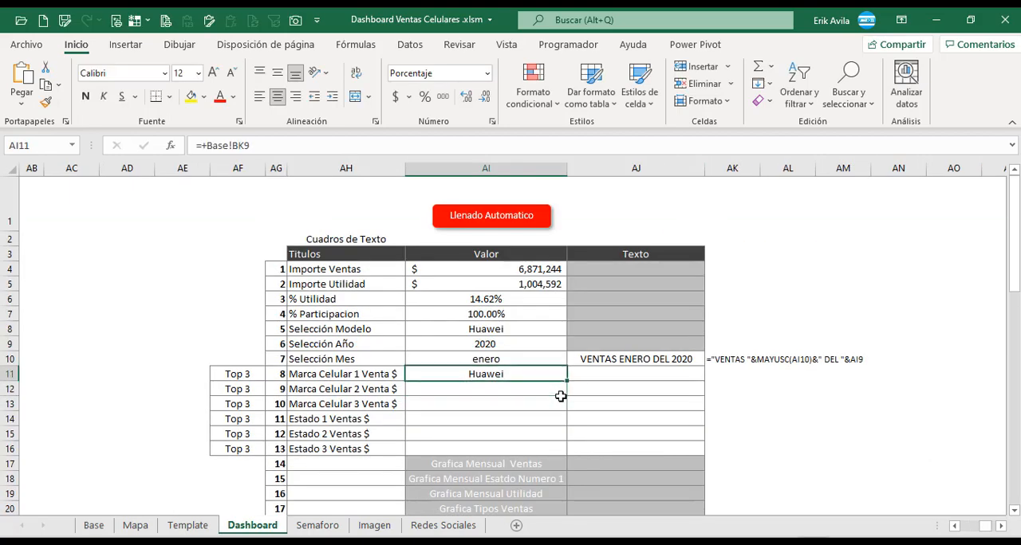
Copy the AI11 formula down to the Valor cells of Marca Celular 2 and 3, AI12 and AI13.
{"action": "key", "text": "ctrl+c"}
{"action": "key", "text": "shift+Down"}
{"action": "key", "text": "shift+Down"}
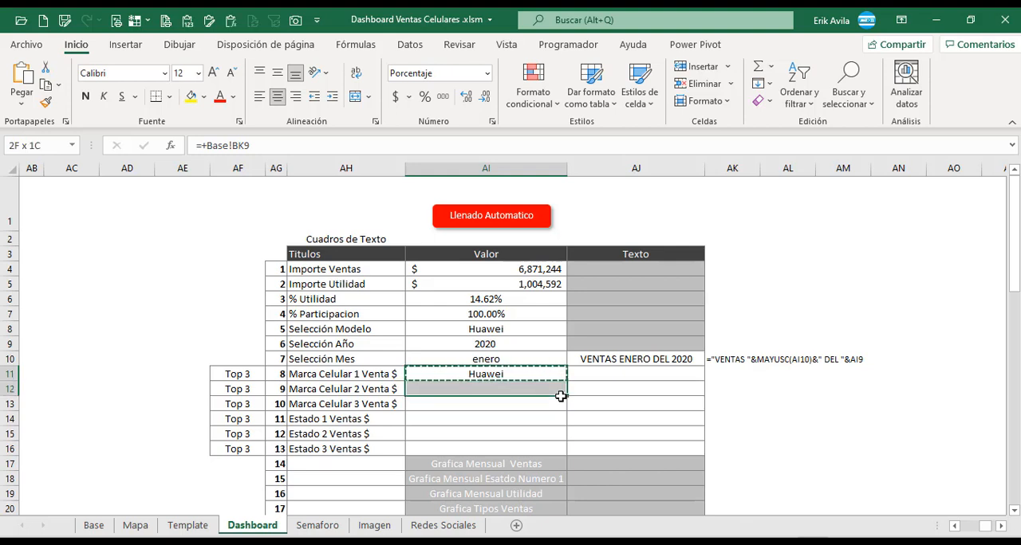
{"action": "left_click", "coordinate": [230, 21]}
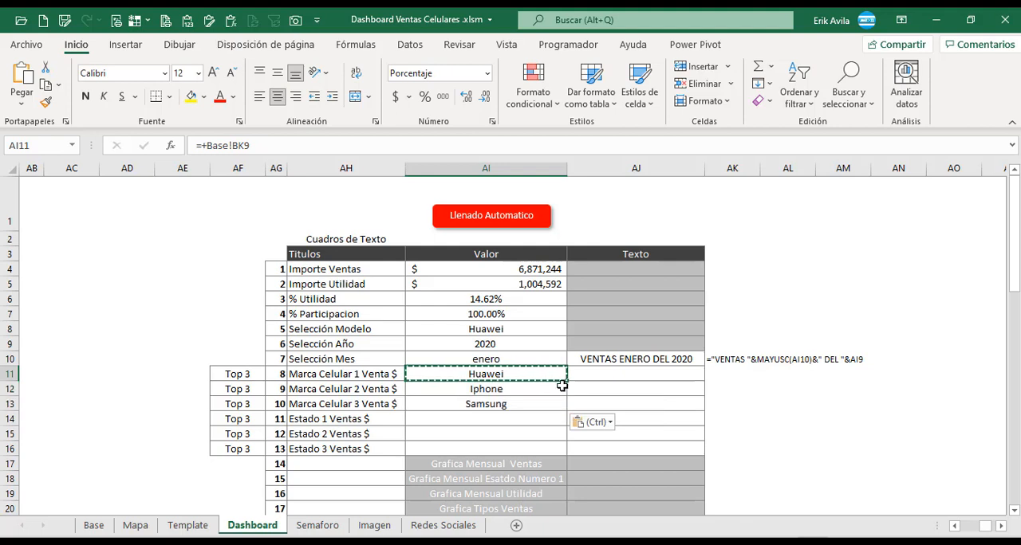
Paste the copied formula into Texto cells AJ11 to AJ13 so they reference the brands' Ventas amounts in Base, starting at BL9.
{"action": "left_click_drag", "start_coordinate": [556, 380], "coordinate": [656, 404]}
{"action": "right_click", "coordinate": [601, 400]}
{"action": "left_click", "coordinate": [684, 209]}
{"action": "left_click", "coordinate": [432, 413]}
{"action": "key", "text": "Escape"}
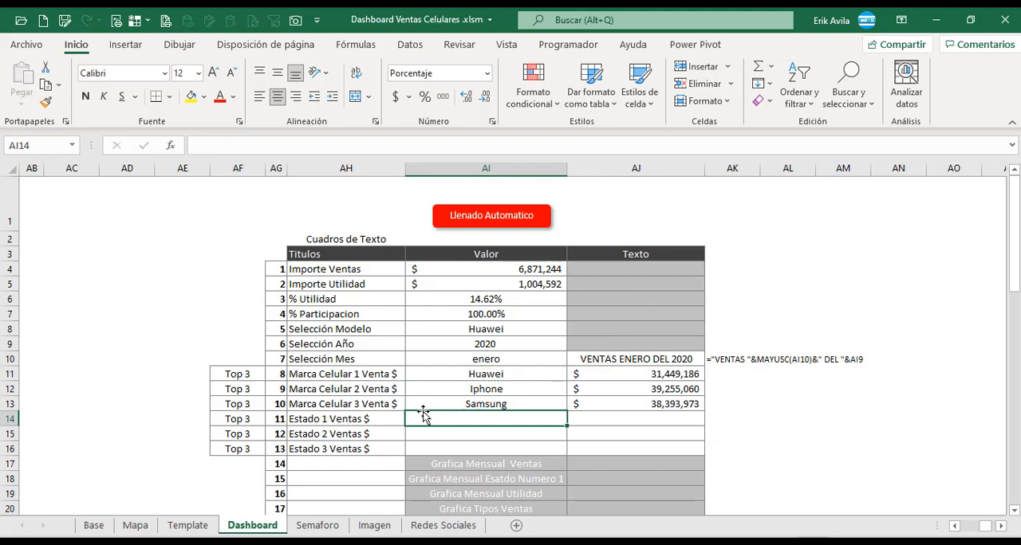
Link the Estado 1 Ventas $ Valor cell AI14 to the first state in the Base top 3 table, BS9.
{"action": "left_click_drag", "start_coordinate": [243, 421], "coordinate": [248, 448]}
{"action": "left_click", "coordinate": [343, 434]}
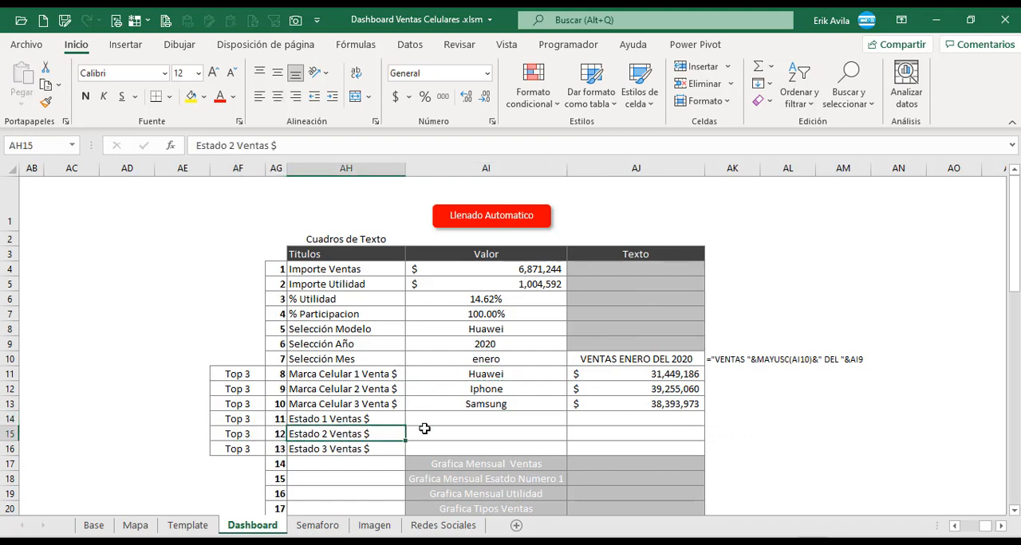
{"action": "left_click", "coordinate": [463, 431]}
{"action": "left_click", "coordinate": [472, 421]}
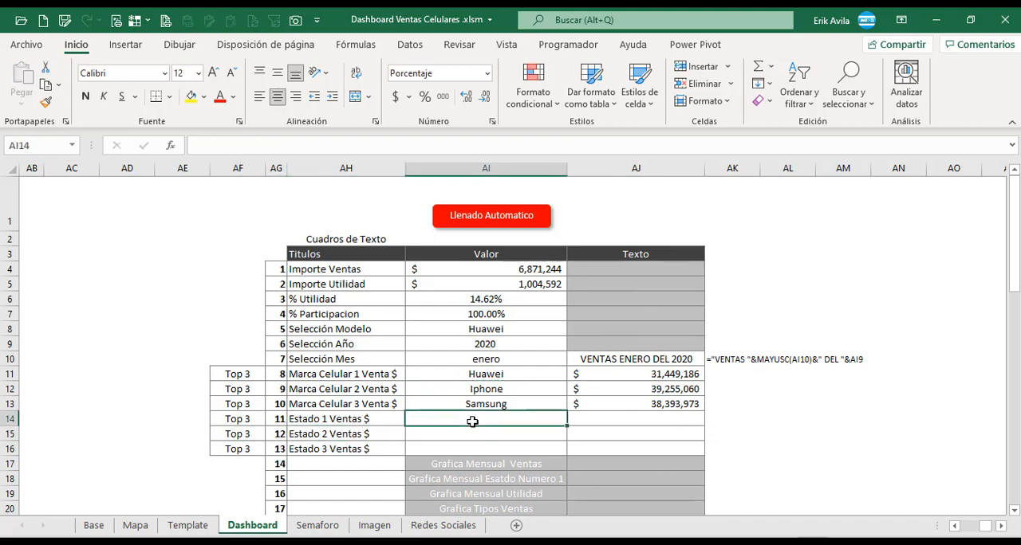
{"action": "type", "text": "+"}
{"action": "left_click", "coordinate": [94, 525]}
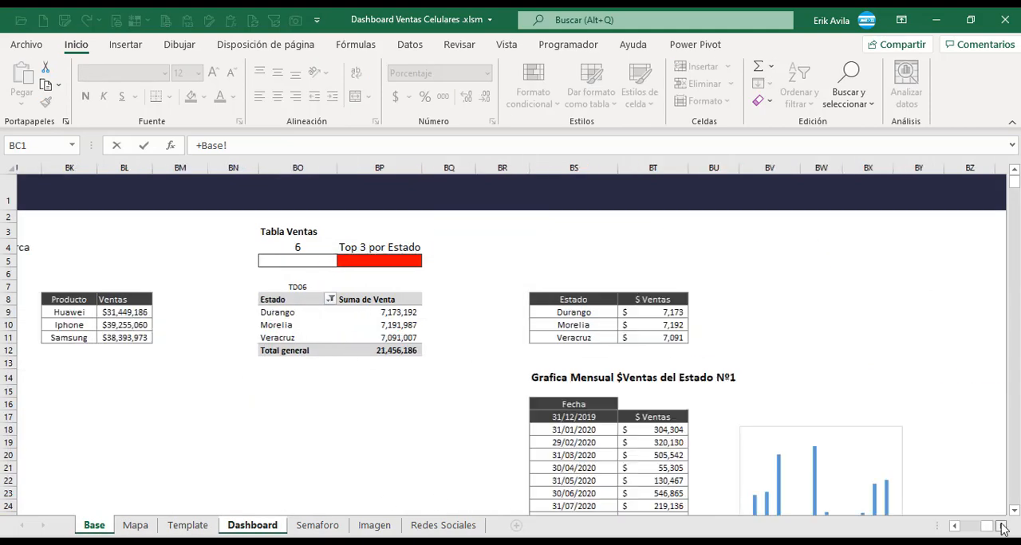
{"action": "scroll", "coordinate": [558, 347], "scroll_direction": "right", "scroll_amount": 3}
{"action": "left_click", "coordinate": [527, 316]}
{"action": "key", "text": "Return"}
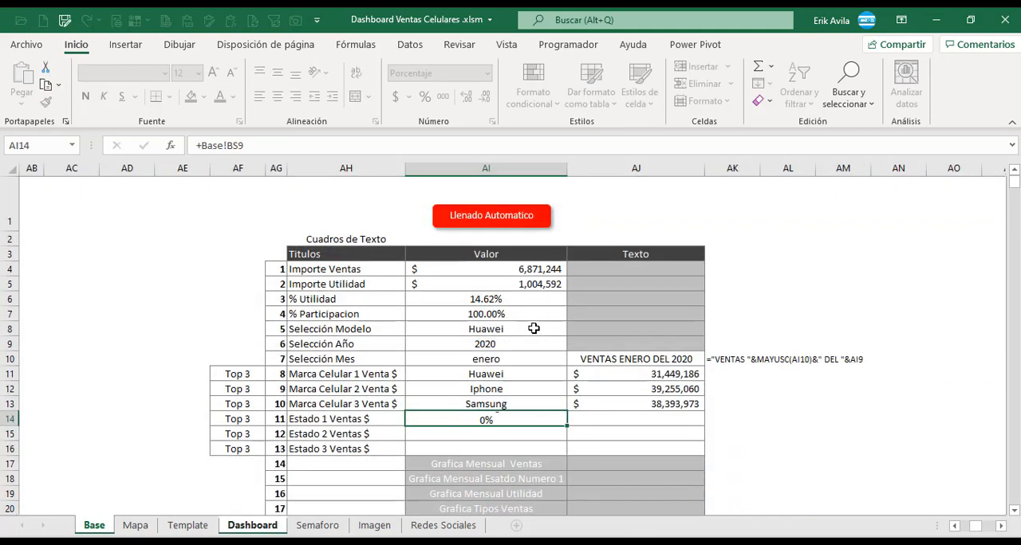
Copy the AI14 formula across the Estado 1 to 3 rows, filling Valor and Texto cells AI14 to AJ16.
{"action": "key", "text": "ctrl+c"}
{"action": "key", "text": "shift+Down"}
{"action": "key", "text": "shift+Down"}
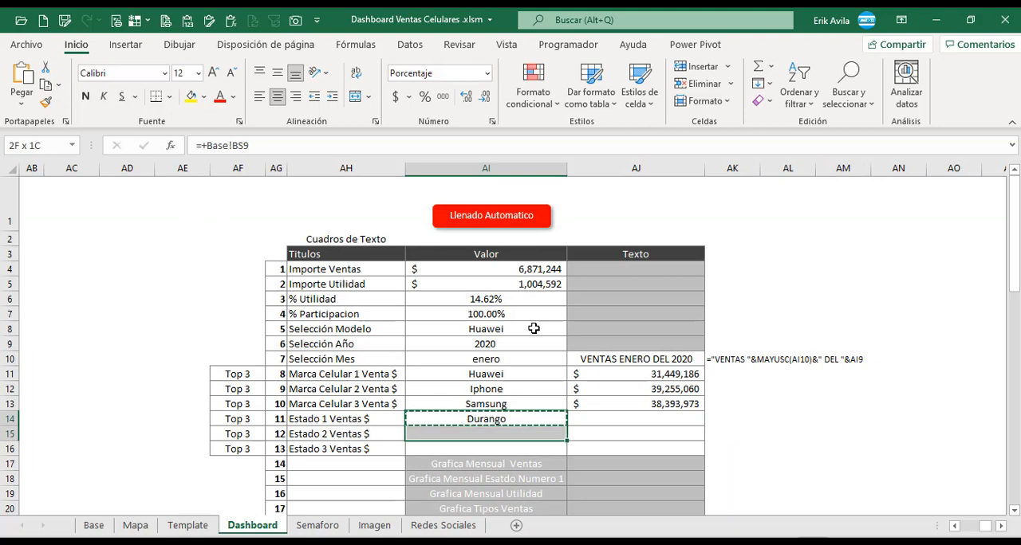
{"action": "key", "text": "ctrl+c"}
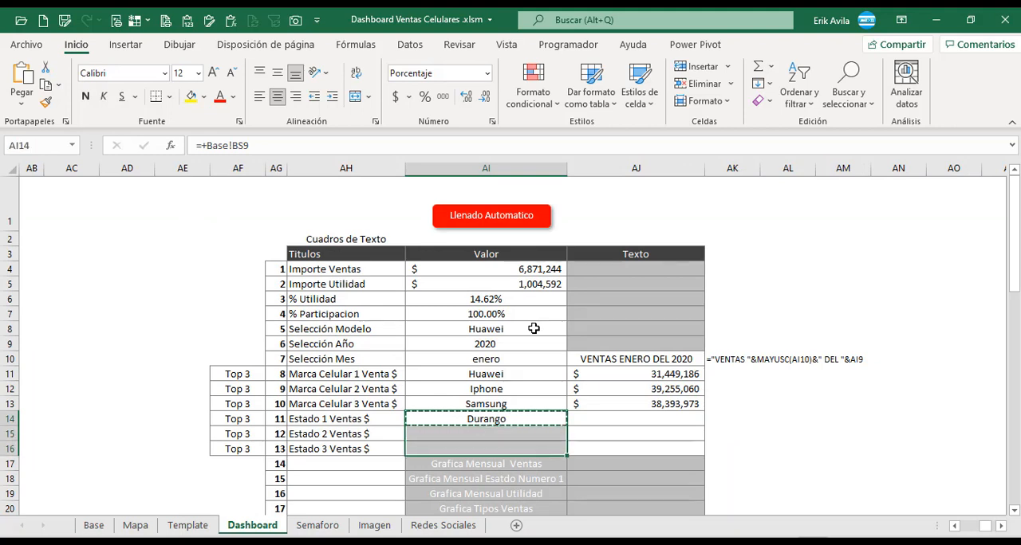
{"action": "key", "text": "shift+Right"}
{"action": "key", "text": "ctrl+v"}
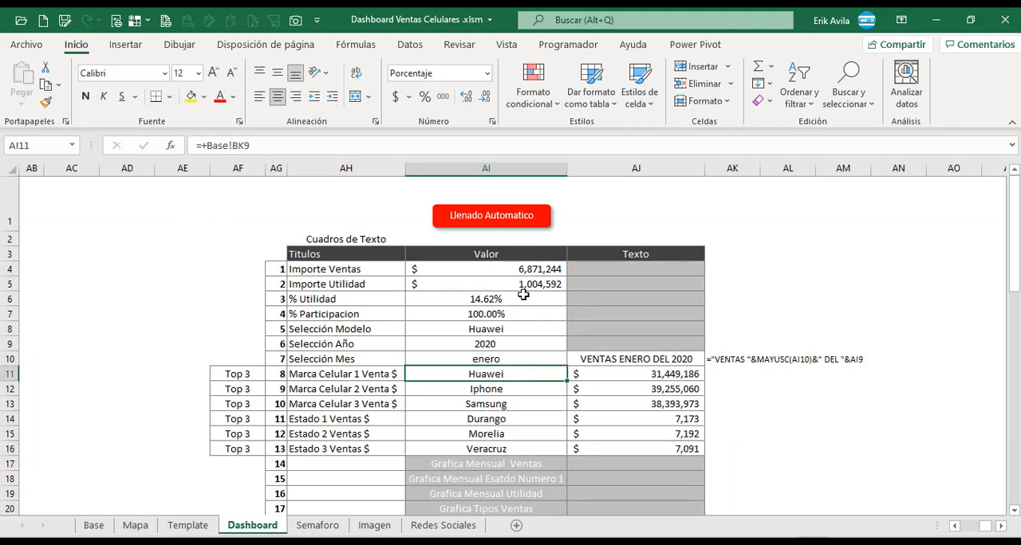
Review the filled Valor and Texto cells of the Cuadros de Texto table, from Importe Ventas to Estado 3.
{"action": "left_click", "coordinate": [523, 284]}
{"action": "left_click", "coordinate": [501, 323]}
{"action": "left_click", "coordinate": [497, 299]}
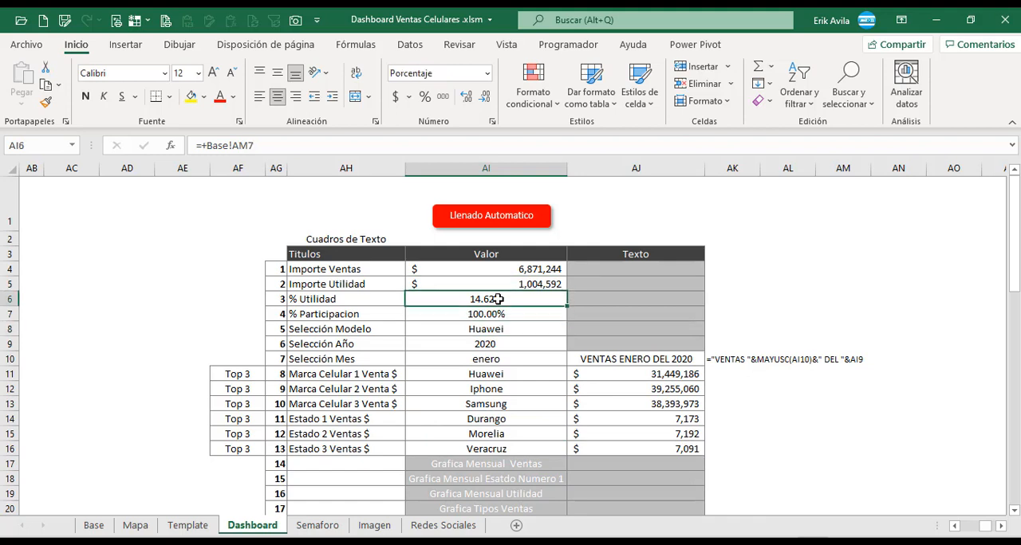
{"action": "left_click", "coordinate": [479, 349]}
{"action": "left_click_drag", "start_coordinate": [364, 277], "coordinate": [686, 449]}
{"action": "left_click", "coordinate": [519, 372]}
{"action": "left_click", "coordinate": [513, 283]}
Divide the Importe Ventas and Importe Utilidad formulas in AI4 and AI5 by 1000.
{"action": "left_click", "coordinate": [510, 270]}
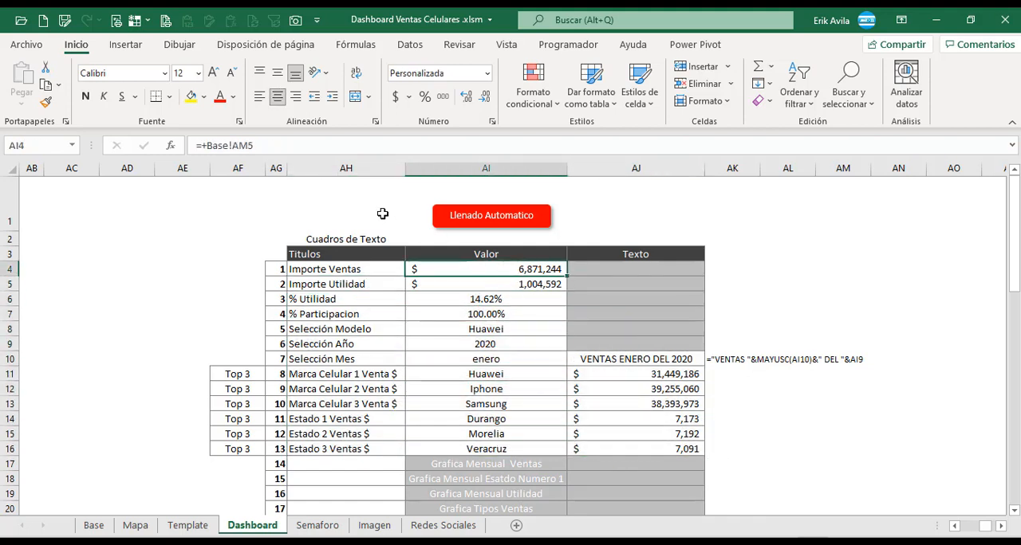
{"action": "left_click", "coordinate": [307, 147]}
{"action": "type", "text": "/"}
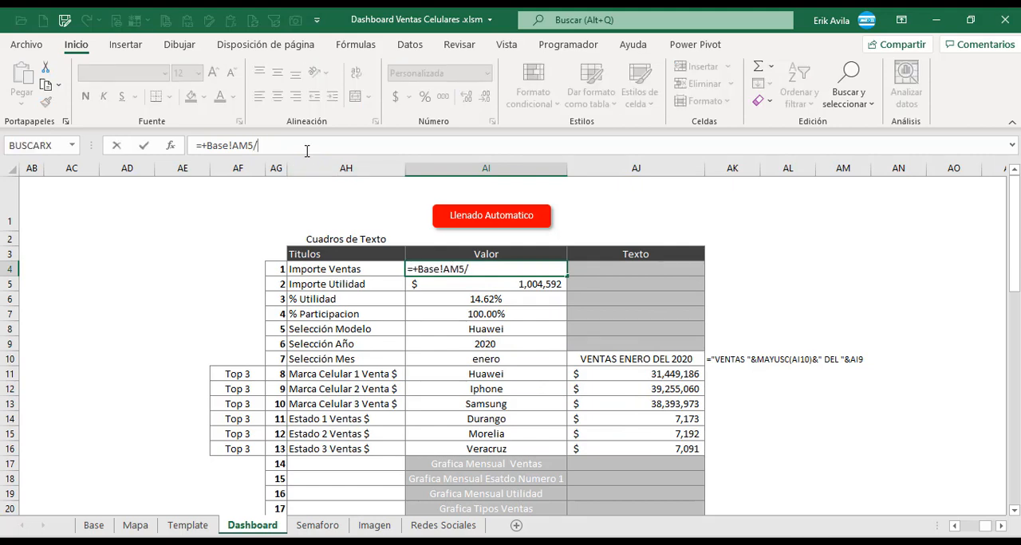
{"action": "type", "text": "1000"}
{"action": "key", "text": "Return"}
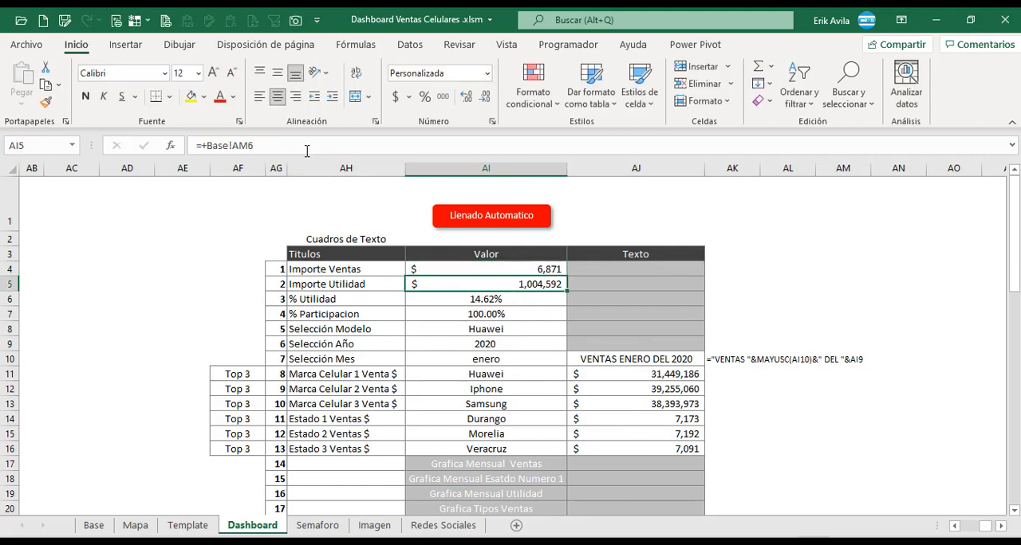
{"action": "left_click", "coordinate": [307, 147]}
{"action": "type", "text": "/1000"}
{"action": "key", "text": "Return"}
Divide the Marca Celular 1 sales formula in AJ11 by 1000 and fill it down through AJ13.
{"action": "left_click", "coordinate": [590, 374]}
{"action": "left_click", "coordinate": [316, 148]}
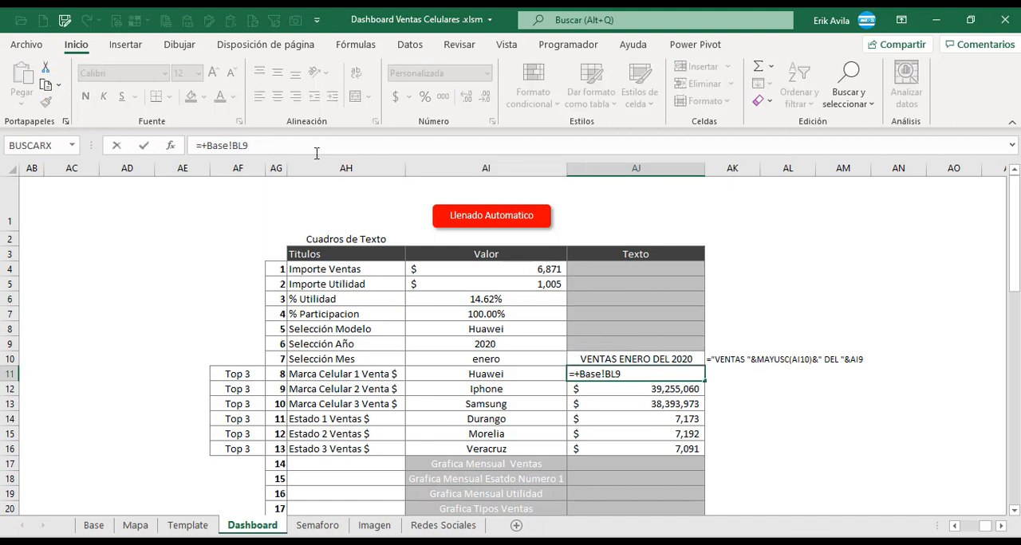
{"action": "key", "text": "Return"}
{"action": "key", "text": "Up"}
{"action": "key", "text": "shift+Down"}
{"action": "key", "text": "shift+Down"}
{"action": "key", "text": "ctrl+j"}
{"action": "key", "text": "Down"}
{"action": "key", "text": "Down"}
{"action": "key", "text": "Down"}
{"action": "key", "text": "Down"}
{"action": "key", "text": "Down"}
{"action": "key", "text": "Down"}
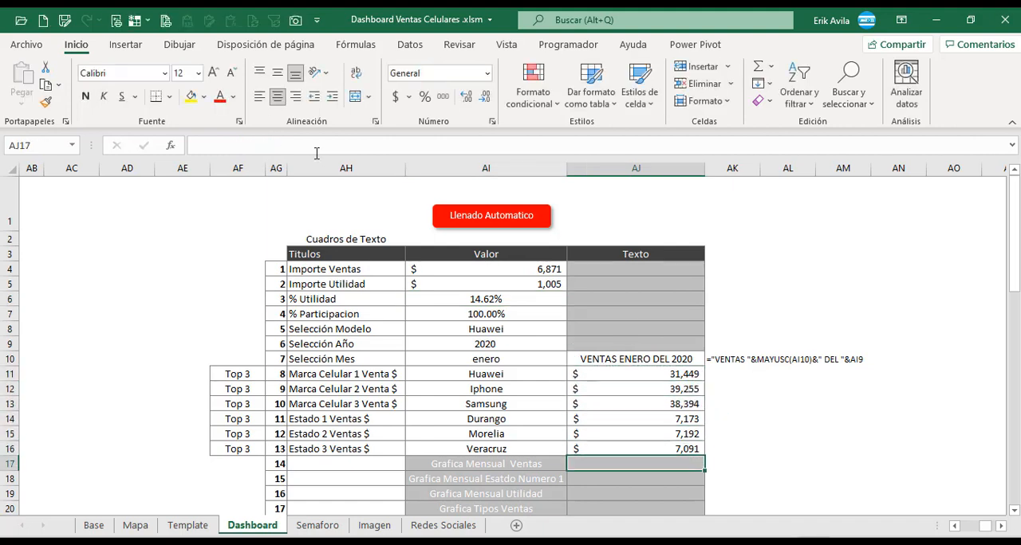
{"action": "key", "text": "Up"}
{"action": "key", "text": "Up"}
{"action": "key", "text": "Up"}
{"action": "key", "text": "Up"}
{"action": "key", "text": "Down"}
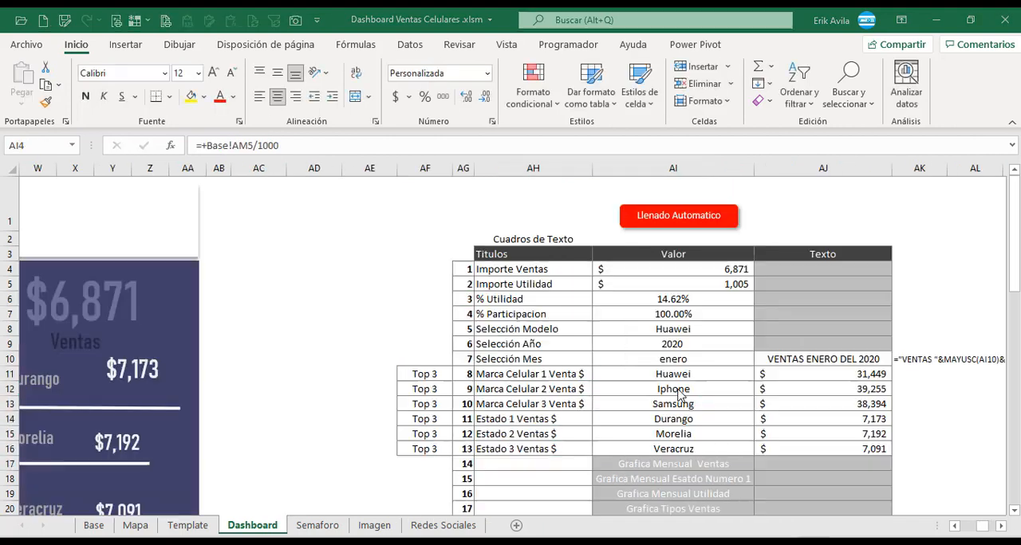
{"action": "left_click", "coordinate": [675, 326]}
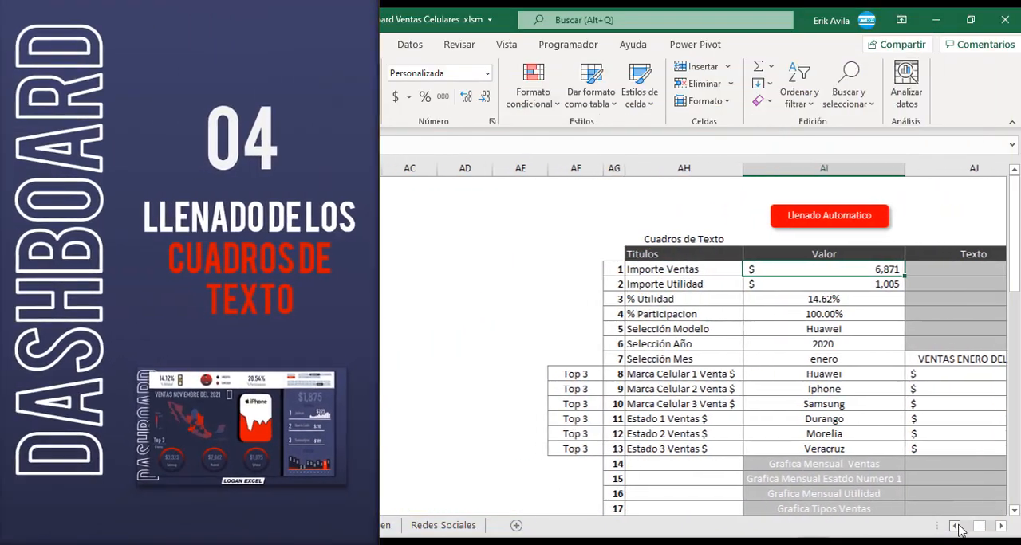
Duplicate the Ventas amount text box on the dashboard and place the copy beside the purple panel as a format reference.
{"action": "scroll", "coordinate": [959, 530], "scroll_direction": "left", "scroll_amount": 5}
{"action": "left_click", "coordinate": [476, 284]}
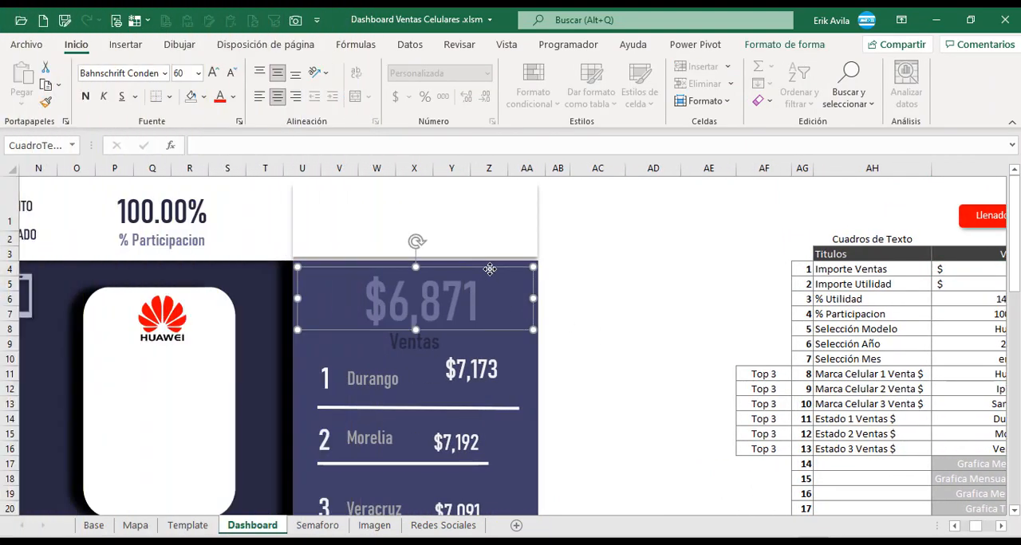
{"action": "left_click_drag", "start_coordinate": [490, 270], "coordinate": [654, 317]}
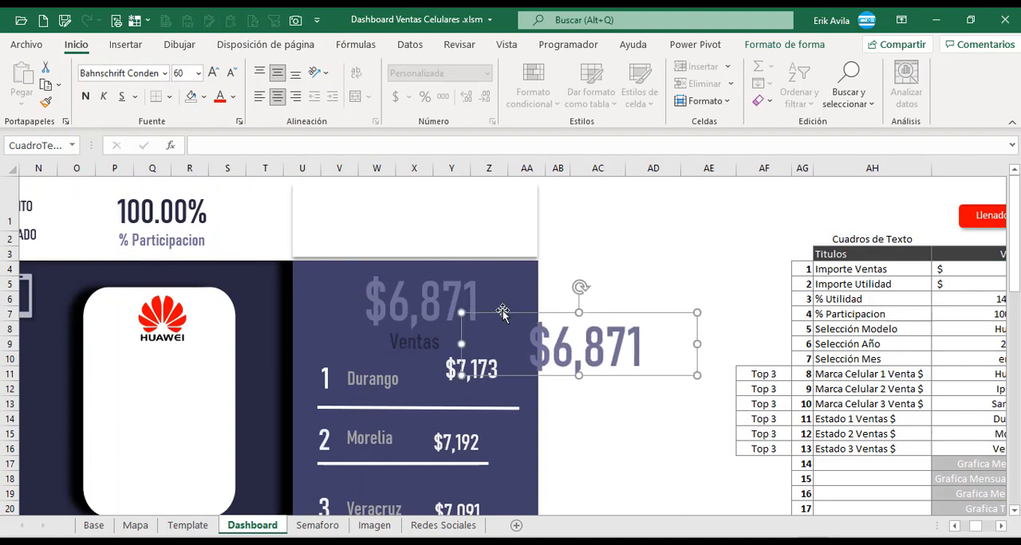
Link the original Ventas amount text box to the Importe Ventas value with the formula =$AI$4.
{"action": "left_click", "coordinate": [438, 291]}
{"action": "left_click", "coordinate": [459, 268]}
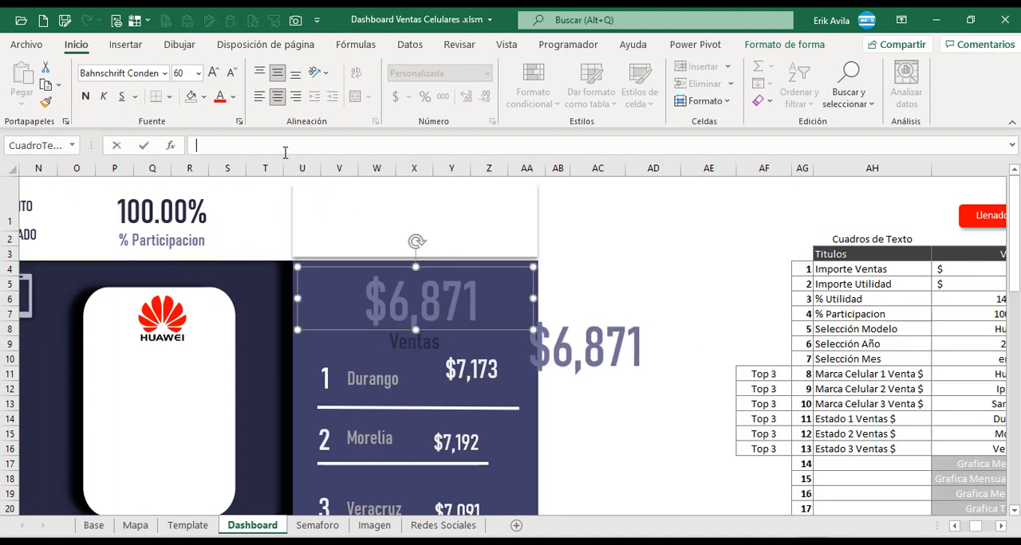
{"action": "type", "text": "="}
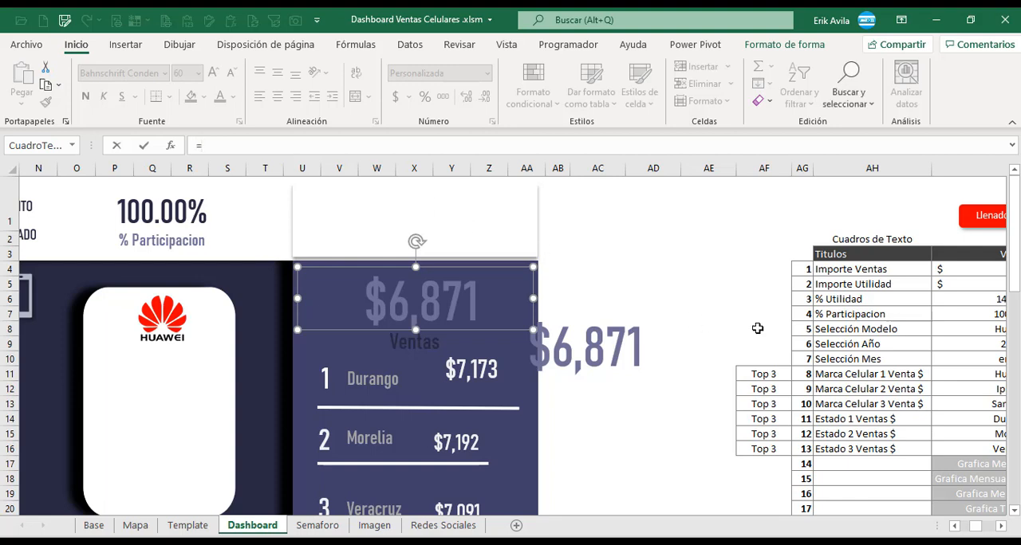
{"action": "left_click", "coordinate": [953, 273]}
{"action": "key", "text": "Return"}
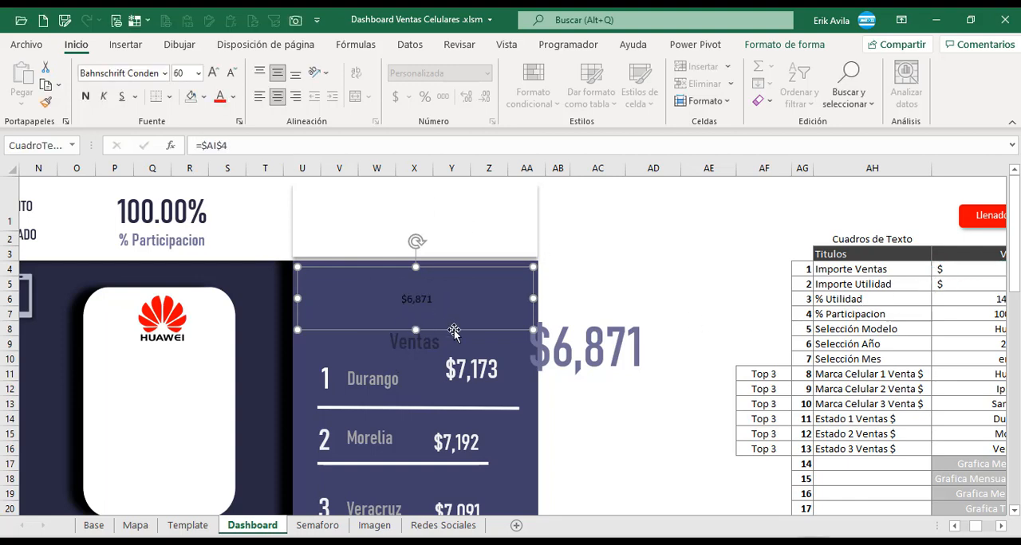
Apply the duplicate text box's formatting to the linked Ventas amount text box with the format painter.
{"action": "left_click", "coordinate": [576, 336]}
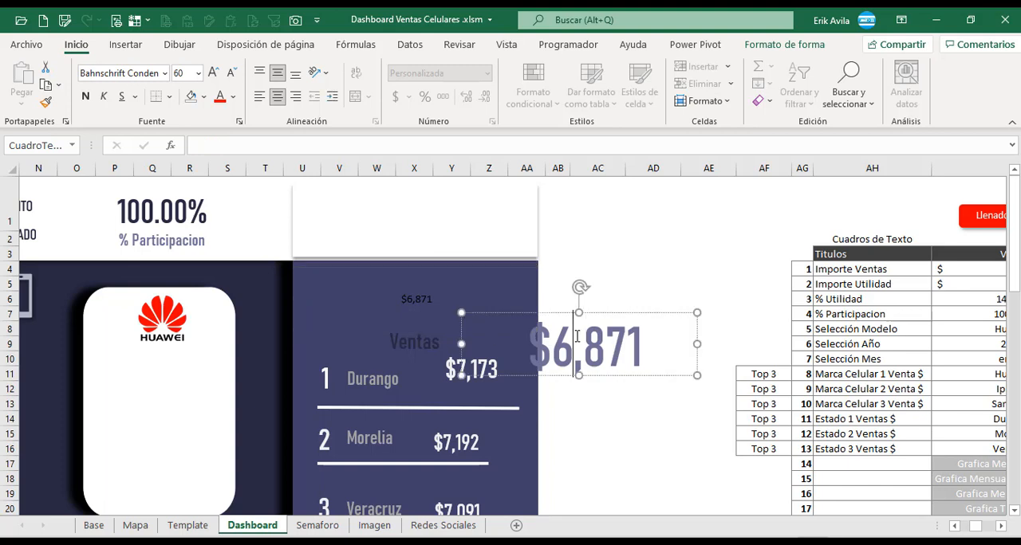
{"action": "left_click", "coordinate": [618, 312]}
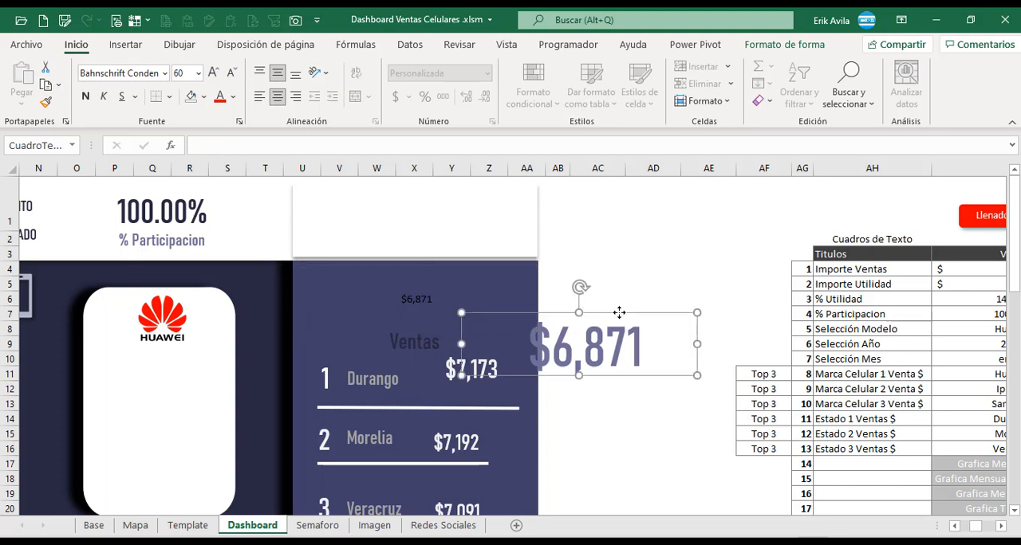
{"action": "left_click", "coordinate": [47, 102]}
{"action": "left_click", "coordinate": [409, 296]}
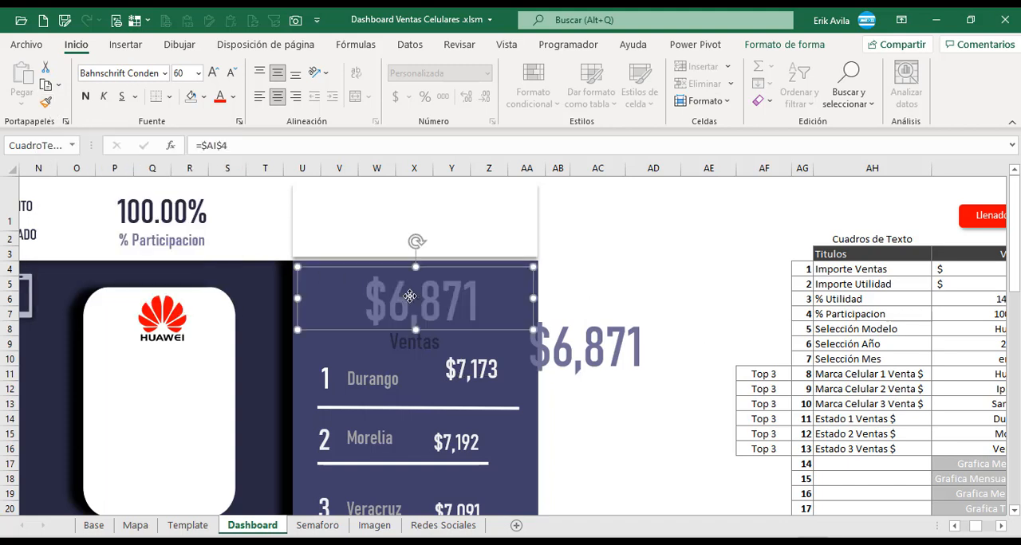
Compare the linked Ventas text box with its unlinked duplicate, and delete the duplicate.
{"action": "left_click", "coordinate": [583, 342]}
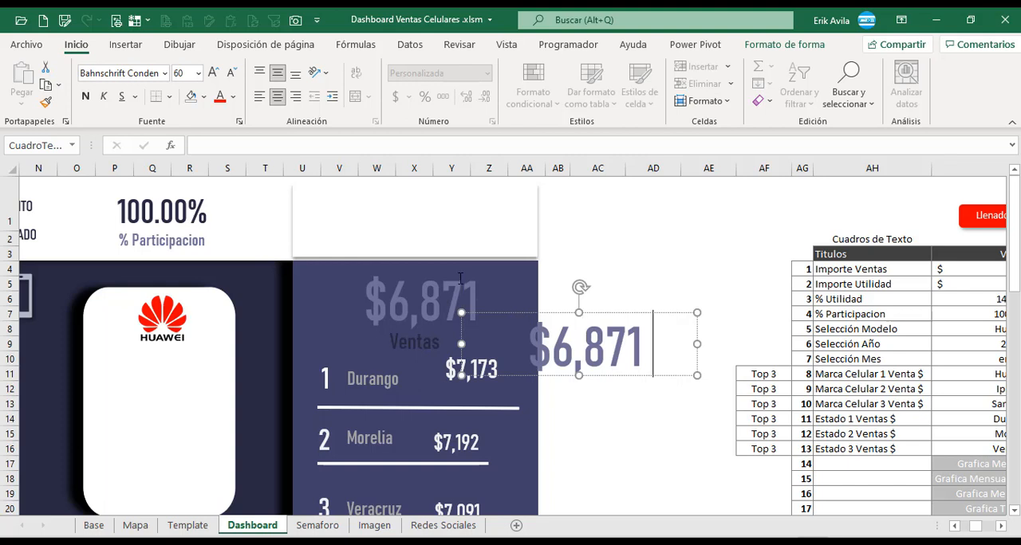
{"action": "left_click", "coordinate": [630, 269]}
{"action": "left_click", "coordinate": [420, 283]}
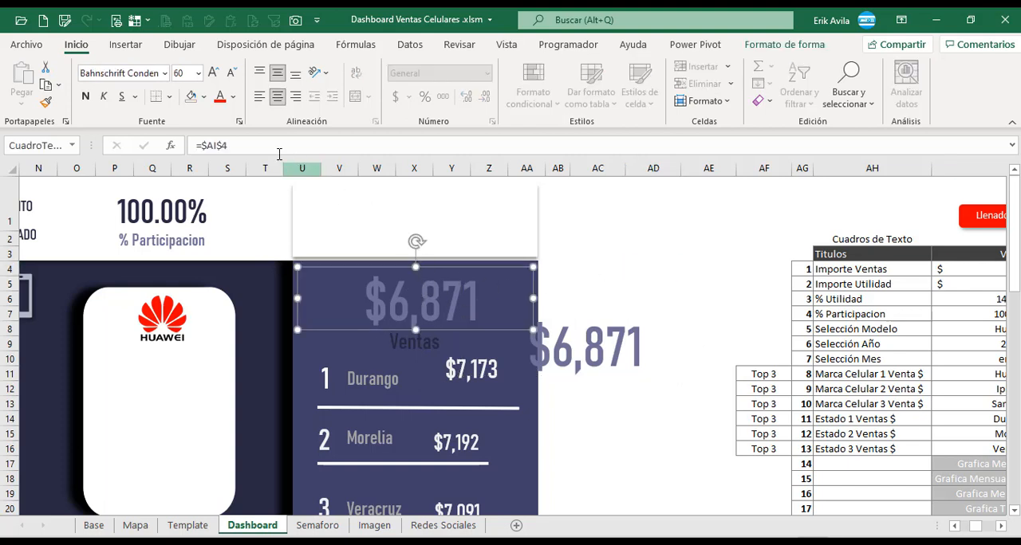
{"action": "left_click", "coordinate": [634, 349]}
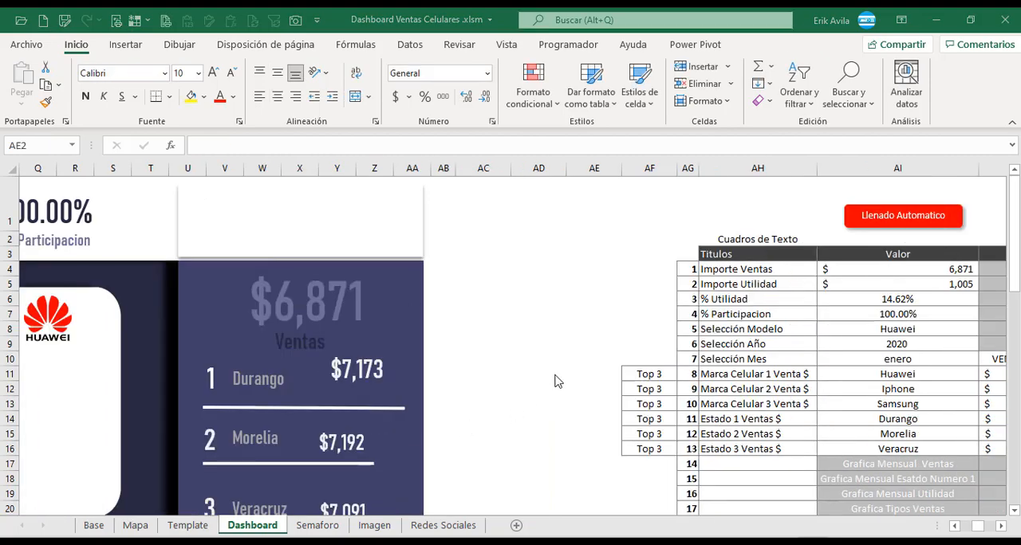
{"action": "left_click", "coordinate": [584, 322]}
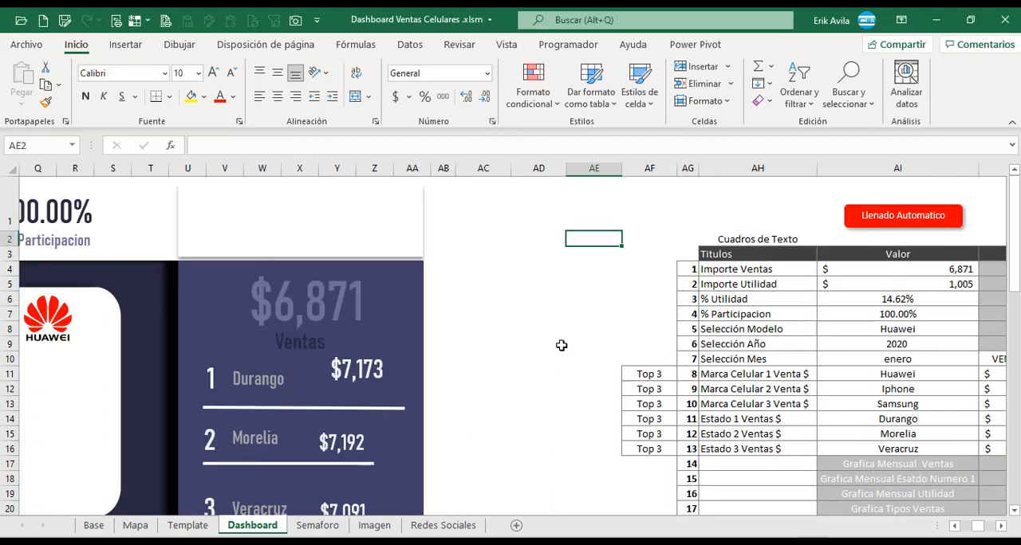
Link the first-place Durango state name text box to the Estado 1 value with the formula =$AI$14.
{"action": "scroll", "coordinate": [525, 378], "scroll_direction": "down", "scroll_amount": 2}
{"action": "scroll", "coordinate": [502, 380], "scroll_direction": "up", "scroll_amount": 2}
{"action": "scroll", "coordinate": [447, 381], "scroll_direction": "down", "scroll_amount": 2}
{"action": "scroll", "coordinate": [446, 380], "scroll_direction": "up", "scroll_amount": 1}
{"action": "left_click", "coordinate": [271, 288]}
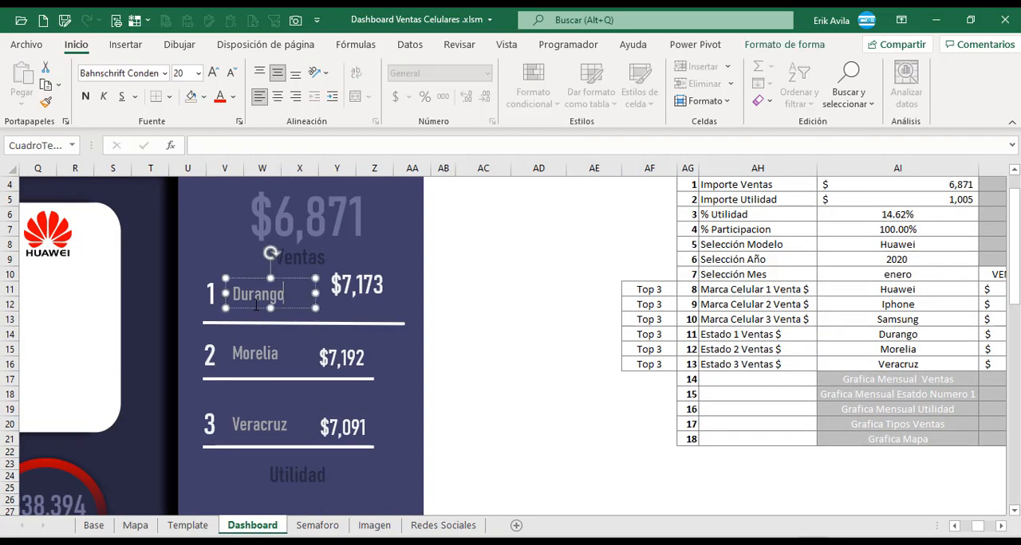
{"action": "scroll", "coordinate": [291, 366], "scroll_direction": "up", "scroll_amount": 1}
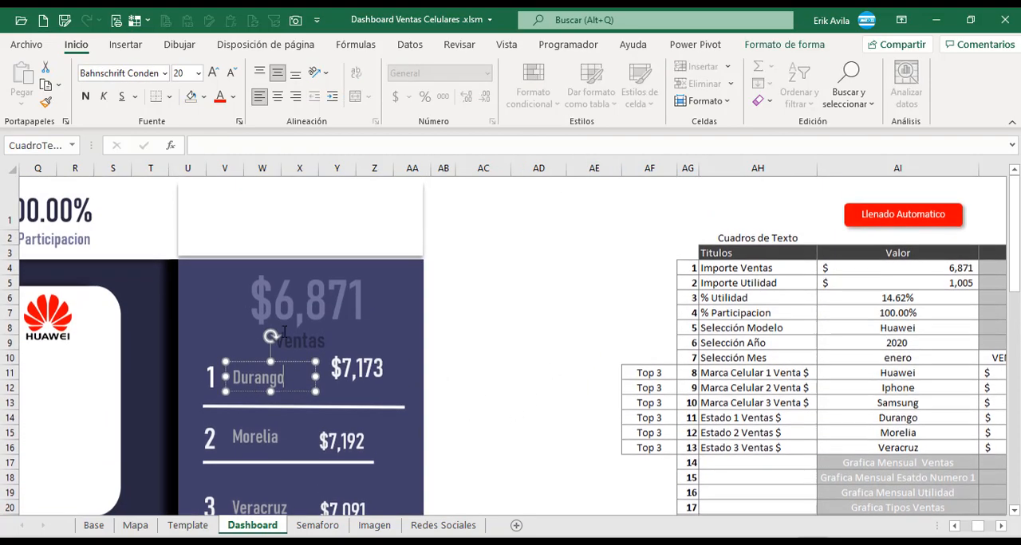
{"action": "left_click", "coordinate": [270, 151]}
{"action": "type", "text": "="}
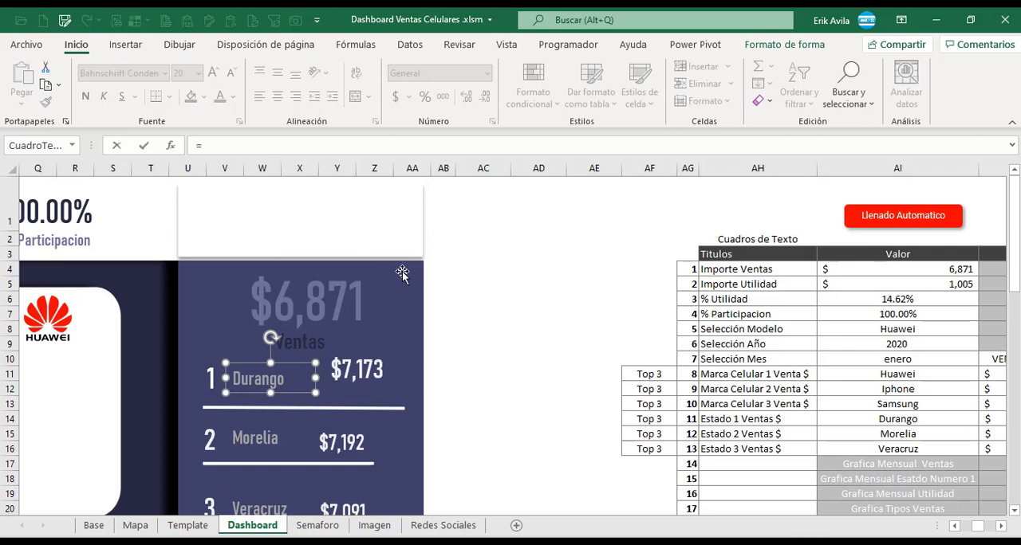
{"action": "left_click", "coordinate": [857, 418]}
{"action": "key", "text": "Return"}
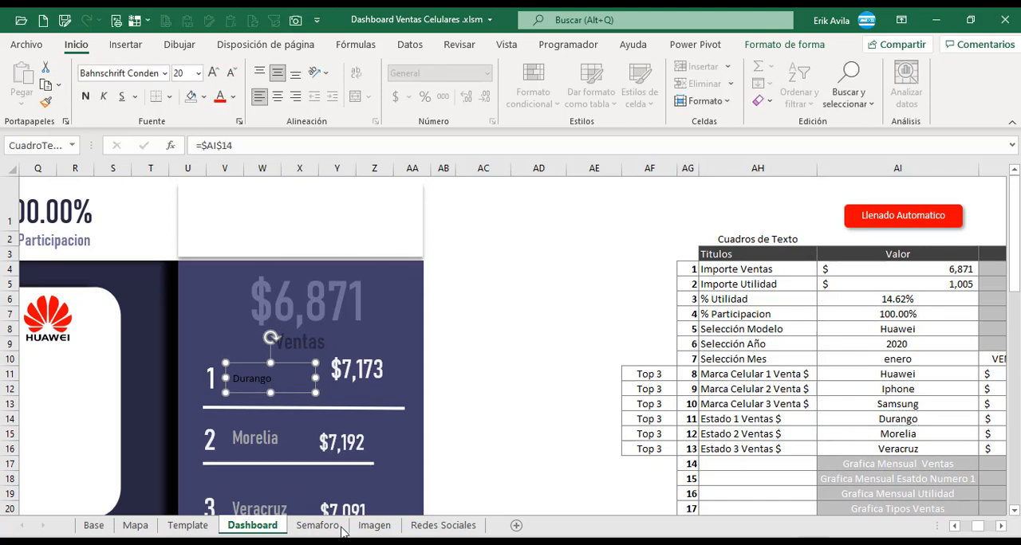
Link the second-place Morelia state name text box to the Estado 2 value in AI15.
{"action": "left_click", "coordinate": [291, 412]}
{"action": "type", "text": "="}
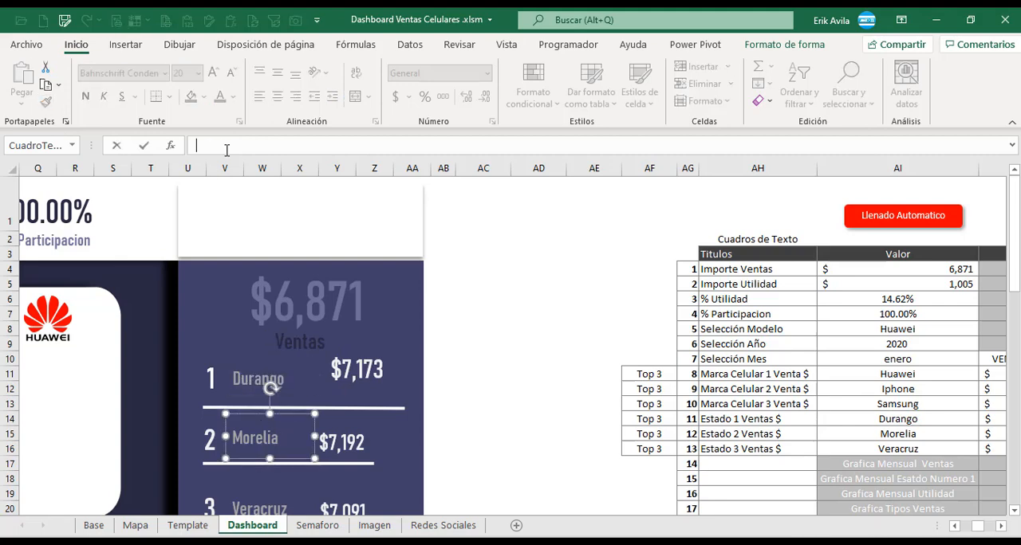
{"action": "left_click", "coordinate": [898, 440]}
{"action": "key", "text": "Return"}
Link the third-place Veracruz state name text box to the Estado 3 value with the formula =$AI$16.
{"action": "scroll", "coordinate": [268, 388], "scroll_direction": "down", "scroll_amount": 1}
{"action": "left_click", "coordinate": [273, 427]}
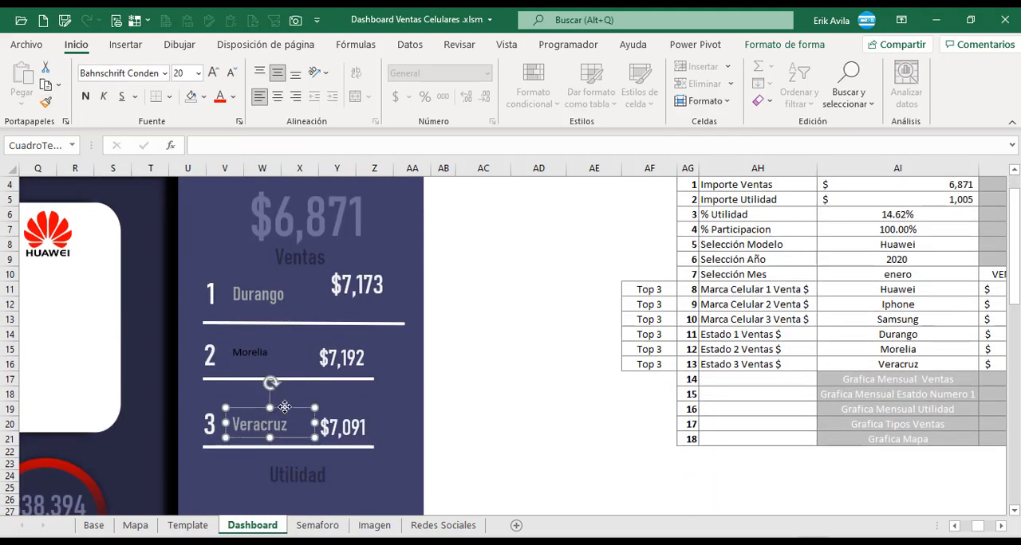
{"action": "left_click", "coordinate": [227, 142]}
{"action": "type", "text": "="}
{"action": "left_click", "coordinate": [877, 364]}
{"action": "key", "text": "Return"}
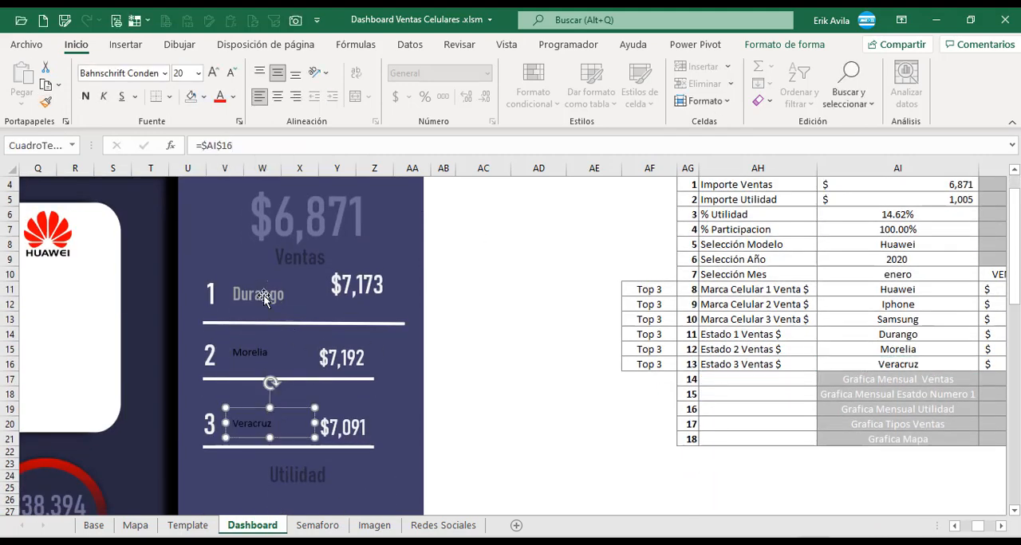
Copy the Durango text box's formatting onto the linked Morelia and Veracruz name text boxes with the format painter.
{"action": "left_click", "coordinate": [263, 297]}
{"action": "left_click", "coordinate": [51, 104]}
{"action": "left_click", "coordinate": [260, 354]}
{"action": "left_click", "coordinate": [48, 104]}
{"action": "left_click", "coordinate": [263, 424]}
Link the Durango amount text box to the Estado 1 sales in AJ14 and restore its formatting from the Morelia amount box.
{"action": "left_click", "coordinate": [363, 286]}
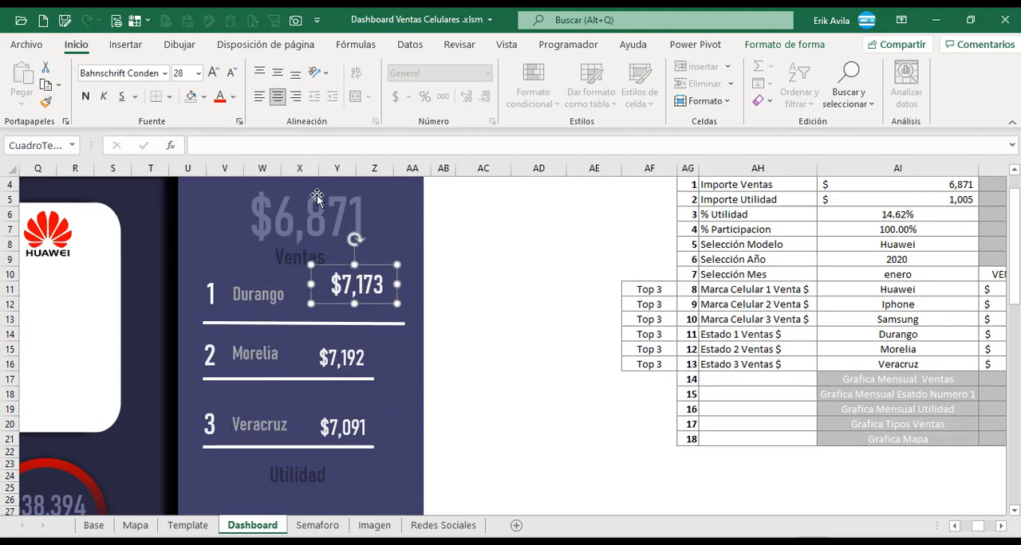
{"action": "type", "text": "="}
{"action": "scroll", "coordinate": [877, 335], "scroll_direction": "right", "scroll_amount": 3}
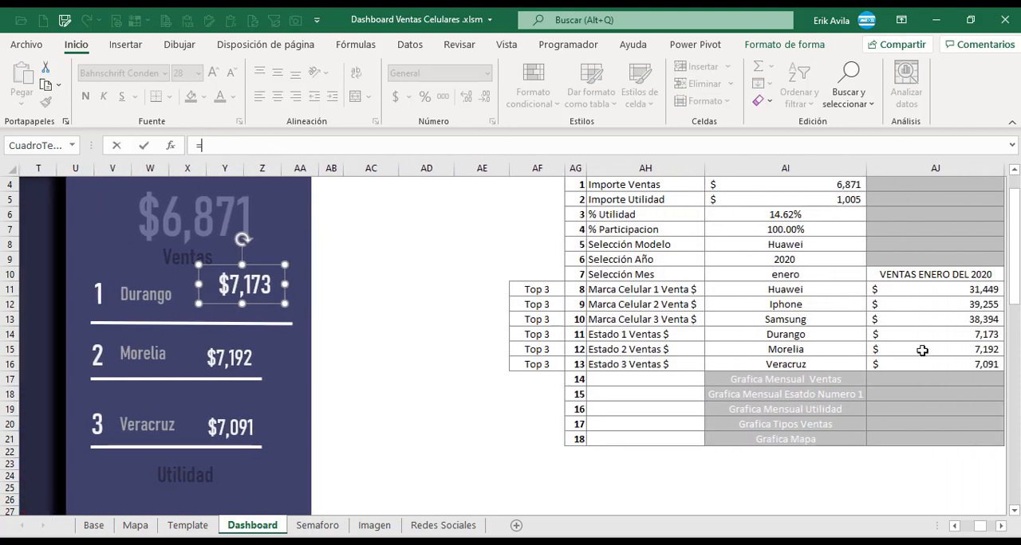
{"action": "left_click", "coordinate": [914, 339]}
{"action": "key", "text": "Return"}
{"action": "left_click", "coordinate": [252, 361]}
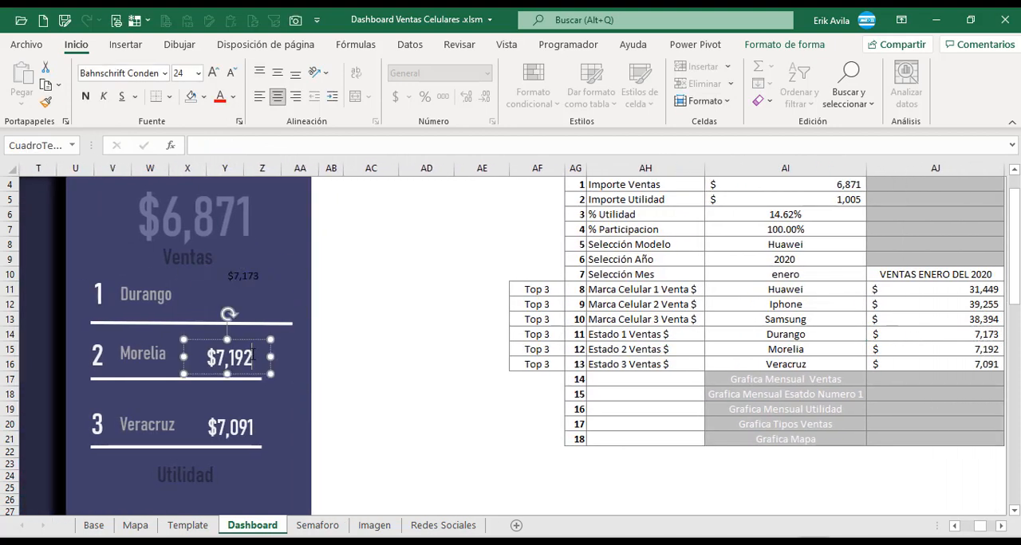
{"action": "left_click", "coordinate": [45, 102]}
{"action": "left_click", "coordinate": [245, 273]}
Link the Morelia amount text box to =$AJ$15 and restore its formatting from the Veracruz amount box.
{"action": "left_click", "coordinate": [252, 351]}
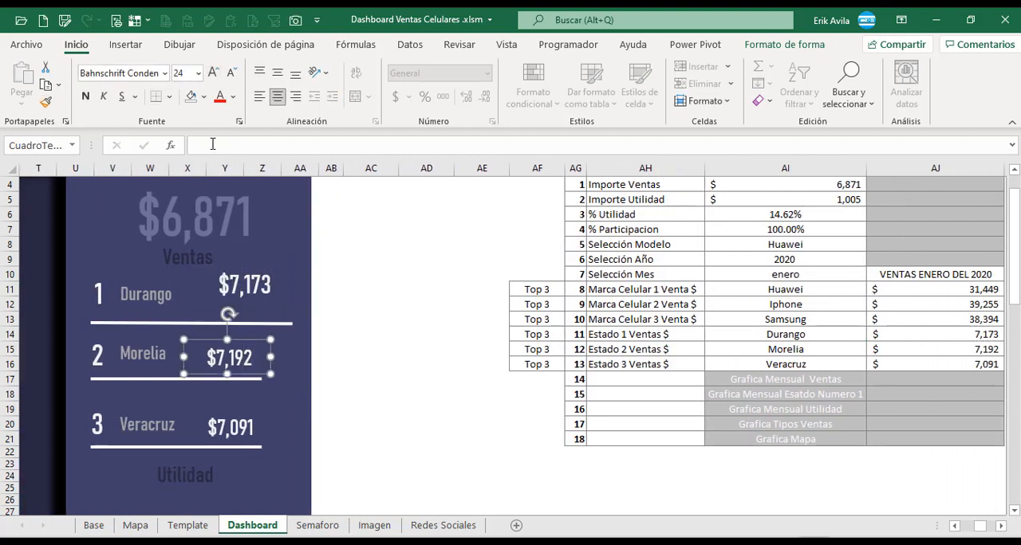
{"action": "left_click", "coordinate": [212, 144]}
{"action": "type", "text": "="}
{"action": "left_click", "coordinate": [935, 349]}
{"action": "key", "text": "Return"}
{"action": "left_click", "coordinate": [231, 428]}
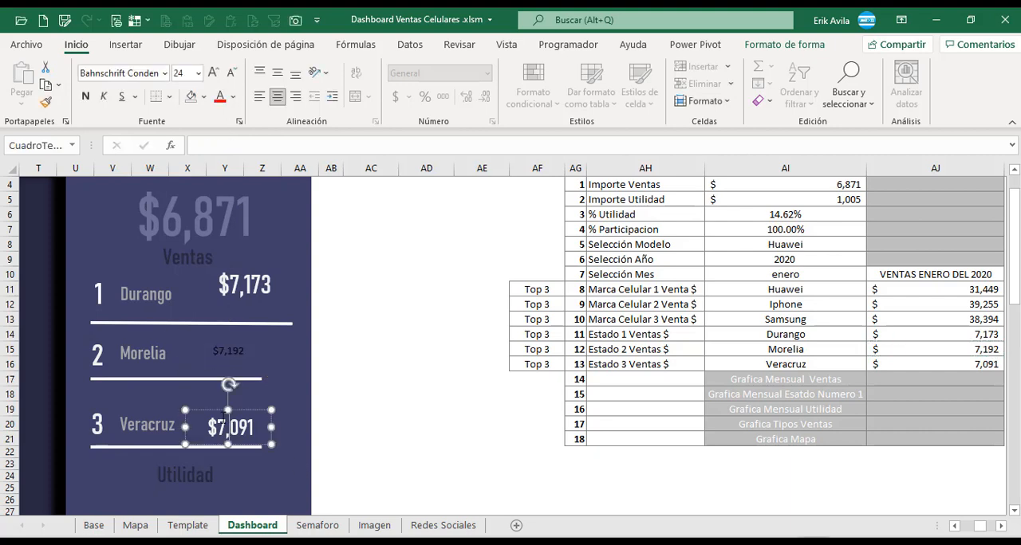
{"action": "left_click", "coordinate": [46, 102]}
{"action": "left_click", "coordinate": [231, 360]}
Link the Veracruz amount text box to the Estado 3 sales in AJ16 and copy the Morelia amount's formatting onto it.
{"action": "left_click", "coordinate": [251, 424]}
{"action": "left_click", "coordinate": [207, 150]}
{"action": "type", "text": "="}
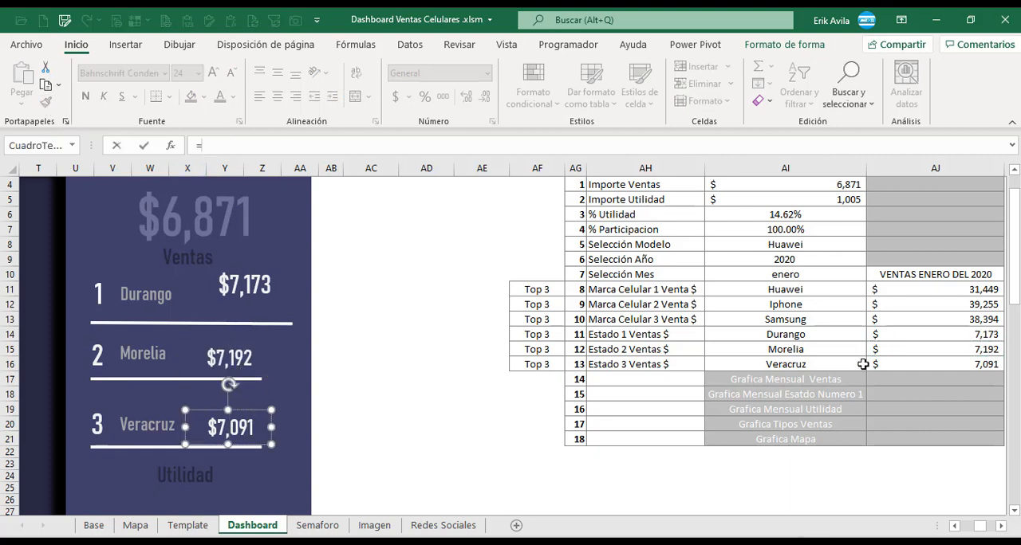
{"action": "left_click", "coordinate": [925, 365]}
{"action": "key", "text": "Return"}
{"action": "left_click", "coordinate": [263, 361]}
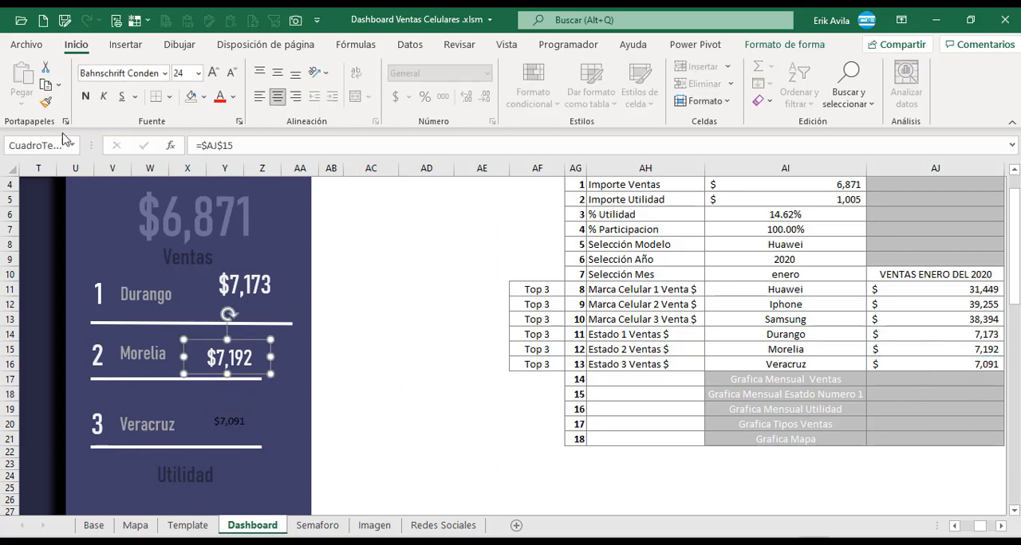
{"action": "left_click", "coordinate": [46, 102]}
{"action": "left_click", "coordinate": [230, 421]}
{"action": "left_click", "coordinate": [384, 364]}
Duplicate the % Utilidad value text box and place the copy just below it as a format reference.
{"action": "scroll", "coordinate": [387, 364], "scroll_direction": "up", "scroll_amount": 1}
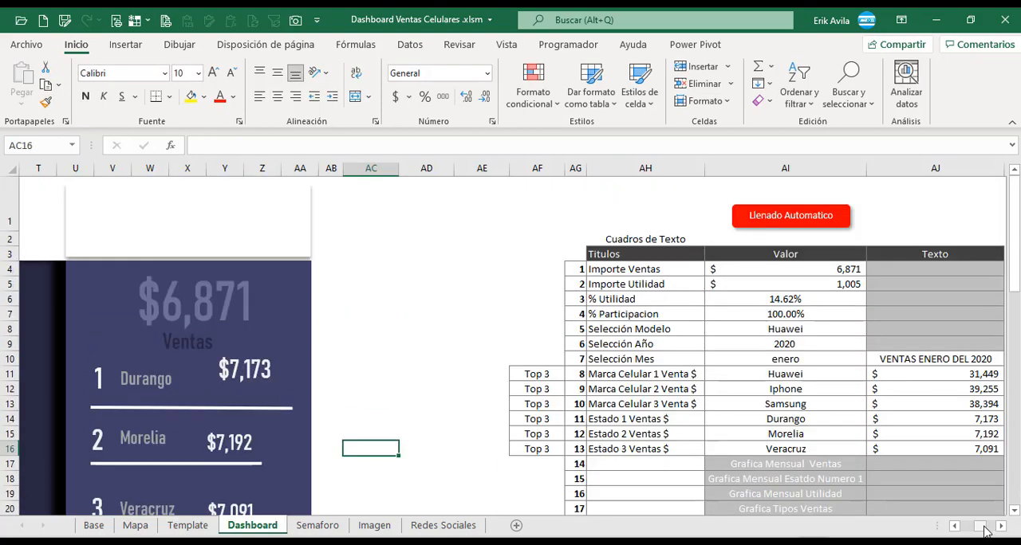
{"action": "left_click_drag", "start_coordinate": [984, 528], "coordinate": [961, 527]}
{"action": "left_click", "coordinate": [189, 212]}
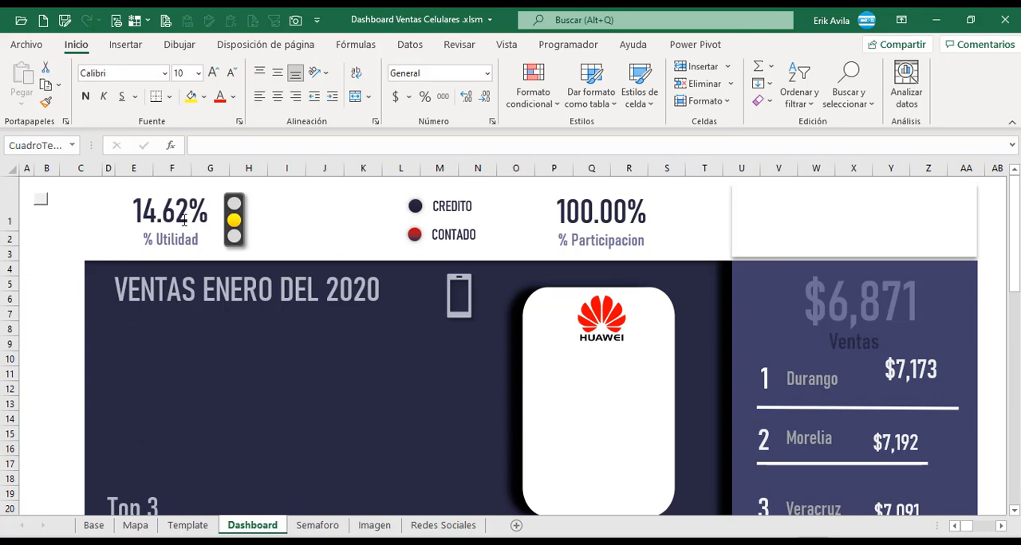
{"action": "left_click_drag", "start_coordinate": [203, 187], "coordinate": [205, 284]}
Link the original % Utilidad value text box to the % Utilidad figure in AI6.
{"action": "left_click", "coordinate": [190, 210]}
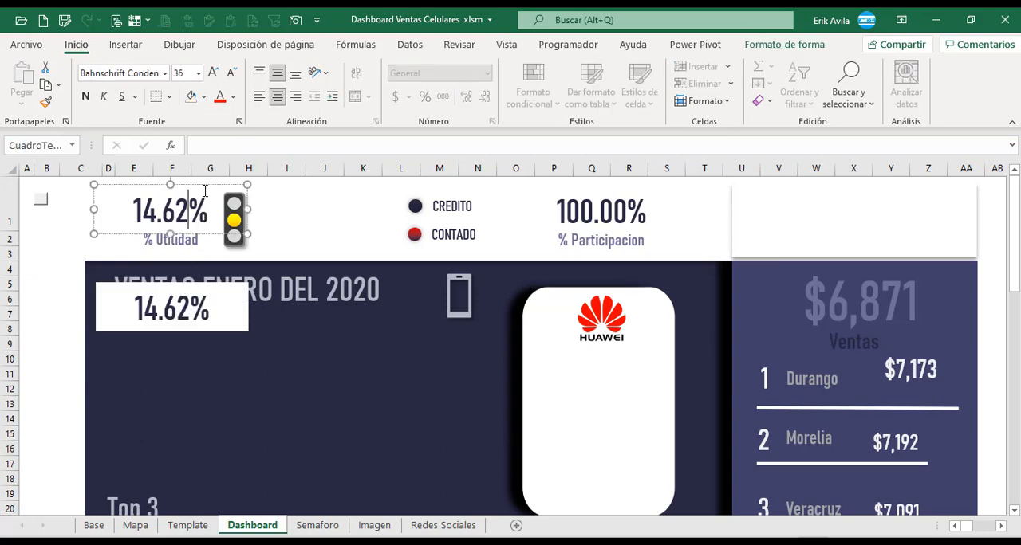
{"action": "left_click", "coordinate": [204, 187]}
{"action": "left_click", "coordinate": [212, 147]}
{"action": "type", "text": "="}
{"action": "left_click_drag", "start_coordinate": [967, 527], "coordinate": [981, 530]}
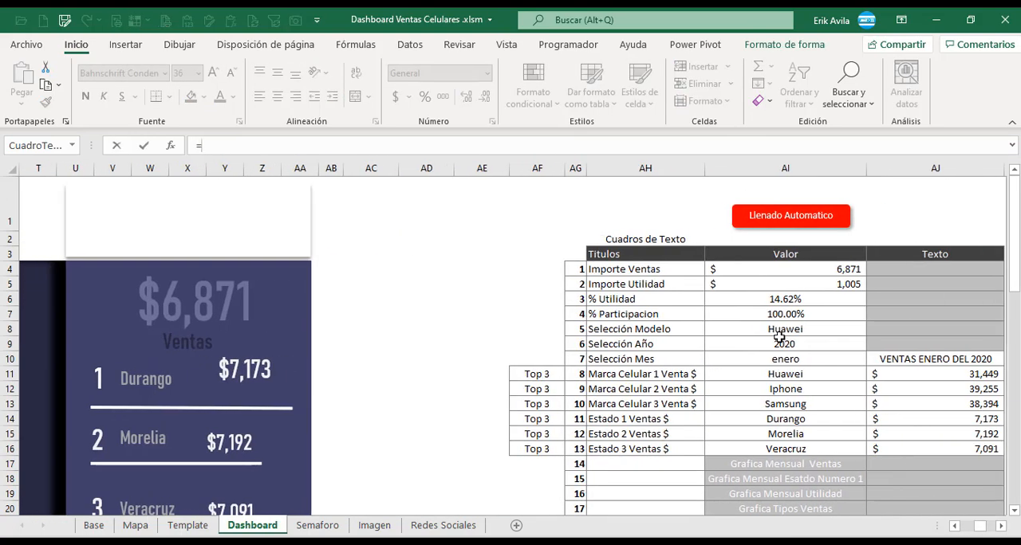
{"action": "left_click", "coordinate": [775, 301]}
{"action": "key", "text": "Return"}
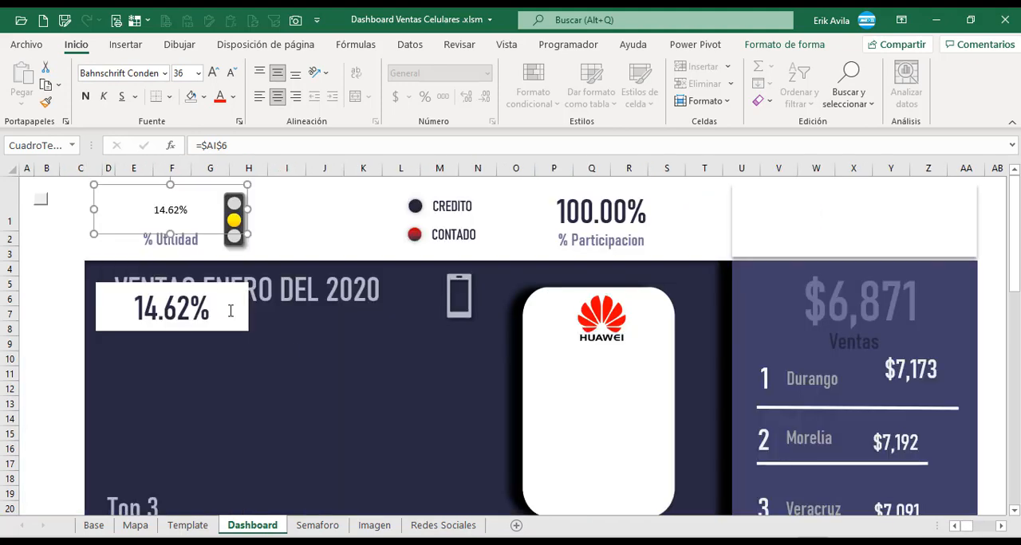
Apply the duplicate's formatting to the linked % Utilidad text box with the format painter, and delete the duplicate.
{"action": "left_click", "coordinate": [243, 301]}
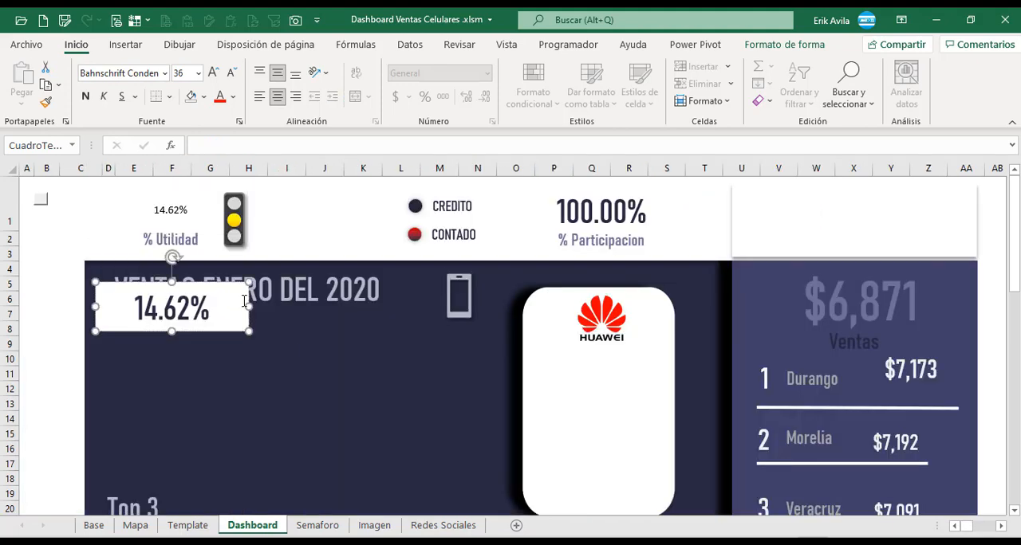
{"action": "left_click", "coordinate": [169, 214]}
{"action": "left_click", "coordinate": [231, 283]}
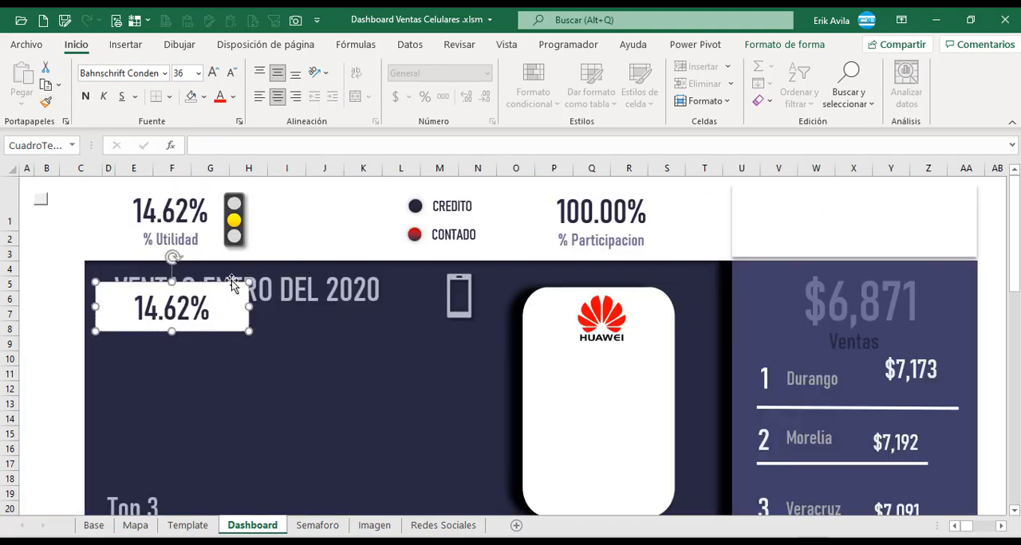
{"action": "key", "text": "Delete"}
Duplicate the % Participacion value text box as a format reference and link the original to the figure in AI7.
{"action": "left_click", "coordinate": [630, 209]}
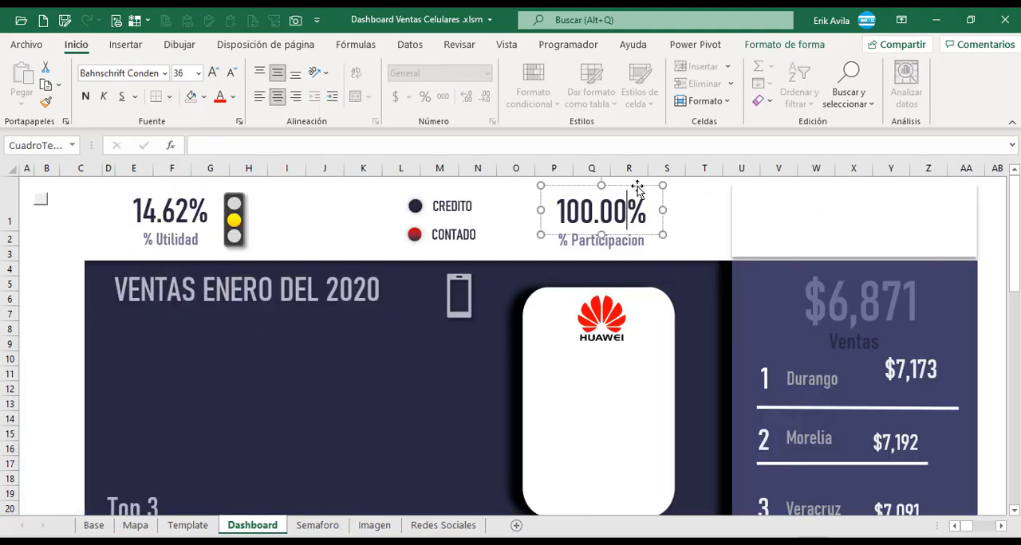
{"action": "left_click_drag", "start_coordinate": [638, 189], "coordinate": [657, 235]}
{"action": "left_click", "coordinate": [308, 142]}
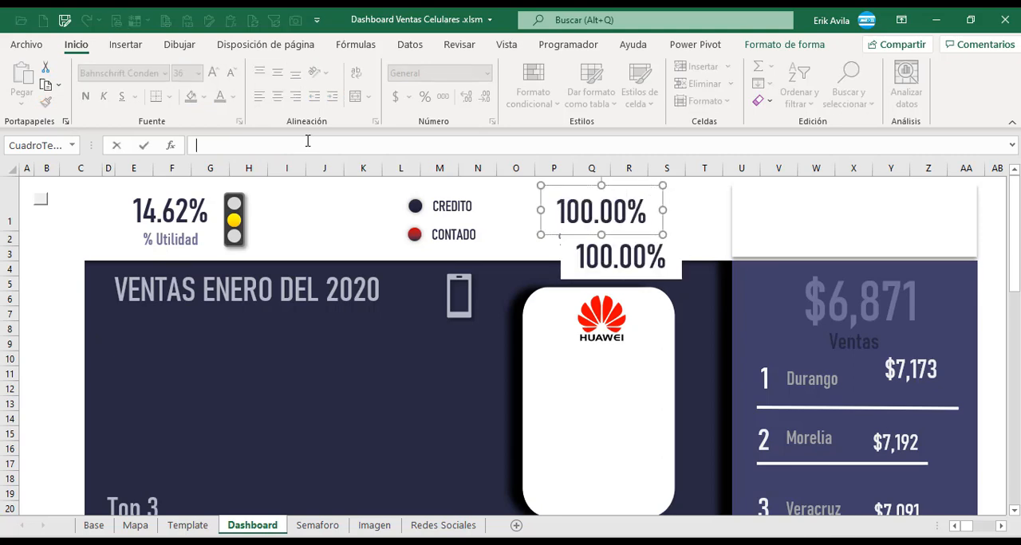
{"action": "type", "text": "="}
{"action": "mouse_move", "coordinate": [966, 525]}
{"action": "left_mouse_down"}
{"action": "mouse_move", "coordinate": [983, 525]}
{"action": "mouse_move", "coordinate": [966, 526]}
{"action": "left_mouse_up"}
{"action": "left_click", "coordinate": [671, 318]}
{"action": "key", "text": "Return"}
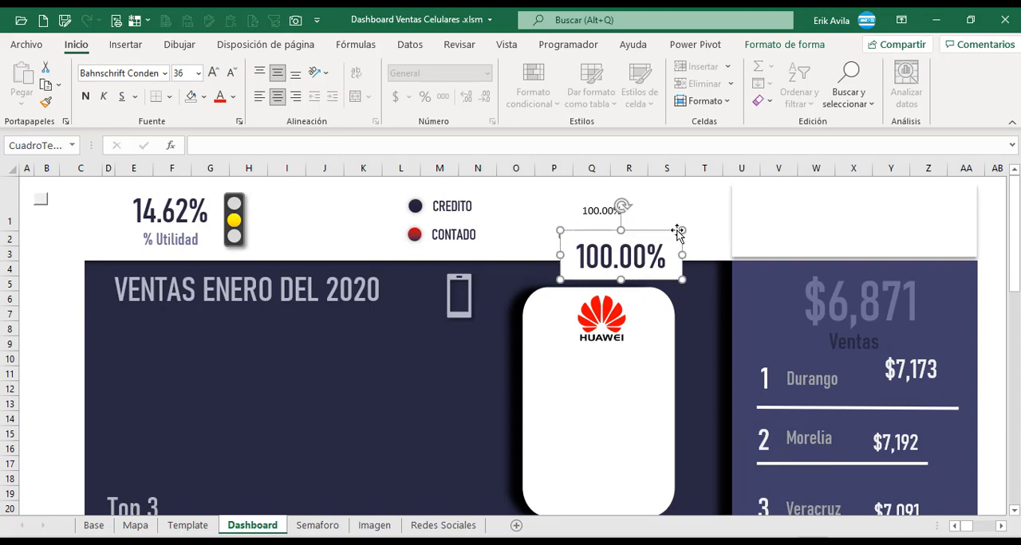
Apply the duplicate's formatting to the linked % Participacion text box with the format painter.
{"action": "left_click", "coordinate": [45, 102]}
{"action": "left_click", "coordinate": [601, 211]}
{"action": "left_click", "coordinate": [677, 236]}
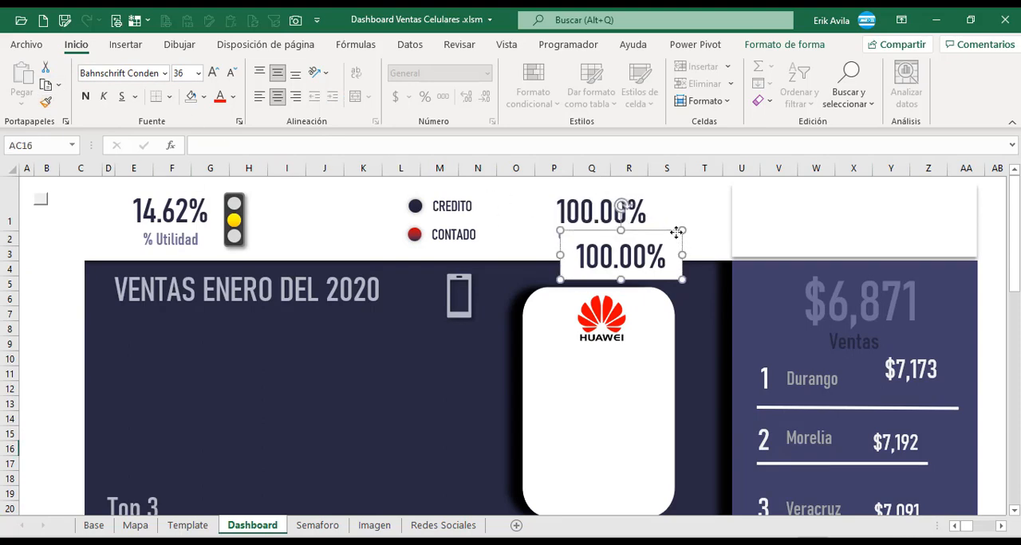
Link the Huawei amount text box in the Top 3 section to the Marca Celular 1 sales in AJ11.
{"action": "scroll", "coordinate": [69, 292], "scroll_direction": "down", "scroll_amount": 6}
{"action": "left_click", "coordinate": [194, 281]}
{"action": "left_click", "coordinate": [219, 148]}
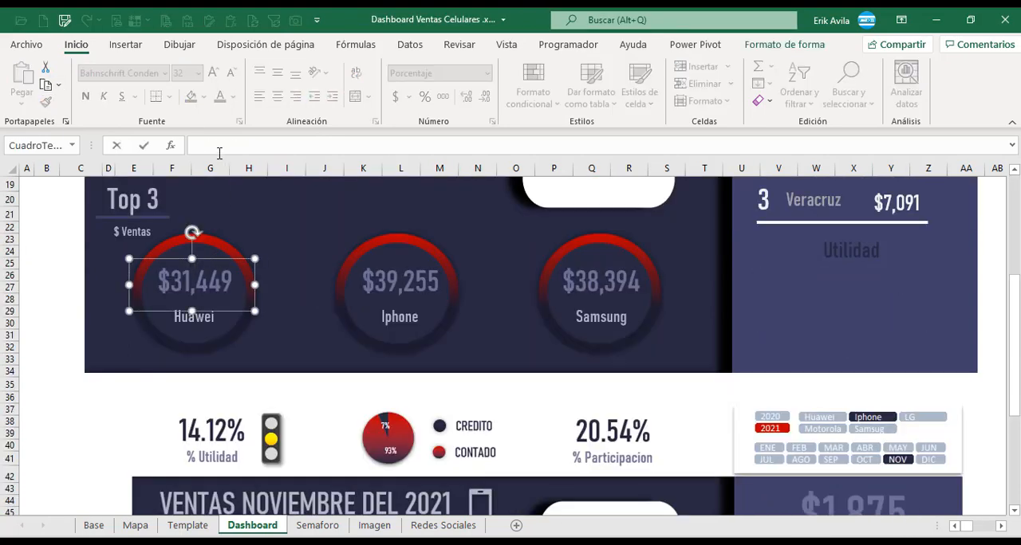
{"action": "type", "text": "="}
{"action": "left_click_drag", "start_coordinate": [966, 526], "coordinate": [980, 531]}
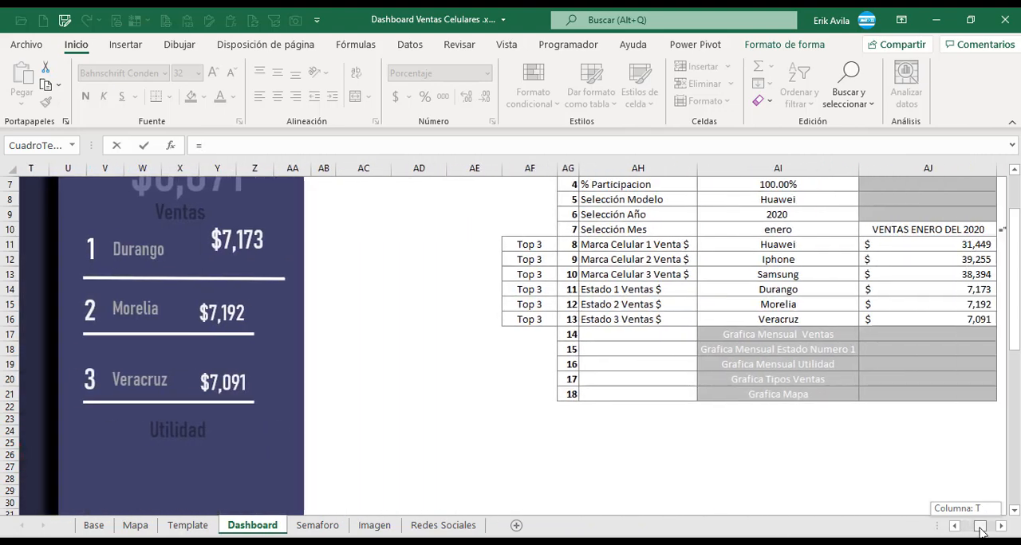
{"action": "left_click", "coordinate": [900, 244]}
{"action": "key", "text": "Return"}
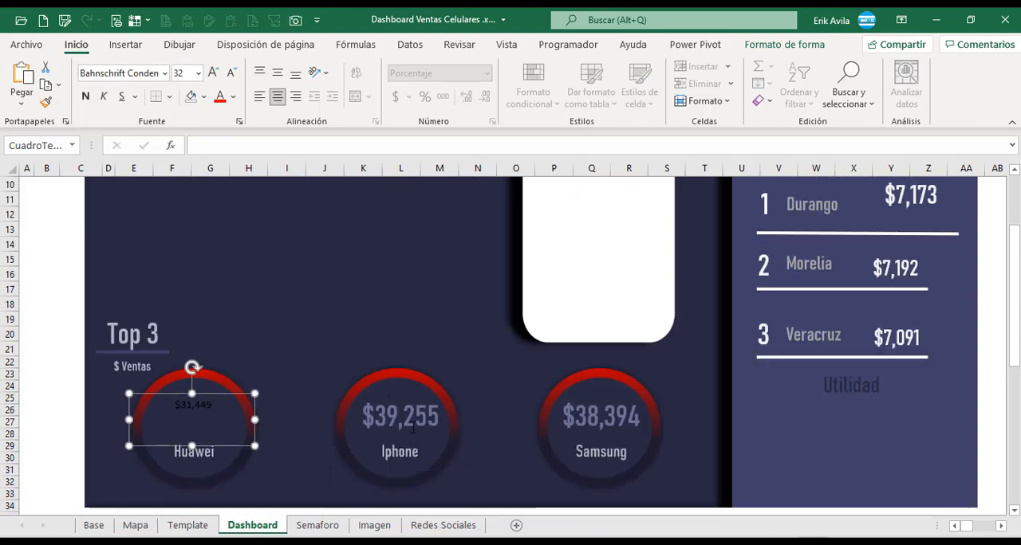
Copy the Iphone amount's formatting onto the linked Huawei amount text box with the format painter.
{"action": "left_click", "coordinate": [413, 429]}
{"action": "left_click", "coordinate": [46, 101]}
{"action": "left_click", "coordinate": [196, 404]}
Link the Iphone amount text box to the Marca Celular 2 sales with the formula =$AJ$12.
{"action": "left_click", "coordinate": [273, 151]}
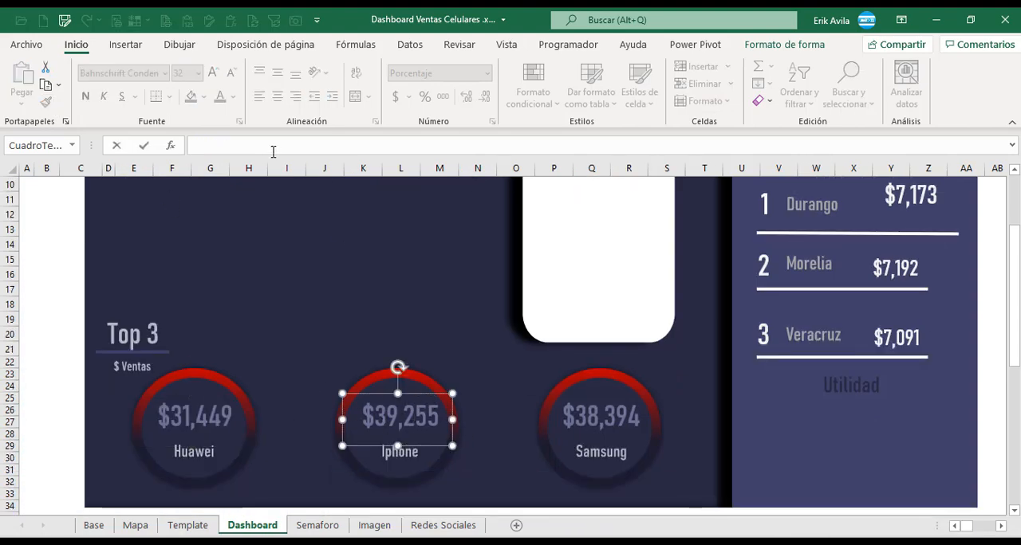
{"action": "type", "text": "="}
{"action": "left_click_drag", "start_coordinate": [965, 526], "coordinate": [982, 526]}
{"action": "left_click", "coordinate": [786, 216]}
{"action": "key", "text": "Return"}
Link the Samsung amount text box to the Marca Celular 3 sales with the formula =$AJ$13.
{"action": "left_click", "coordinate": [538, 393]}
{"action": "left_click", "coordinate": [247, 145]}
{"action": "type", "text": "="}
{"action": "left_click", "coordinate": [756, 234]}
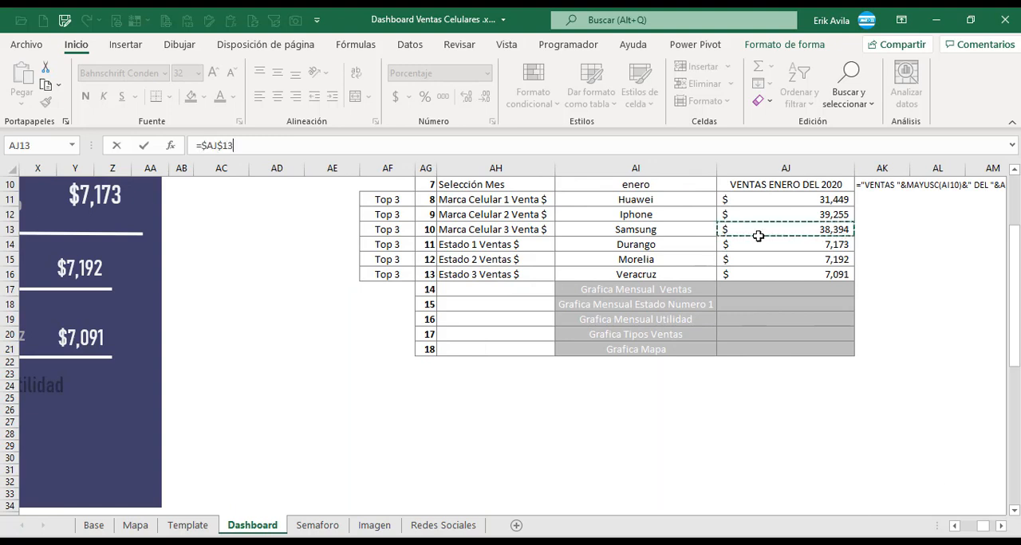
{"action": "key", "text": "Return"}
Copy the Huawei amount's formatting onto the linked Iphone and Samsung amount text boxes with the format painter.
{"action": "left_click", "coordinate": [160, 416]}
{"action": "left_click", "coordinate": [46, 101]}
{"action": "left_click", "coordinate": [404, 402]}
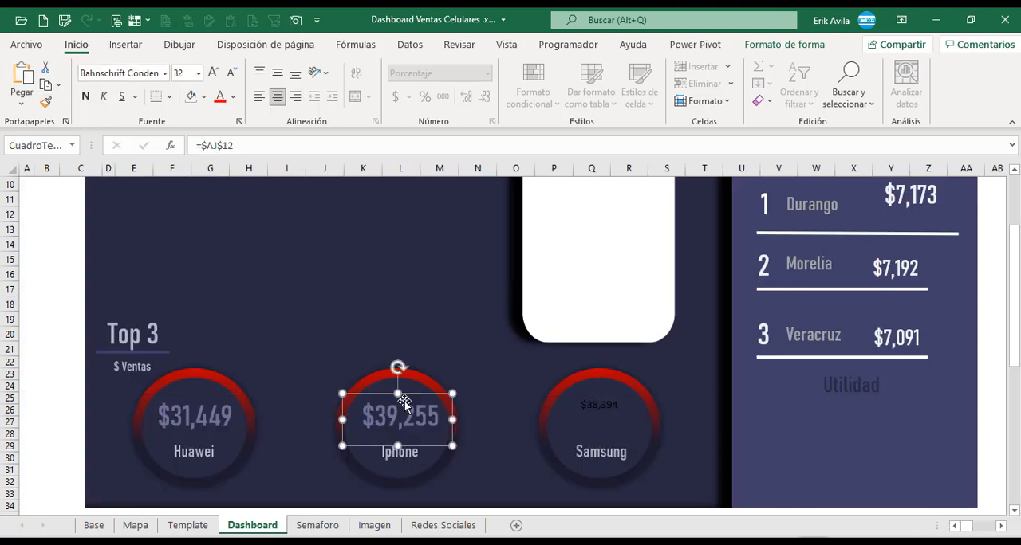
{"action": "left_click", "coordinate": [605, 415]}
Link the Huawei brand name text box to =$AI$11 and restore its formatting from the Iphone name box.
{"action": "left_click", "coordinate": [193, 451]}
{"action": "left_click", "coordinate": [195, 146]}
{"action": "type", "text": "="}
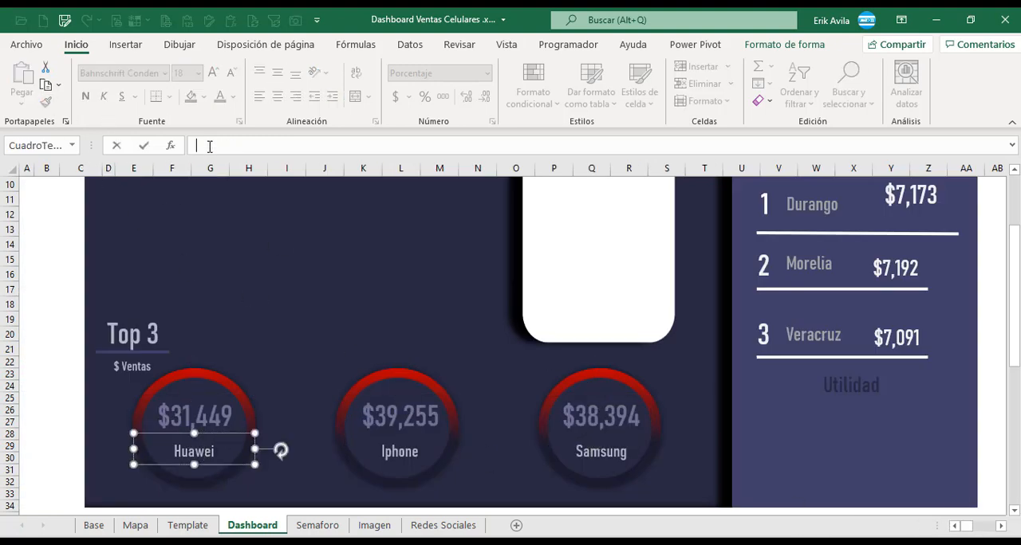
{"action": "left_click_drag", "start_coordinate": [967, 526], "coordinate": [983, 526]}
{"action": "left_click", "coordinate": [694, 198]}
{"action": "key", "text": "Return"}
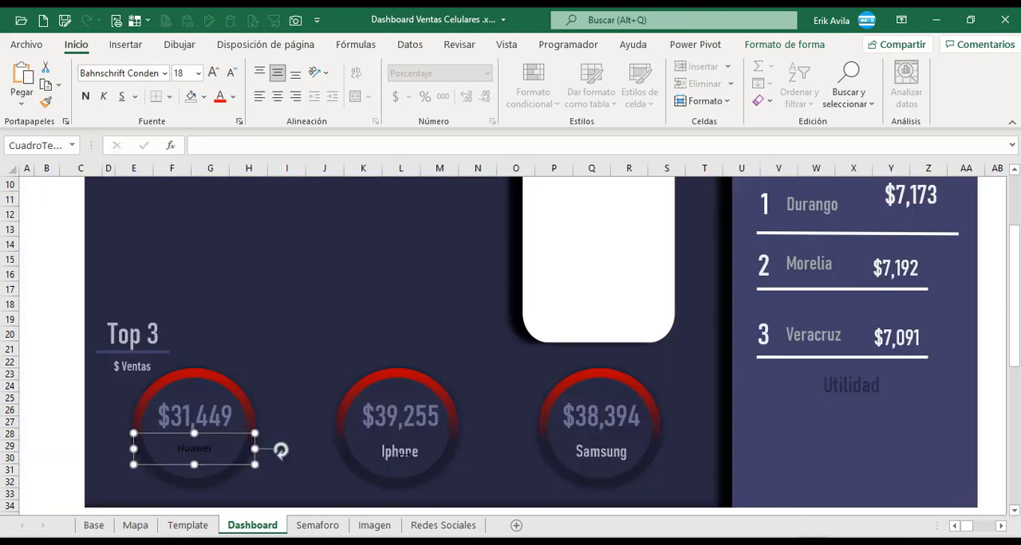
{"action": "left_click", "coordinate": [399, 451]}
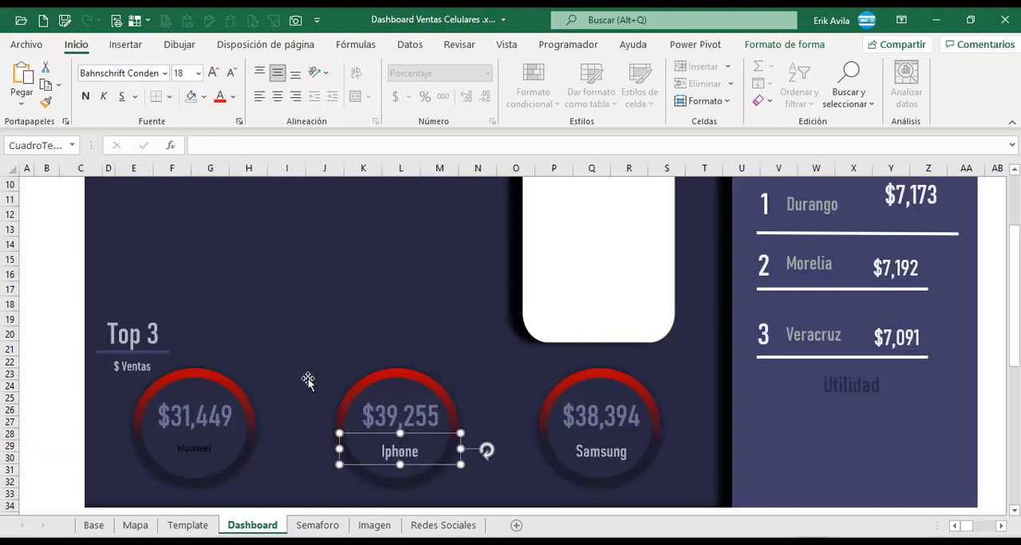
{"action": "left_click", "coordinate": [226, 437]}
Link the Iphone brand name text box to the Marca Celular 2 value with the formula =$AI$12.
{"action": "left_click", "coordinate": [399, 452]}
{"action": "left_click", "coordinate": [279, 146]}
{"action": "type", "text": "="}
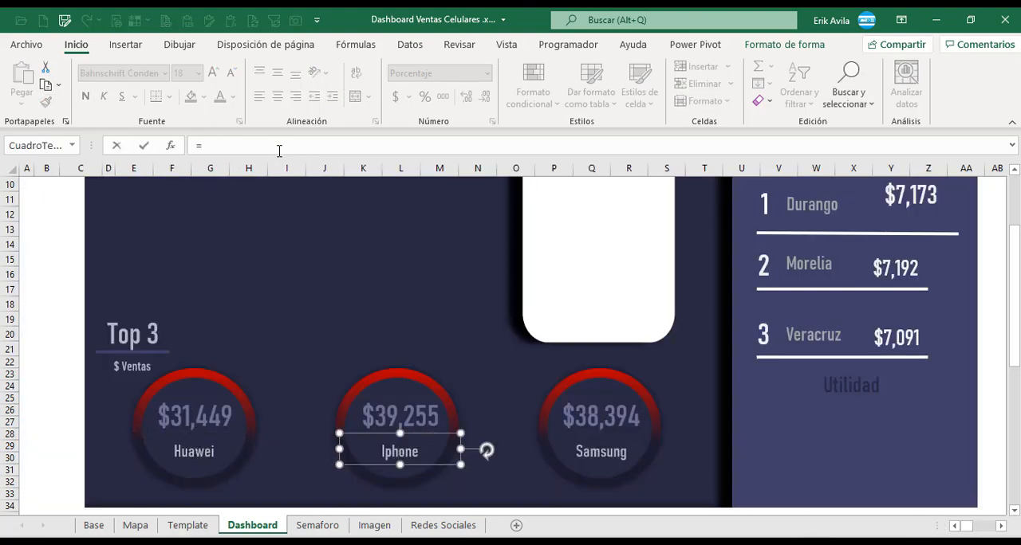
{"action": "left_click_drag", "start_coordinate": [967, 526], "coordinate": [982, 528]}
{"action": "left_click", "coordinate": [752, 210]}
{"action": "key", "text": "Return"}
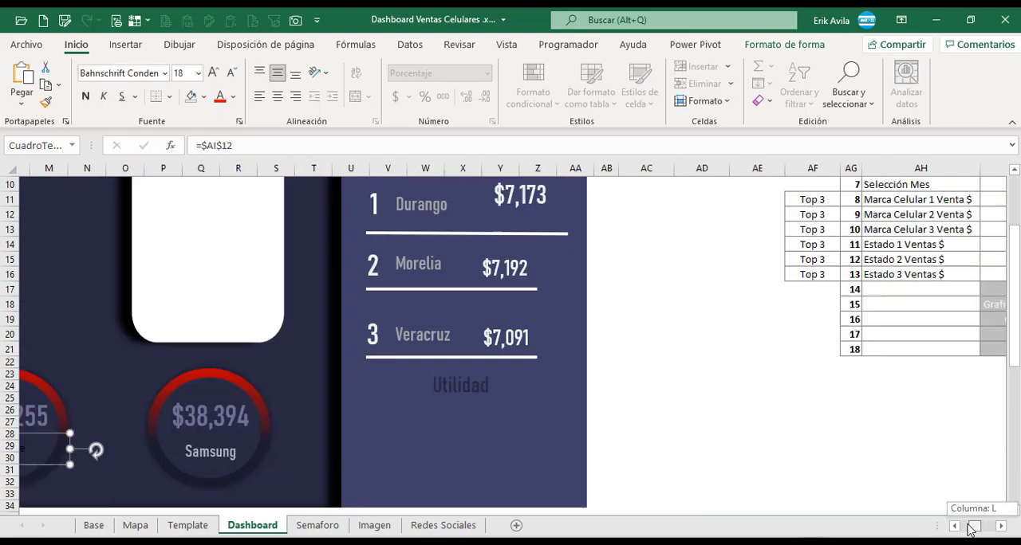
Link the Samsung brand name text box to the Marca Celular 3 value in cell AI13.
{"action": "left_click", "coordinate": [618, 437]}
{"action": "left_click", "coordinate": [312, 146]}
{"action": "type", "text": "="}
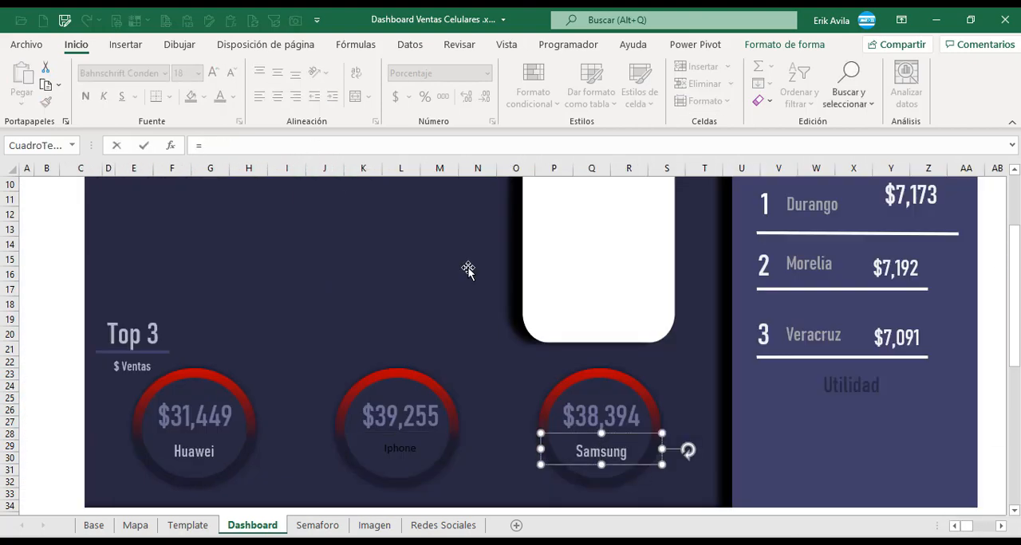
{"action": "mouse_move", "coordinate": [965, 526]}
{"action": "left_mouse_down"}
{"action": "mouse_move", "coordinate": [981, 530]}
{"action": "mouse_move", "coordinate": [963, 527]}
{"action": "left_mouse_up"}
{"action": "left_click", "coordinate": [800, 230]}
{"action": "key", "text": "Return"}
Restore the formatting of the linked Iphone and Samsung name boxes from the Huawei name box with the format painter.
{"action": "left_click", "coordinate": [220, 465]}
{"action": "left_click", "coordinate": [401, 447]}
{"action": "left_click", "coordinate": [47, 102]}
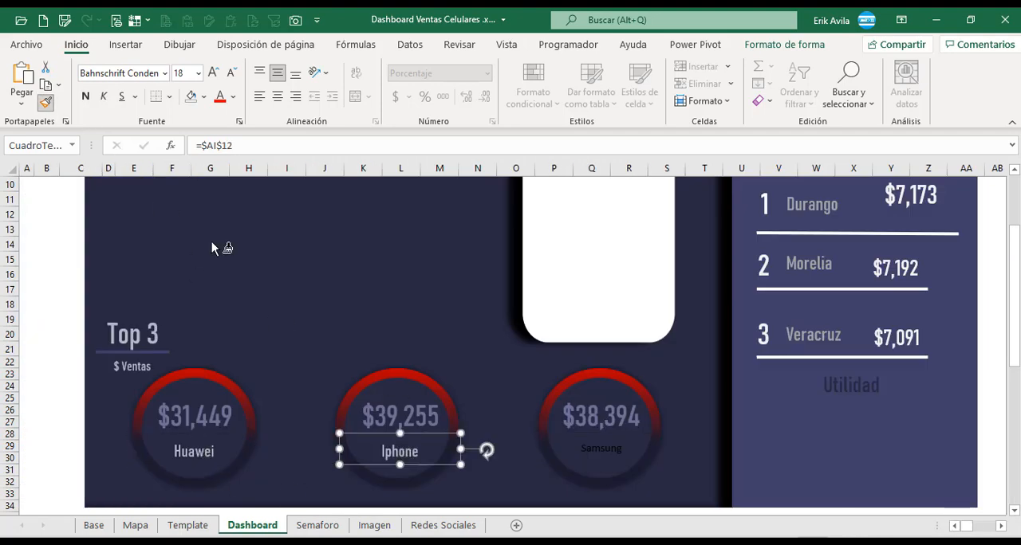
{"action": "left_click", "coordinate": [597, 448]}
{"action": "left_click", "coordinate": [54, 373]}
{"action": "scroll", "coordinate": [146, 380], "scroll_direction": "up", "scroll_amount": 2}
{"action": "scroll", "coordinate": [146, 379], "scroll_direction": "up", "scroll_amount": 1}
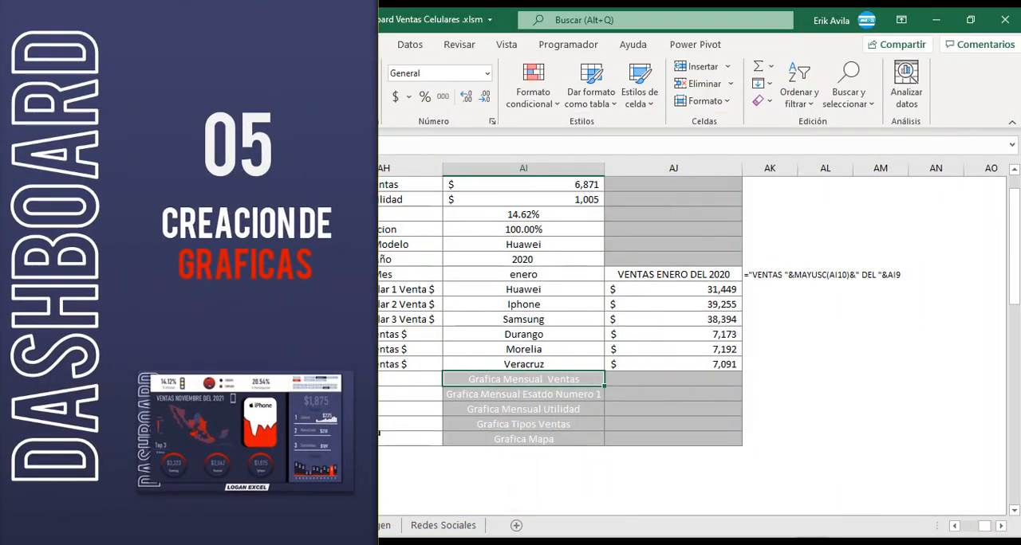
Examine how the date and sales cells of the selected brand's monthly sales table on the Base sheet are linked.
{"action": "scroll", "coordinate": [627, 484], "scroll_direction": "left", "scroll_amount": 3}
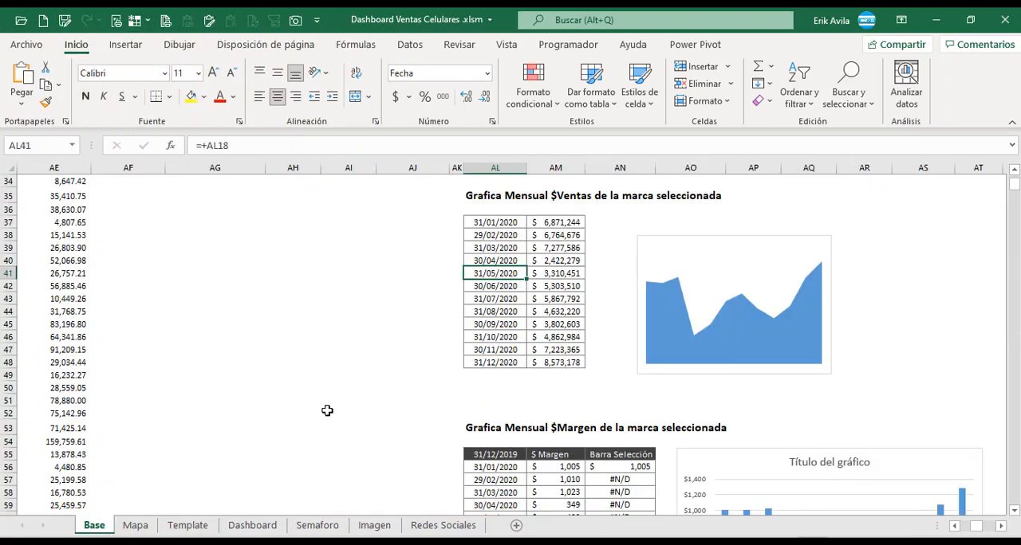
{"action": "scroll", "coordinate": [328, 407], "scroll_direction": "up", "scroll_amount": 11}
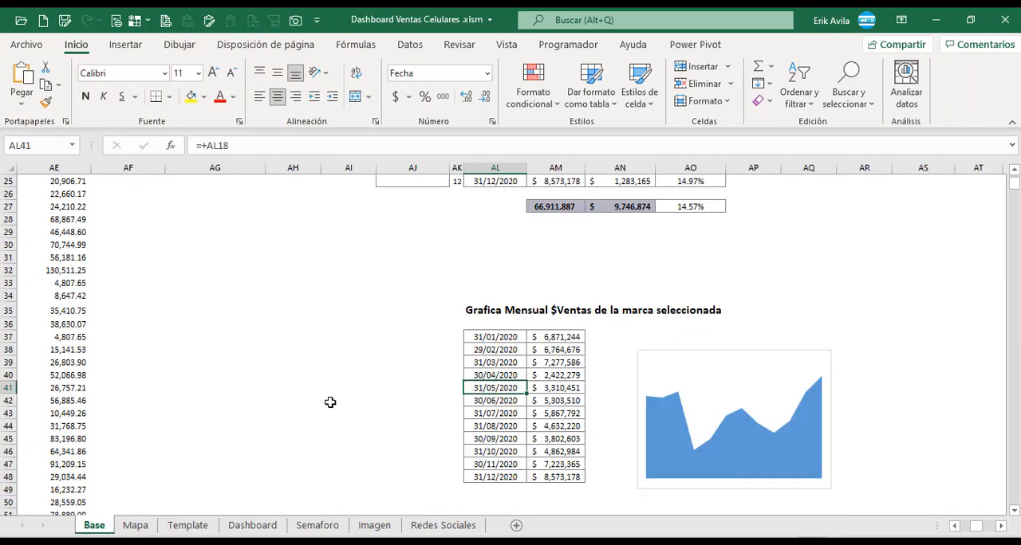
{"action": "left_click", "coordinate": [511, 429]}
{"action": "scroll", "coordinate": [511, 428], "scroll_direction": "down", "scroll_amount": 10}
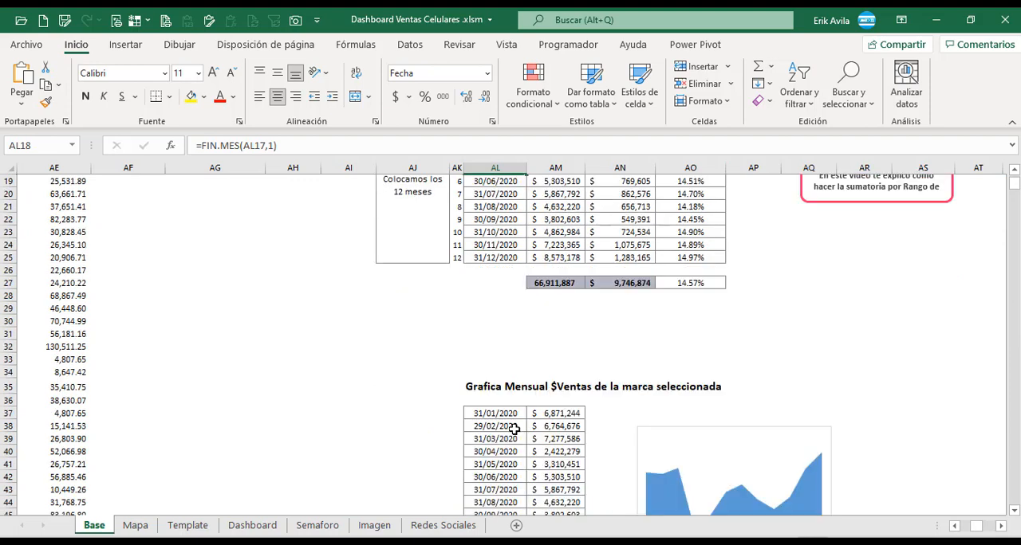
{"action": "left_click", "coordinate": [518, 333]}
{"action": "left_click", "coordinate": [538, 262]}
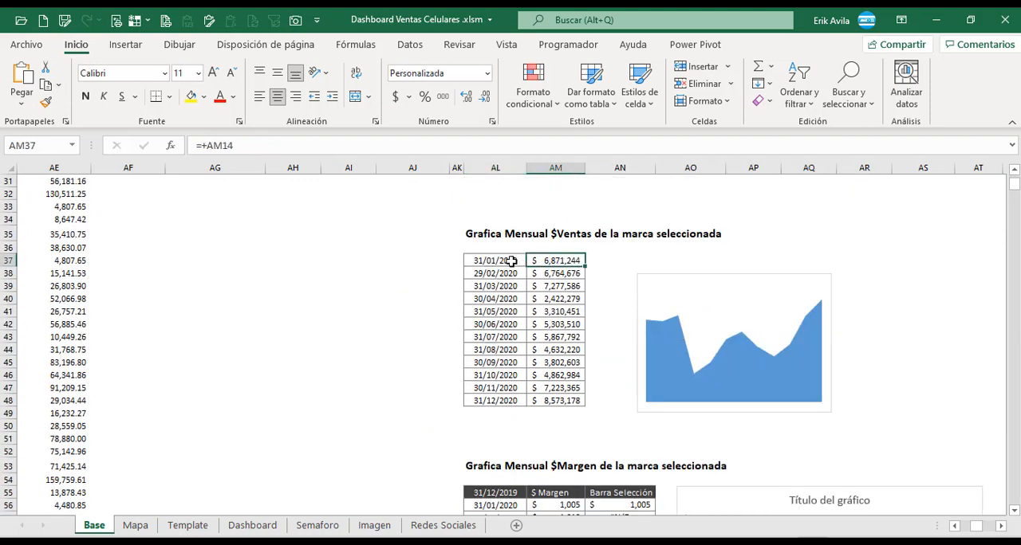
{"action": "left_click", "coordinate": [512, 261]}
{"action": "key", "text": "F2"}
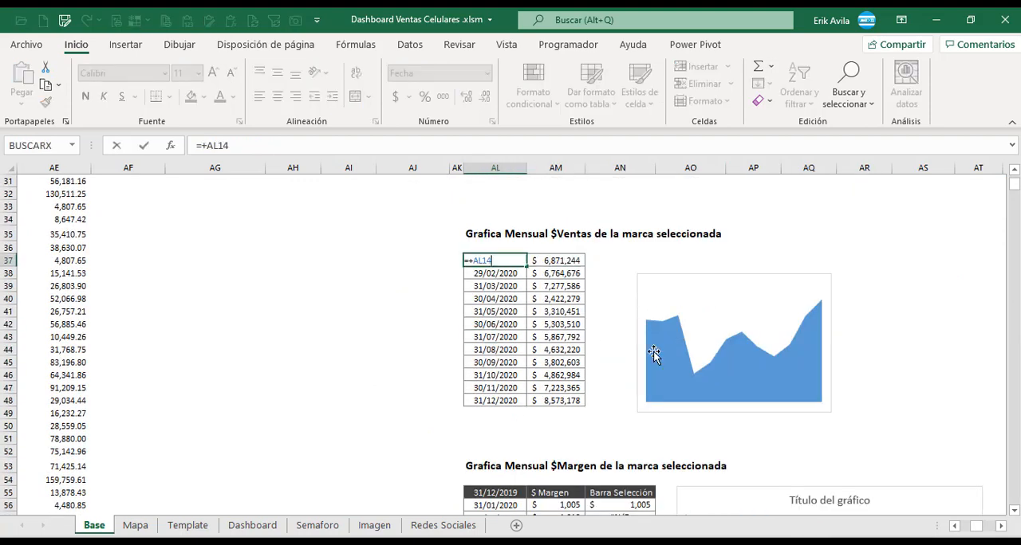
{"action": "left_click", "coordinate": [1011, 170]}
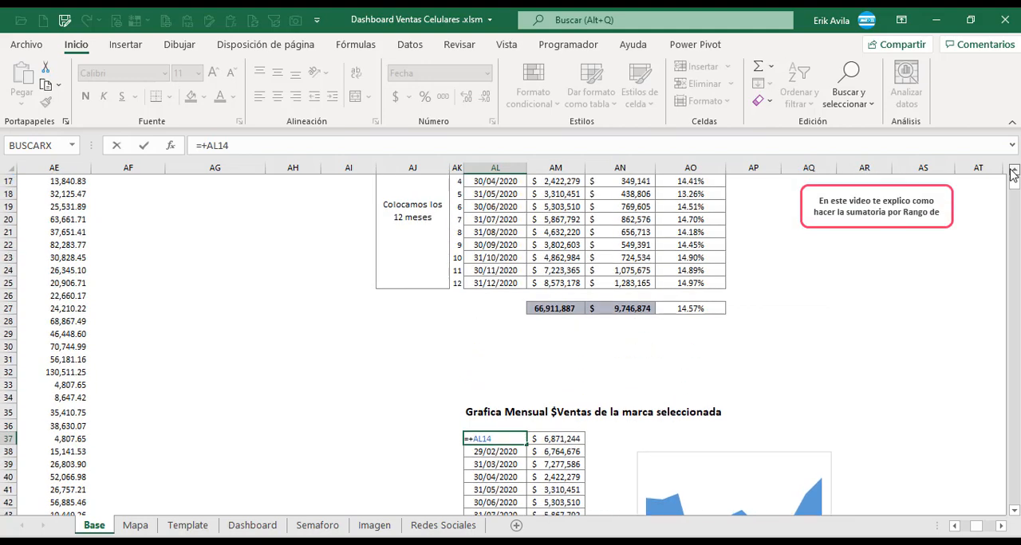
{"action": "key", "text": "Escape"}
{"action": "scroll", "coordinate": [597, 376], "scroll_direction": "down", "scroll_amount": 2}
{"action": "left_click", "coordinate": [552, 430]}
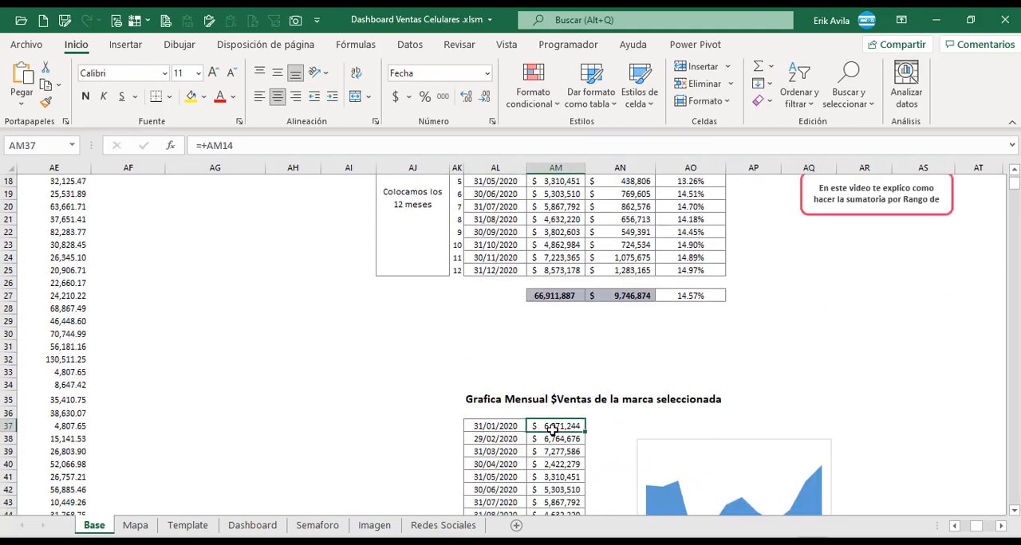
{"action": "scroll", "coordinate": [558, 445], "scroll_direction": "down", "scroll_amount": 4}
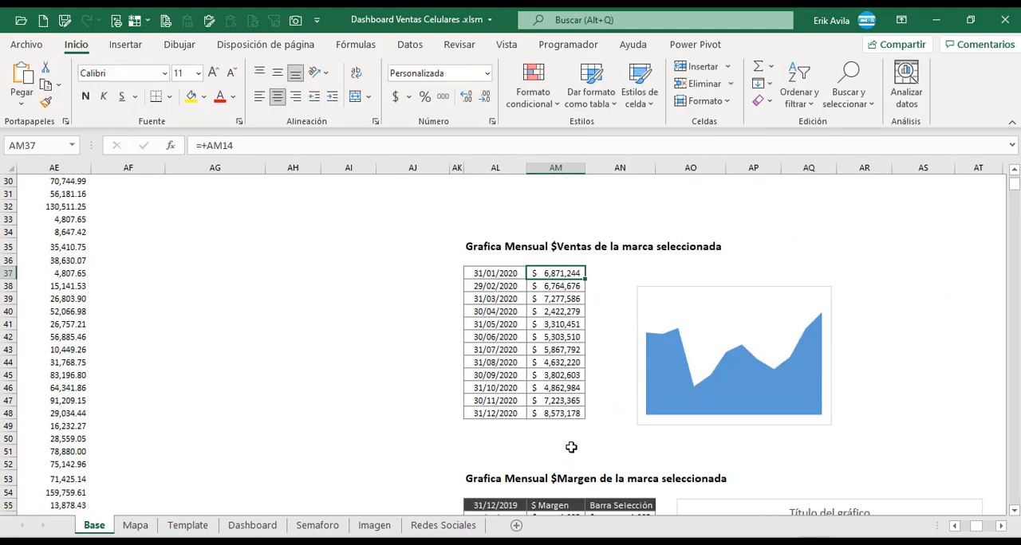
Insert an area chart (Áreas) from the selected brand's monthly sales amounts in AM37:AM48.
{"action": "left_click", "coordinate": [571, 362]}
{"action": "left_click_drag", "start_coordinate": [565, 273], "coordinate": [572, 406]}
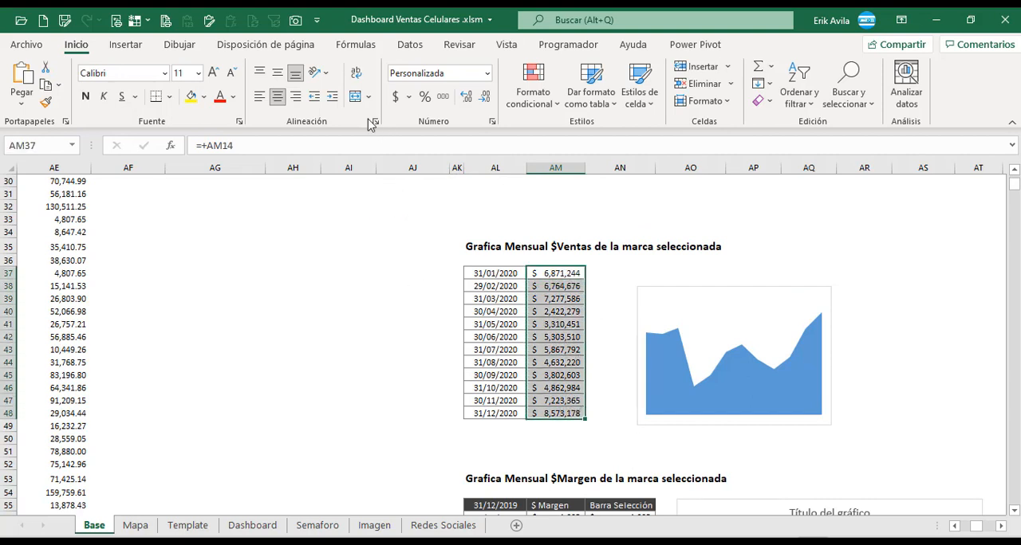
{"action": "left_click", "coordinate": [136, 48]}
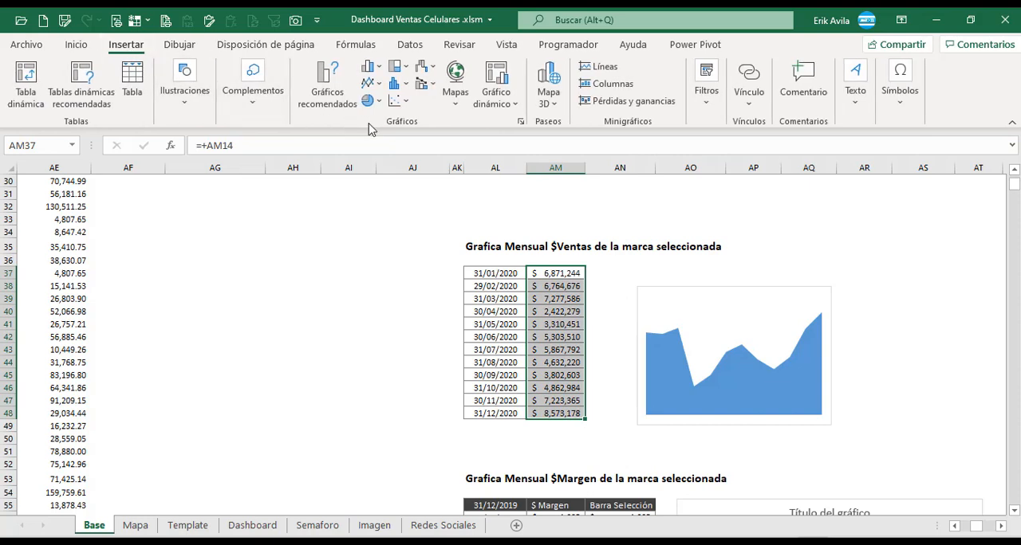
{"action": "left_click", "coordinate": [330, 102]}
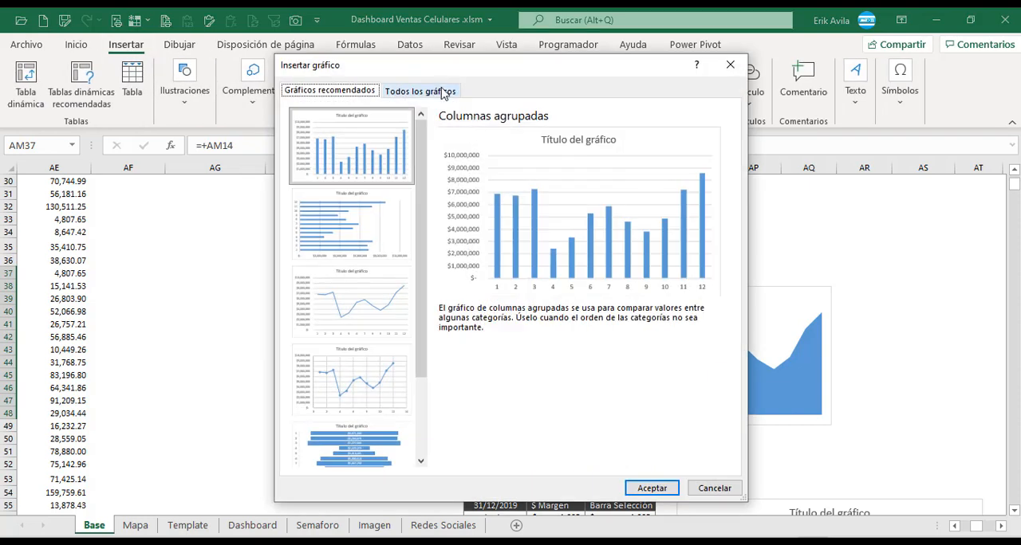
{"action": "left_click", "coordinate": [447, 90]}
{"action": "left_click", "coordinate": [321, 224]}
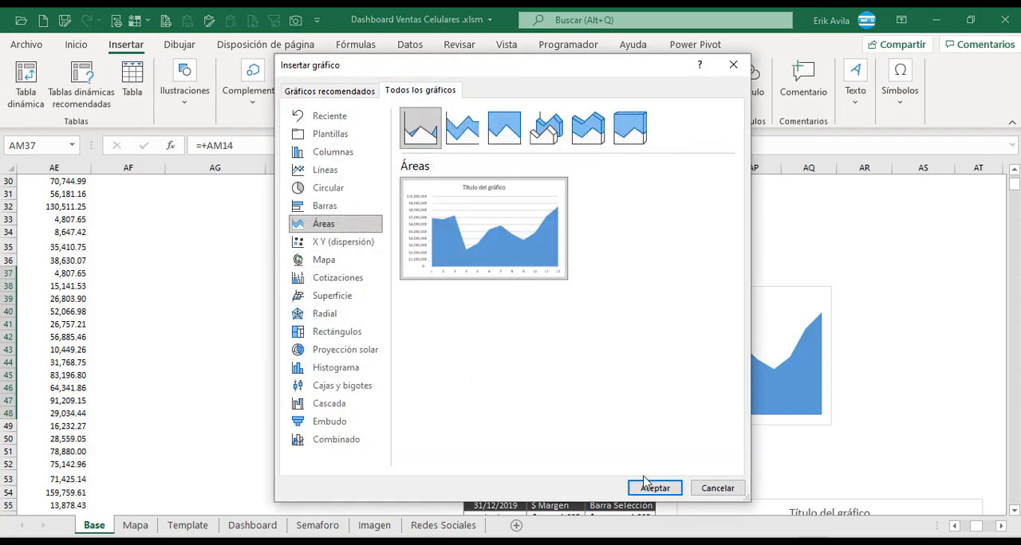
{"action": "left_click", "coordinate": [654, 488]}
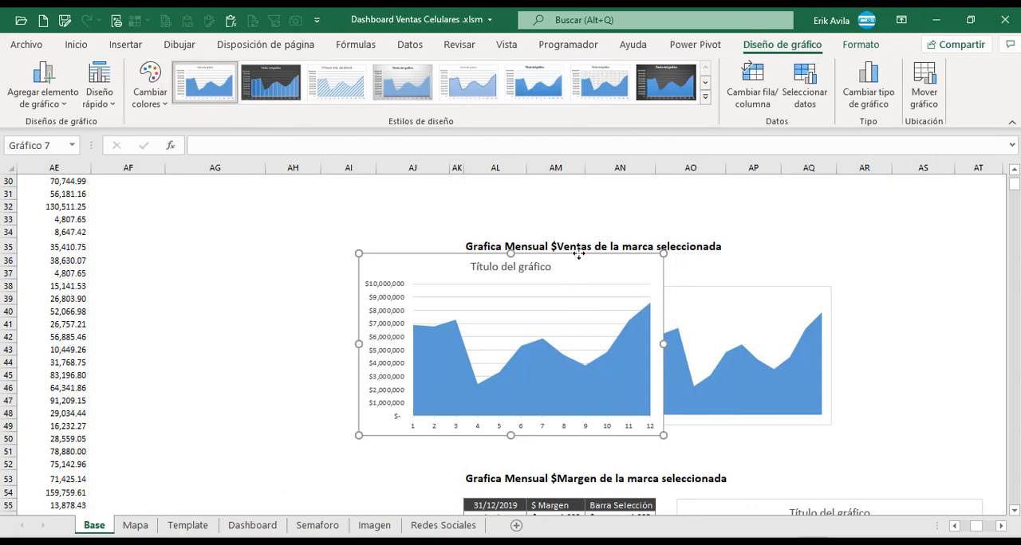
Move the new area chart from the Base sheet to the Dashboard sheet by cutting and pasting it.
{"action": "key", "text": "Delete"}
{"action": "left_click", "coordinate": [252, 526]}
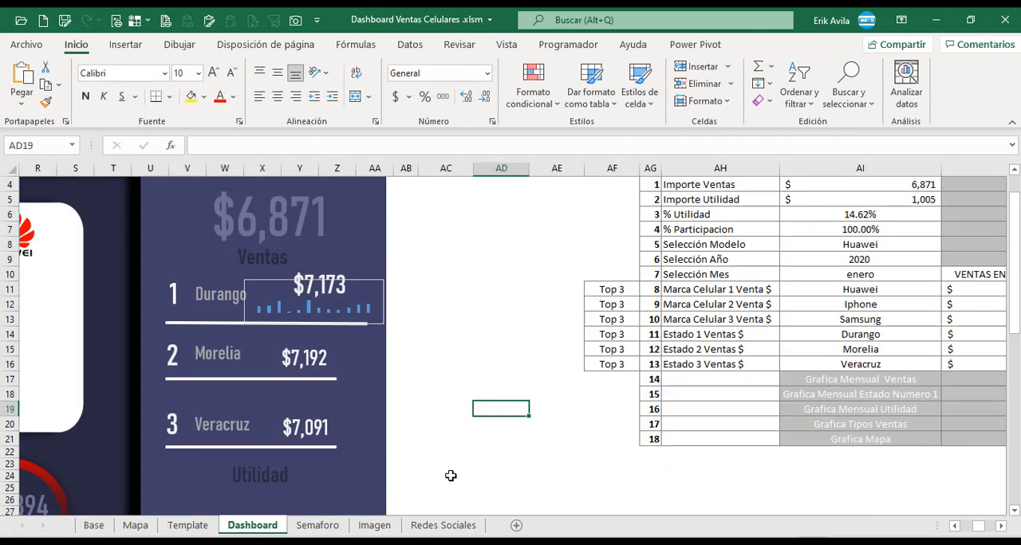
{"action": "left_click", "coordinate": [954, 526]}
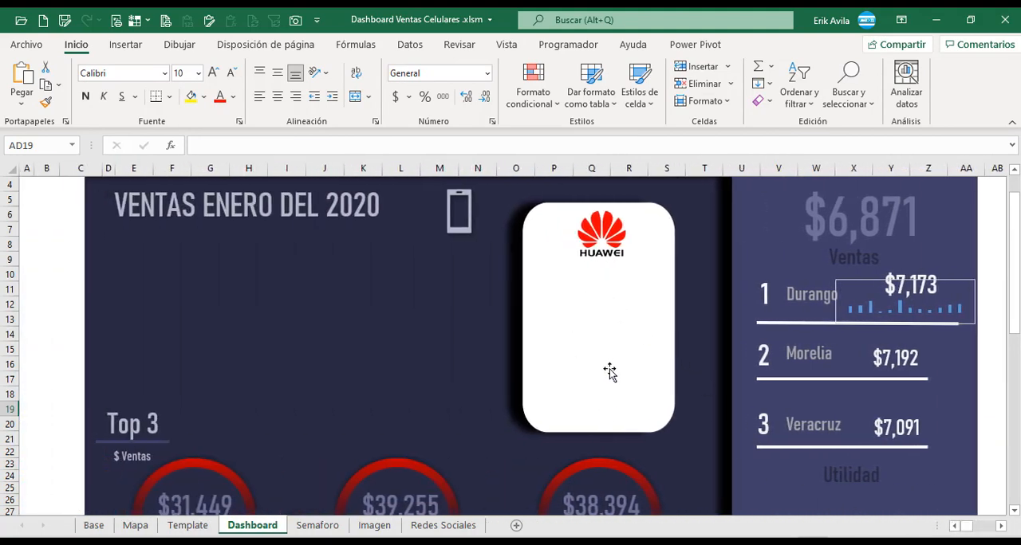
{"action": "left_click", "coordinate": [268, 303]}
{"action": "left_click", "coordinate": [72, 289]}
{"action": "key", "text": "ctrl+v"}
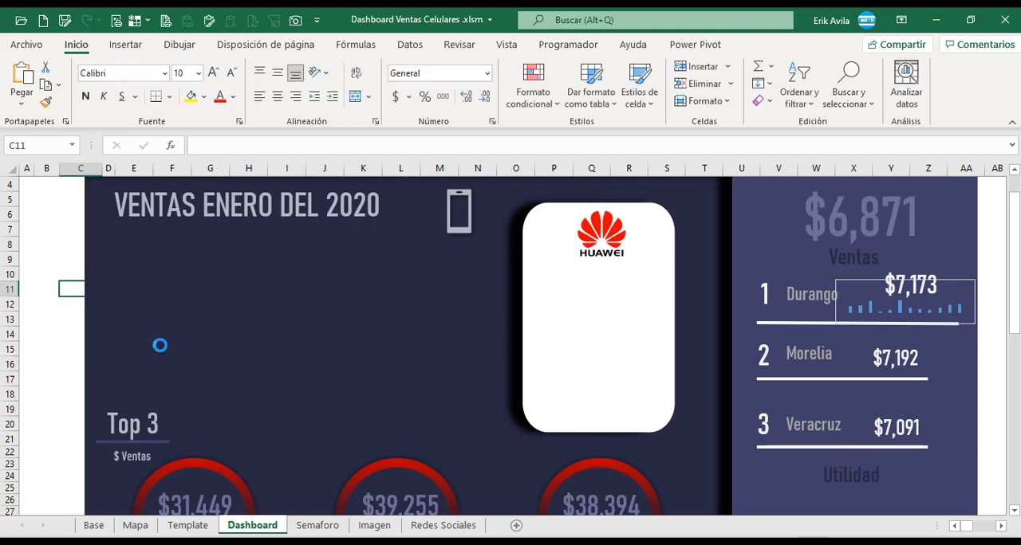
Strip the pasted area chart of its title, gridlines and both axes so only the filled area remains.
{"action": "left_click_drag", "start_coordinate": [379, 289], "coordinate": [612, 270]}
{"action": "left_click", "coordinate": [315, 319]}
{"action": "key", "text": "Delete"}
{"action": "left_click", "coordinate": [456, 276]}
{"action": "key", "text": "Delete"}
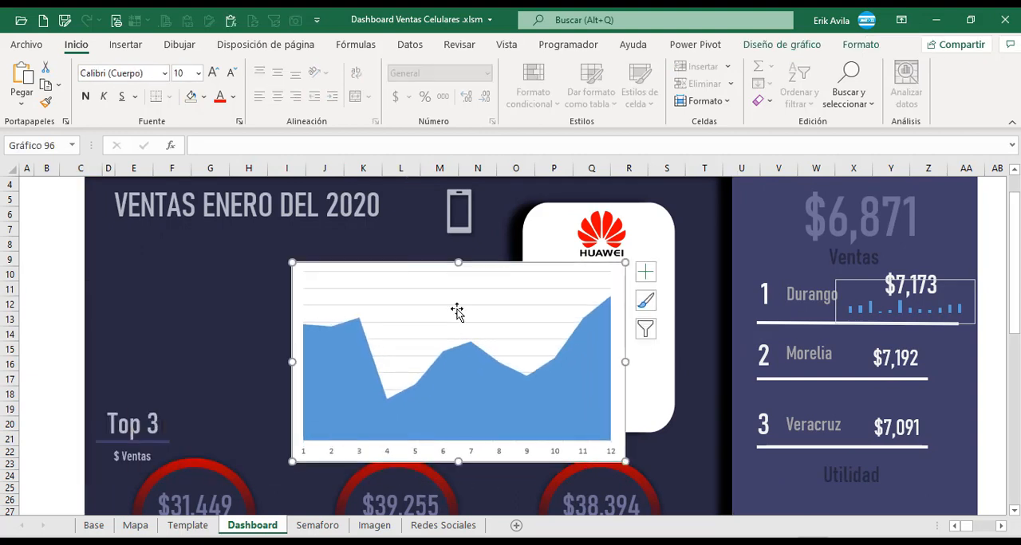
{"action": "left_click", "coordinate": [502, 453]}
{"action": "key", "text": "Delete"}
Narrow and shorten the area chart and place it over the white phone shape below the Huawei logo.
{"action": "left_click_drag", "start_coordinate": [625, 362], "coordinate": [474, 362]}
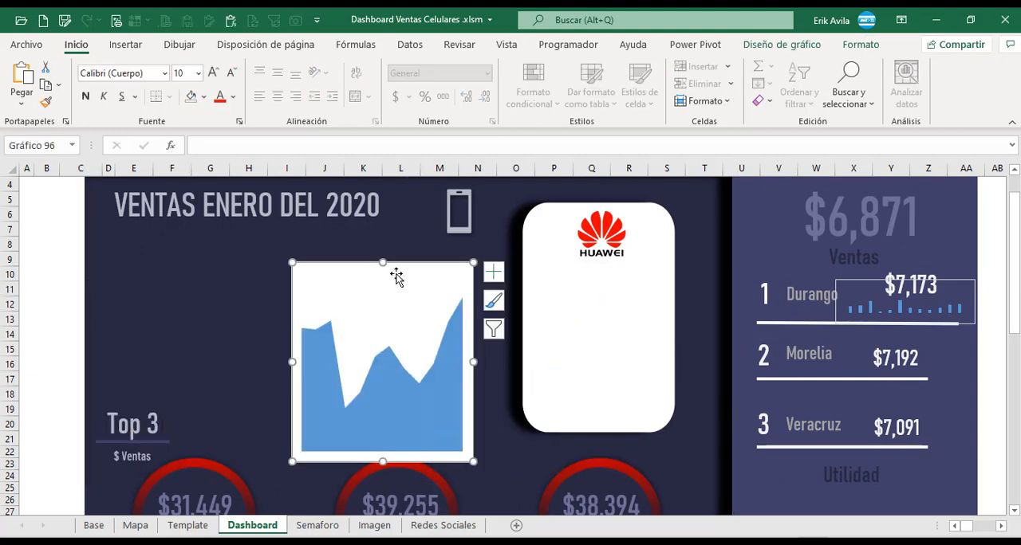
{"action": "left_click_drag", "start_coordinate": [394, 273], "coordinate": [621, 265]}
{"action": "left_click_drag", "start_coordinate": [674, 358], "coordinate": [674, 357]}
{"action": "left_click_drag", "start_coordinate": [595, 462], "coordinate": [596, 432]}
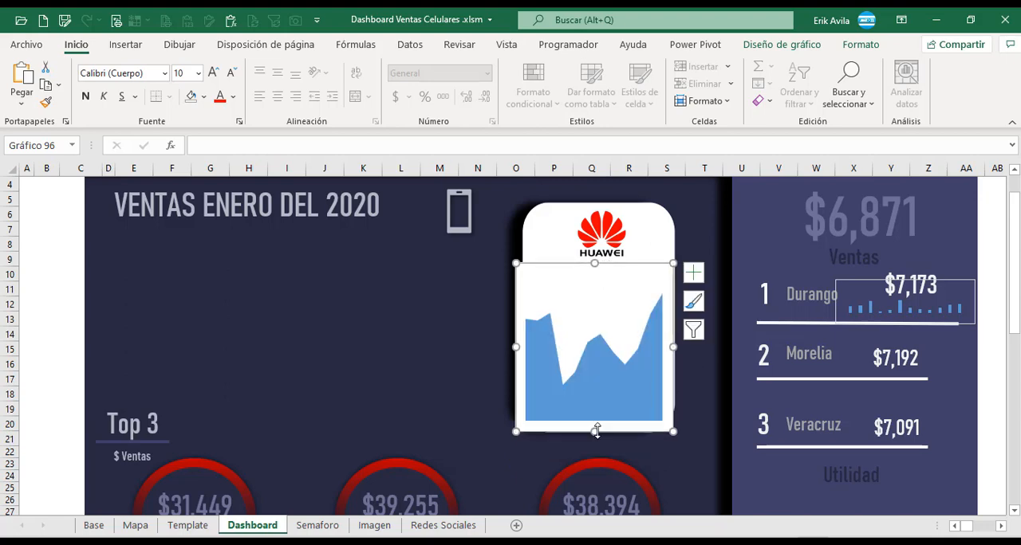
{"action": "left_click", "coordinate": [80, 288]}
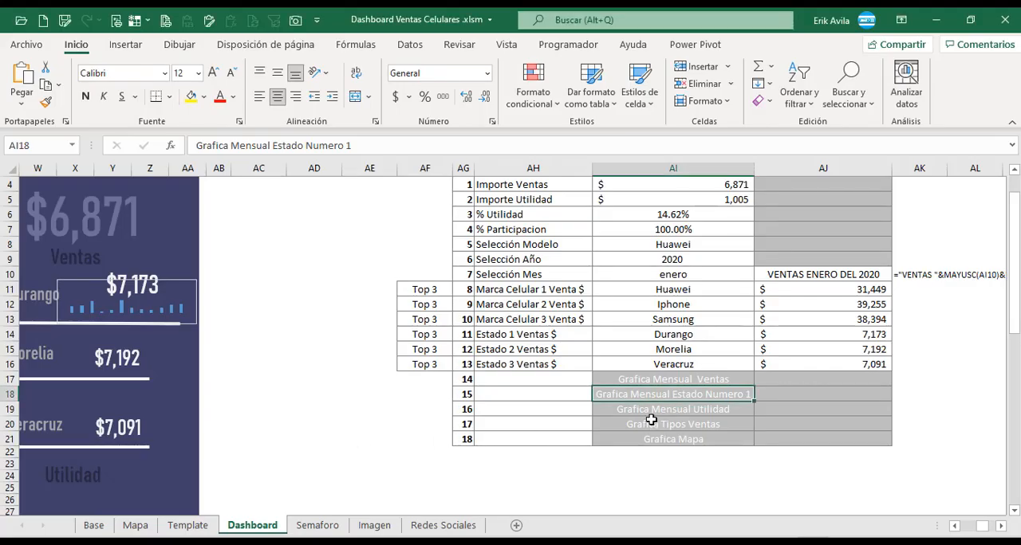
Check the Grafica Mensual Estado Numero 1 entry in the dashboard list and find its monthly sales table on the Base sheet.
{"action": "left_click", "coordinate": [651, 420]}
{"action": "left_click", "coordinate": [653, 399]}
{"action": "left_click", "coordinate": [955, 527]}
{"action": "left_click", "coordinate": [955, 528]}
{"action": "left_click", "coordinate": [955, 528]}
{"action": "left_click", "coordinate": [955, 528]}
{"action": "left_click", "coordinate": [956, 527]}
{"action": "left_click", "coordinate": [956, 527]}
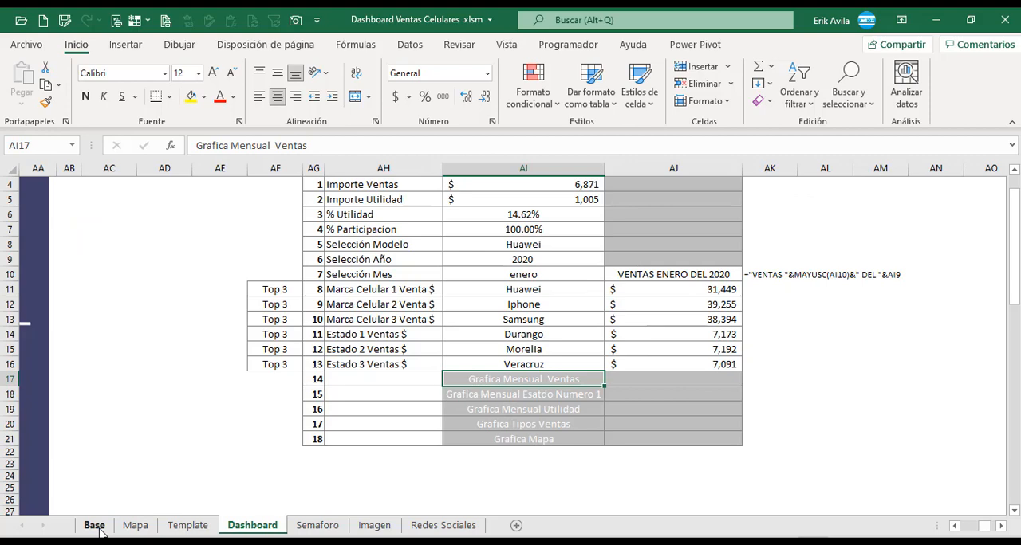
{"action": "left_click", "coordinate": [94, 525]}
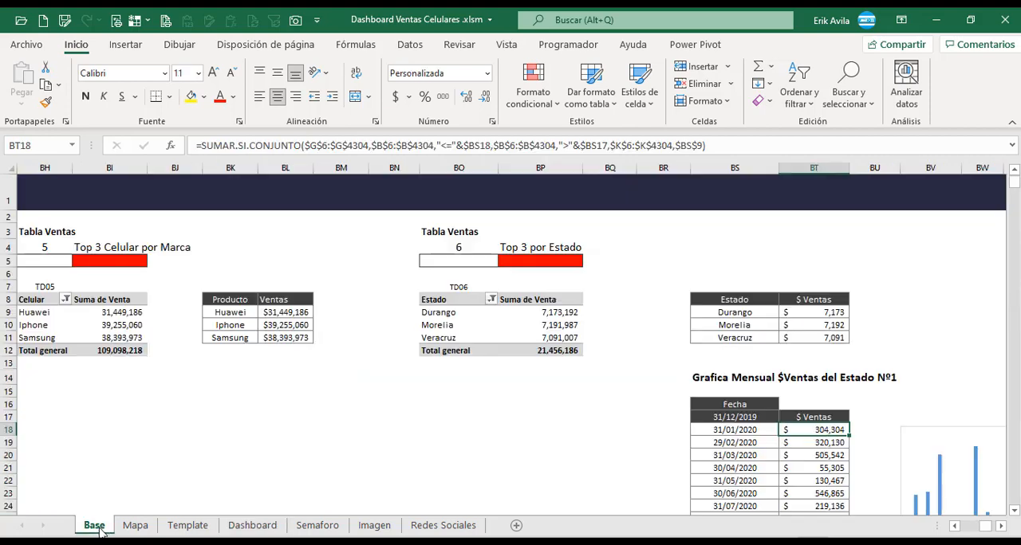
{"action": "left_click", "coordinate": [536, 390]}
{"action": "left_click", "coordinate": [618, 331]}
{"action": "left_click", "coordinate": [668, 286]}
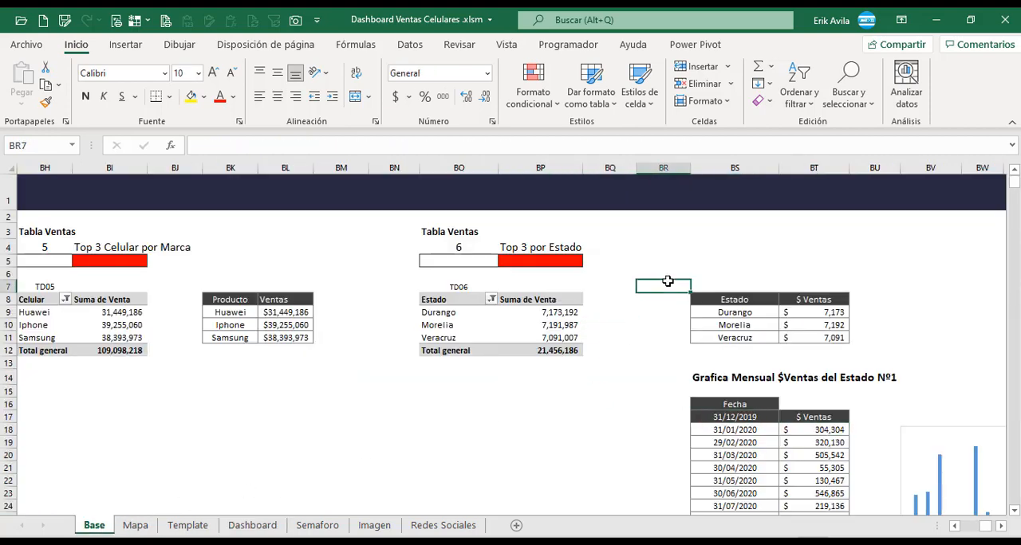
{"action": "key", "text": "Right"}
{"action": "key", "text": "Right"}
{"action": "key", "text": "Right"}
{"action": "key", "text": "Right"}
{"action": "key", "text": "Right"}
{"action": "key", "text": "Right"}
{"action": "key", "text": "Right"}
{"action": "key", "text": "Right"}
{"action": "key", "text": "Right"}
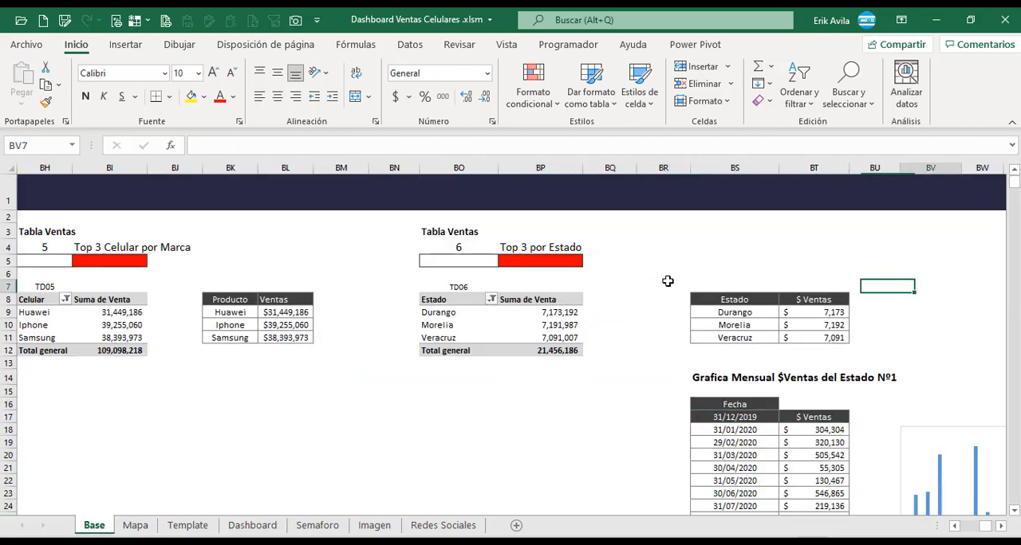
{"action": "scroll", "coordinate": [622, 318], "scroll_direction": "down", "scroll_amount": 1}
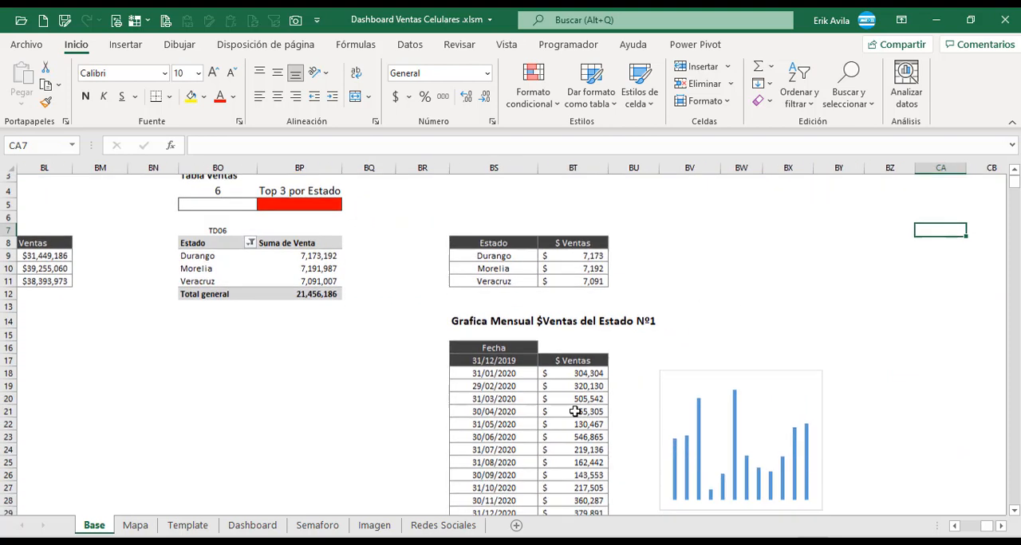
Examine the formulas of the sales and date columns in the Grafica Mensual $Ventas del Estado Nº1 table.
{"action": "left_click", "coordinate": [572, 394]}
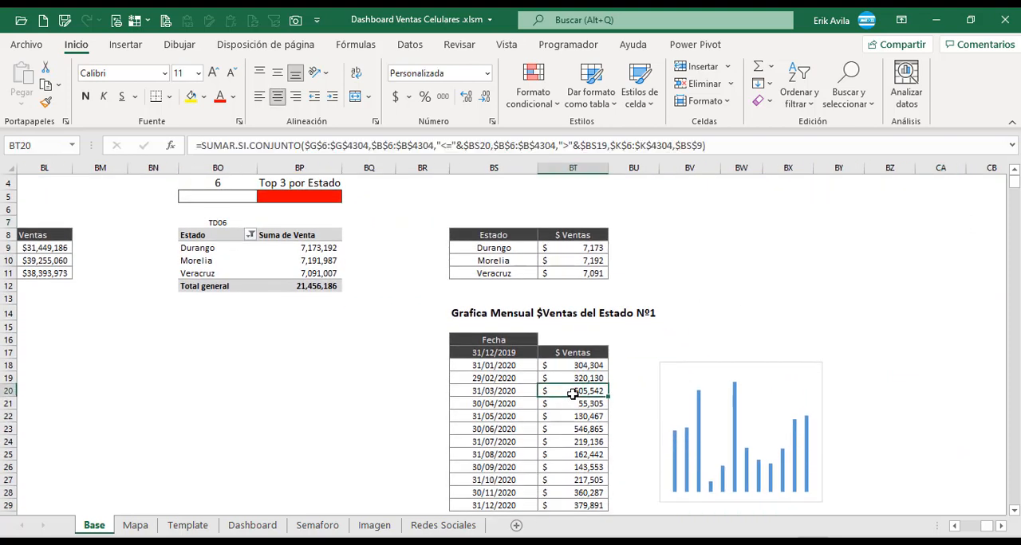
{"action": "scroll", "coordinate": [529, 320], "scroll_direction": "down", "scroll_amount": 1}
{"action": "left_click", "coordinate": [529, 361]}
{"action": "left_click", "coordinate": [520, 322]}
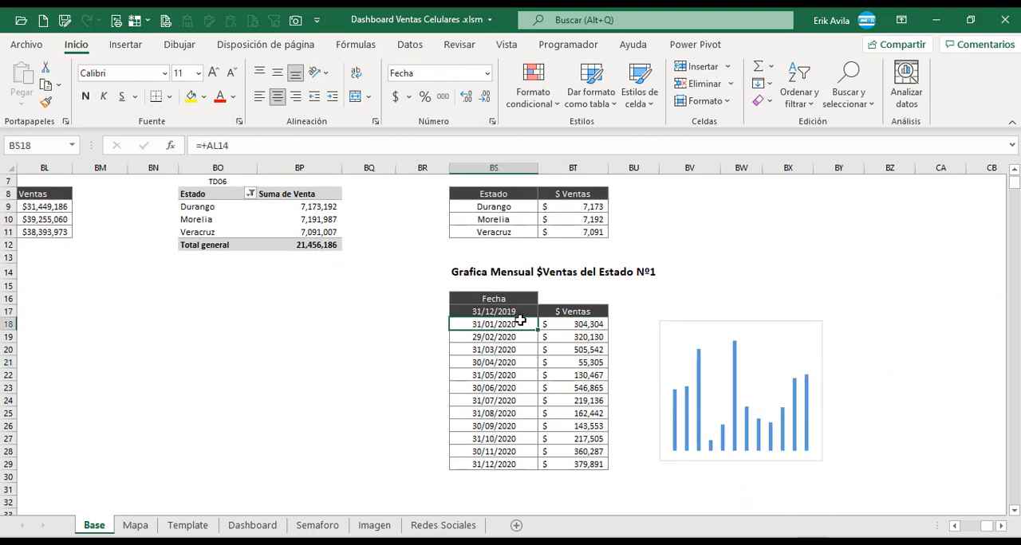
{"action": "left_click", "coordinate": [520, 345]}
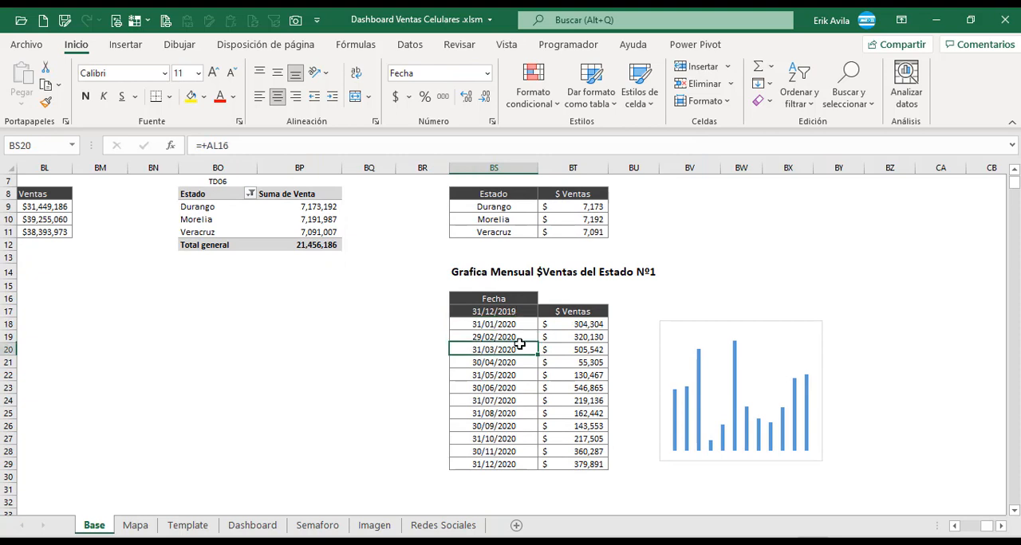
{"action": "left_click", "coordinate": [514, 323]}
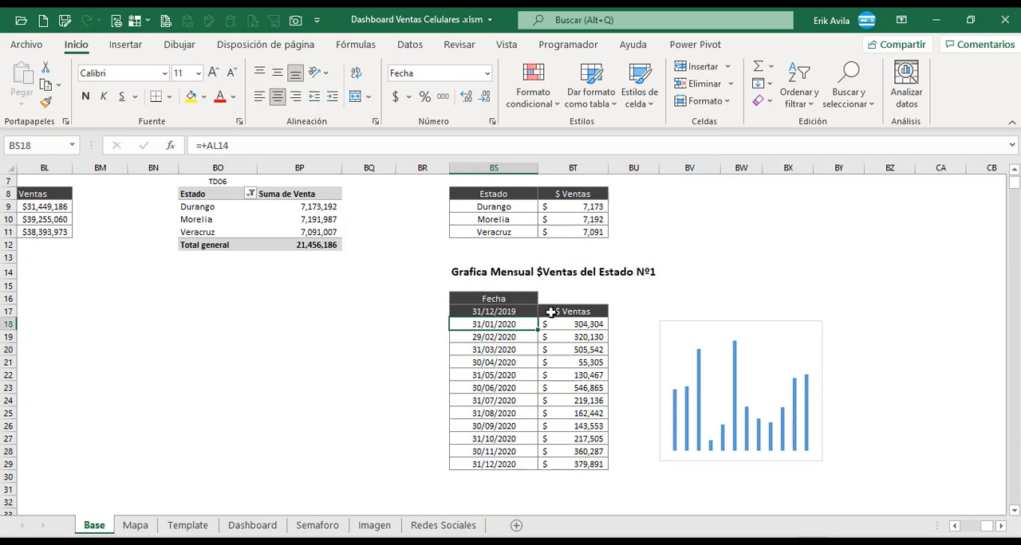
{"action": "left_click", "coordinate": [550, 313]}
{"action": "left_click", "coordinate": [564, 325]}
{"action": "left_click", "coordinate": [528, 324]}
Inspect the source references of the first two date cells, BS17 and BS18, in the Estado Nº1 table without changing them.
{"action": "left_click", "coordinate": [517, 311]}
{"action": "scroll", "coordinate": [513, 358], "scroll_direction": "up", "scroll_amount": 1}
{"action": "key", "text": "F2"}
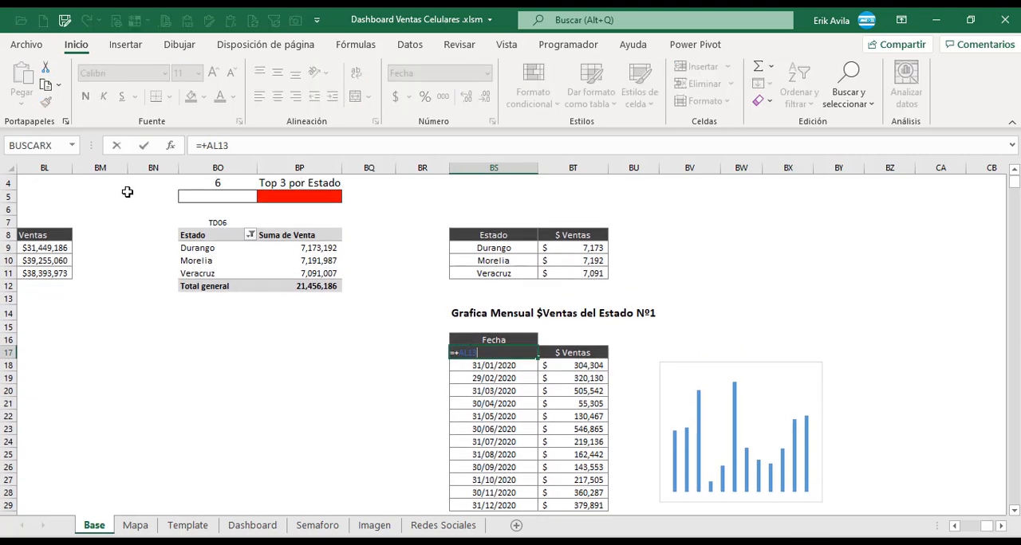
{"action": "key", "text": "Escape"}
{"action": "left_click", "coordinate": [500, 364]}
{"action": "key", "text": "F2"}
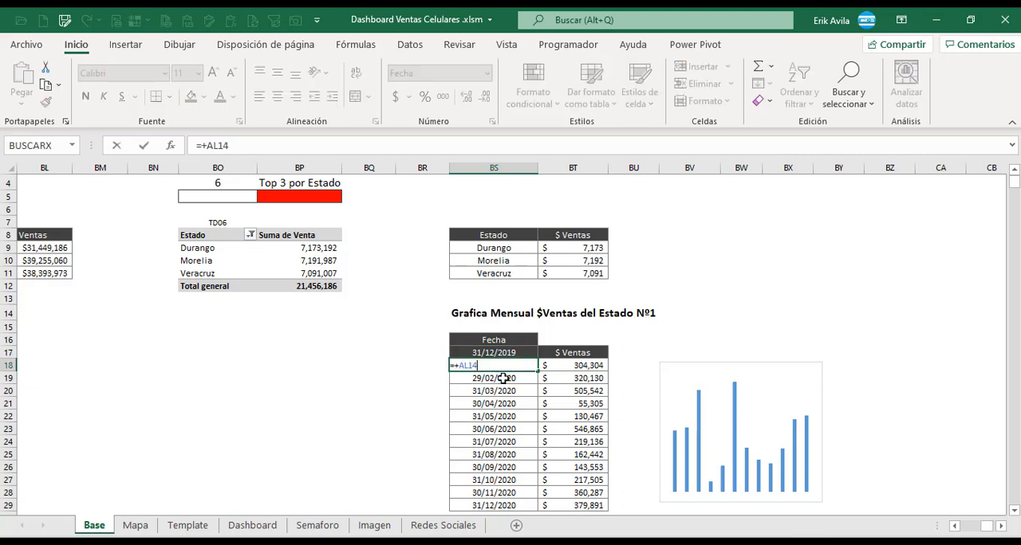
{"action": "key", "text": "Escape"}
{"action": "scroll", "coordinate": [503, 376], "scroll_direction": "right", "scroll_amount": 1}
{"action": "left_click", "coordinate": [349, 357]}
{"action": "scroll", "coordinate": [350, 356], "scroll_direction": "down", "scroll_amount": 1}
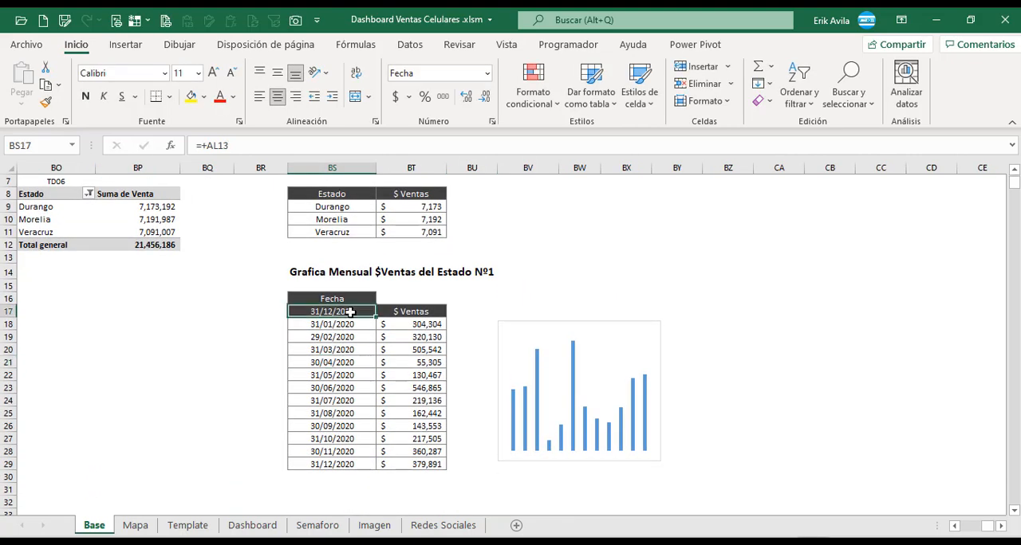
Examine the SUMAR.SI.CONJUNTO formula in BT18, the first sales cell of the Estado Nº1 table, and the ranges it references.
{"action": "left_click_drag", "start_coordinate": [955, 526], "coordinate": [955, 525]}
{"action": "key", "text": "Escape"}
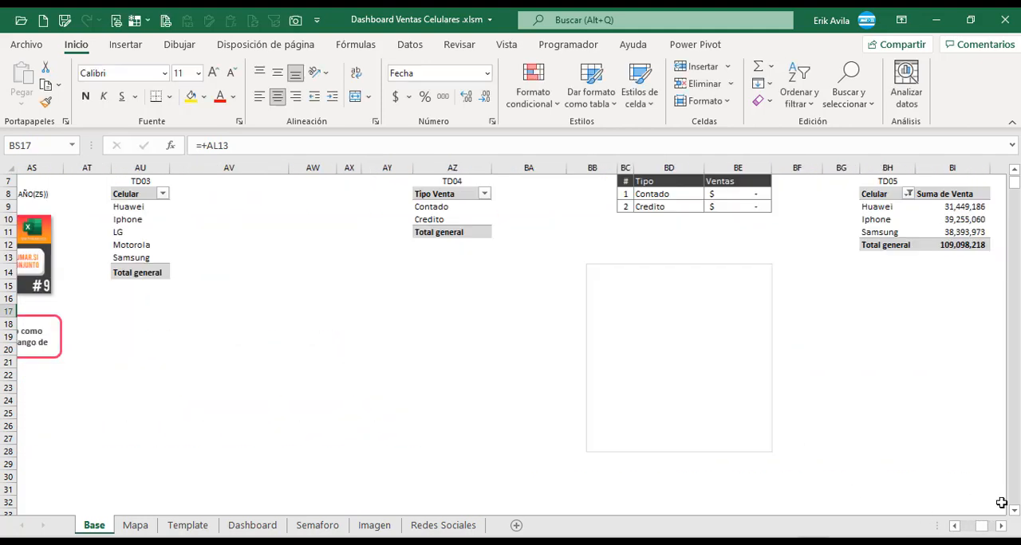
{"action": "left_click", "coordinate": [1003, 526]}
{"action": "left_click", "coordinate": [1003, 526]}
{"action": "left_click", "coordinate": [1003, 526]}
{"action": "left_click_drag", "start_coordinate": [1001, 526], "coordinate": [1001, 526]}
{"action": "left_click", "coordinate": [514, 324]}
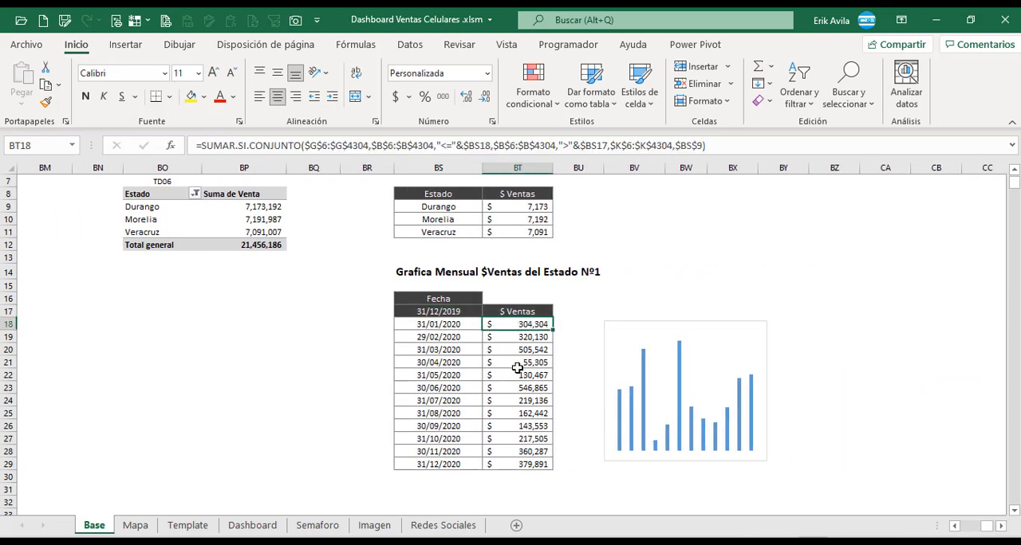
{"action": "key", "text": "F2"}
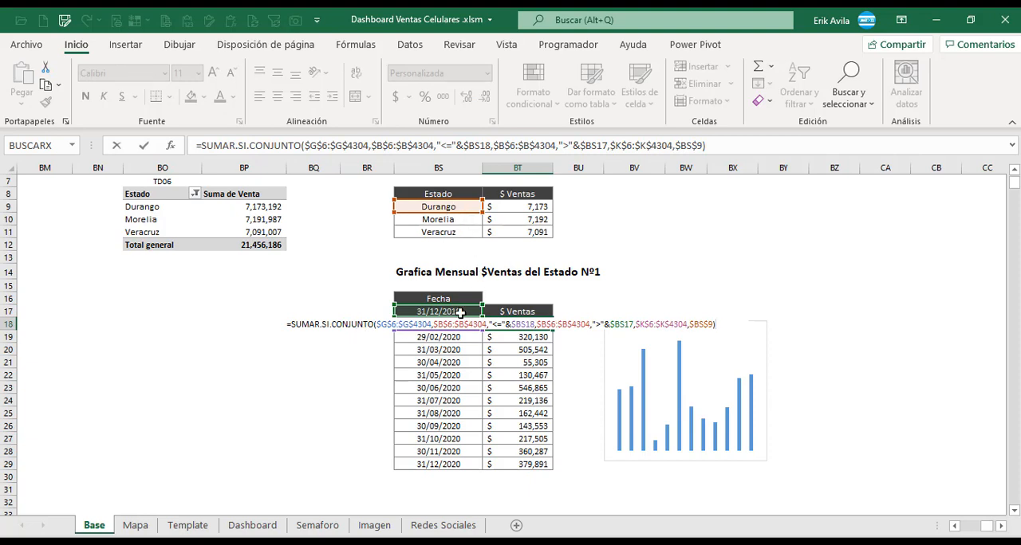
{"action": "key", "text": "Escape"}
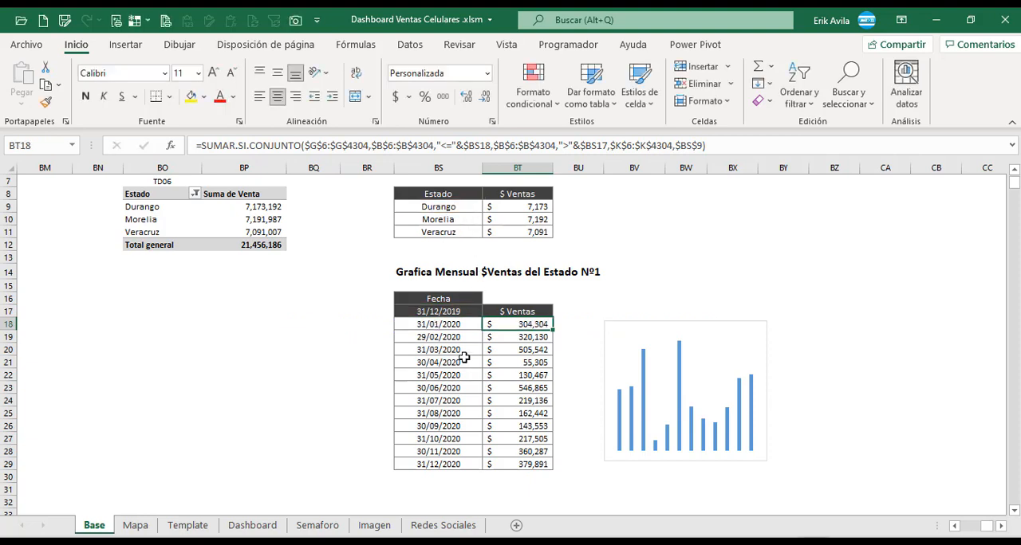
Compare the formulas in further sales cells of the Estado Nº1 table, down to BT29, without changing them.
{"action": "left_click", "coordinate": [454, 349]}
{"action": "left_click", "coordinate": [452, 324]}
{"action": "left_click", "coordinate": [501, 324]}
{"action": "scroll", "coordinate": [530, 339], "scroll_direction": "up", "scroll_amount": 1}
{"action": "scroll", "coordinate": [543, 341], "scroll_direction": "down", "scroll_amount": 1}
{"action": "left_click", "coordinate": [548, 340]}
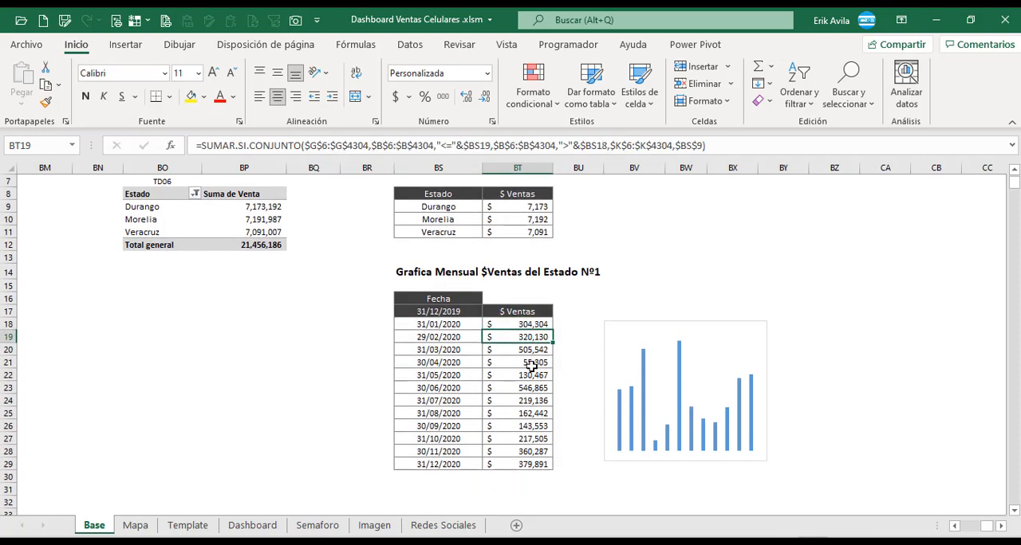
{"action": "double_click", "coordinate": [531, 365]}
{"action": "key", "text": "Escape"}
{"action": "double_click", "coordinate": [529, 425]}
{"action": "key", "text": "Escape"}
{"action": "double_click", "coordinate": [531, 465]}
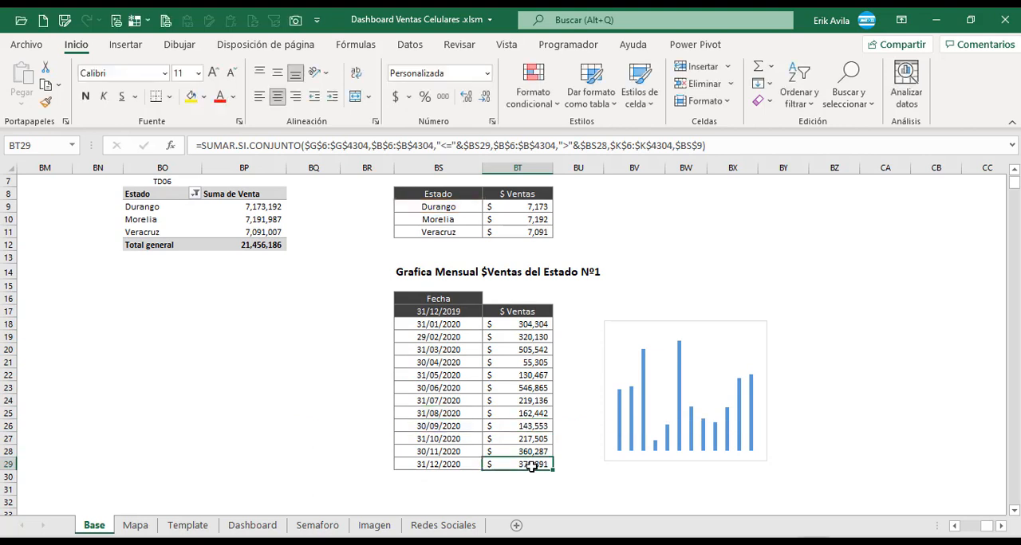
{"action": "key", "text": "Escape"}
Insert a 2-D clustered column chart from the Estado Nº1 sales in BT18:BT29 and cut it from the Base sheet.
{"action": "left_click_drag", "start_coordinate": [535, 323], "coordinate": [535, 455]}
{"action": "left_click", "coordinate": [474, 324]}
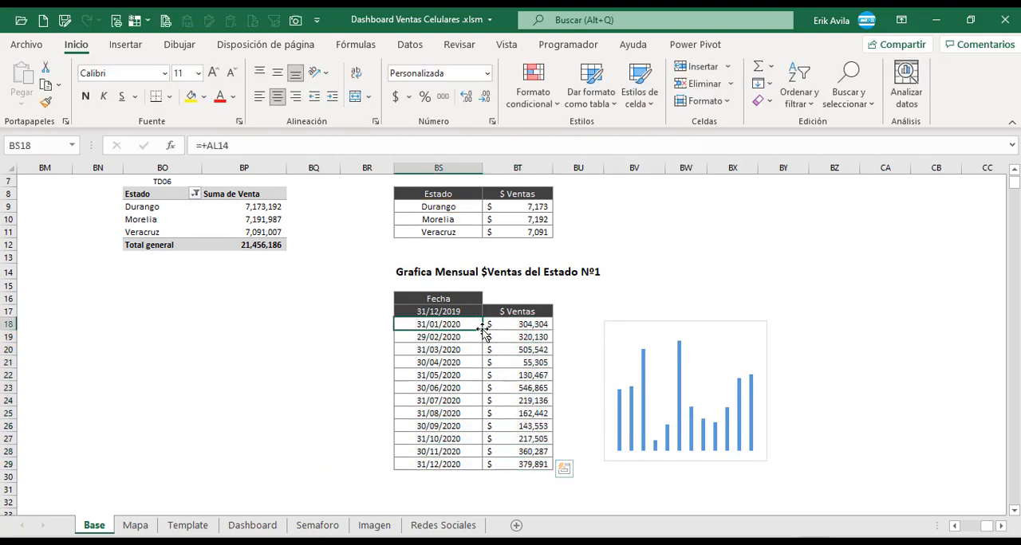
{"action": "left_click_drag", "start_coordinate": [501, 325], "coordinate": [518, 460]}
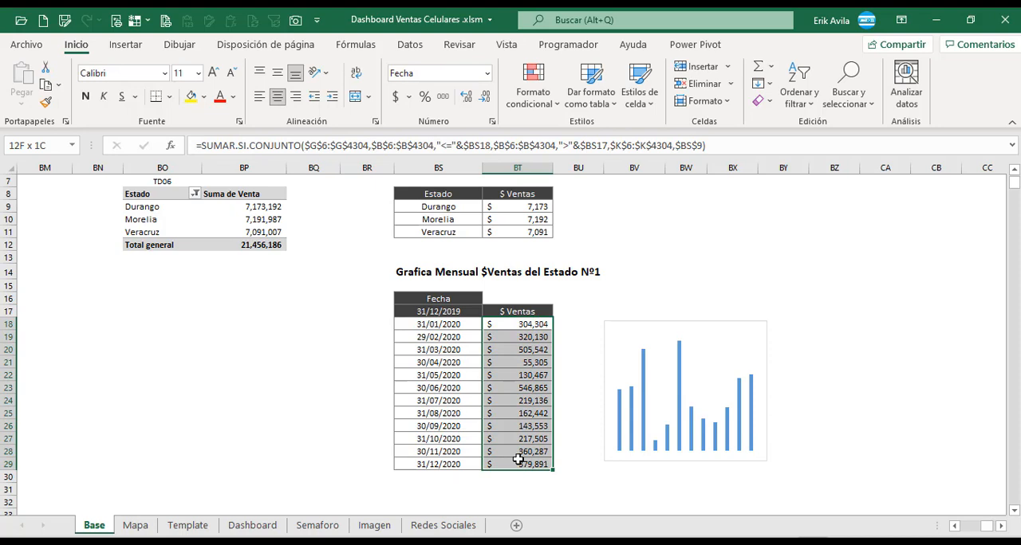
{"action": "left_click", "coordinate": [127, 48]}
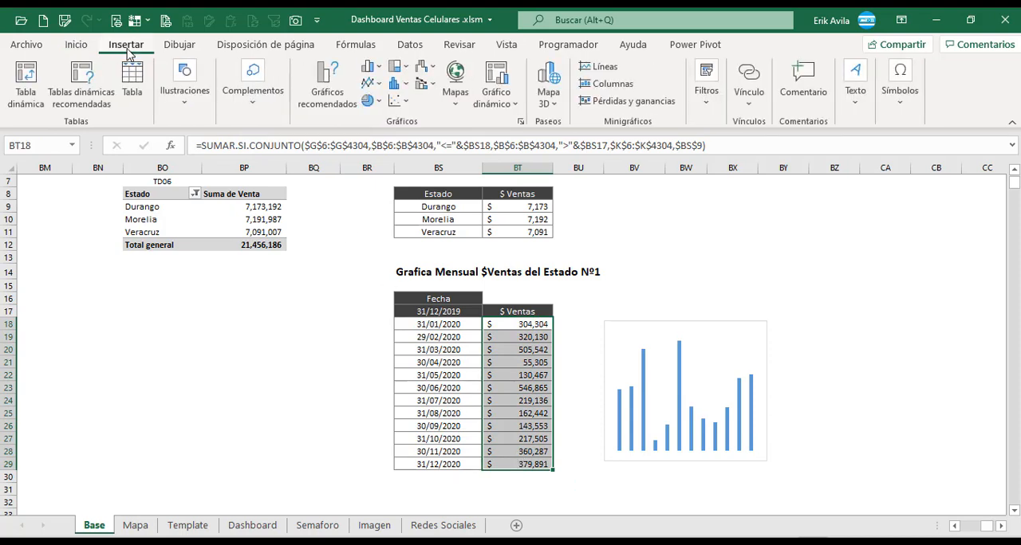
{"action": "left_click", "coordinate": [368, 70]}
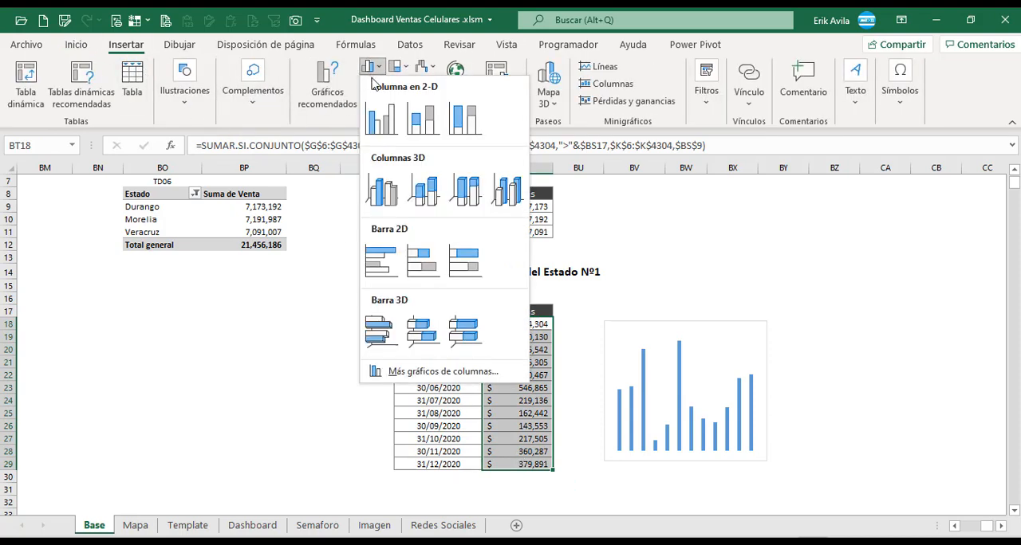
{"action": "left_click", "coordinate": [389, 127]}
{"action": "left_click_drag", "start_coordinate": [568, 259], "coordinate": [767, 274]}
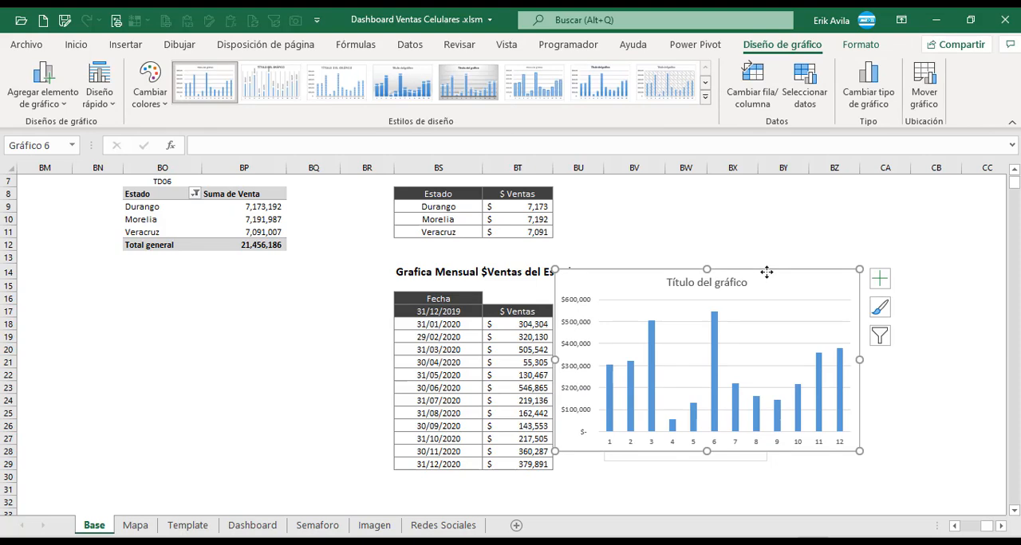
{"action": "key", "text": "Escape"}
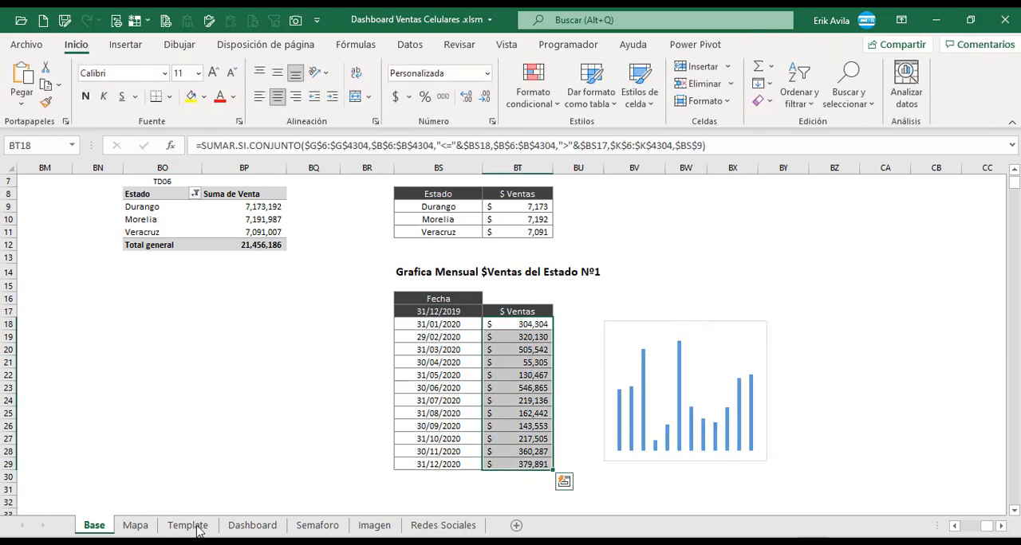
Paste the Estado Nº1 column chart onto the Dashboard sheet and move it over the purple panel with the top three states.
{"action": "left_click", "coordinate": [252, 526]}
{"action": "scroll", "coordinate": [393, 454], "scroll_direction": "up", "scroll_amount": 1}
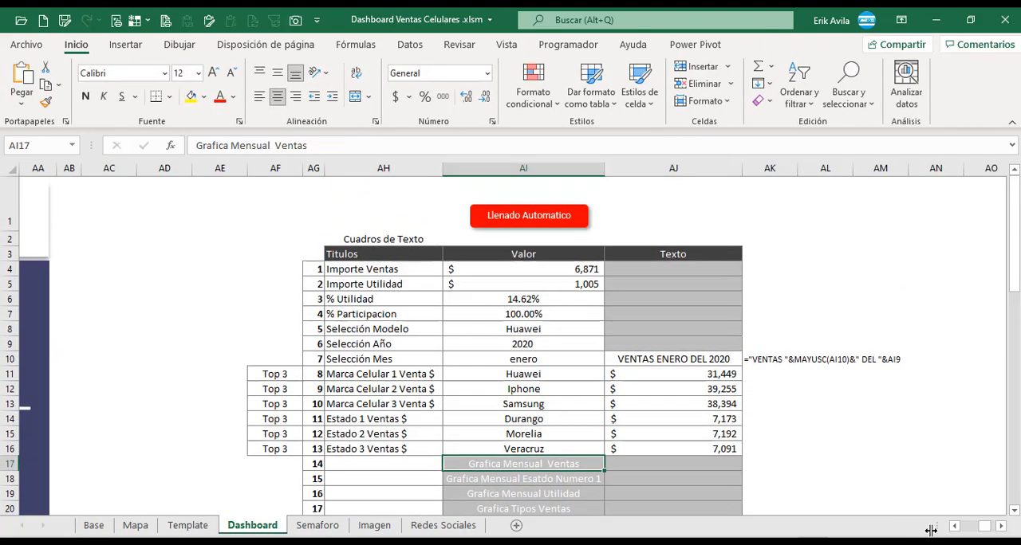
{"action": "left_click", "coordinate": [962, 527]}
{"action": "left_click", "coordinate": [981, 527]}
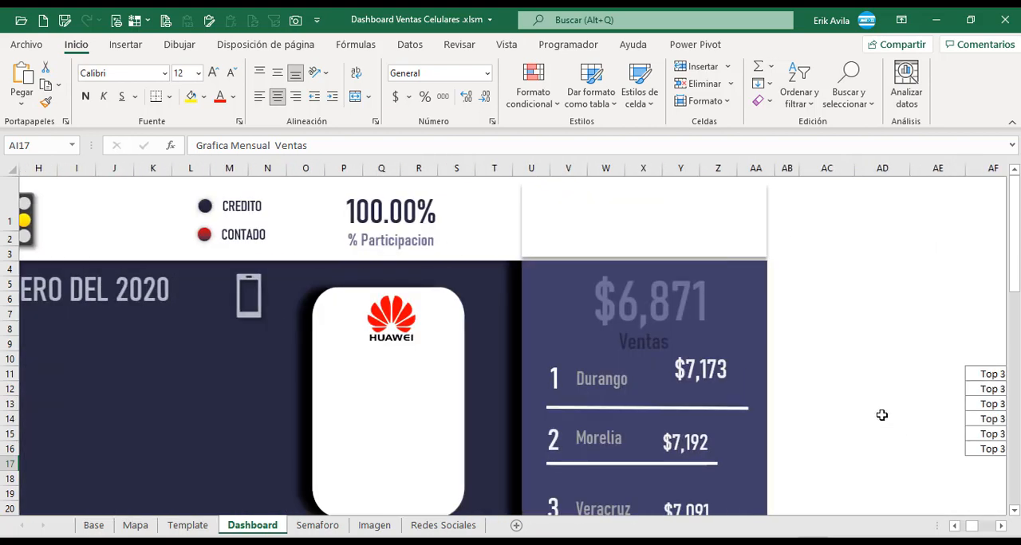
{"action": "left_click", "coordinate": [882, 415]}
{"action": "scroll", "coordinate": [845, 385], "scroll_direction": "down", "scroll_amount": 1}
{"action": "left_click", "coordinate": [832, 335]}
{"action": "key", "text": "ctrl+v"}
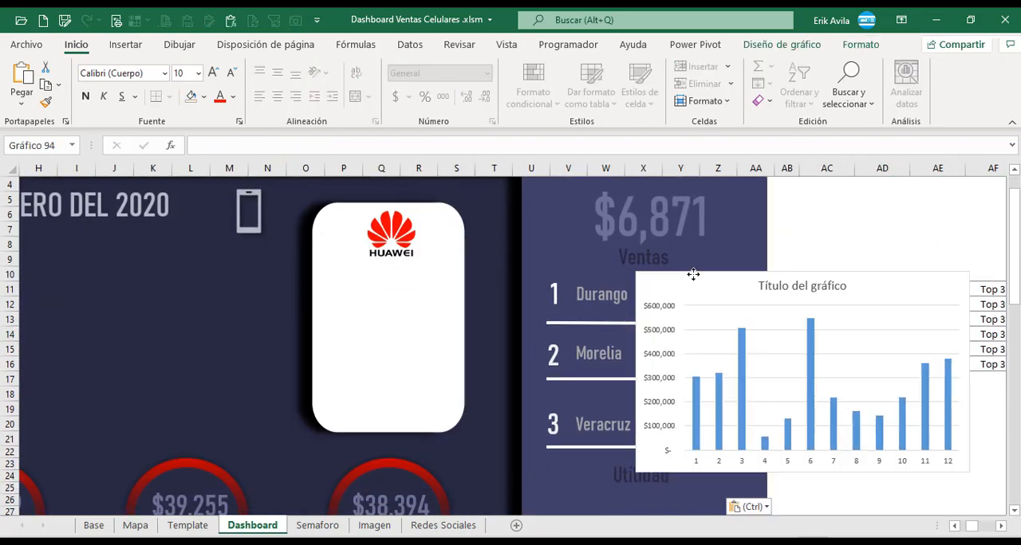
{"action": "left_click_drag", "start_coordinate": [690, 274], "coordinate": [552, 239]}
Delete the chart's title and value axis, then shrink it to about 5.3 cm wide and 2.8 cm high near the Durango row.
{"action": "left_click", "coordinate": [663, 250]}
{"action": "key", "text": "Delete"}
{"action": "left_click", "coordinate": [524, 307]}
{"action": "key", "text": "Delete"}
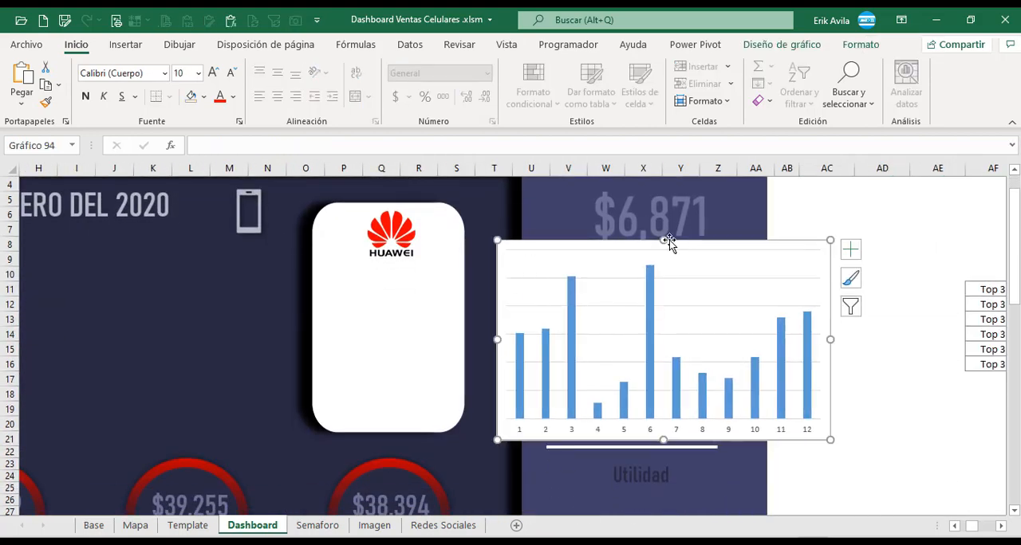
{"action": "left_click_drag", "start_coordinate": [664, 240], "coordinate": [663, 368]}
{"action": "left_click_drag", "start_coordinate": [498, 404], "coordinate": [692, 412]}
{"action": "left_click_drag", "start_coordinate": [793, 381], "coordinate": [741, 291]}
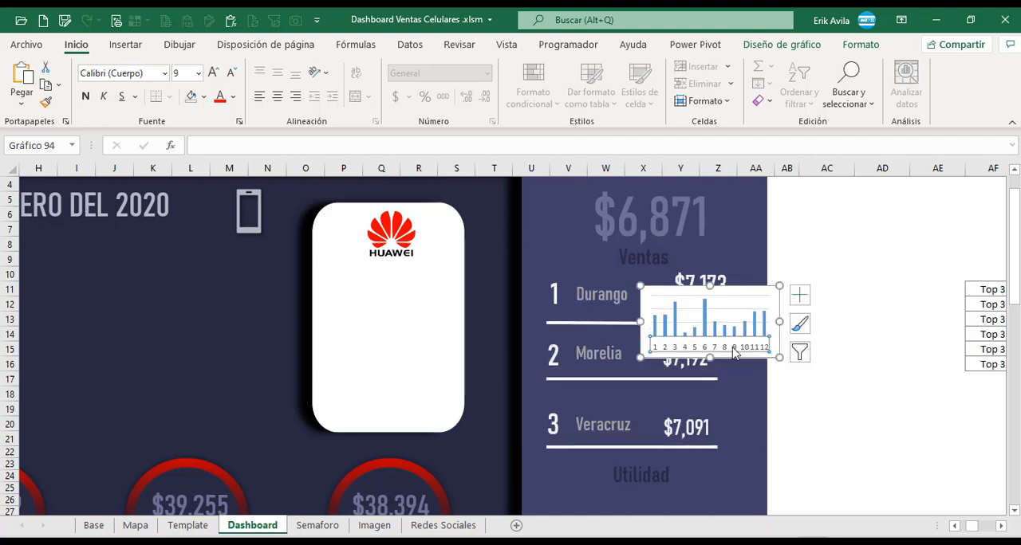
Strip the chart's background, gridlines and category axis, and fit it at about 1.67 cm high under the Durango sales figure.
{"action": "left_click", "coordinate": [860, 44]}
{"action": "left_click", "coordinate": [498, 66]}
{"action": "left_click", "coordinate": [485, 292]}
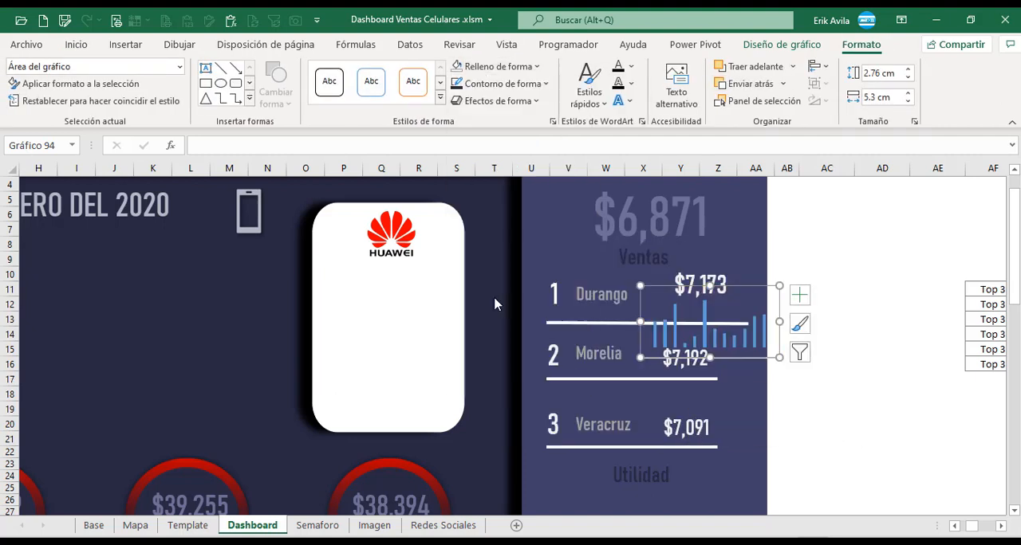
{"action": "left_click_drag", "start_coordinate": [710, 357], "coordinate": [714, 326]}
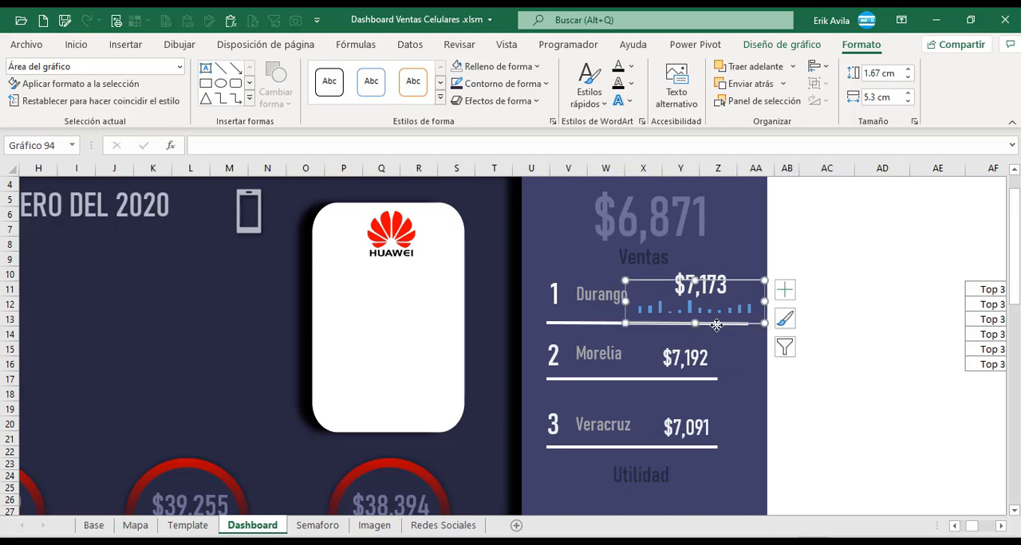
{"action": "left_click", "coordinate": [845, 245]}
{"action": "left_click", "coordinate": [738, 289]}
{"action": "left_click", "coordinate": [815, 262]}
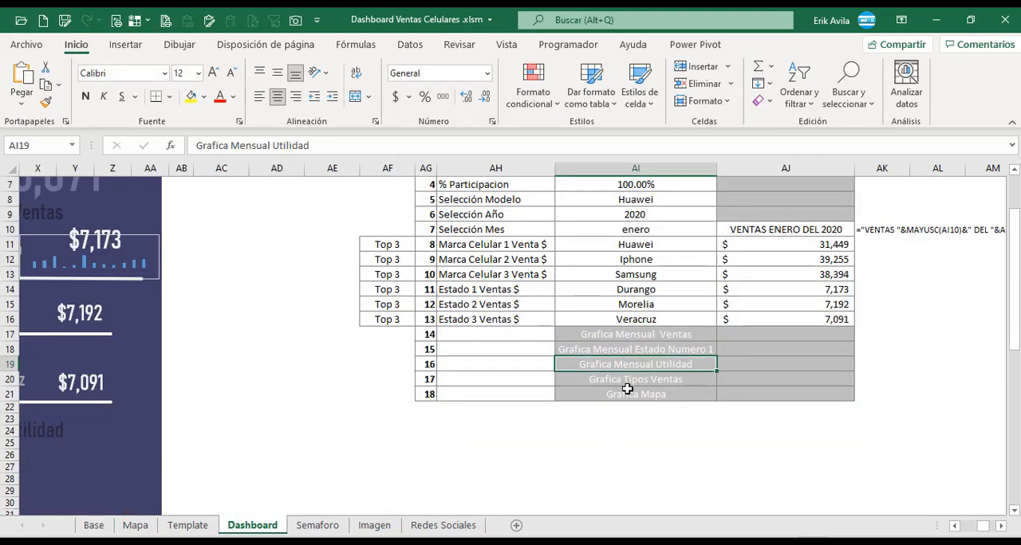
Check the Grafica Mensual Utilidad entry in the dashboard list and find its monthly margin table on the Base sheet.
{"action": "left_click", "coordinate": [627, 389]}
{"action": "left_click", "coordinate": [622, 368]}
{"action": "left_click", "coordinate": [89, 530]}
{"action": "scroll", "coordinate": [289, 409], "scroll_direction": "up", "scroll_amount": 2}
{"action": "scroll", "coordinate": [485, 405], "scroll_direction": "down", "scroll_amount": 3}
{"action": "scroll", "coordinate": [494, 409], "scroll_direction": "up", "scroll_amount": 2}
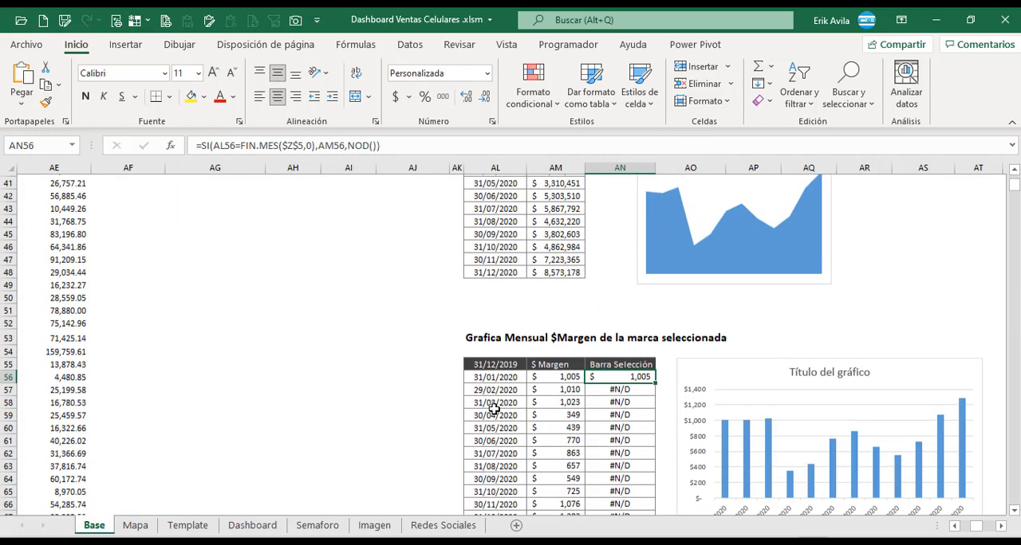
{"action": "scroll", "coordinate": [494, 409], "scroll_direction": "up", "scroll_amount": 4}
{"action": "scroll", "coordinate": [510, 399], "scroll_direction": "down", "scroll_amount": 5}
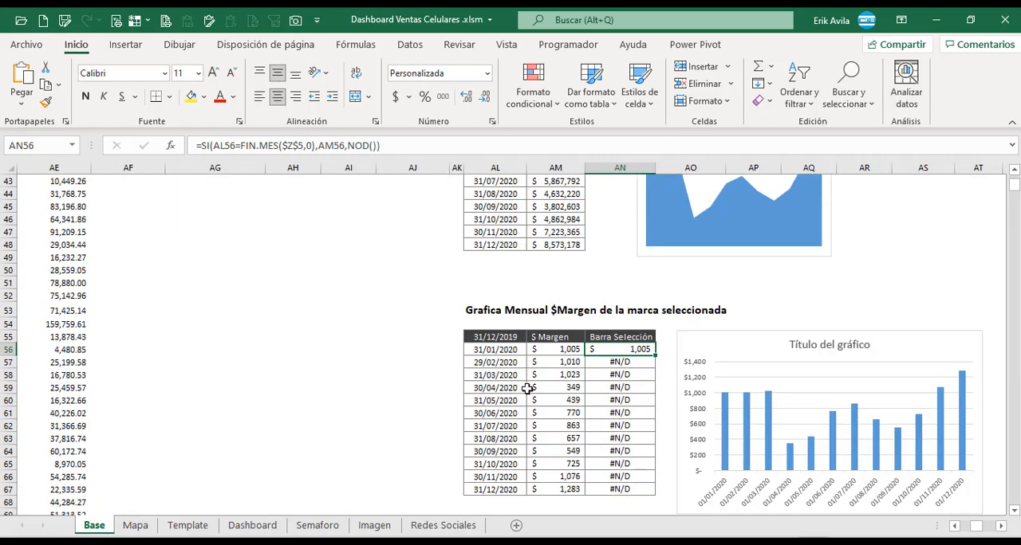
Examine the date column of the monthly $Margen table and trace the first margin cell, AM56, to its source in AN14.
{"action": "left_click", "coordinate": [539, 351]}
{"action": "scroll", "coordinate": [519, 383], "scroll_direction": "down", "scroll_amount": 1}
{"action": "left_click_drag", "start_coordinate": [510, 312], "coordinate": [518, 459]}
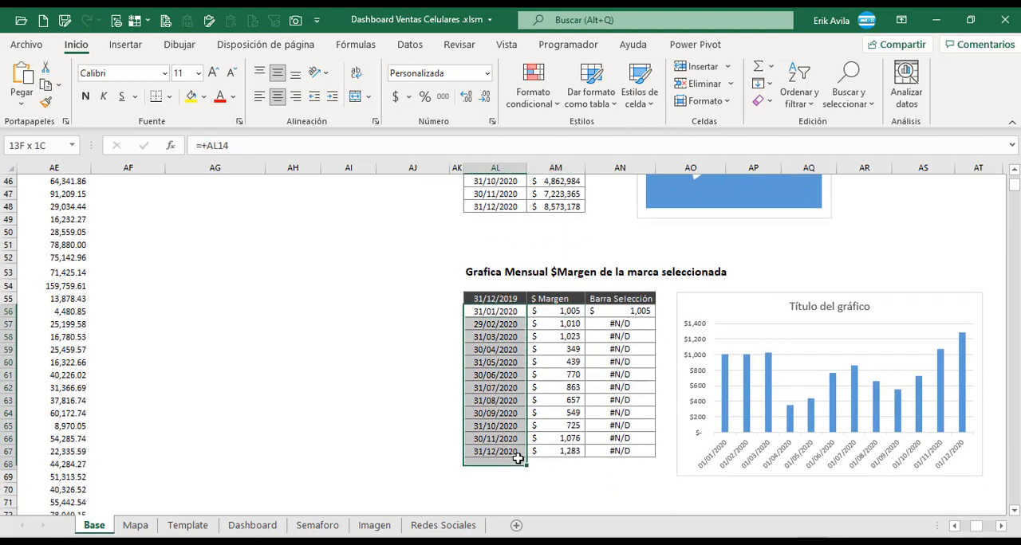
{"action": "left_click", "coordinate": [557, 320]}
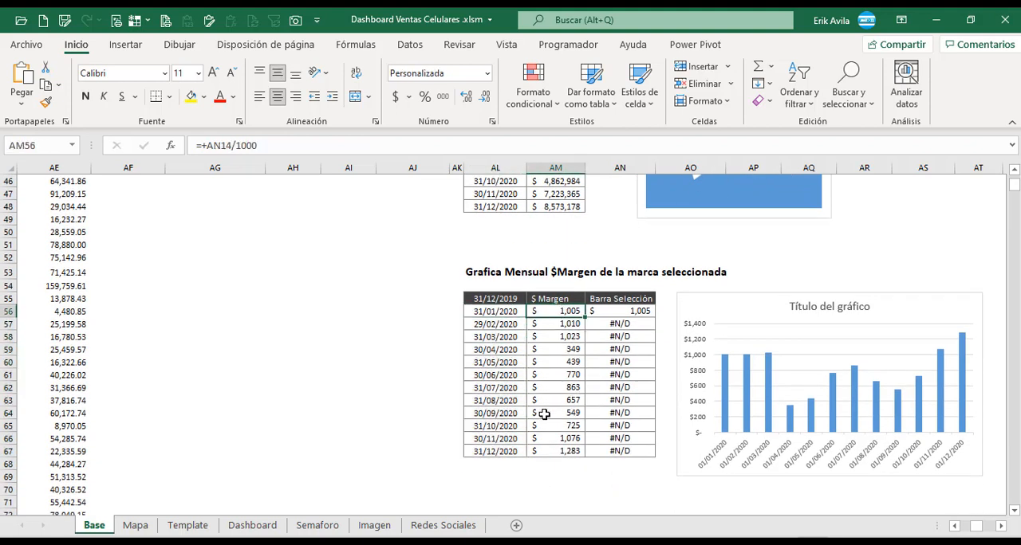
{"action": "key", "text": "F2"}
{"action": "left_click_drag", "start_coordinate": [1016, 187], "coordinate": [1015, 178]}
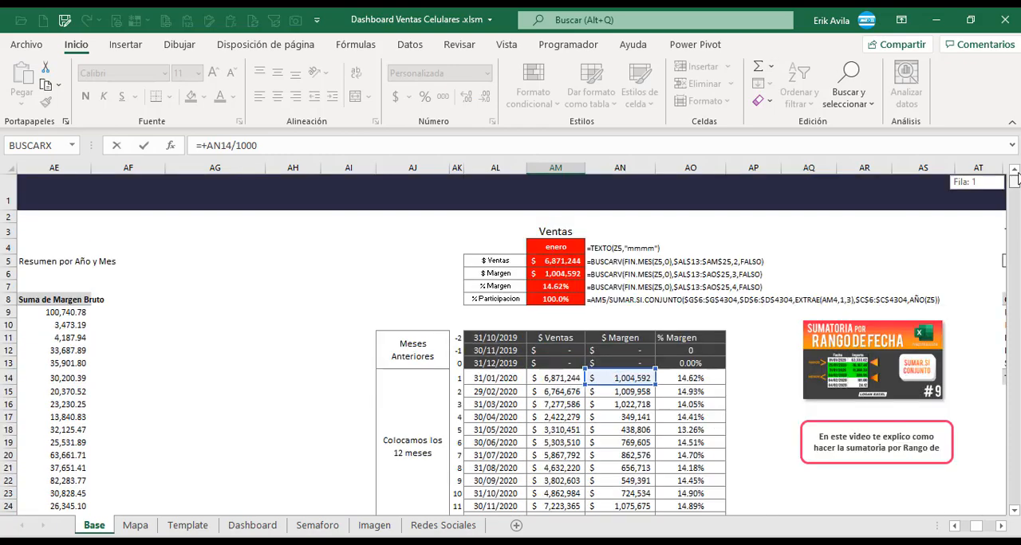
{"action": "scroll", "coordinate": [636, 396], "scroll_direction": "down", "scroll_amount": 13}
{"action": "key", "text": "Escape"}
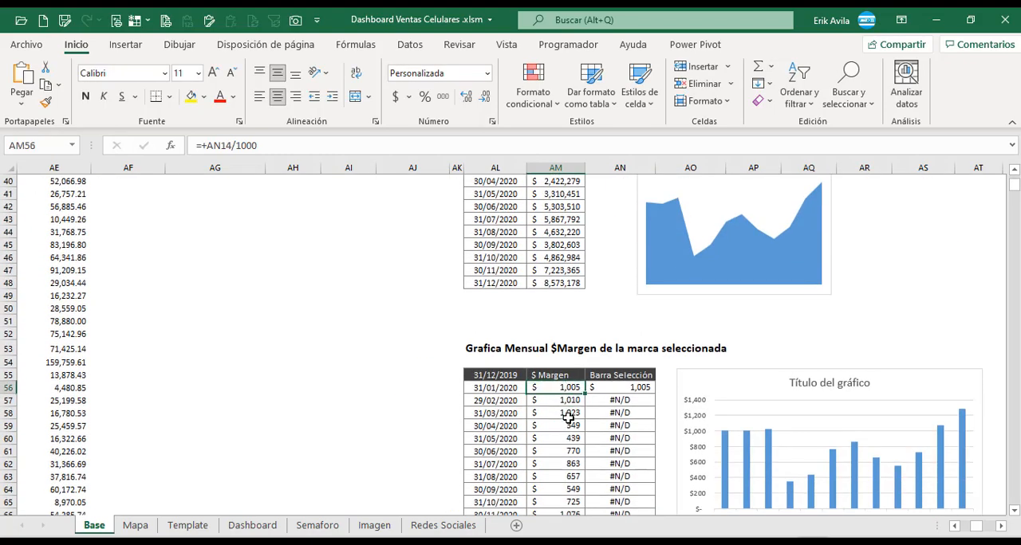
Check the formulas of other cells in the $ Margen column, including AM61.
{"action": "scroll", "coordinate": [568, 418], "scroll_direction": "down", "scroll_amount": 1}
{"action": "scroll", "coordinate": [569, 417], "scroll_direction": "down", "scroll_amount": 2}
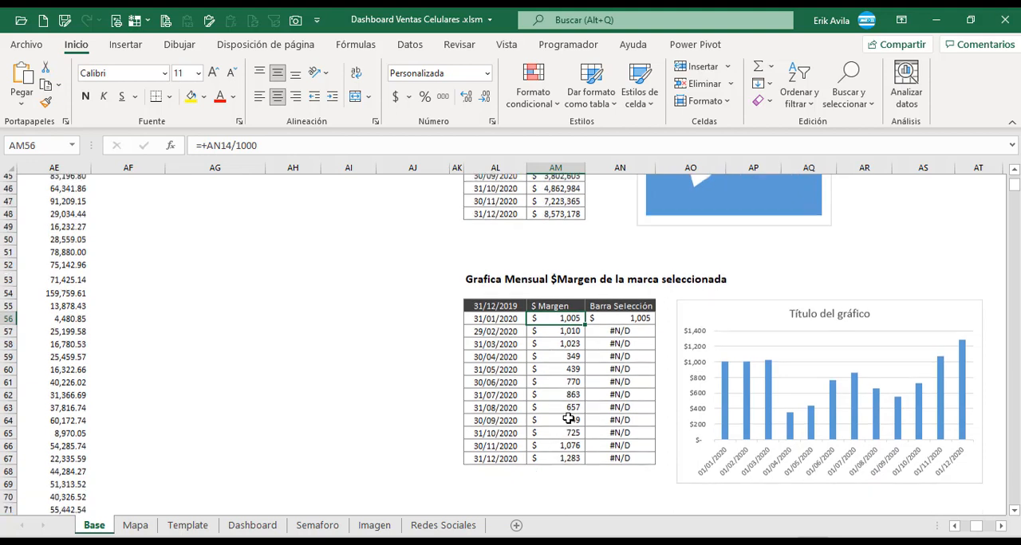
{"action": "left_click", "coordinate": [570, 276]}
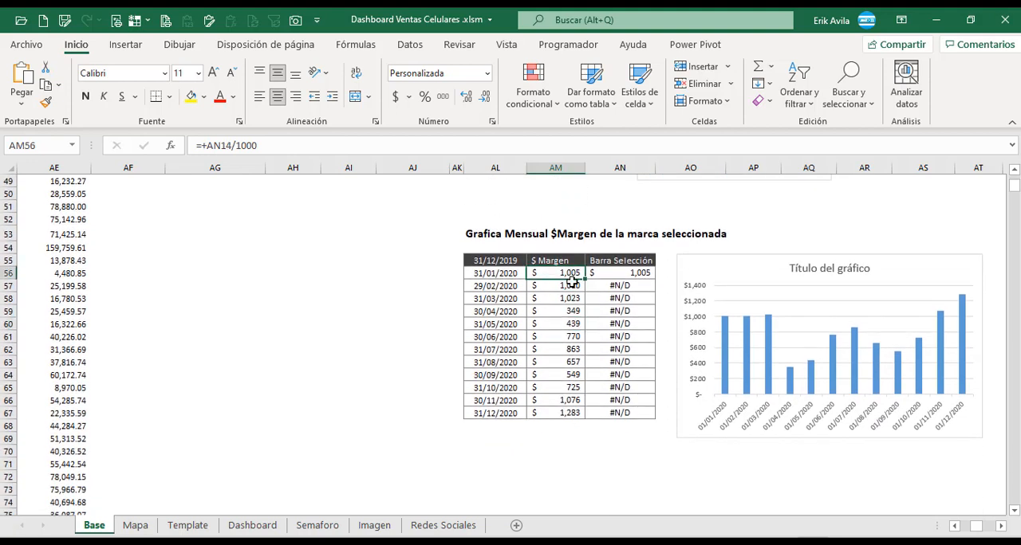
{"action": "left_click", "coordinate": [558, 289]}
{"action": "left_click", "coordinate": [543, 336]}
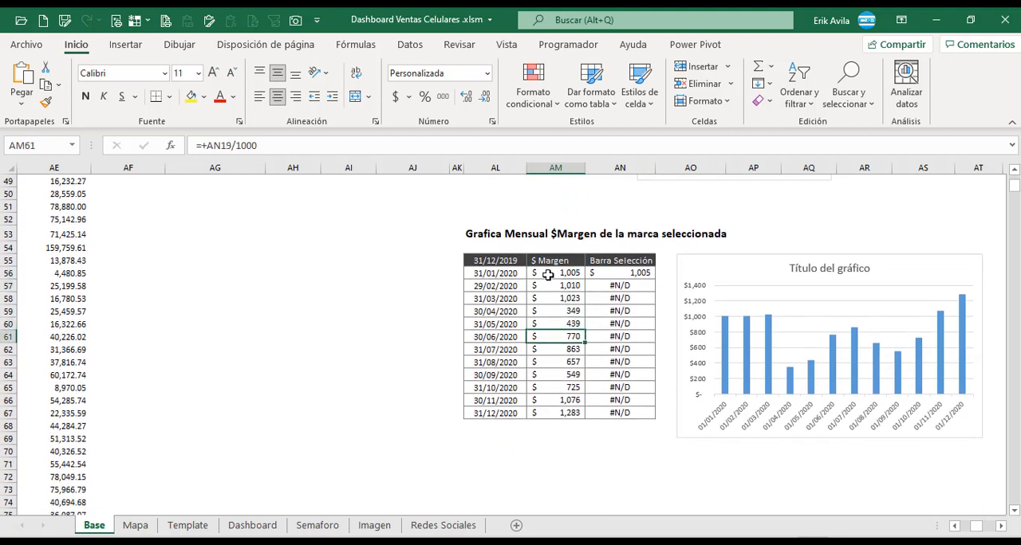
Insert the recommended clustered column chart from the margins in AM56:AM67 and cut it from the Base sheet.
{"action": "left_click_drag", "start_coordinate": [551, 273], "coordinate": [554, 414]}
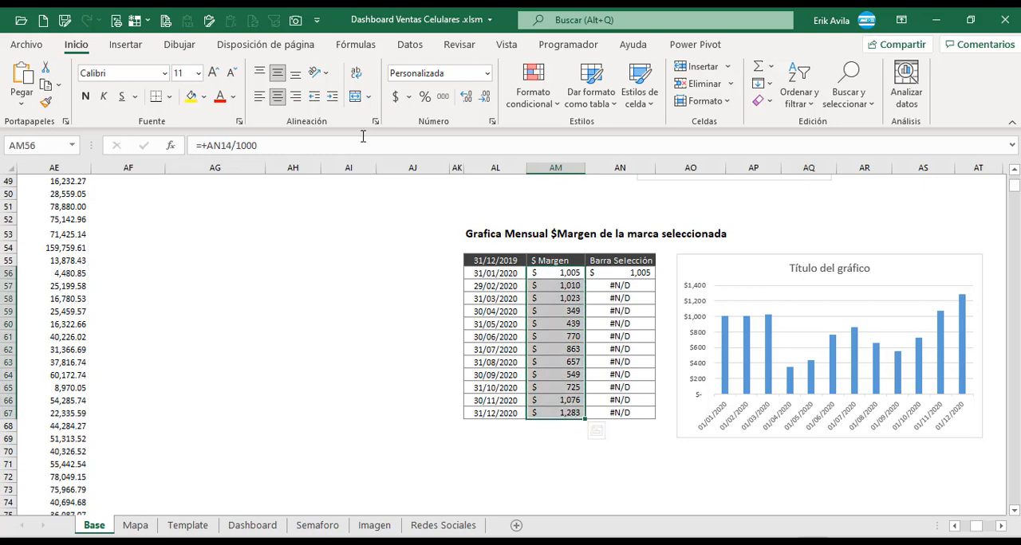
{"action": "left_click", "coordinate": [132, 50]}
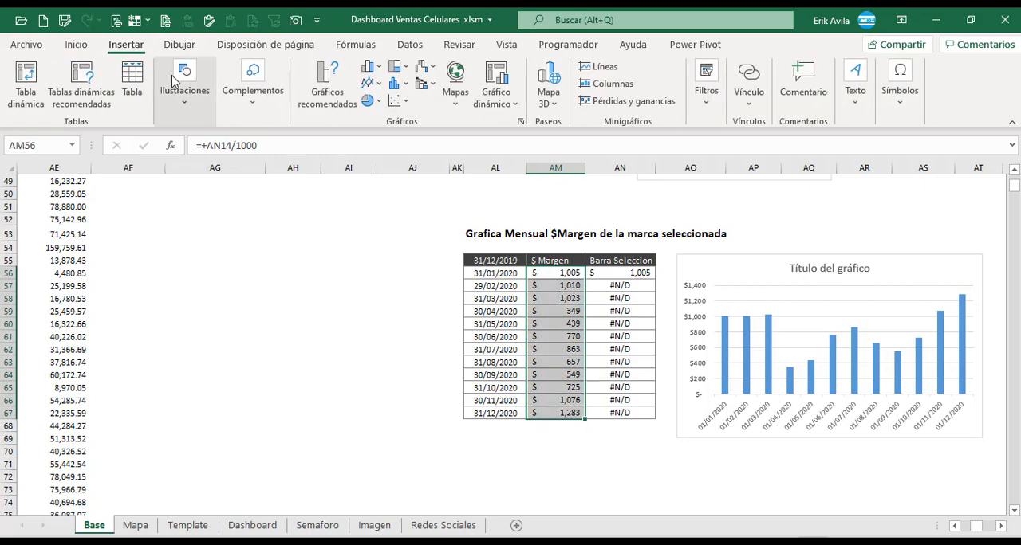
{"action": "left_click", "coordinate": [341, 99]}
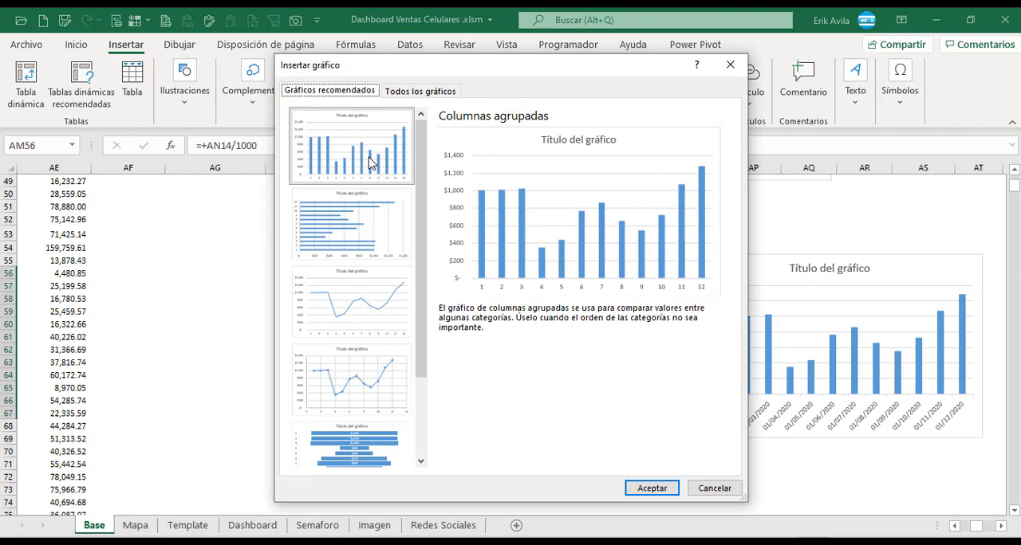
{"action": "left_click", "coordinate": [651, 488]}
{"action": "mouse_move", "coordinate": [603, 258]}
{"action": "left_mouse_down"}
{"action": "mouse_move", "coordinate": [684, 327]}
{"action": "mouse_move", "coordinate": [665, 337]}
{"action": "left_mouse_up"}
Paste the margin column chart onto the Dashboard sheet and move it below the Utilidad label in the purple panel.
{"action": "left_click", "coordinate": [248, 527]}
{"action": "left_click", "coordinate": [956, 527]}
{"action": "scroll", "coordinate": [729, 435], "scroll_direction": "down", "scroll_amount": 4}
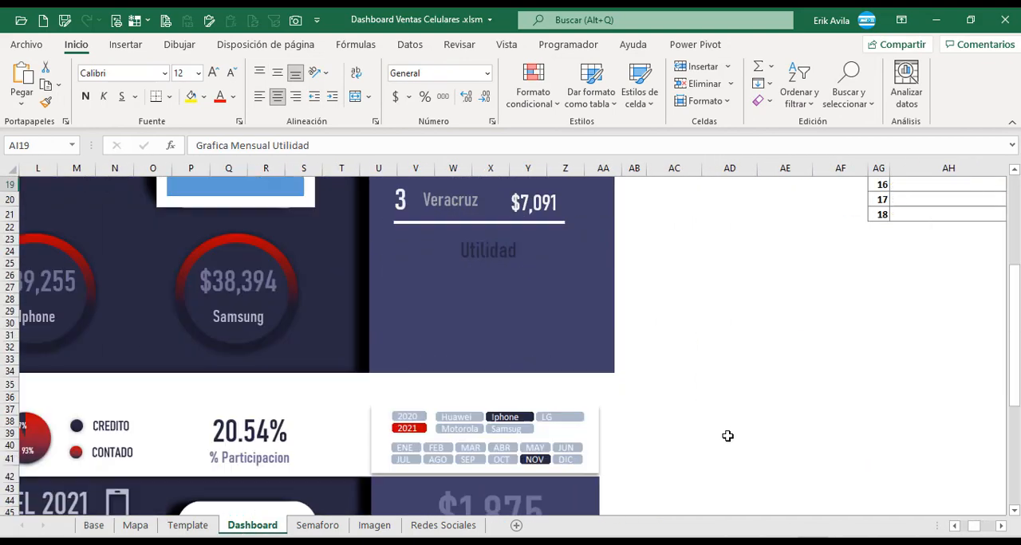
{"action": "left_click", "coordinate": [692, 314]}
{"action": "key", "text": "ctrl+v"}
{"action": "left_click_drag", "start_coordinate": [718, 316], "coordinate": [443, 231]}
Delete the margin chart's title and value axis.
{"action": "left_click", "coordinate": [526, 239]}
{"action": "key", "text": "Delete"}
{"action": "left_click", "coordinate": [388, 331]}
{"action": "key", "text": "Delete"}
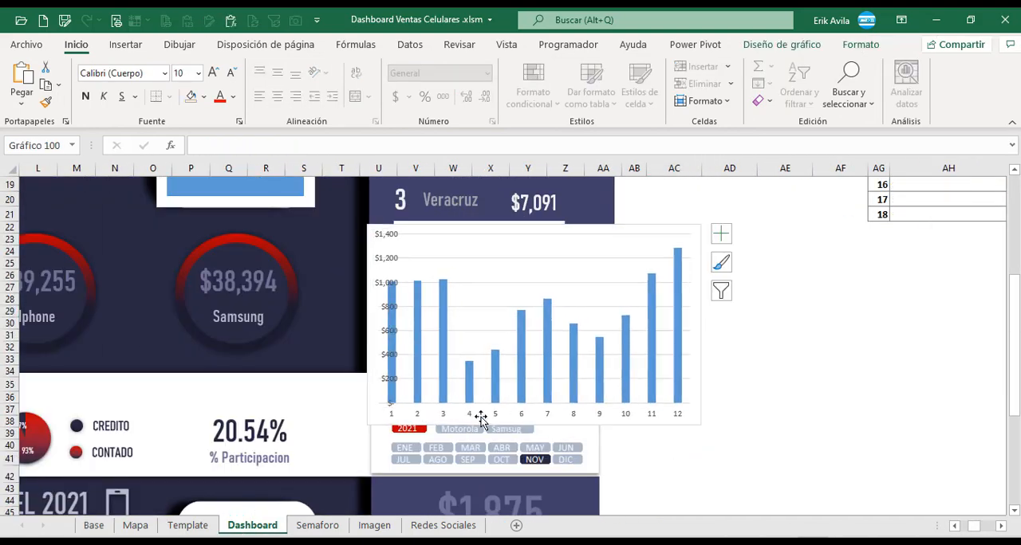
Shorten and narrow the margin chart to fit the purple panel's area below the Veracruz row.
{"action": "left_click_drag", "start_coordinate": [534, 424], "coordinate": [547, 357]}
{"action": "mouse_move", "coordinate": [586, 229]}
{"action": "left_mouse_down"}
{"action": "mouse_move", "coordinate": [590, 248]}
{"action": "mouse_move", "coordinate": [592, 235]}
{"action": "left_mouse_up"}
{"action": "left_click_drag", "start_coordinate": [705, 295], "coordinate": [608, 276]}
{"action": "left_click", "coordinate": [692, 313]}
{"action": "scroll", "coordinate": [694, 325], "scroll_direction": "up", "scroll_amount": 3}
{"action": "scroll", "coordinate": [694, 327], "scroll_direction": "up", "scroll_amount": 3}
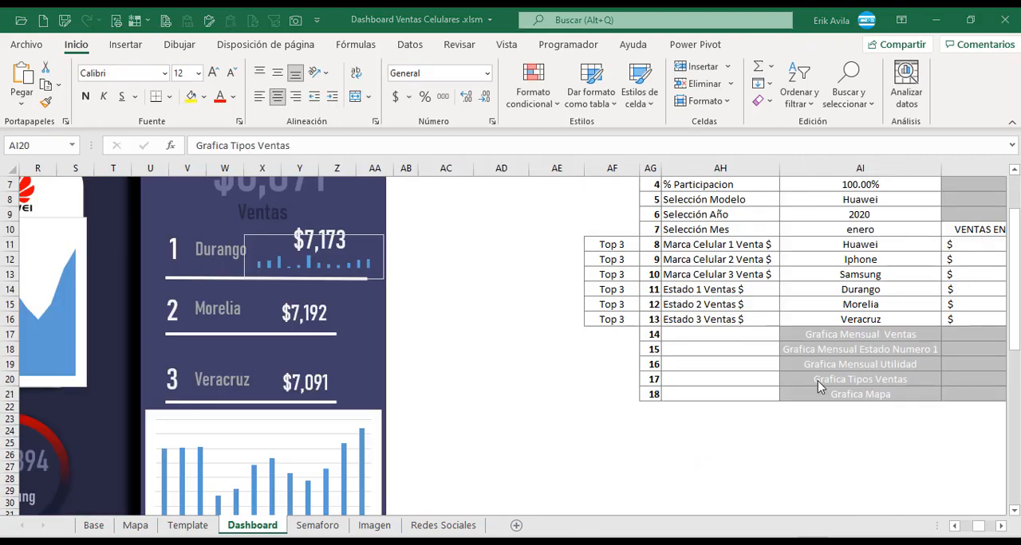
Examine the Tipo de VENTA pivot table and the formula in BE8 of its summary table on the Base sheet.
{"action": "left_click", "coordinate": [818, 381]}
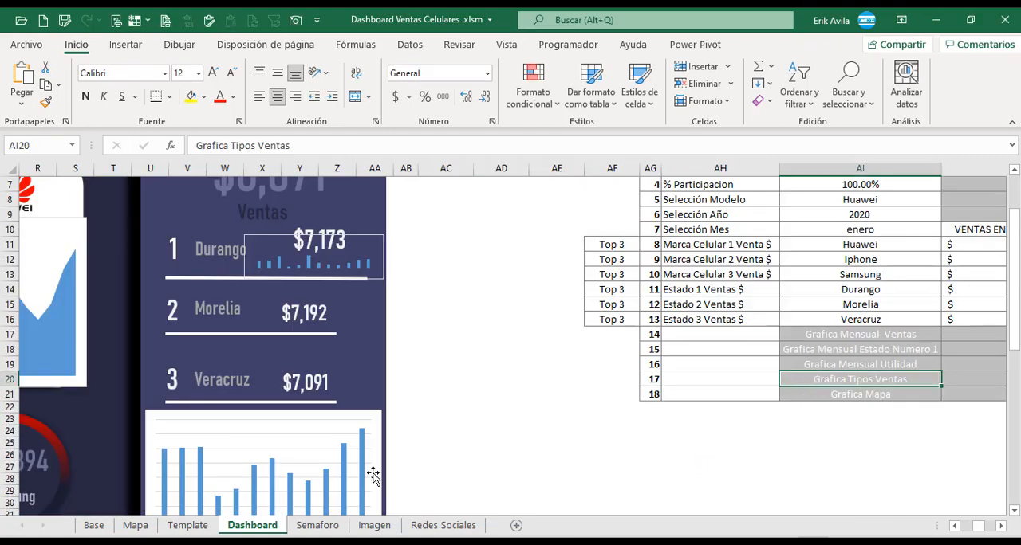
{"action": "left_click", "coordinate": [94, 525]}
{"action": "left_click", "coordinate": [263, 350]}
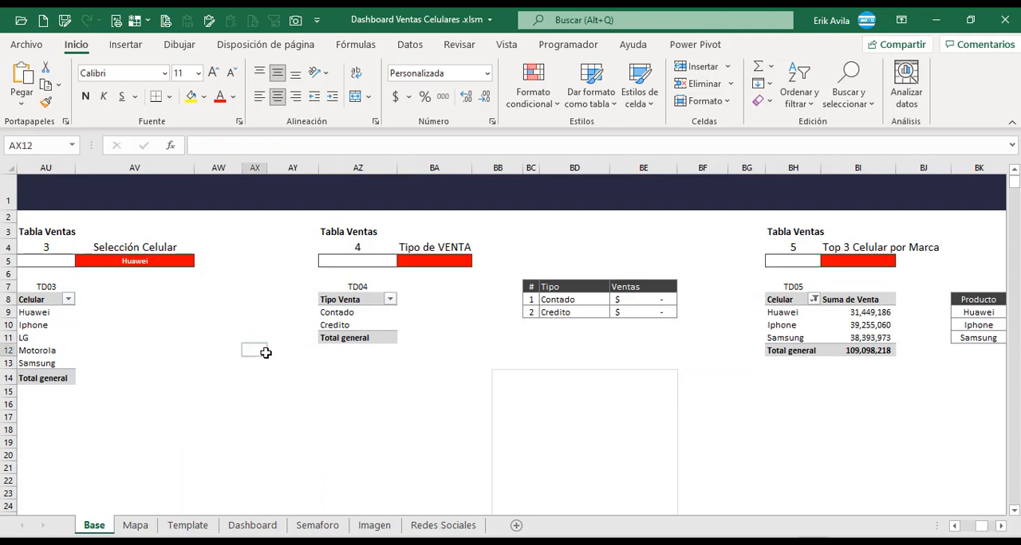
{"action": "left_click", "coordinate": [332, 264]}
{"action": "left_click", "coordinate": [351, 249]}
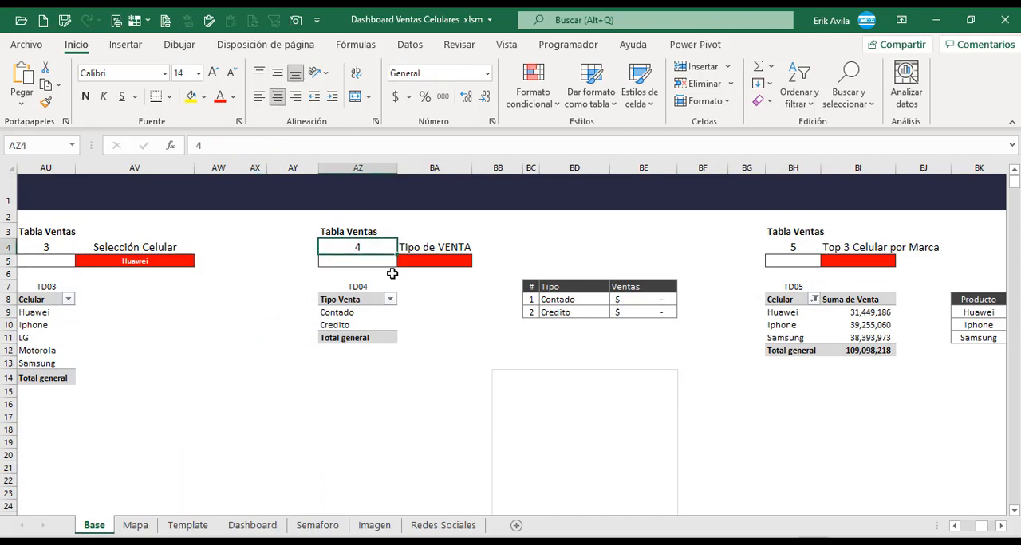
{"action": "left_click", "coordinate": [372, 323]}
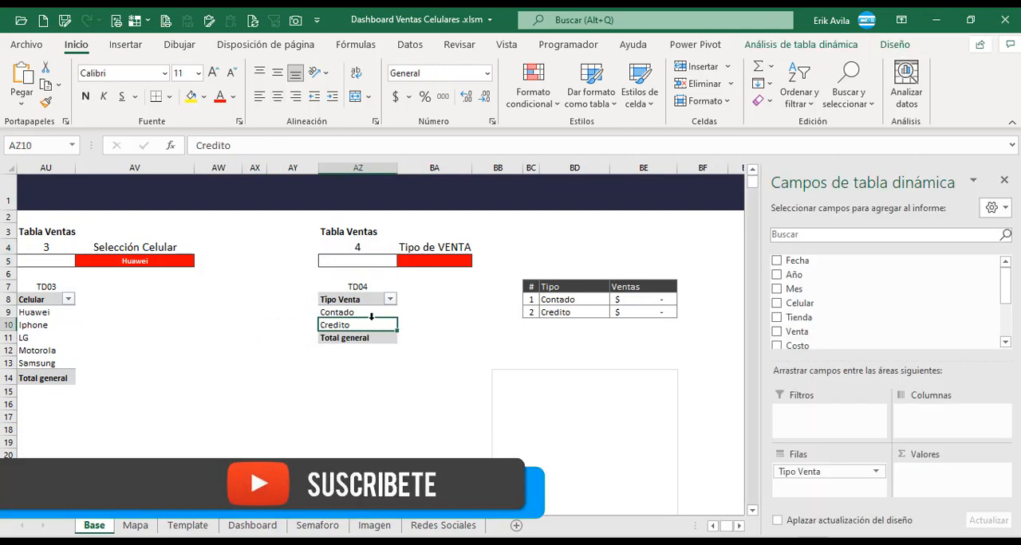
{"action": "left_click", "coordinate": [359, 363]}
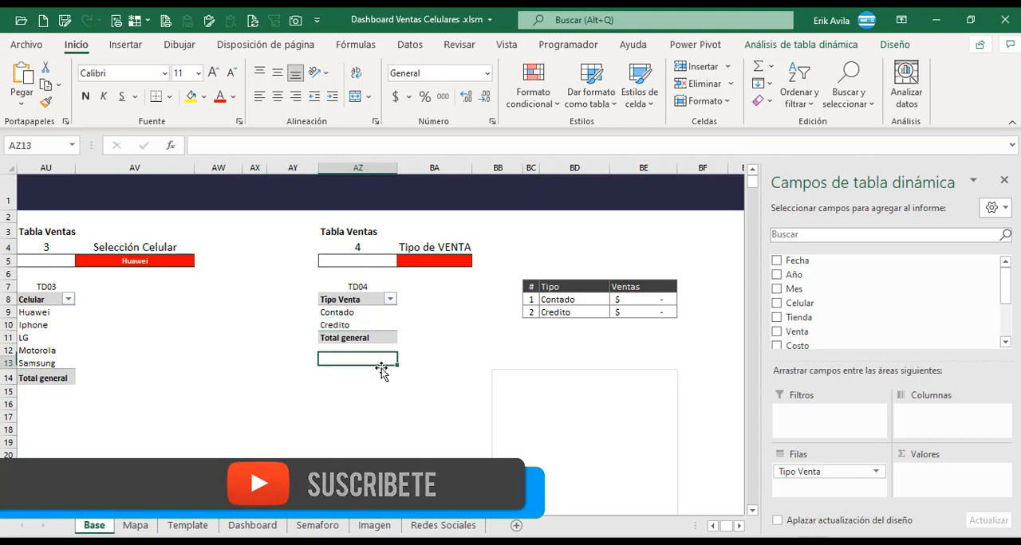
{"action": "left_click", "coordinate": [576, 301]}
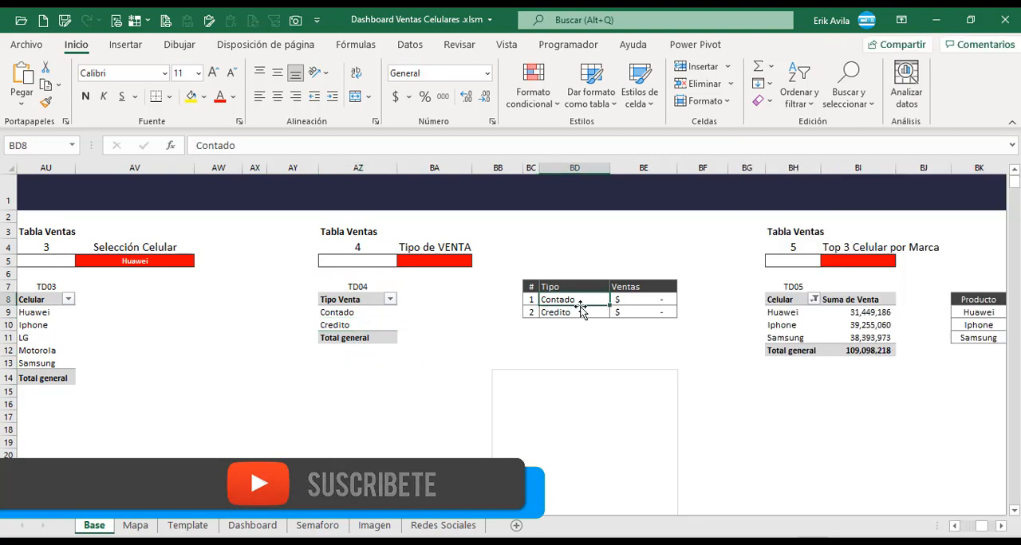
{"action": "left_click", "coordinate": [630, 300]}
{"action": "key", "text": "F2"}
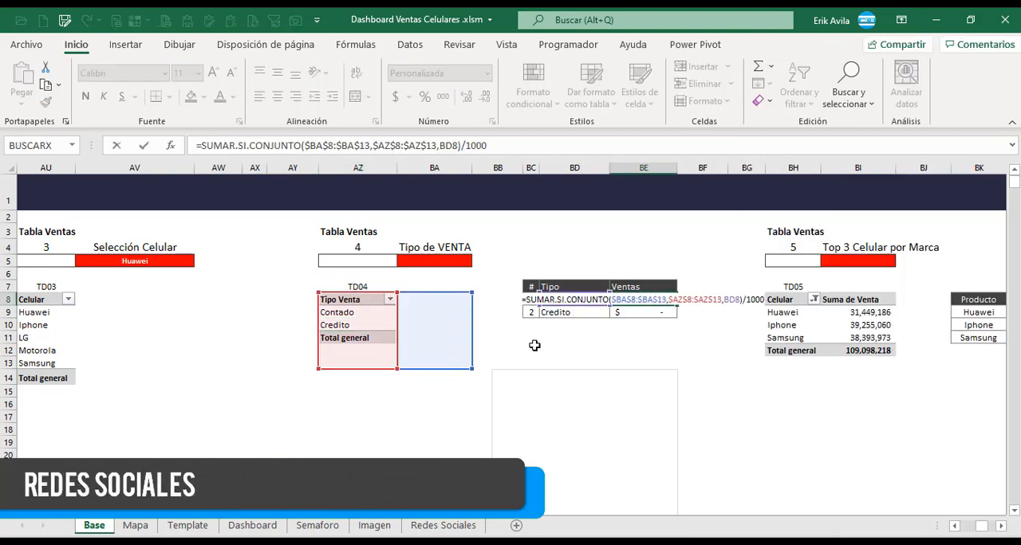
{"action": "key", "text": "Escape"}
Add the Venta field as the summed value of the Tipo Venta pivot table TD04.
{"action": "left_click", "coordinate": [376, 325]}
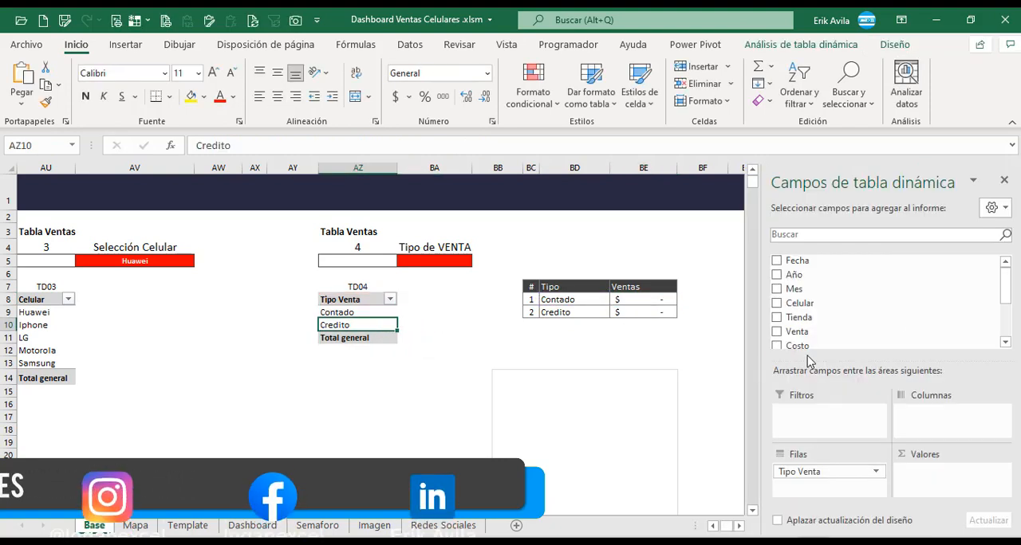
{"action": "left_click_drag", "start_coordinate": [1008, 279], "coordinate": [1010, 282]}
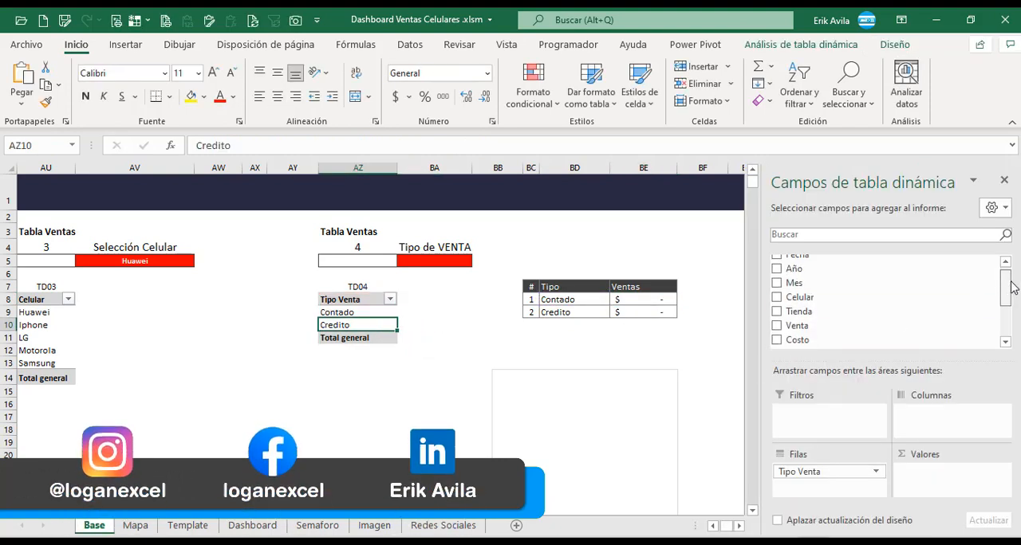
{"action": "left_click", "coordinate": [797, 325]}
{"action": "left_click", "coordinate": [443, 314]}
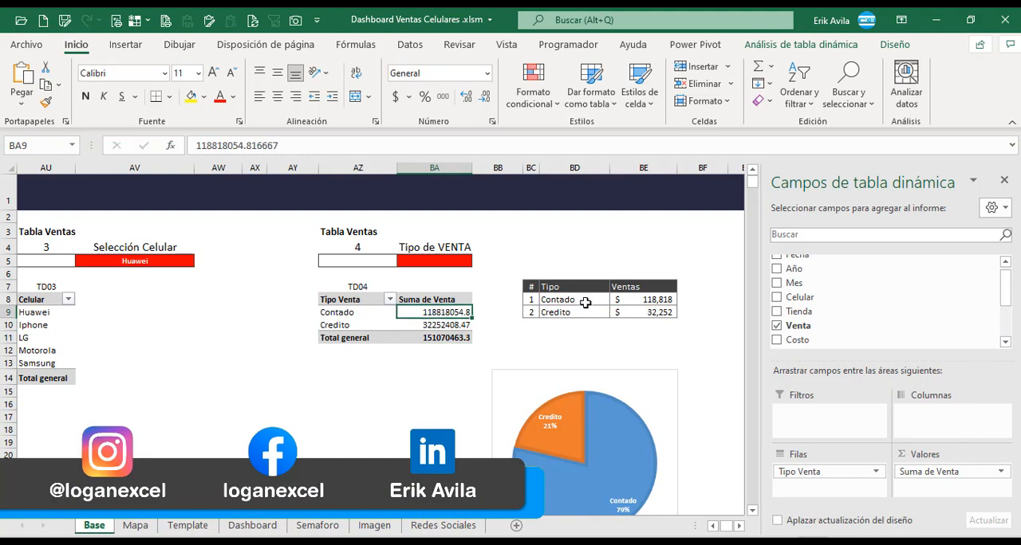
Check the SUMAR.SI.CONJUNTO formulas for Contado and Credito in BE8 and BE9 against the pivot table.
{"action": "left_click", "coordinate": [556, 299]}
{"action": "left_click", "coordinate": [658, 299]}
{"action": "left_click", "coordinate": [461, 312]}
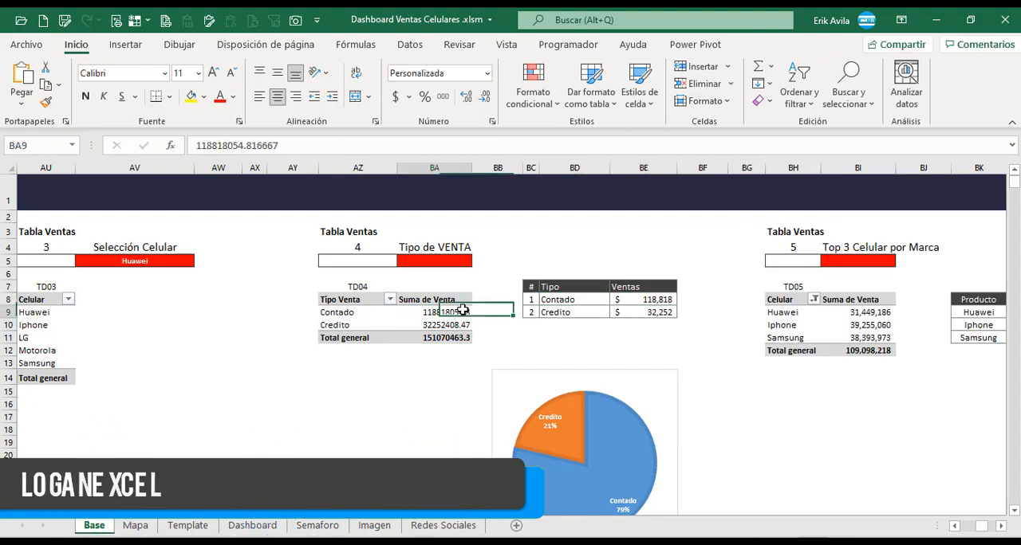
{"action": "double_click", "coordinate": [658, 300]}
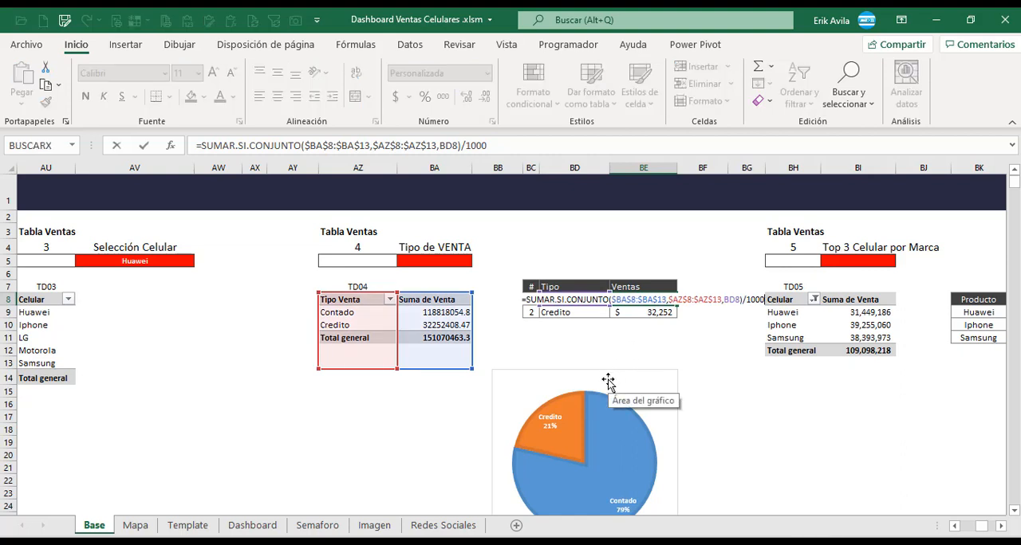
{"action": "key", "text": "Escape"}
{"action": "double_click", "coordinate": [649, 313]}
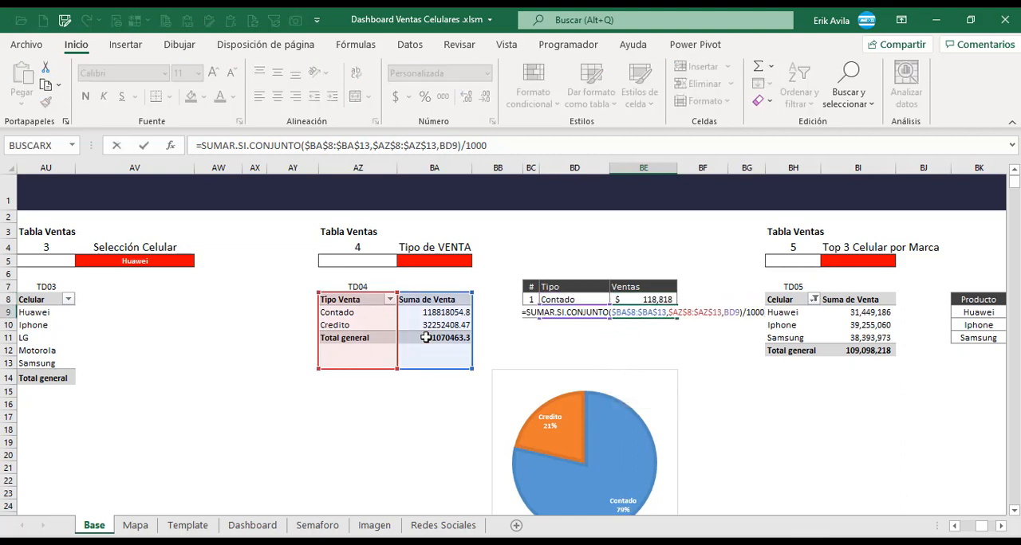
{"action": "key", "text": "Return"}
{"action": "left_click", "coordinate": [579, 311]}
{"action": "left_click", "coordinate": [581, 299]}
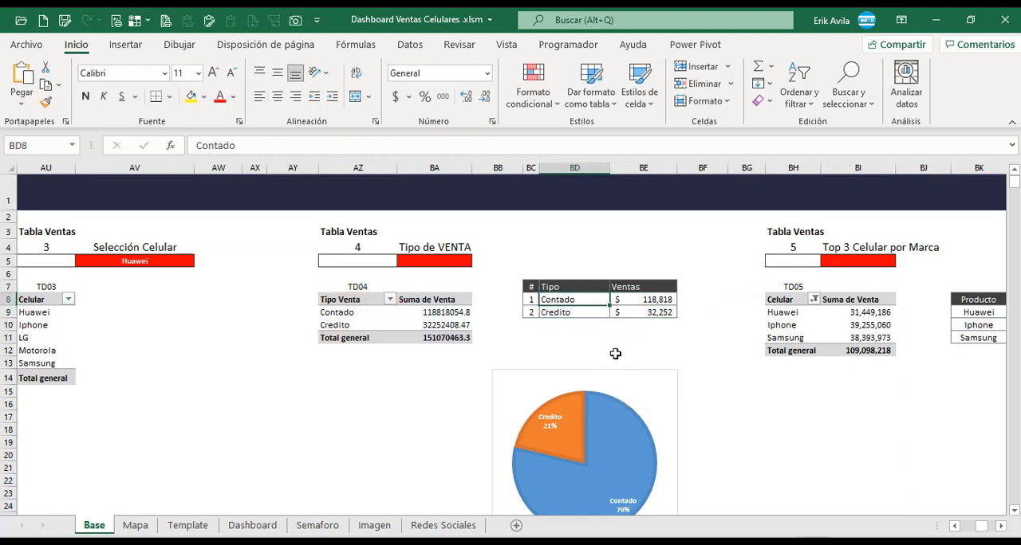
{"action": "left_click", "coordinate": [655, 300]}
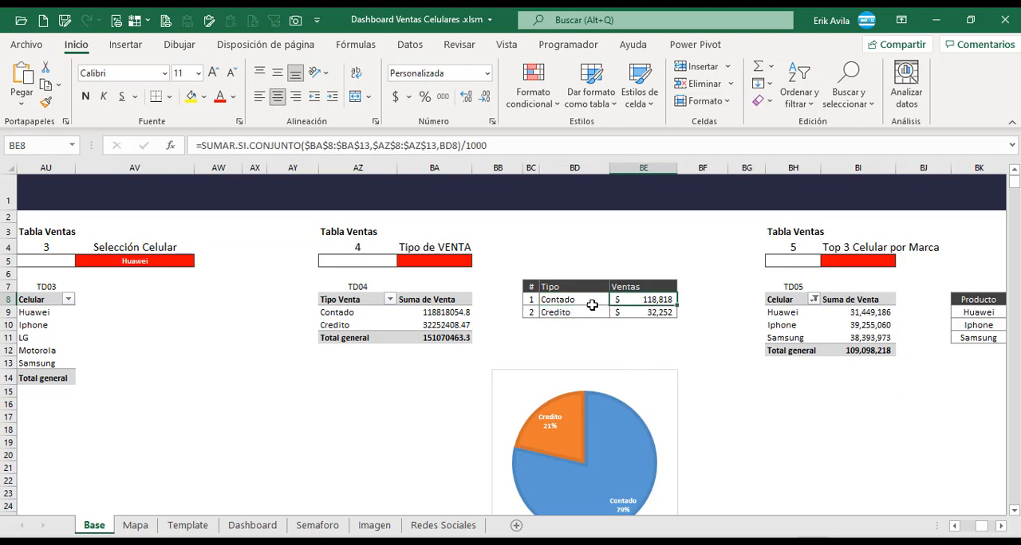
Try a 2D pie chart from the sale types in BD8:BE9 and delete it.
{"action": "left_click_drag", "start_coordinate": [592, 305], "coordinate": [634, 316]}
{"action": "left_click", "coordinate": [125, 45]}
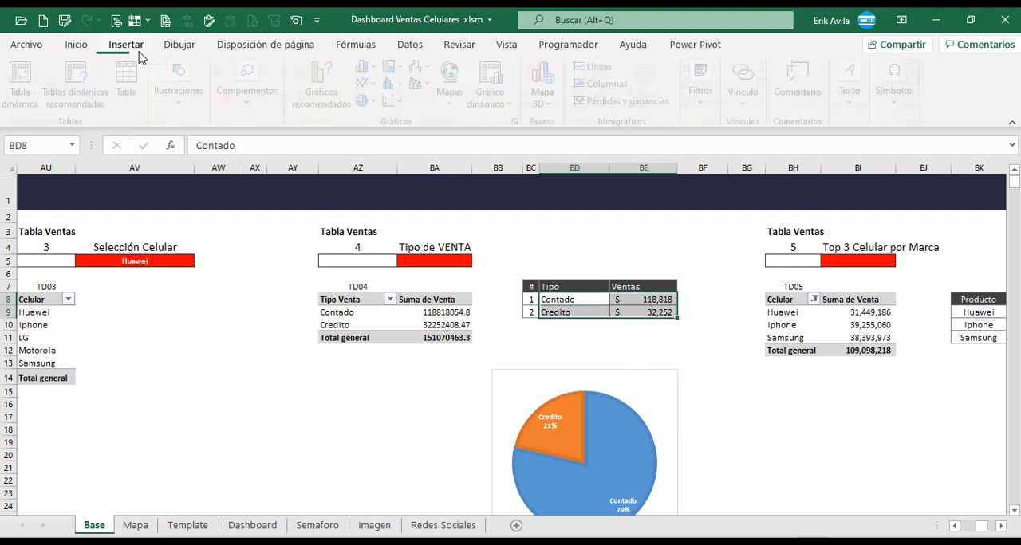
{"action": "left_click", "coordinate": [372, 101]}
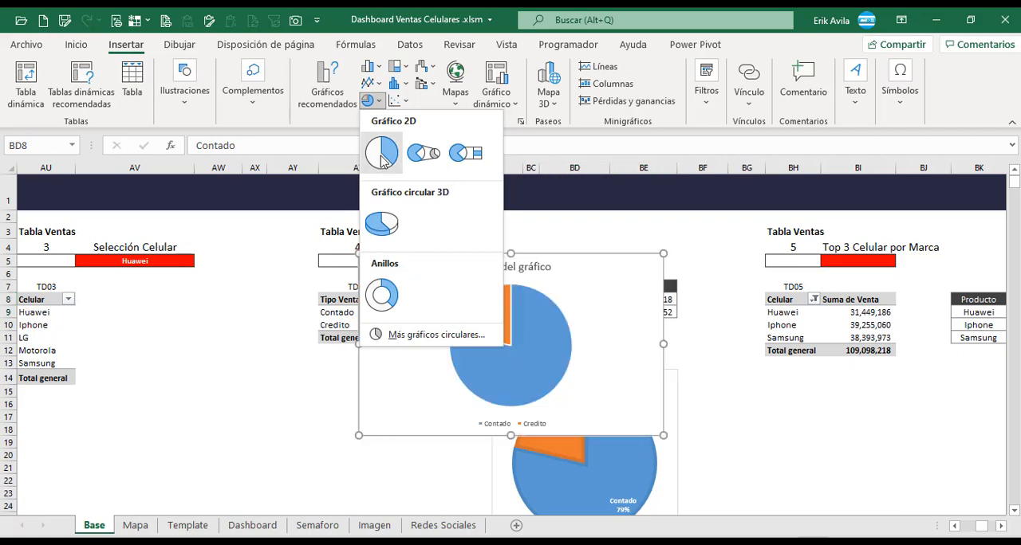
{"action": "left_click", "coordinate": [381, 152]}
{"action": "left_click_drag", "start_coordinate": [565, 253], "coordinate": [429, 275]}
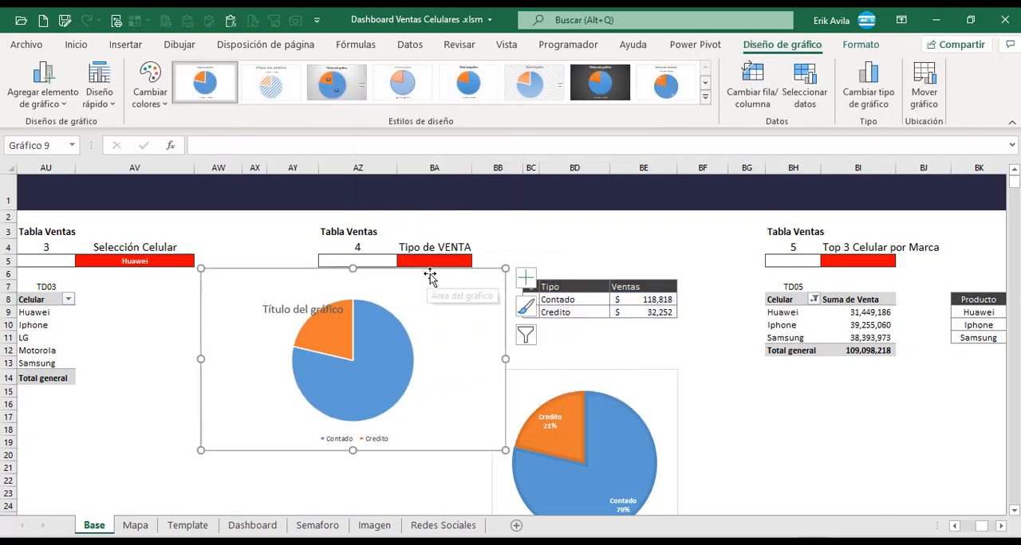
{"action": "key", "text": "Delete"}
Cut the prepared Contado/Credito pie chart from the Base sheet, paste it onto the Dashboard sheet and move it toward the CREDITO and CONTADO legend.
{"action": "left_click", "coordinate": [608, 371]}
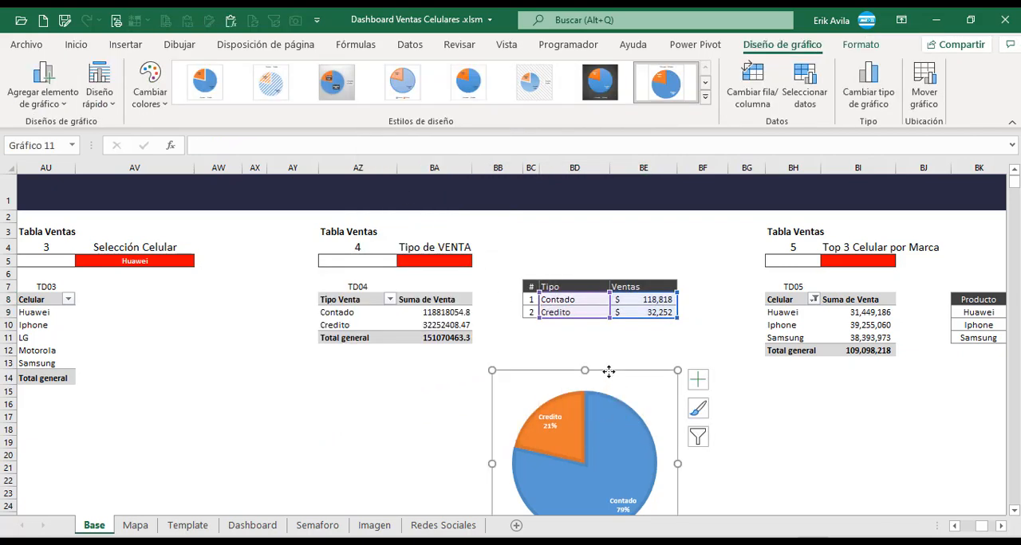
{"action": "left_click", "coordinate": [252, 525]}
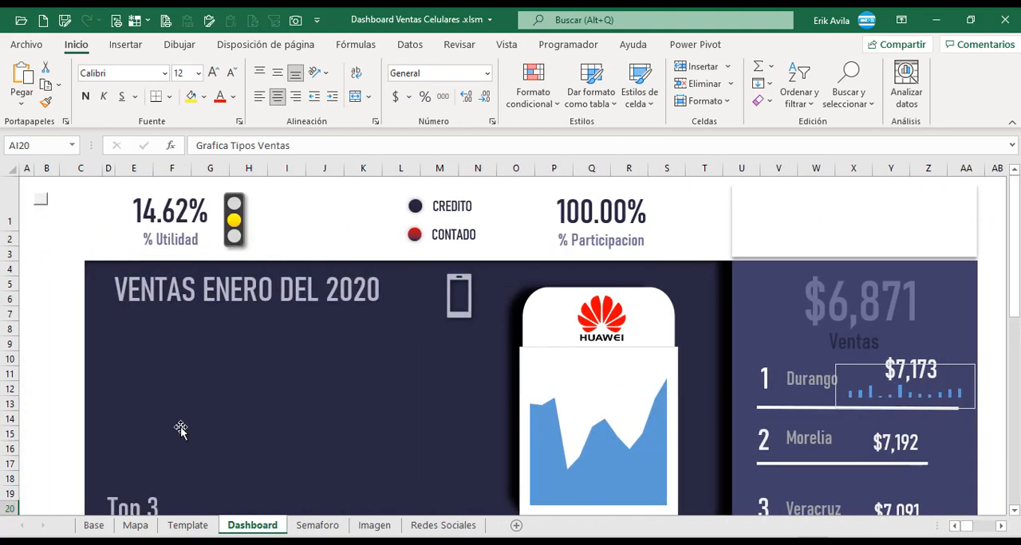
{"action": "left_click", "coordinate": [48, 270]}
{"action": "key", "text": "ctrl+v"}
{"action": "left_click_drag", "start_coordinate": [34, 466], "coordinate": [336, 259]}
{"action": "left_click", "coordinate": [41, 350]}
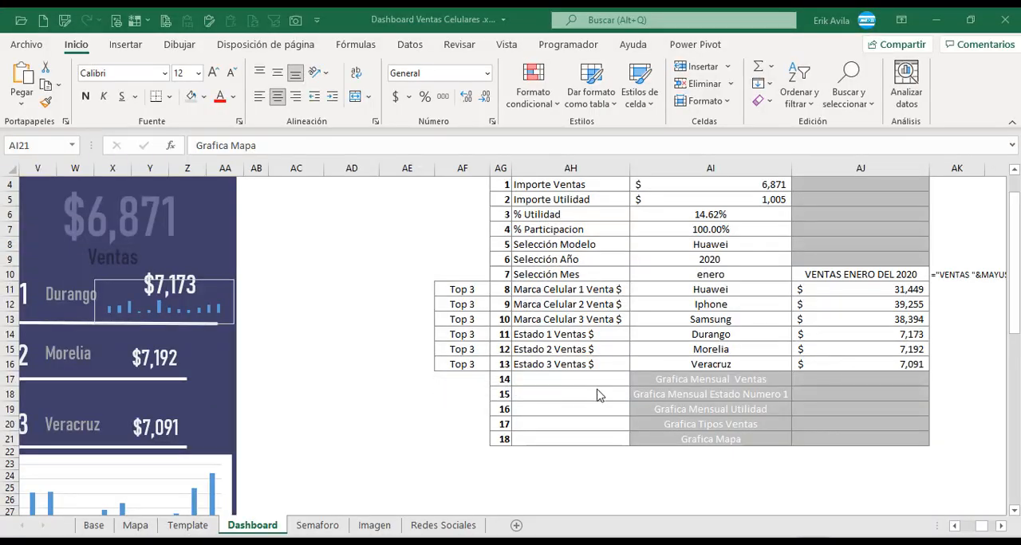
Locate the Grafica Mapa entry in the Dashboard list and nudge the state sales picture down on the Mapa sheet.
{"action": "left_click", "coordinate": [600, 396]}
{"action": "left_click", "coordinate": [696, 471]}
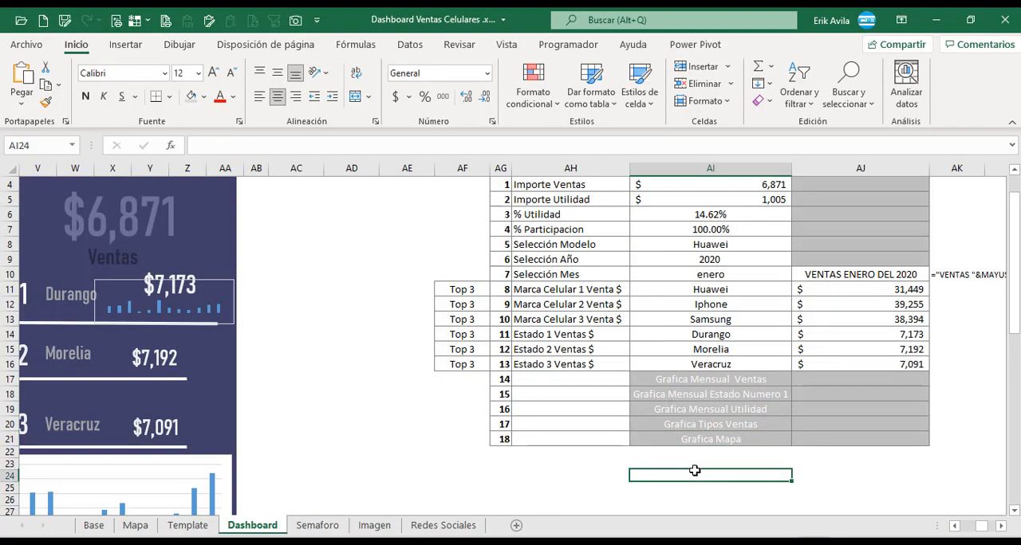
{"action": "left_click", "coordinate": [704, 441]}
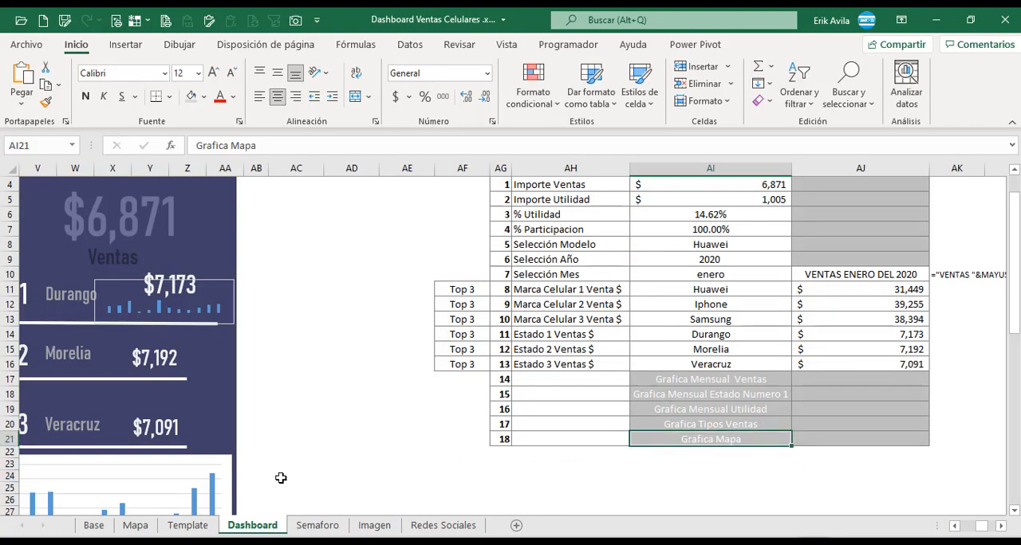
{"action": "left_click", "coordinate": [135, 525]}
{"action": "left_click", "coordinate": [46, 342]}
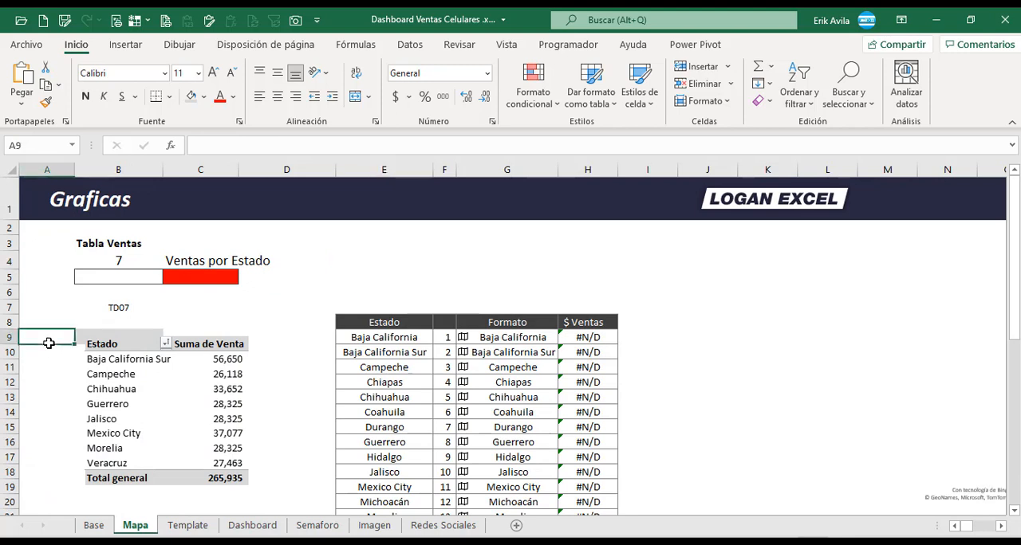
{"action": "left_click", "coordinate": [72, 297]}
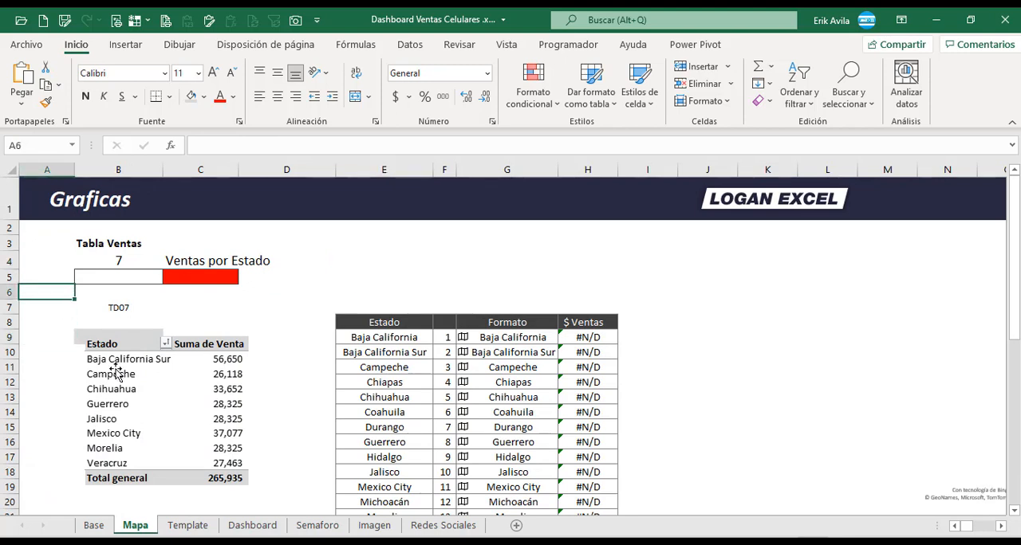
{"action": "left_click_drag", "start_coordinate": [116, 373], "coordinate": [121, 388]}
Copy the Tipo Venta pivot table in AZ8:BA11 from Base to B9 on the Mapa sheet and move the state sales picture below it.
{"action": "left_click", "coordinate": [94, 526]}
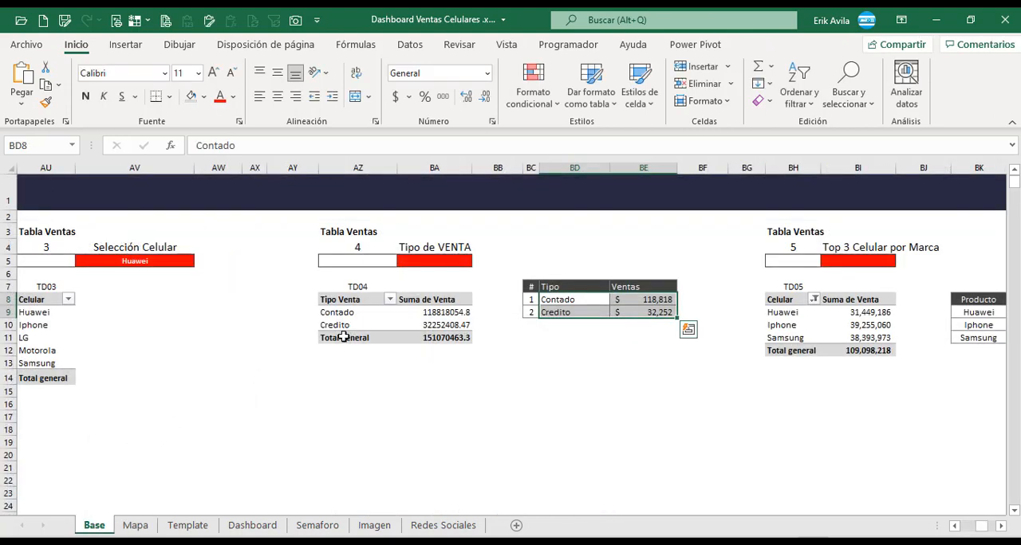
{"action": "left_click_drag", "start_coordinate": [372, 300], "coordinate": [414, 338]}
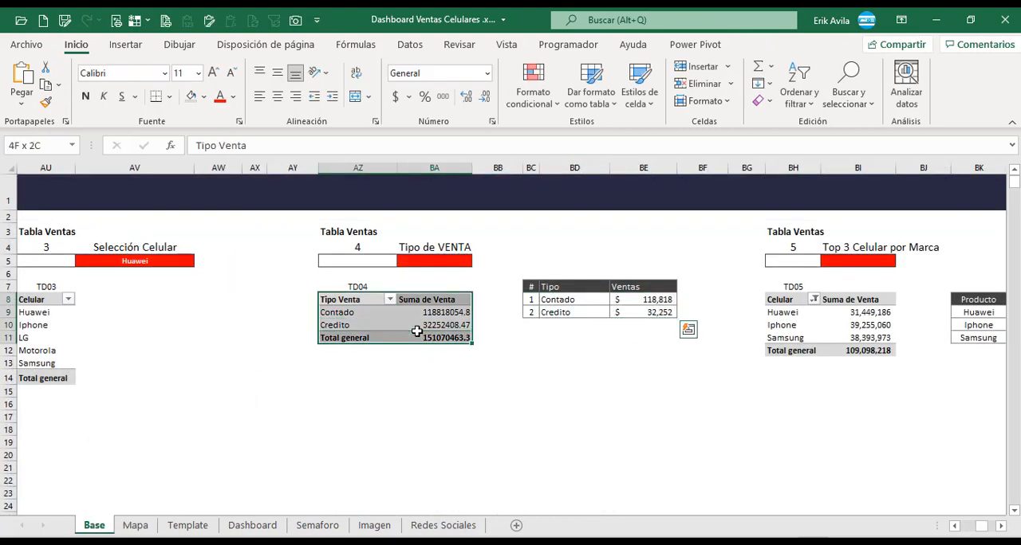
{"action": "key", "text": "ctrl+c"}
{"action": "left_click", "coordinate": [133, 525]}
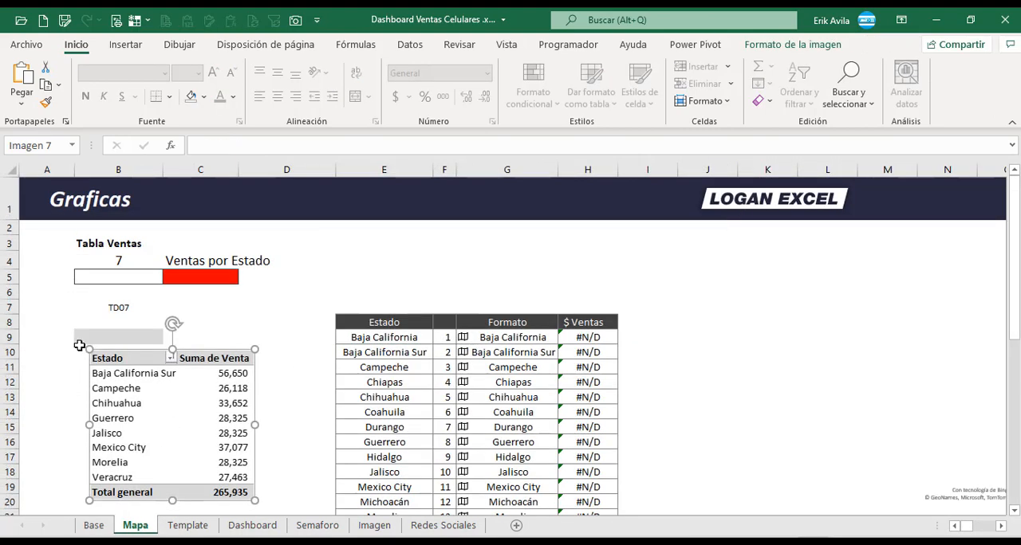
{"action": "left_click", "coordinate": [86, 338]}
{"action": "key", "text": "ctrl+v"}
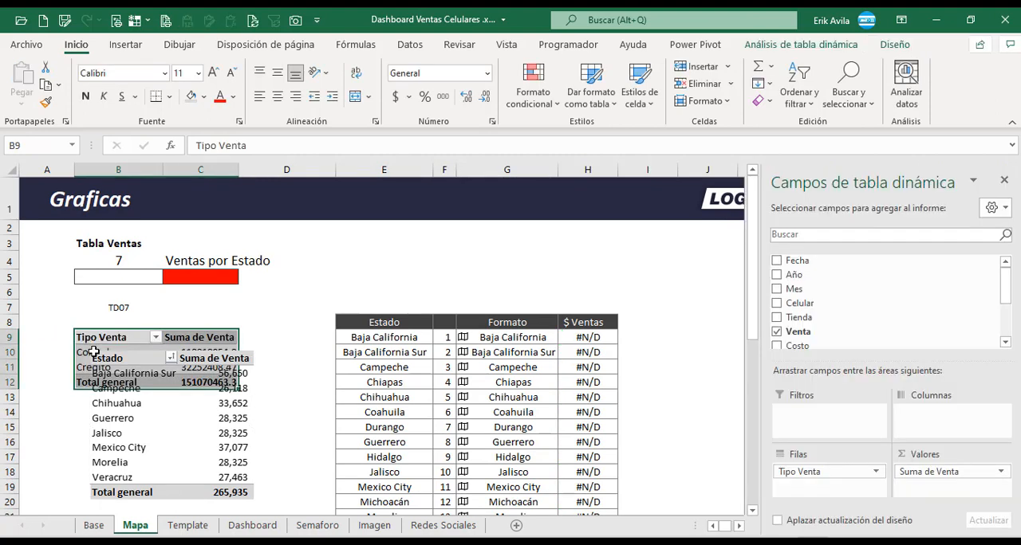
{"action": "left_click_drag", "start_coordinate": [160, 433], "coordinate": [166, 479]}
Rename the pasted pivot table on the Mapa sheet to td07.
{"action": "left_click", "coordinate": [127, 358]}
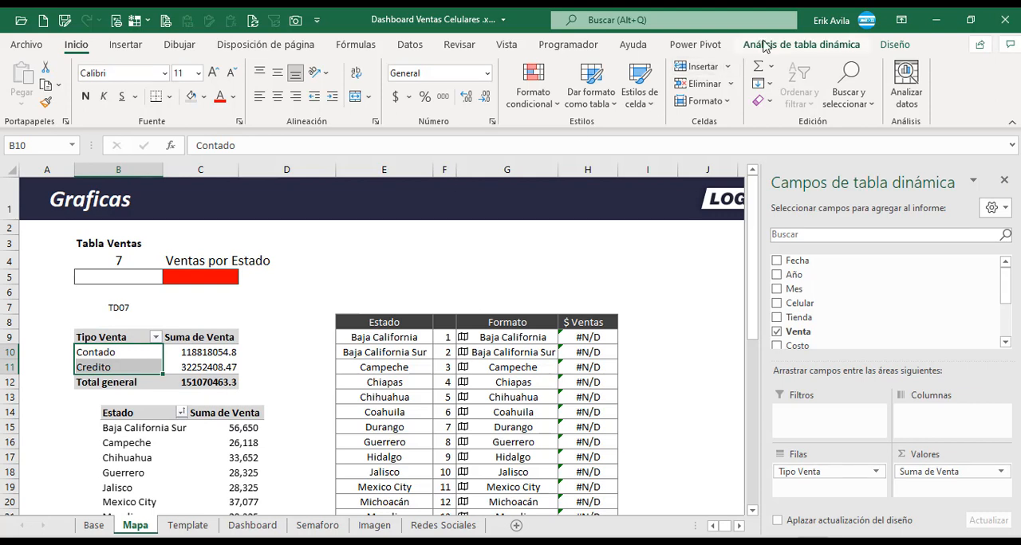
{"action": "left_click", "coordinate": [798, 44]}
{"action": "left_click", "coordinate": [28, 86]}
{"action": "double_click", "coordinate": [50, 155]}
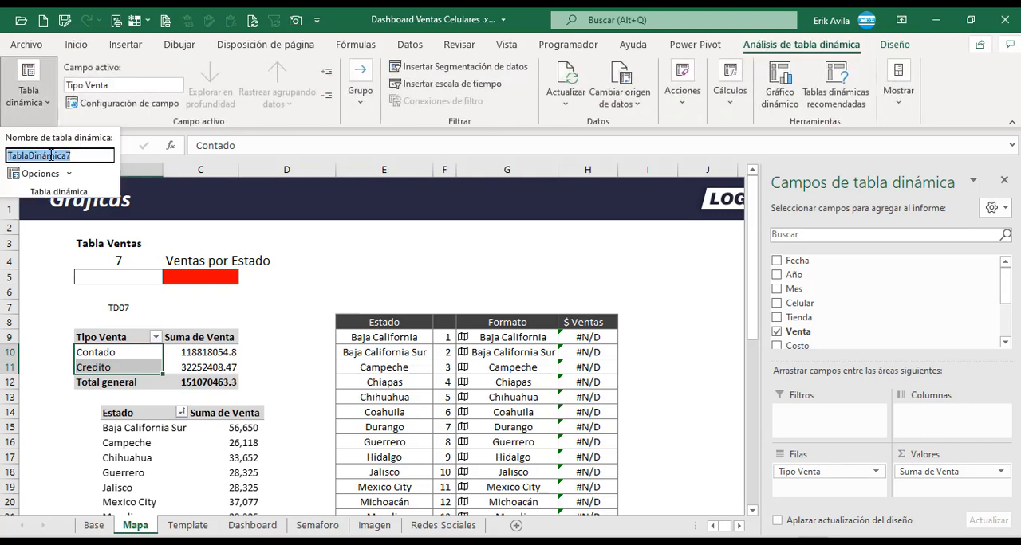
{"action": "type", "text": "T"}
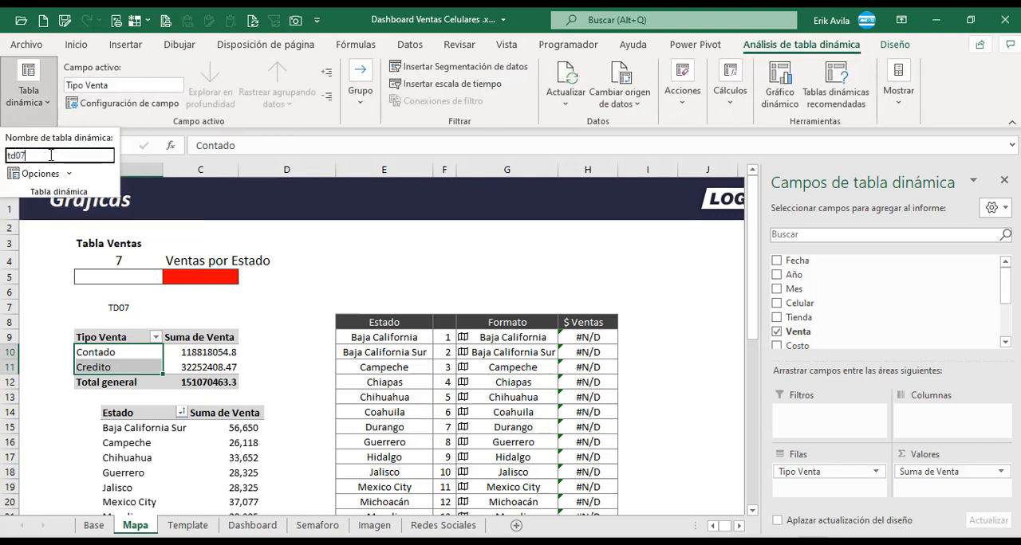
{"action": "type", "text": "d07"}
{"action": "key", "text": "Return"}
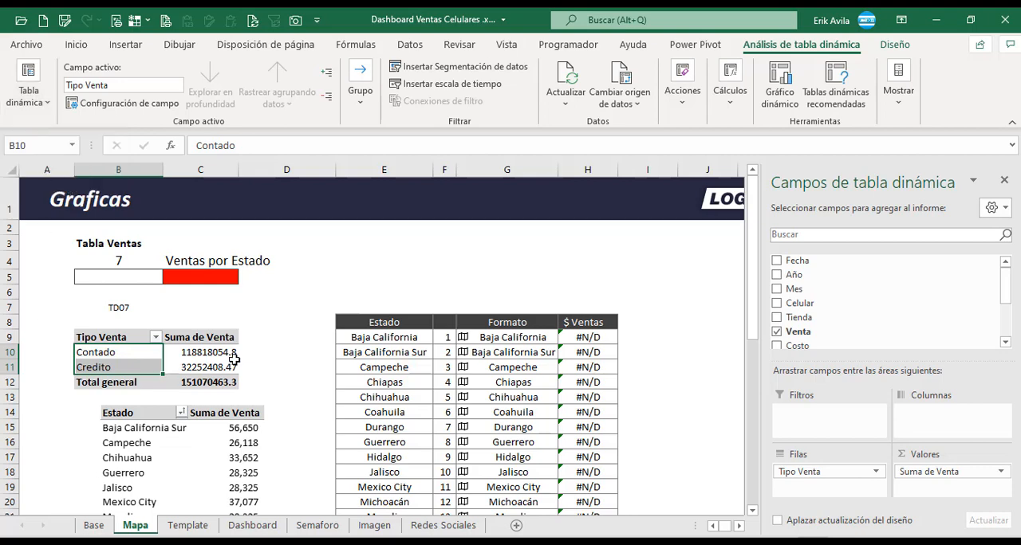
Replace Tipo Venta with Estado in the rows of the TD07 pivot table on the Mapa sheet and close the field list.
{"action": "left_click_drag", "start_coordinate": [214, 354], "coordinate": [140, 356]}
{"action": "left_click", "coordinate": [205, 365]}
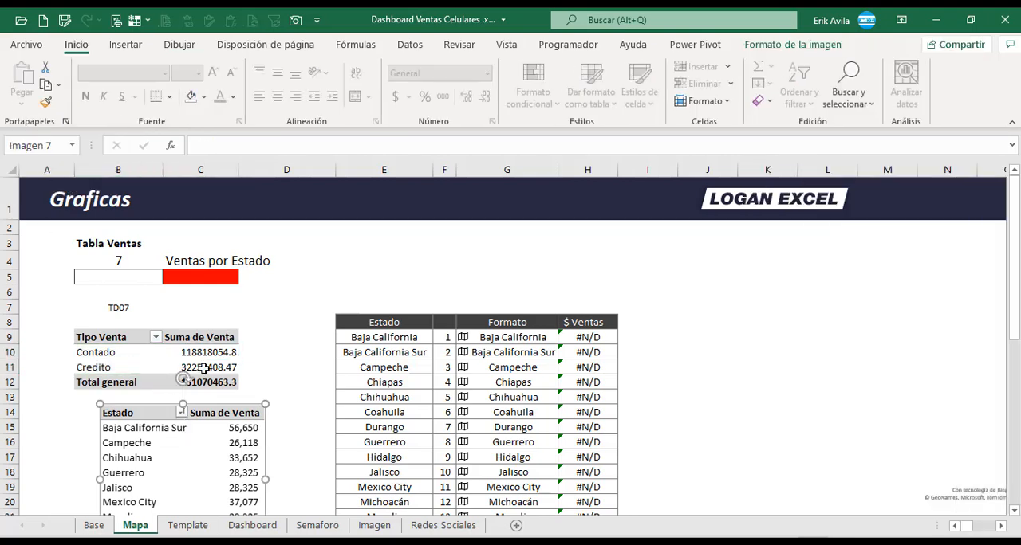
{"action": "left_click", "coordinate": [206, 366]}
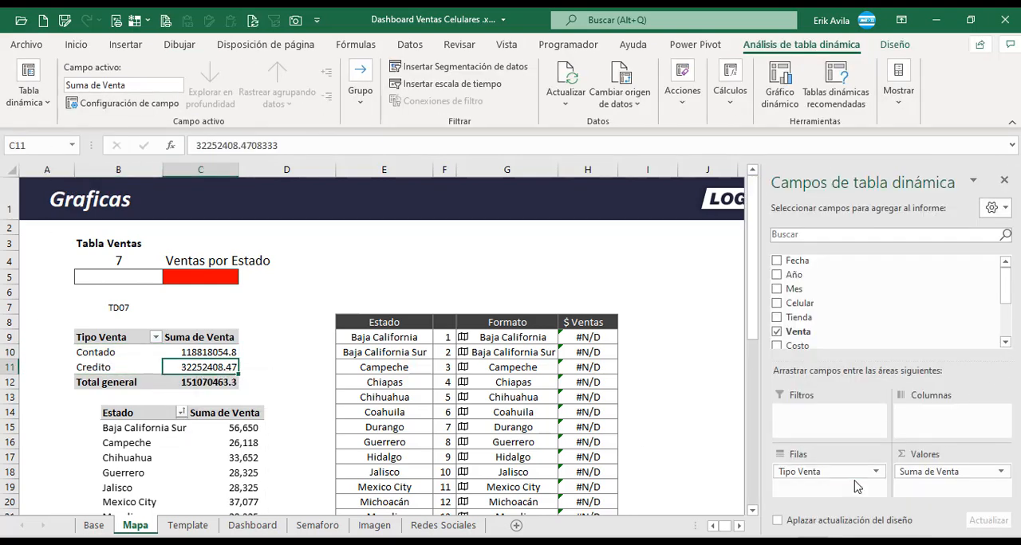
{"action": "left_click_drag", "start_coordinate": [851, 472], "coordinate": [721, 457]}
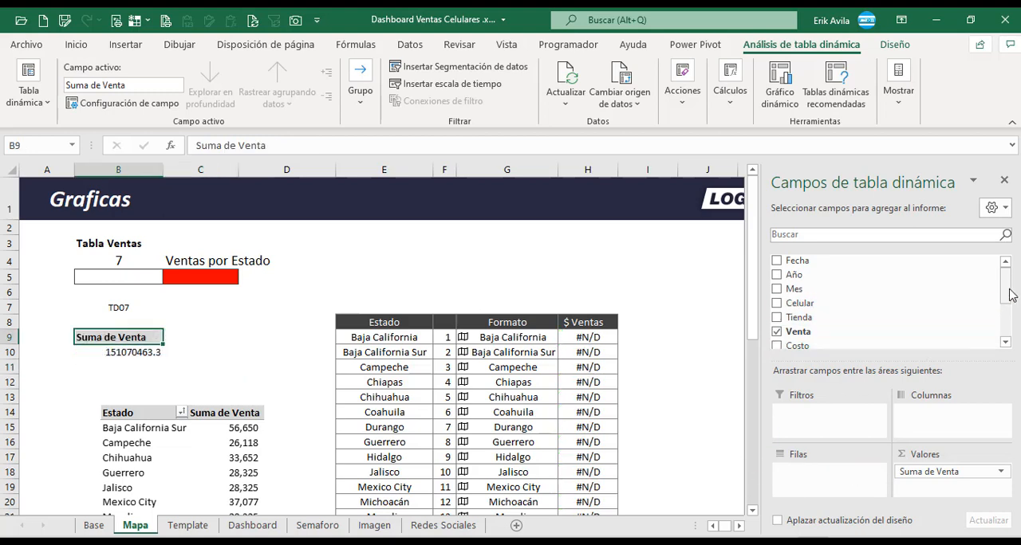
{"action": "left_click_drag", "start_coordinate": [1010, 295], "coordinate": [1011, 319]}
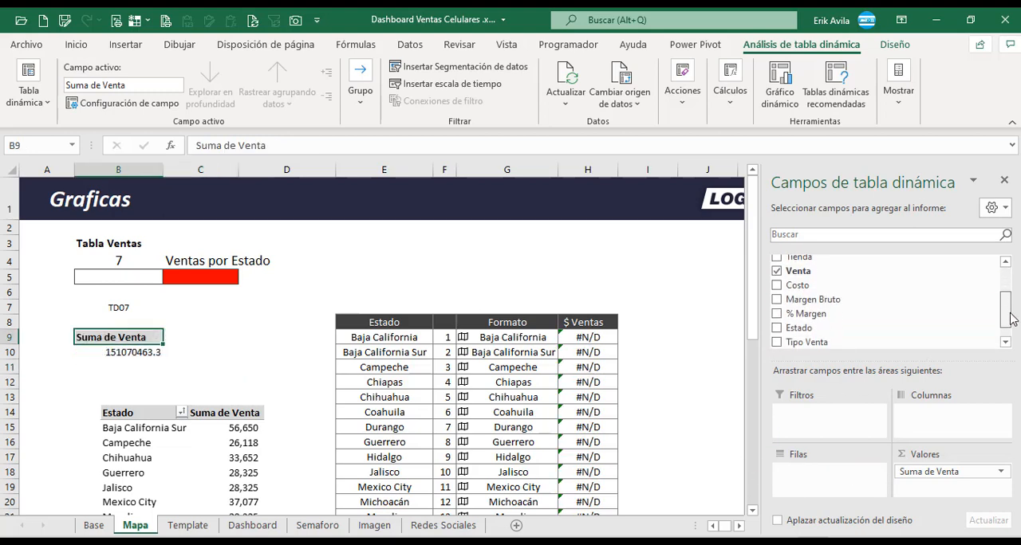
{"action": "left_click", "coordinate": [799, 330]}
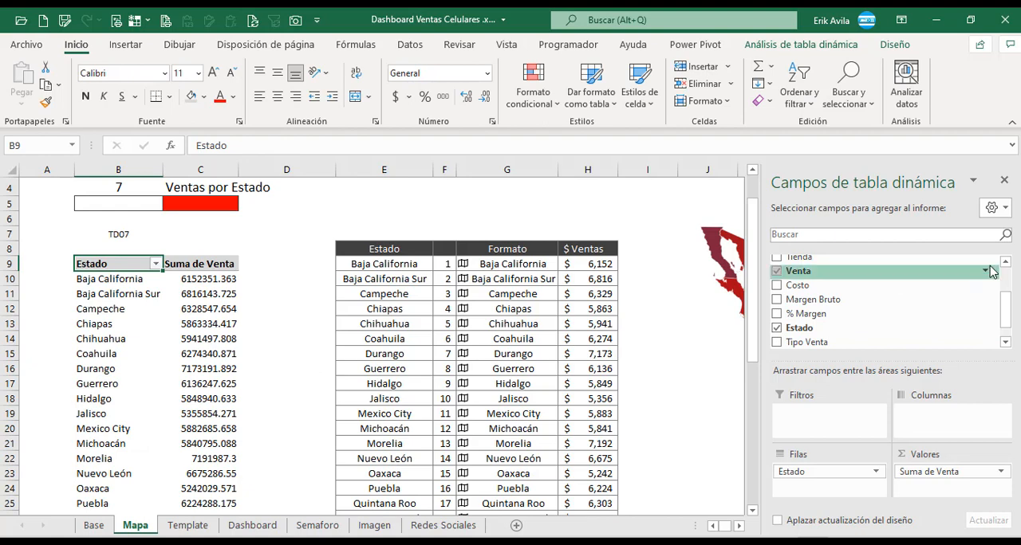
{"action": "left_click", "coordinate": [1005, 181]}
{"action": "left_click", "coordinate": [347, 310]}
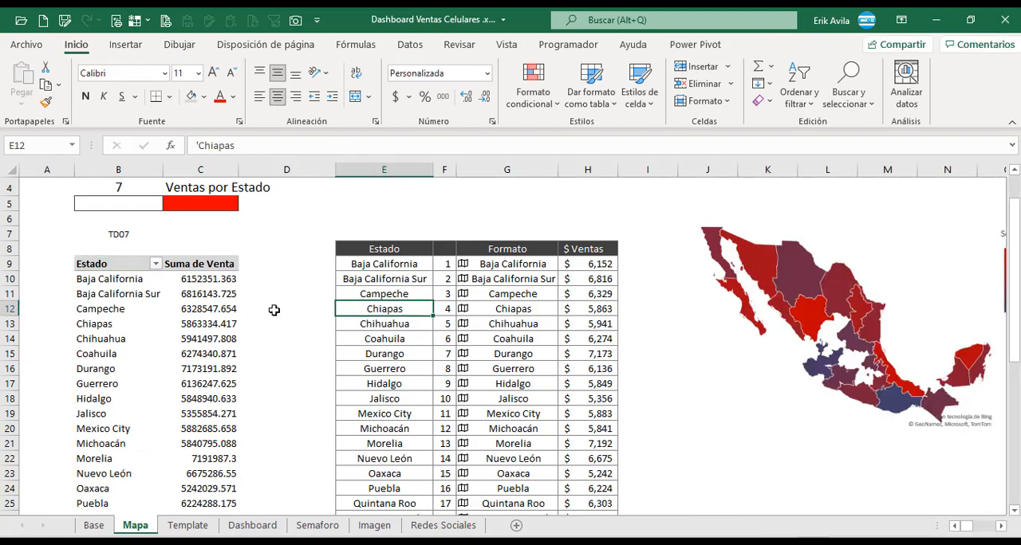
Apply the thousands-separator number format to the Suma de Venta values in C10:C34 of the pivot table.
{"action": "scroll", "coordinate": [273, 313], "scroll_direction": "down", "scroll_amount": 1}
{"action": "left_click", "coordinate": [237, 303]}
{"action": "scroll", "coordinate": [237, 301], "scroll_direction": "down", "scroll_amount": 1}
{"action": "scroll", "coordinate": [237, 303], "scroll_direction": "down", "scroll_amount": 3}
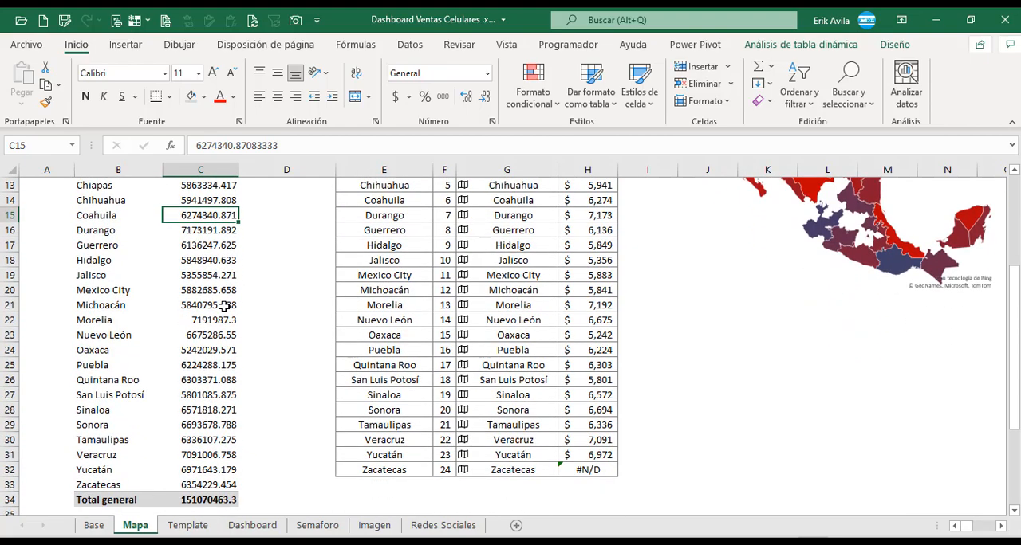
{"action": "left_click", "coordinate": [212, 302]}
{"action": "scroll", "coordinate": [213, 287], "scroll_direction": "up", "scroll_amount": 4}
{"action": "left_click", "coordinate": [213, 282]}
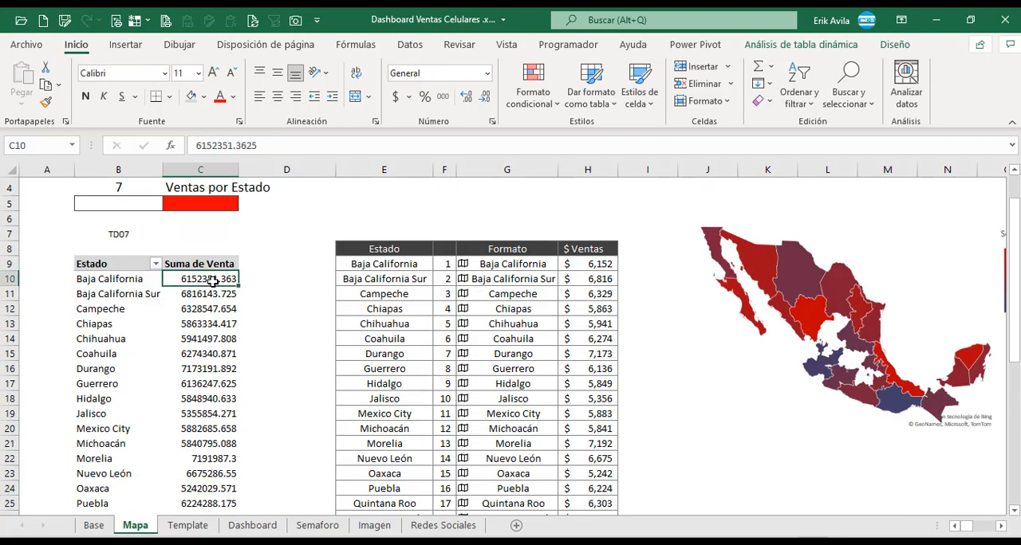
{"action": "key", "text": "ctrl+shift+Down"}
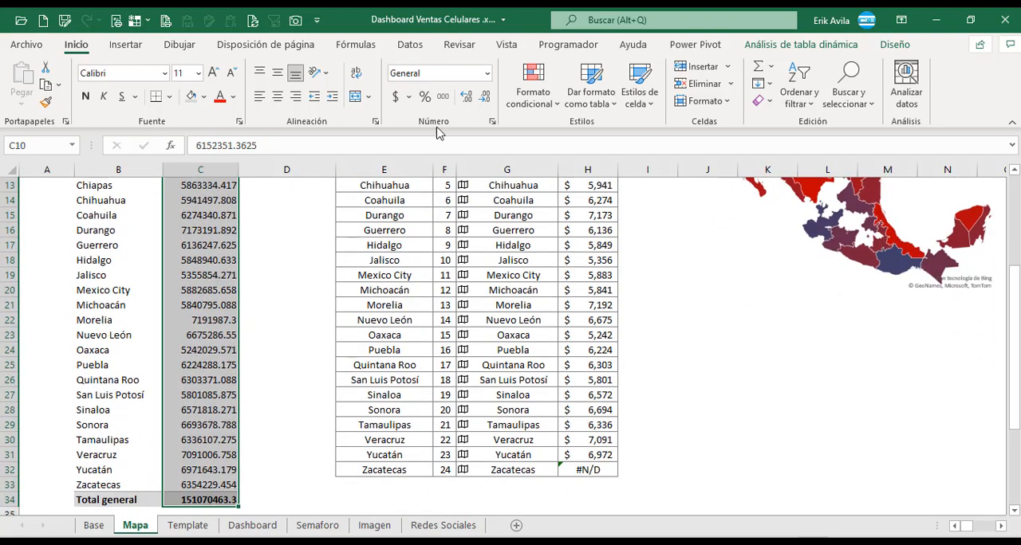
{"action": "left_click", "coordinate": [443, 97]}
{"action": "left_click", "coordinate": [227, 395]}
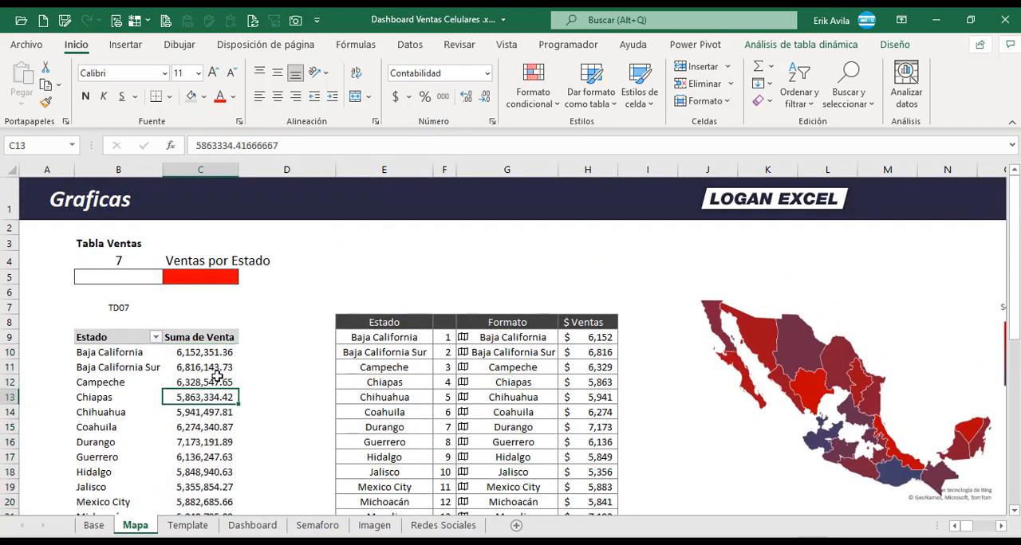
Widen column C slightly to give the formatted Suma de Venta values more room.
{"action": "scroll", "coordinate": [223, 375], "scroll_direction": "down", "scroll_amount": 4}
{"action": "left_click", "coordinate": [210, 334]}
{"action": "scroll", "coordinate": [209, 333], "scroll_direction": "up", "scroll_amount": 2}
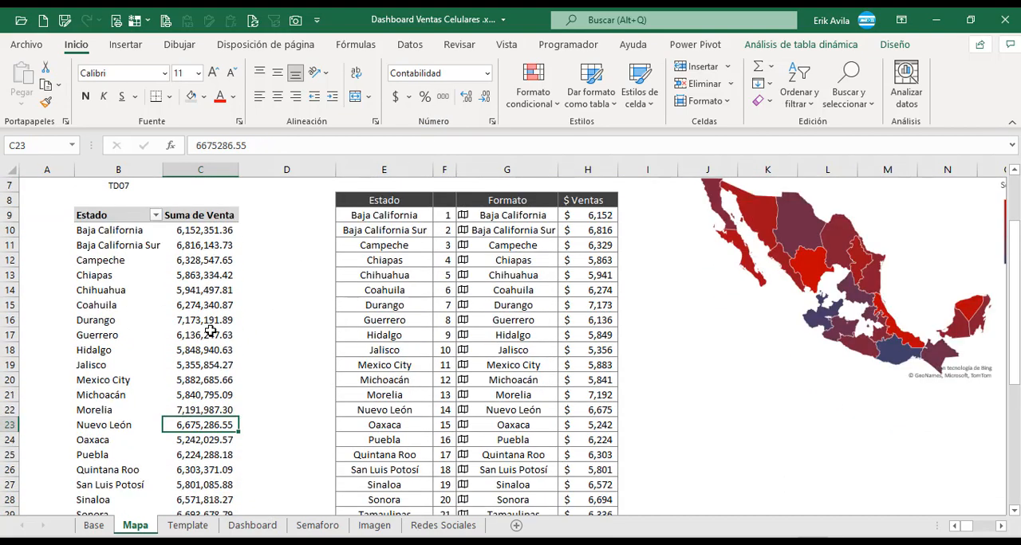
{"action": "scroll", "coordinate": [204, 353], "scroll_direction": "down", "scroll_amount": 3}
{"action": "left_click_drag", "start_coordinate": [238, 170], "coordinate": [244, 170]}
{"action": "scroll", "coordinate": [285, 237], "scroll_direction": "up", "scroll_amount": 5}
Examine the Estado list and its numbering beside the pivot table, from Baja California down to the last states.
{"action": "left_click", "coordinate": [399, 291]}
{"action": "left_click", "coordinate": [413, 345]}
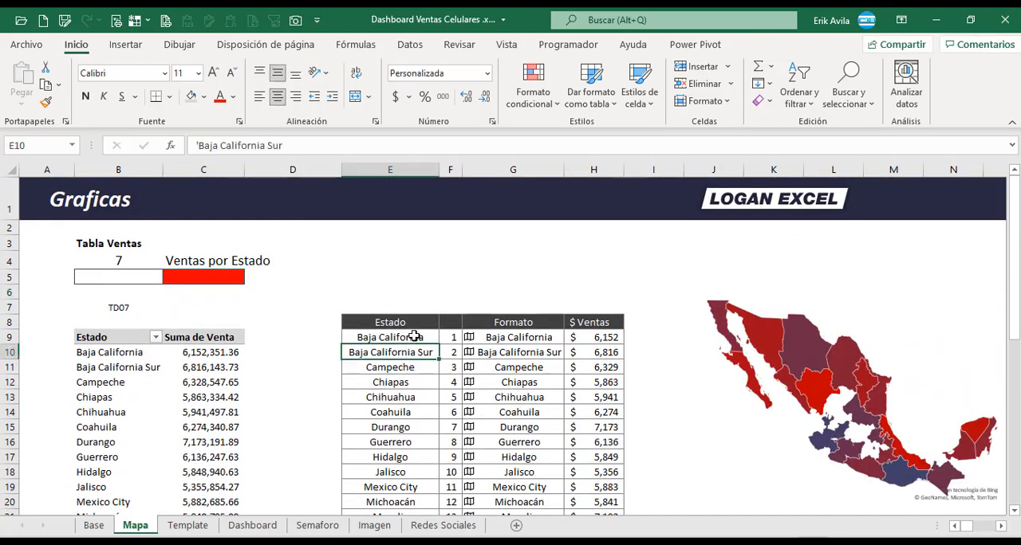
{"action": "left_click", "coordinate": [412, 335]}
{"action": "key", "text": "Down"}
{"action": "key", "text": "Down"}
{"action": "key", "text": "Down"}
{"action": "key", "text": "Down"}
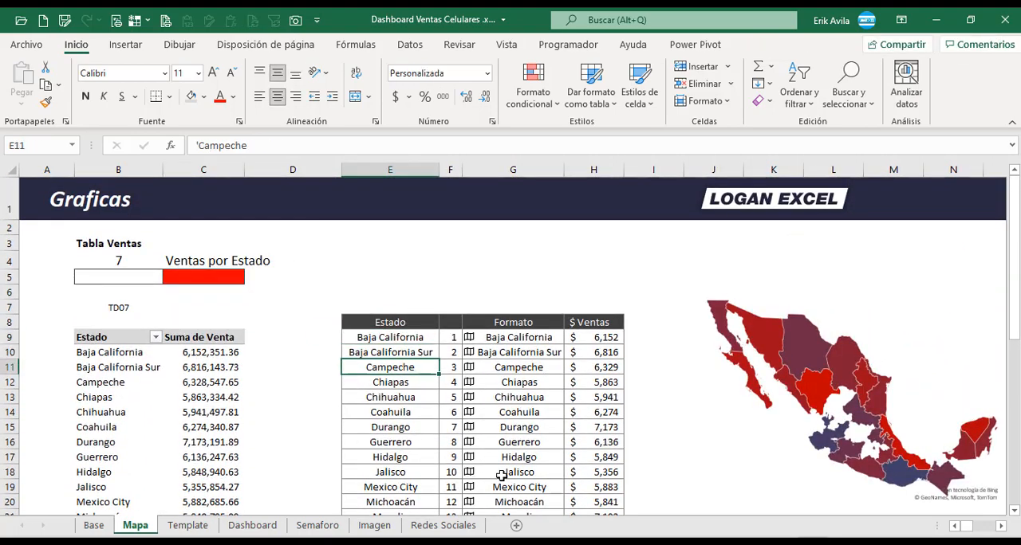
{"action": "key", "text": "ctrl+Down"}
{"action": "key", "text": "Down"}
{"action": "key", "text": "Up"}
{"action": "key", "text": "Right"}
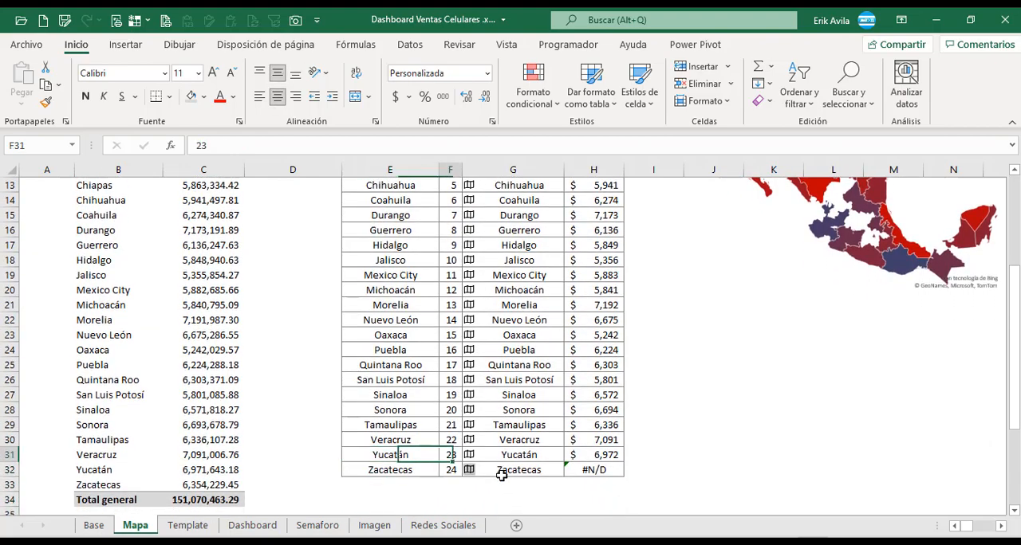
{"action": "key", "text": "ctrl+Up"}
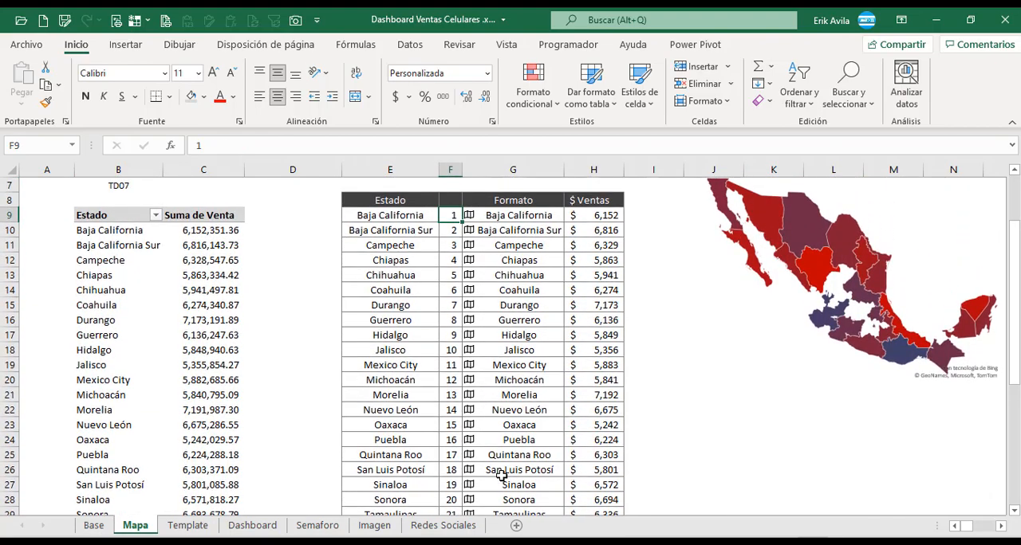
Select the Baja California cell in the Formato column and open the data types gallery.
{"action": "scroll", "coordinate": [502, 476], "scroll_direction": "up", "scroll_amount": 2}
{"action": "left_click", "coordinate": [513, 339]}
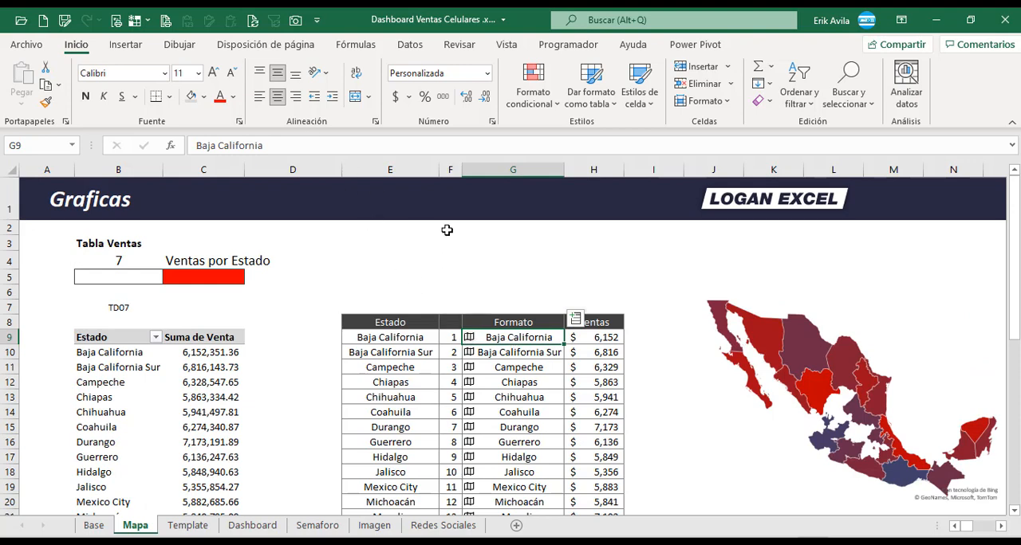
{"action": "left_click", "coordinate": [409, 45]}
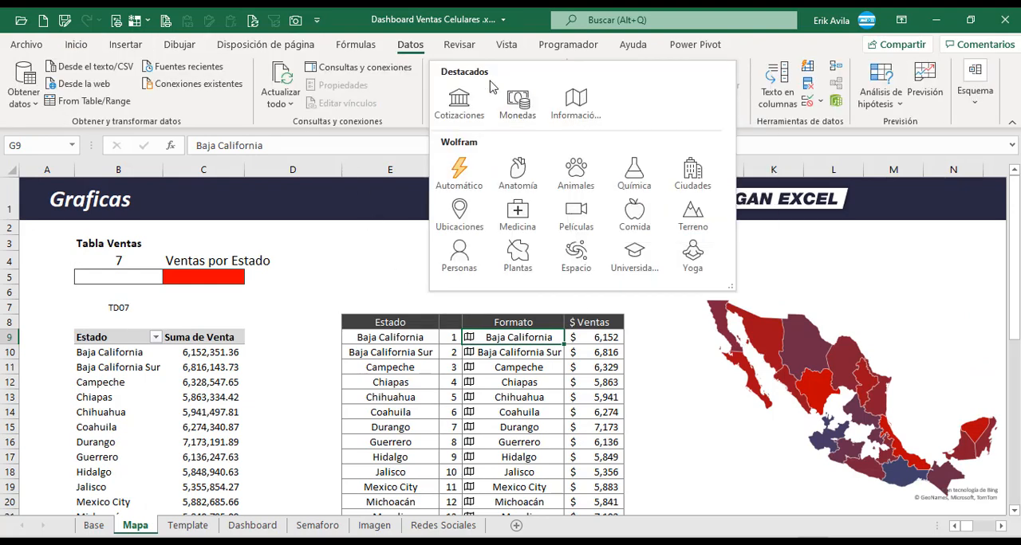
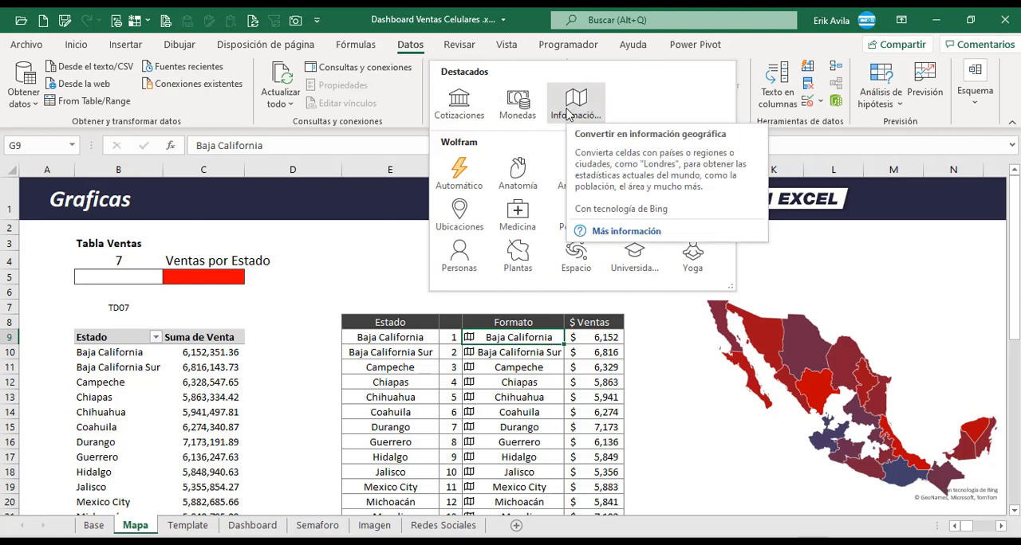
Compare the Estado names with their geography data type entries in the Formato column, from Baja California to Mexico City.
{"action": "left_click", "coordinate": [554, 436]}
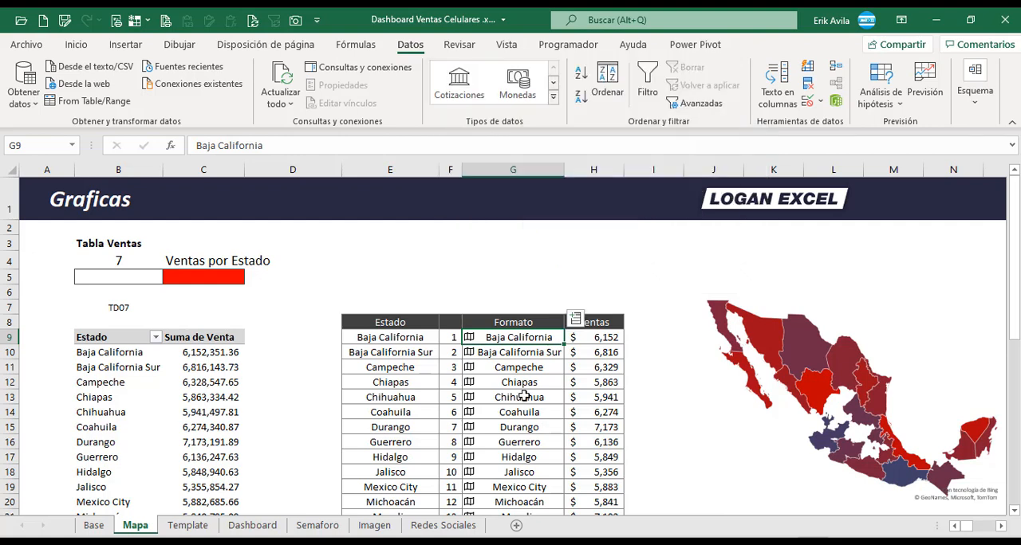
{"action": "scroll", "coordinate": [523, 390], "scroll_direction": "down", "scroll_amount": 1}
{"action": "left_click", "coordinate": [522, 372]}
{"action": "left_click", "coordinate": [402, 277]}
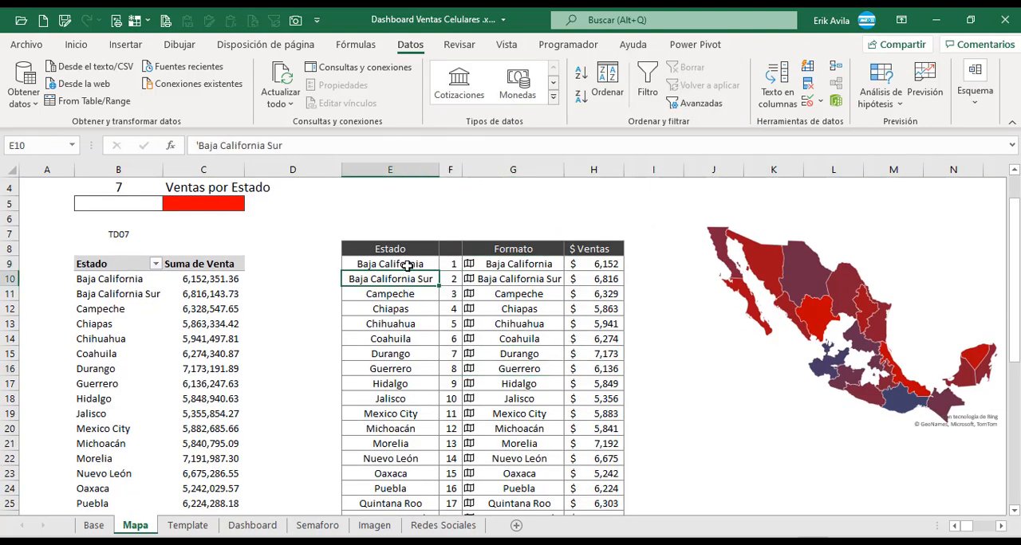
{"action": "left_click", "coordinate": [406, 265]}
{"action": "left_click", "coordinate": [489, 265]}
{"action": "left_click", "coordinate": [496, 293]}
{"action": "left_click", "coordinate": [496, 269]}
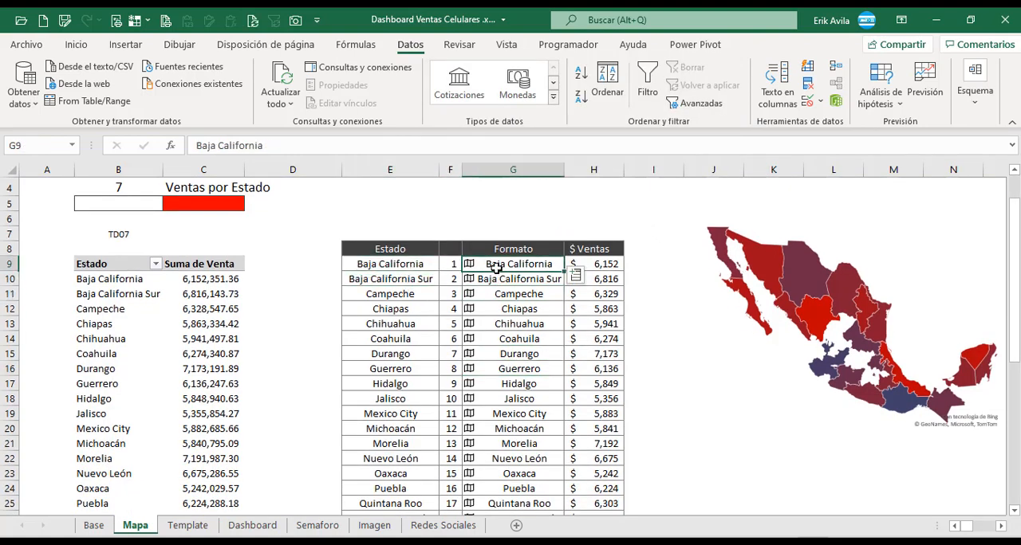
{"action": "left_click", "coordinate": [518, 309]}
{"action": "left_click_drag", "start_coordinate": [510, 283], "coordinate": [513, 415]}
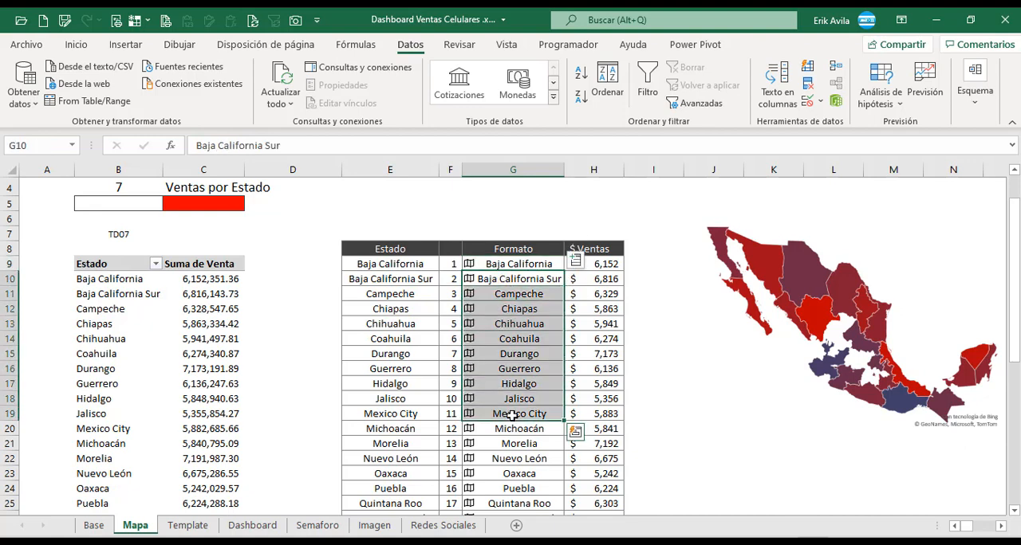
Check the source range of the existing Mexico map chart and the first Formato and $ Ventas cells.
{"action": "left_click", "coordinate": [750, 281]}
{"action": "scroll", "coordinate": [672, 313], "scroll_direction": "down", "scroll_amount": 1}
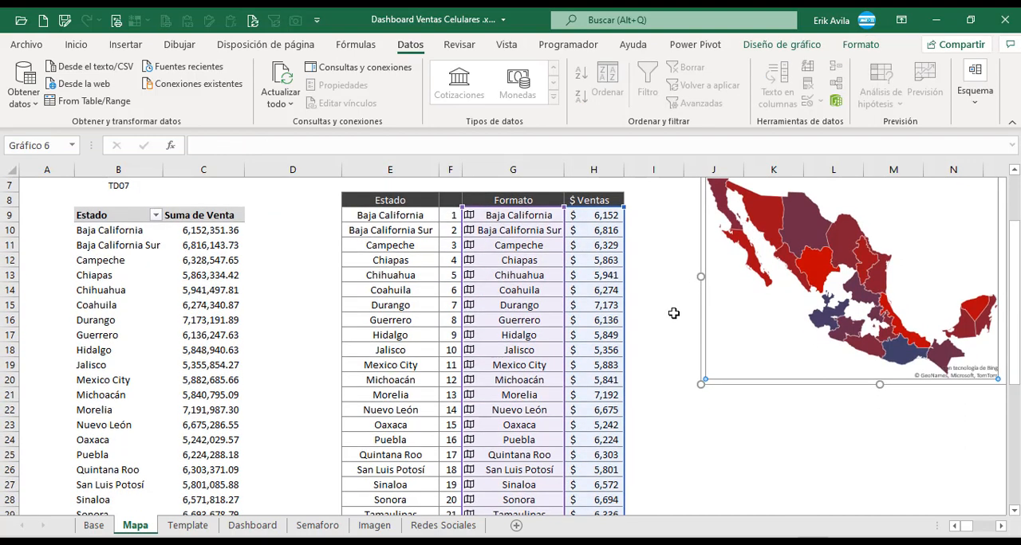
{"action": "scroll", "coordinate": [606, 343], "scroll_direction": "up", "scroll_amount": 2}
{"action": "left_click", "coordinate": [580, 367]}
{"action": "left_click", "coordinate": [590, 339]}
{"action": "left_click", "coordinate": [507, 335]}
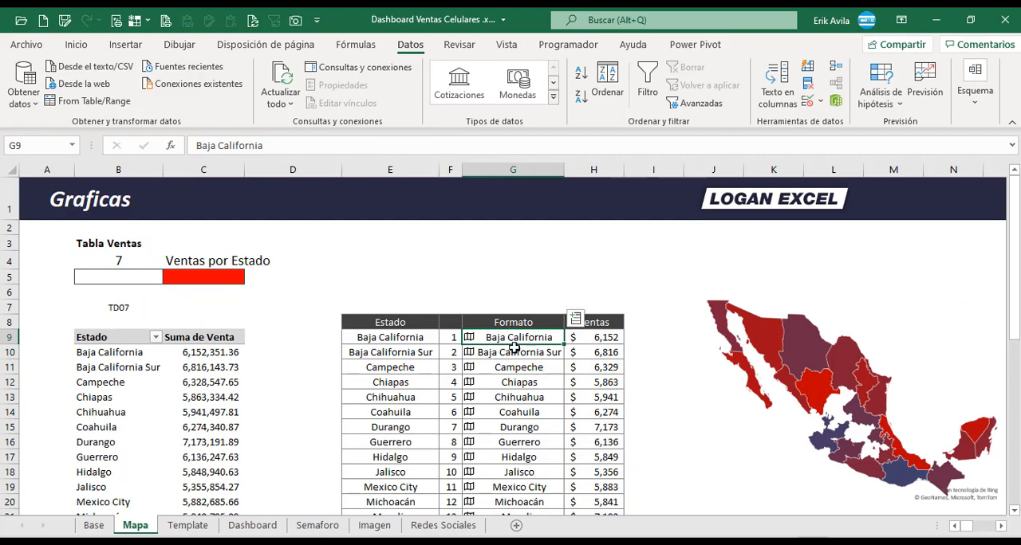
{"action": "left_click", "coordinate": [515, 363]}
Extend the lookup range in H9's BUSCARV formula to $B$9:$C$34, covering the whole pivot table.
{"action": "left_click", "coordinate": [588, 339]}
{"action": "key", "text": "F2"}
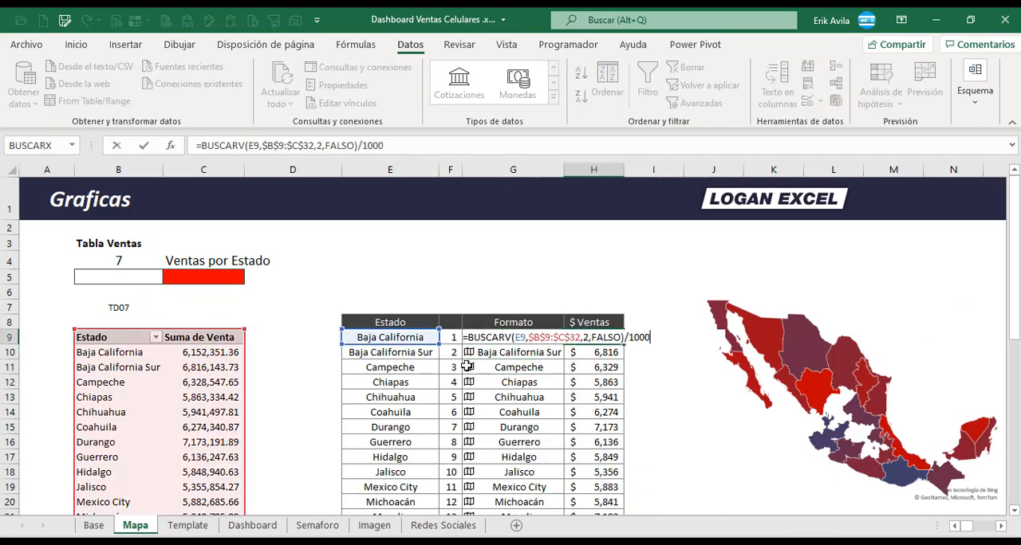
{"action": "scroll", "coordinate": [630, 351], "scroll_direction": "down", "scroll_amount": 5}
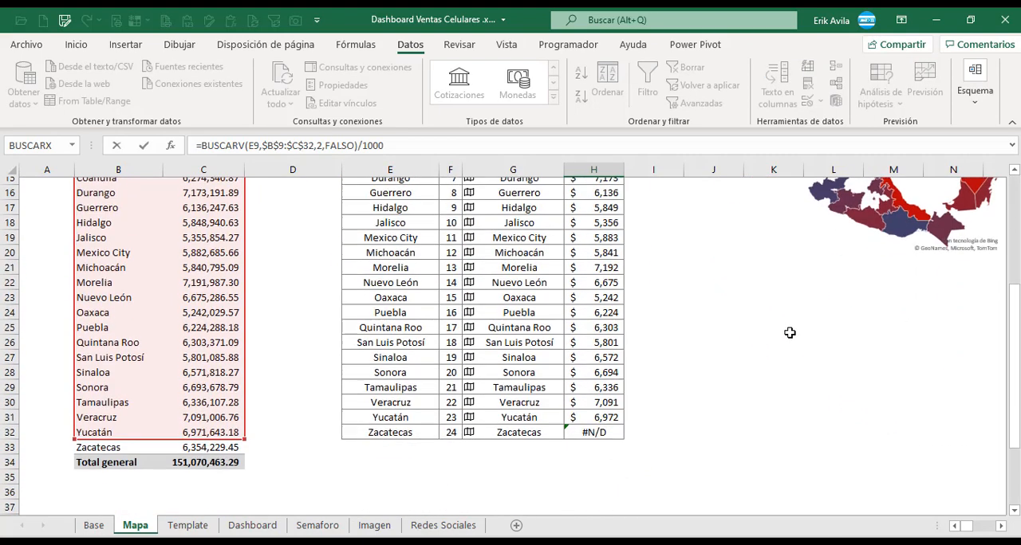
{"action": "left_click_drag", "start_coordinate": [247, 432], "coordinate": [246, 459]}
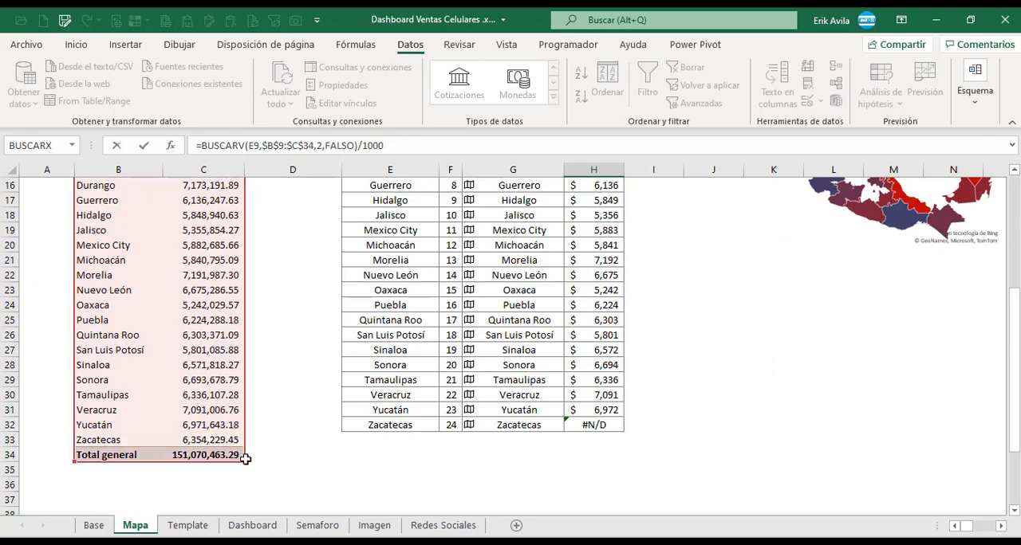
{"action": "key", "text": "ctrl+Return"}
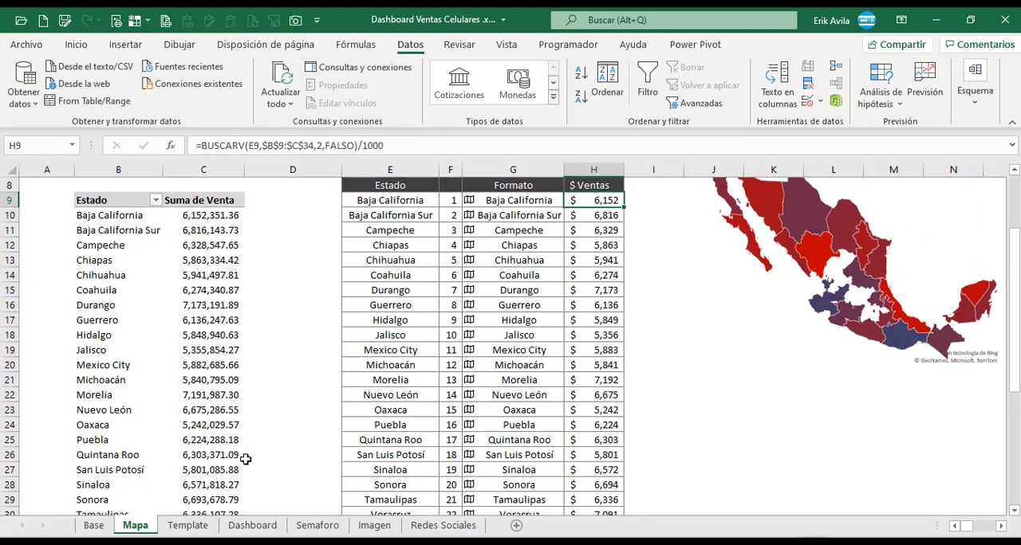
Copy H9's corrected BUSCARV formula down the $ Ventas column to the Zacatecas row, H32.
{"action": "key", "text": "ctrl+shift+Down"}
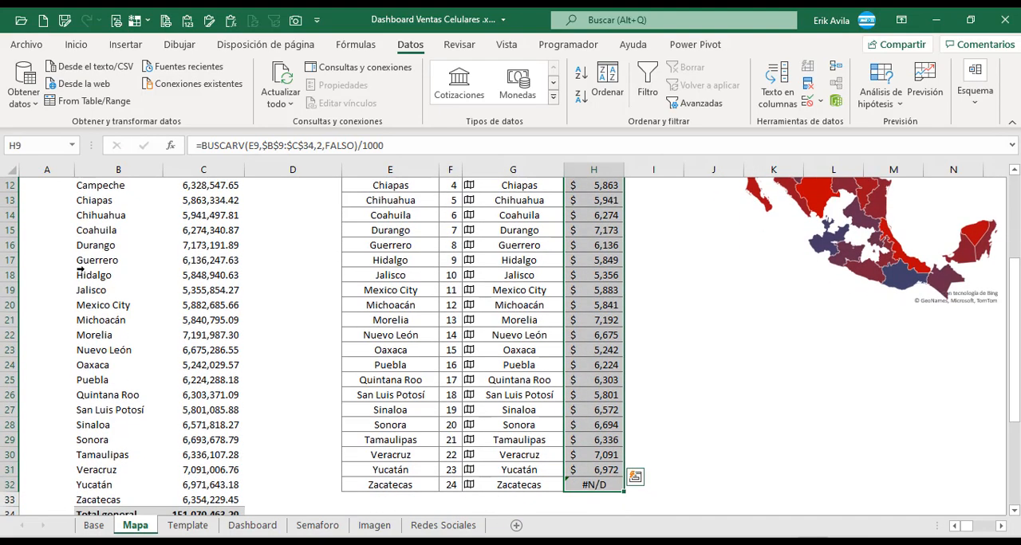
{"action": "key", "text": "ctrl+v"}
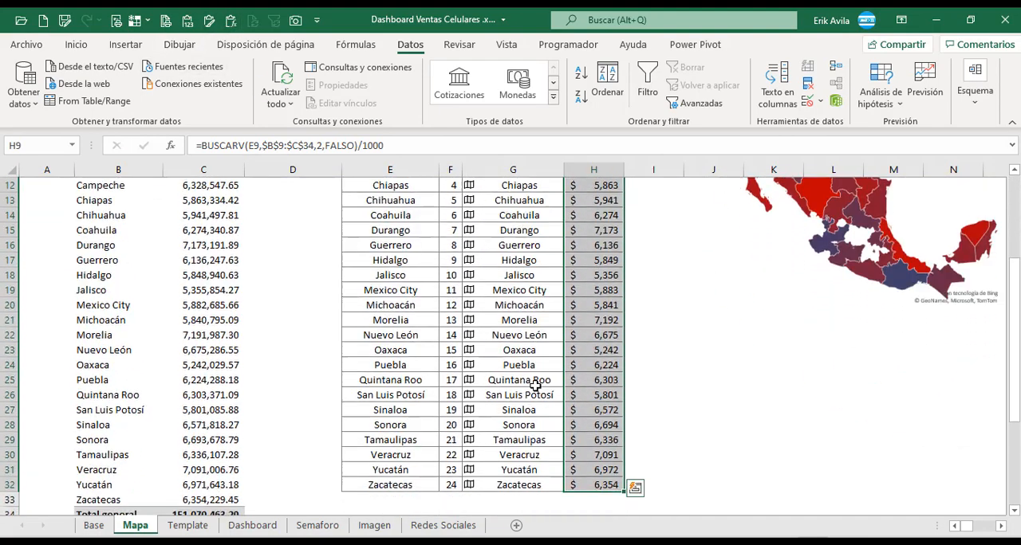
{"action": "scroll", "coordinate": [633, 300], "scroll_direction": "down", "scroll_amount": 2}
{"action": "left_click", "coordinate": [633, 300]}
{"action": "scroll", "coordinate": [600, 291], "scroll_direction": "up", "scroll_amount": 6}
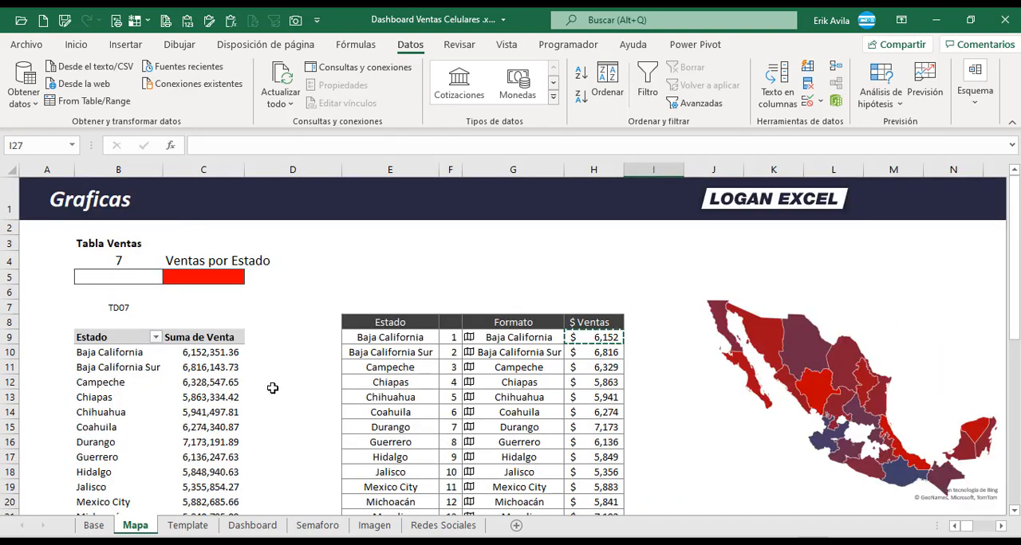
Review the pivot table's Suma de Venta amounts and the BUSCARV formulas divided by 1000 in the $ Ventas column.
{"action": "left_click_drag", "start_coordinate": [208, 367], "coordinate": [210, 431]}
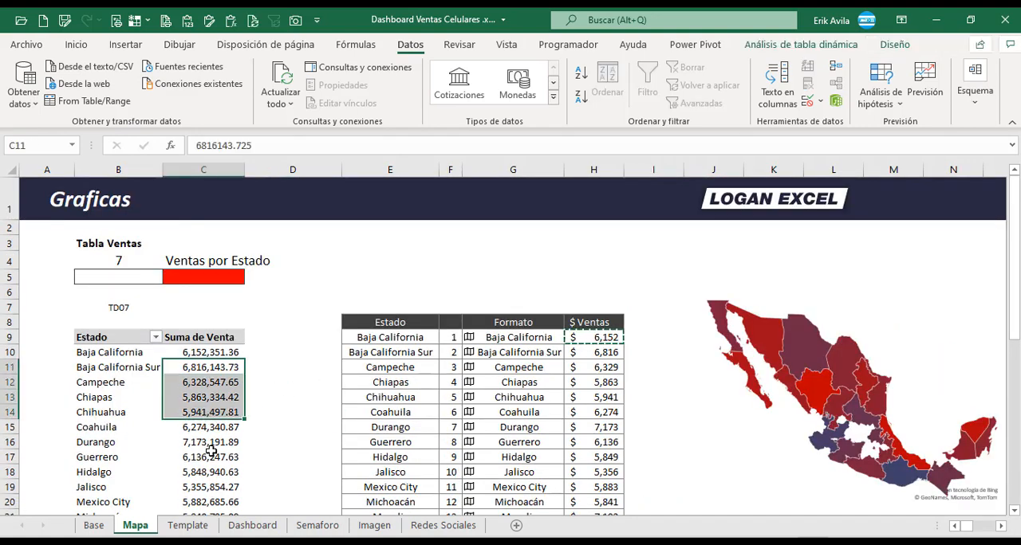
{"action": "left_click", "coordinate": [210, 452]}
{"action": "left_click", "coordinate": [222, 386]}
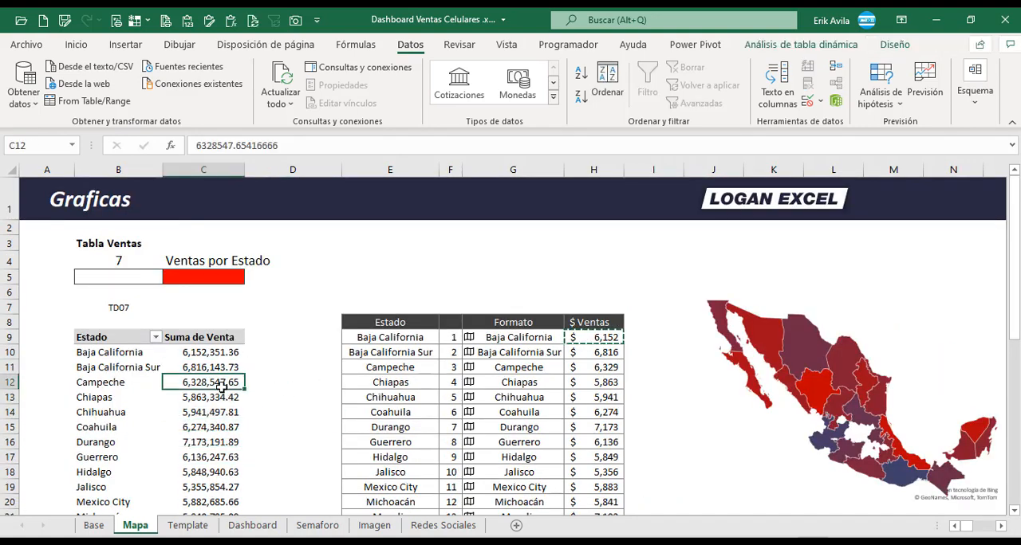
{"action": "left_click", "coordinate": [181, 439]}
{"action": "left_click", "coordinate": [206, 397]}
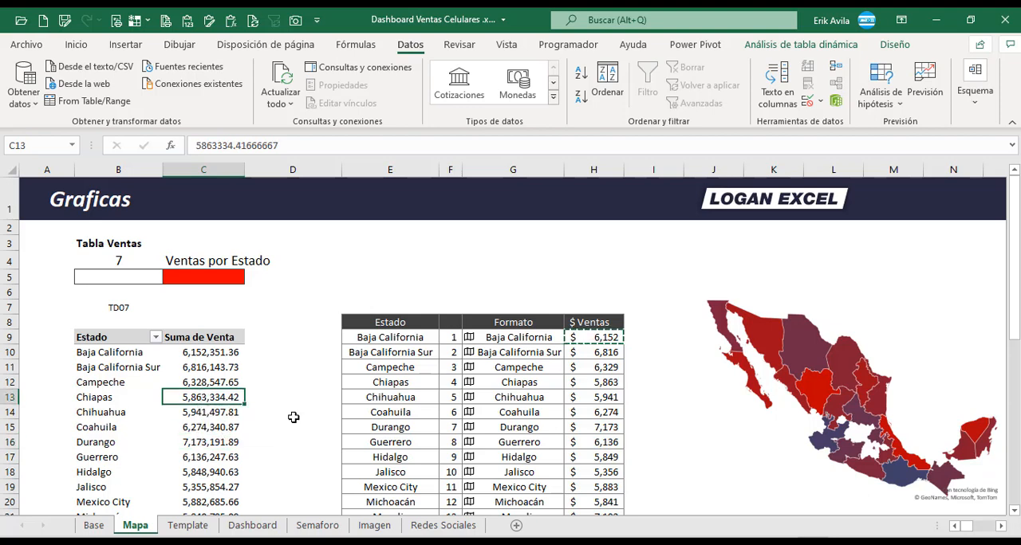
{"action": "left_click", "coordinate": [523, 368]}
{"action": "double_click", "coordinate": [585, 367]}
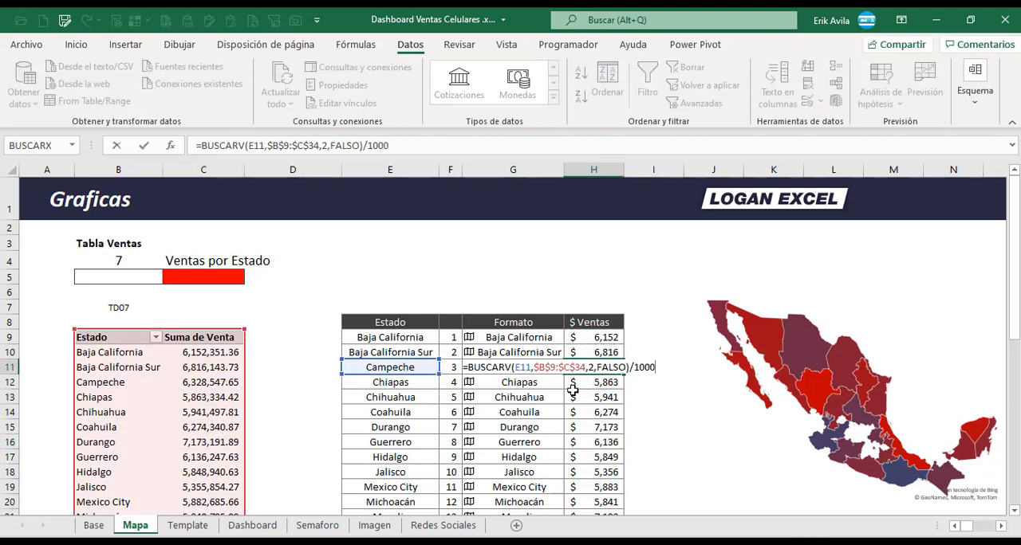
{"action": "left_click", "coordinate": [588, 403]}
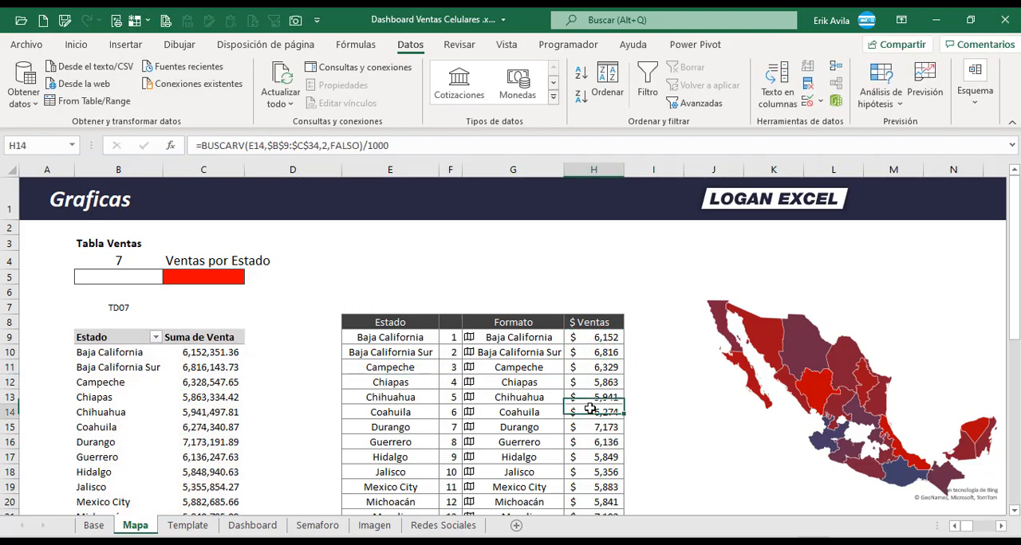
{"action": "scroll", "coordinate": [599, 424], "scroll_direction": "down", "scroll_amount": 2}
{"action": "left_click", "coordinate": [597, 425]}
{"action": "scroll", "coordinate": [595, 445], "scroll_direction": "down", "scroll_amount": 2}
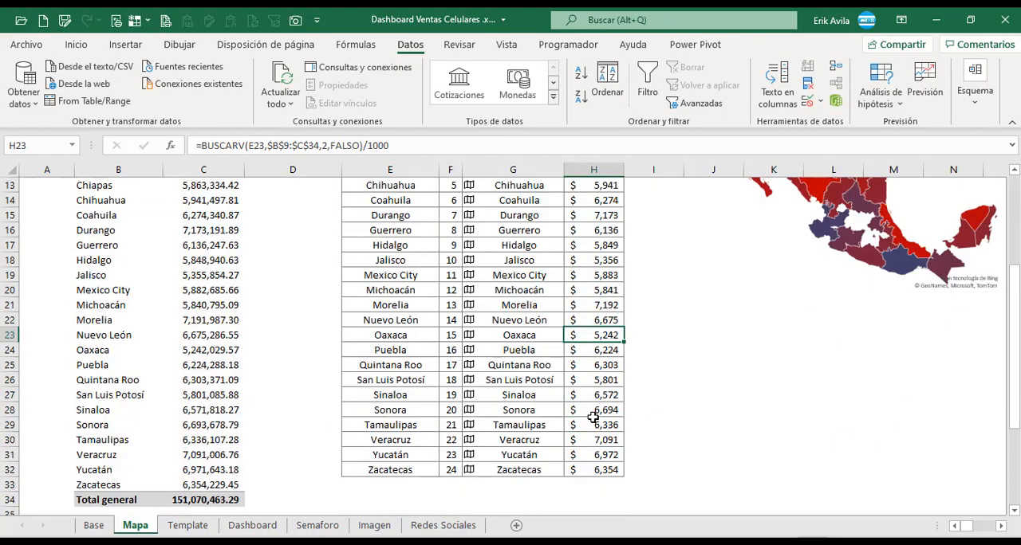
Insert a filled map chart from the Formato and $ Ventas data in G9:H32 and place it below the existing map.
{"action": "scroll", "coordinate": [595, 415], "scroll_direction": "up", "scroll_amount": 3}
{"action": "left_click", "coordinate": [519, 277]}
{"action": "left_click", "coordinate": [519, 264]}
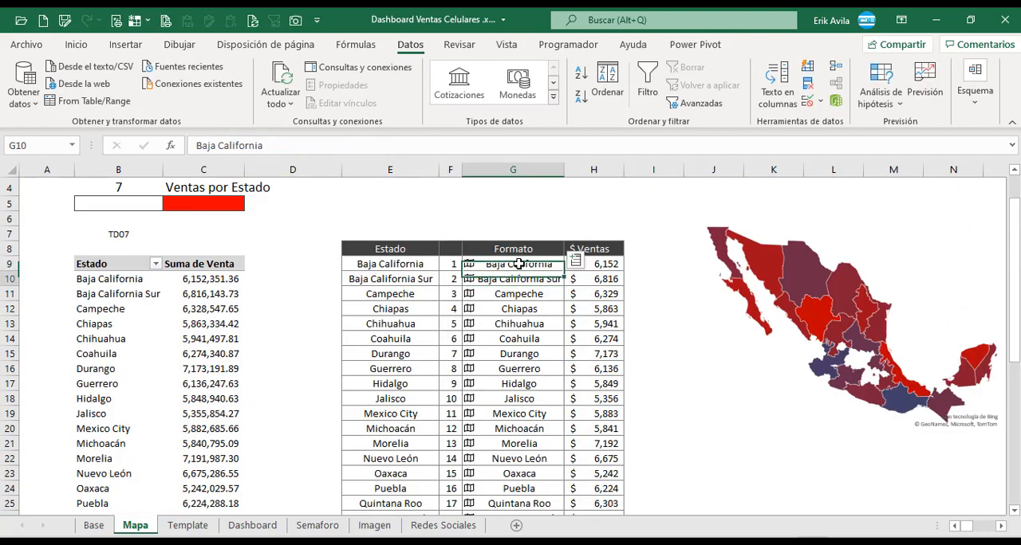
{"action": "key", "text": "ctrl+shift+Down"}
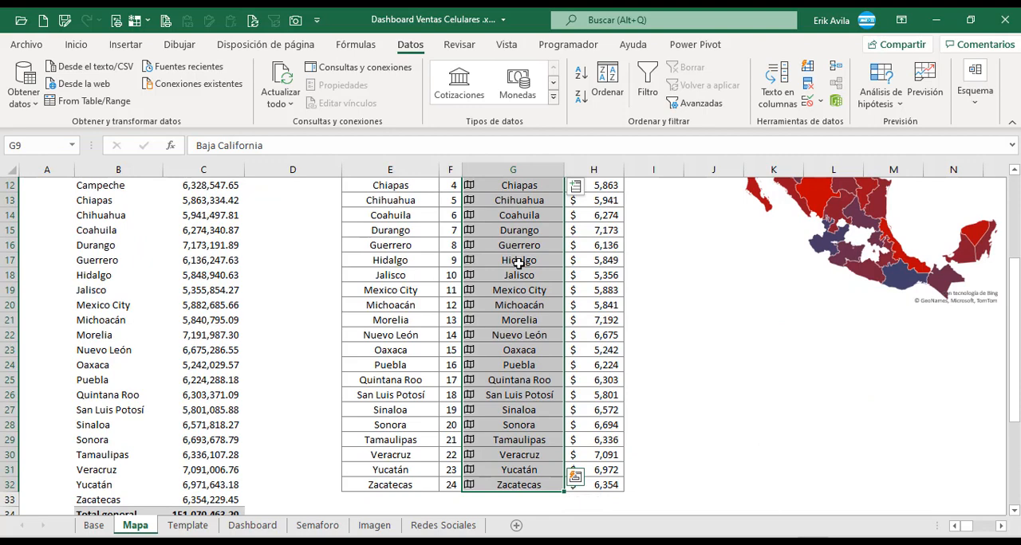
{"action": "key", "text": "shift+Right"}
{"action": "scroll", "coordinate": [466, 283], "scroll_direction": "up", "scroll_amount": 2}
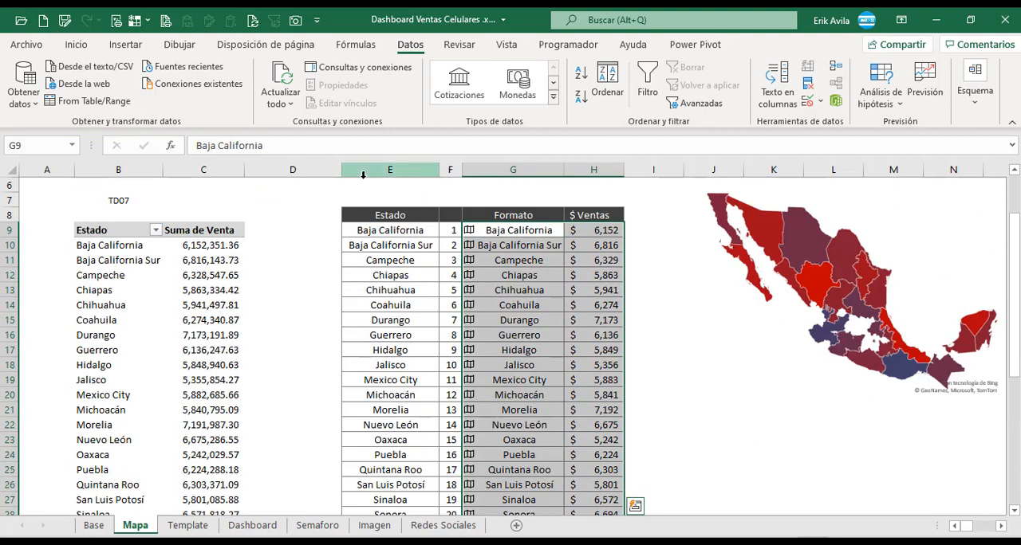
{"action": "left_click", "coordinate": [125, 44]}
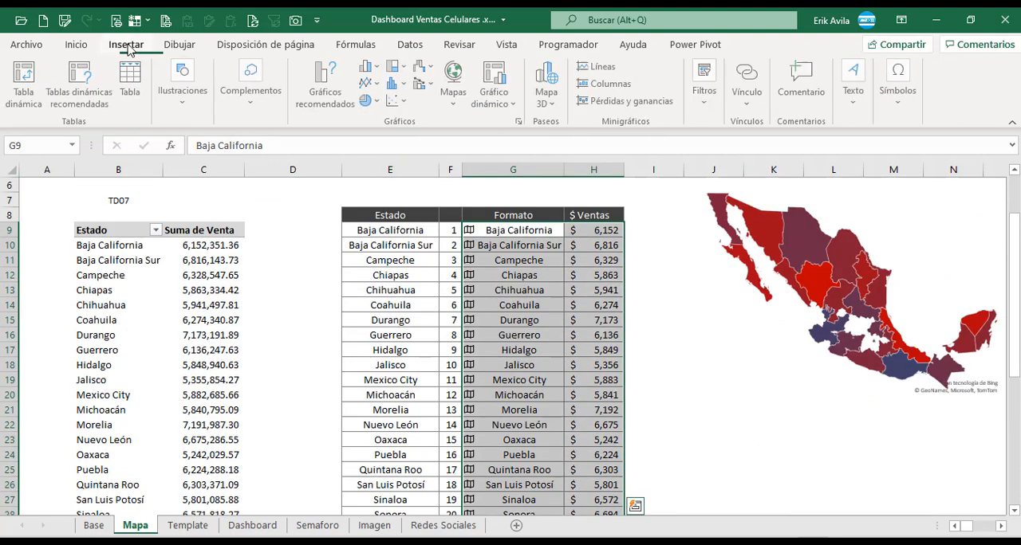
{"action": "left_click", "coordinate": [456, 84]}
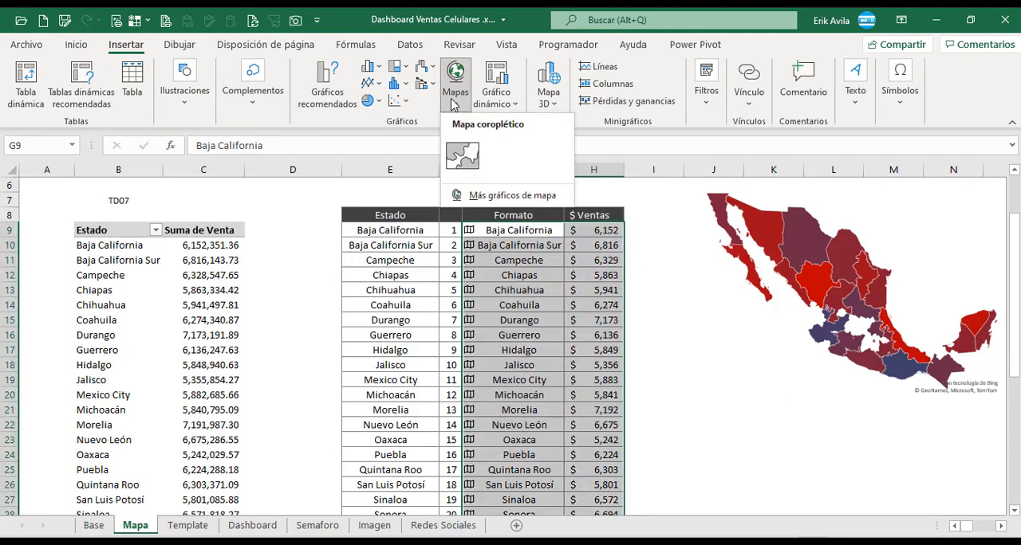
{"action": "left_click", "coordinate": [462, 158]}
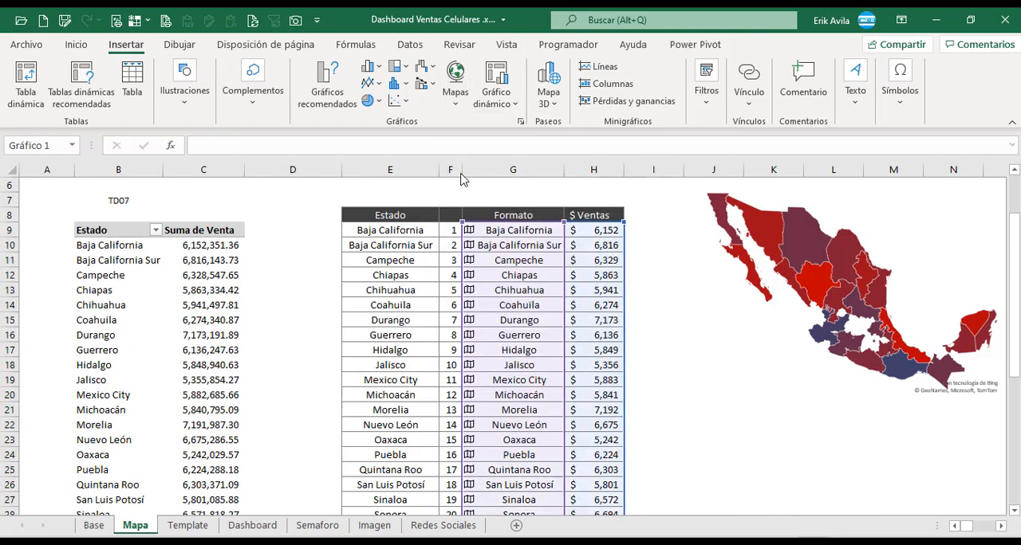
{"action": "left_click_drag", "start_coordinate": [493, 245], "coordinate": [802, 369]}
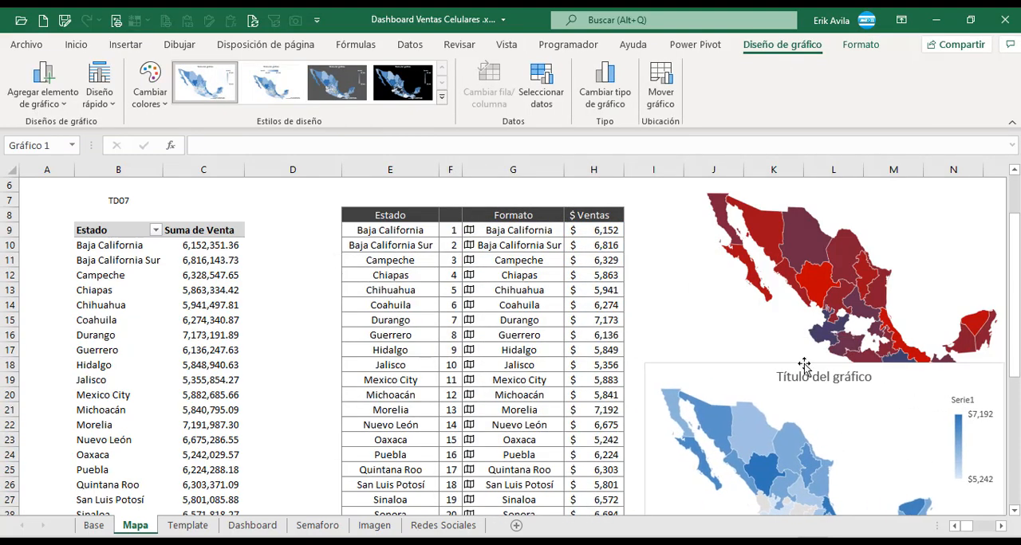
Cut the new map chart, paste it into the Dashboard sheet and position it below the VENTAS ENERO DEL 2020 title.
{"action": "scroll", "coordinate": [779, 355], "scroll_direction": "down", "scroll_amount": 1}
{"action": "key", "text": "Delete"}
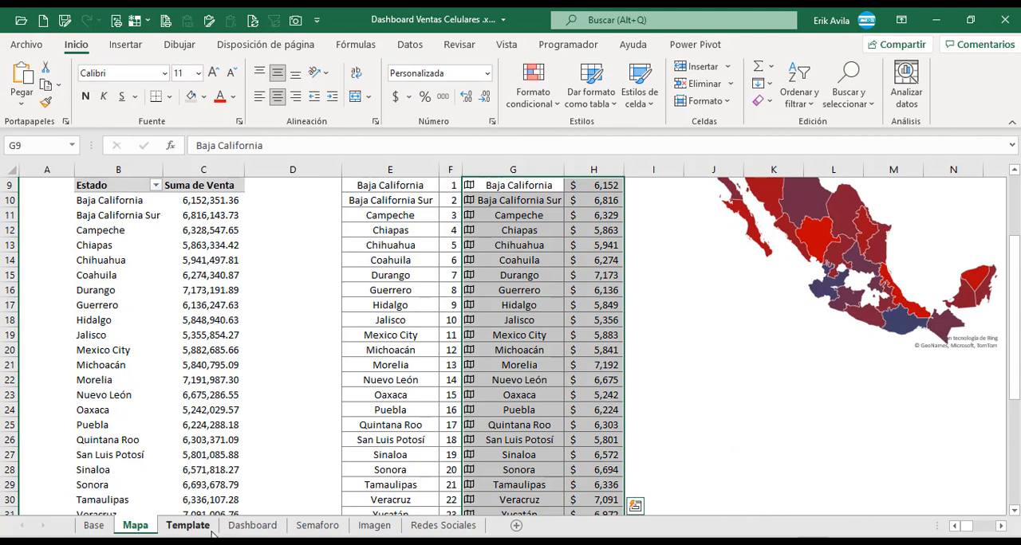
{"action": "left_click", "coordinate": [252, 525]}
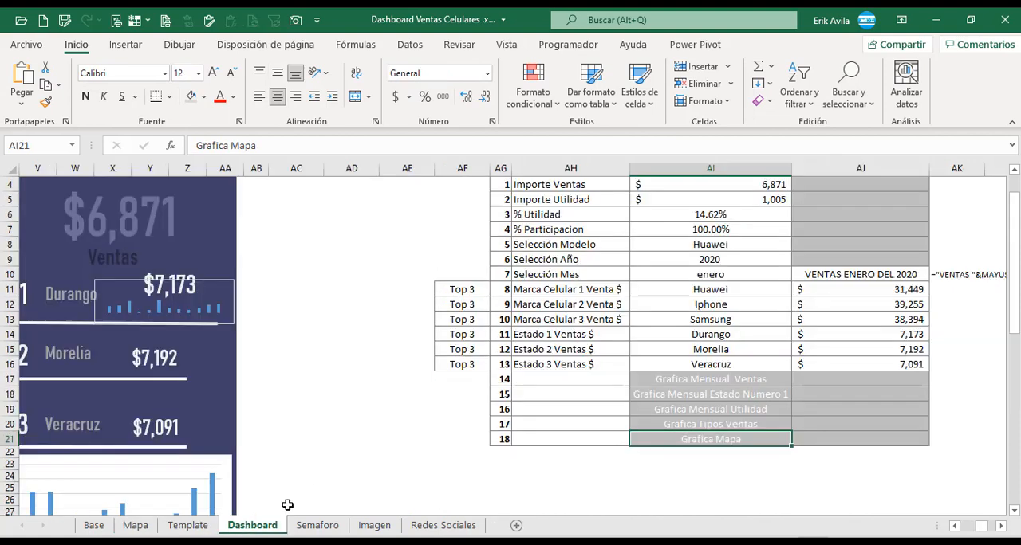
{"action": "left_click", "coordinate": [954, 526]}
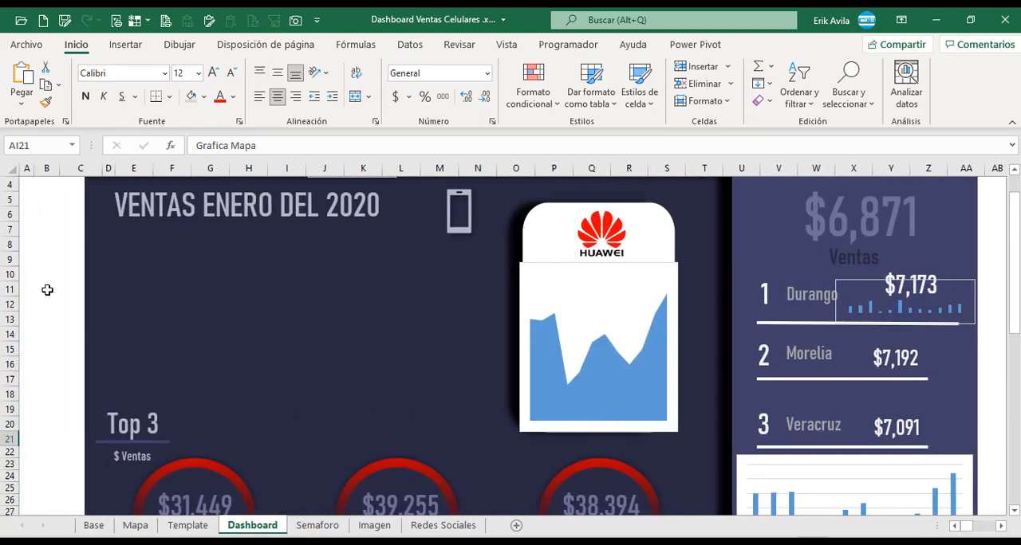
{"action": "key", "text": "ctrl+v"}
{"action": "left_click_drag", "start_coordinate": [142, 296], "coordinate": [243, 253]}
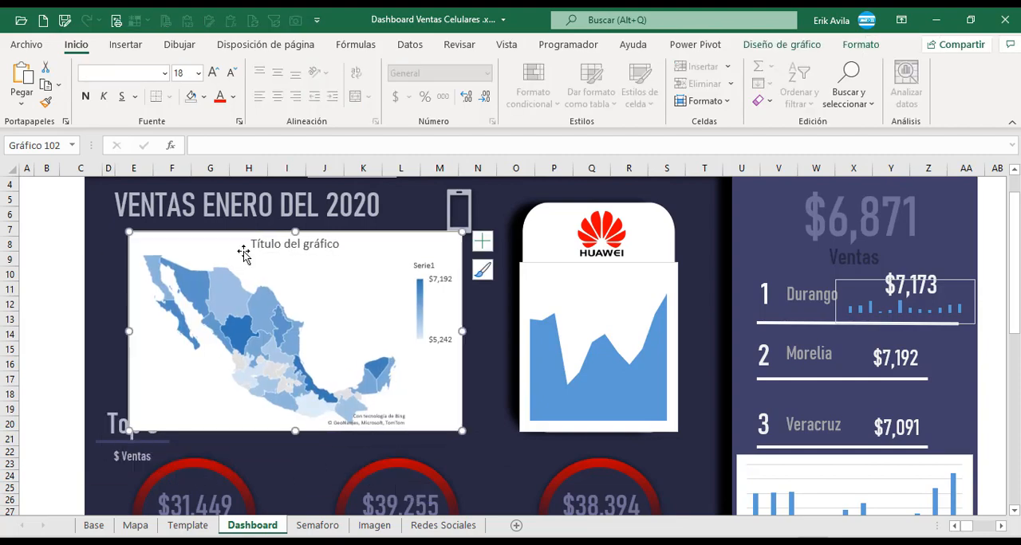
Remove the fill from the chart area of the dashboard map so its background is transparent.
{"action": "left_click", "coordinate": [796, 45]}
{"action": "left_click", "coordinate": [861, 46]}
{"action": "left_click", "coordinate": [457, 67]}
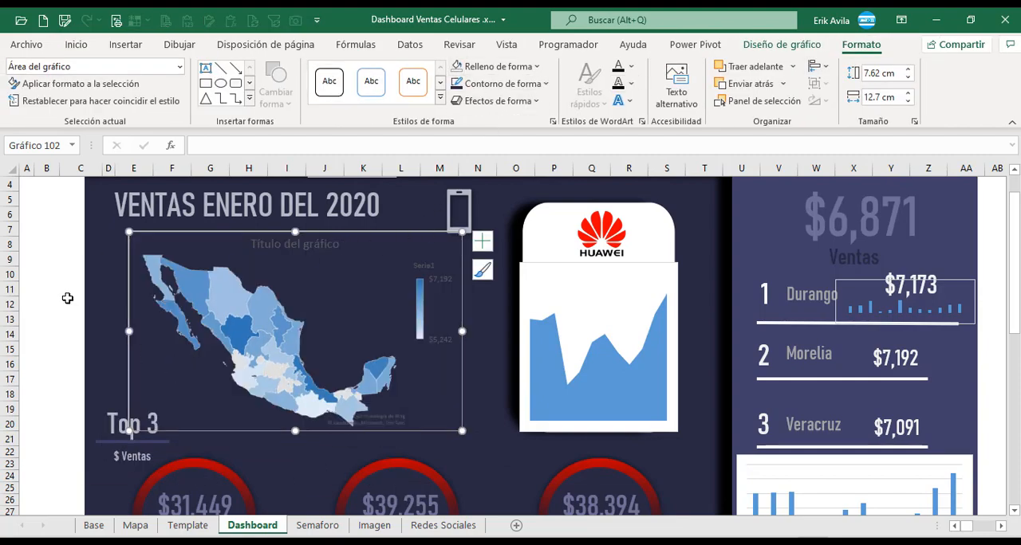
{"action": "left_click", "coordinate": [67, 299]}
{"action": "scroll", "coordinate": [99, 309], "scroll_direction": "down", "scroll_amount": 10}
{"action": "scroll", "coordinate": [101, 310], "scroll_direction": "up", "scroll_amount": 11}
{"action": "scroll", "coordinate": [305, 328], "scroll_direction": "down", "scroll_amount": 1}
Delete the dashboard map's chart title and shift the map slightly to the left.
{"action": "left_click", "coordinate": [317, 244]}
{"action": "left_click", "coordinate": [317, 244]}
{"action": "key", "text": "Delete"}
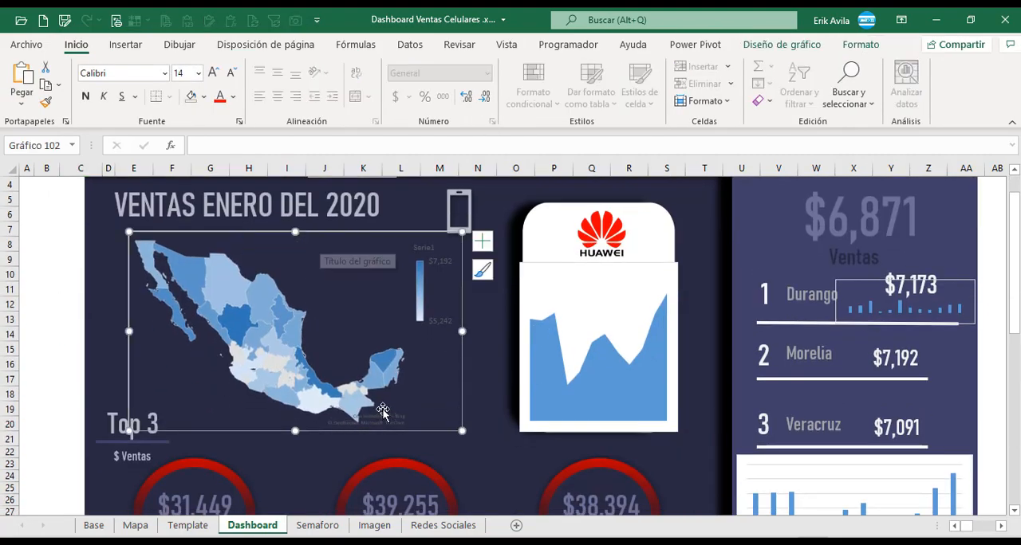
{"action": "left_click_drag", "start_coordinate": [128, 286], "coordinate": [120, 288]}
{"action": "left_click", "coordinate": [67, 269]}
Remove the outline from the dashboard map chart.
{"action": "left_click", "coordinate": [301, 248]}
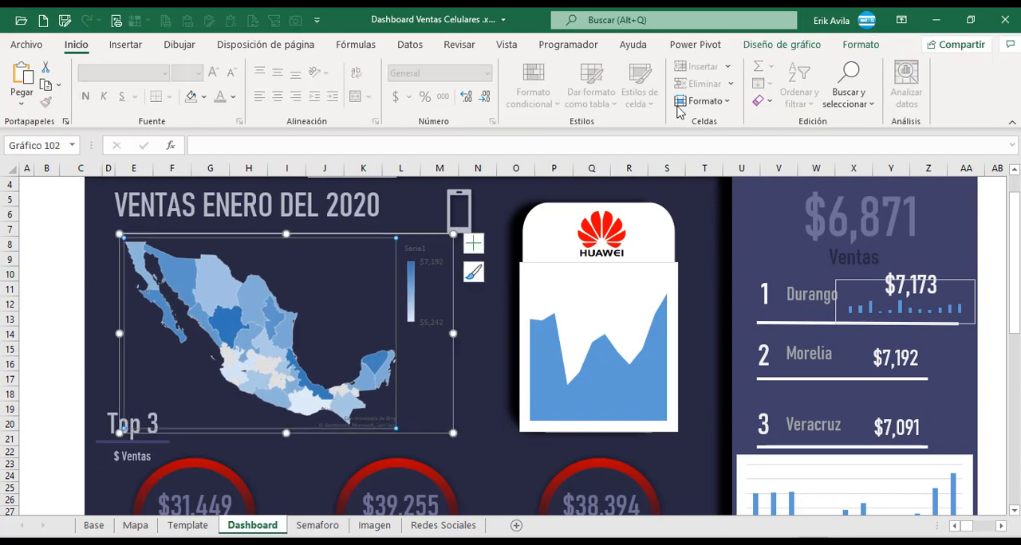
{"action": "left_click", "coordinate": [860, 45]}
{"action": "left_click", "coordinate": [510, 89]}
{"action": "left_click", "coordinate": [467, 314]}
{"action": "left_click", "coordinate": [68, 269]}
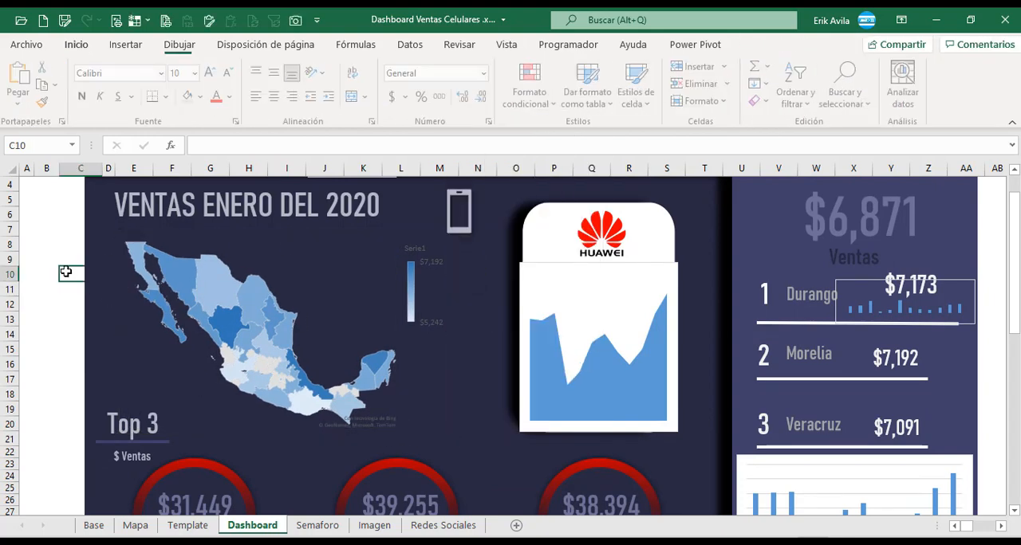
{"action": "scroll", "coordinate": [69, 270], "scroll_direction": "down", "scroll_amount": 1}
{"action": "scroll", "coordinate": [69, 269], "scroll_direction": "up", "scroll_amount": 1}
{"action": "left_click", "coordinate": [49, 316]}
{"action": "scroll", "coordinate": [110, 311], "scroll_direction": "up", "scroll_amount": 1}
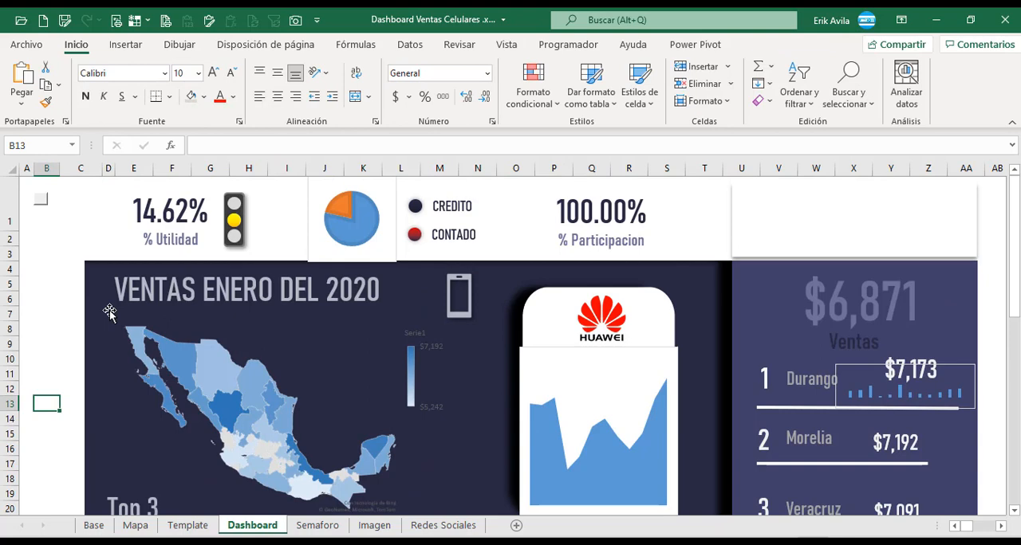
{"action": "scroll", "coordinate": [109, 310], "scroll_direction": "down", "scroll_amount": 1}
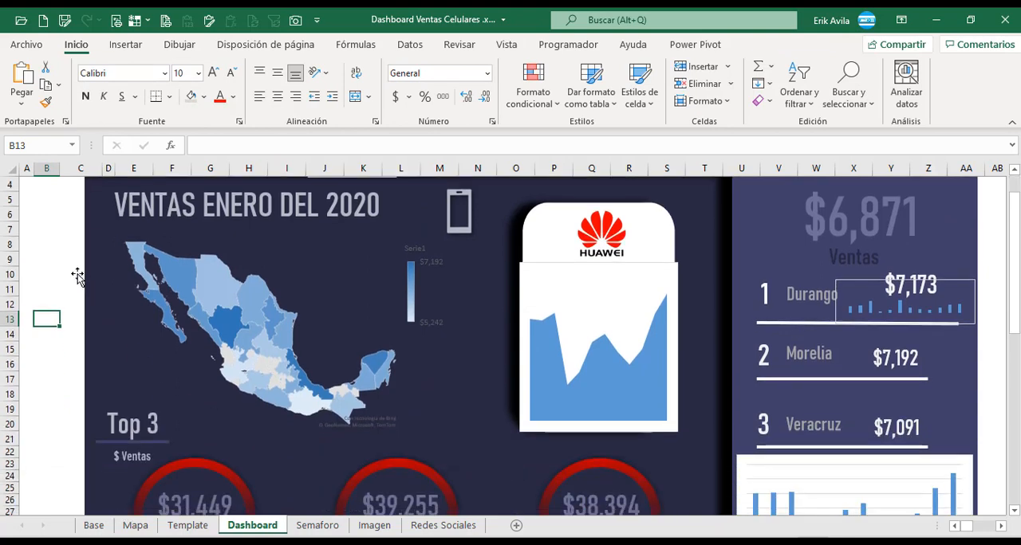
{"action": "left_click", "coordinate": [64, 241]}
{"action": "scroll", "coordinate": [123, 446], "scroll_direction": "up", "scroll_amount": 1}
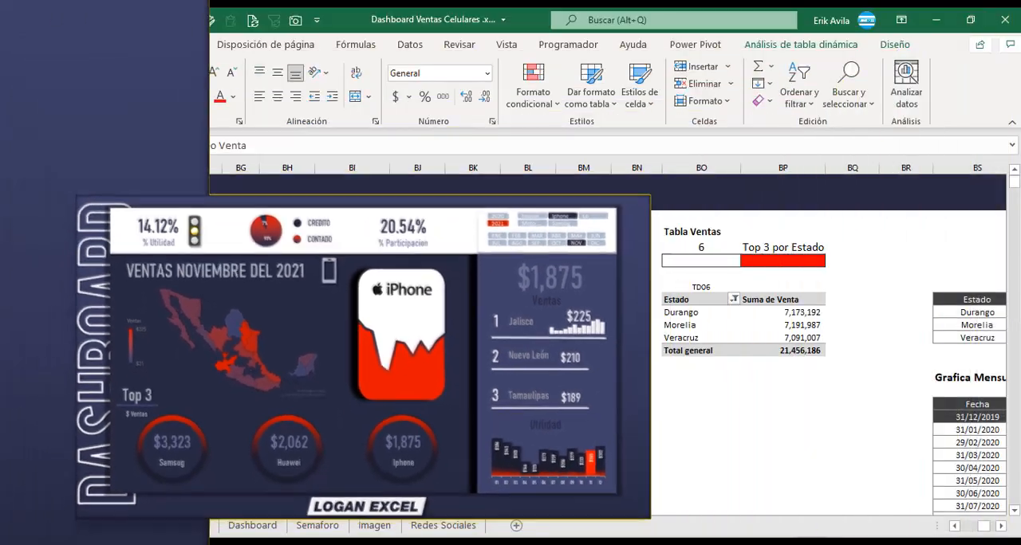
Insert a slicer for the Celular field from the TD01 pivot table on the Base sheet.
{"action": "scroll", "coordinate": [694, 343], "scroll_direction": "left", "scroll_amount": 5}
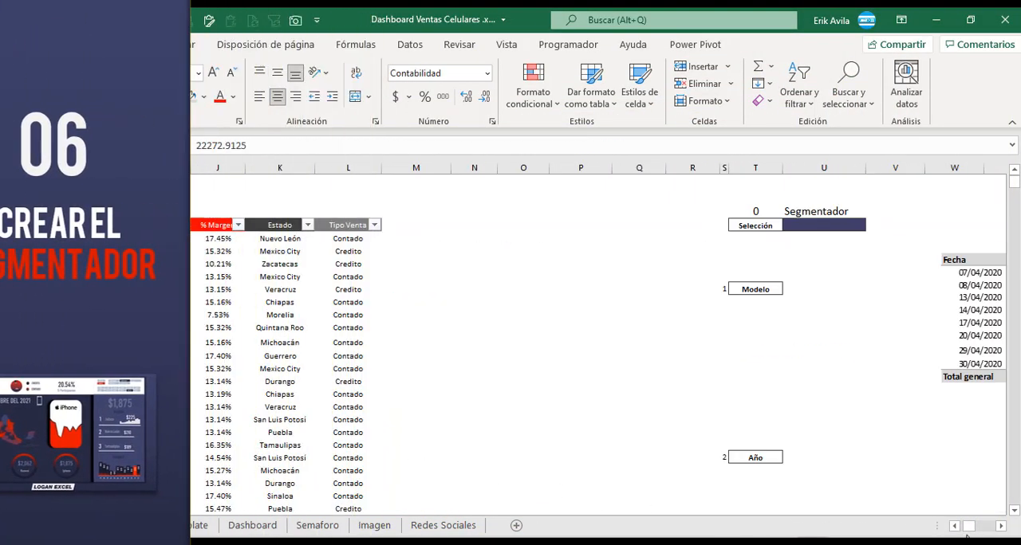
{"action": "left_click", "coordinate": [1000, 527]}
{"action": "left_click", "coordinate": [1000, 527]}
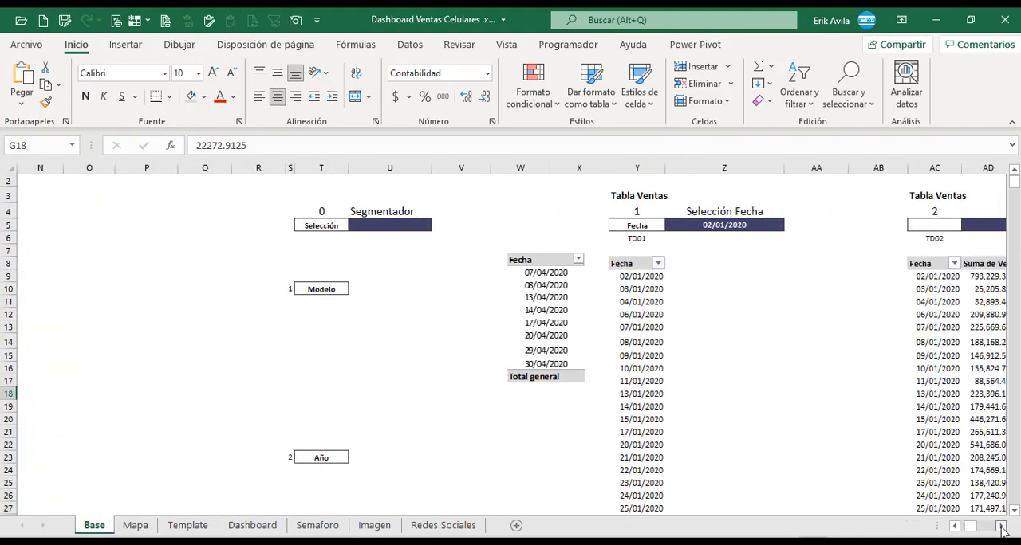
{"action": "left_click", "coordinate": [293, 354]}
{"action": "left_click", "coordinate": [533, 296]}
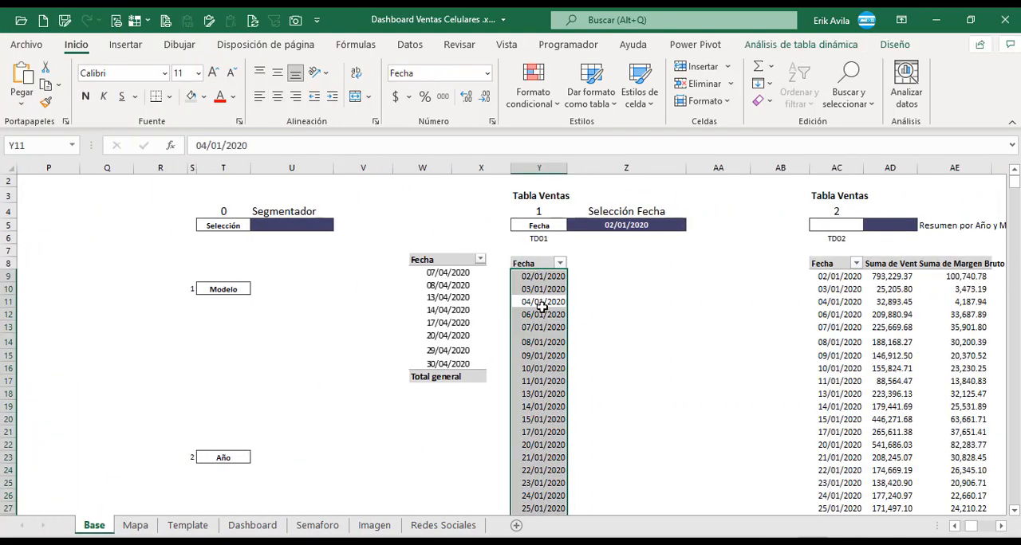
{"action": "key", "text": "Return"}
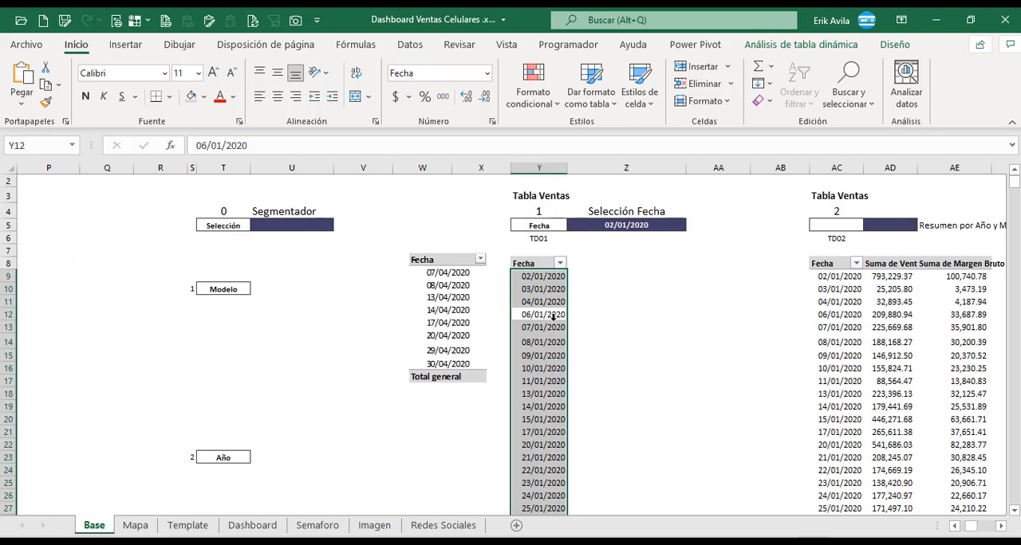
{"action": "left_click", "coordinate": [553, 290]}
{"action": "left_click", "coordinate": [772, 46]}
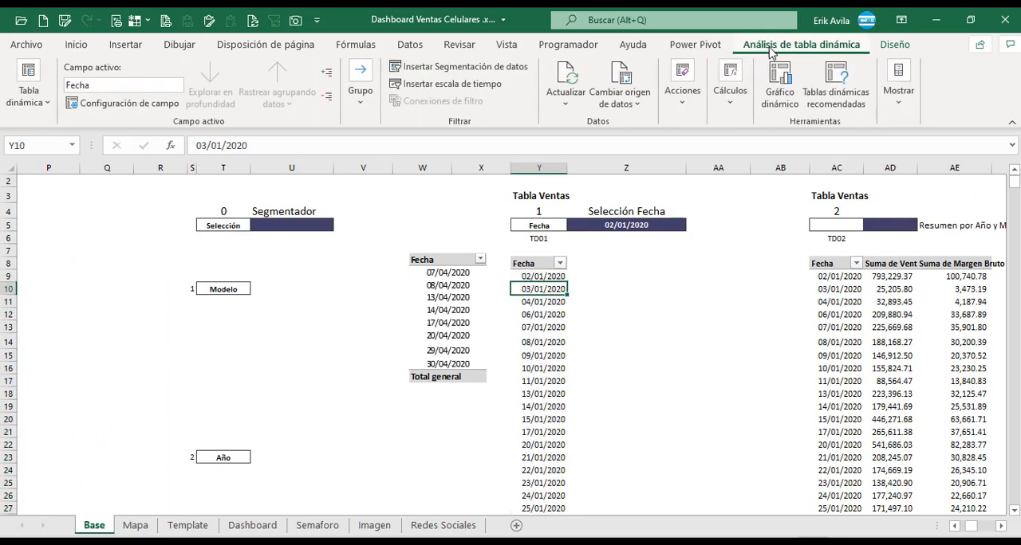
{"action": "left_click", "coordinate": [456, 70]}
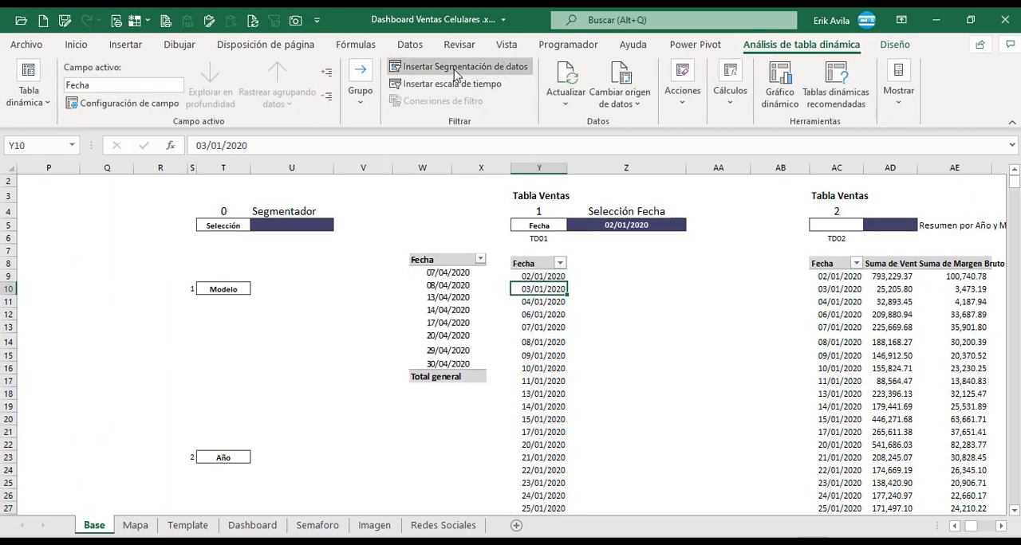
{"action": "left_click_drag", "start_coordinate": [564, 155], "coordinate": [330, 262]}
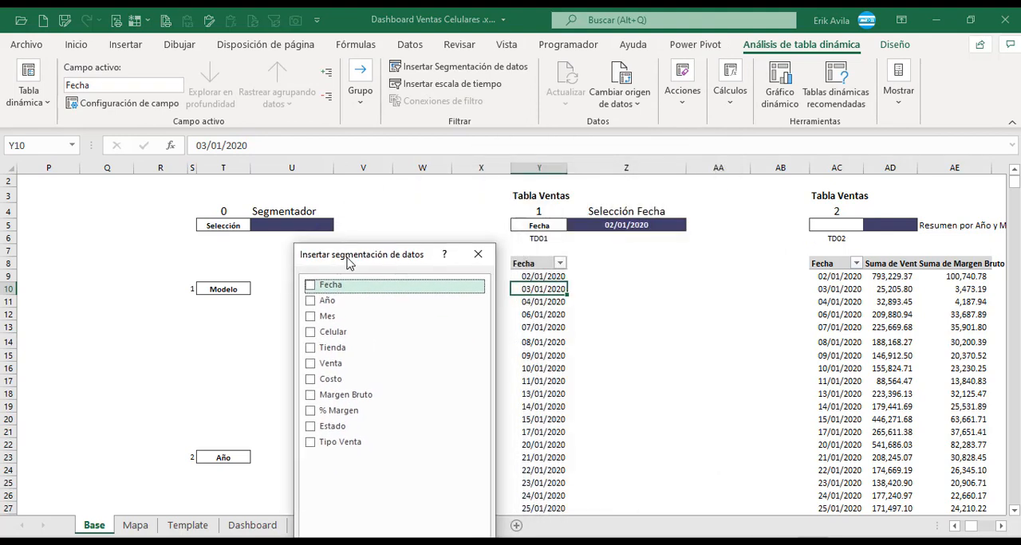
{"action": "left_click", "coordinate": [310, 334]}
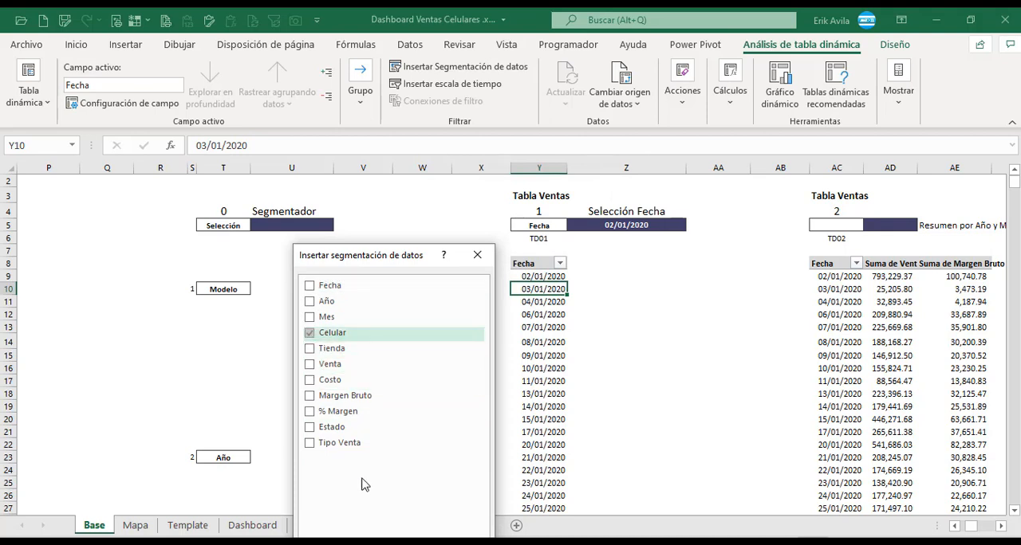
{"action": "key", "text": "Return"}
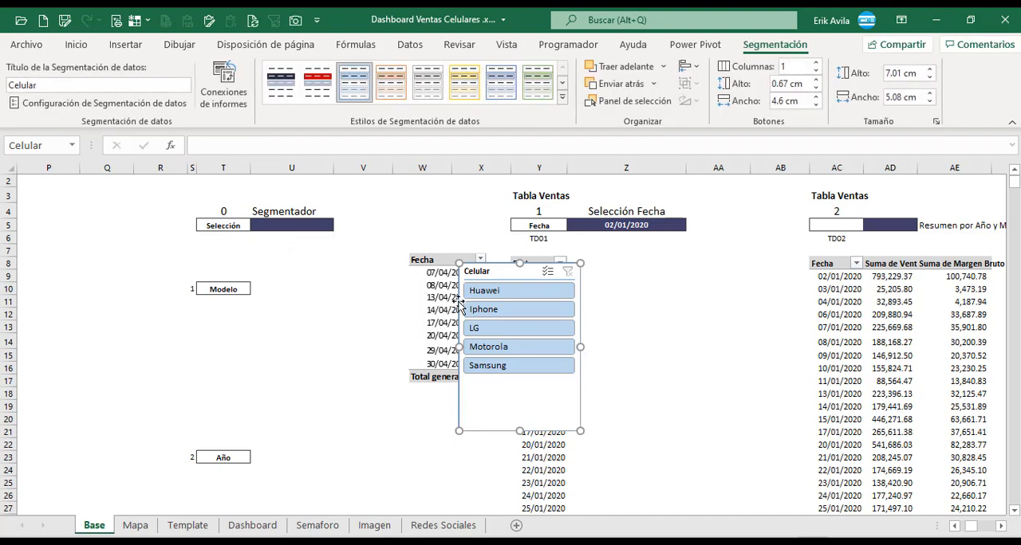
Position the Celular slicer below the Modelo label and shorten it to about 5.18 cm high.
{"action": "left_click_drag", "start_coordinate": [479, 275], "coordinate": [284, 304]}
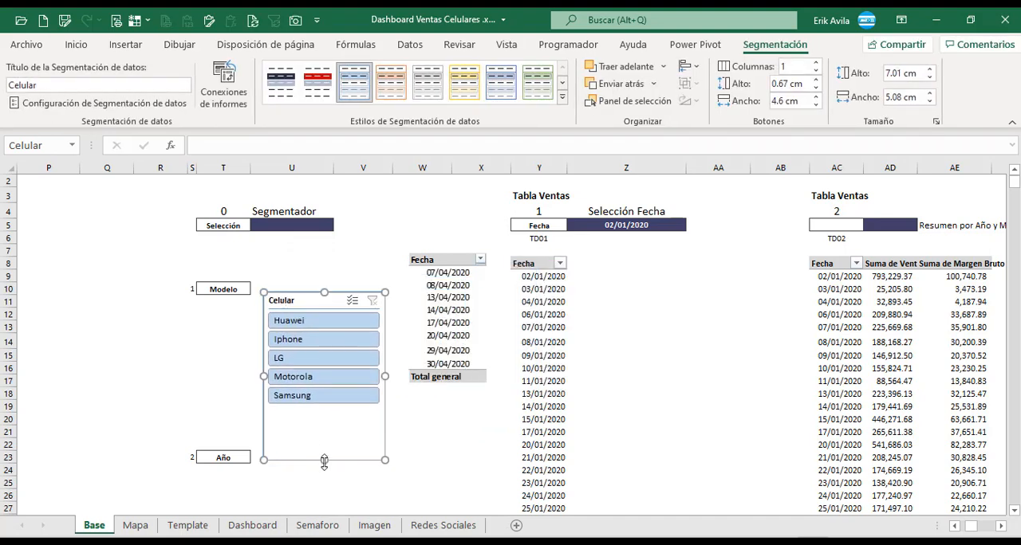
{"action": "left_click_drag", "start_coordinate": [333, 415], "coordinate": [333, 416]}
{"action": "left_click_drag", "start_coordinate": [335, 298], "coordinate": [303, 314]}
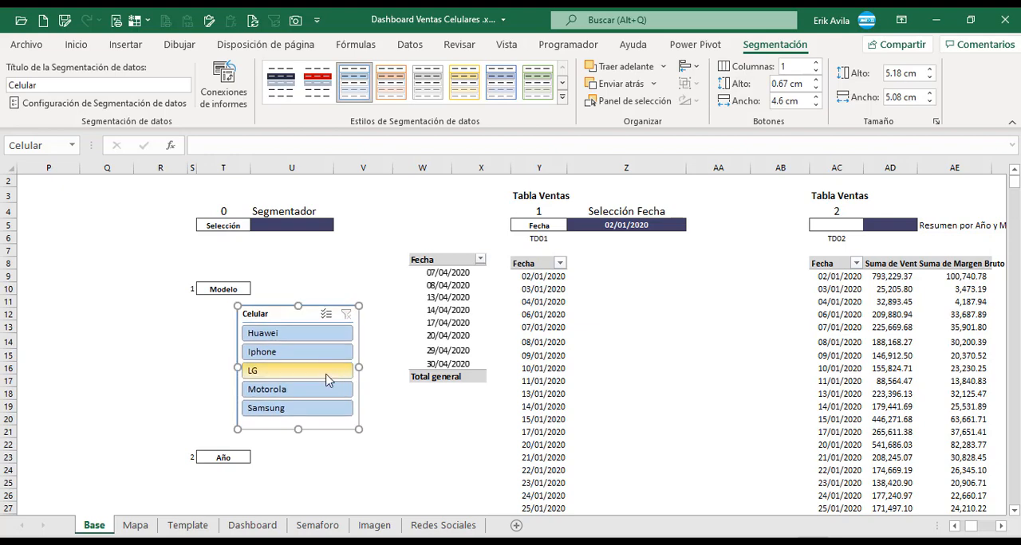
Insert a slicer for the Año field from the TD01 pivot table and place it below the Año label.
{"action": "left_click", "coordinate": [550, 380]}
{"action": "scroll", "coordinate": [548, 335], "scroll_direction": "down", "scroll_amount": 2}
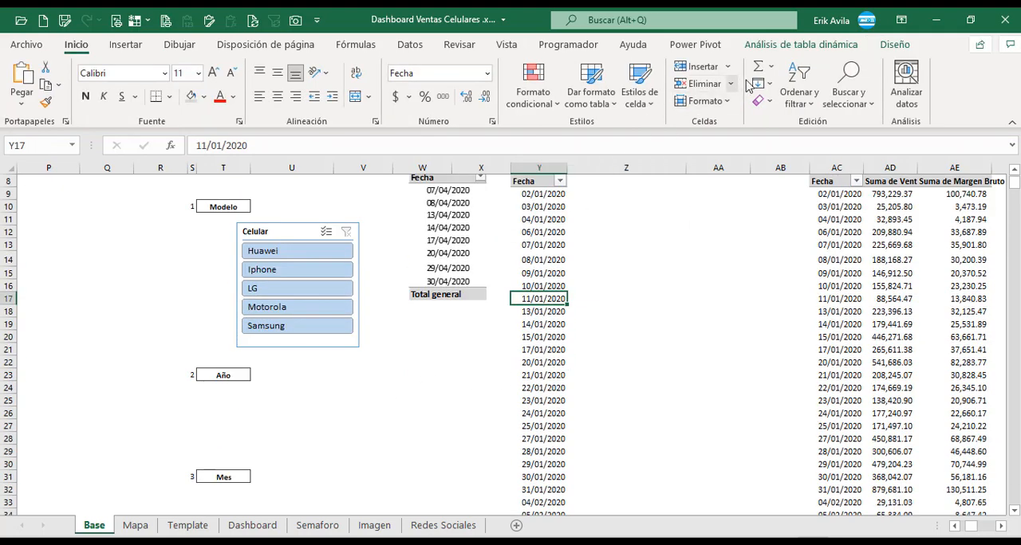
{"action": "left_click", "coordinate": [800, 44]}
{"action": "left_click", "coordinate": [458, 67]}
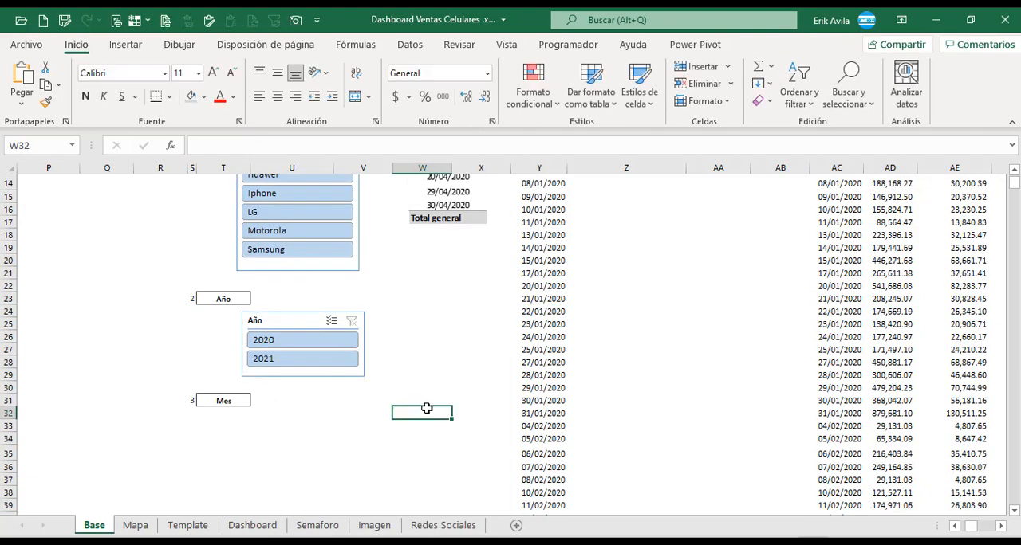
{"action": "scroll", "coordinate": [440, 403], "scroll_direction": "up", "scroll_amount": 3}
Insert a slicer for the Mes field from the TD01 pivot table and place it below the Mes label.
{"action": "left_click", "coordinate": [550, 363]}
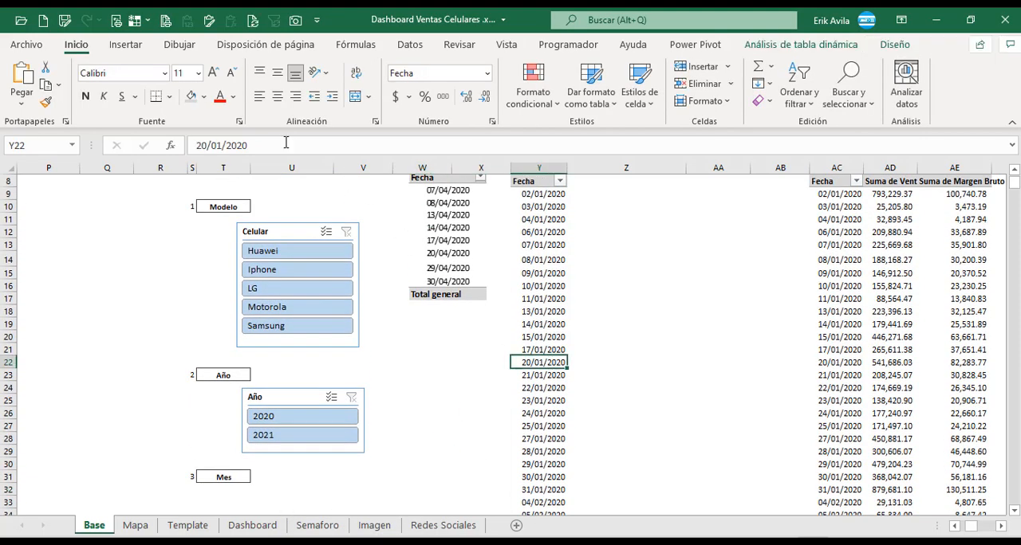
{"action": "left_click", "coordinate": [801, 44]}
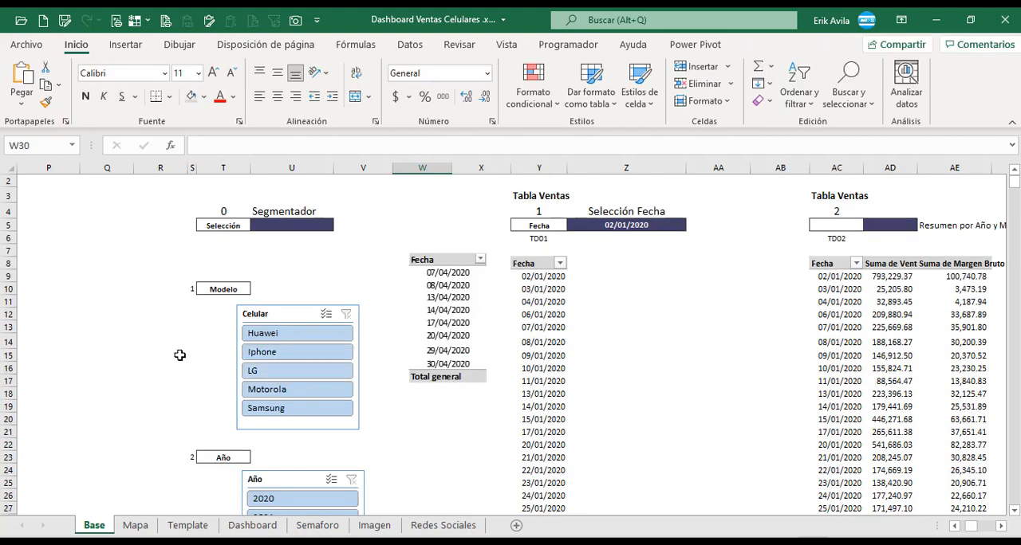
{"action": "left_click", "coordinate": [178, 355]}
{"action": "scroll", "coordinate": [179, 355], "scroll_direction": "up", "scroll_amount": 1}
Apply the dark navy slicer style "Estilo de segmentación de datos 1" to the Celular slicer.
{"action": "left_click", "coordinate": [287, 351]}
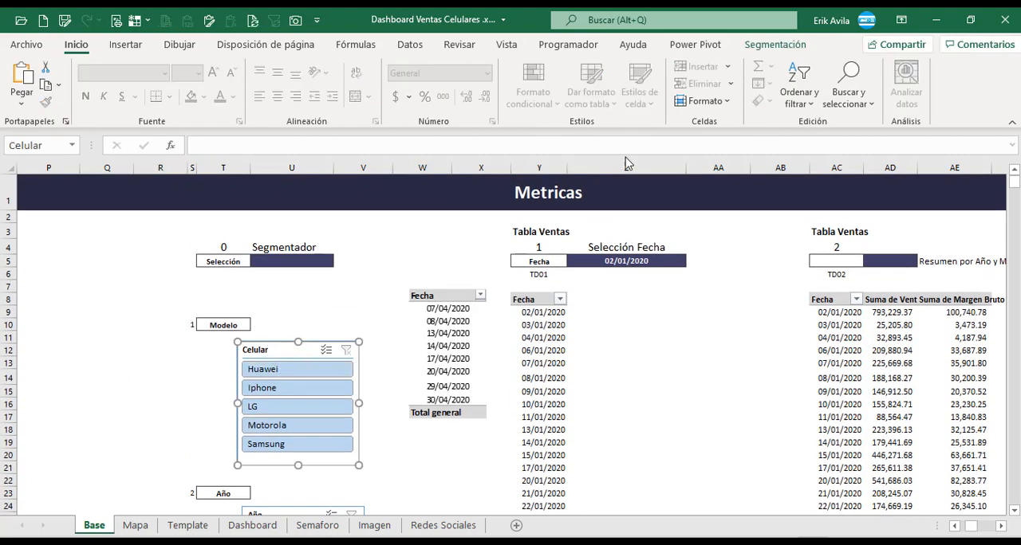
{"action": "left_click", "coordinate": [775, 45]}
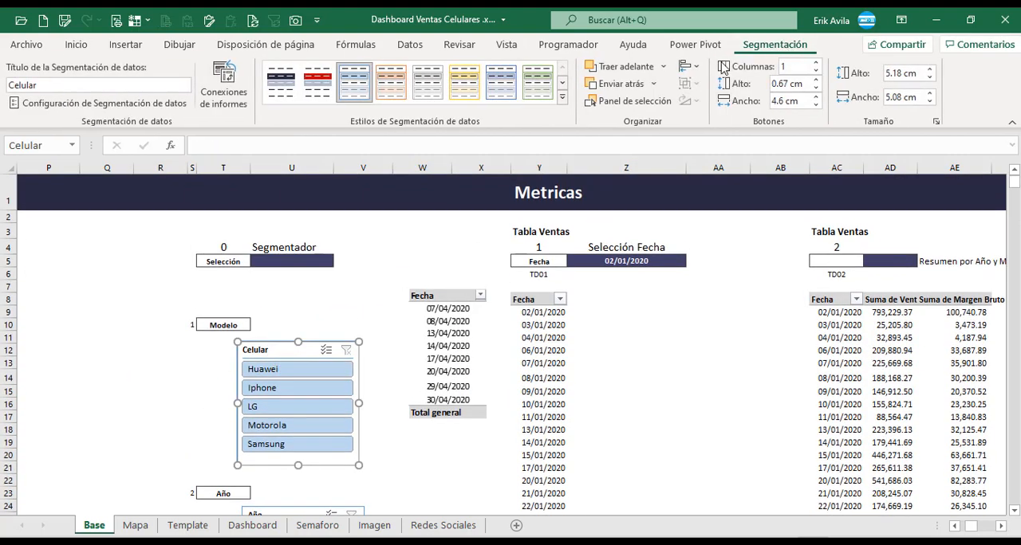
{"action": "left_click", "coordinate": [282, 96]}
{"action": "left_click", "coordinate": [193, 376]}
Apply the dark navy slicer style to the Año slicer as well.
{"action": "scroll", "coordinate": [195, 373], "scroll_direction": "down", "scroll_amount": 3}
{"action": "left_click", "coordinate": [276, 372]}
{"action": "left_click", "coordinate": [769, 44]}
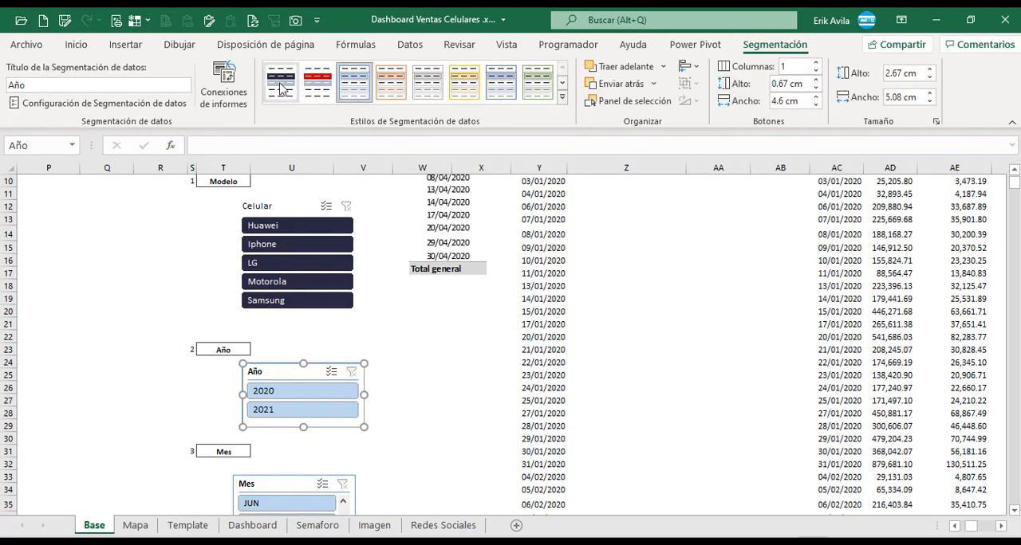
{"action": "left_click", "coordinate": [280, 81]}
{"action": "left_click", "coordinate": [422, 362]}
Apply the dark navy slicer style to the Mes slicer below the Mes label.
{"action": "scroll", "coordinate": [387, 408], "scroll_direction": "down", "scroll_amount": 2}
{"action": "left_click", "coordinate": [279, 403]}
{"action": "left_click", "coordinate": [753, 48]}
{"action": "left_click", "coordinate": [281, 81]}
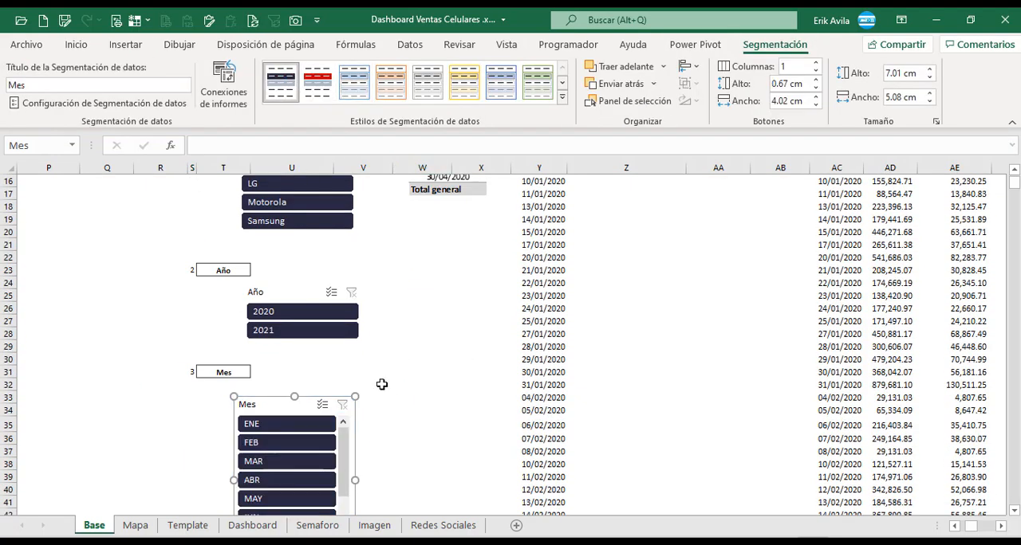
{"action": "left_click", "coordinate": [422, 359]}
{"action": "scroll", "coordinate": [368, 387], "scroll_direction": "up", "scroll_amount": 5}
Check the slicer colours of the reference design on the Dashboard sheet and apply the red slicer style to the Año slicer on the Base sheet.
{"action": "left_click", "coordinate": [252, 525]}
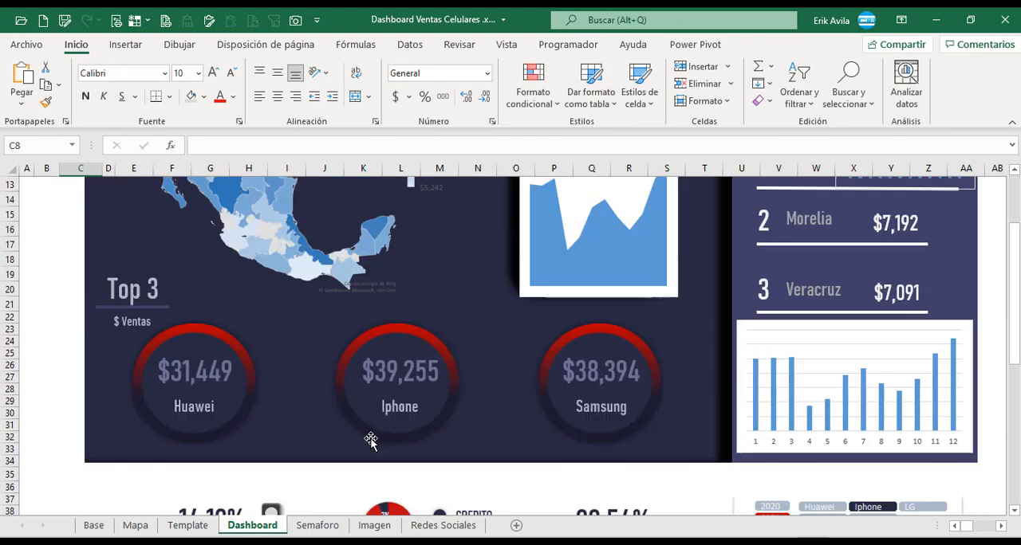
{"action": "scroll", "coordinate": [372, 441], "scroll_direction": "down", "scroll_amount": 8}
{"action": "scroll", "coordinate": [401, 433], "scroll_direction": "up", "scroll_amount": 3}
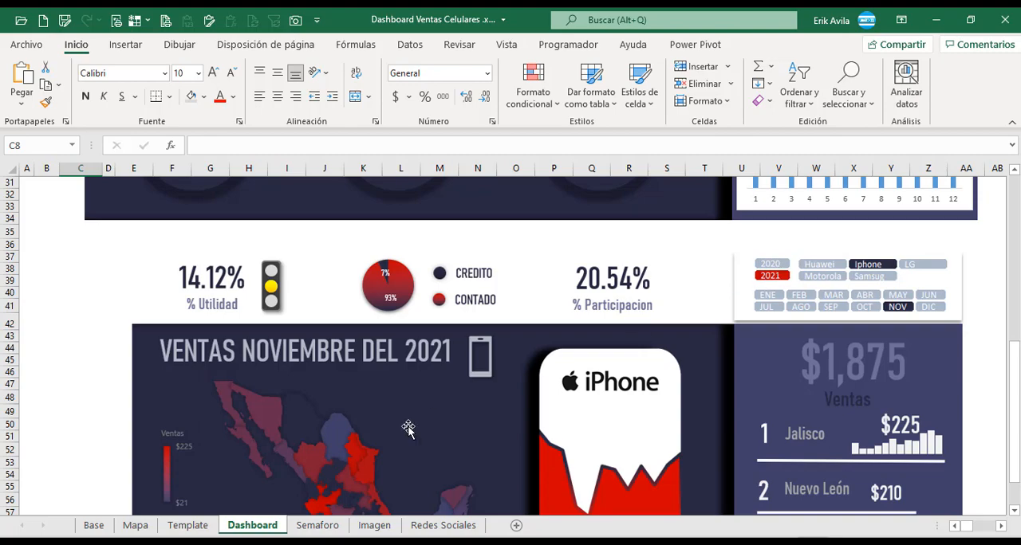
{"action": "left_click", "coordinate": [135, 525]}
{"action": "left_click", "coordinate": [188, 526]}
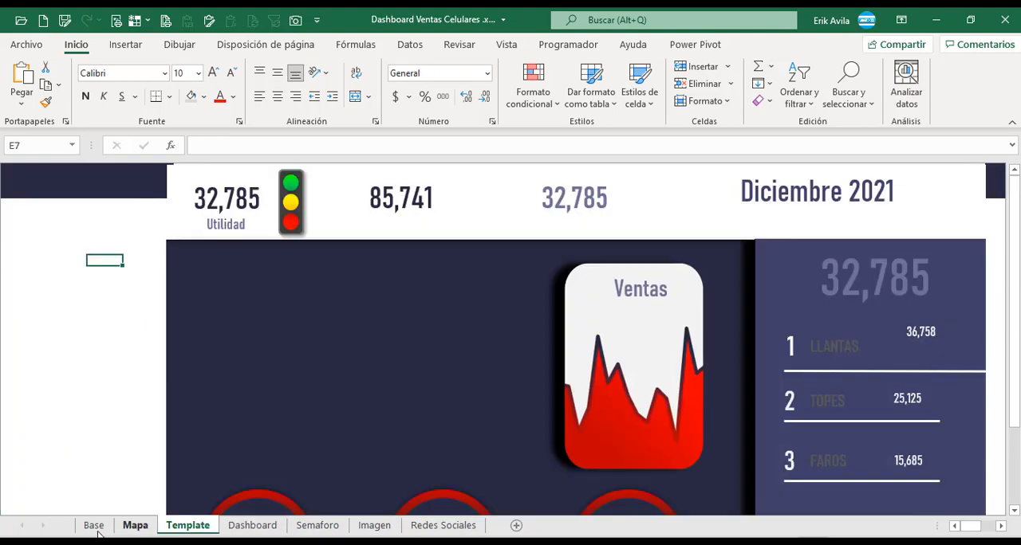
{"action": "left_click", "coordinate": [94, 525]}
{"action": "scroll", "coordinate": [141, 432], "scroll_direction": "down", "scroll_amount": 4}
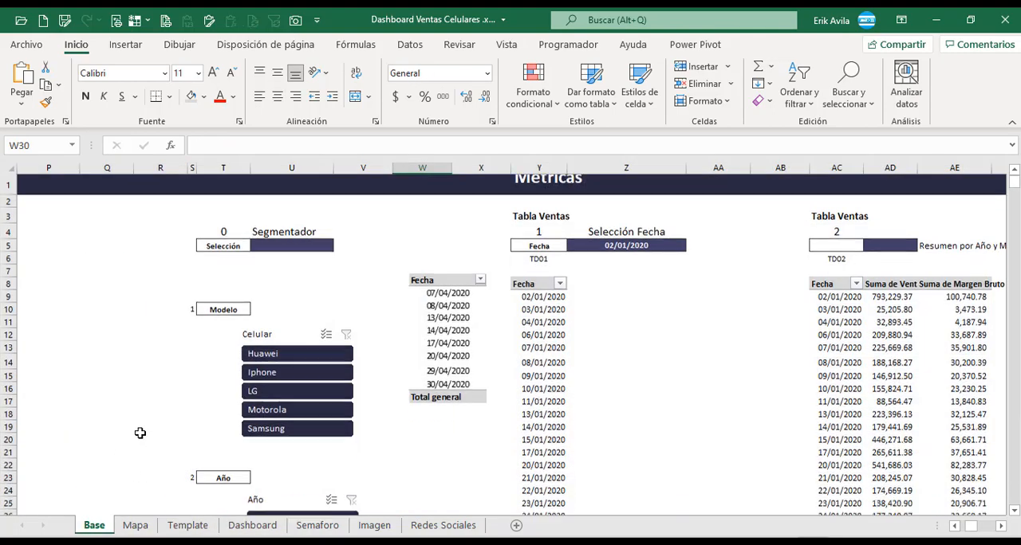
{"action": "left_click", "coordinate": [289, 339]}
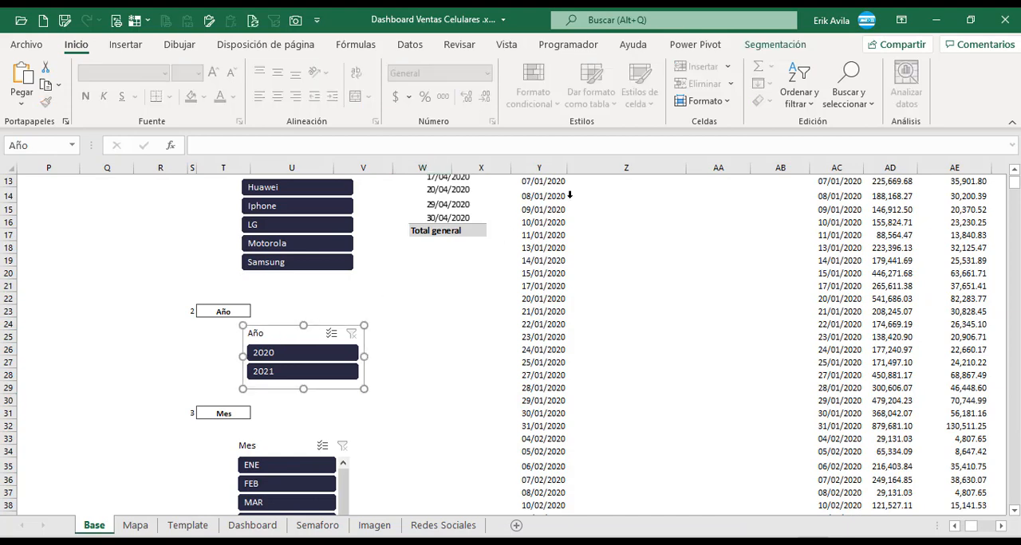
{"action": "left_click", "coordinate": [774, 45]}
{"action": "left_click", "coordinate": [318, 82]}
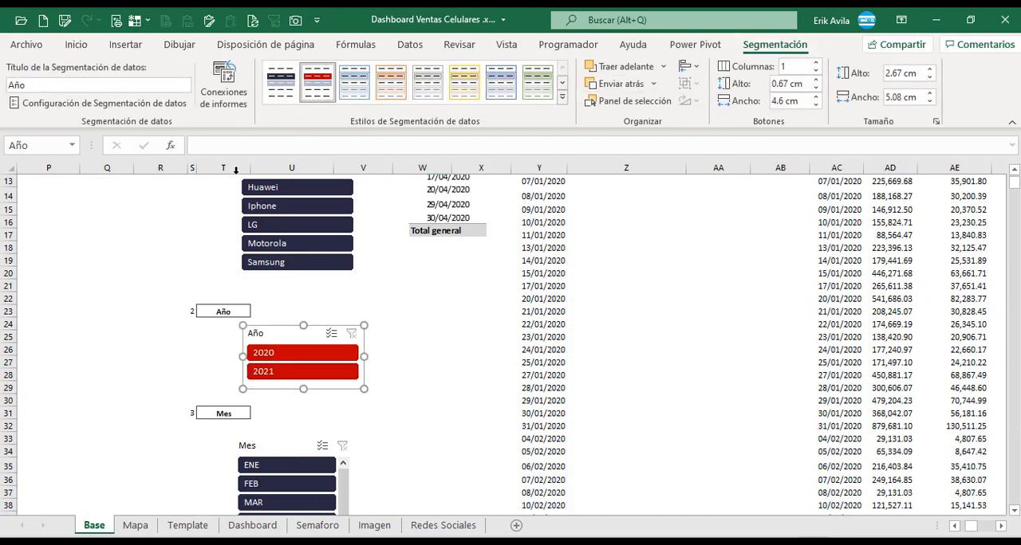
{"action": "left_click", "coordinate": [160, 254]}
{"action": "scroll", "coordinate": [451, 415], "scroll_direction": "up", "scroll_amount": 4}
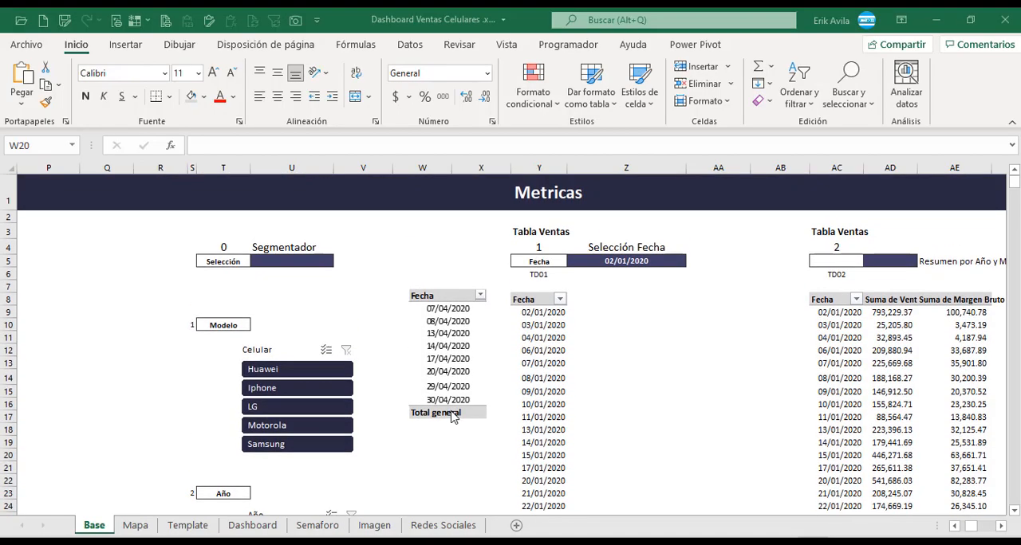
Connect the Celular slicer to pivot tables TD01, TD02, TD03, TD04, TD06 and TD07, leaving TD05 out.
{"action": "scroll", "coordinate": [451, 415], "scroll_direction": "down", "scroll_amount": 1}
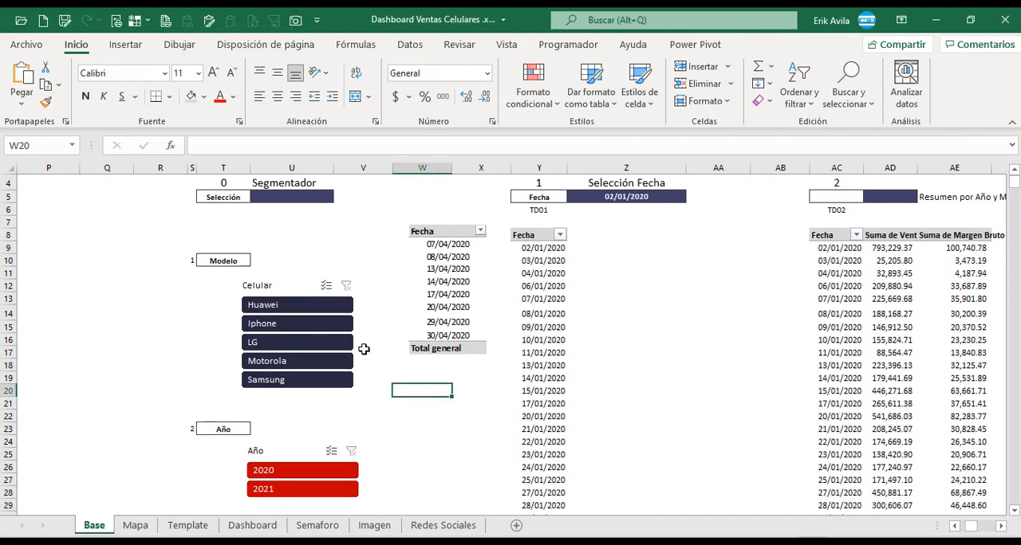
{"action": "right_click", "coordinate": [292, 290]}
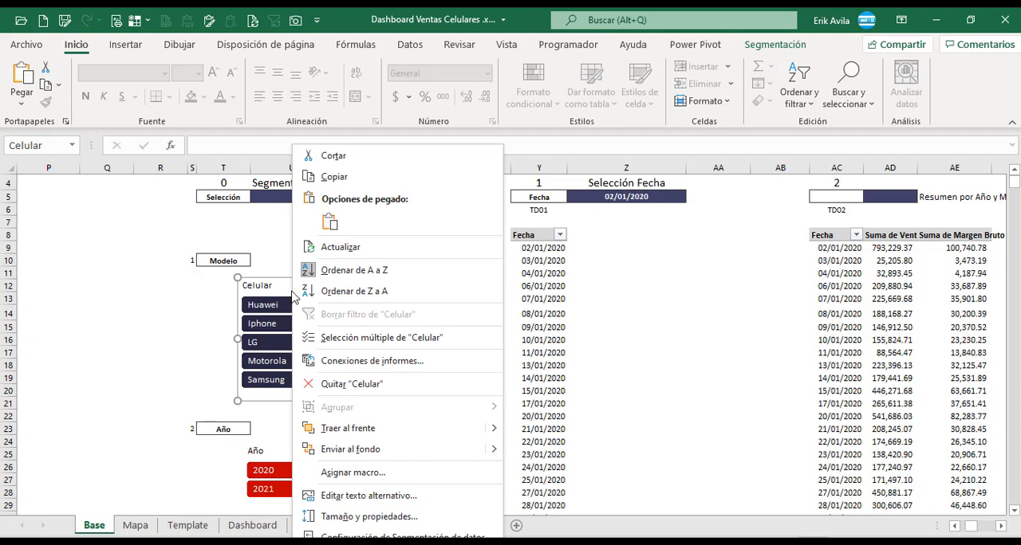
{"action": "left_click", "coordinate": [351, 361]}
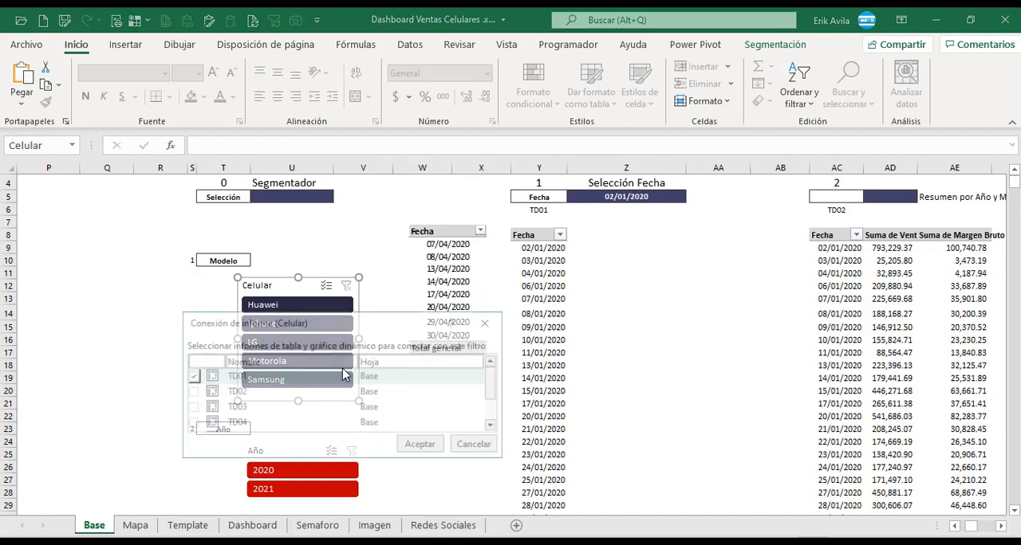
{"action": "left_click_drag", "start_coordinate": [387, 327], "coordinate": [612, 207]}
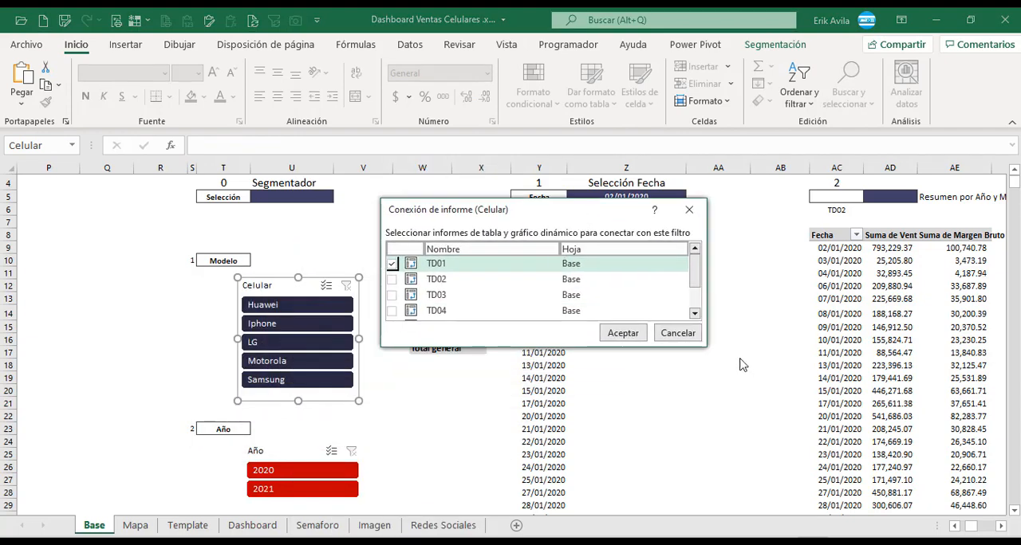
{"action": "left_click_drag", "start_coordinate": [580, 347], "coordinate": [580, 417]}
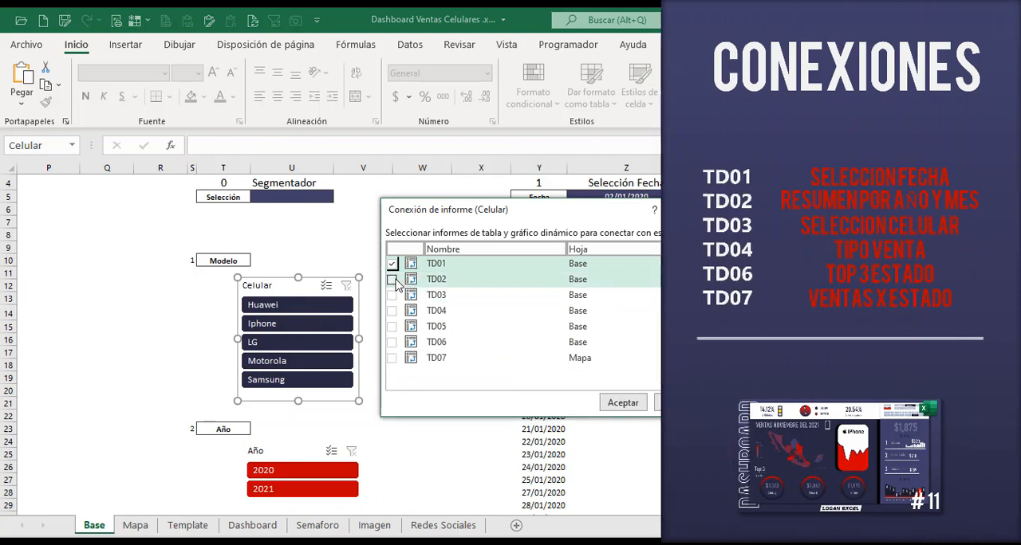
{"action": "left_click", "coordinate": [392, 280]}
{"action": "left_click", "coordinate": [392, 295]}
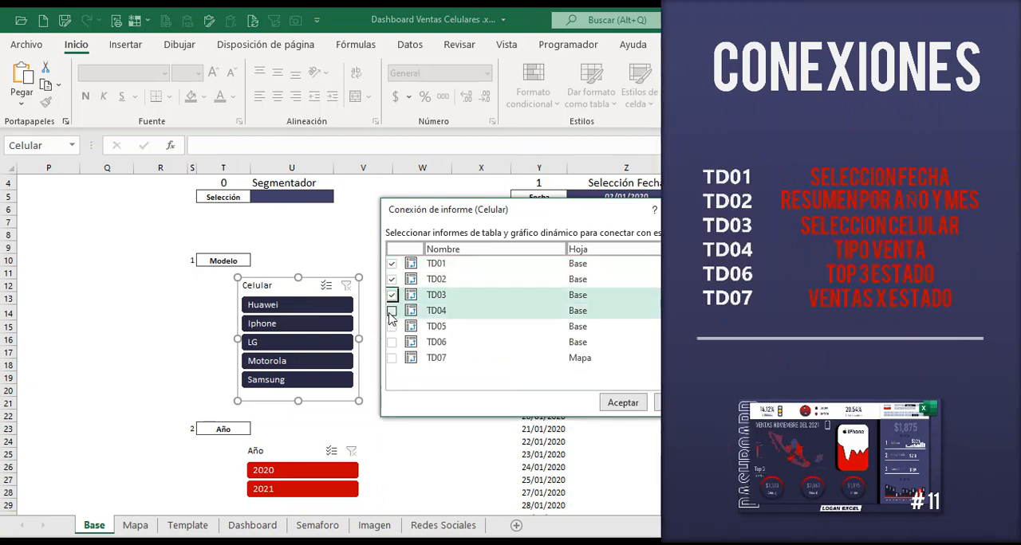
{"action": "left_click", "coordinate": [391, 312]}
{"action": "left_click", "coordinate": [392, 342]}
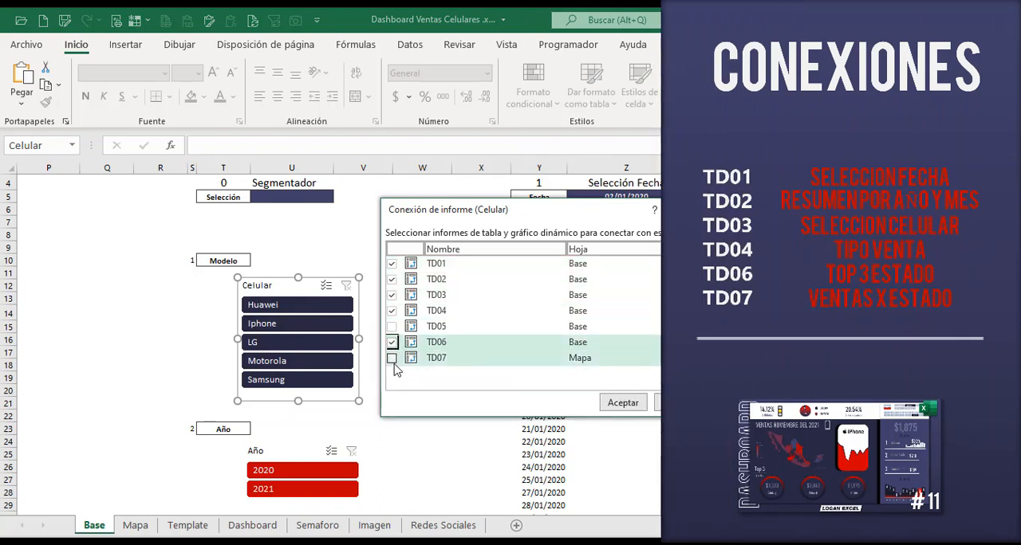
{"action": "left_click", "coordinate": [392, 360]}
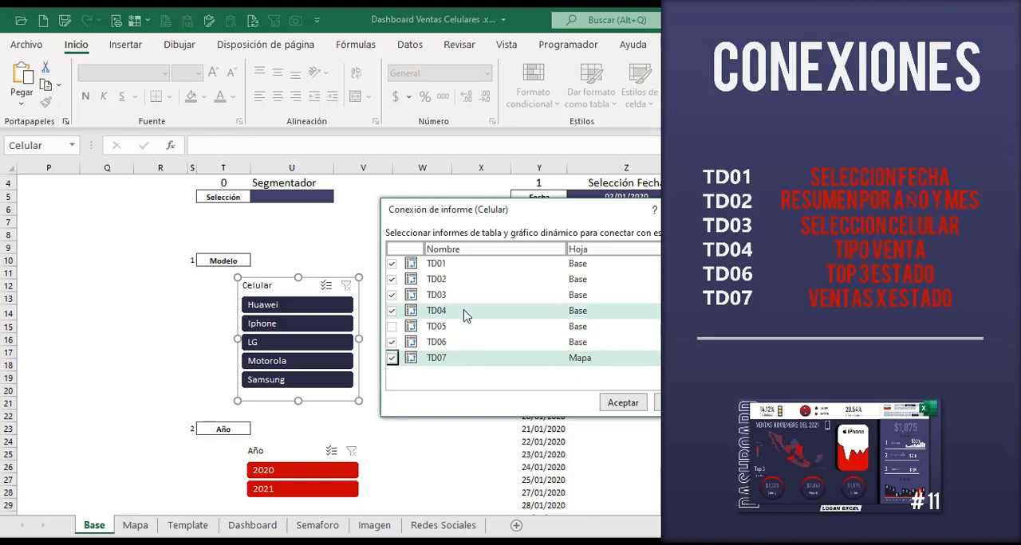
{"action": "left_click", "coordinate": [623, 403]}
Open the Año slicer's report connections, choose its pivot tables and confirm the selection.
{"action": "scroll", "coordinate": [380, 391], "scroll_direction": "down", "scroll_amount": 3}
{"action": "right_click", "coordinate": [304, 371]}
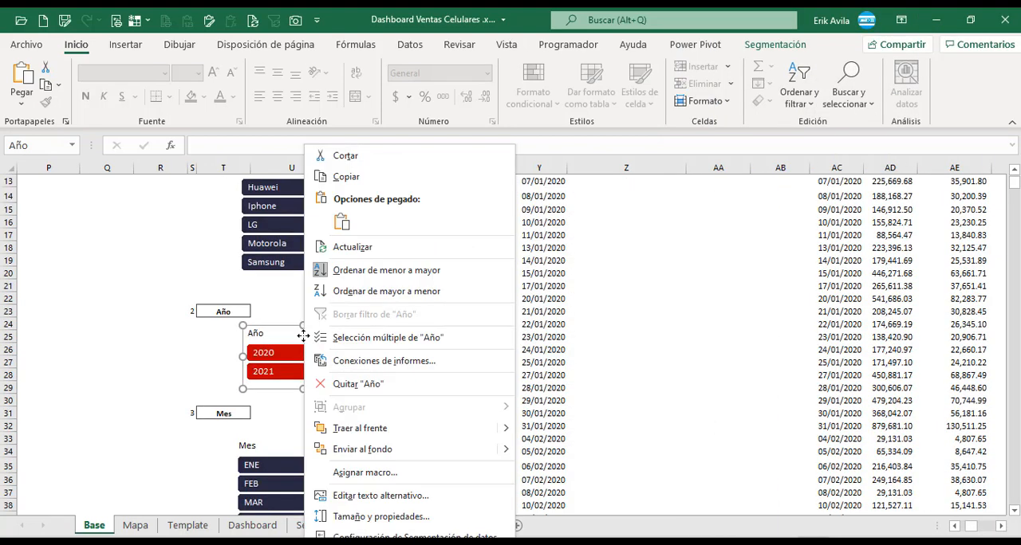
{"action": "left_click", "coordinate": [344, 363]}
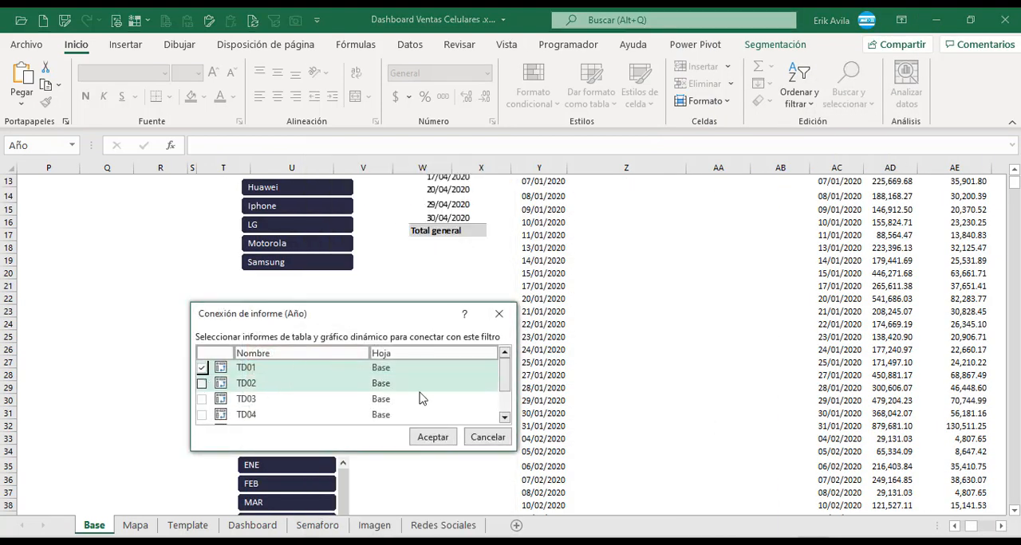
{"action": "left_click", "coordinate": [433, 437]}
Connect the Mes slicer to pivot tables TD01, TD03, TD04, TD05, TD06 and TD07, leaving TD02 out.
{"action": "scroll", "coordinate": [437, 444], "scroll_direction": "down", "scroll_amount": 3}
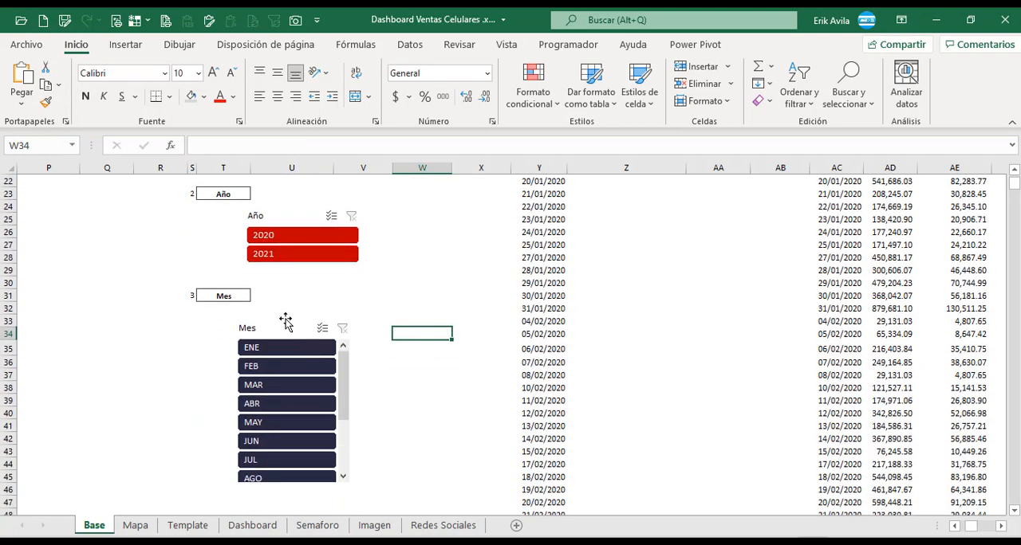
{"action": "right_click", "coordinate": [282, 327]}
{"action": "left_click", "coordinate": [358, 361]}
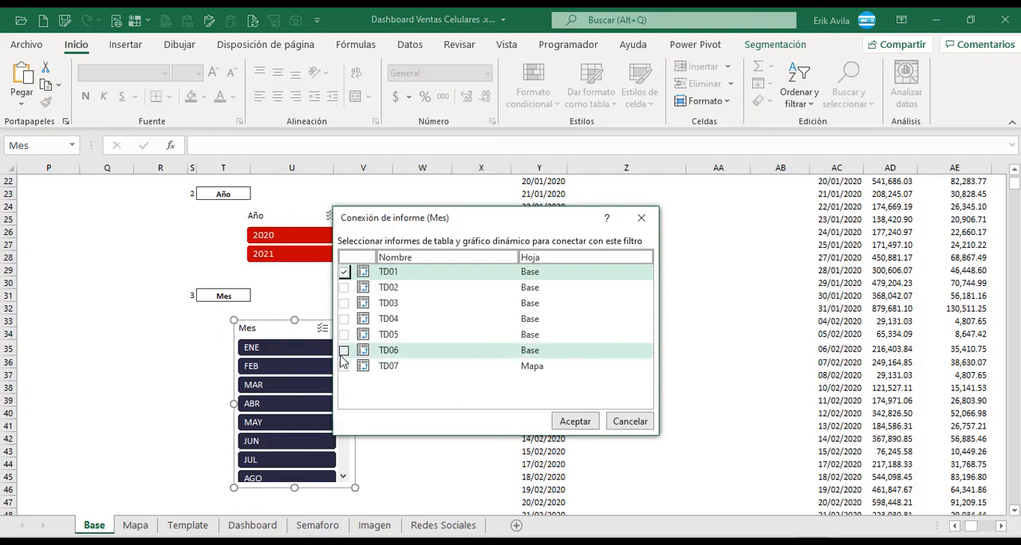
{"action": "left_click", "coordinate": [344, 304]}
{"action": "left_click", "coordinate": [343, 319]}
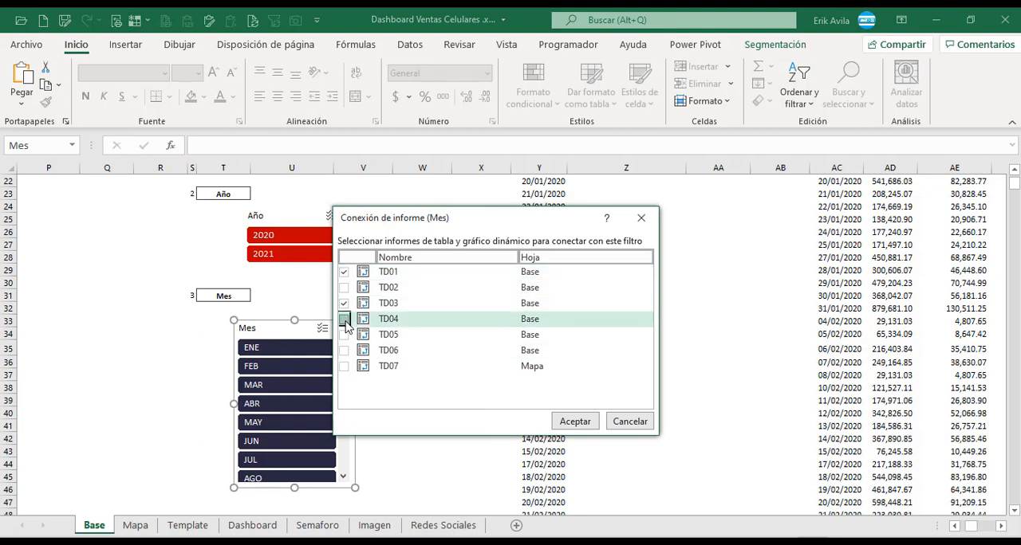
{"action": "left_click", "coordinate": [344, 335]}
{"action": "left_click", "coordinate": [343, 351]}
{"action": "left_click", "coordinate": [344, 366]}
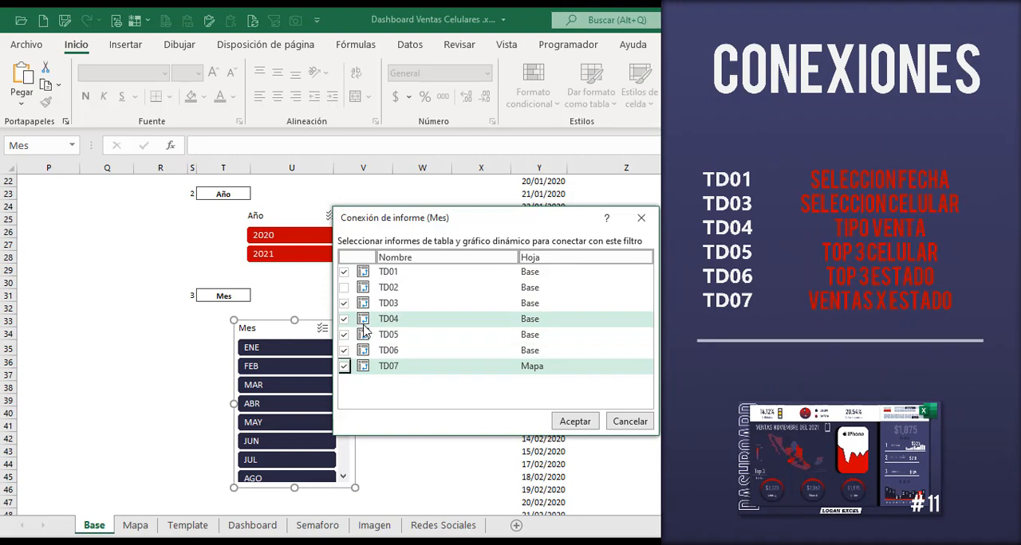
{"action": "left_click", "coordinate": [588, 425]}
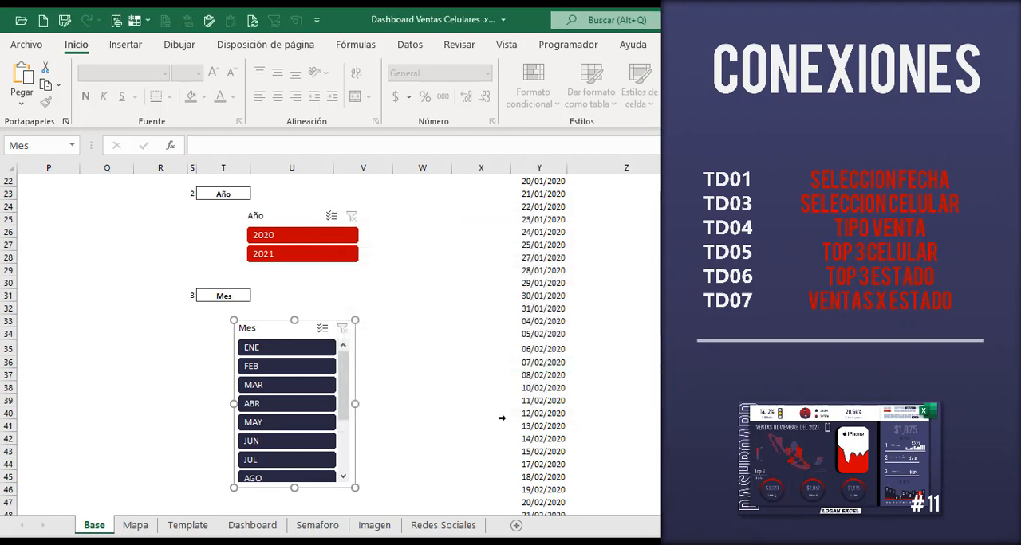
{"action": "left_click", "coordinate": [431, 355]}
Cut the Celular, Año and Mes slicers from the Base sheet and paste them at cell B2 of the Dashboard sheet.
{"action": "scroll", "coordinate": [419, 355], "scroll_direction": "up", "scroll_amount": 4}
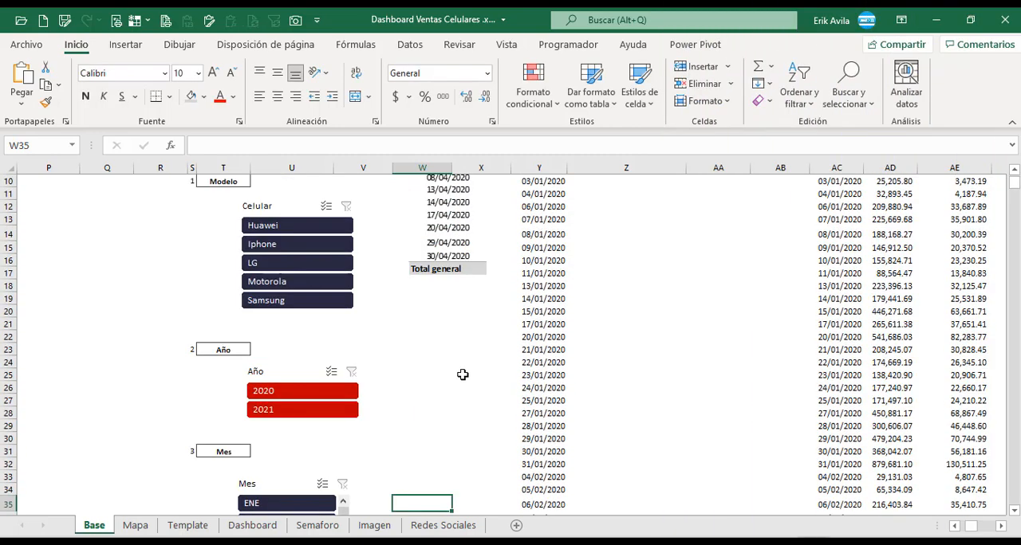
{"action": "left_click", "coordinate": [464, 372]}
{"action": "left_click", "coordinate": [297, 215]}
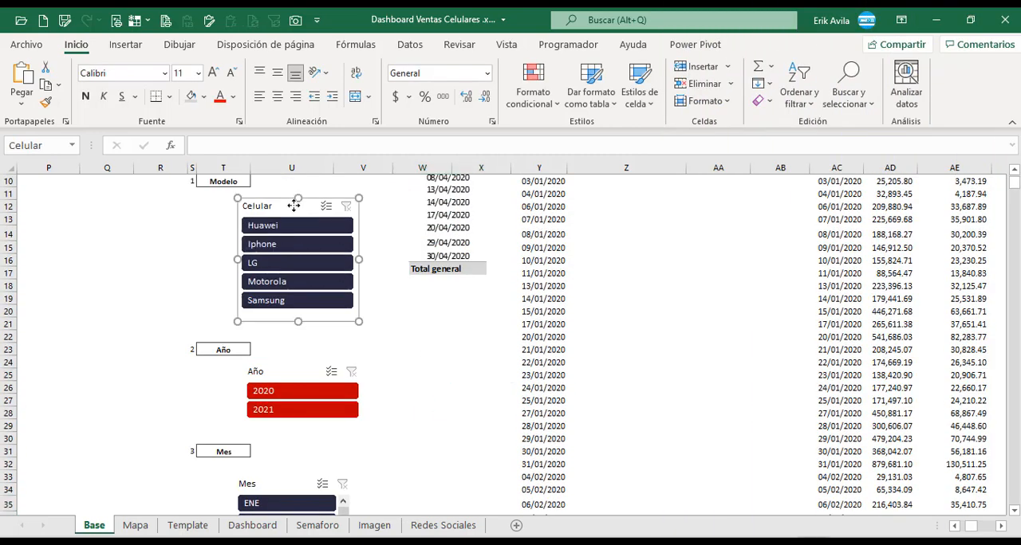
{"action": "left_click", "coordinate": [299, 375], "text": "ctrl"}
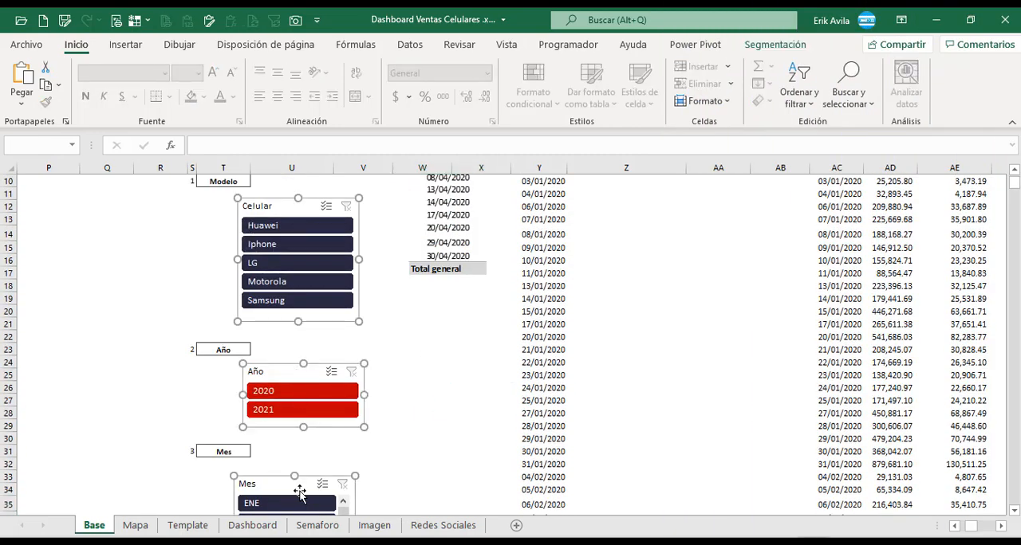
{"action": "key", "text": "Delete"}
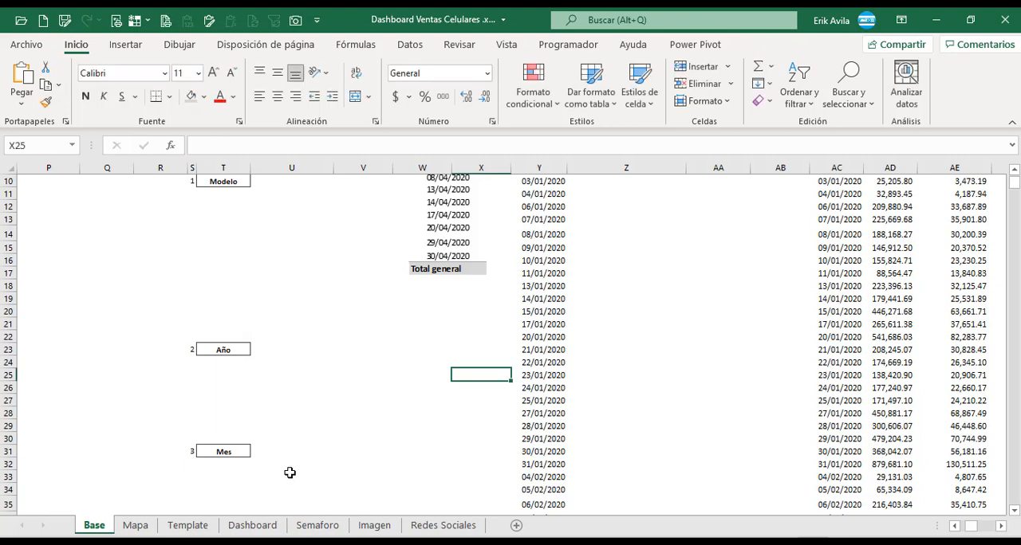
{"action": "left_click", "coordinate": [252, 525]}
{"action": "scroll", "coordinate": [376, 433], "scroll_direction": "up", "scroll_amount": 10}
{"action": "left_click", "coordinate": [48, 237]}
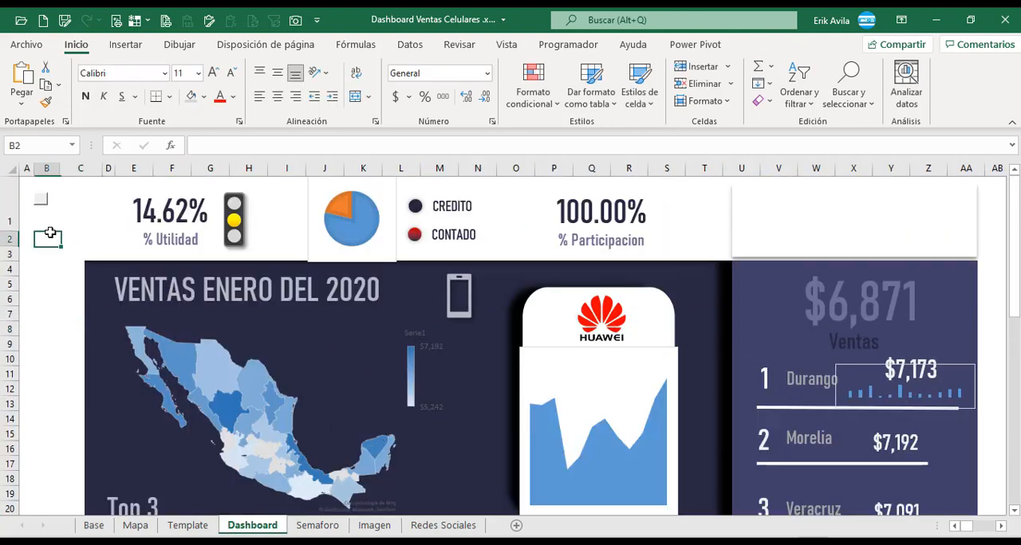
{"action": "key", "text": "ctrl+v"}
Spread the pasted Celular, Año and Mes slicers apart over the dashboard so that none of them overlap.
{"action": "left_click_drag", "start_coordinate": [100, 428], "coordinate": [847, 309]}
{"action": "key", "text": "Escape"}
{"action": "left_click_drag", "start_coordinate": [713, 194], "coordinate": [613, 225]}
{"action": "left_click_drag", "start_coordinate": [838, 308], "coordinate": [788, 241]}
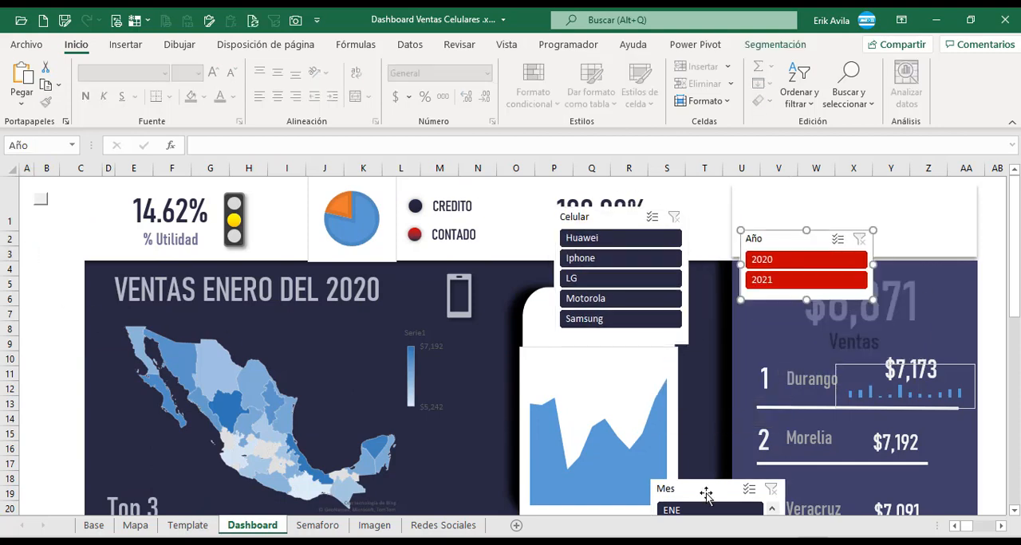
{"action": "left_click_drag", "start_coordinate": [705, 495], "coordinate": [771, 335]}
Hide the headers of the Año, Mes and Celular slicers in their slicer settings.
{"action": "left_click", "coordinate": [767, 243]}
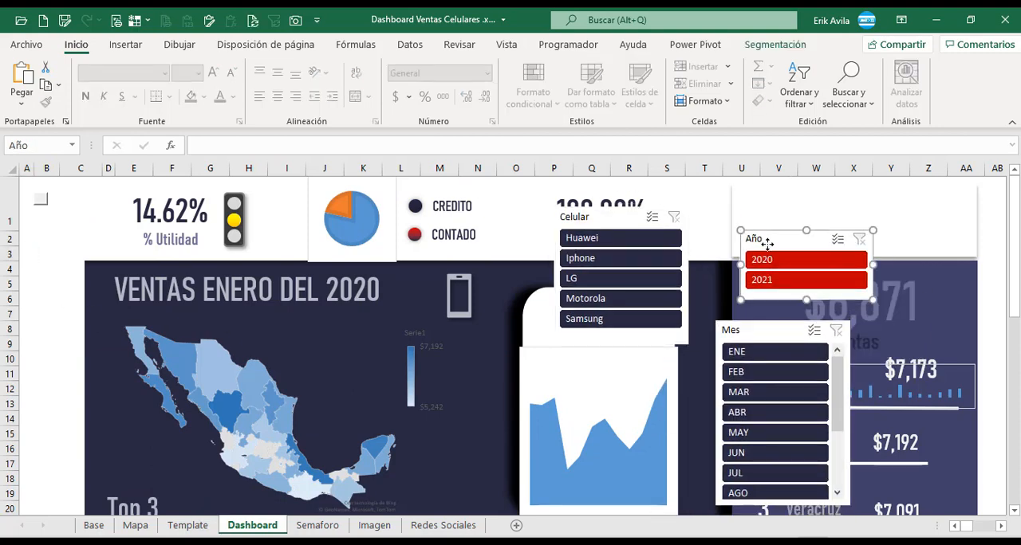
{"action": "right_click", "coordinate": [768, 242]}
{"action": "left_click", "coordinate": [781, 519]}
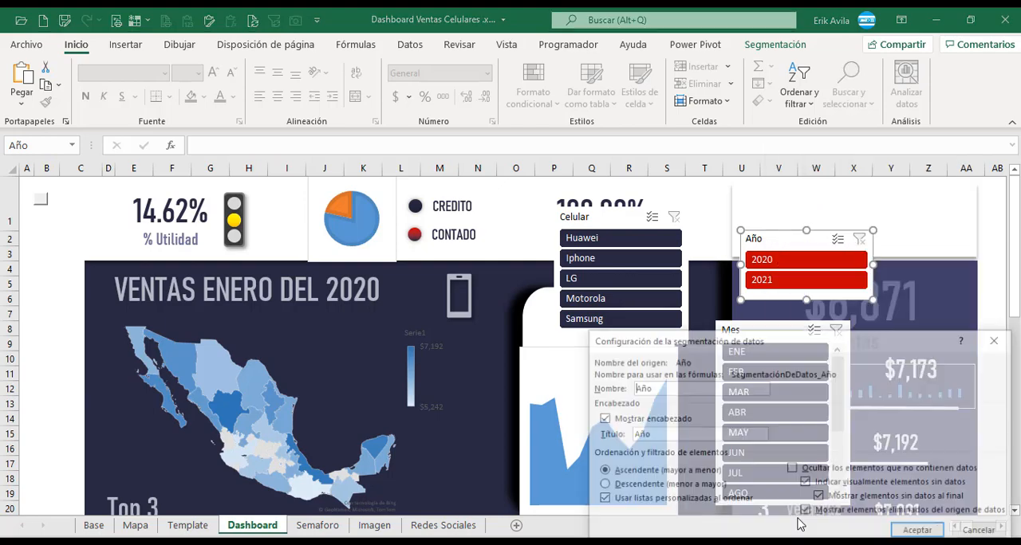
{"action": "left_click", "coordinate": [920, 532]}
{"action": "right_click", "coordinate": [744, 335]}
{"action": "left_click", "coordinate": [798, 523]}
{"action": "left_click", "coordinate": [602, 419]}
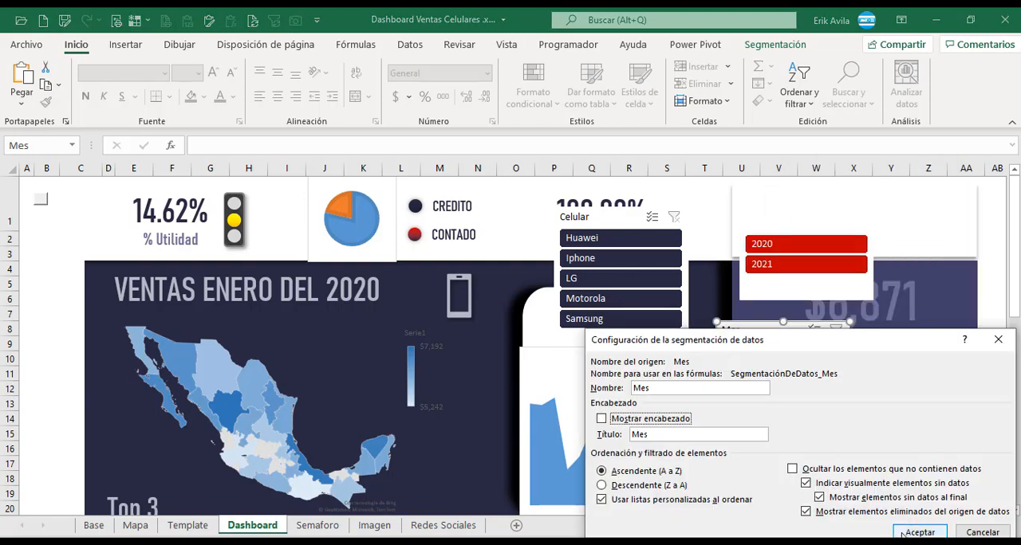
{"action": "left_click", "coordinate": [919, 532]}
{"action": "right_click", "coordinate": [608, 223]}
{"action": "left_click", "coordinate": [622, 500]}
{"action": "left_click", "coordinate": [510, 419]}
{"action": "left_click", "coordinate": [807, 531]}
Shrink the Año slicer around its two buttons and place it in the white panel above the sales ranking.
{"action": "left_click", "coordinate": [807, 288]}
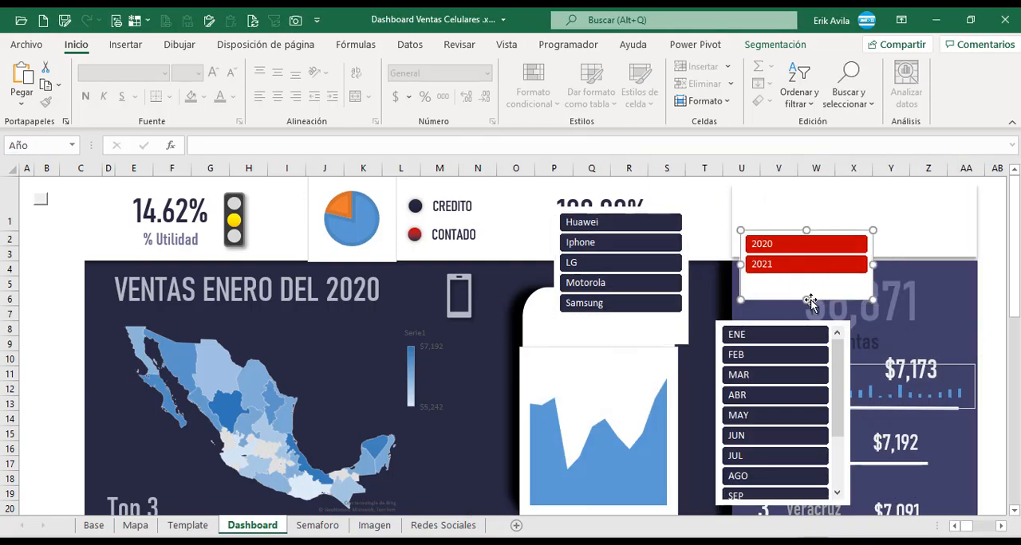
{"action": "left_click_drag", "start_coordinate": [807, 301], "coordinate": [807, 281]}
{"action": "left_click_drag", "start_coordinate": [877, 263], "coordinate": [792, 263]}
{"action": "left_click_drag", "start_coordinate": [765, 231], "coordinate": [764, 187]}
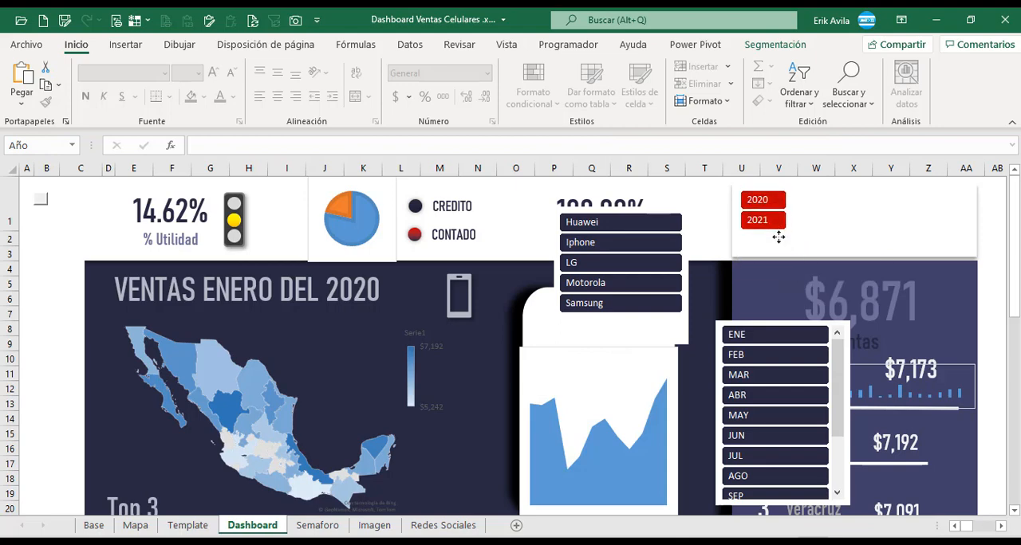
Place the Celular slicer beside the Año slicer with five columns, sized about 1.28 cm high and 6.99 cm wide.
{"action": "left_click", "coordinate": [672, 323]}
{"action": "left_click_drag", "start_coordinate": [622, 347], "coordinate": [625, 323]}
{"action": "left_click", "coordinate": [52, 331]}
{"action": "left_click_drag", "start_coordinate": [688, 273], "coordinate": [923, 247]}
{"action": "left_click", "coordinate": [775, 44]}
{"action": "left_click", "coordinate": [815, 62]}
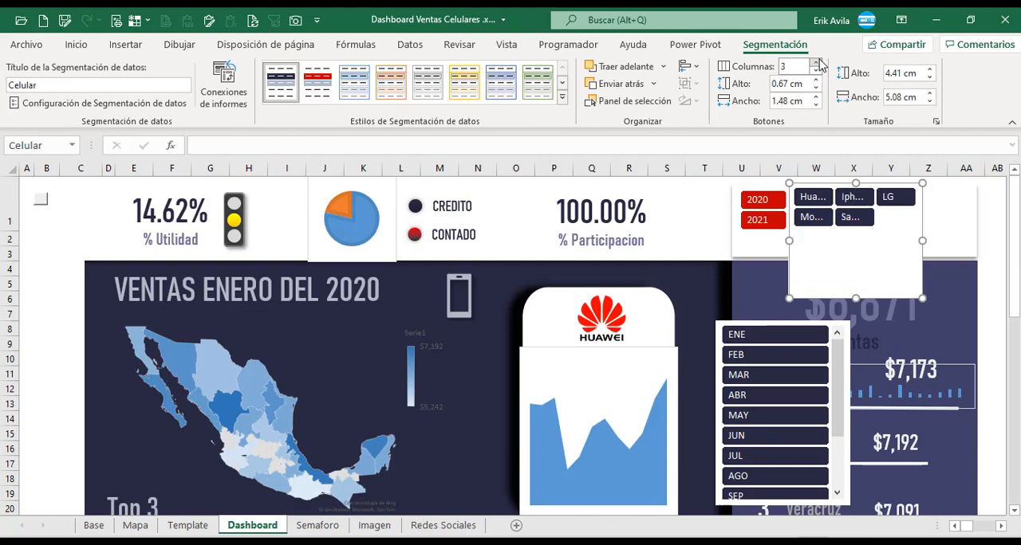
{"action": "left_click", "coordinate": [815, 62]}
{"action": "left_click", "coordinate": [815, 62]}
{"action": "left_click_drag", "start_coordinate": [857, 297], "coordinate": [857, 222]}
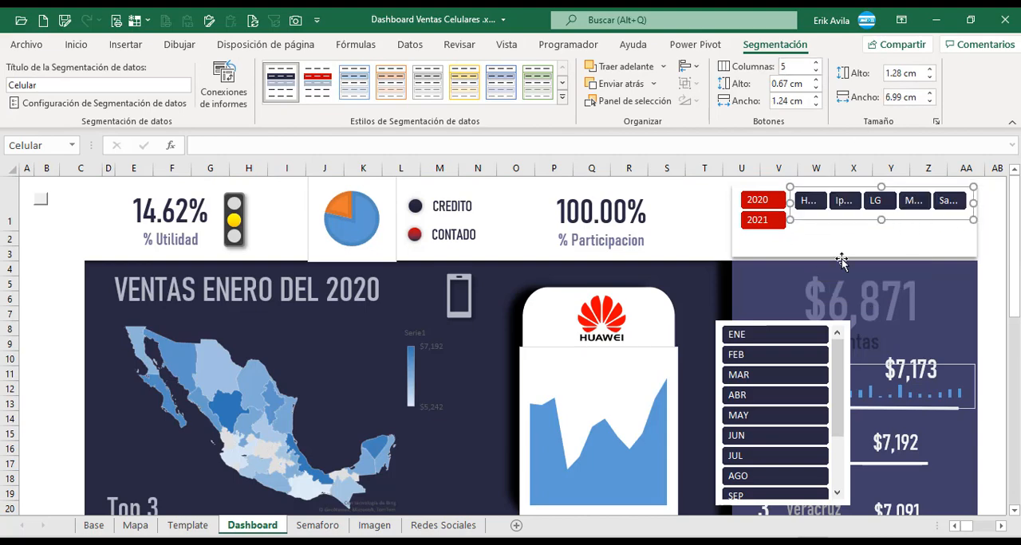
Change the Celular slicer to three columns and increase its height to about 1.9 cm to fit two button rows.
{"action": "left_click", "coordinate": [991, 314]}
{"action": "scroll", "coordinate": [986, 329], "scroll_direction": "down", "scroll_amount": 6}
{"action": "scroll", "coordinate": [986, 329], "scroll_direction": "up", "scroll_amount": 6}
{"action": "left_click", "coordinate": [896, 214]}
{"action": "left_click", "coordinate": [816, 70]}
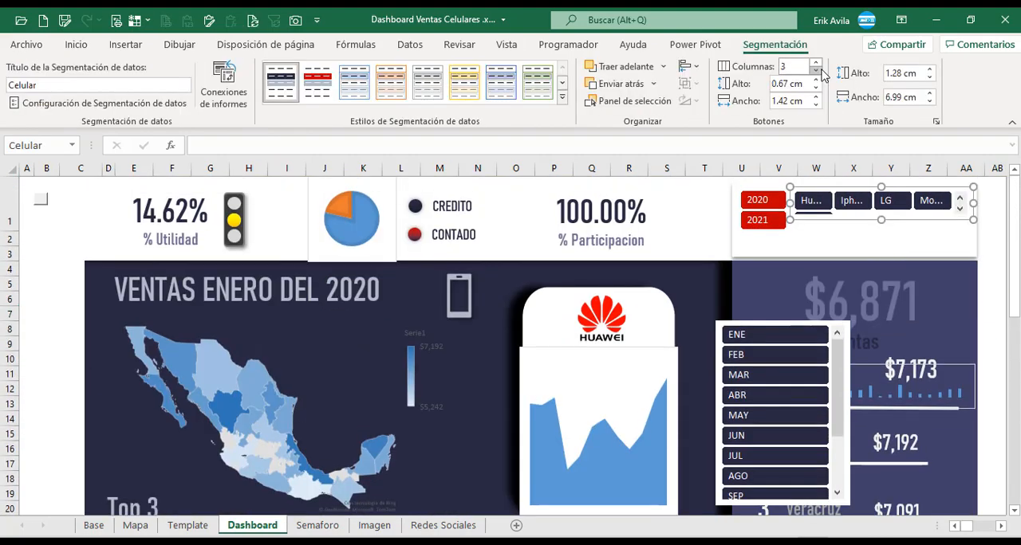
{"action": "left_click", "coordinate": [816, 70]}
{"action": "left_click_drag", "start_coordinate": [881, 219], "coordinate": [881, 236]}
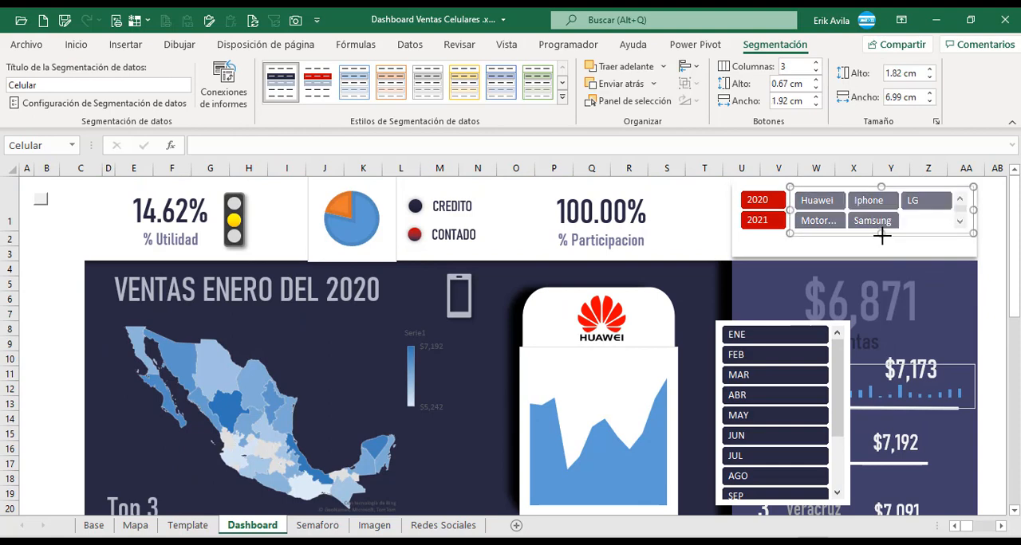
Arrange the Mes slicer in six columns, resize it to about 1.5 by 8.88 cm and place it below the other slicers.
{"action": "left_click_drag", "start_coordinate": [844, 349], "coordinate": [802, 275]}
{"action": "left_click", "coordinate": [816, 63]}
{"action": "left_click", "coordinate": [816, 63]}
{"action": "left_click", "coordinate": [816, 63]}
{"action": "double_click", "coordinate": [816, 63]}
{"action": "left_click_drag", "start_coordinate": [741, 431], "coordinate": [741, 314]}
{"action": "left_click_drag", "start_coordinate": [809, 281], "coordinate": [880, 281]}
{"action": "left_click_drag", "start_coordinate": [778, 313], "coordinate": [782, 298]}
{"action": "left_click_drag", "start_coordinate": [771, 294], "coordinate": [856, 265]}
{"action": "left_click", "coordinate": [993, 330]}
{"action": "scroll", "coordinate": [976, 383], "scroll_direction": "down", "scroll_amount": 10}
{"action": "scroll", "coordinate": [975, 386], "scroll_direction": "up", "scroll_amount": 10}
Reduce the button height of the Mes, Celular and Año slicers to 0.4 cm so all three fit in the white panel.
{"action": "left_click", "coordinate": [858, 272]}
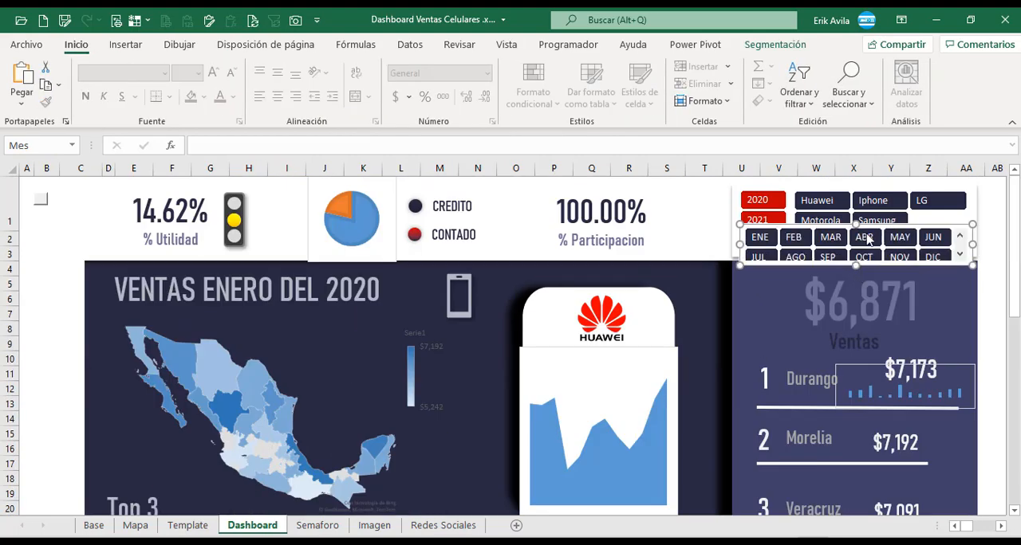
{"action": "left_click", "coordinate": [775, 45]}
{"action": "left_click", "coordinate": [929, 79]}
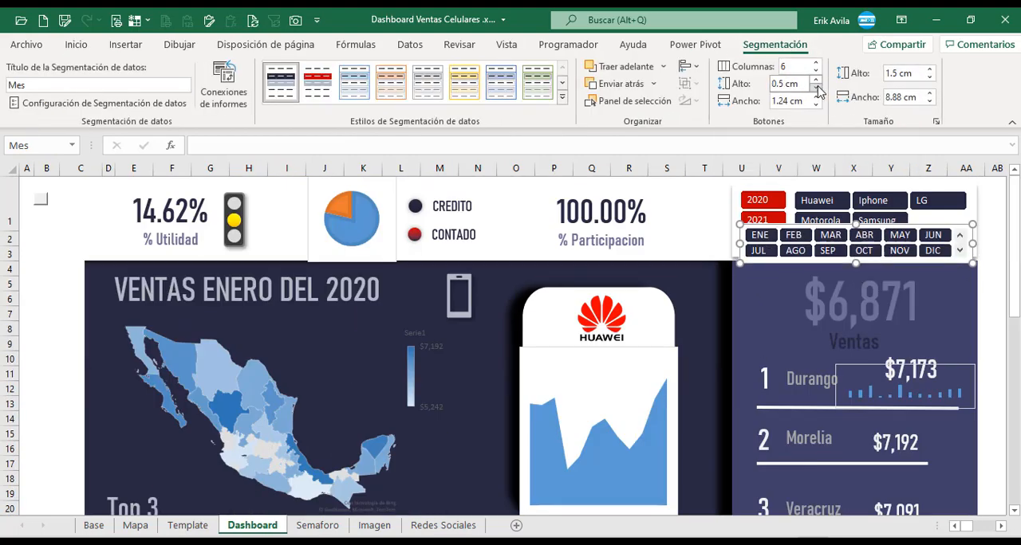
{"action": "left_click", "coordinate": [969, 200]}
{"action": "left_click", "coordinate": [816, 87]}
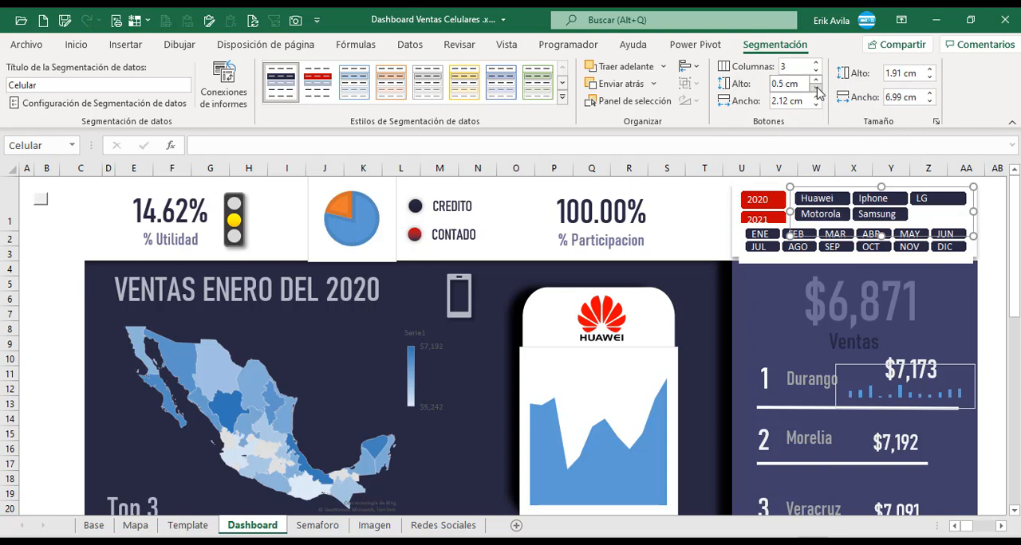
{"action": "left_click", "coordinate": [816, 87]}
{"action": "left_click", "coordinate": [788, 209]}
{"action": "left_click", "coordinate": [815, 87]}
{"action": "left_click", "coordinate": [816, 87]}
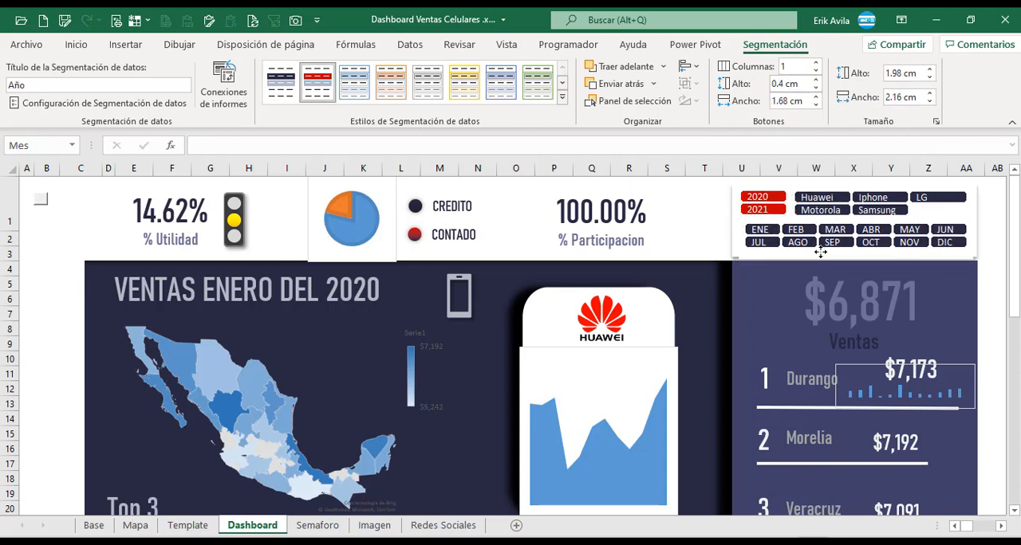
{"action": "left_click", "coordinate": [995, 253]}
{"action": "left_click", "coordinate": [37, 259]}
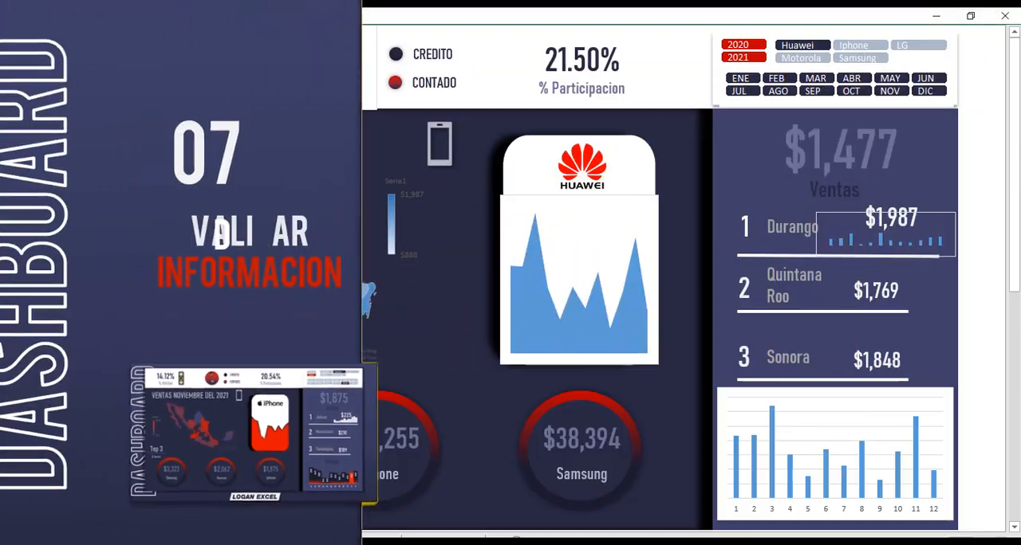
Check how the dashboard responds to filtering the Celular slicer by Iphone, LG, Motorola and Samsung in turn.
{"action": "left_click", "coordinate": [855, 47]}
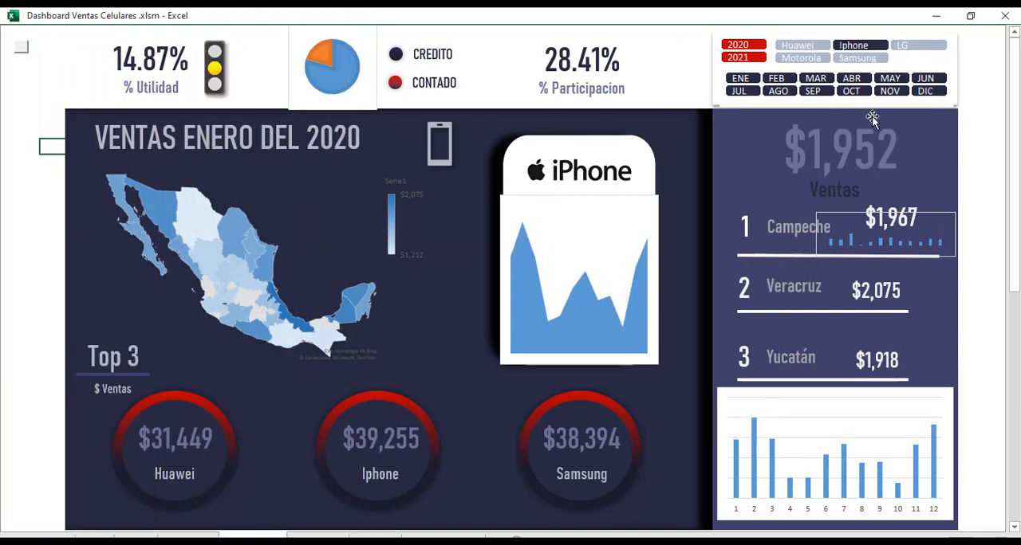
{"action": "left_click", "coordinate": [905, 47]}
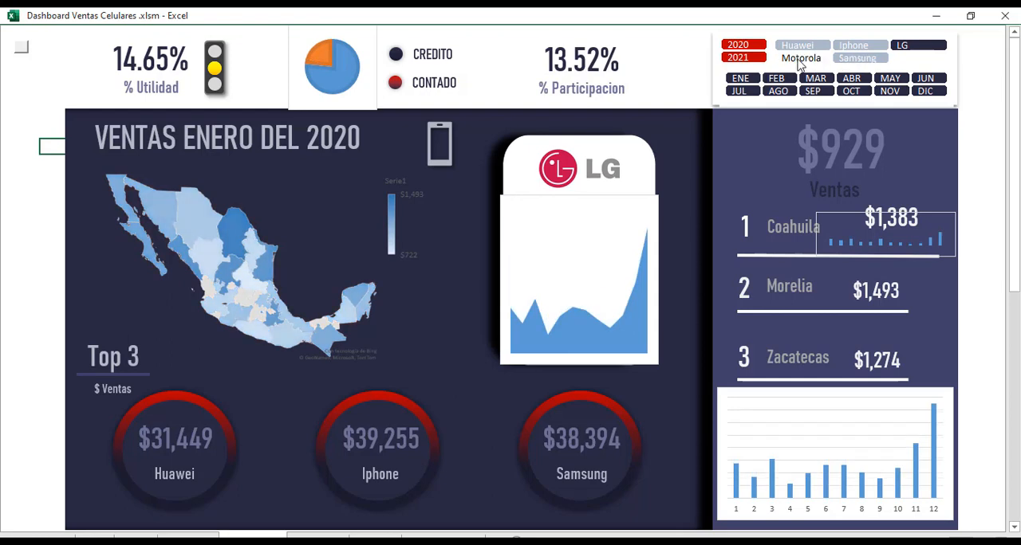
{"action": "left_click", "coordinate": [801, 61]}
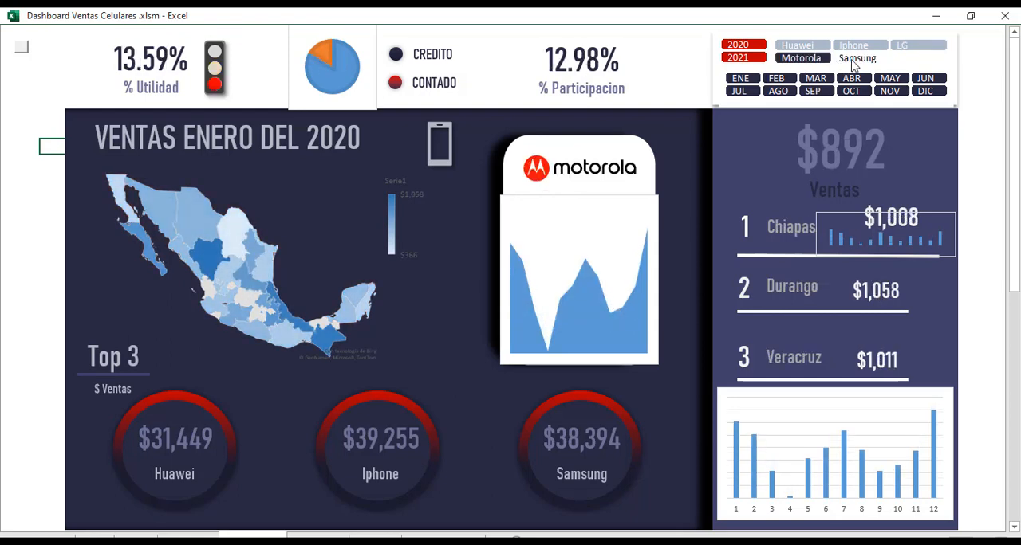
{"action": "left_click", "coordinate": [857, 59]}
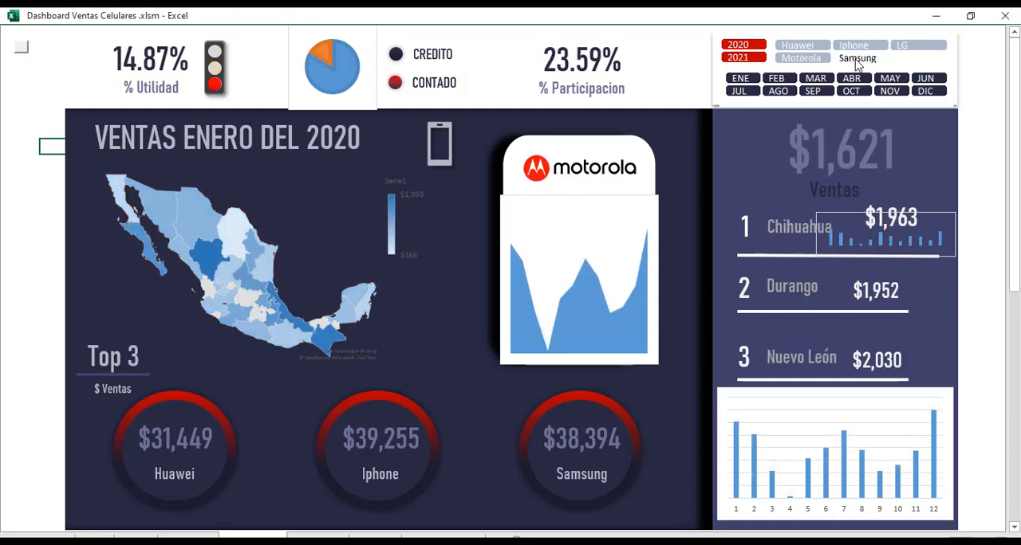
Inspect the dashboard's logo picture and its lookup on the Buscar Imágenes sheet, including the brand table's names, and return to the dashboard.
{"action": "left_click", "coordinate": [578, 177]}
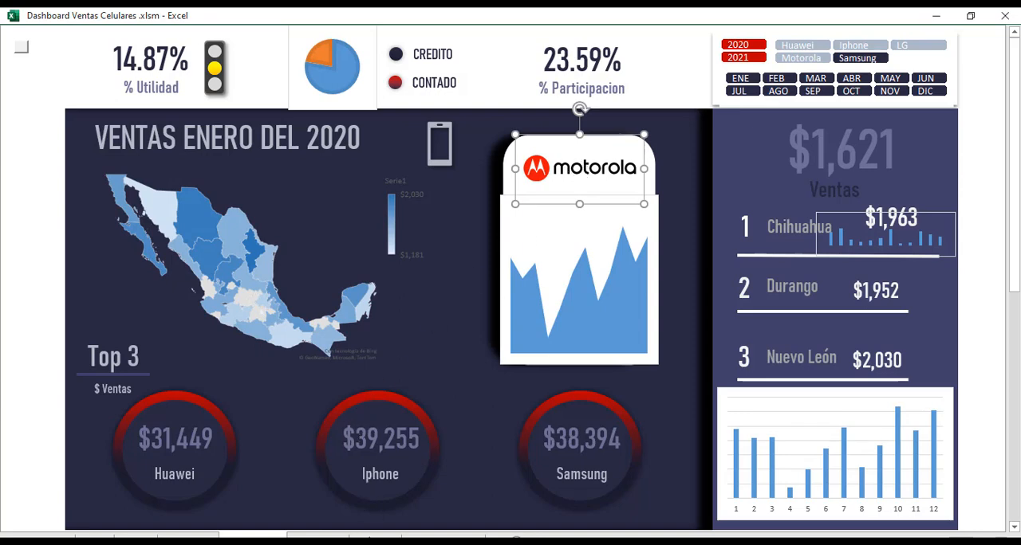
{"action": "left_click", "coordinate": [375, 537]}
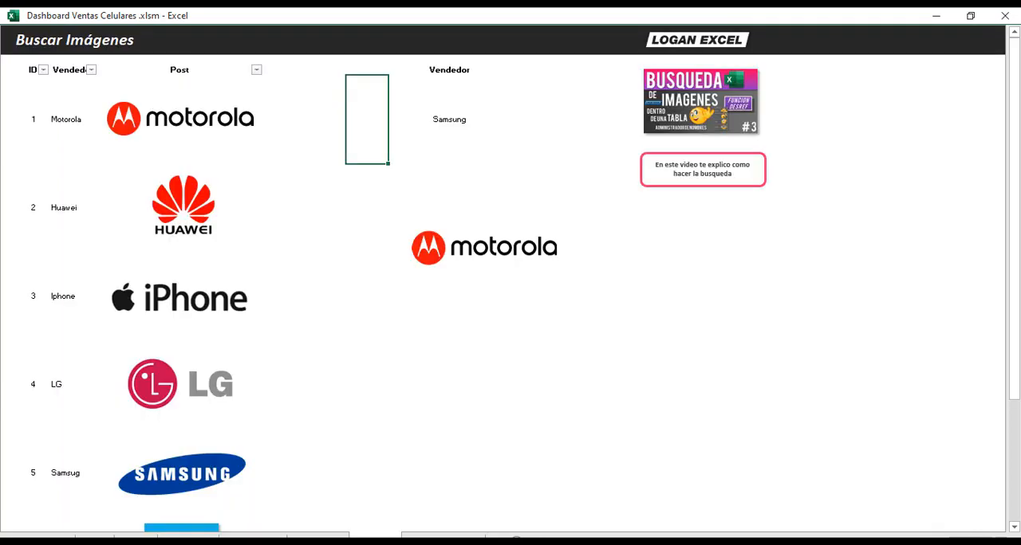
{"action": "left_click", "coordinate": [355, 245]}
{"action": "left_click", "coordinate": [452, 159]}
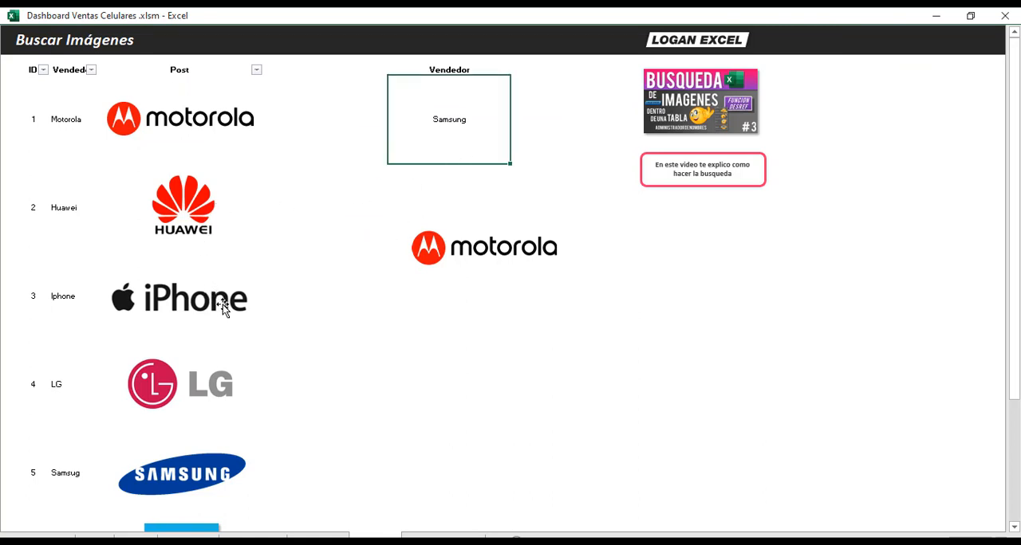
{"action": "left_click", "coordinate": [454, 255]}
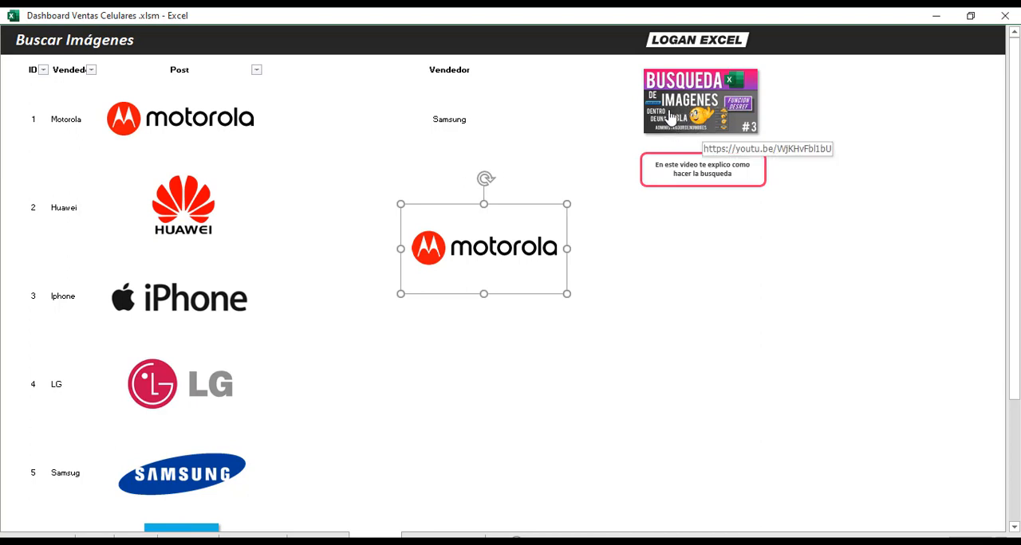
{"action": "left_click", "coordinate": [590, 120]}
{"action": "scroll", "coordinate": [165, 217], "scroll_direction": "down", "scroll_amount": 3}
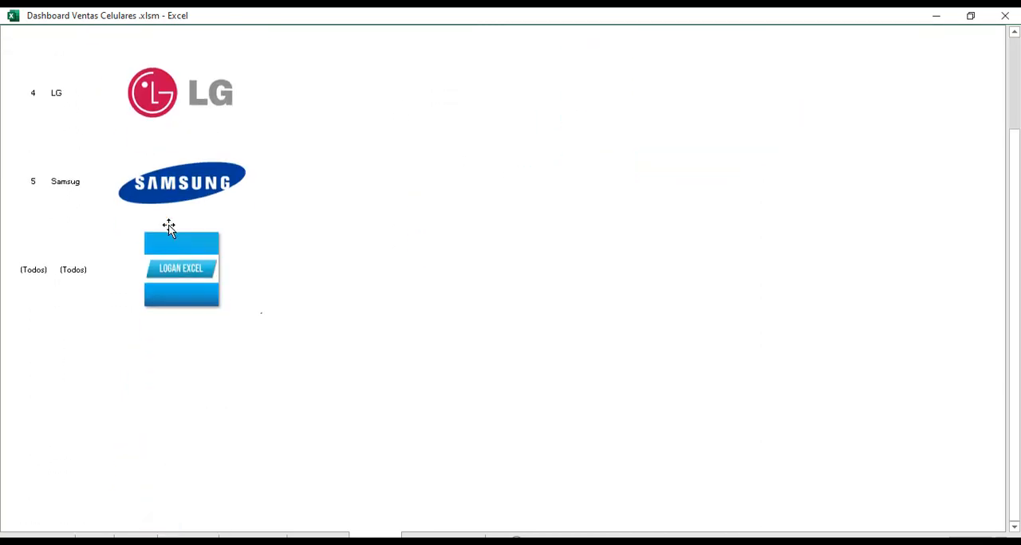
{"action": "scroll", "coordinate": [168, 228], "scroll_direction": "up", "scroll_amount": 3}
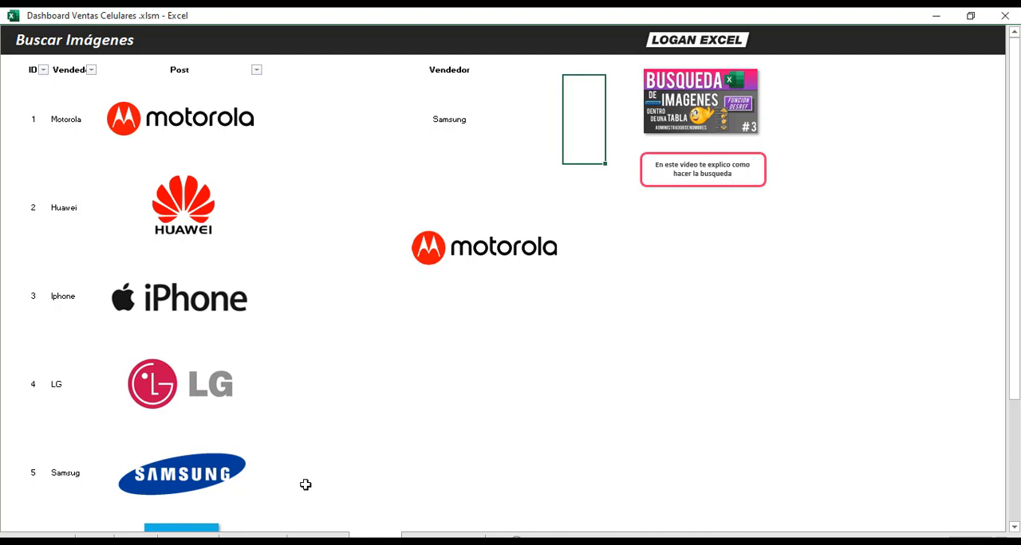
{"action": "left_click", "coordinate": [253, 536]}
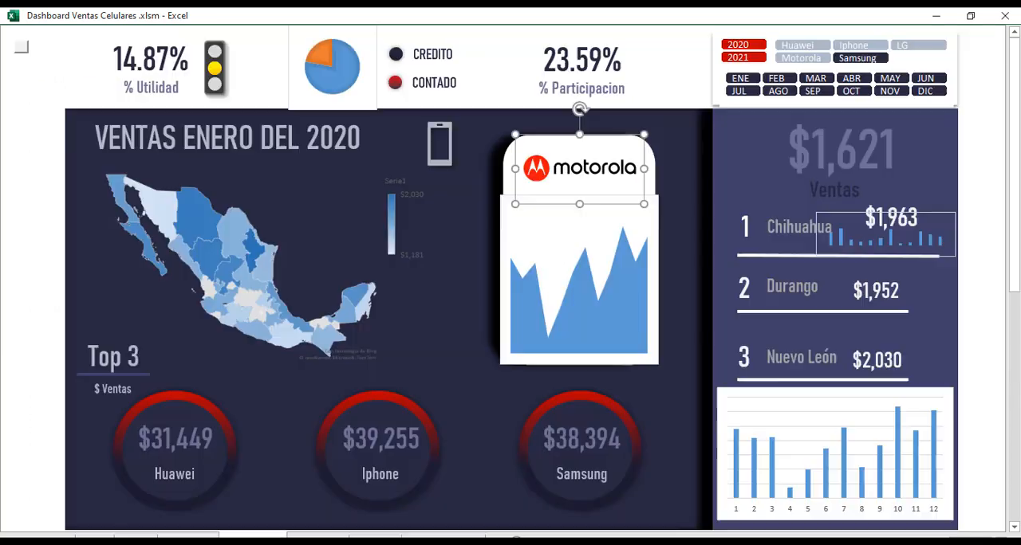
{"action": "left_click", "coordinate": [978, 134]}
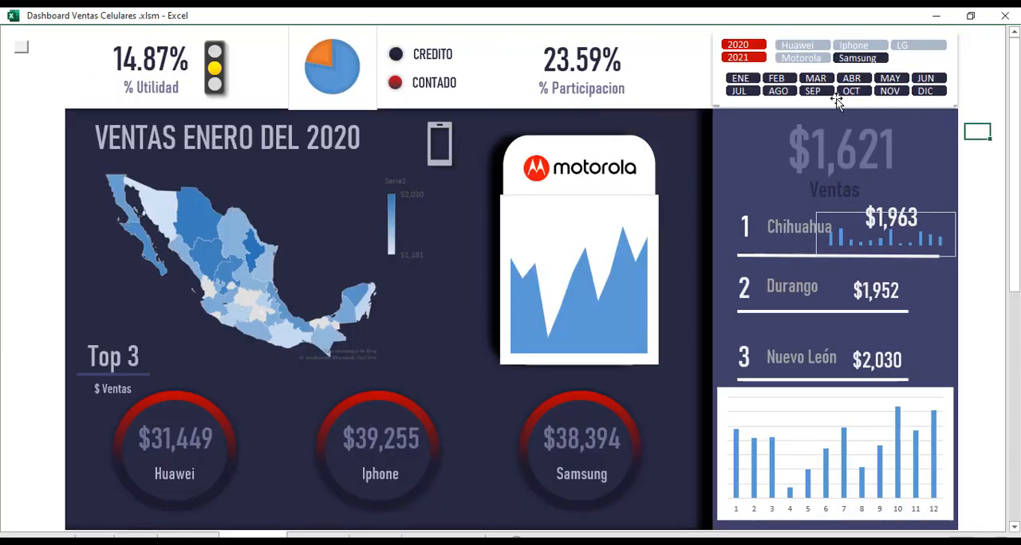
Filter the Samsung dashboard by year 2020 and check it for the months AGO, SEP, MAY, JUN, ENE and JUL.
{"action": "left_click", "coordinate": [737, 57]}
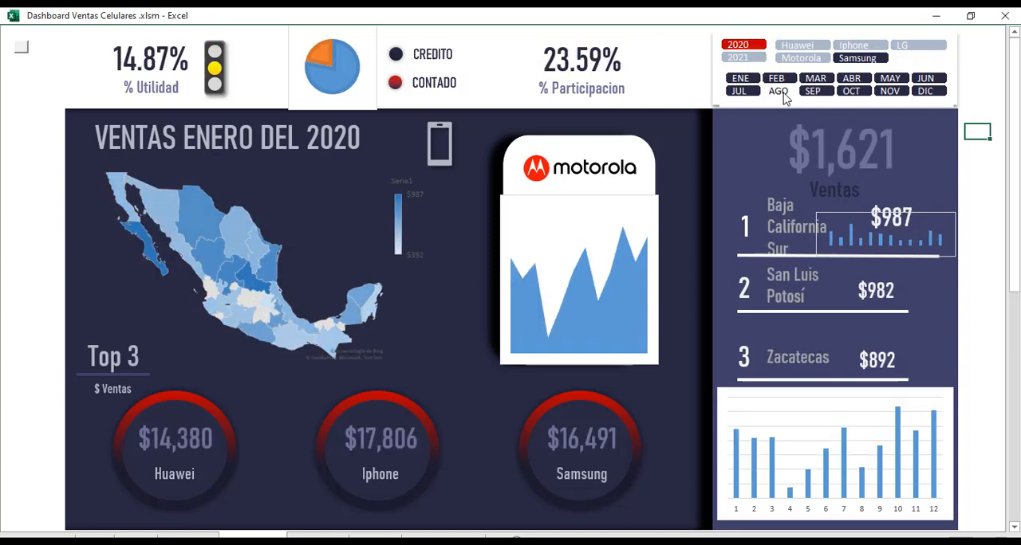
{"action": "left_click", "coordinate": [778, 91]}
{"action": "left_click", "coordinate": [812, 91]}
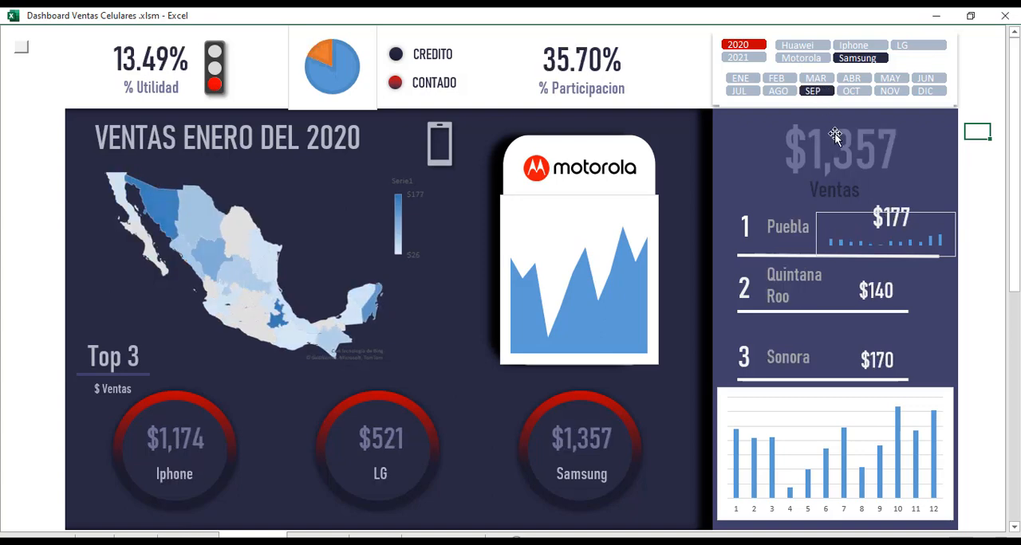
{"action": "left_click", "coordinate": [890, 79]}
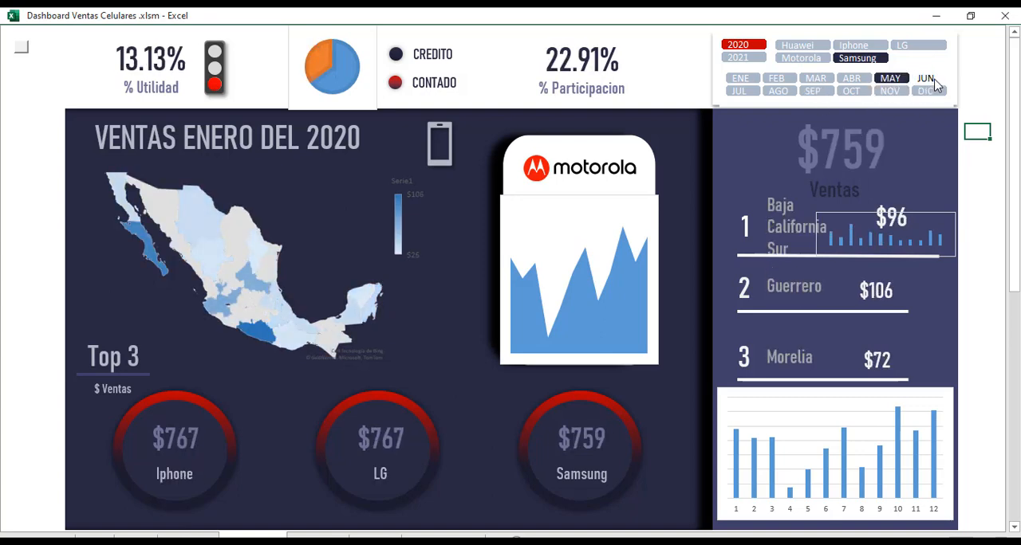
{"action": "left_click", "coordinate": [923, 79]}
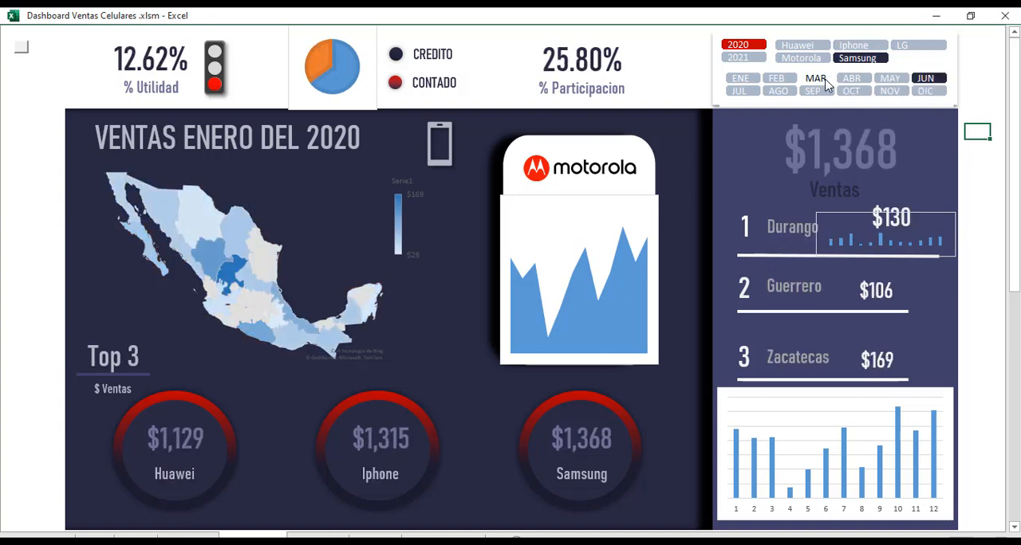
{"action": "left_click", "coordinate": [740, 80]}
{"action": "left_click", "coordinate": [740, 91]}
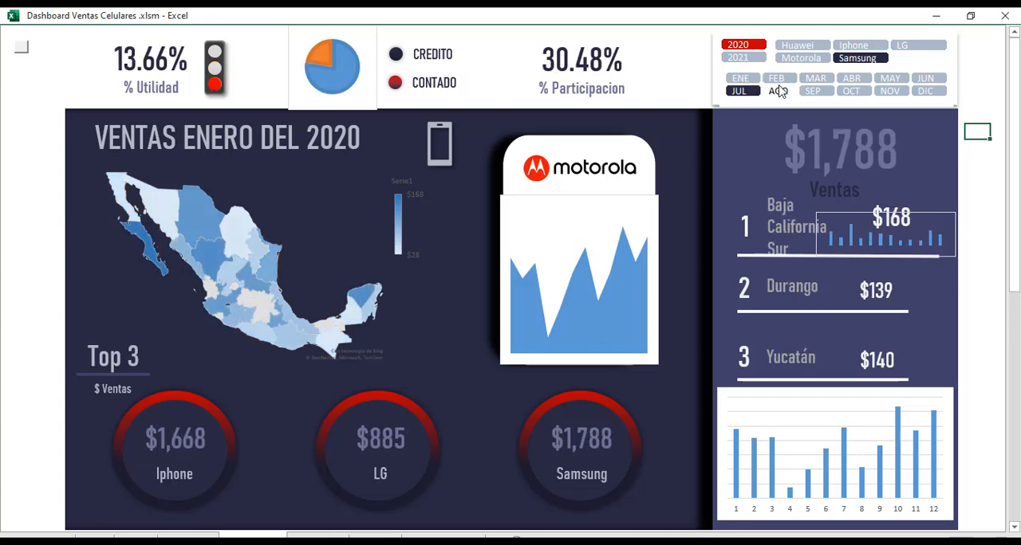
Check the 2020 Samsung figures, map and Top 3 for MAR, SEP, OCT and JUN, finishing on SEP.
{"action": "left_click", "coordinate": [812, 80]}
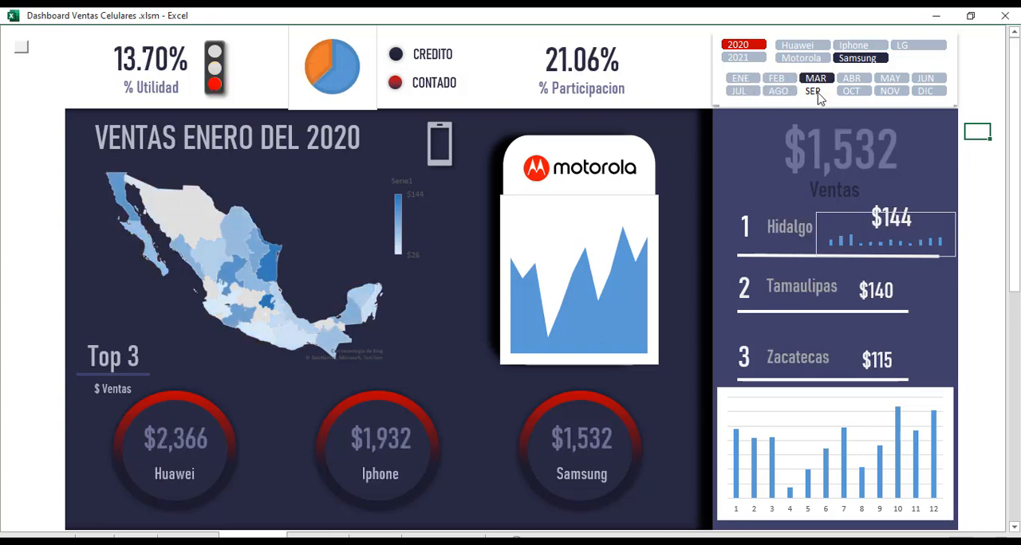
{"action": "left_click", "coordinate": [815, 92]}
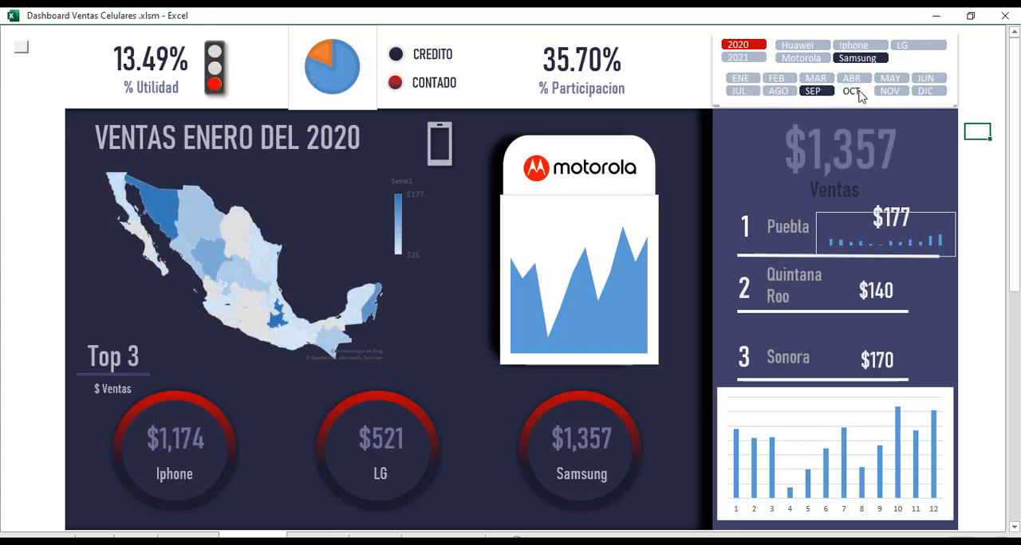
{"action": "left_click", "coordinate": [854, 92]}
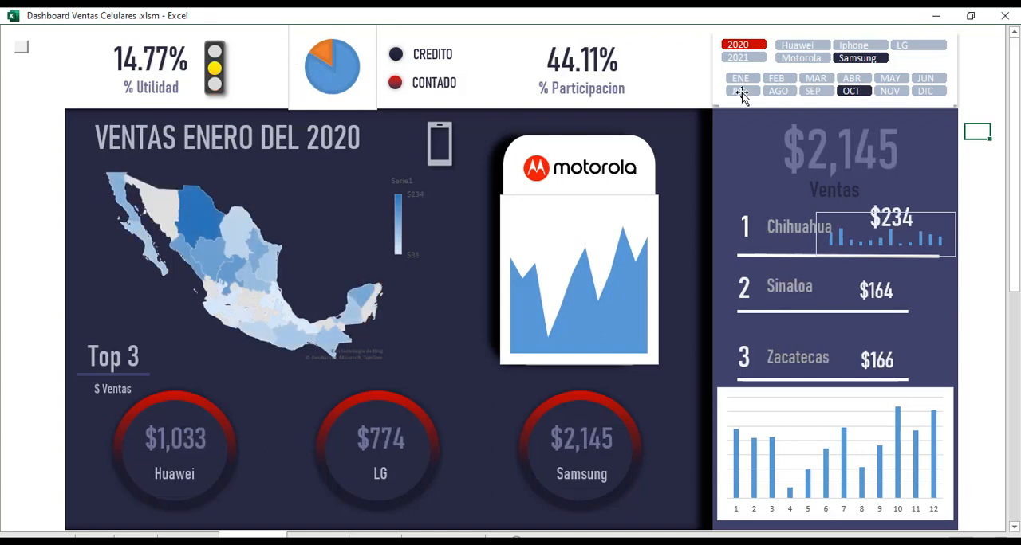
{"action": "left_click", "coordinate": [900, 83]}
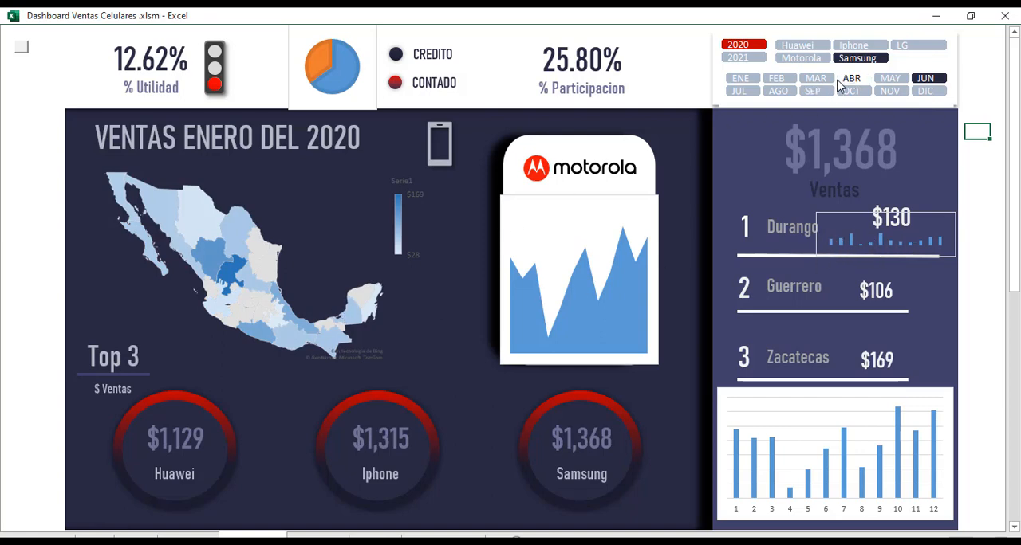
{"action": "left_click", "coordinate": [813, 91]}
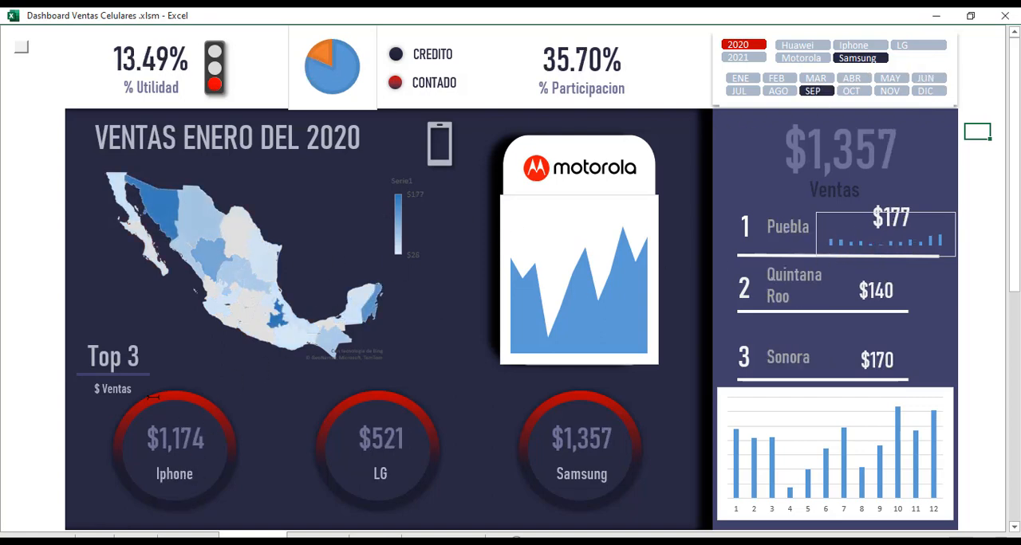
Filter by Motorola, set the year to 2021, and compare the charts for Iphone and LG.
{"action": "left_click", "coordinate": [800, 58]}
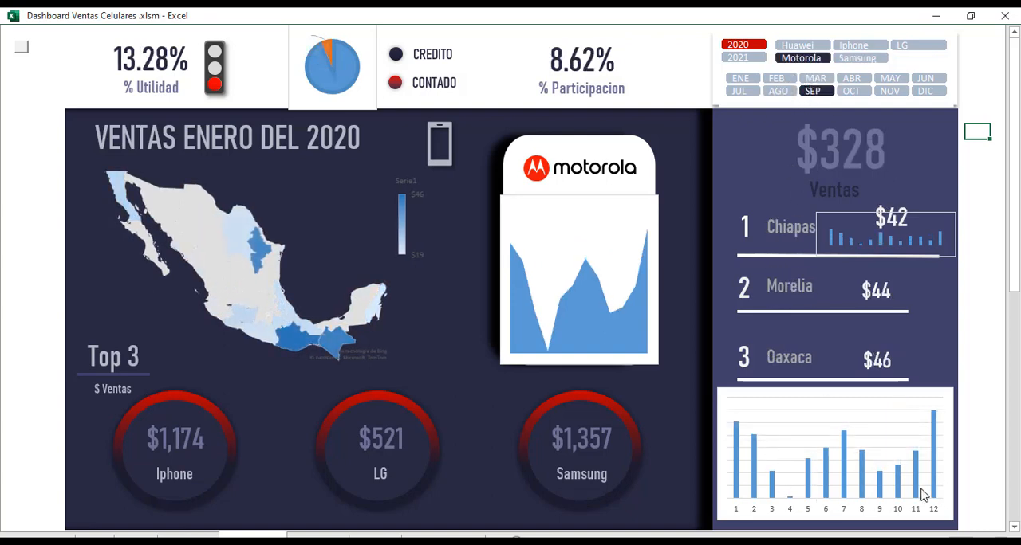
{"action": "left_click", "coordinate": [737, 57]}
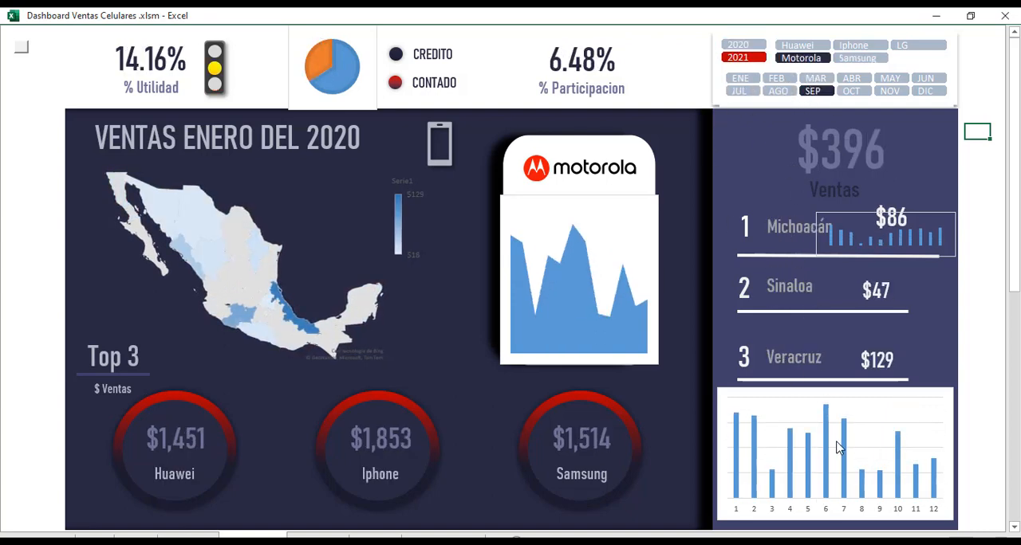
{"action": "left_click", "coordinate": [875, 46]}
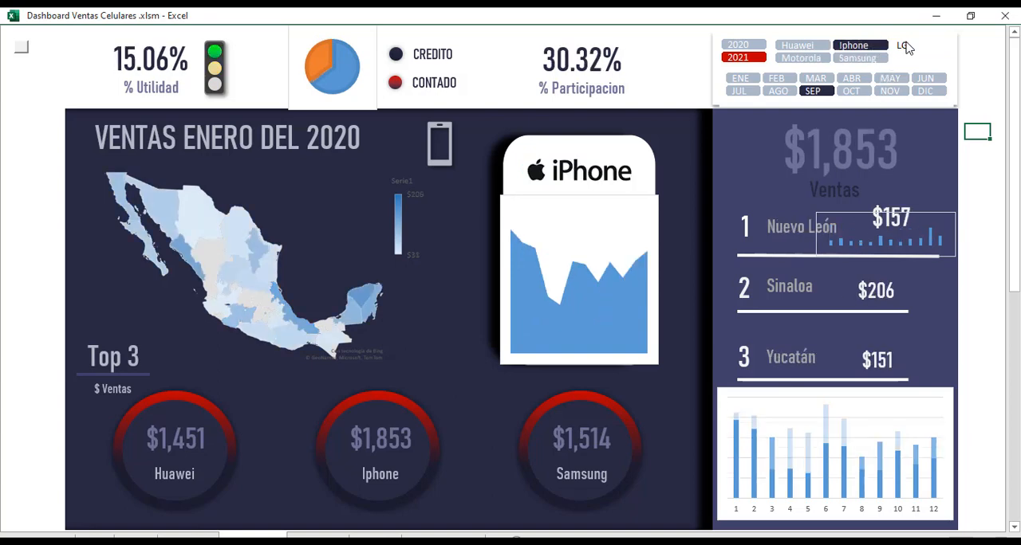
{"action": "left_click", "coordinate": [909, 46]}
Check the 2021 LG figures across several months in the Mes slicer, ending with JUL.
{"action": "left_click", "coordinate": [883, 78]}
{"action": "left_click", "coordinate": [858, 82]}
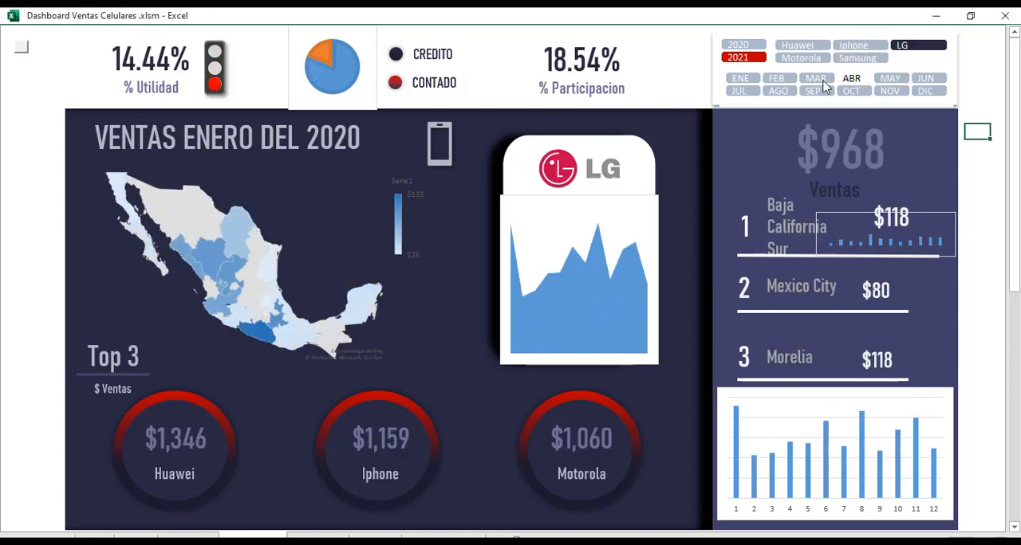
{"action": "left_click", "coordinate": [825, 84]}
{"action": "left_click", "coordinate": [814, 90]}
{"action": "left_click", "coordinate": [742, 94]}
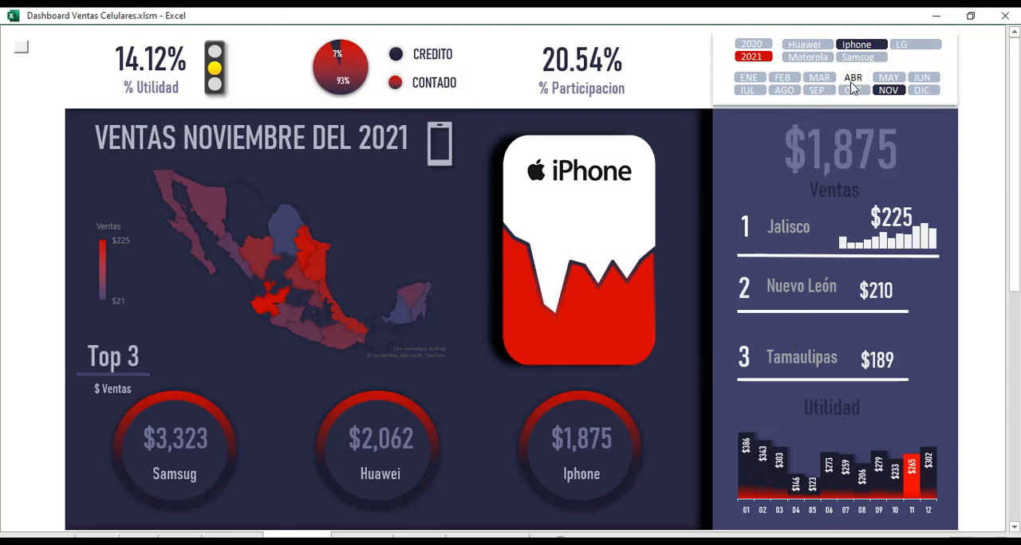
In the finished example dashboard, test the slicers with MAY, DIC and AGO, the Motorola and Huawei brands, and year 2020.
{"action": "left_click", "coordinate": [890, 78]}
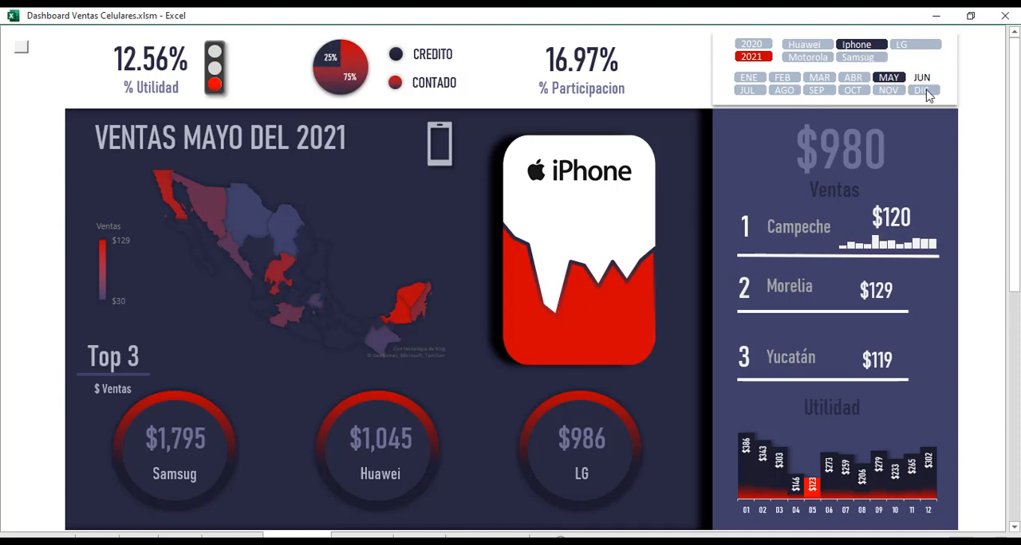
{"action": "left_click", "coordinate": [922, 90]}
{"action": "left_click", "coordinate": [785, 91]}
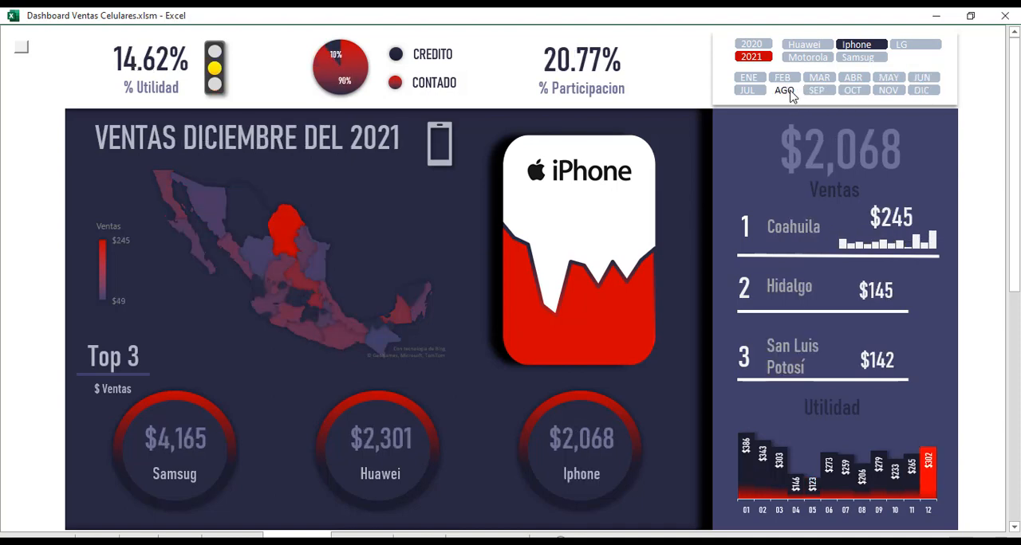
{"action": "left_click", "coordinate": [808, 59]}
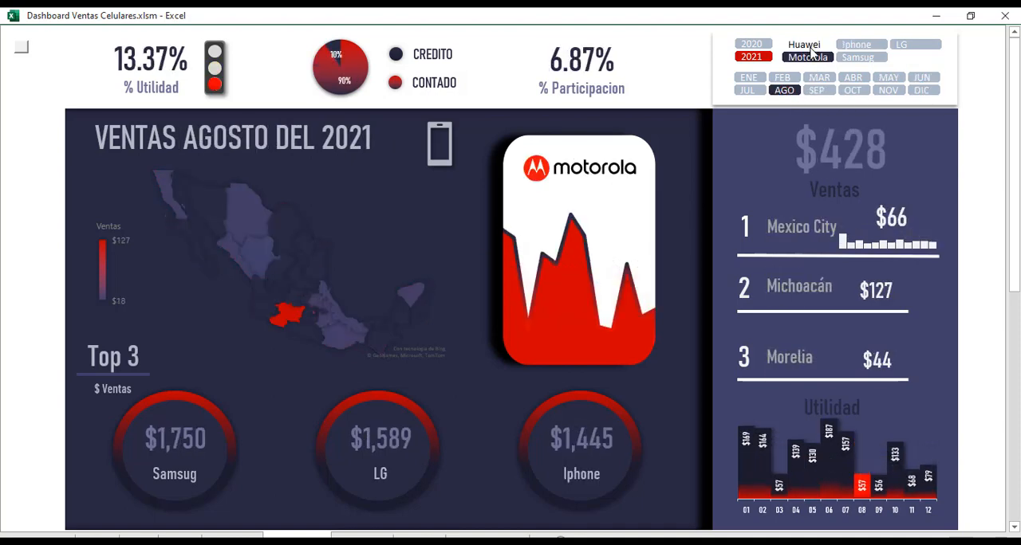
{"action": "left_click", "coordinate": [803, 45]}
{"action": "left_click", "coordinate": [756, 48]}
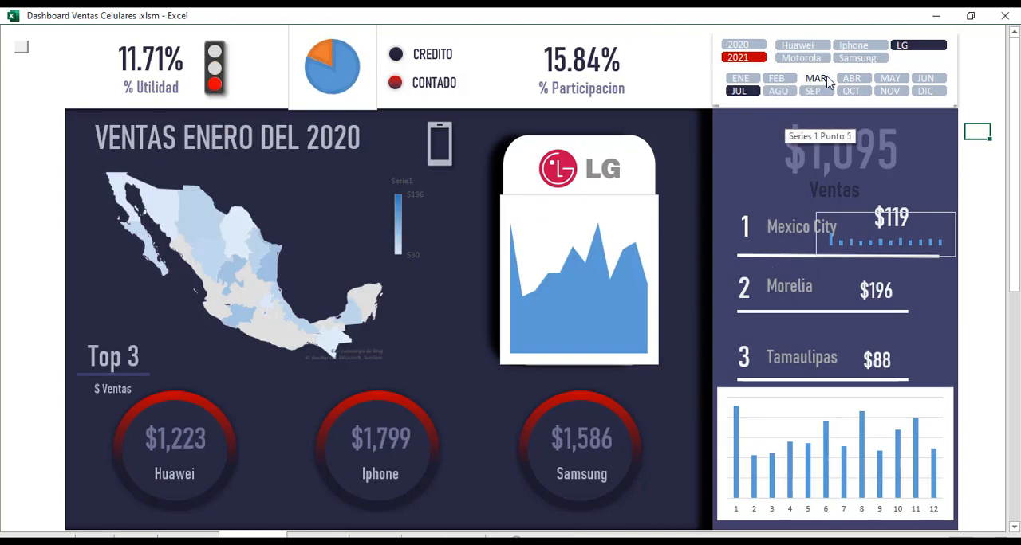
Back in the working dashboard, test the months OCT, NOV and JUN, then filter by Samsung and Huawei.
{"action": "left_click", "coordinate": [851, 91]}
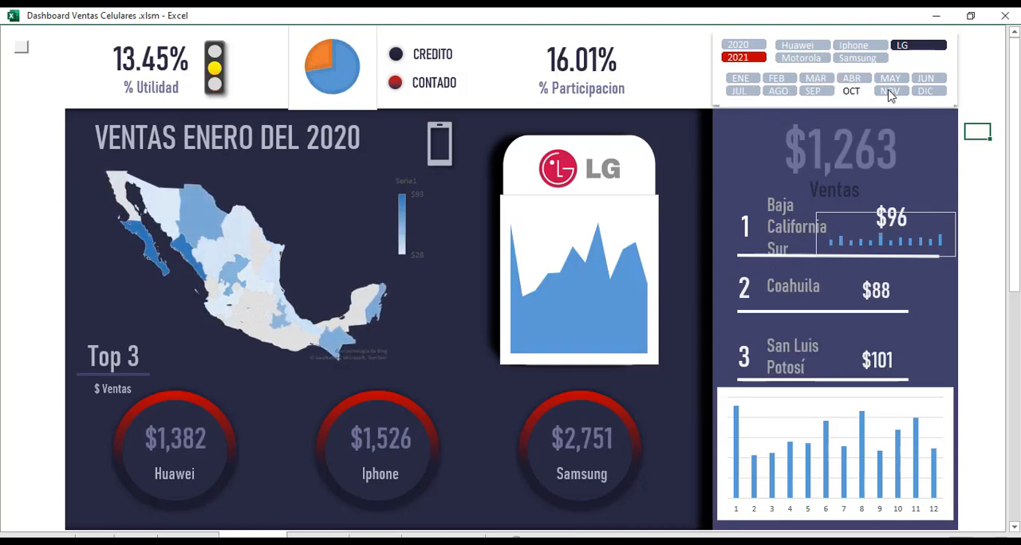
{"action": "left_click", "coordinate": [888, 91]}
{"action": "left_click", "coordinate": [925, 80]}
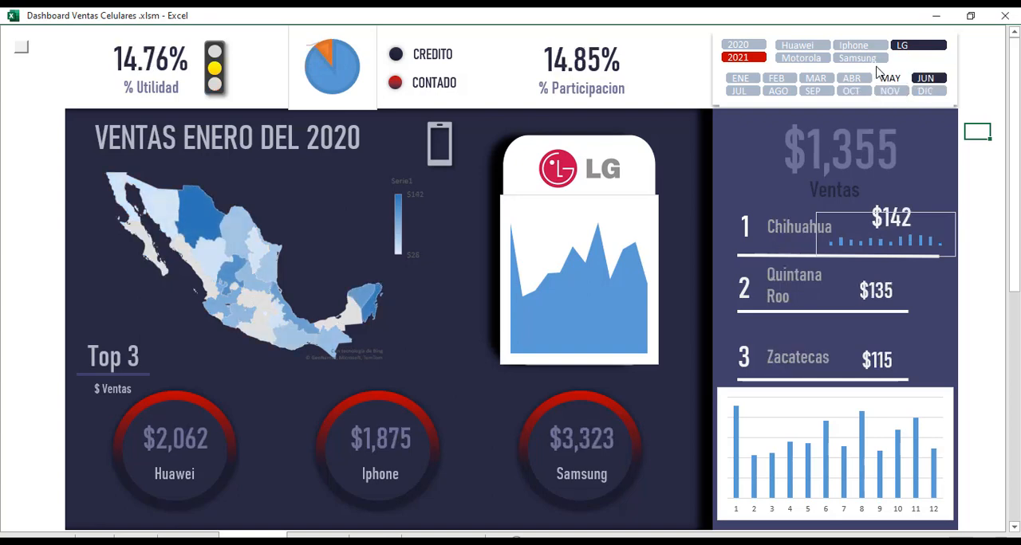
{"action": "left_click", "coordinate": [857, 57]}
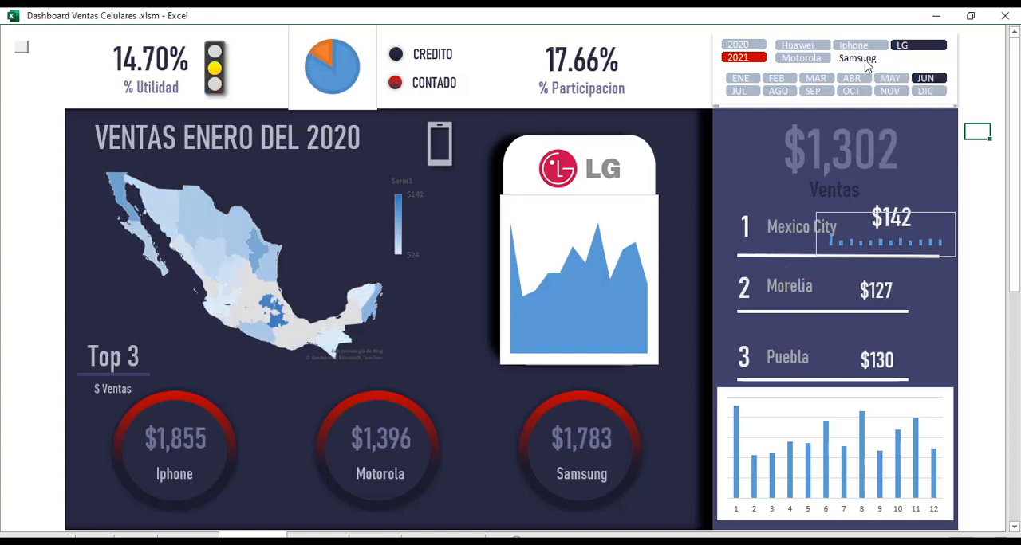
{"action": "left_click", "coordinate": [798, 46]}
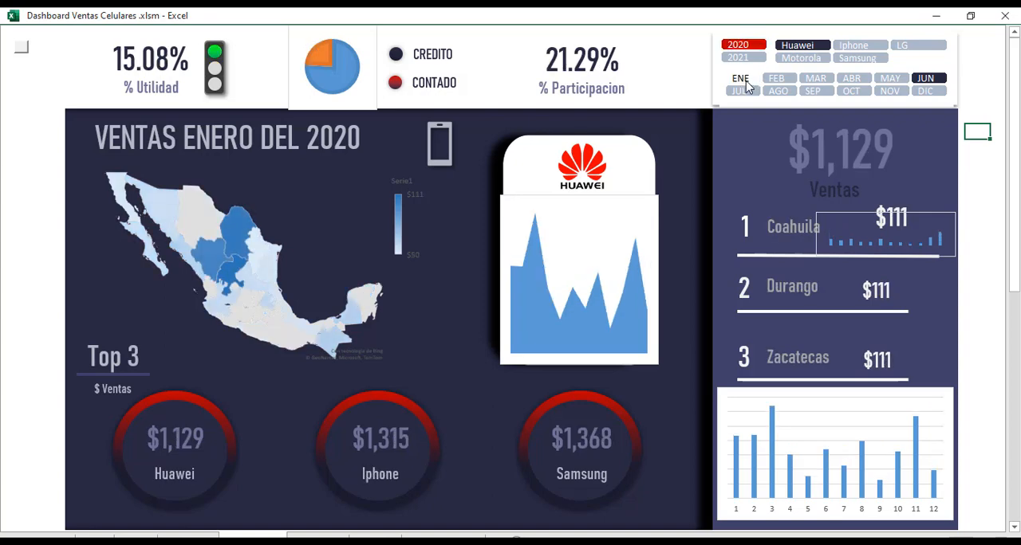
Check the 2020 Huawei figures for AGO and MAR, and inspect the Iphone, Samsung and Huawei Top 3 rings.
{"action": "left_click", "coordinate": [782, 95]}
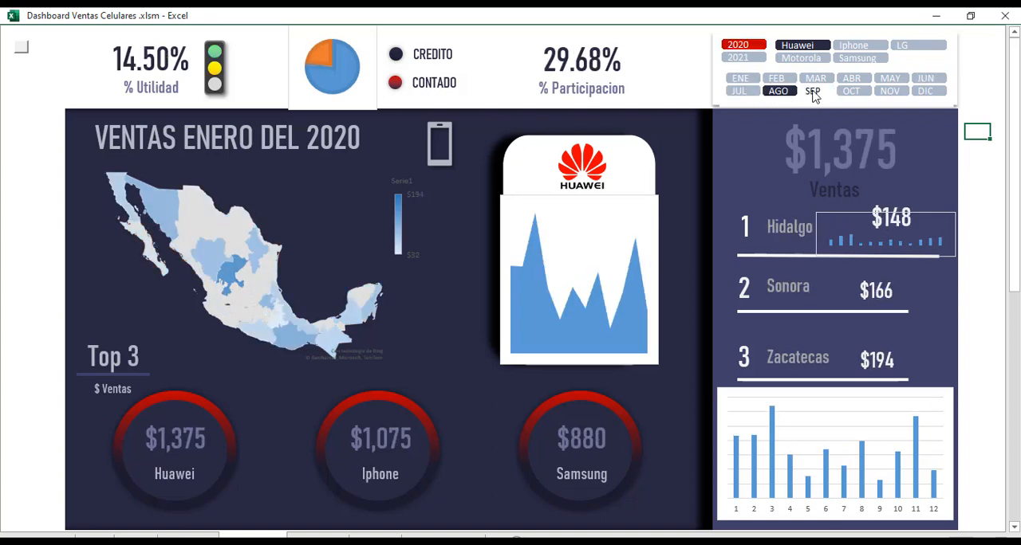
{"action": "left_click", "coordinate": [814, 80]}
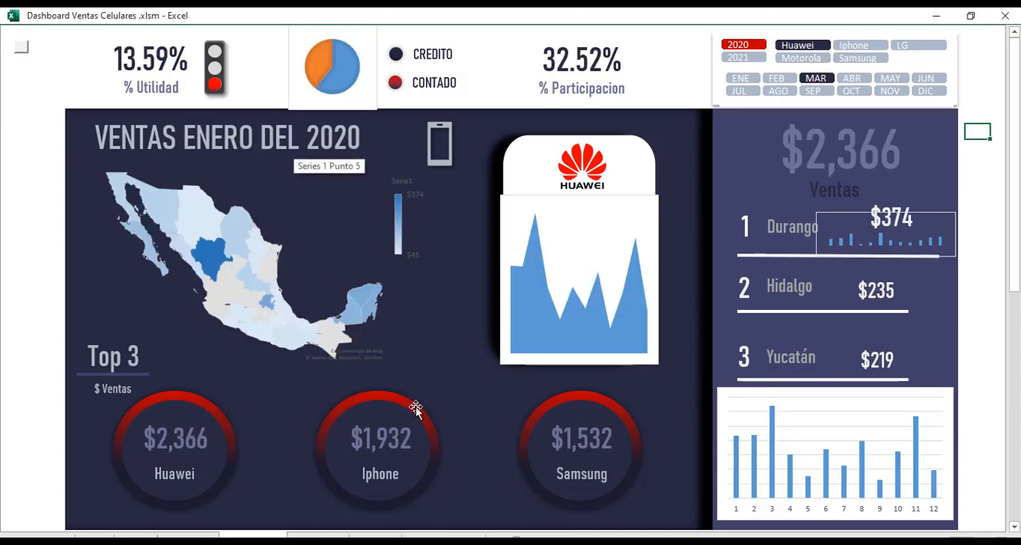
{"action": "left_click", "coordinate": [415, 407]}
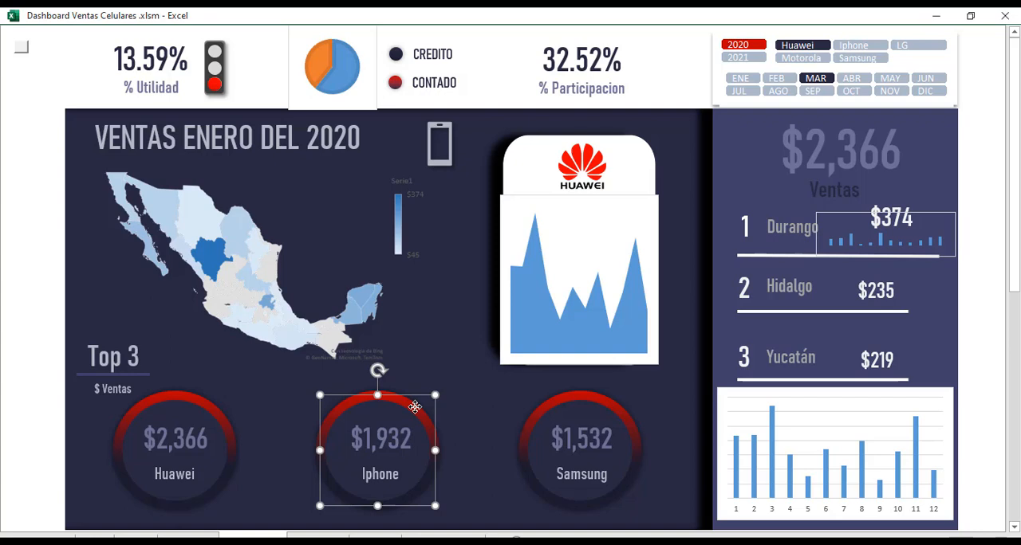
{"action": "left_click", "coordinate": [556, 400]}
{"action": "left_click", "coordinate": [391, 405]}
{"action": "left_click", "coordinate": [181, 399]}
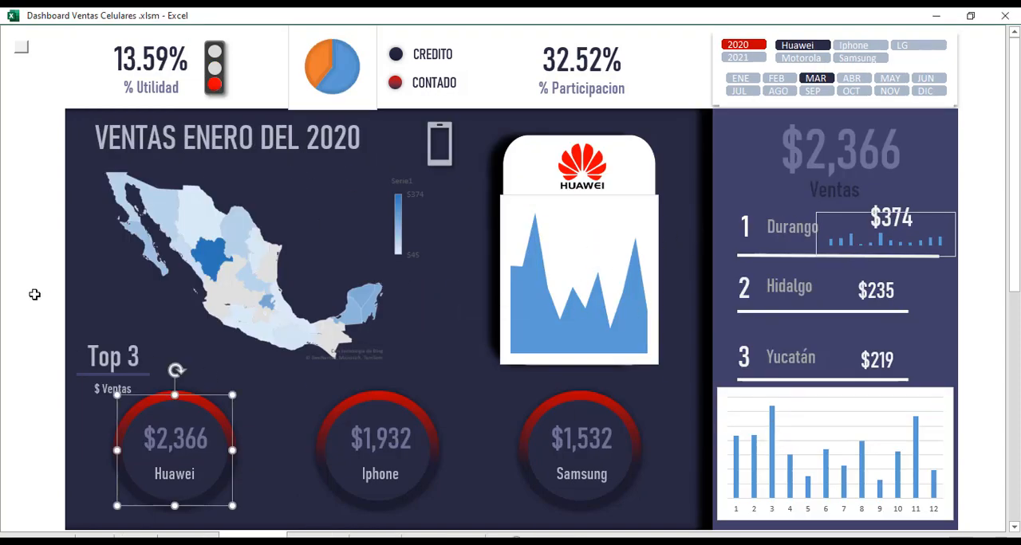
{"action": "left_click", "coordinate": [35, 236]}
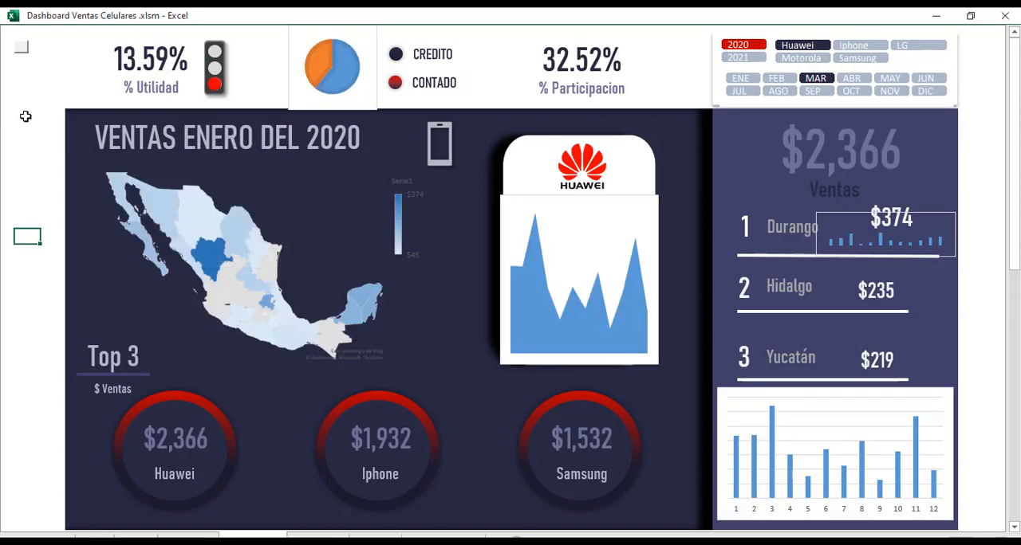
Remove the fill and the outline from the CREDITO/CONTADO pie chart's chart area.
{"action": "left_click", "coordinate": [377, 96]}
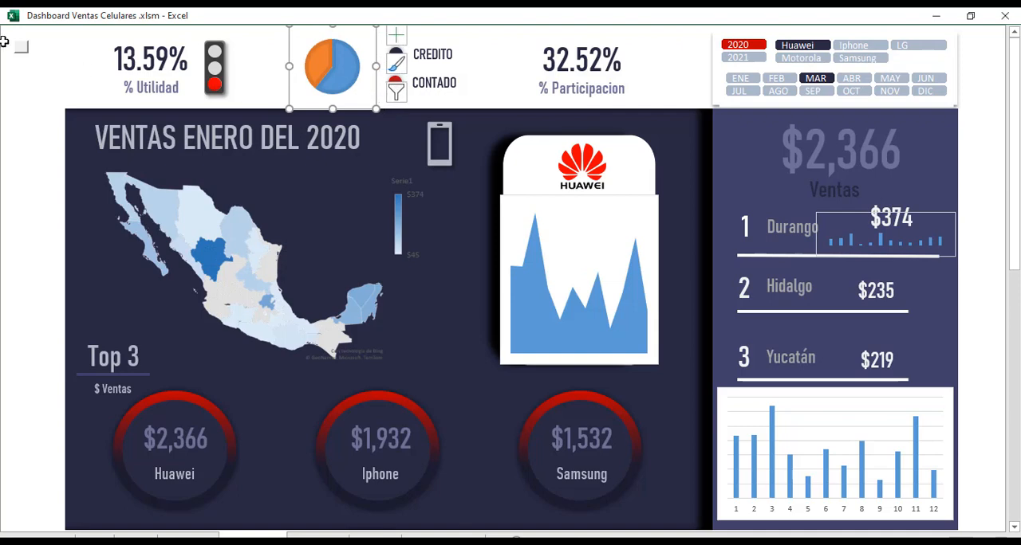
{"action": "key", "text": "ctrl+shift+F1"}
{"action": "key", "text": "Escape"}
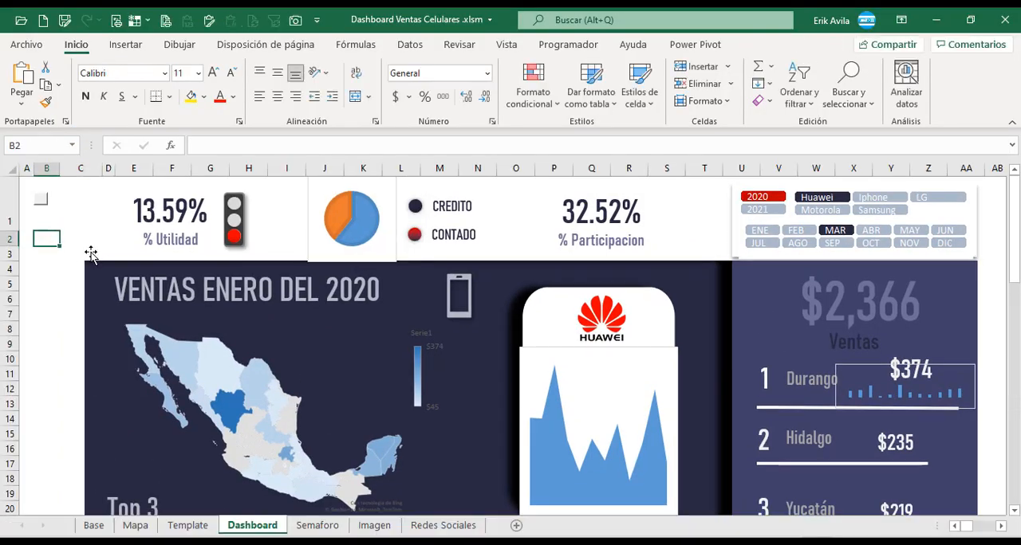
{"action": "left_click", "coordinate": [392, 225]}
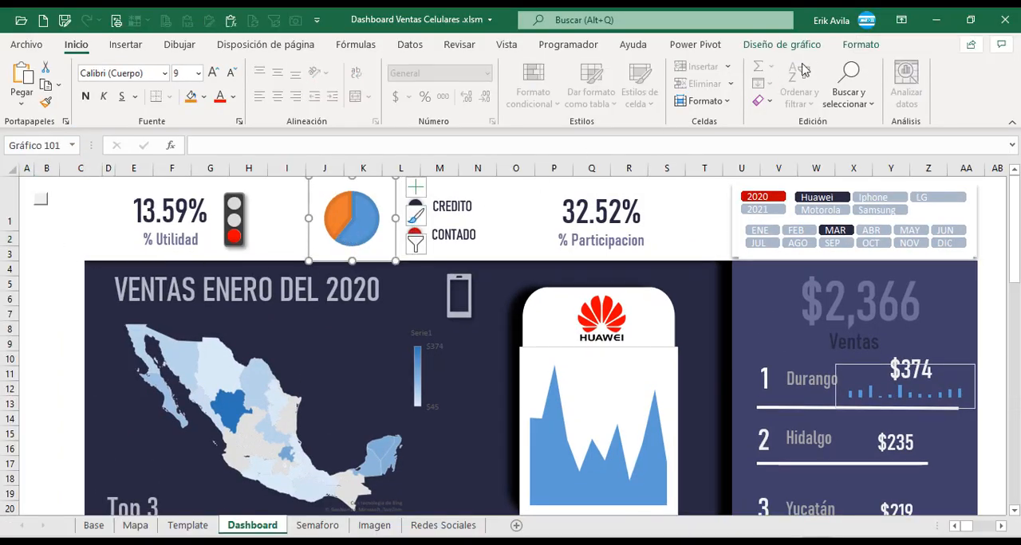
{"action": "left_click", "coordinate": [861, 44]}
{"action": "left_click", "coordinate": [533, 66]}
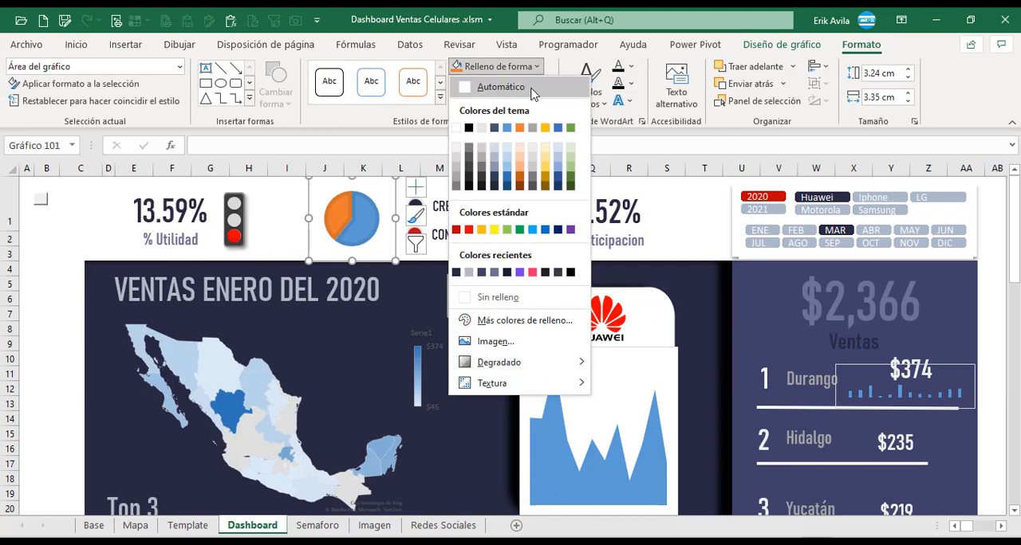
{"action": "left_click", "coordinate": [498, 297]}
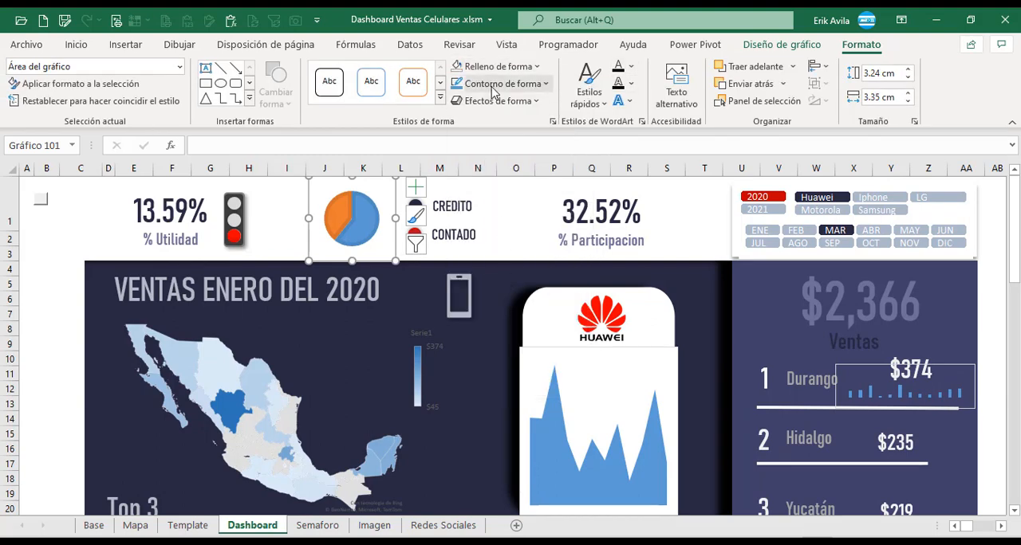
{"action": "left_click", "coordinate": [502, 83]}
{"action": "left_click", "coordinate": [486, 316]}
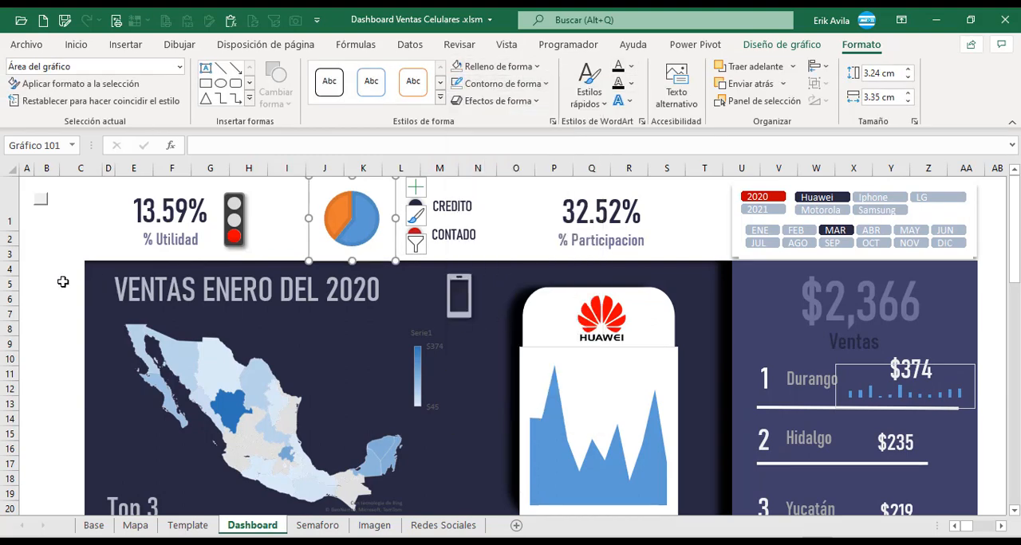
{"action": "left_click", "coordinate": [46, 270]}
Open the formatting options from the CREDITO/CONTADO pie chart's series.
{"action": "left_click", "coordinate": [368, 230]}
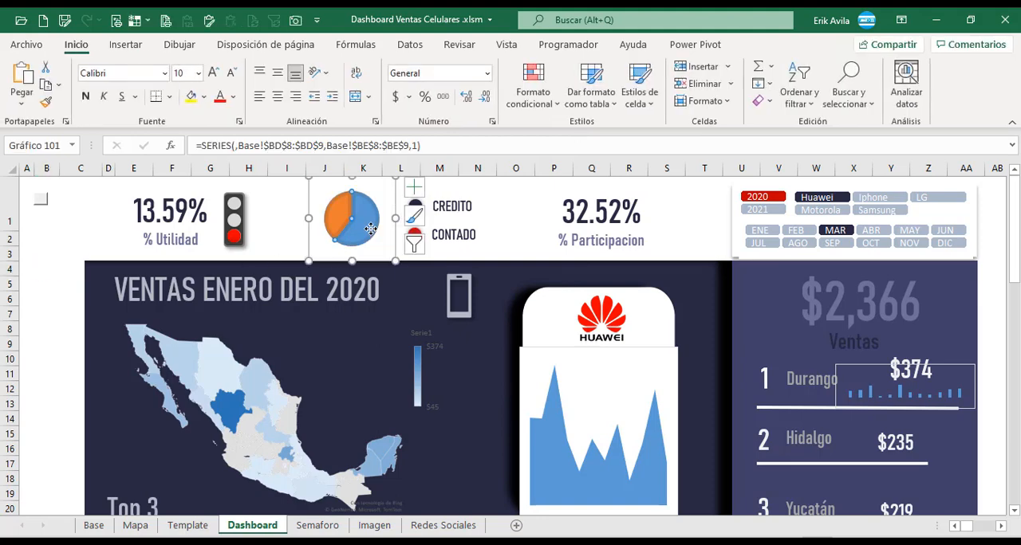
{"action": "left_click", "coordinate": [43, 249]}
{"action": "double_click", "coordinate": [363, 231]}
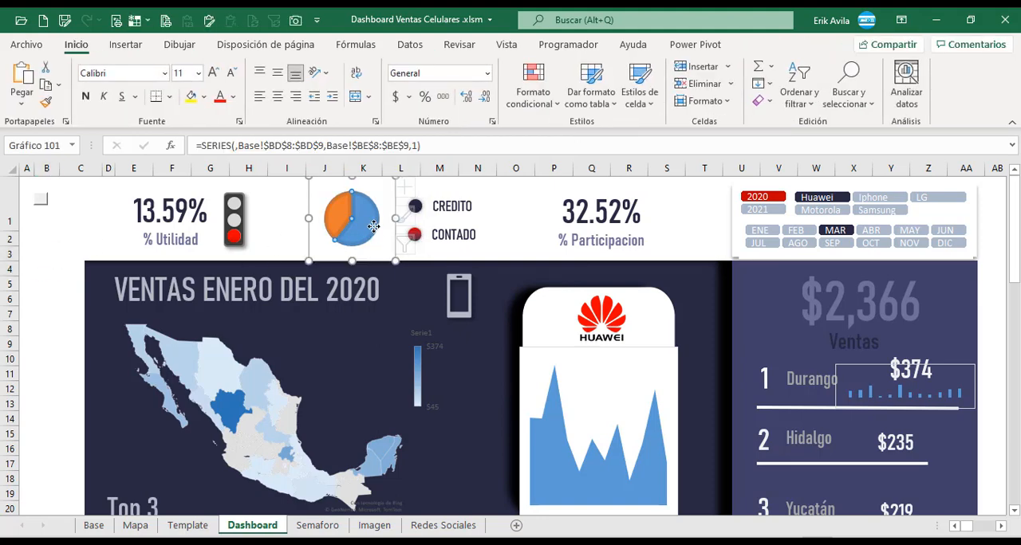
{"action": "left_click", "coordinate": [73, 257]}
Move the #C00000 and #1B1B2D colour swatches from below the dashboard to just beneath the pie chart.
{"action": "scroll", "coordinate": [69, 271], "scroll_direction": "down", "scroll_amount": 7}
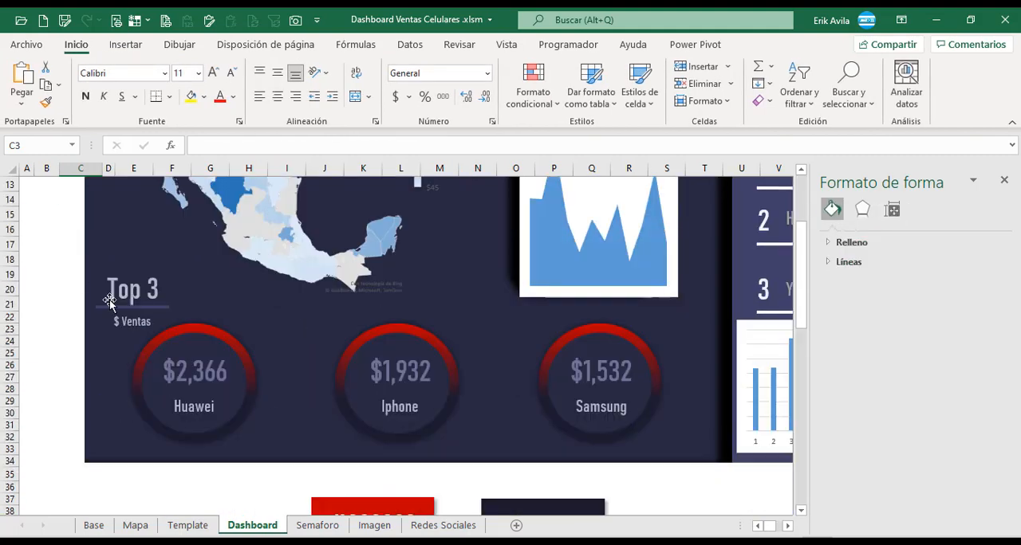
{"action": "left_click", "coordinate": [421, 370]}
{"action": "left_click", "coordinate": [527, 372], "text": "shift"}
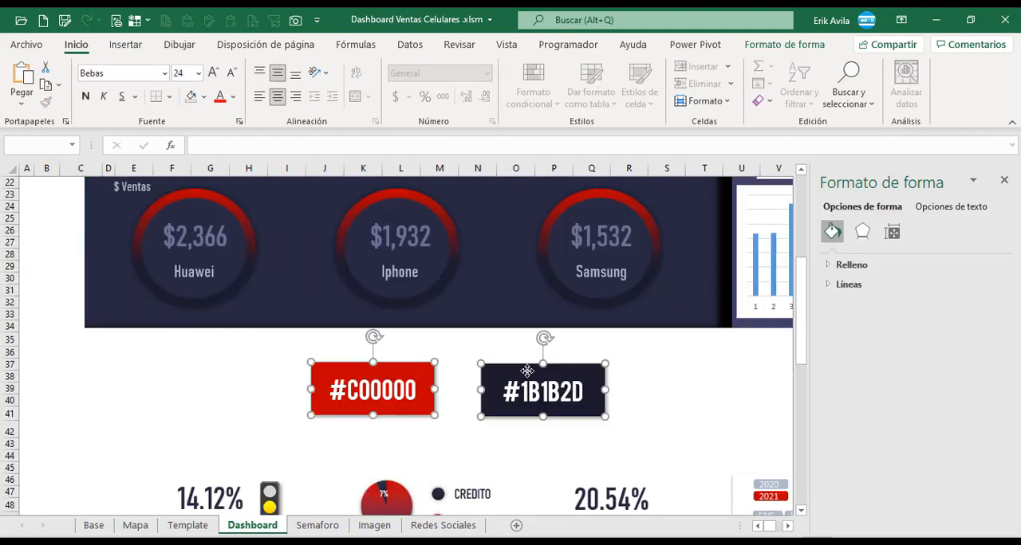
{"action": "key", "text": "Delete"}
{"action": "scroll", "coordinate": [171, 308], "scroll_direction": "up", "scroll_amount": 7}
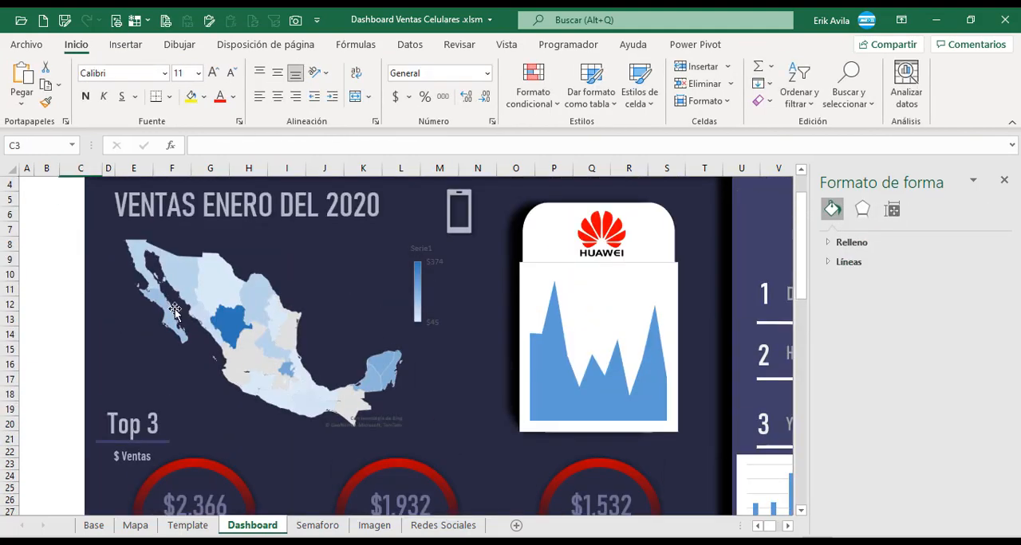
{"action": "left_click", "coordinate": [47, 297]}
{"action": "key", "text": "ctrl+v"}
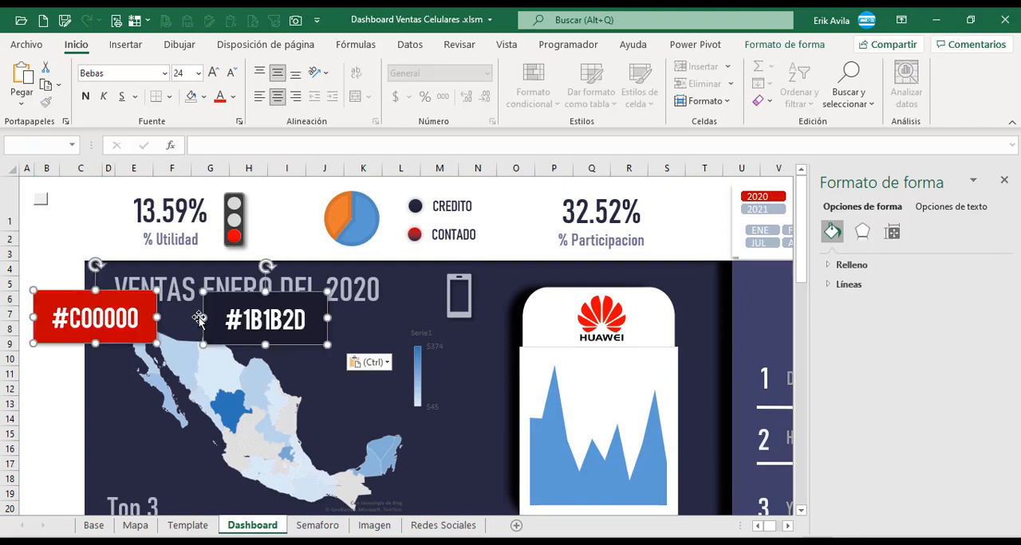
{"action": "left_click_drag", "start_coordinate": [286, 304], "coordinate": [566, 285]}
{"action": "left_click", "coordinate": [46, 237]}
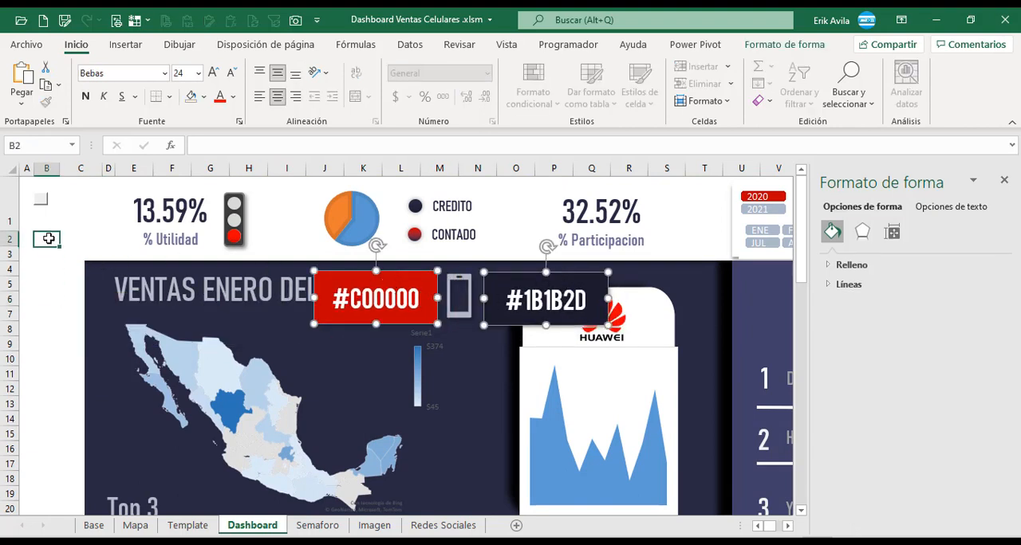
Give the pie chart's blue Contado slice a gradient fill.
{"action": "left_click", "coordinate": [367, 222]}
{"action": "left_click", "coordinate": [351, 227]}
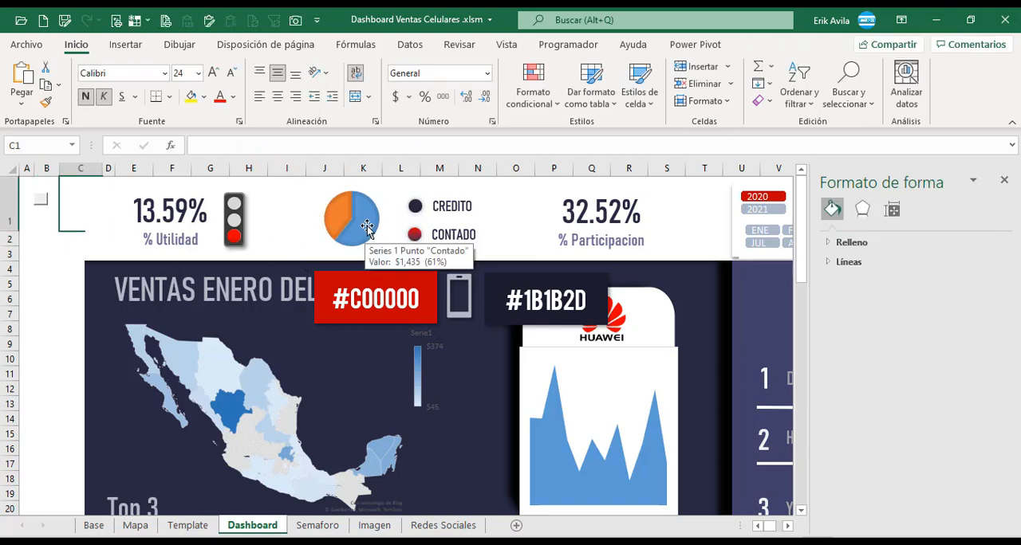
{"action": "left_click", "coordinate": [368, 227]}
{"action": "left_click", "coordinate": [367, 226]}
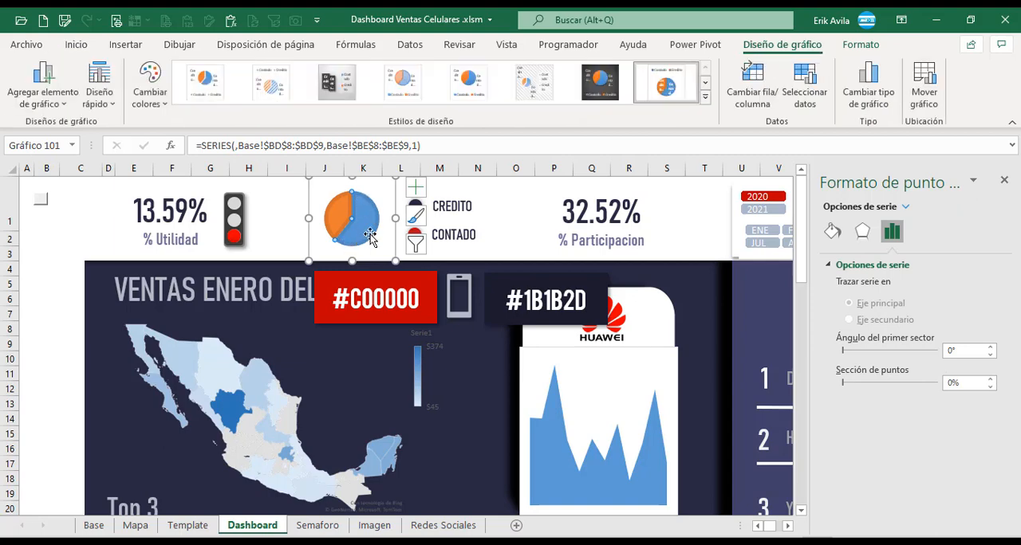
{"action": "left_click", "coordinate": [832, 231]}
{"action": "left_click", "coordinate": [831, 266]}
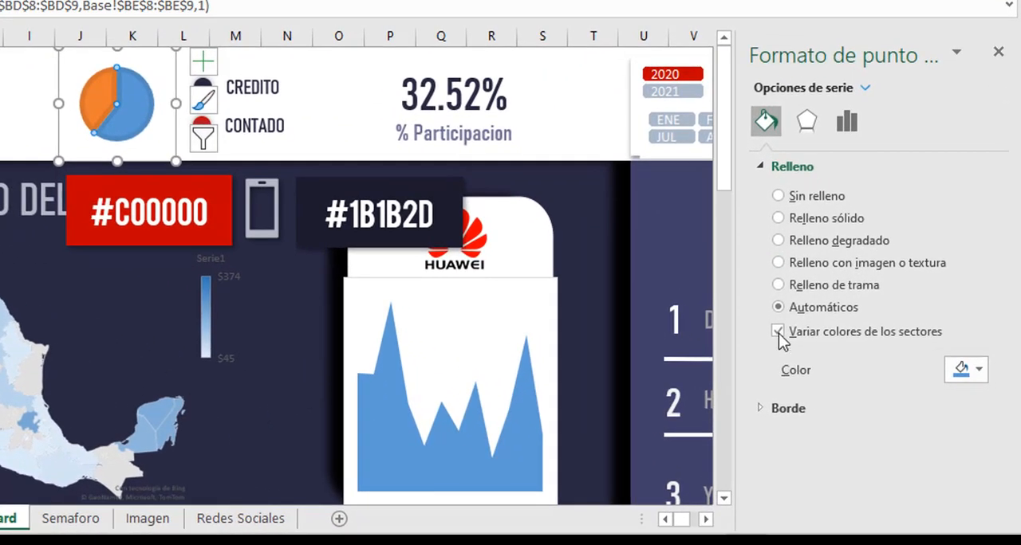
{"action": "left_click", "coordinate": [764, 409]}
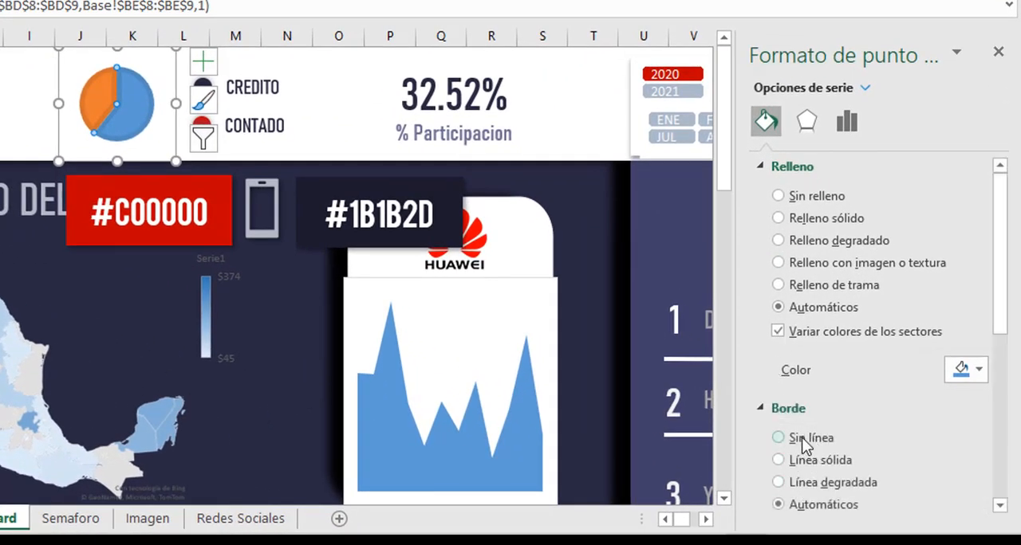
{"action": "left_click", "coordinate": [793, 243]}
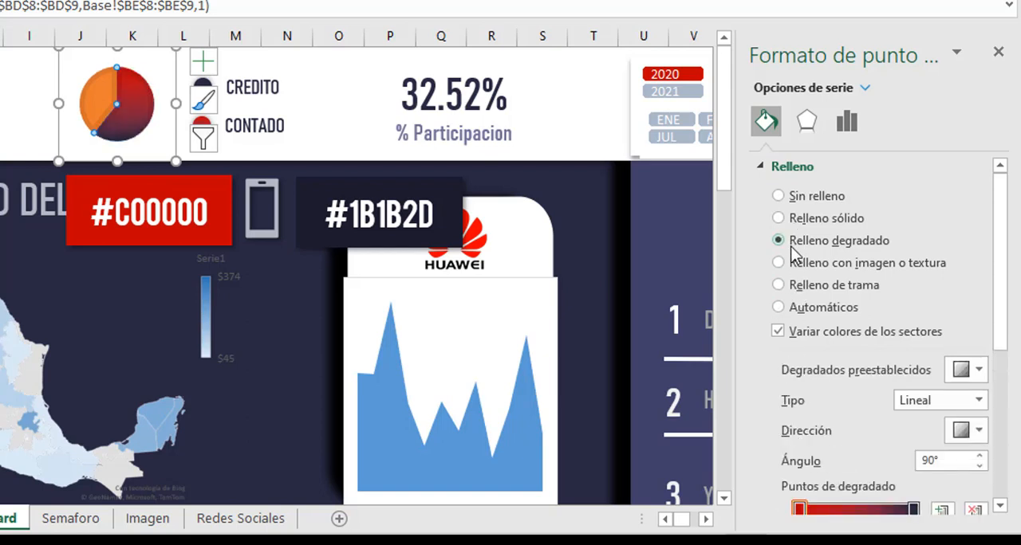
Check the Contado slice's first and last gradient stop colours against the #C00000 and #1B1B2D swatches.
{"action": "left_click_drag", "start_coordinate": [1002, 228], "coordinate": [1008, 305]}
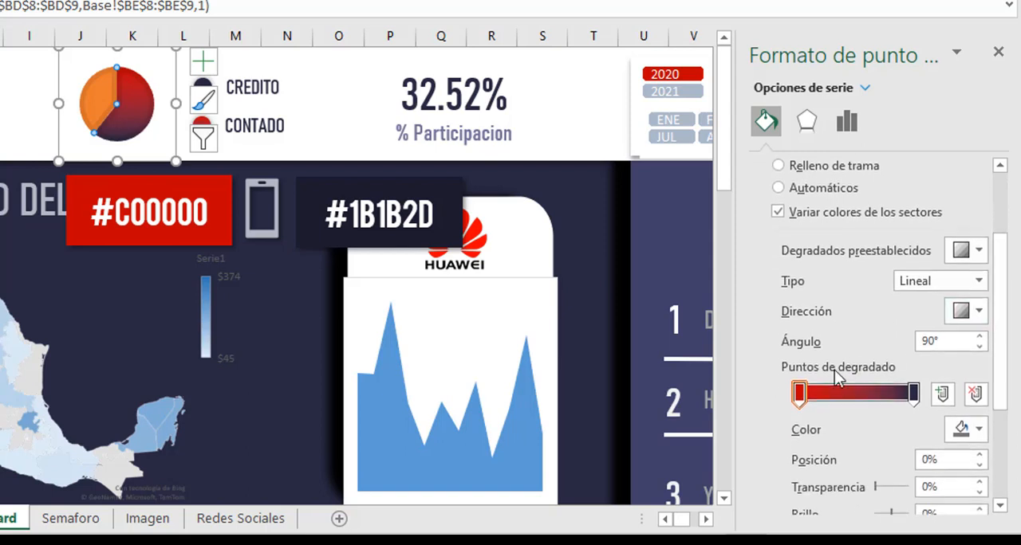
{"action": "left_click", "coordinate": [801, 397]}
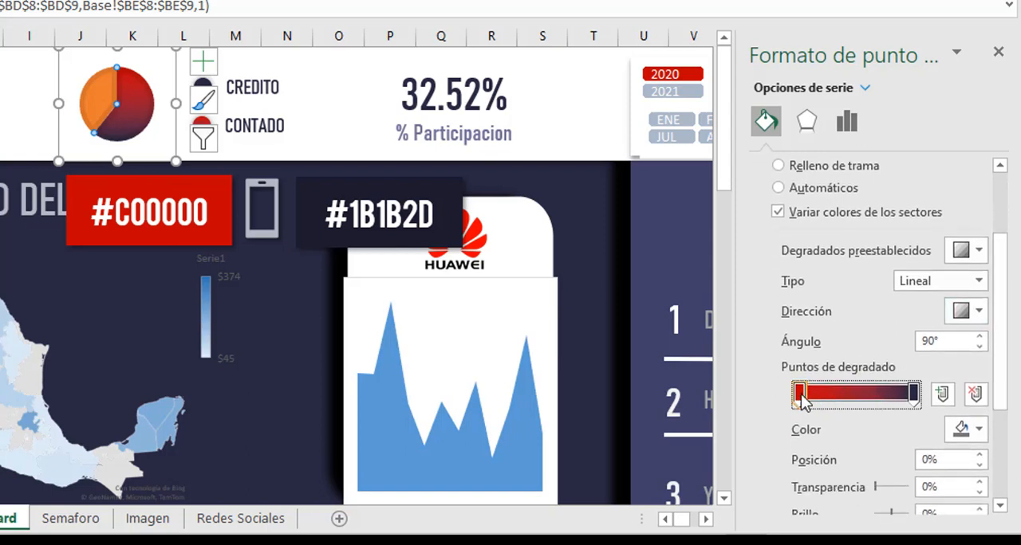
{"action": "left_click", "coordinate": [966, 429]}
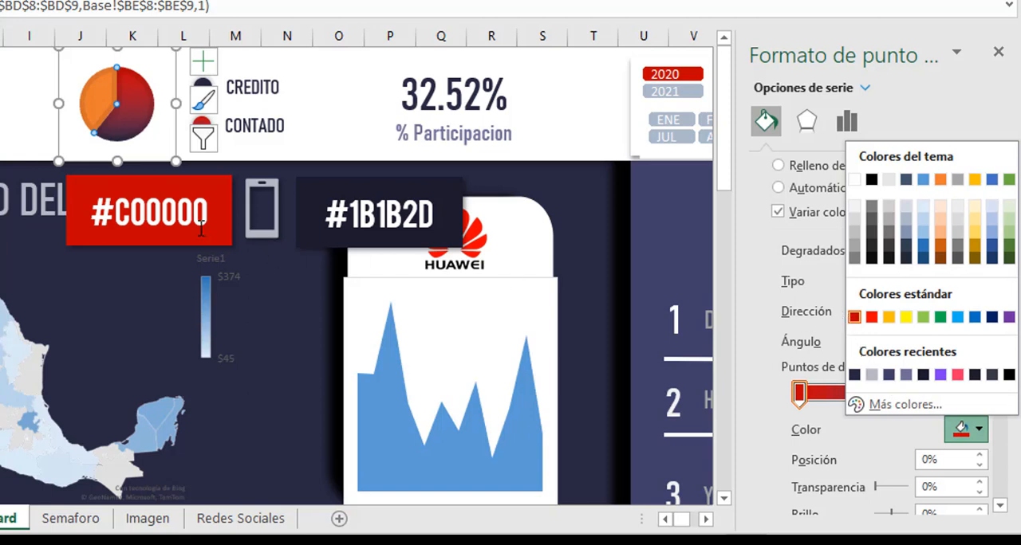
{"action": "key", "text": "Escape"}
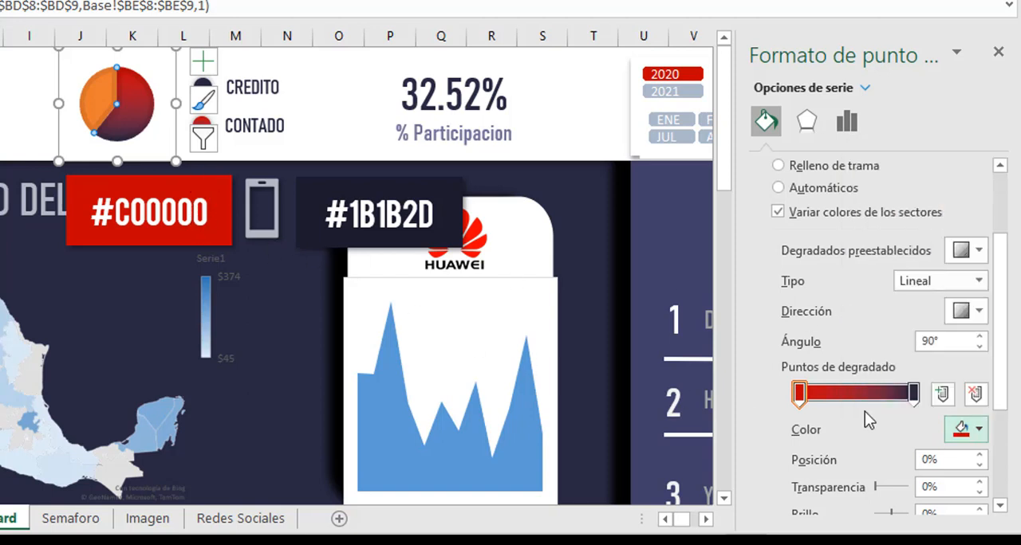
{"action": "left_click", "coordinate": [914, 394]}
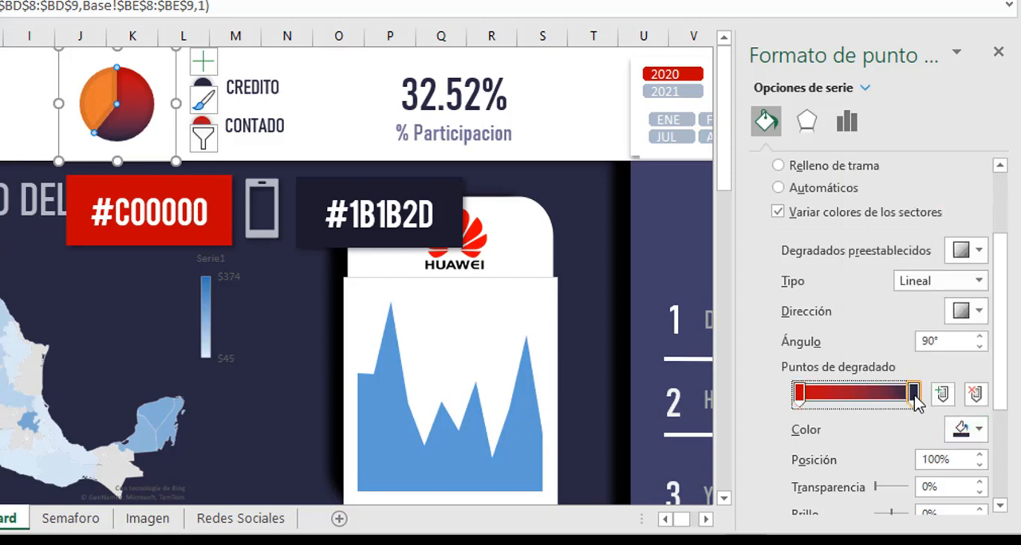
{"action": "left_click", "coordinate": [980, 430]}
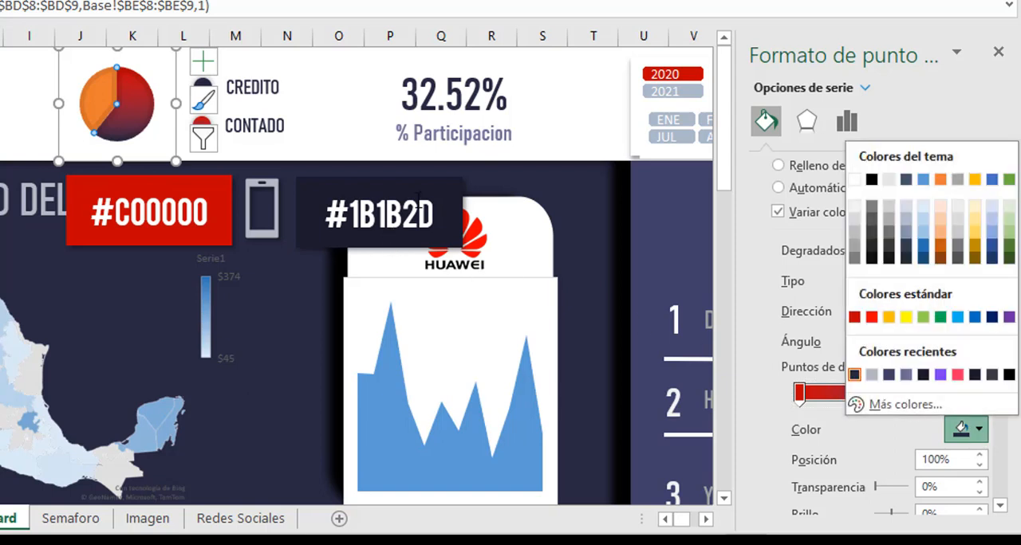
{"action": "key", "text": "Escape"}
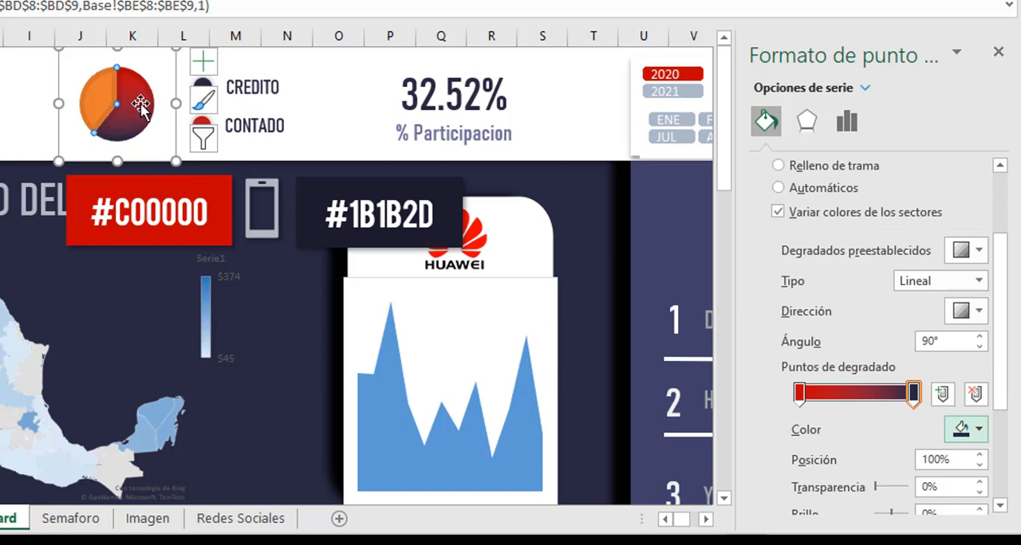
Set the Contado slice's linear gradient direction to the diagonal from lower right to upper left.
{"action": "mouse_move", "coordinate": [143, 114]}
{"action": "left_click", "coordinate": [966, 311]}
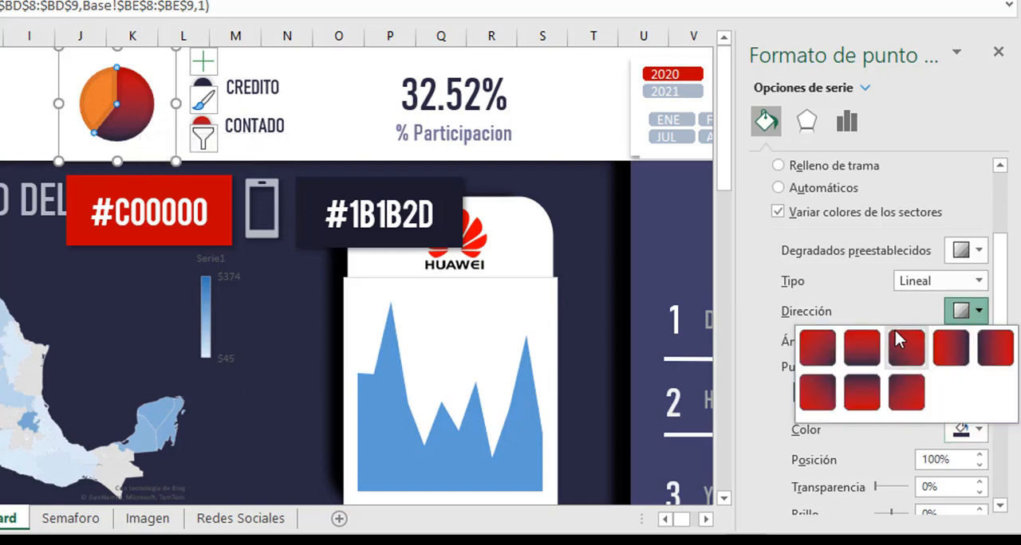
{"action": "left_click", "coordinate": [817, 348]}
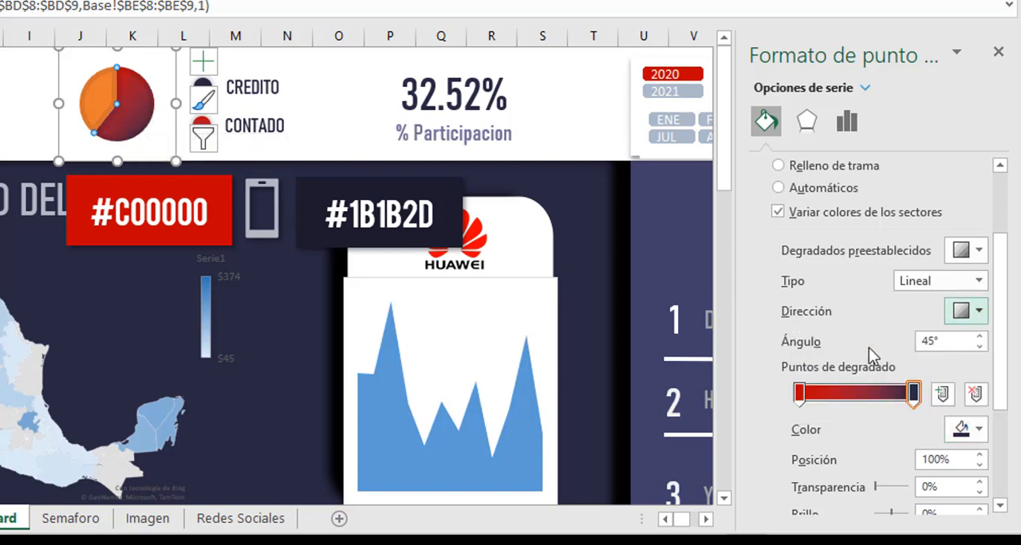
{"action": "left_click", "coordinate": [979, 312]}
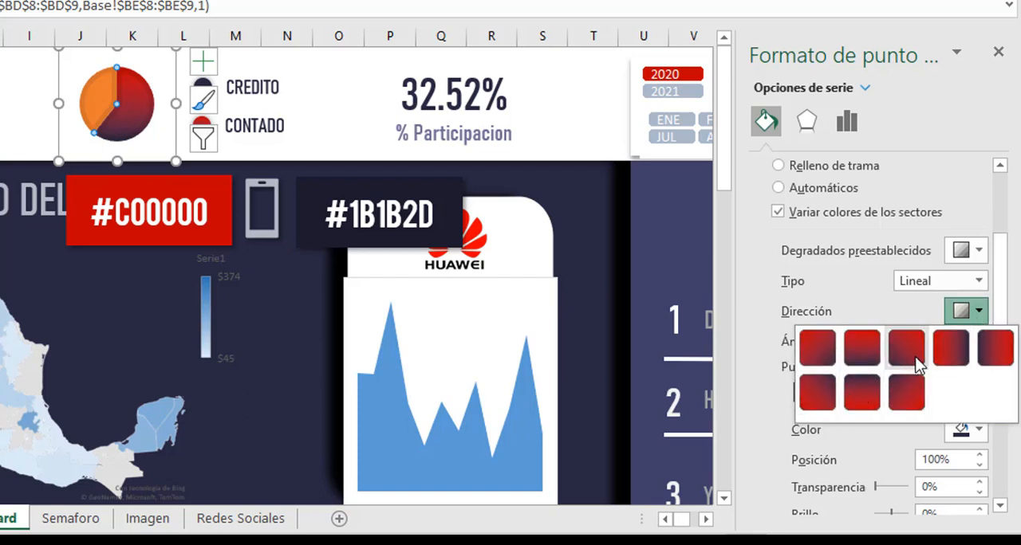
{"action": "left_click", "coordinate": [909, 392]}
{"action": "left_click", "coordinate": [104, 92]}
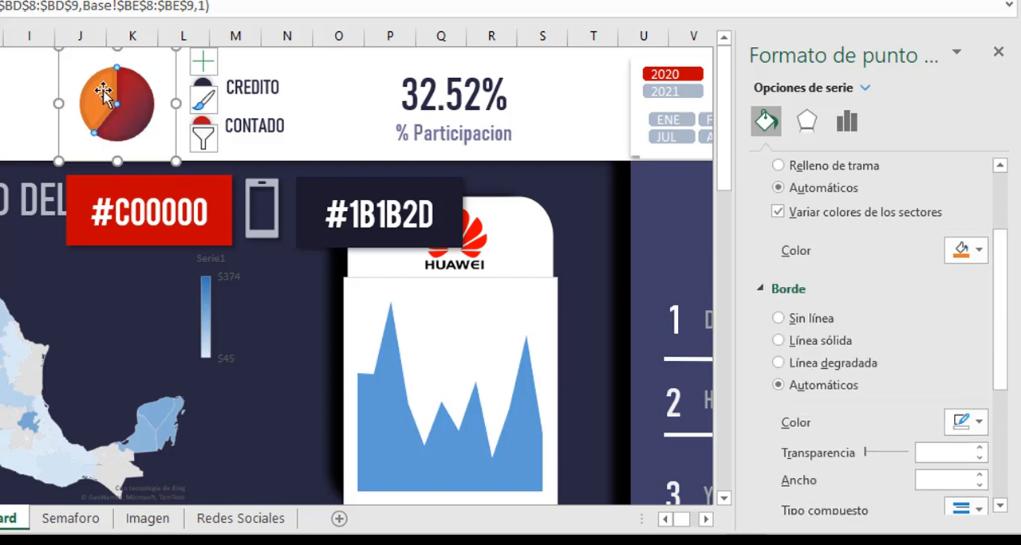
{"action": "left_click", "coordinate": [22, 98]}
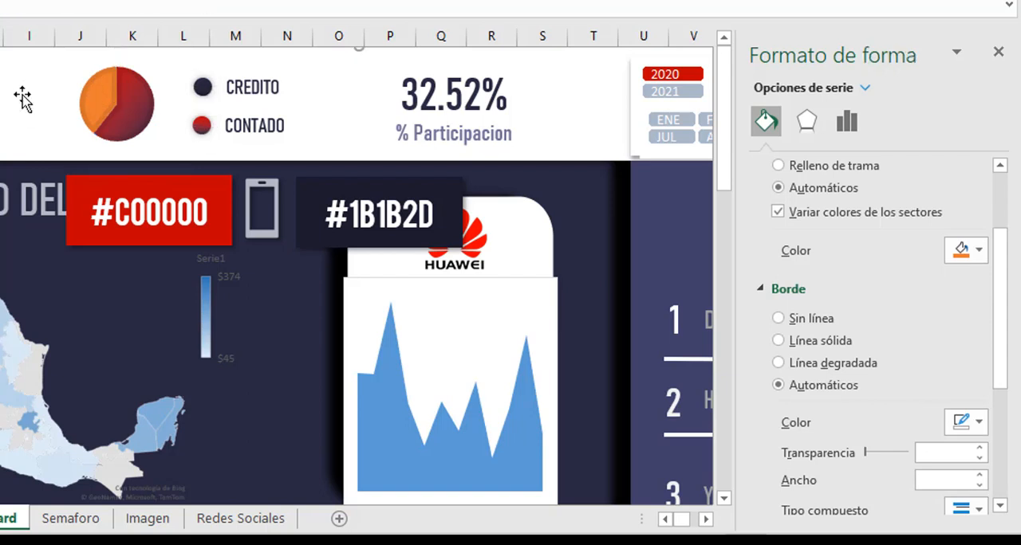
Give the pie chart's orange Crédito slice a solid fill in the recently used dark blue.
{"action": "left_click", "coordinate": [94, 100]}
{"action": "left_click", "coordinate": [106, 83]}
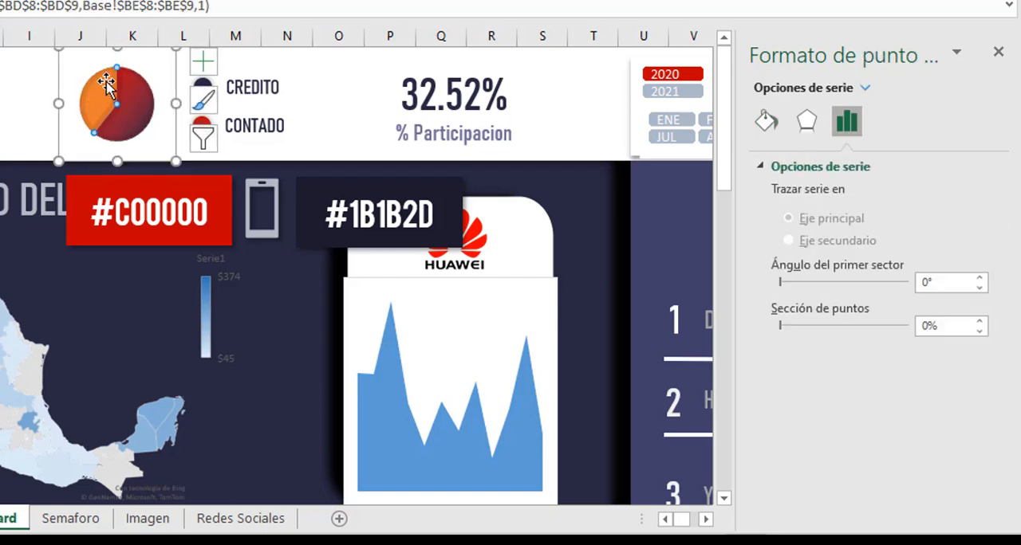
{"action": "left_click", "coordinate": [767, 121]}
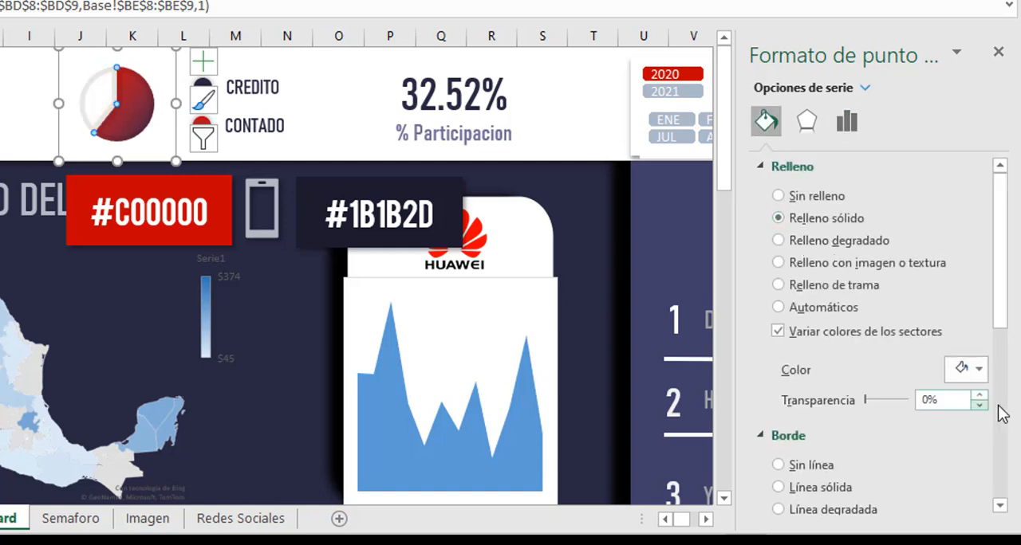
{"action": "left_click", "coordinate": [978, 369]}
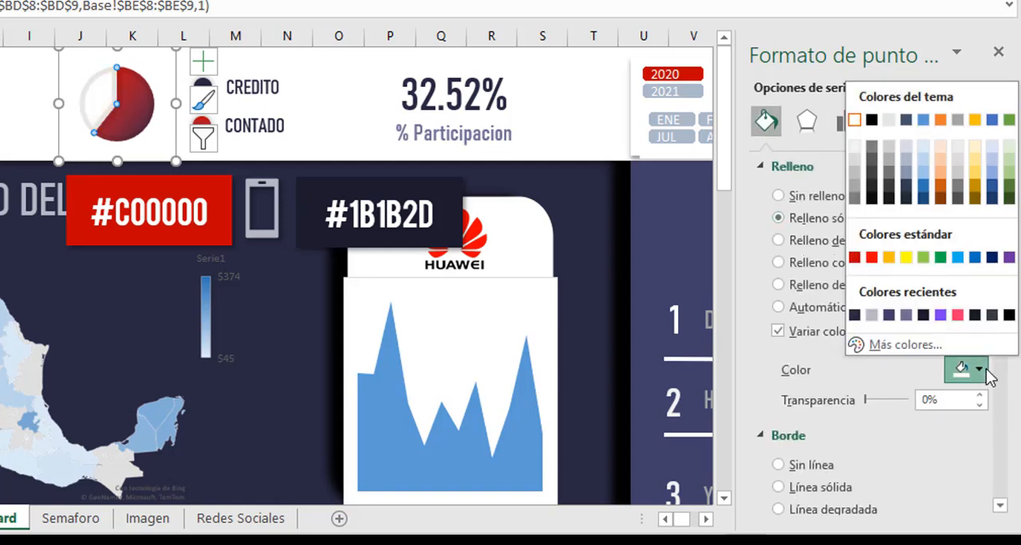
{"action": "left_click", "coordinate": [853, 315]}
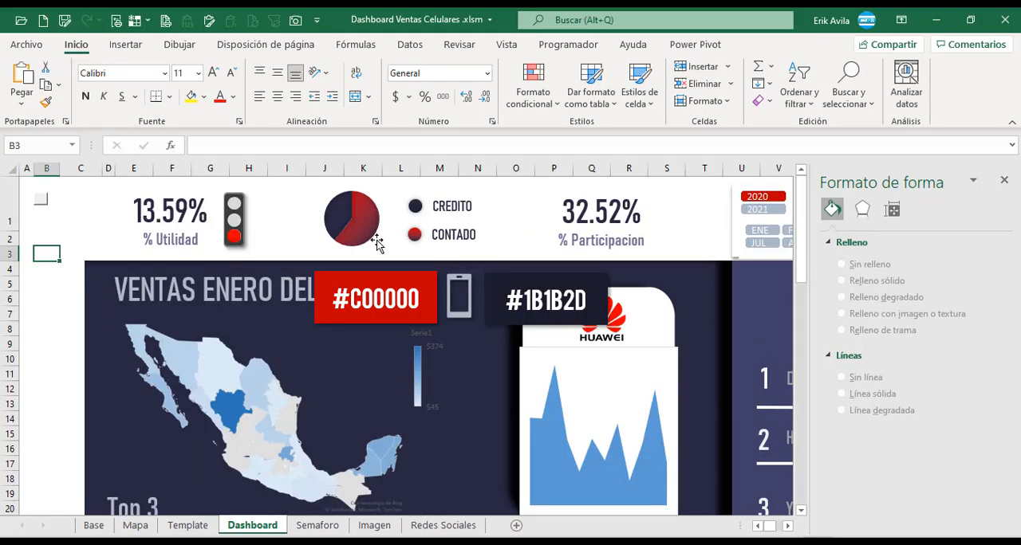
Add centred data labels to the pie chart and have them show only the percentage.
{"action": "left_click", "coordinate": [370, 233]}
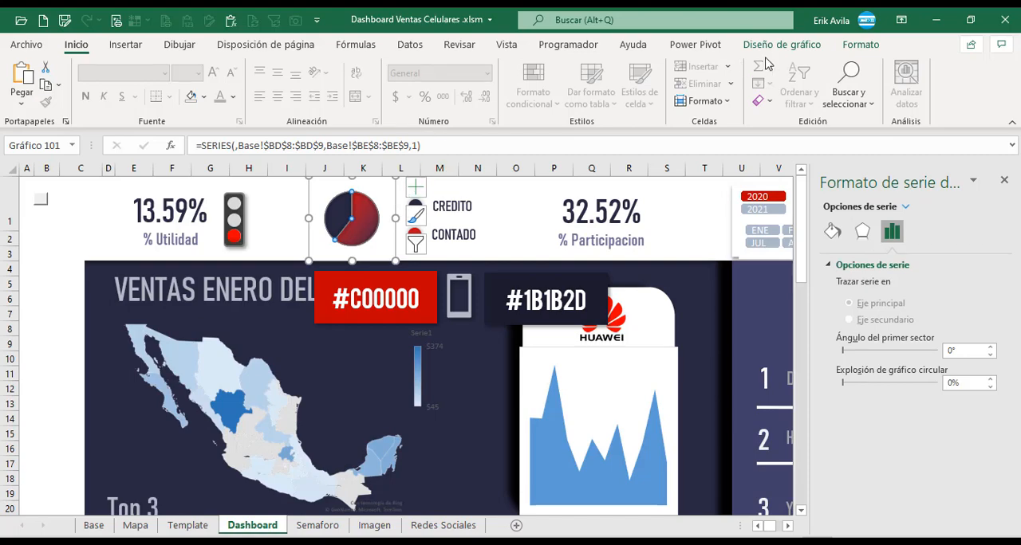
{"action": "left_click", "coordinate": [860, 43]}
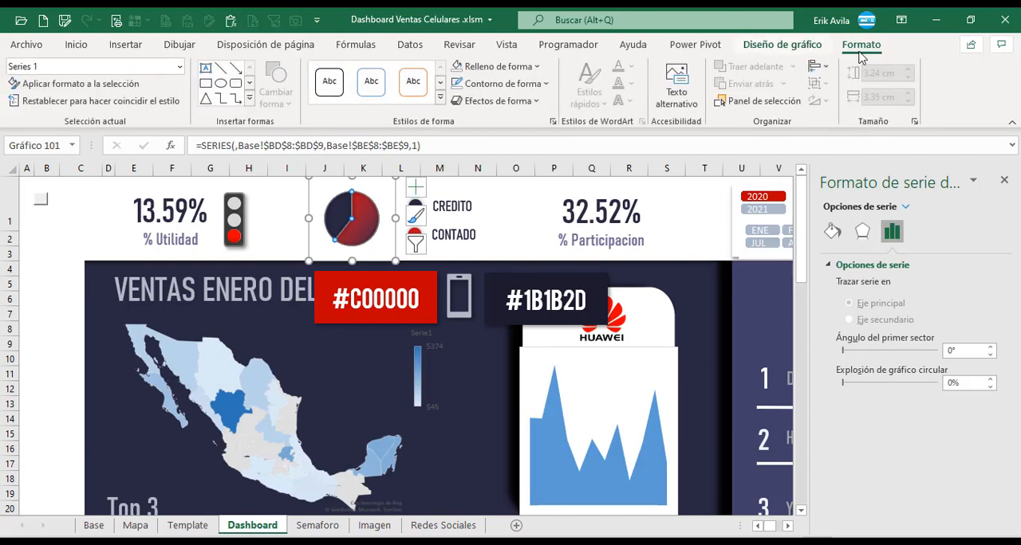
{"action": "left_click", "coordinate": [781, 44]}
{"action": "left_click", "coordinate": [42, 88]}
{"action": "mouse_move", "coordinate": [60, 150]}
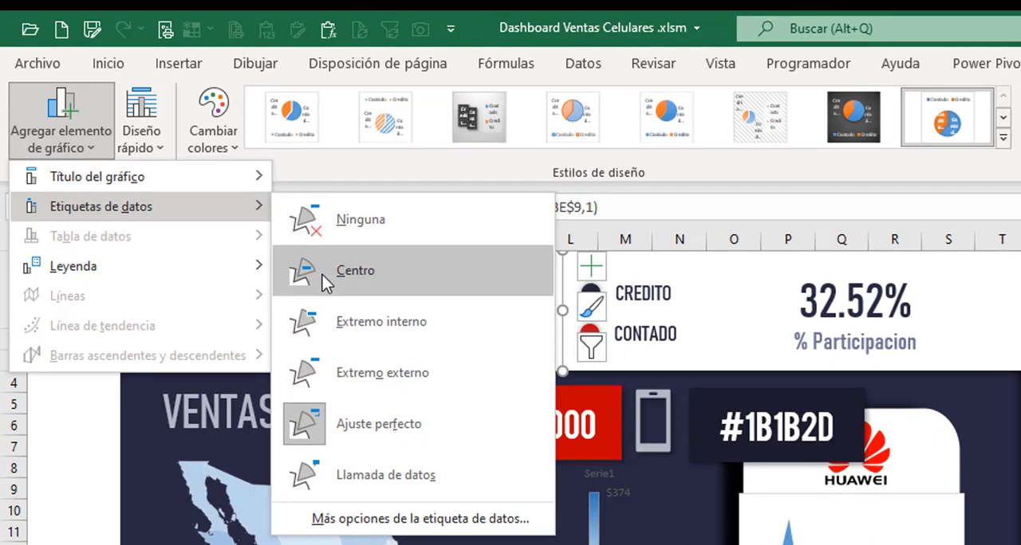
{"action": "left_click", "coordinate": [322, 275]}
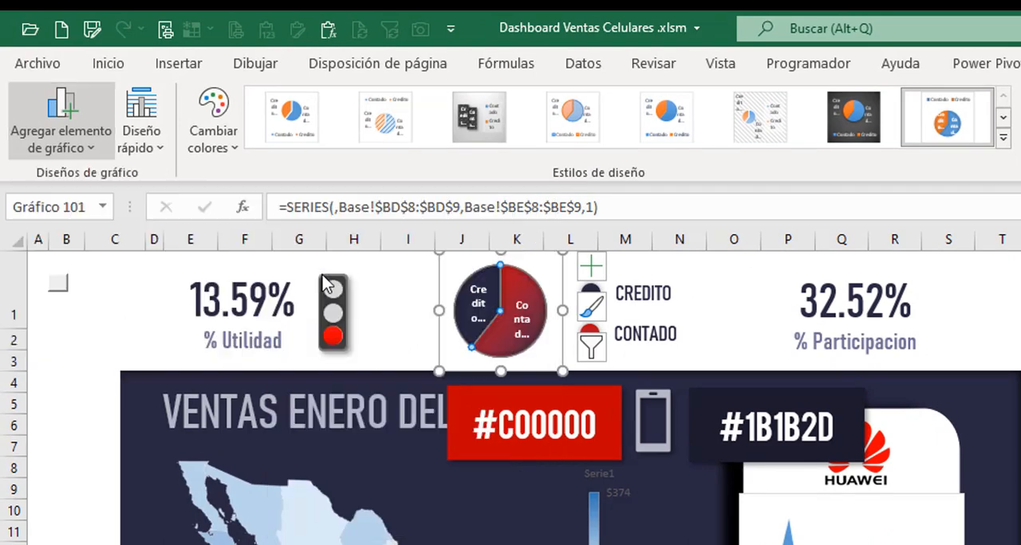
{"action": "left_click", "coordinate": [477, 304]}
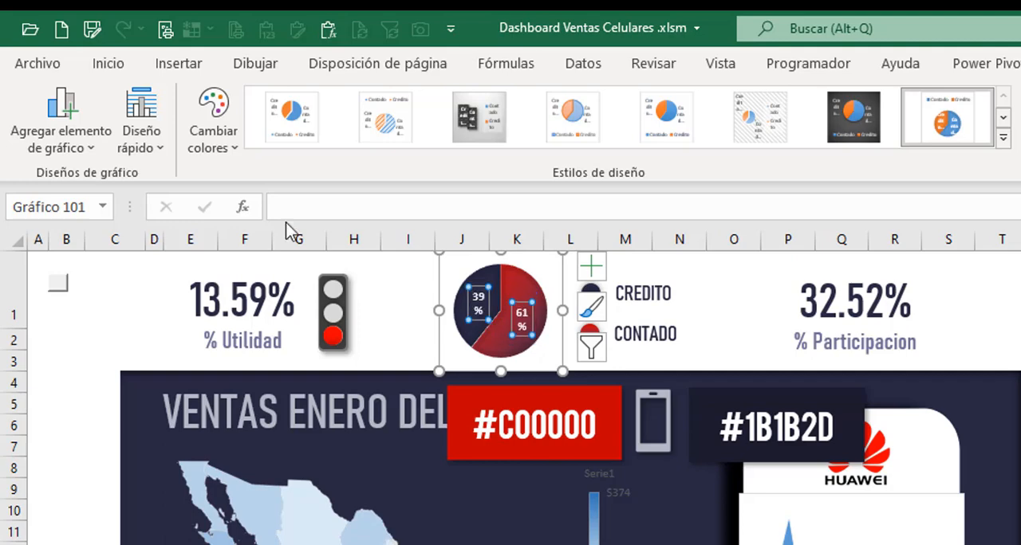
Enlarge the pie chart's percentage labels to 10.5 pt and widen both label boxes so each value fits on one line.
{"action": "left_click", "coordinate": [104, 67]}
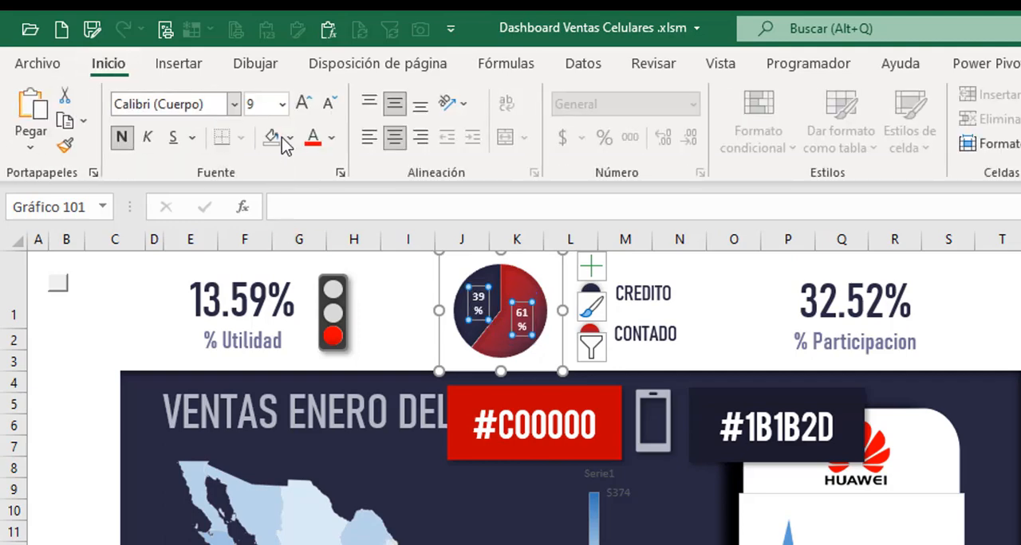
{"action": "left_click", "coordinate": [304, 104]}
{"action": "left_click", "coordinate": [304, 104]}
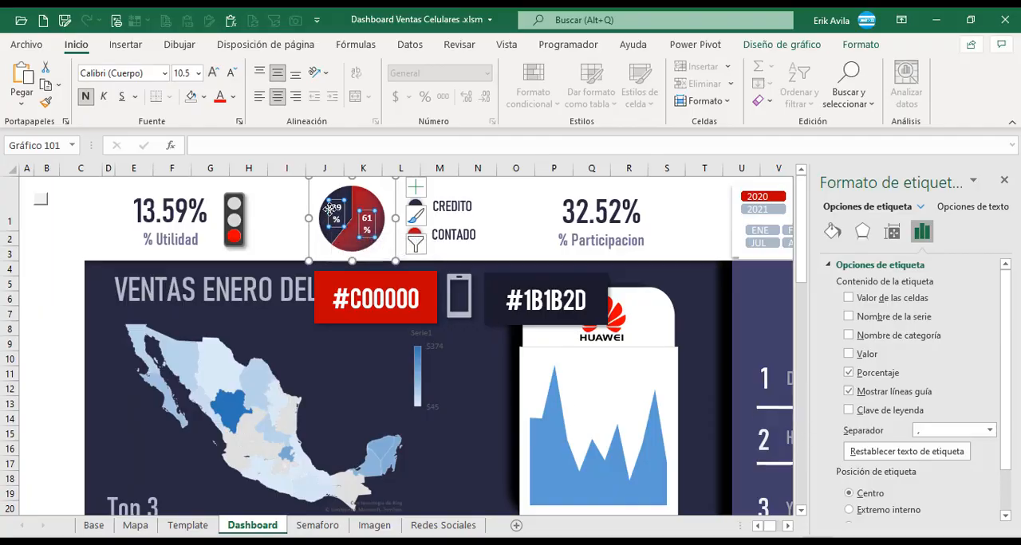
{"action": "left_click", "coordinate": [334, 204]}
{"action": "left_click_drag", "start_coordinate": [329, 213], "coordinate": [318, 214]}
{"action": "left_click", "coordinate": [366, 224]}
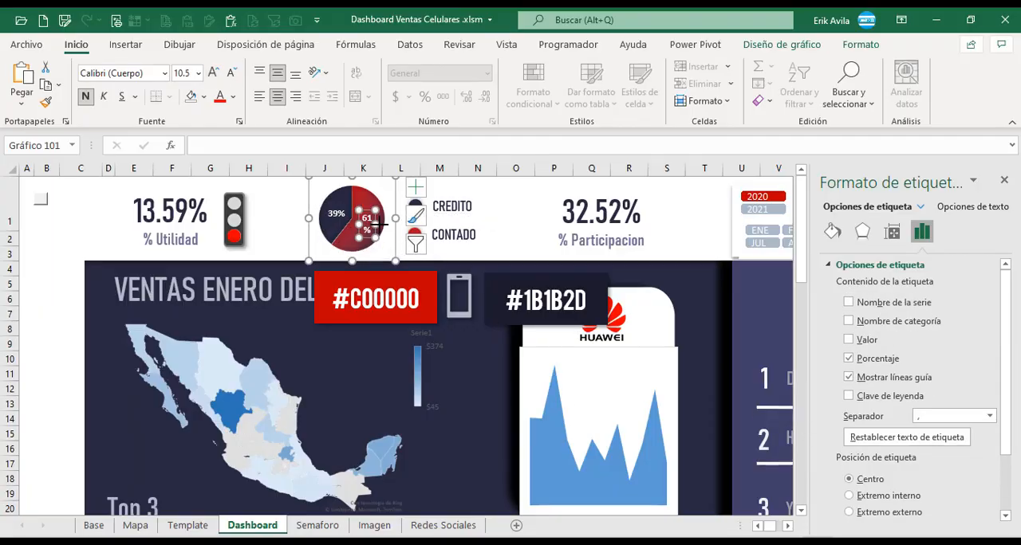
{"action": "left_click_drag", "start_coordinate": [377, 224], "coordinate": [385, 225]}
{"action": "left_click", "coordinate": [28, 239]}
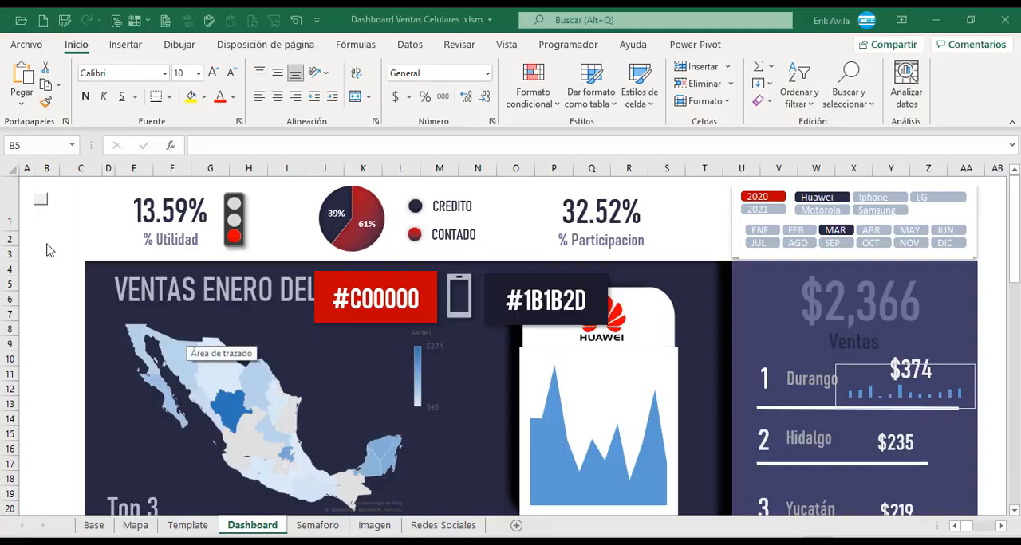
Remove the outline from the small column chart beside Durango in the top-three states list.
{"action": "left_click", "coordinate": [997, 365]}
{"action": "scroll", "coordinate": [990, 382], "scroll_direction": "down", "scroll_amount": 1}
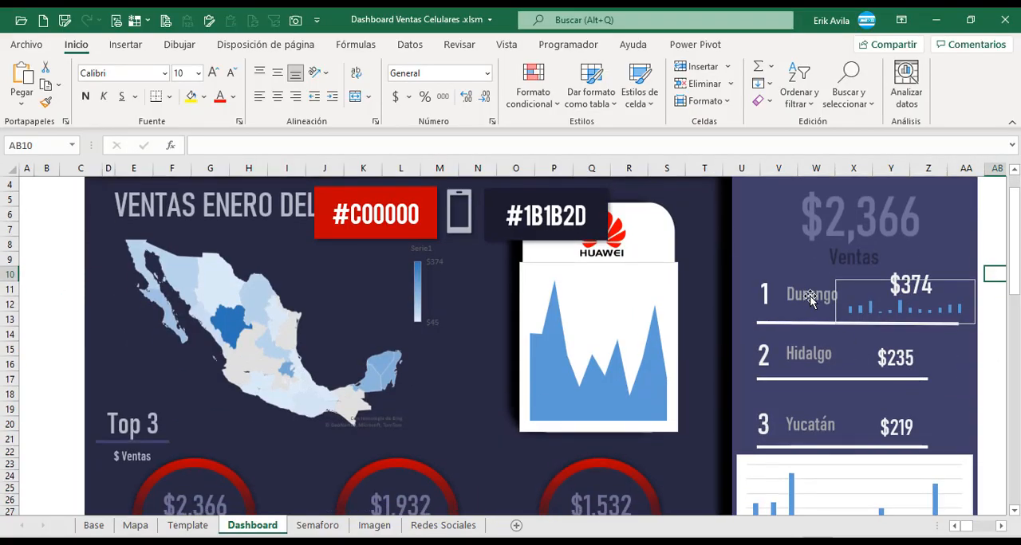
{"action": "scroll", "coordinate": [836, 336], "scroll_direction": "up", "scroll_amount": 1}
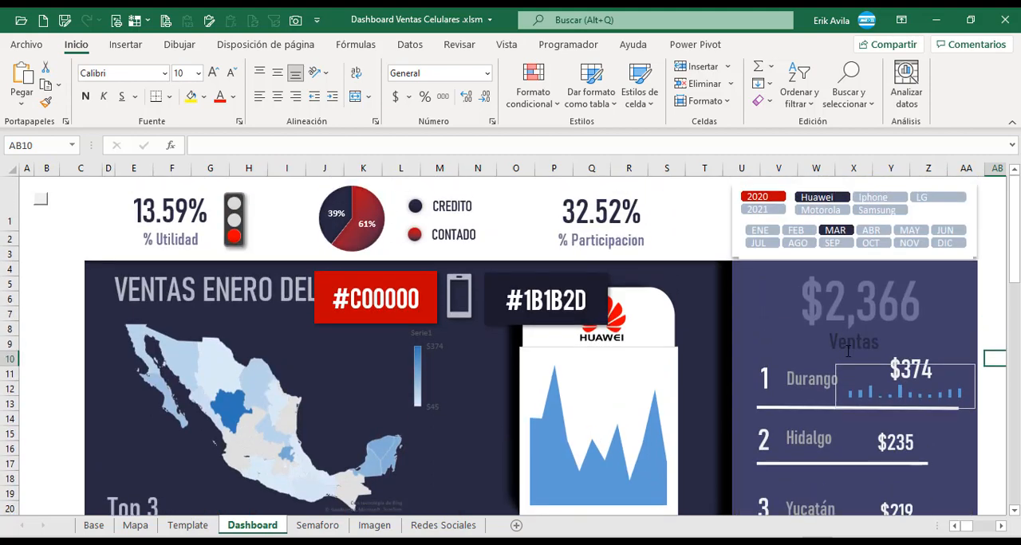
{"action": "left_click", "coordinate": [859, 365]}
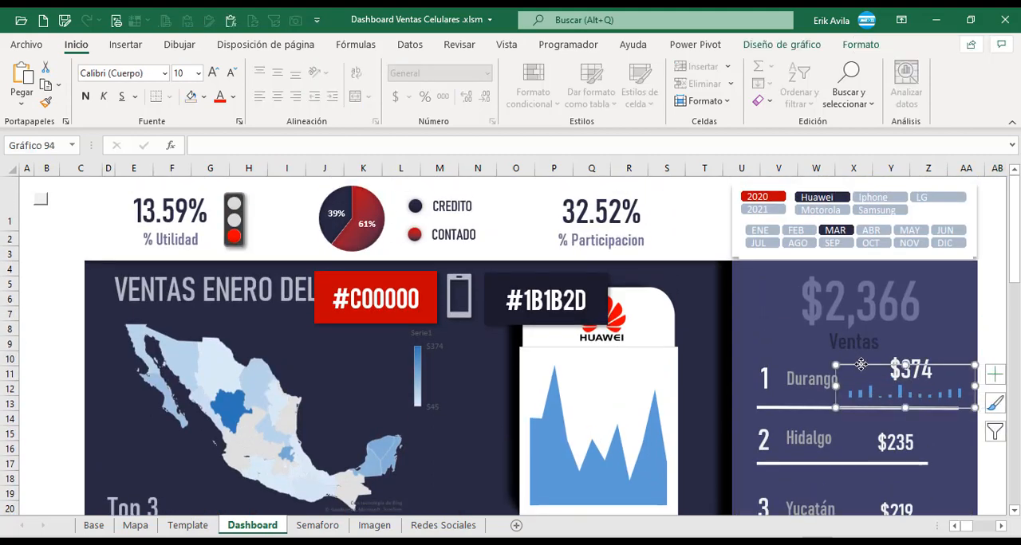
{"action": "left_click", "coordinate": [860, 44]}
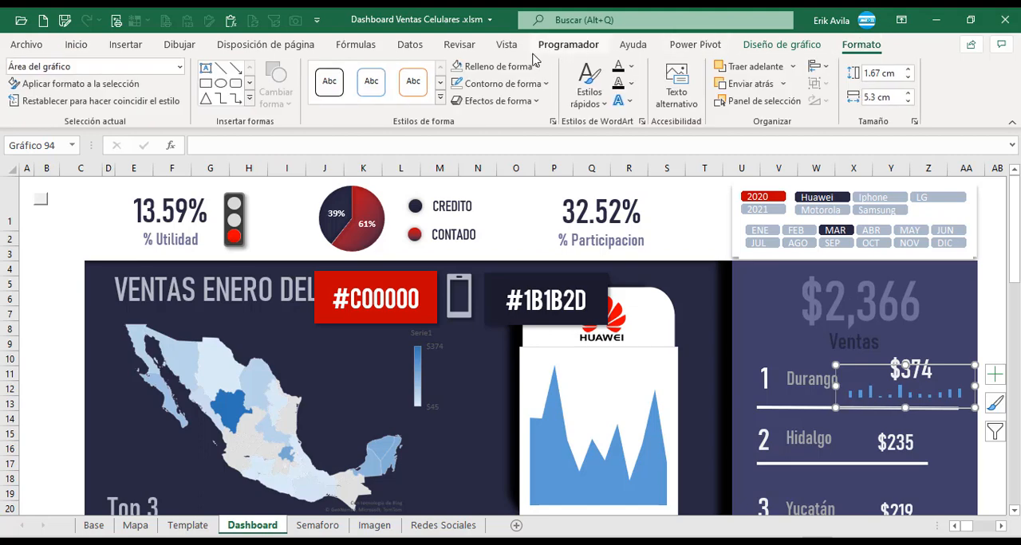
{"action": "left_click", "coordinate": [506, 84]}
Give all columns of the small Durango chart a solid white fill.
{"action": "left_click", "coordinate": [872, 401]}
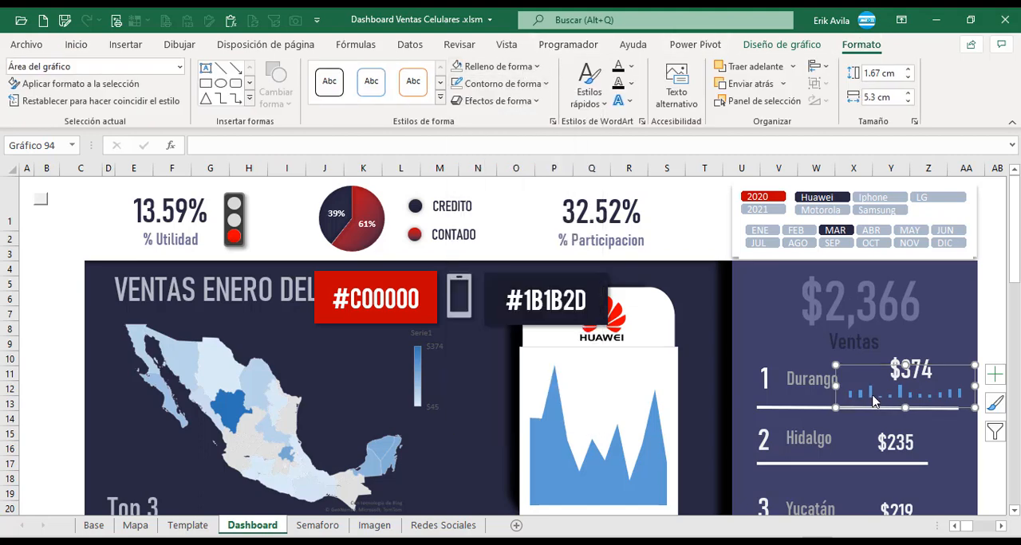
{"action": "left_click", "coordinate": [1000, 529]}
{"action": "left_click", "coordinate": [972, 318]}
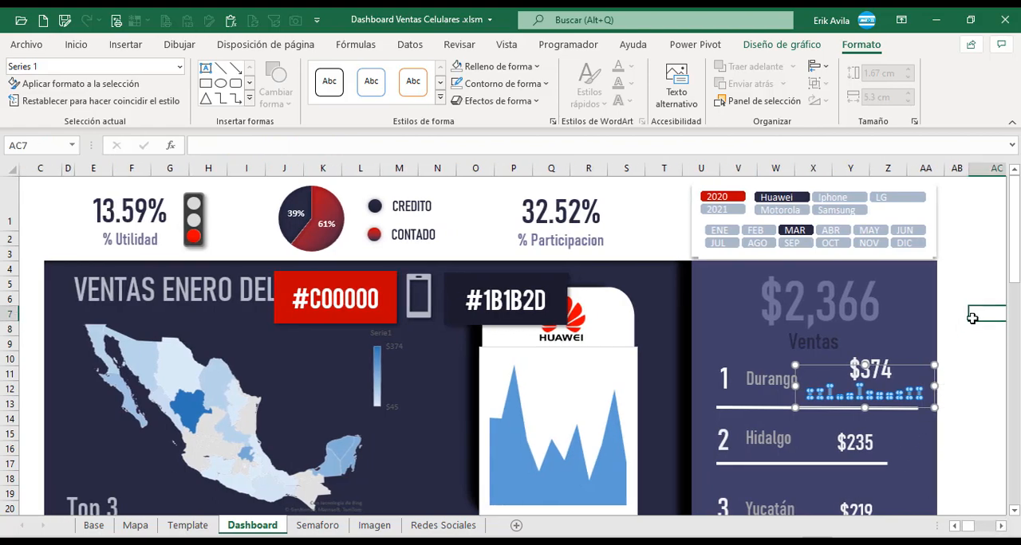
{"action": "left_click", "coordinate": [831, 396]}
{"action": "double_click", "coordinate": [832, 395]}
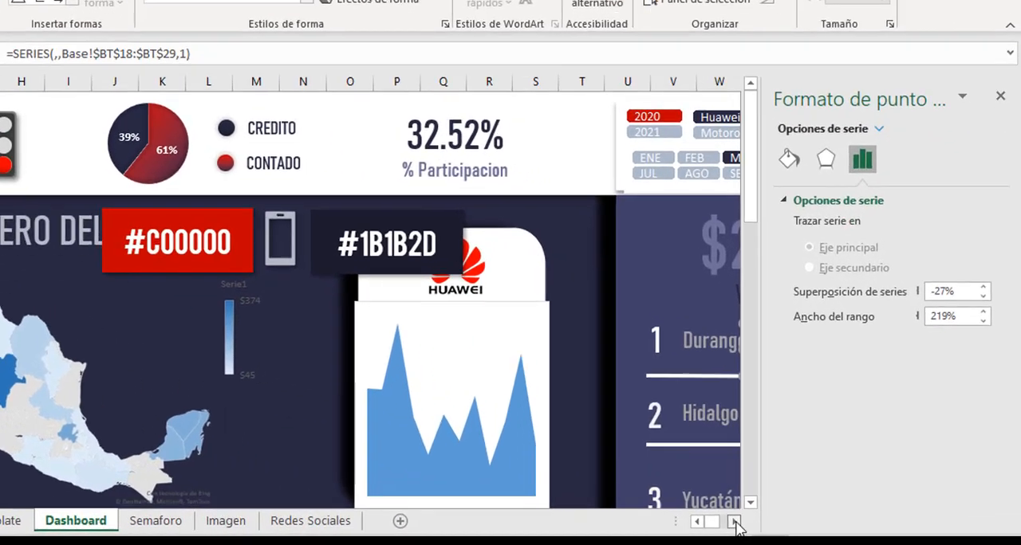
{"action": "left_click", "coordinate": [788, 526]}
{"action": "left_click", "coordinate": [787, 526]}
{"action": "left_click", "coordinate": [787, 526]}
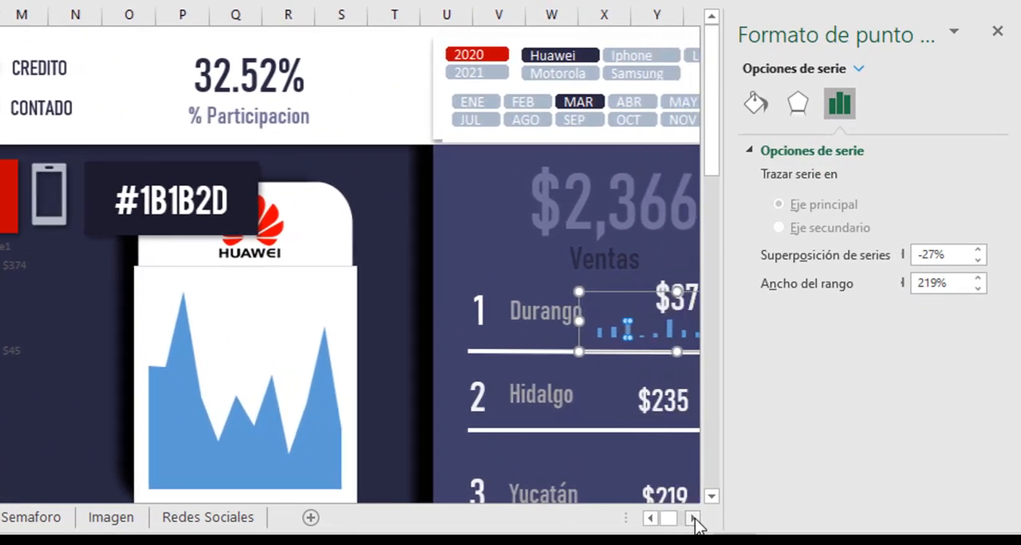
{"action": "left_click", "coordinate": [694, 520]}
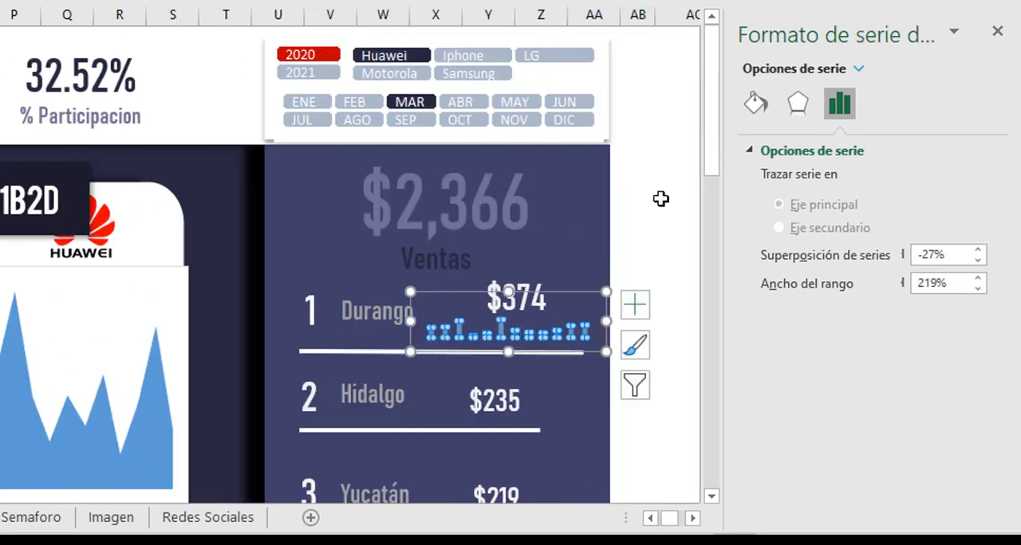
{"action": "left_click", "coordinate": [756, 104]}
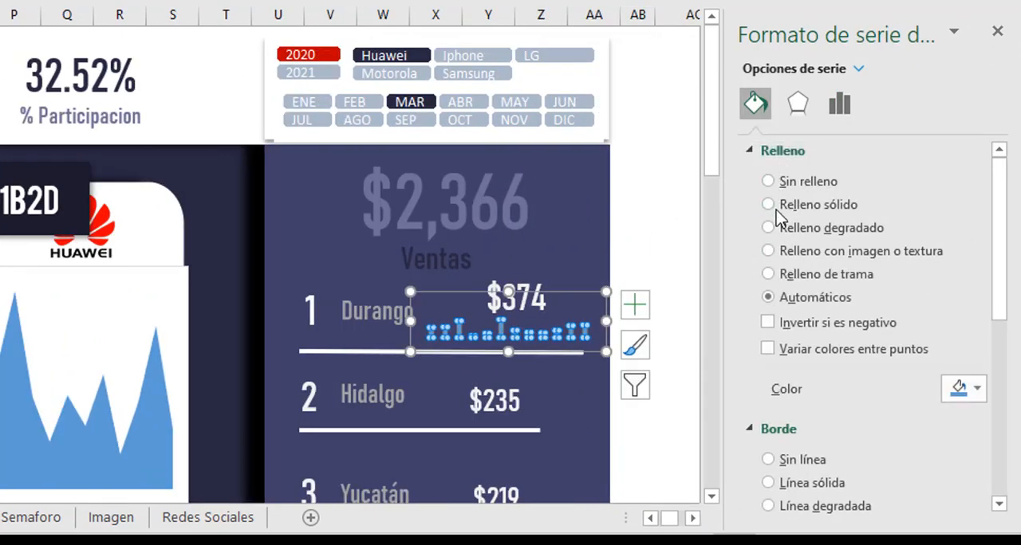
{"action": "left_click", "coordinate": [780, 205]}
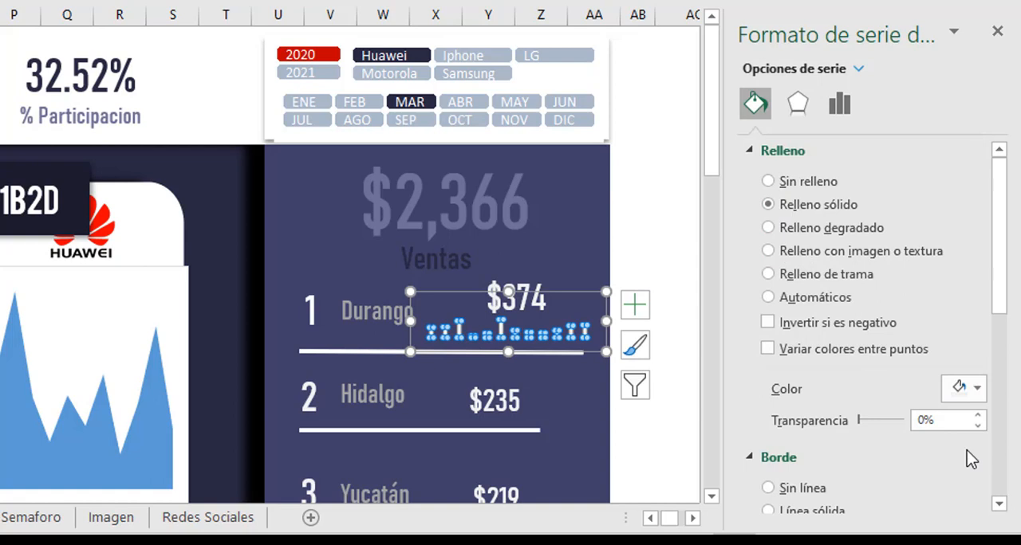
{"action": "left_click", "coordinate": [978, 390]}
{"action": "left_click", "coordinate": [846, 157]}
Set the gap width between the small Durango chart's columns to 10%.
{"action": "left_click", "coordinate": [839, 104]}
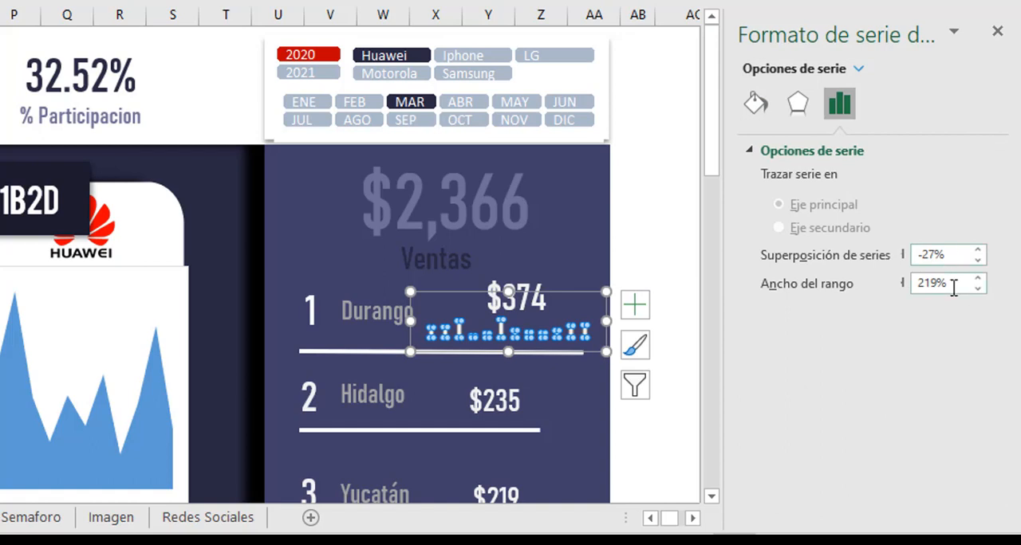
{"action": "left_click_drag", "start_coordinate": [954, 289], "coordinate": [893, 280]}
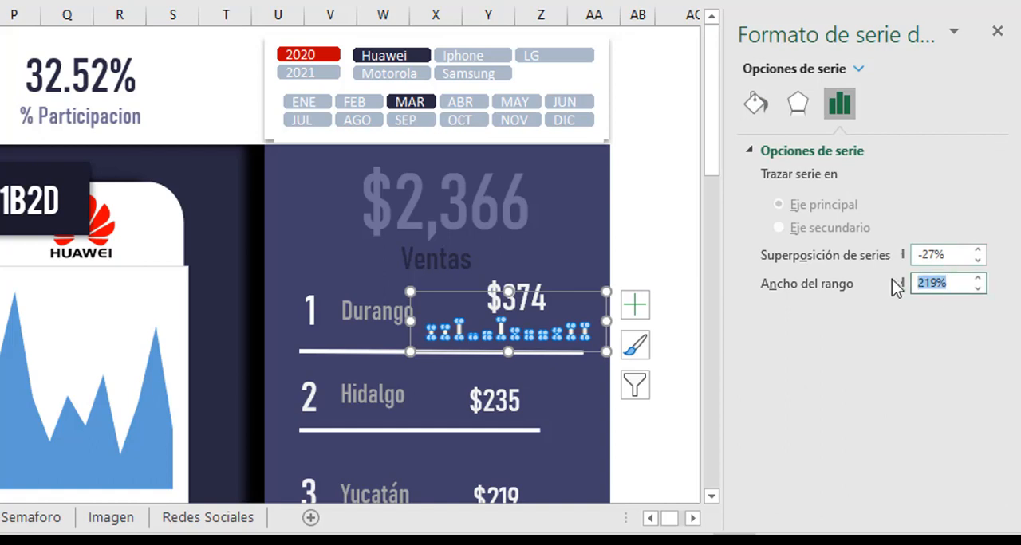
{"action": "type", "text": "10"}
{"action": "key", "text": "Return"}
{"action": "left_click", "coordinate": [677, 260]}
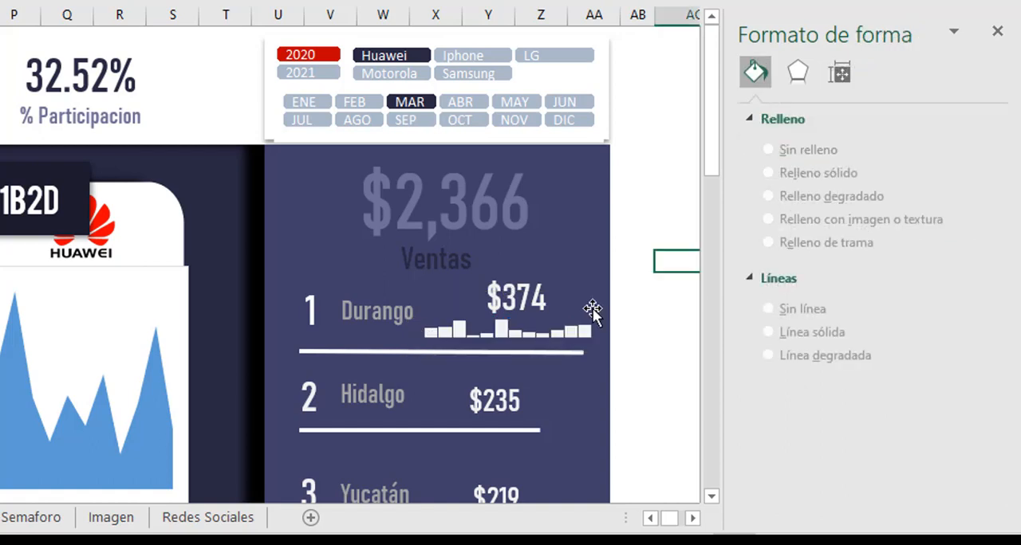
Narrow the small Durango column chart to 4.95 cm wide.
{"action": "left_click", "coordinate": [591, 317]}
{"action": "left_click_drag", "start_coordinate": [605, 321], "coordinate": [585, 321]}
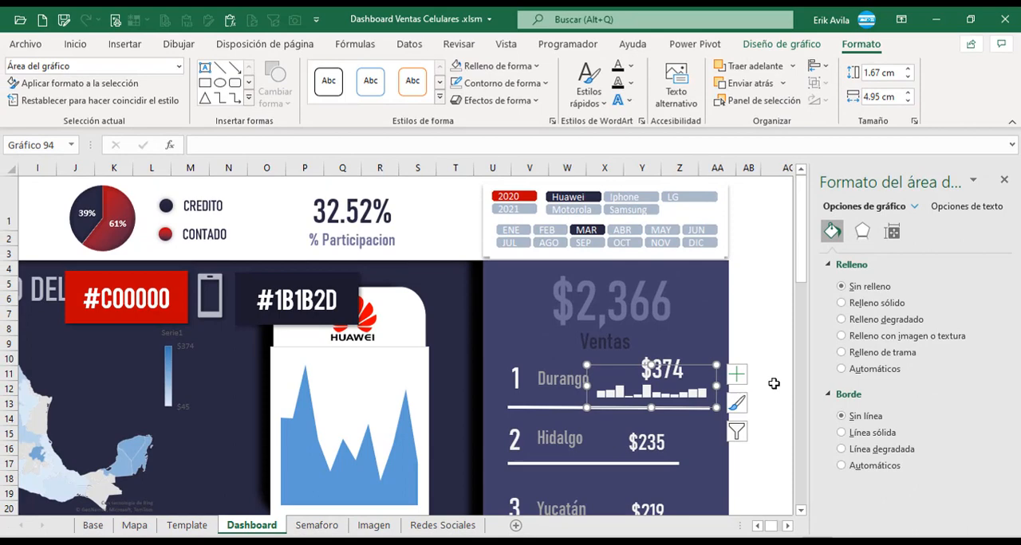
{"action": "left_click", "coordinate": [681, 326]}
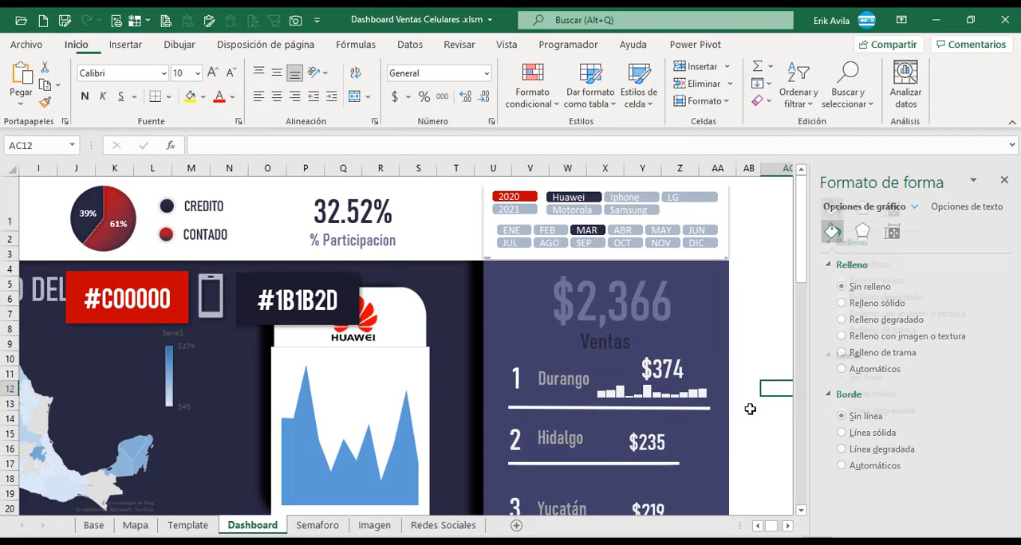
Compare the small Durango column chart with its counterpart in the finished dashboard workbook, and close the formatting pane.
{"action": "left_click", "coordinate": [700, 393]}
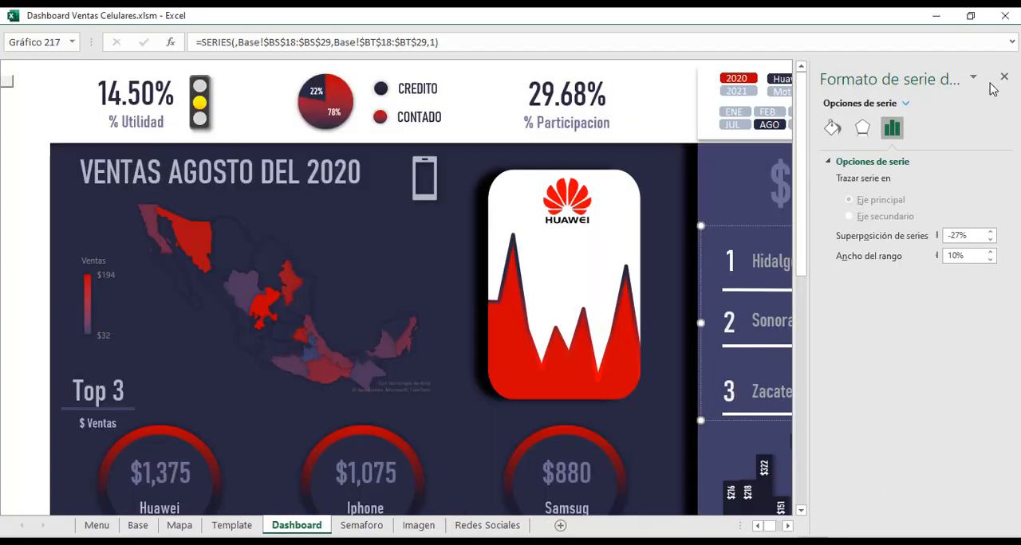
{"action": "left_click", "coordinate": [1004, 77]}
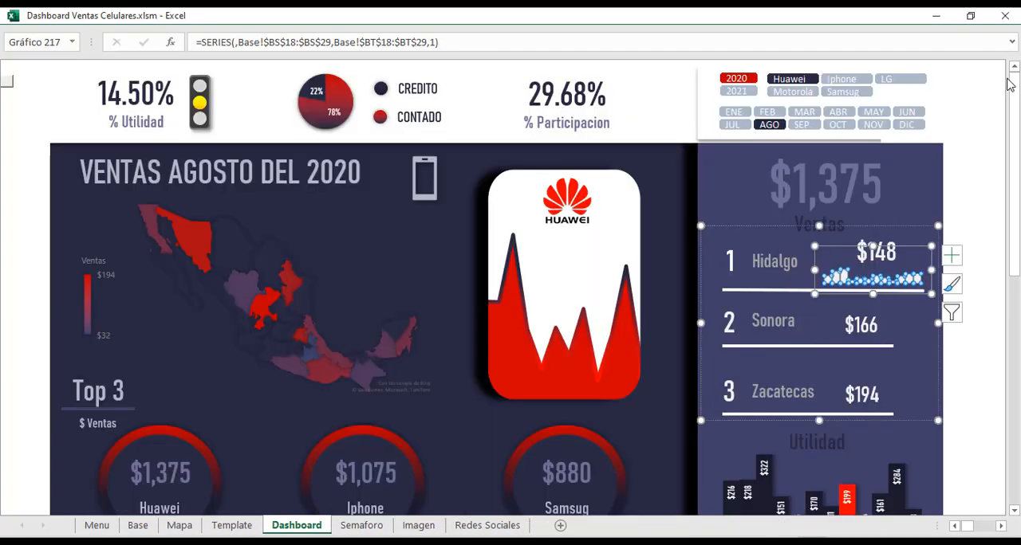
{"action": "left_click", "coordinate": [989, 250]}
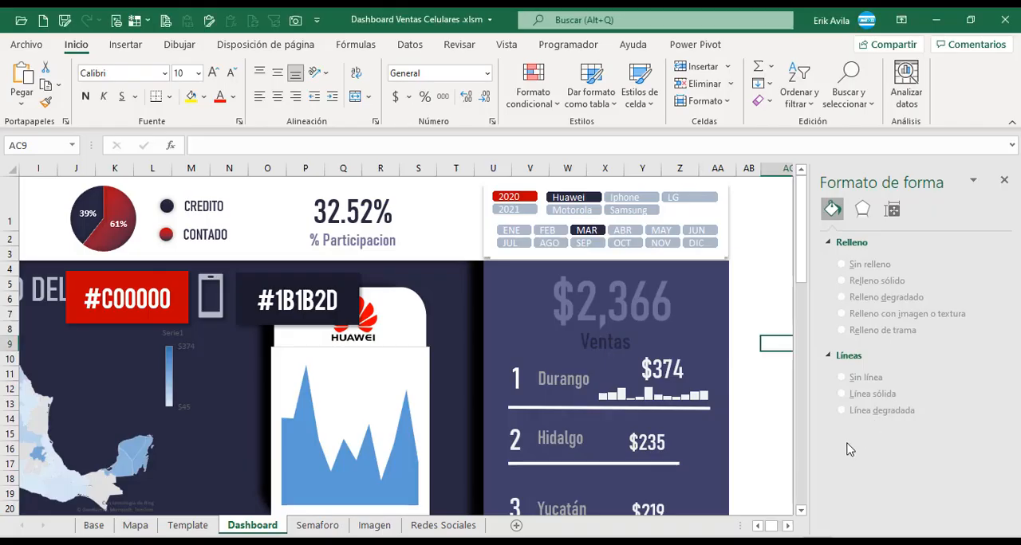
{"action": "left_click", "coordinate": [1003, 181]}
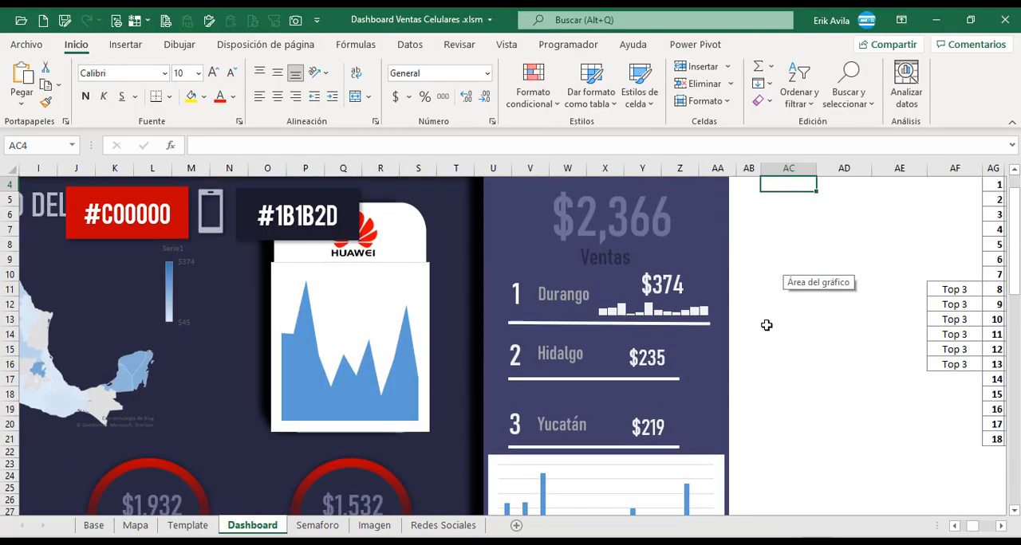
{"action": "scroll", "coordinate": [767, 326], "scroll_direction": "down", "scroll_amount": 3}
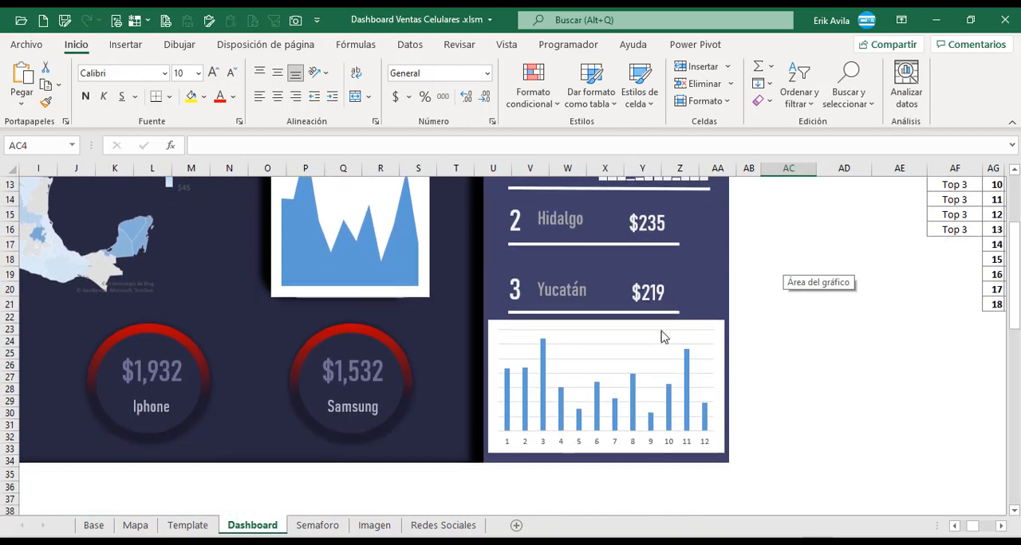
Remove the fill, outline and horizontal gridlines from the Utilidad column chart.
{"action": "left_click", "coordinate": [664, 335]}
{"action": "left_click", "coordinate": [861, 45]}
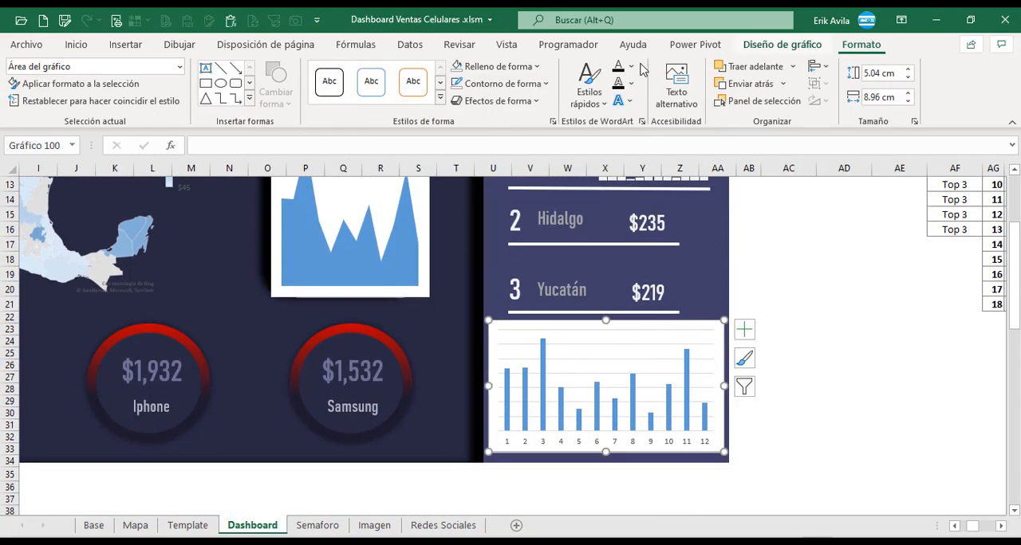
{"action": "left_click", "coordinate": [497, 66]}
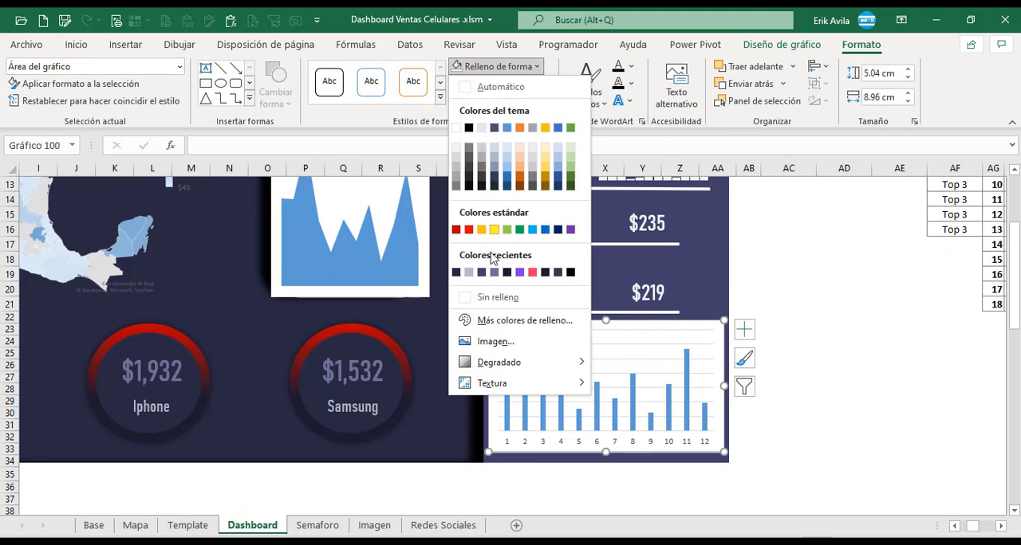
{"action": "left_click", "coordinate": [498, 297]}
{"action": "left_click", "coordinate": [503, 83]}
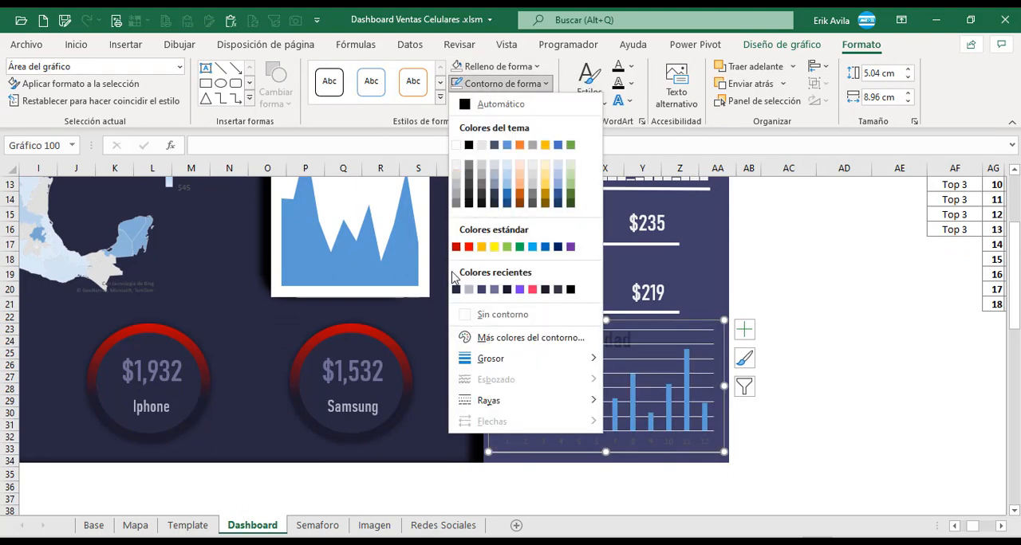
{"action": "left_click", "coordinate": [483, 314]}
{"action": "left_click", "coordinate": [639, 345]}
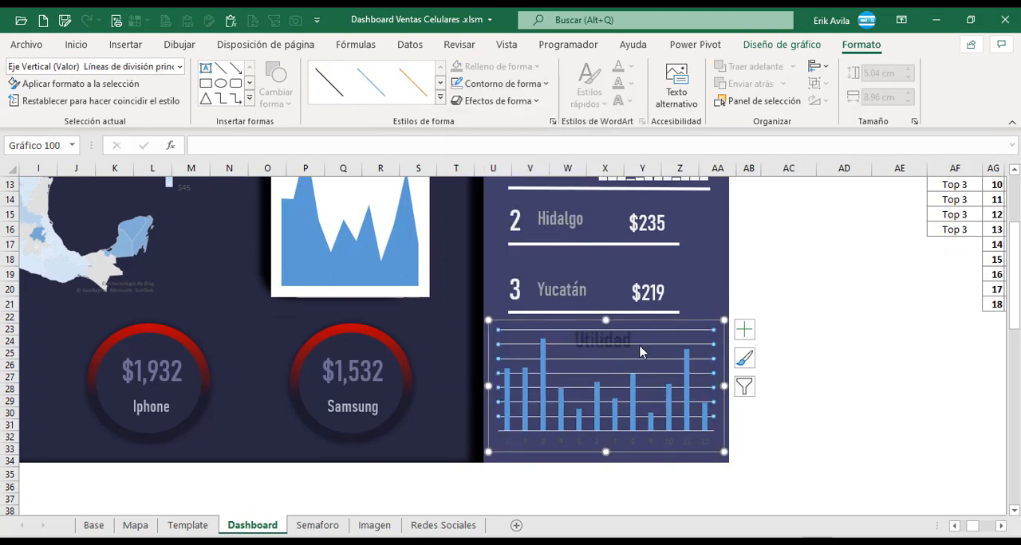
{"action": "key", "text": "Delete"}
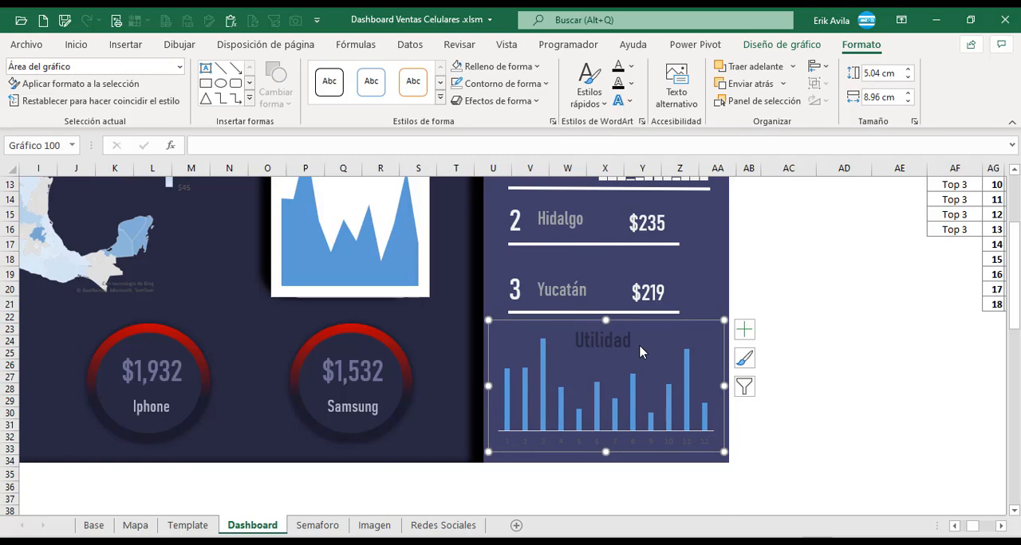
Compare the Utilidad chart's horizontal axis with its counterpart in the finished dashboard workbook.
{"action": "left_click", "coordinate": [563, 441]}
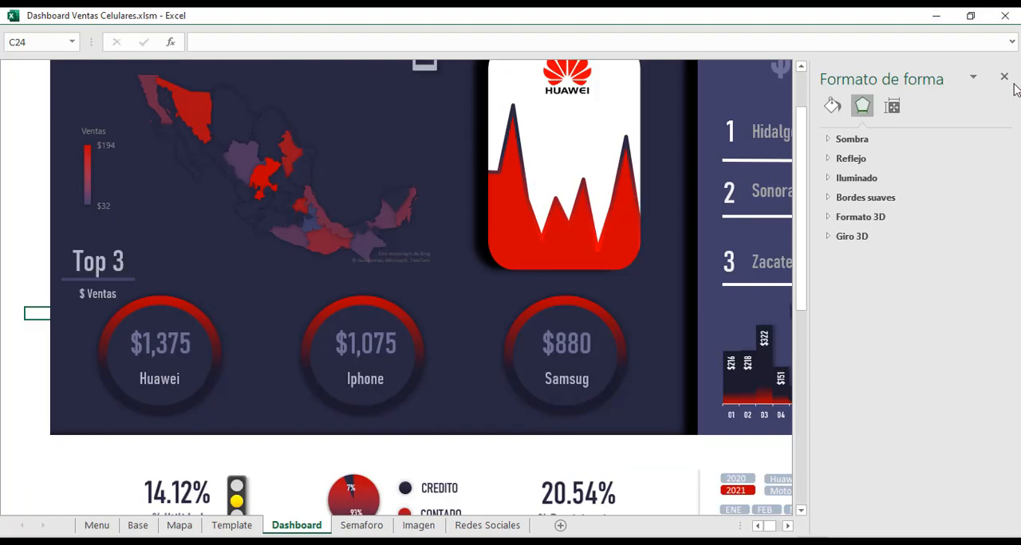
{"action": "left_click", "coordinate": [1002, 76]}
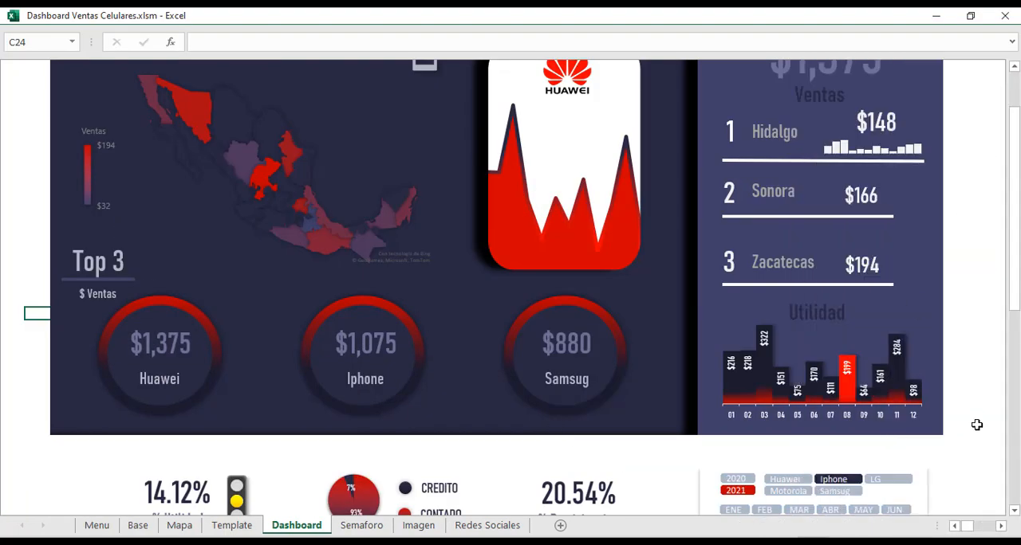
{"action": "left_click", "coordinate": [995, 370]}
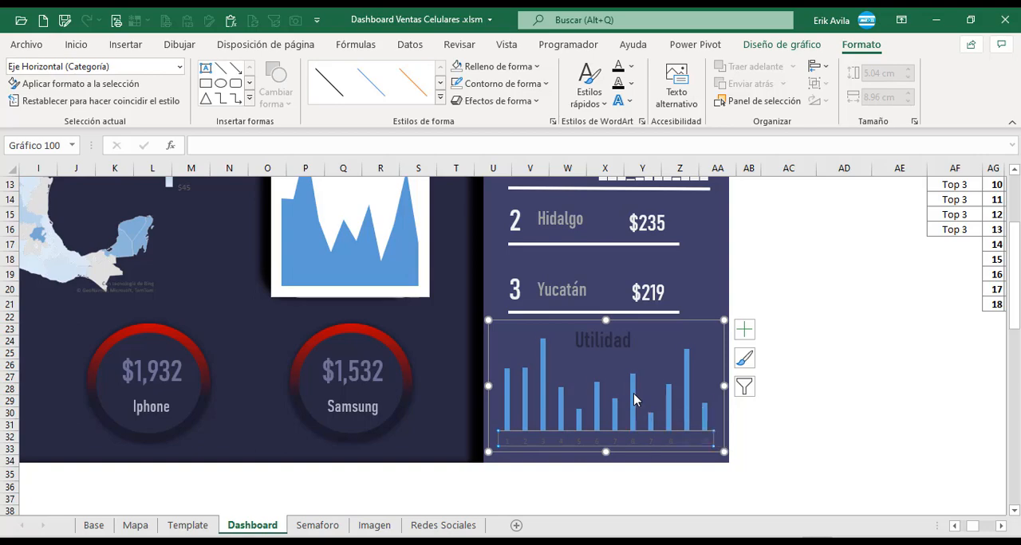
Set both the series overlap and the gap width of the Utilidad chart's columns to 0%.
{"action": "double_click", "coordinate": [635, 400]}
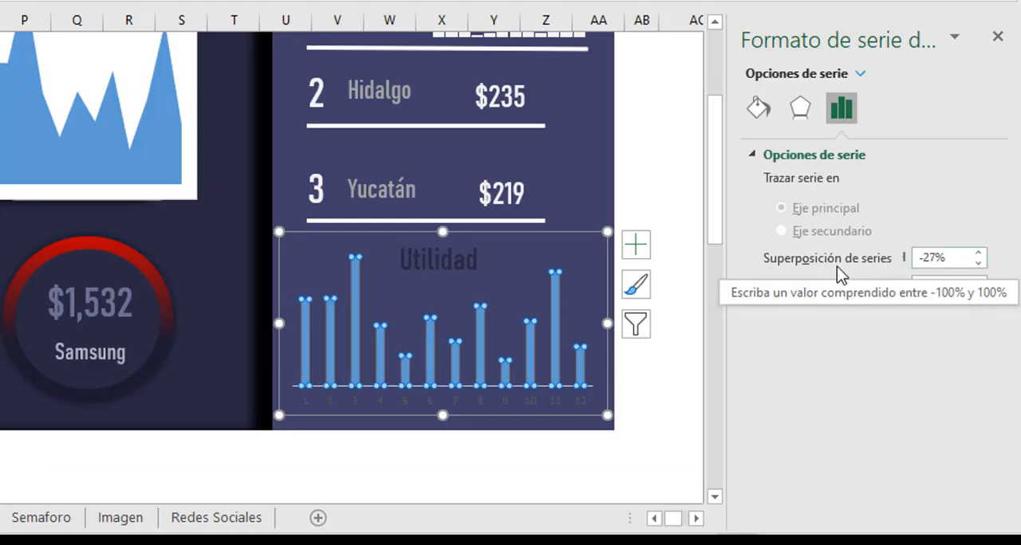
{"action": "left_click_drag", "start_coordinate": [946, 257], "coordinate": [884, 260]}
{"action": "type", "text": "0"}
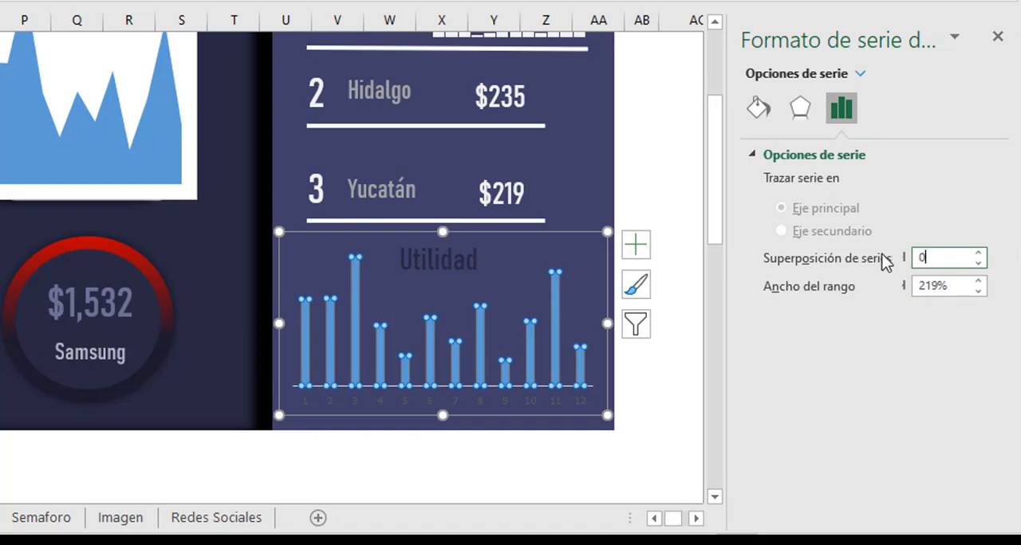
{"action": "key", "text": "Return"}
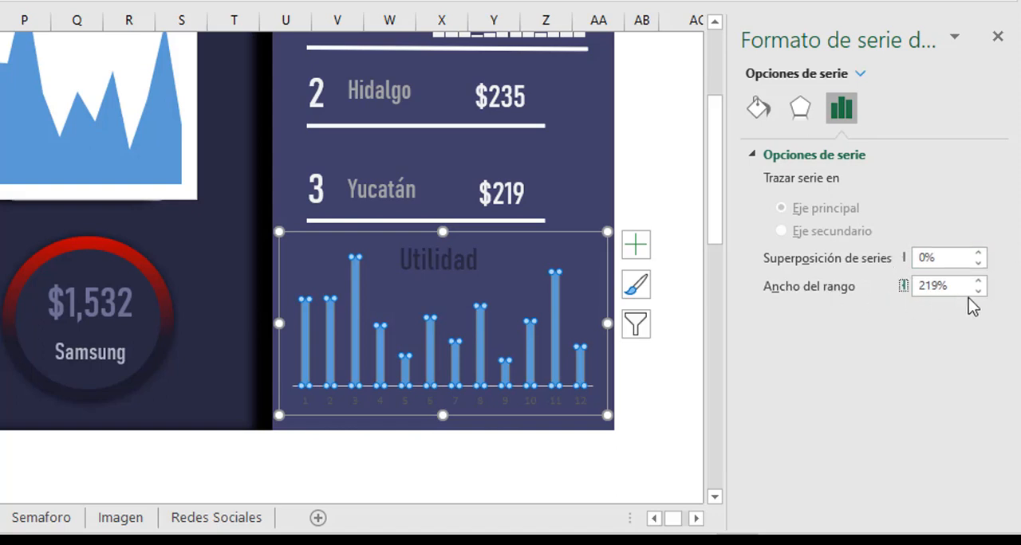
{"action": "left_click_drag", "start_coordinate": [961, 283], "coordinate": [893, 288]}
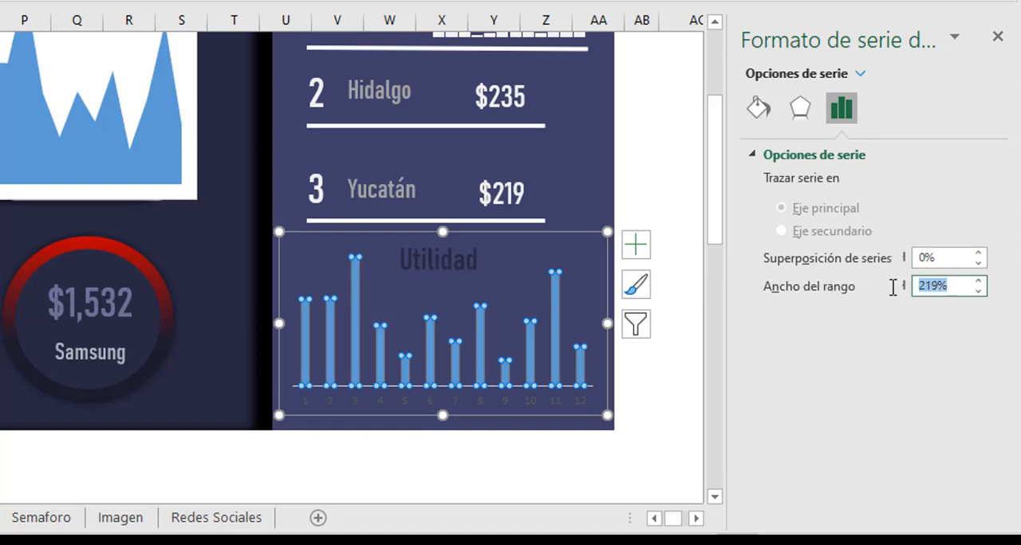
{"action": "type", "text": "0"}
{"action": "key", "text": "Return"}
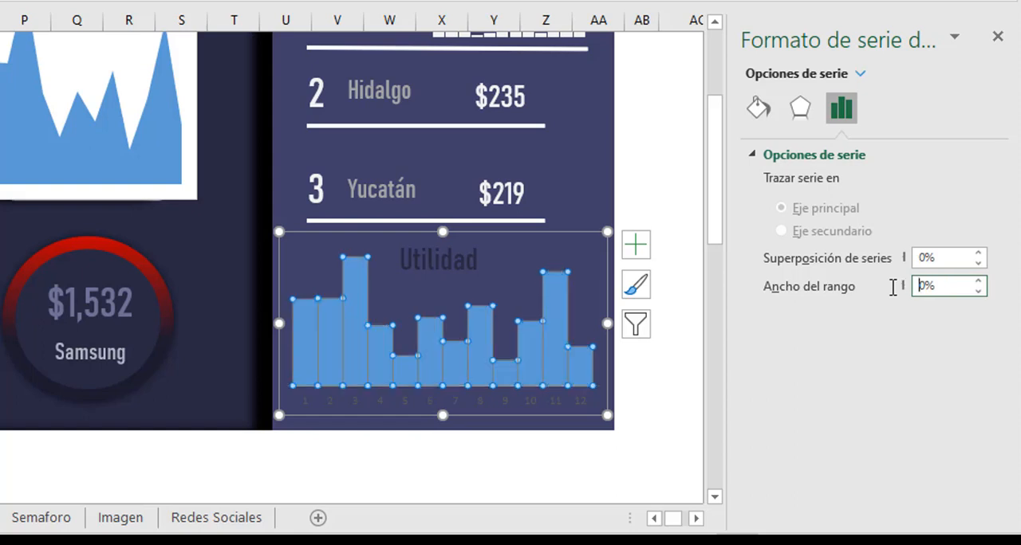
{"action": "left_click", "coordinate": [690, 360]}
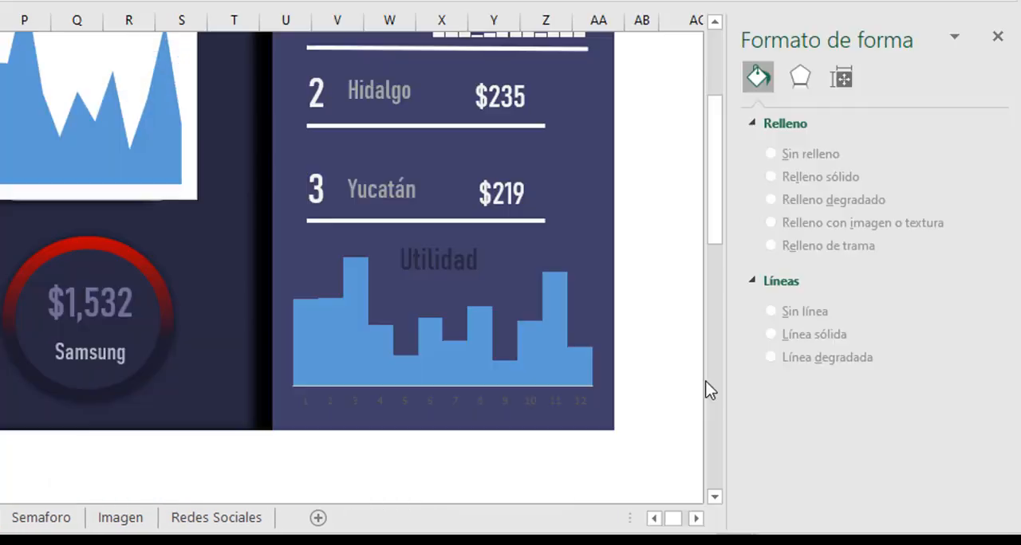
Colour the Utilidad chart's horizontal axis labels white and enlarge them to 10.5 points.
{"action": "left_click", "coordinate": [427, 403]}
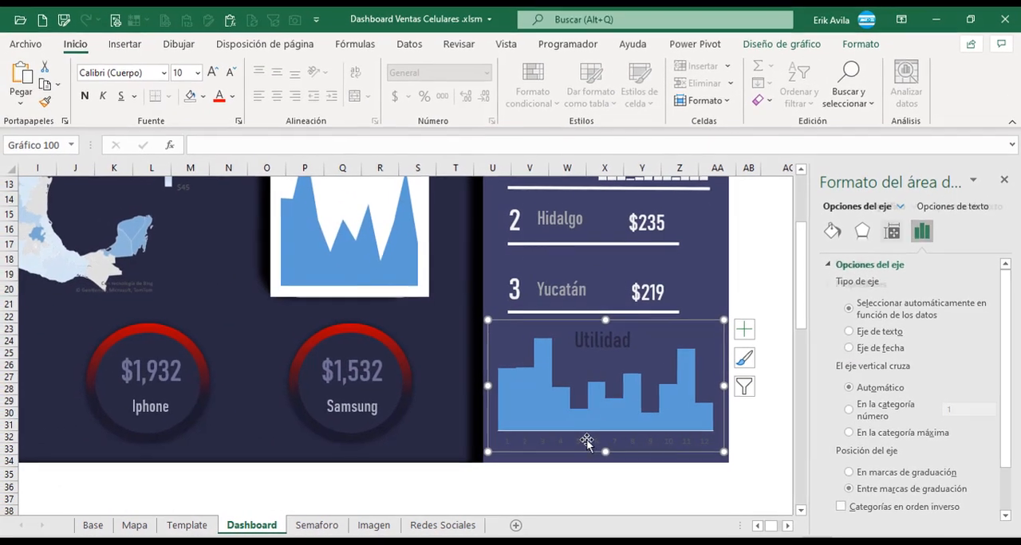
{"action": "left_click", "coordinate": [586, 442]}
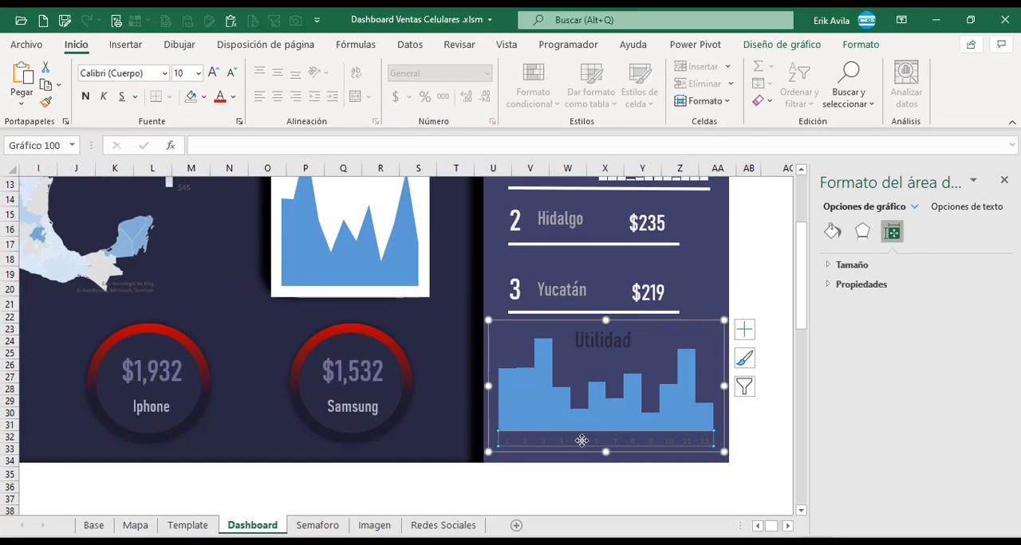
{"action": "left_click", "coordinate": [237, 99]}
{"action": "left_click", "coordinate": [232, 162]}
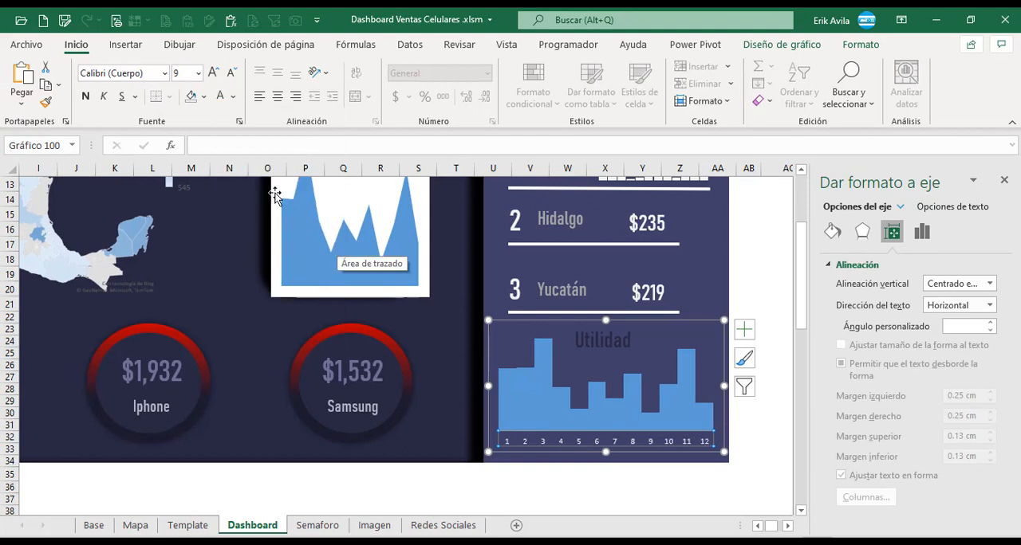
{"action": "left_click", "coordinate": [212, 73]}
{"action": "left_click", "coordinate": [212, 73]}
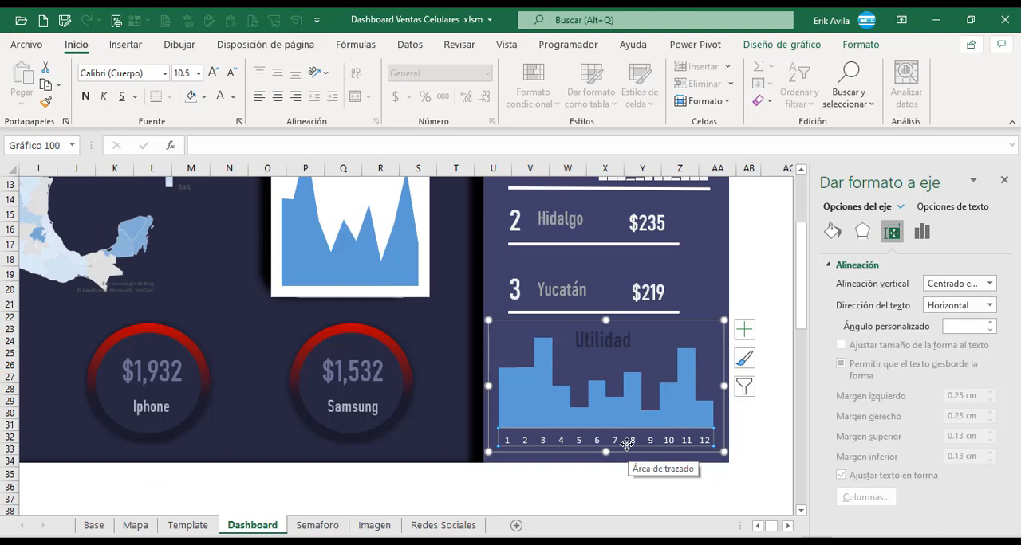
Set the font of the Utilidad chart's horizontal axis labels to Bahnschrift Condensed.
{"action": "double_click", "coordinate": [629, 443]}
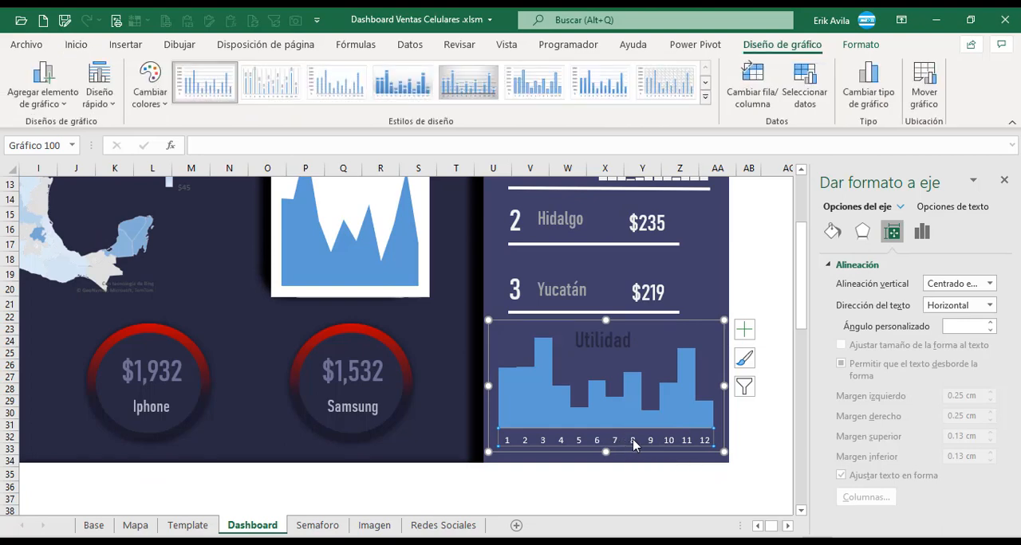
{"action": "right_click", "coordinate": [633, 444]}
{"action": "left_click", "coordinate": [678, 292]}
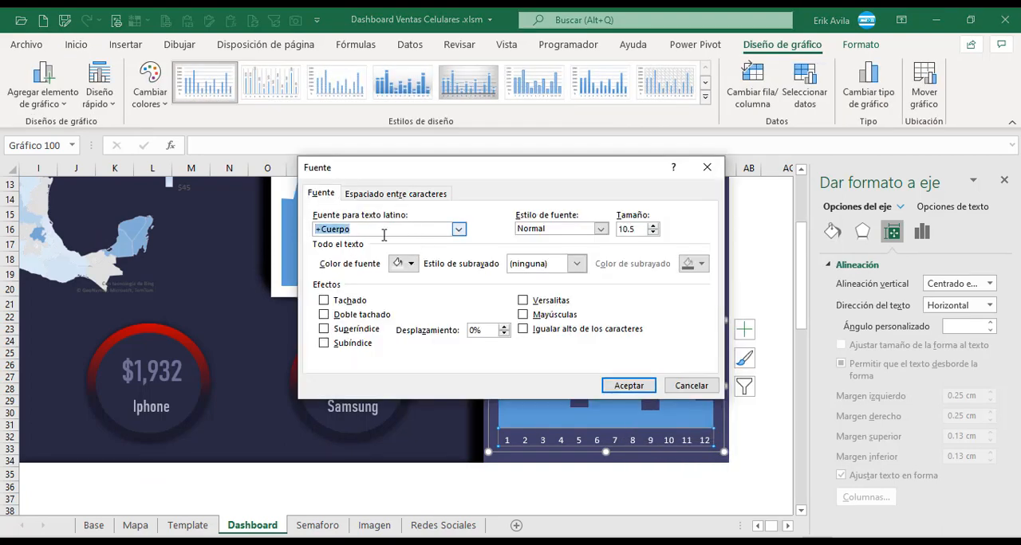
{"action": "type", "text": "Bahnschrift Condensed"}
{"action": "key", "text": "Return"}
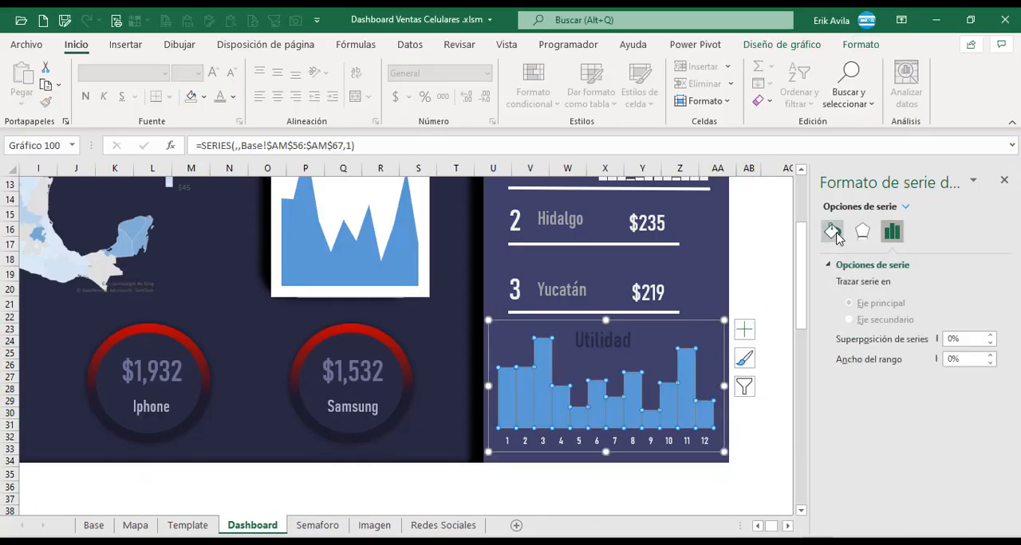
Give the Utilidad columns a linear 90° gradient fill from dark blue to red, with the inner dark stop at 77%.
{"action": "left_click", "coordinate": [836, 237]}
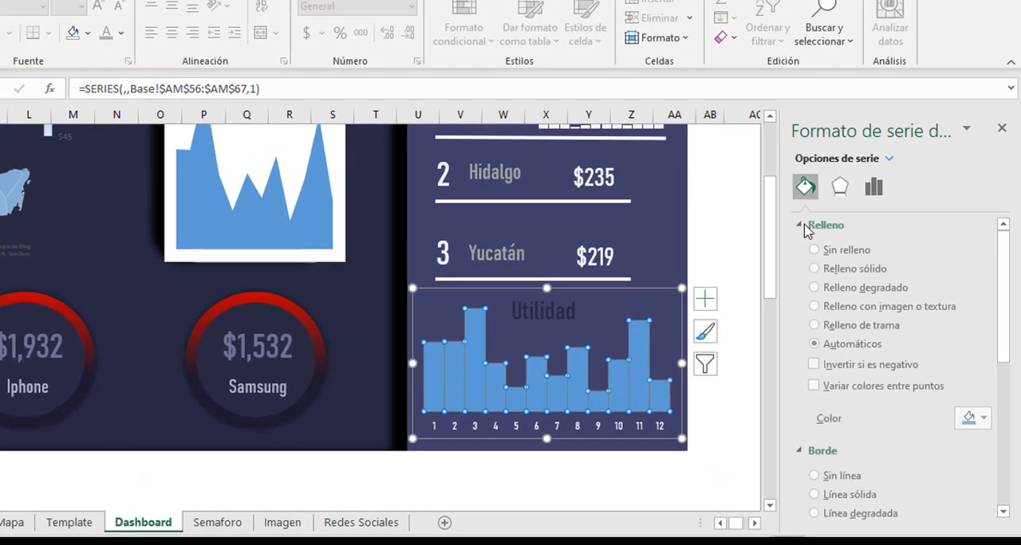
{"action": "left_click", "coordinate": [870, 320]}
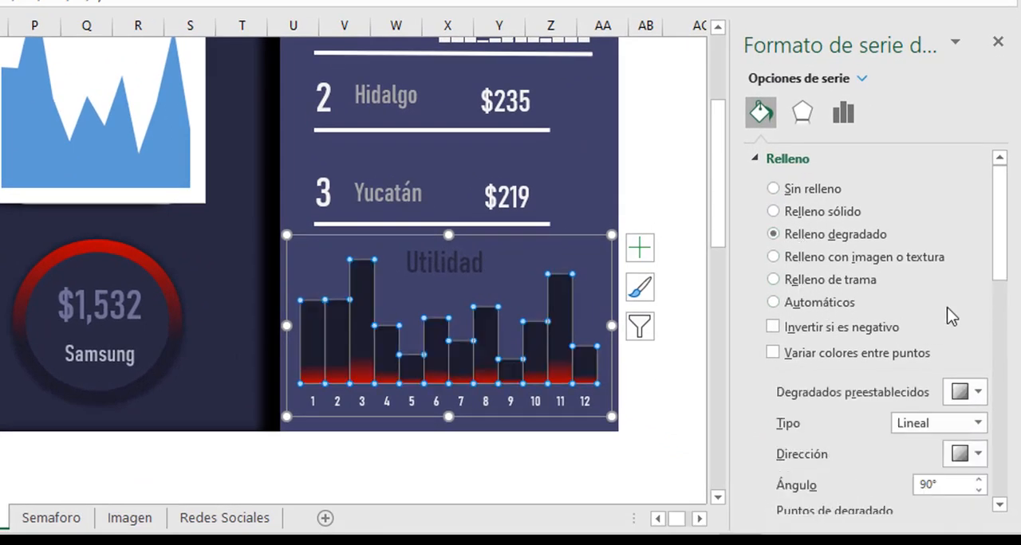
{"action": "left_click_drag", "start_coordinate": [997, 231], "coordinate": [1005, 289]}
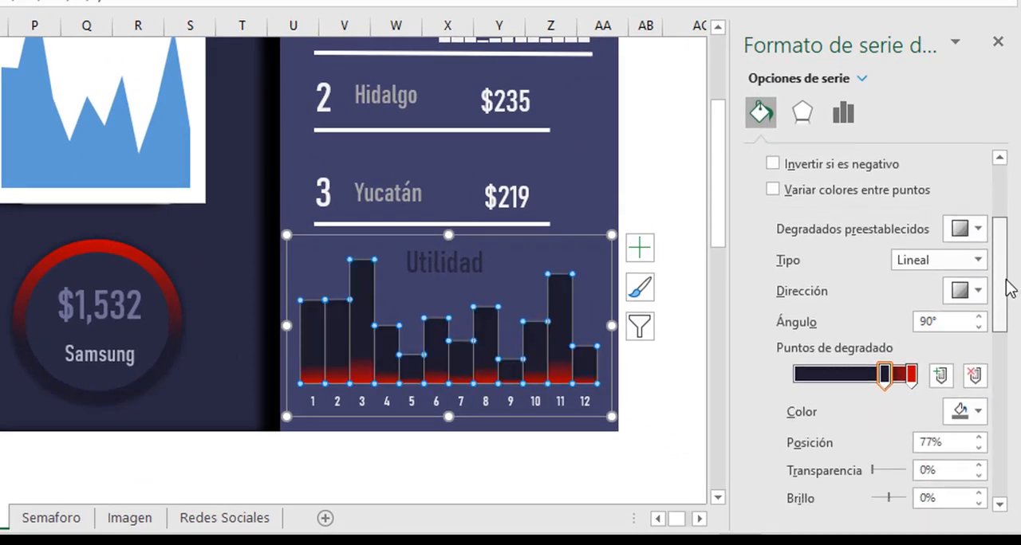
{"action": "left_click", "coordinate": [885, 378]}
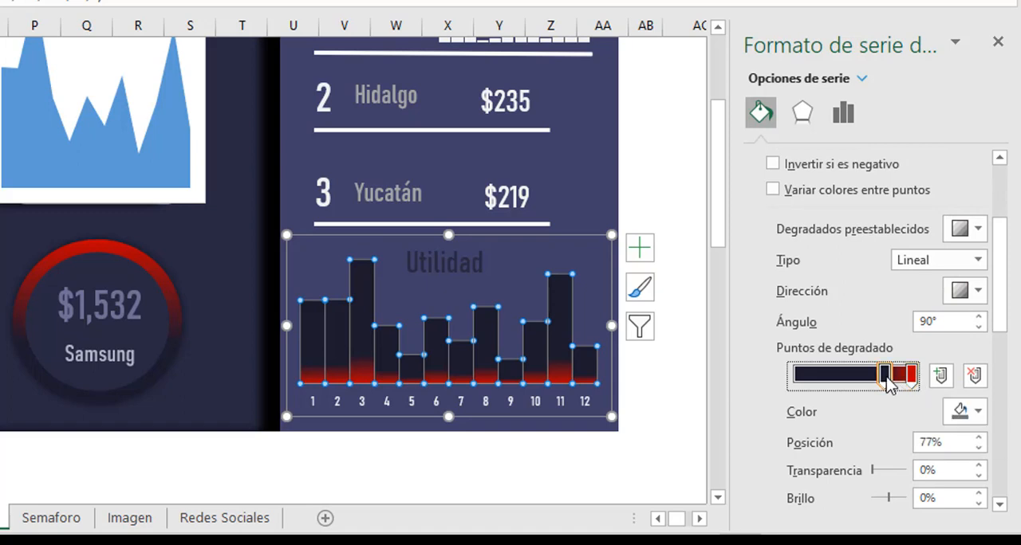
{"action": "mouse_move", "coordinate": [888, 382]}
{"action": "left_mouse_down"}
{"action": "mouse_move", "coordinate": [794, 384]}
{"action": "mouse_move", "coordinate": [885, 384]}
{"action": "left_mouse_up"}
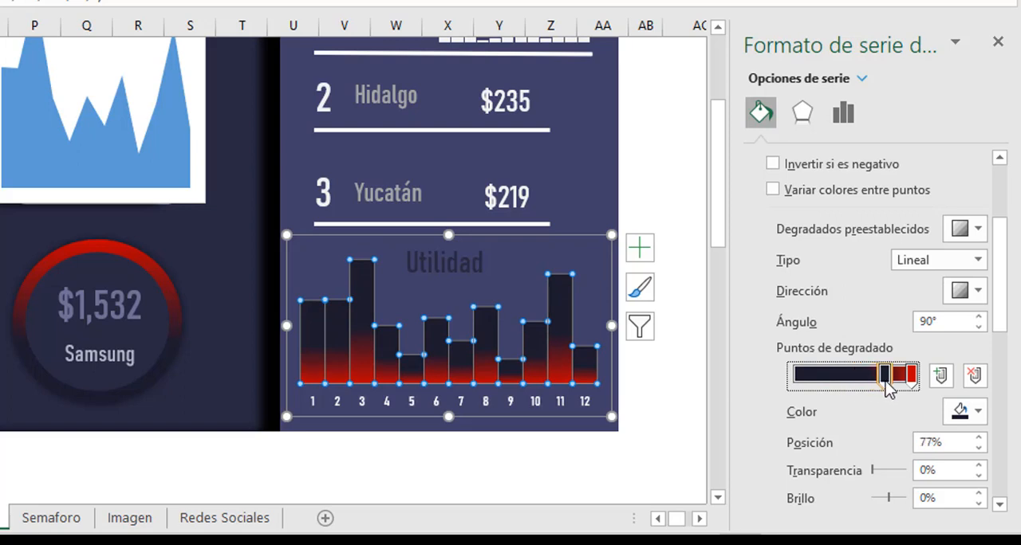
{"action": "left_click", "coordinate": [695, 364]}
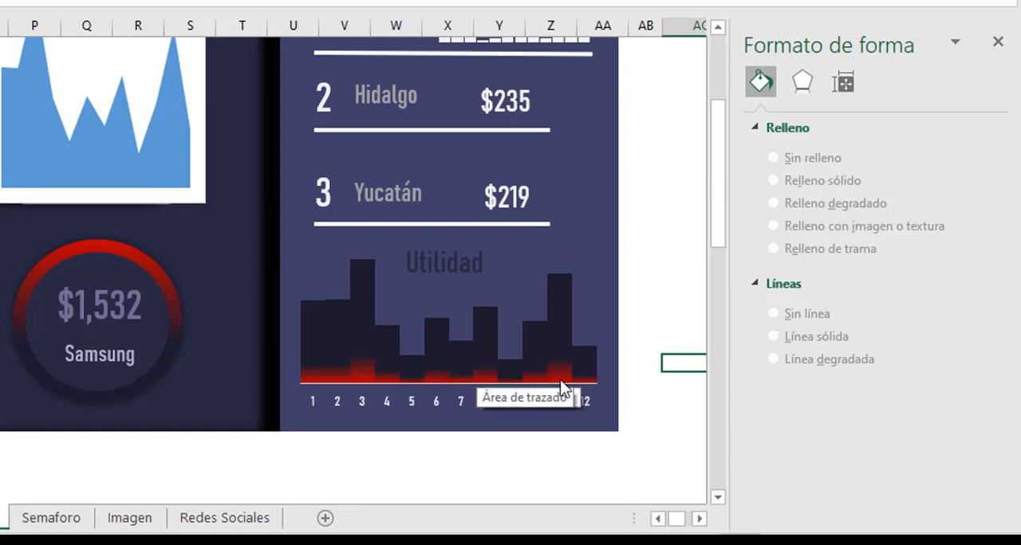
{"action": "left_click", "coordinate": [660, 279]}
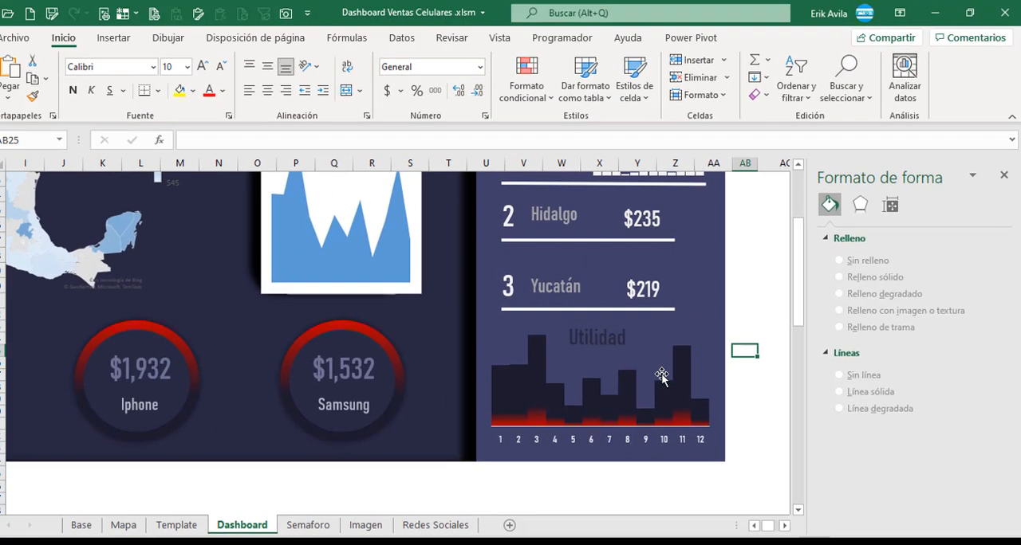
Add centred data labels to the columns of the Utilidad chart.
{"action": "left_click", "coordinate": [569, 345]}
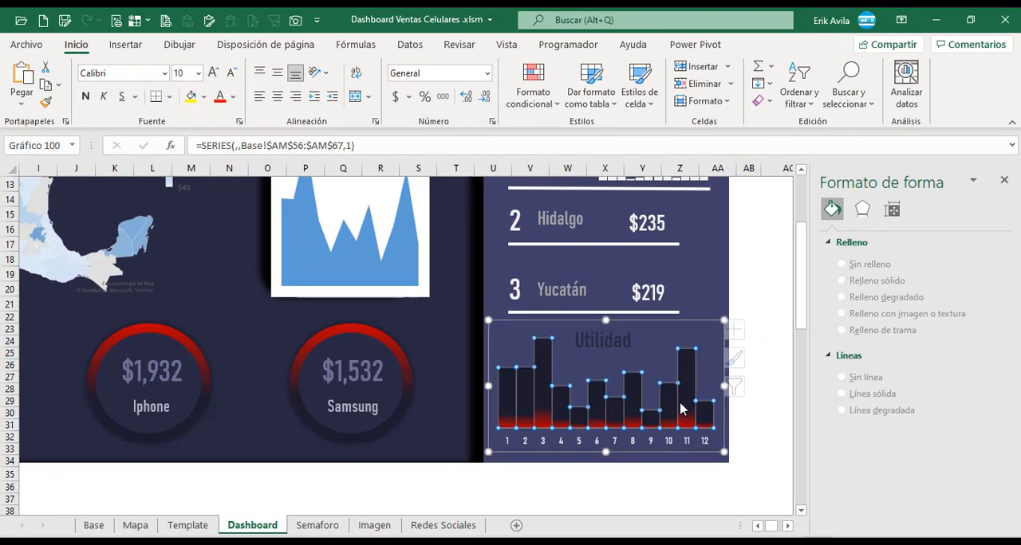
{"action": "left_click", "coordinate": [852, 44]}
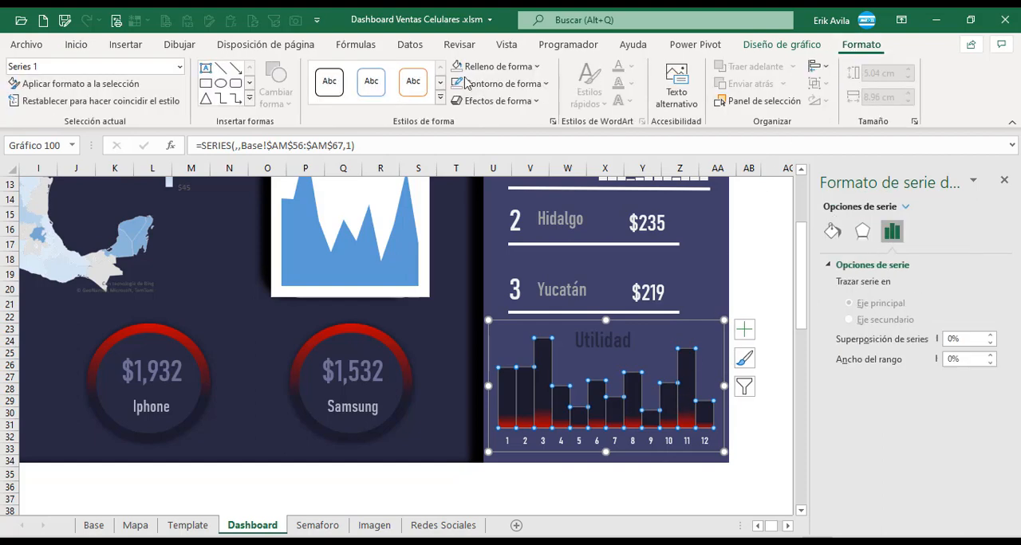
{"action": "left_click", "coordinate": [782, 45]}
{"action": "left_click", "coordinate": [54, 104]}
{"action": "mouse_move", "coordinate": [71, 186]}
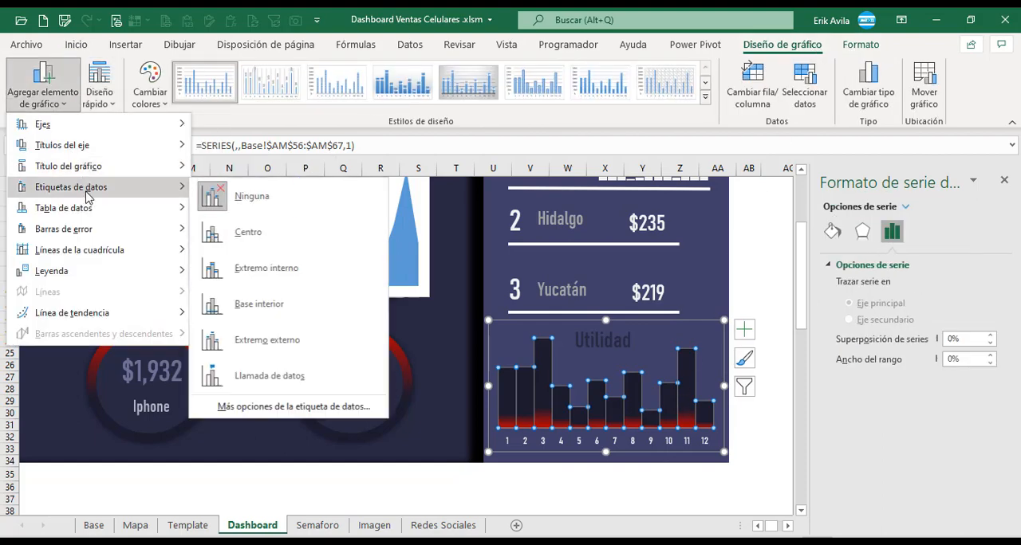
{"action": "left_click", "coordinate": [250, 232]}
Colour the Utilidad chart's data labels white and rotate their text upward.
{"action": "left_click", "coordinate": [561, 408]}
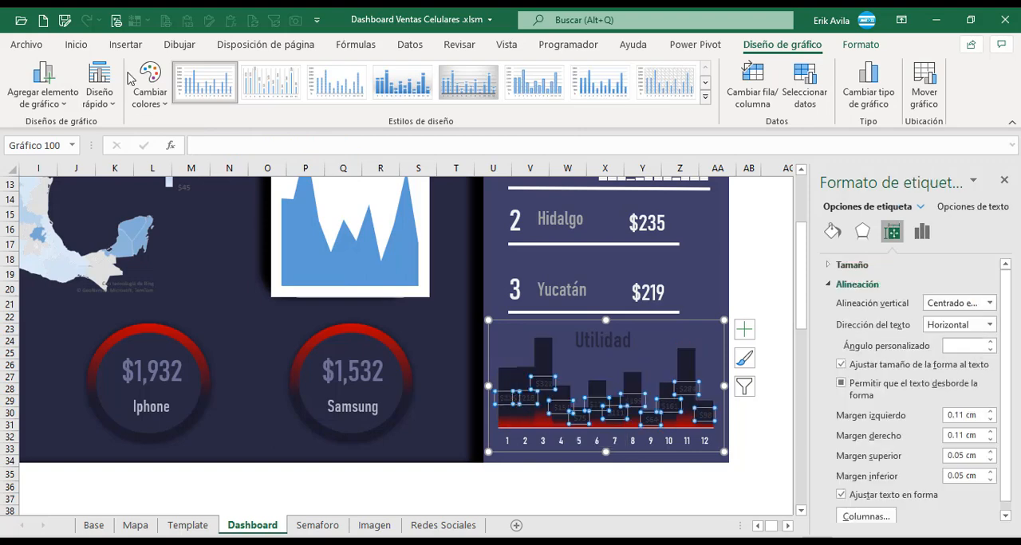
{"action": "left_click", "coordinate": [76, 44]}
{"action": "left_click", "coordinate": [316, 73]}
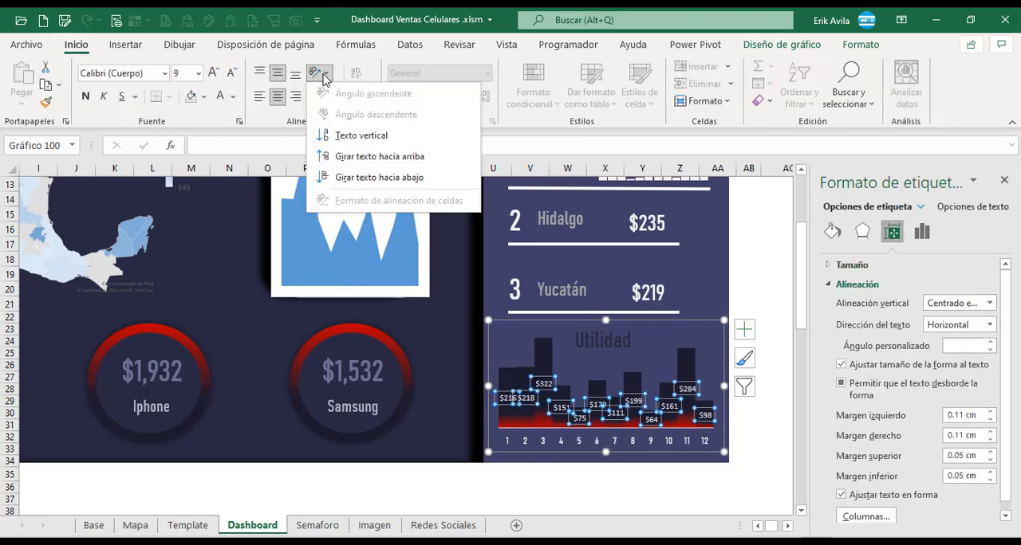
{"action": "left_click", "coordinate": [356, 155]}
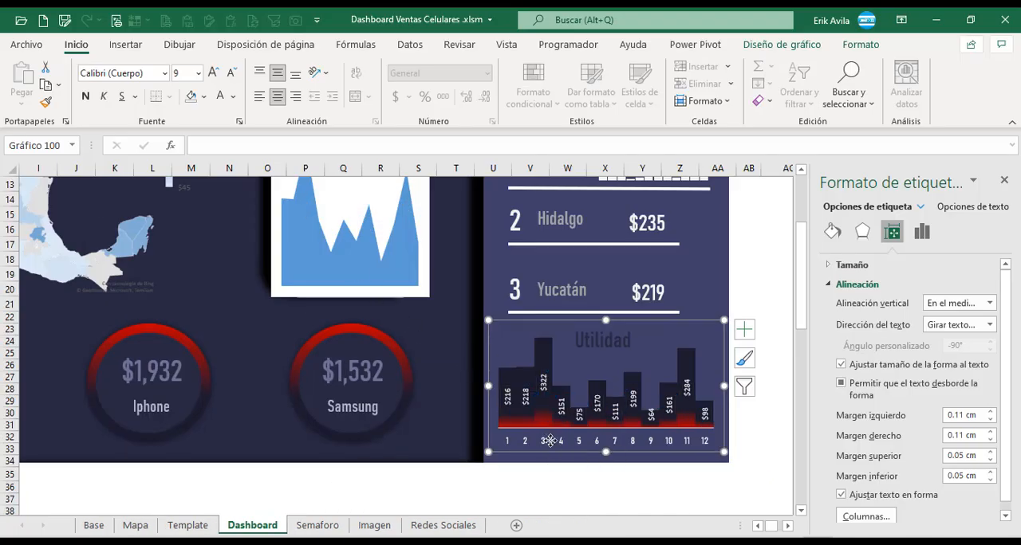
Set the font of the Utilidad chart's data labels to Bahnschrift Condensed at size 10.
{"action": "left_click", "coordinate": [547, 451]}
{"action": "left_click", "coordinate": [548, 440]}
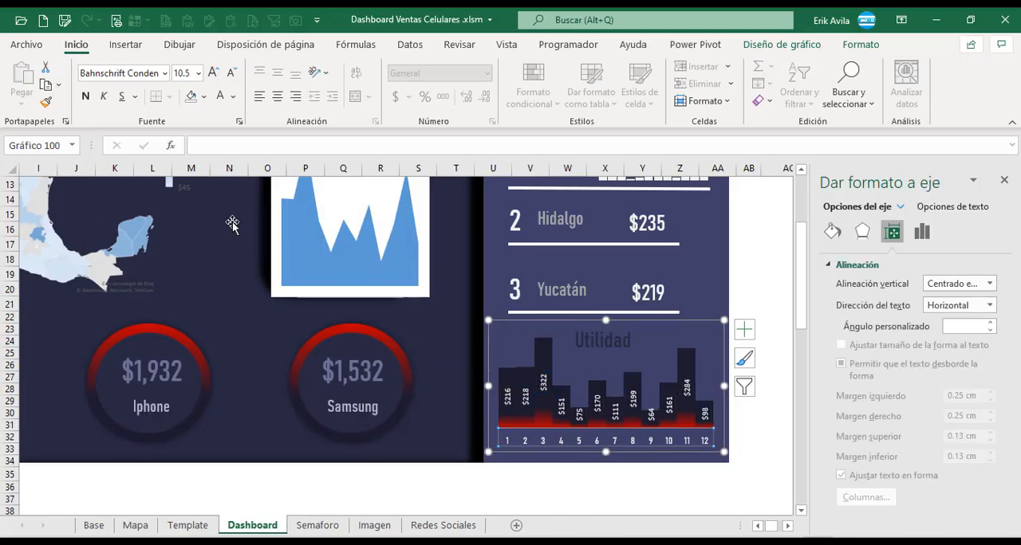
{"action": "left_click", "coordinate": [122, 72]}
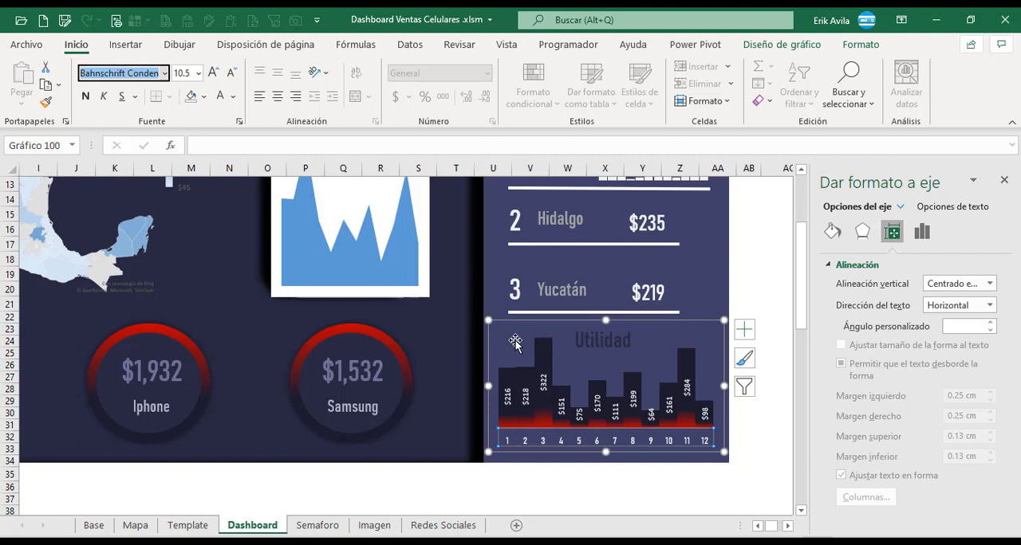
{"action": "left_click", "coordinate": [544, 386]}
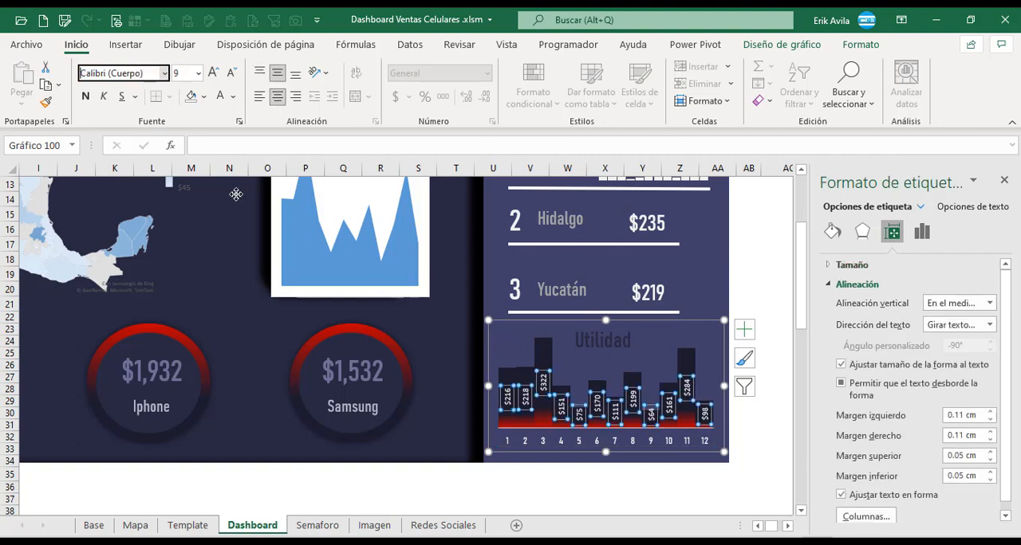
{"action": "left_click", "coordinate": [136, 78]}
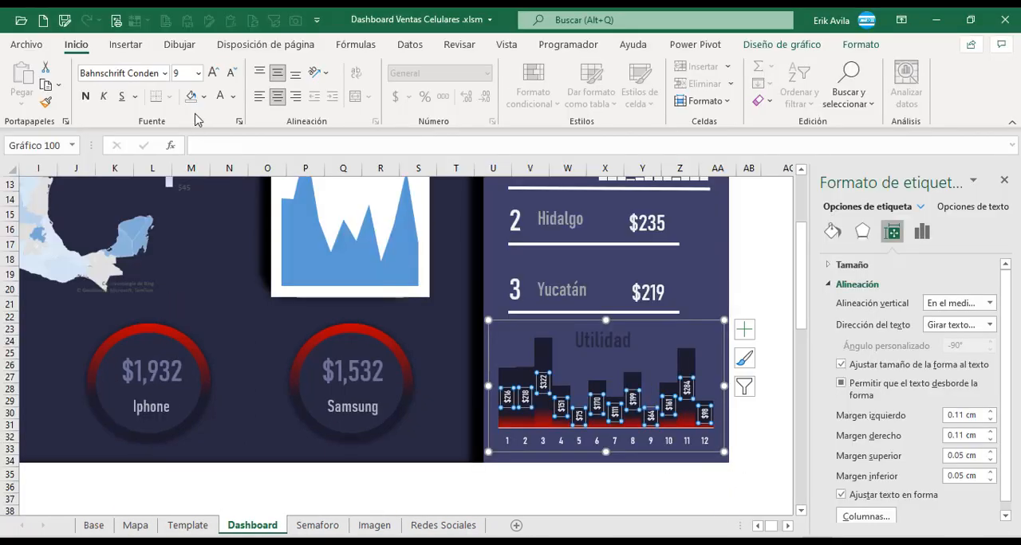
{"action": "left_click", "coordinate": [213, 72]}
{"action": "left_click", "coordinate": [213, 73]}
{"action": "left_click", "coordinate": [214, 74]}
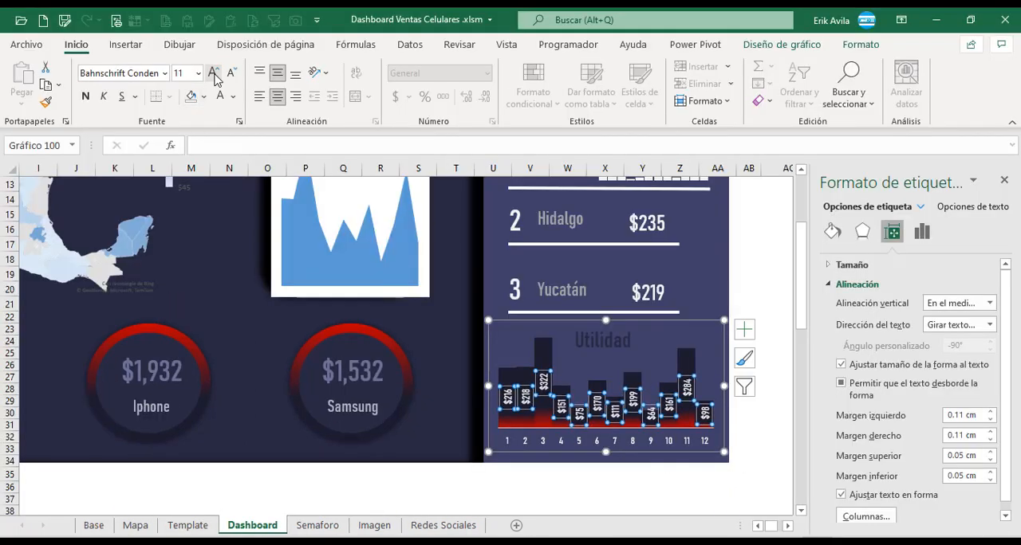
{"action": "left_click", "coordinate": [232, 75]}
{"action": "left_click", "coordinate": [765, 303]}
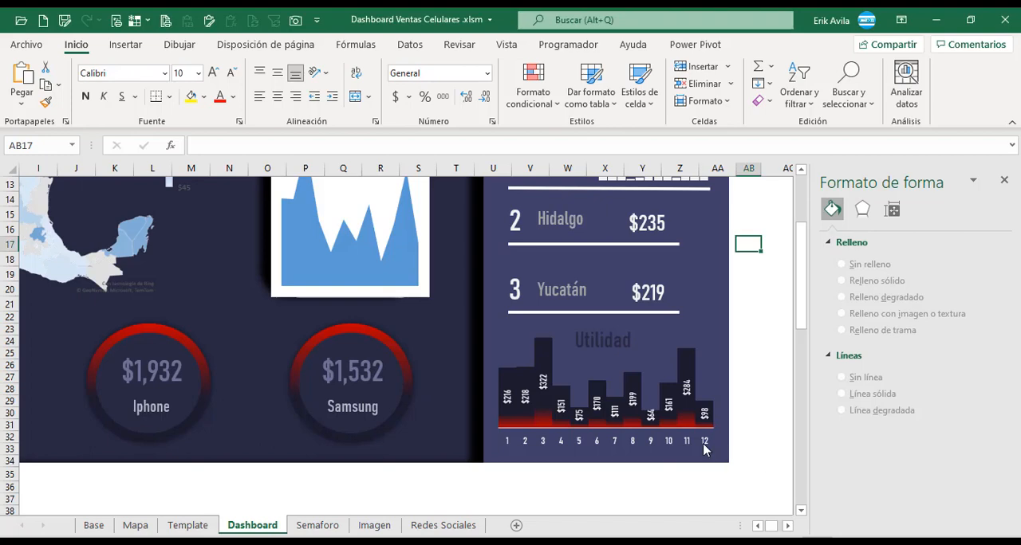
Compare the Utilidad chart with the finished dashboard's version, examining its Barra Selección column for the chosen month.
{"action": "mouse_move", "coordinate": [519, 375]}
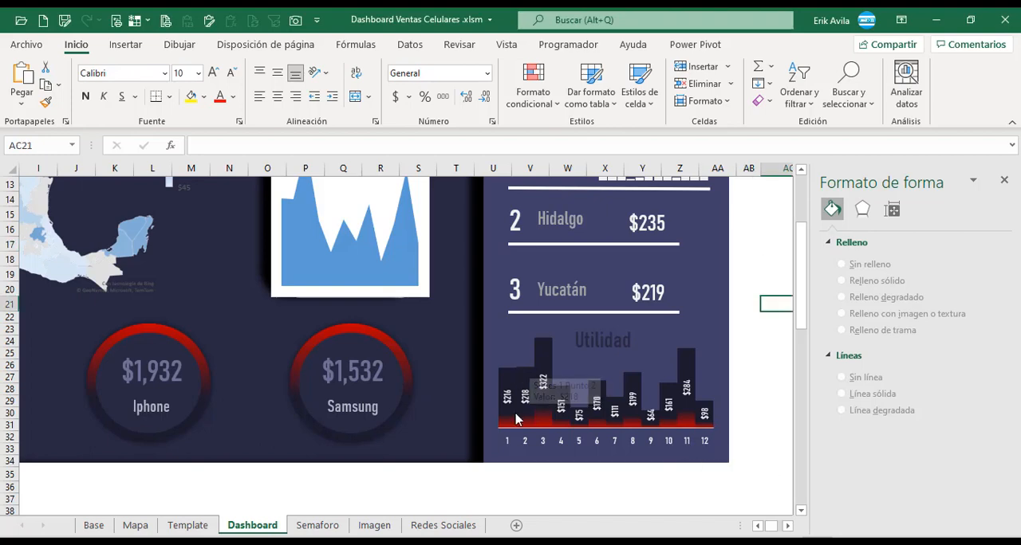
{"action": "left_click", "coordinate": [555, 381]}
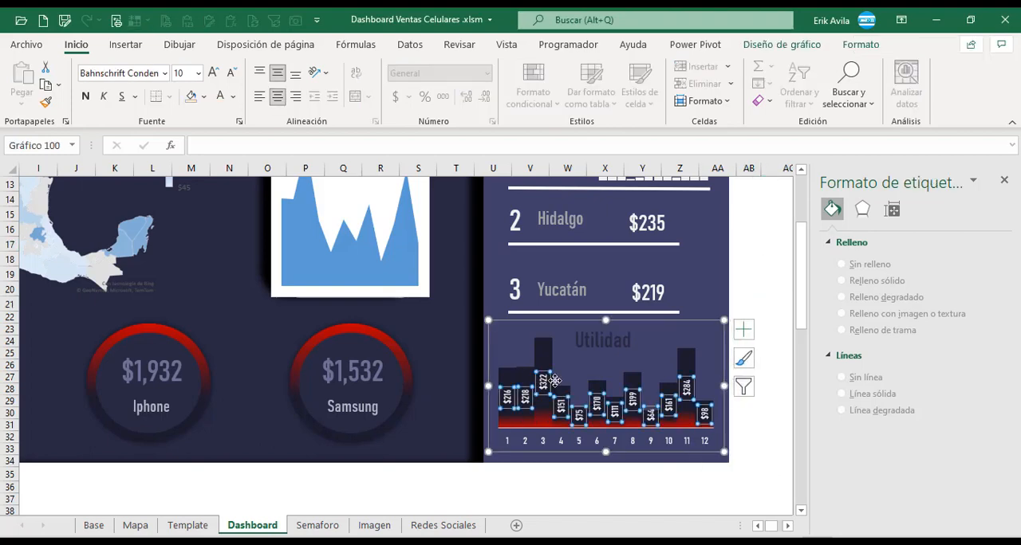
{"action": "left_click", "coordinate": [774, 310]}
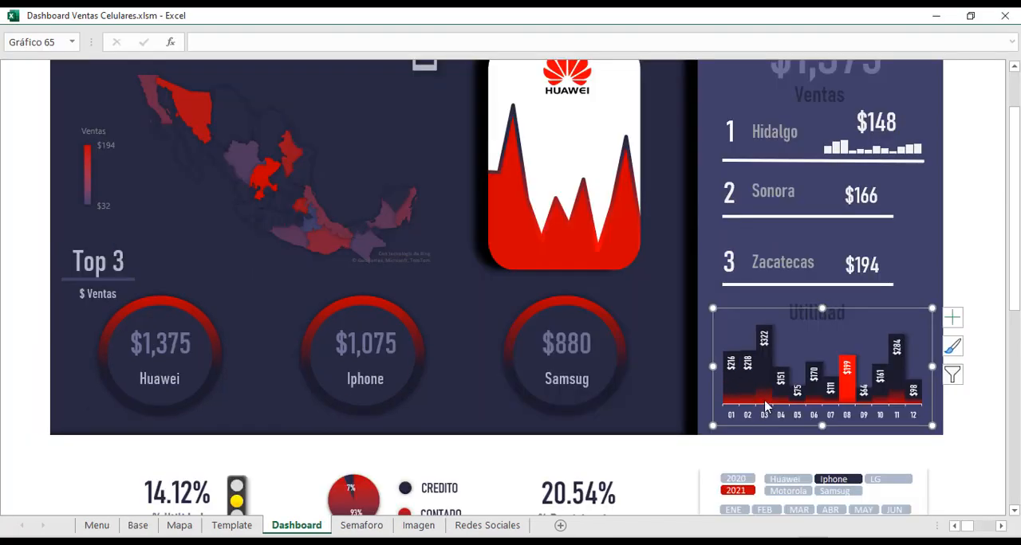
{"action": "left_click", "coordinate": [766, 408]}
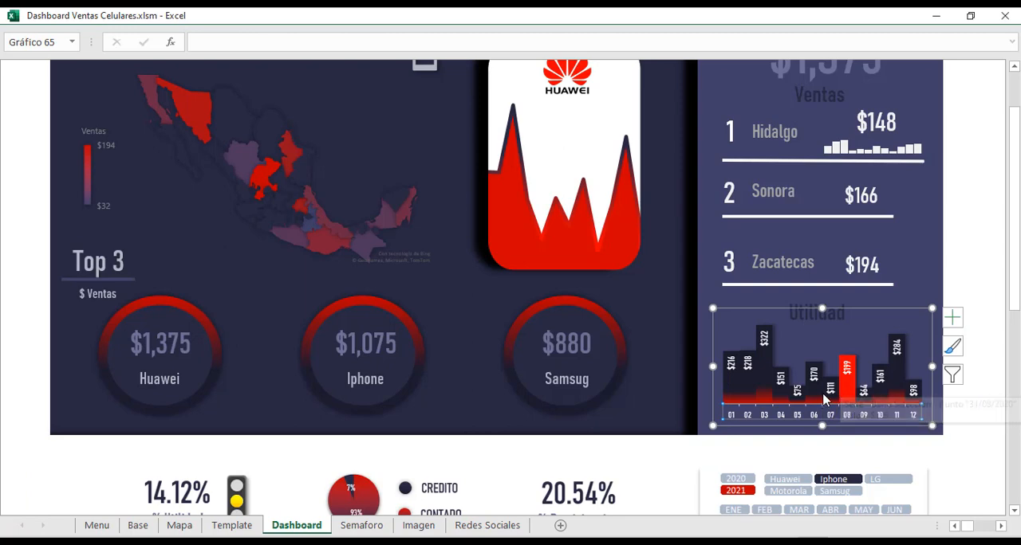
{"action": "scroll", "coordinate": [847, 391], "scroll_direction": "up", "scroll_amount": 3}
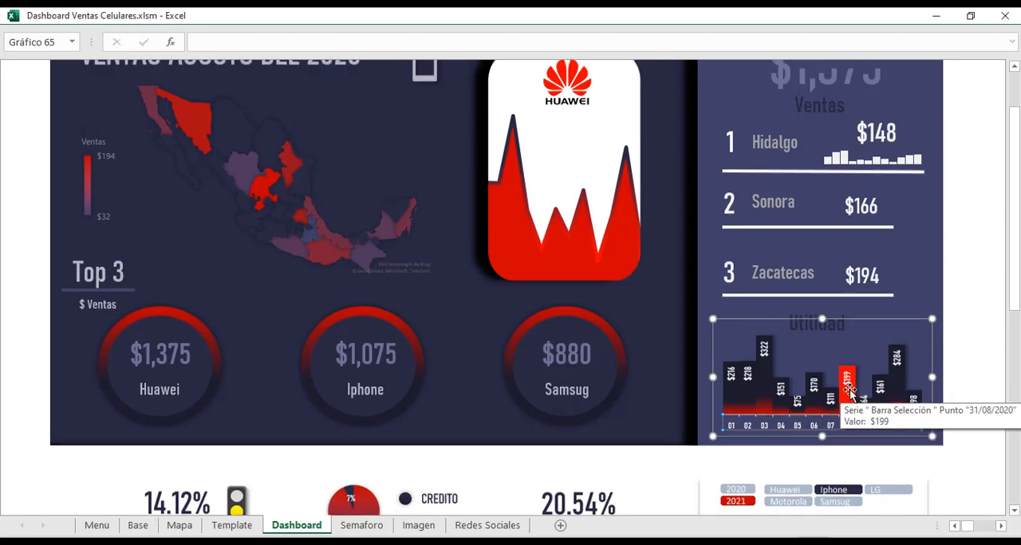
{"action": "scroll", "coordinate": [822, 420], "scroll_direction": "down", "scroll_amount": 3}
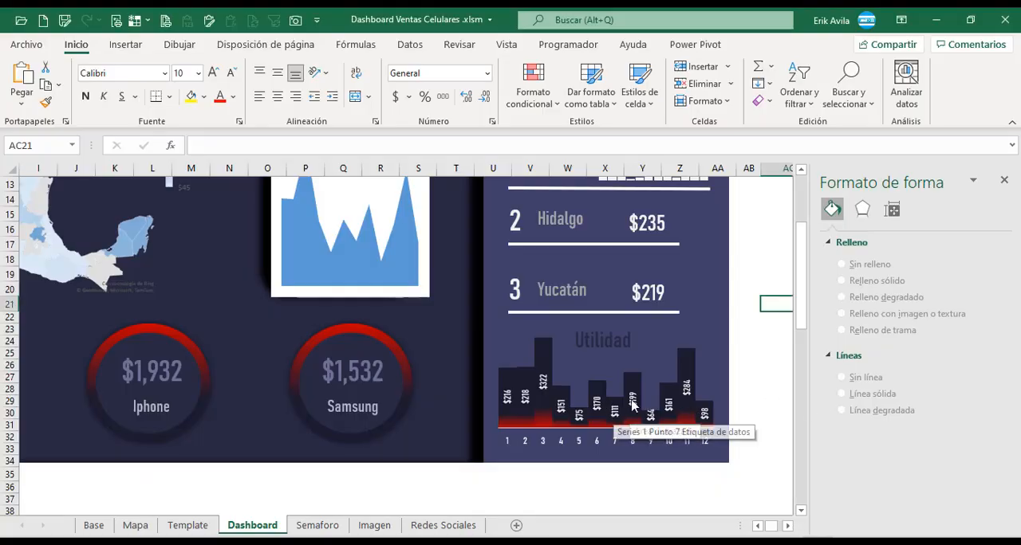
Review the Barra Selección column beside $ Margen in the monthly margin table on the Base sheet.
{"action": "left_click", "coordinate": [94, 527]}
{"action": "scroll", "coordinate": [275, 418], "scroll_direction": "up", "scroll_amount": 3}
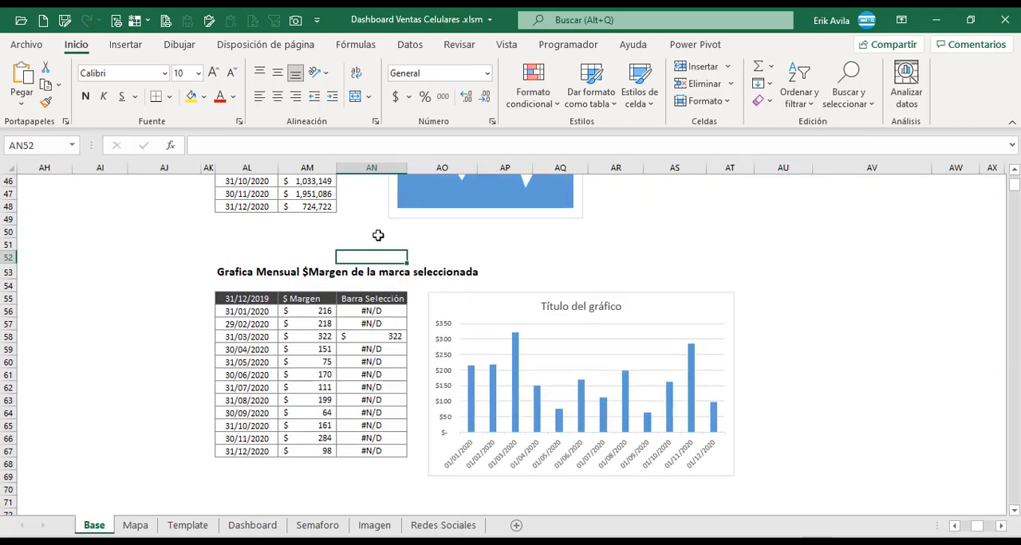
{"action": "scroll", "coordinate": [378, 235], "scroll_direction": "up", "scroll_amount": 2}
{"action": "left_click", "coordinate": [381, 344]}
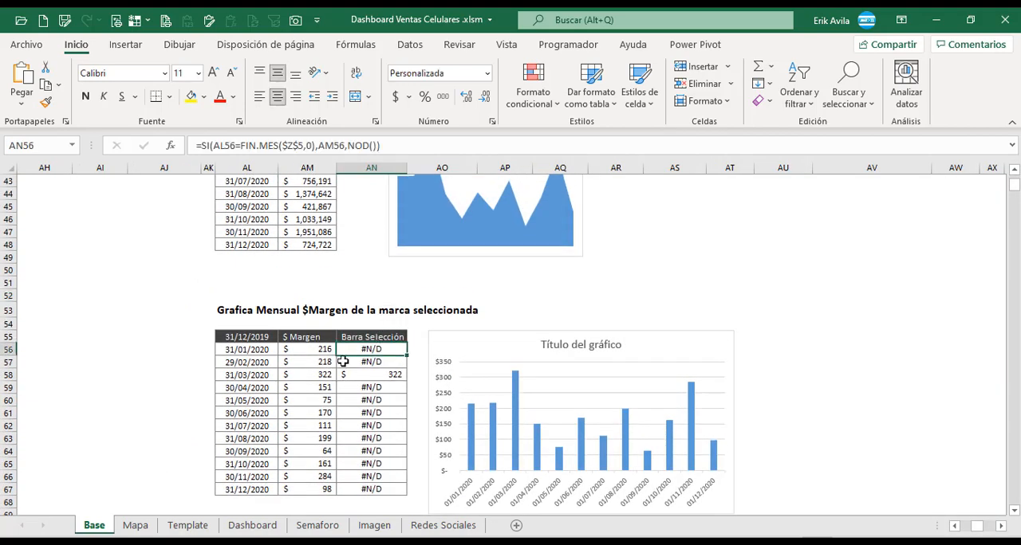
{"action": "left_click", "coordinate": [319, 364]}
{"action": "left_click", "coordinate": [359, 340]}
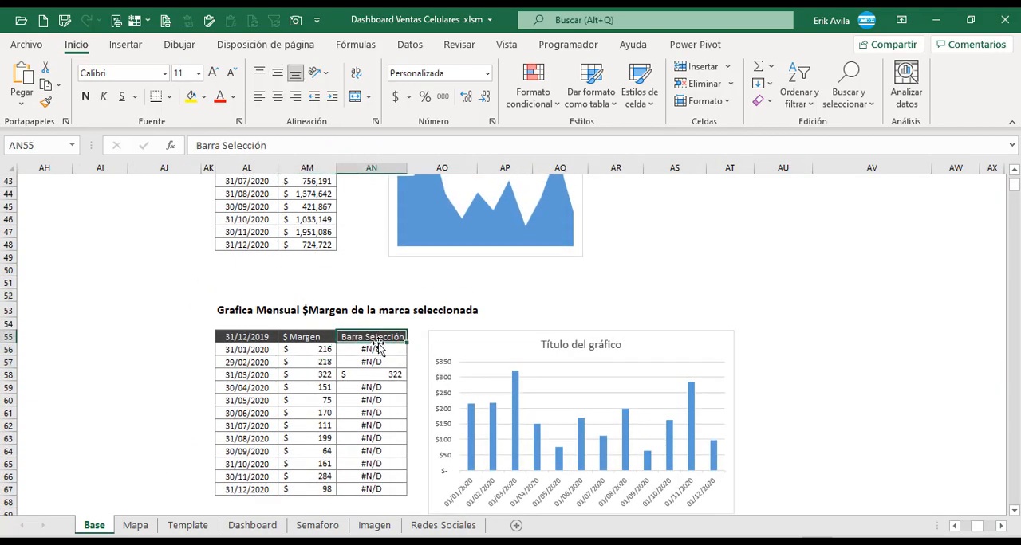
{"action": "left_click", "coordinate": [379, 349]}
{"action": "left_click", "coordinate": [378, 338]}
Examine the SI formula in AN56 that compares the row's month-end date with the selected date.
{"action": "left_click", "coordinate": [382, 350]}
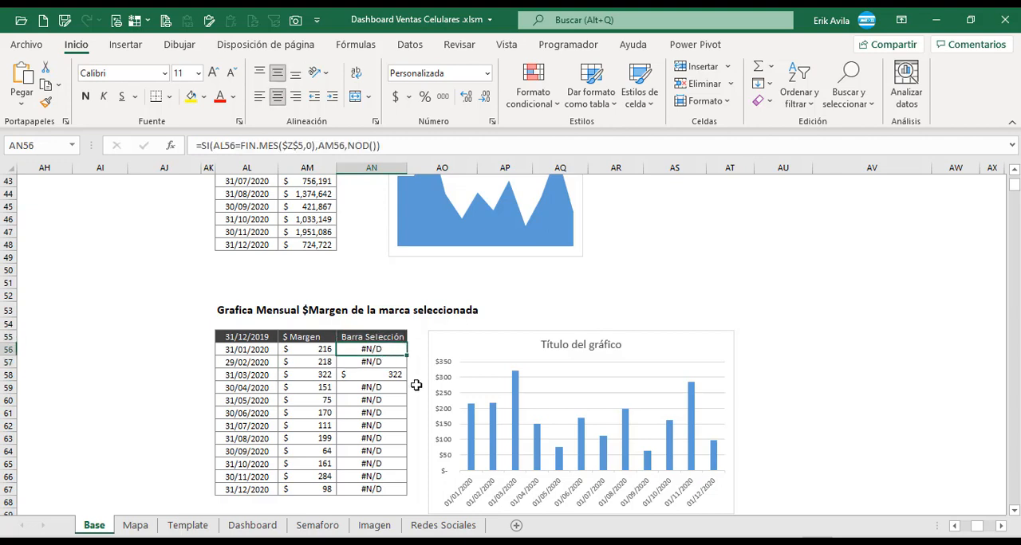
{"action": "key", "text": "F2"}
{"action": "key", "text": "Escape"}
{"action": "left_click", "coordinate": [383, 374]}
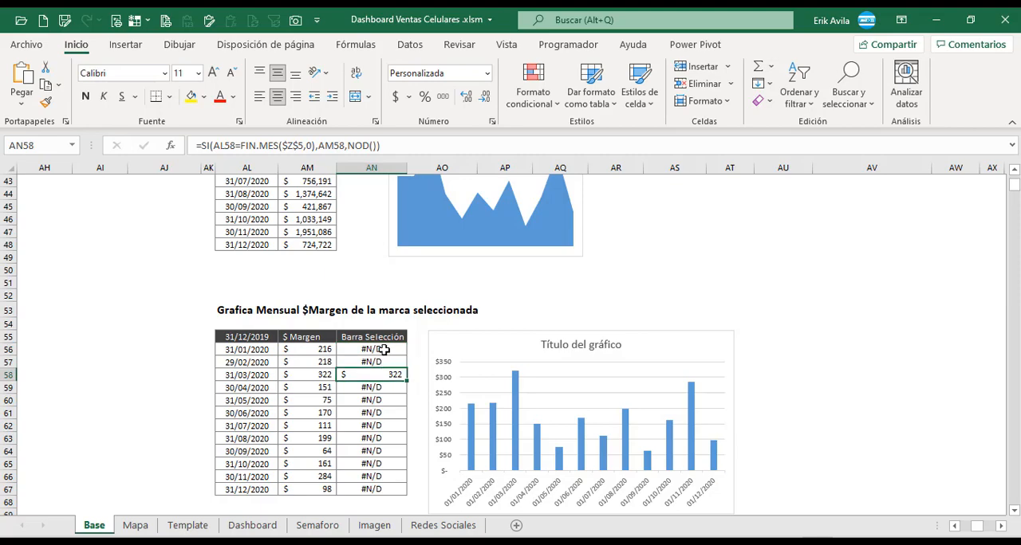
{"action": "left_click", "coordinate": [383, 349]}
{"action": "key", "text": "F2"}
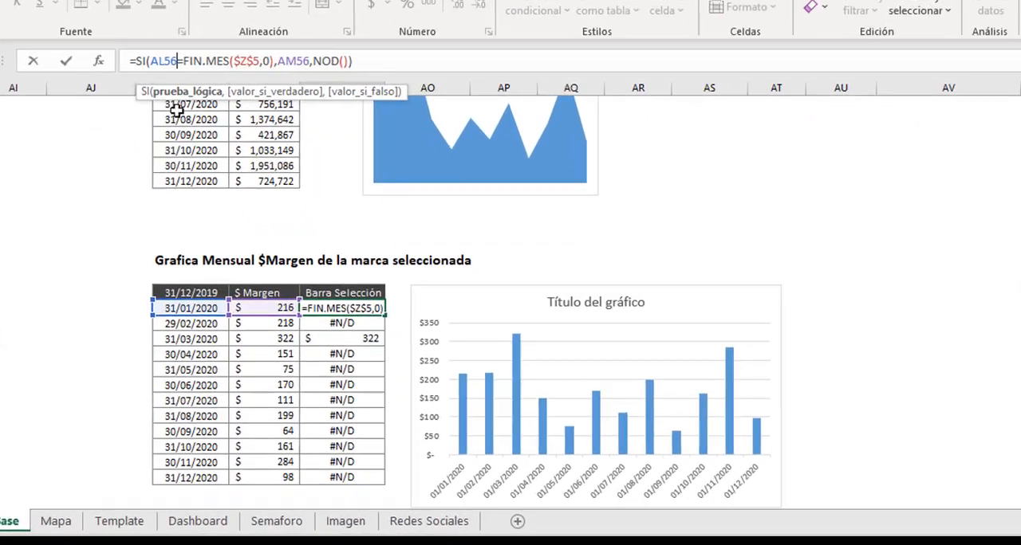
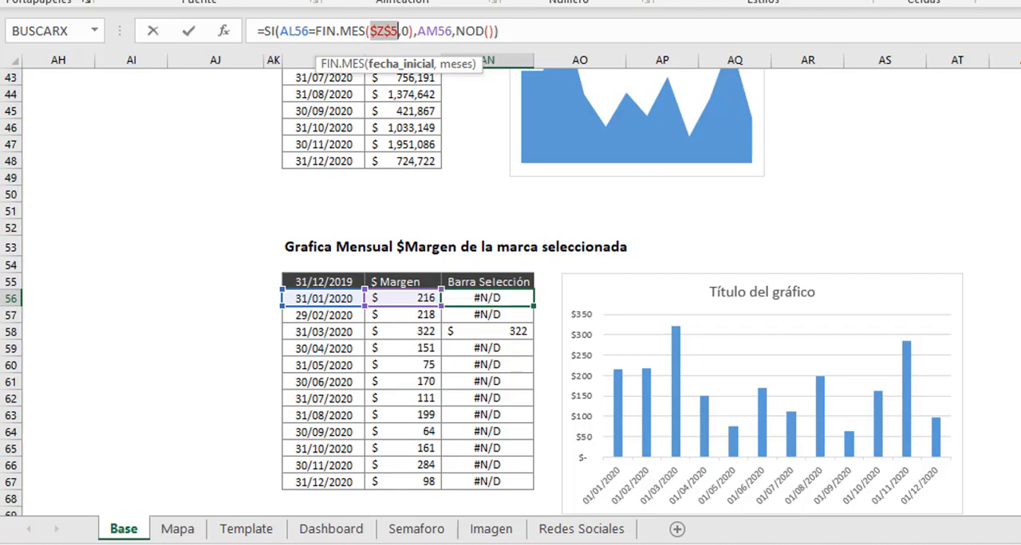
Trace the $Z$5 reference in the AN56 formula to the Selección Fecha cell on the Base sheet.
{"action": "scroll", "coordinate": [521, 292], "scroll_direction": "up", "scroll_amount": 14}
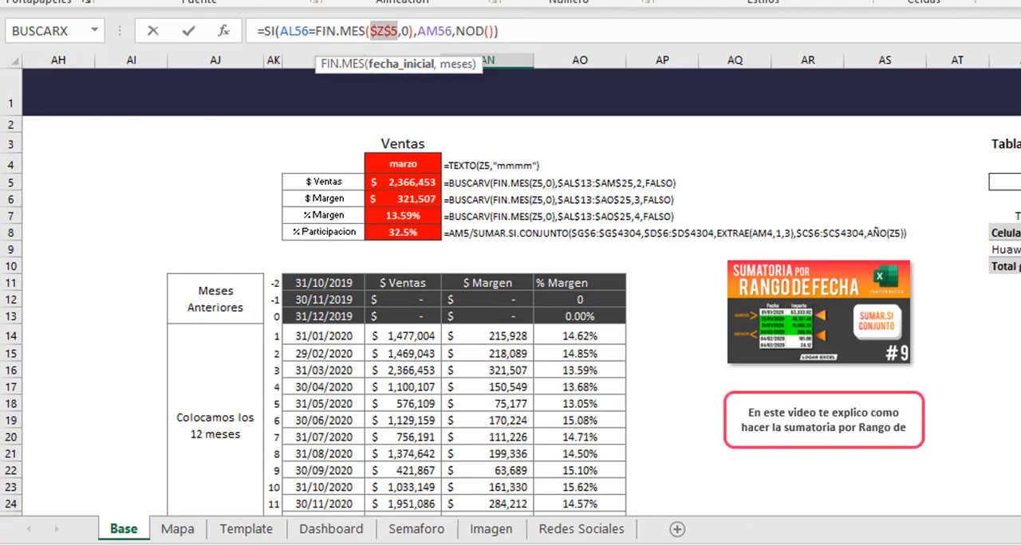
{"action": "scroll", "coordinate": [280, 231], "scroll_direction": "left", "scroll_amount": 5}
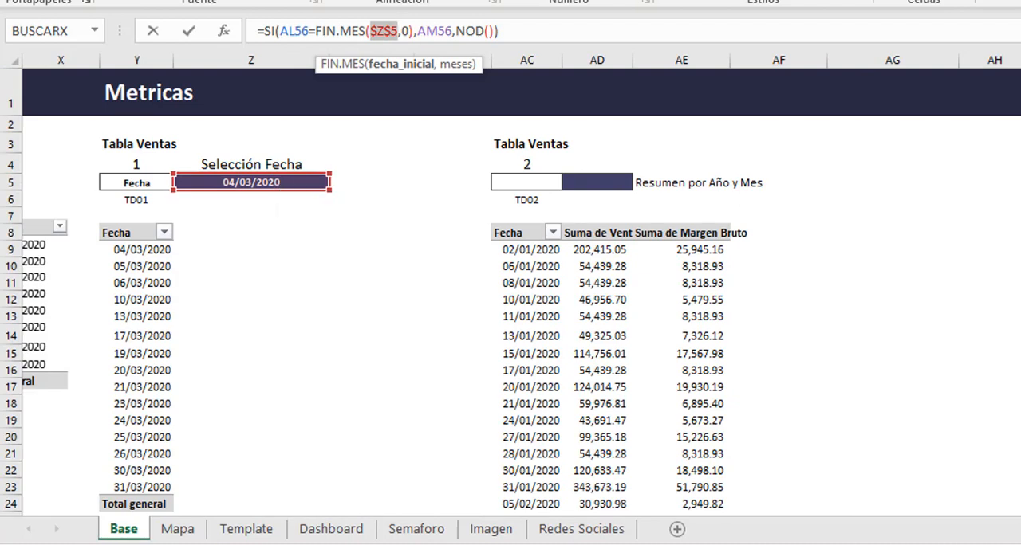
{"action": "scroll", "coordinate": [511, 319], "scroll_direction": "right", "scroll_amount": 4}
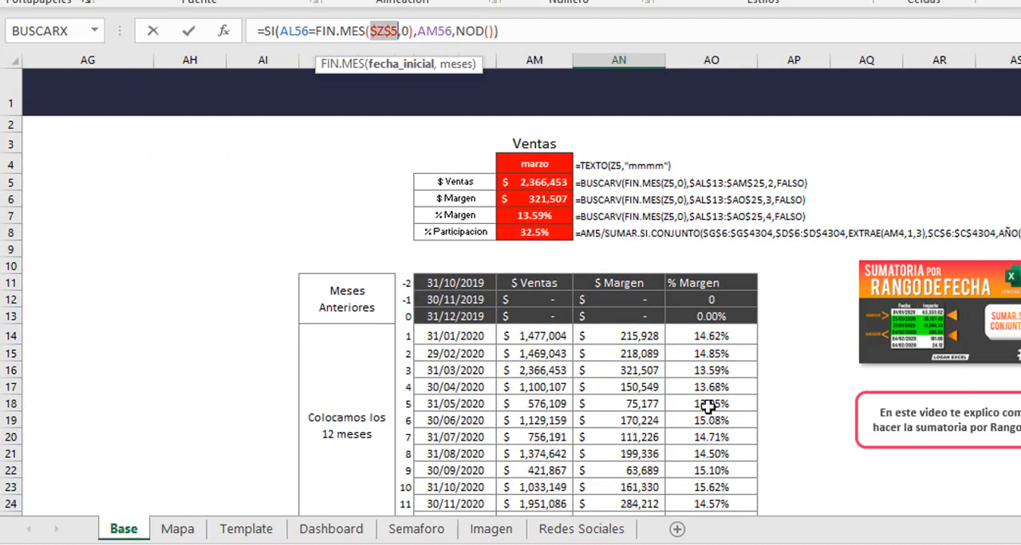
{"action": "scroll", "coordinate": [708, 406], "scroll_direction": "down", "scroll_amount": 10}
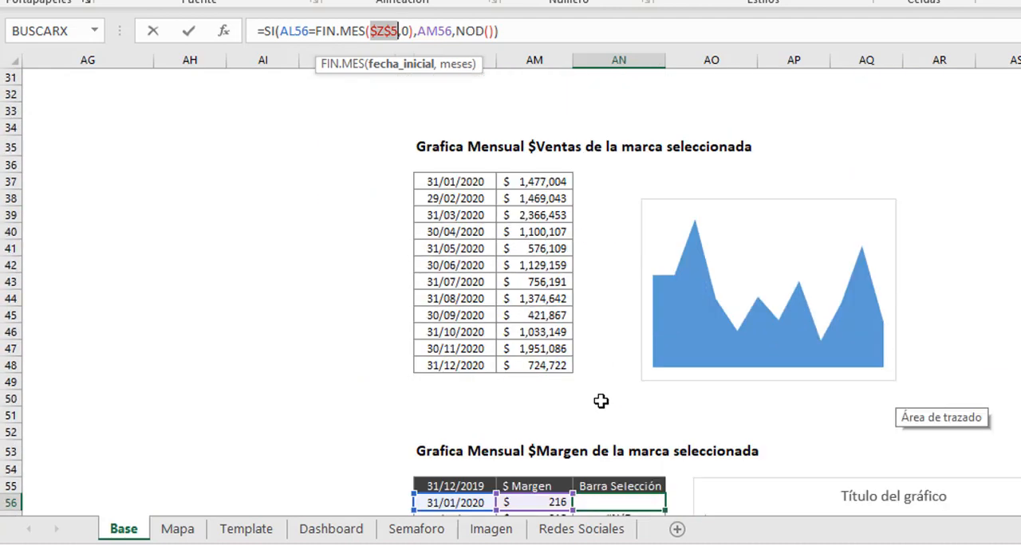
{"action": "scroll", "coordinate": [600, 401], "scroll_direction": "down", "scroll_amount": 5}
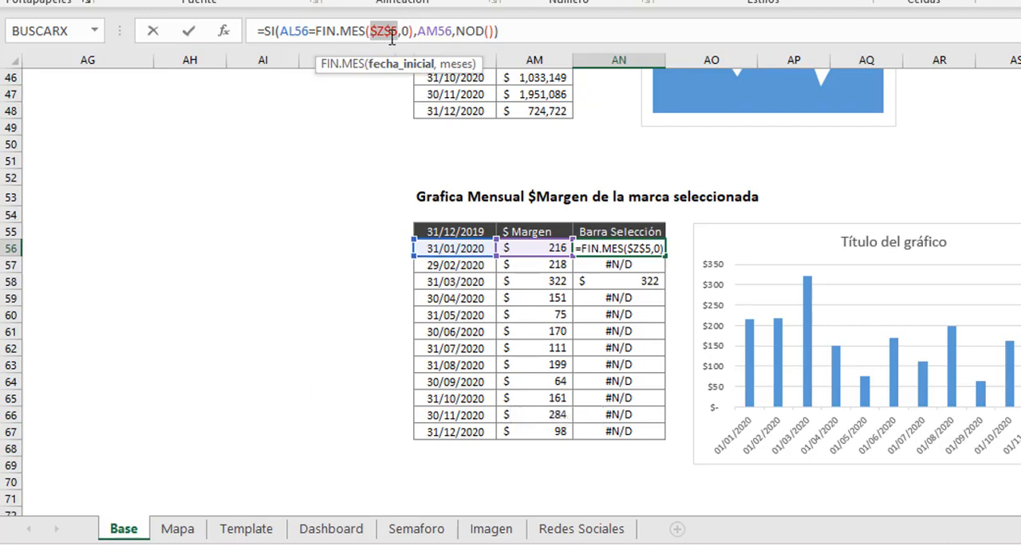
Examine the AM56 true value and the NOD() false value in the AN56 formula, leaving the formula unedited.
{"action": "left_click_drag", "start_coordinate": [418, 30], "coordinate": [452, 30]}
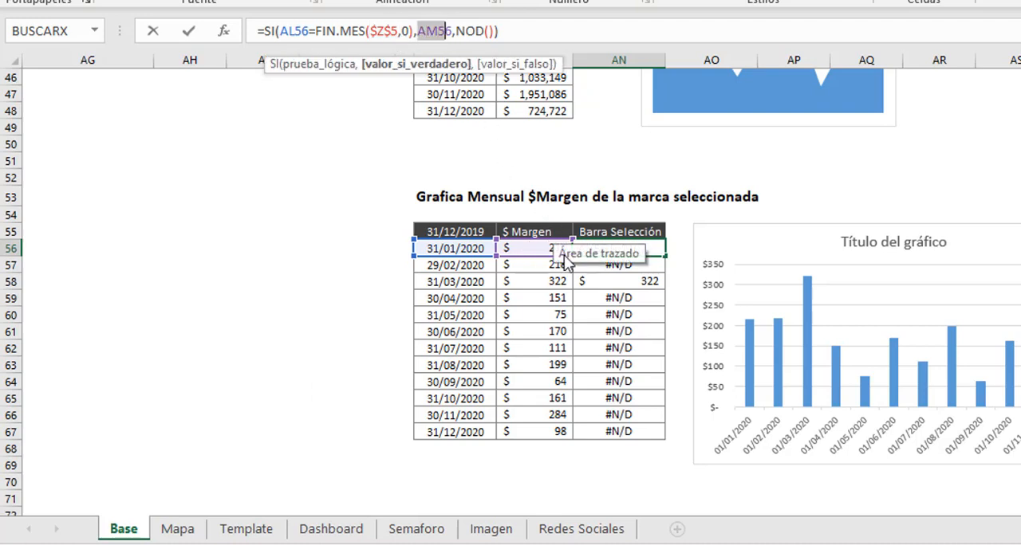
{"action": "left_click", "coordinate": [455, 32]}
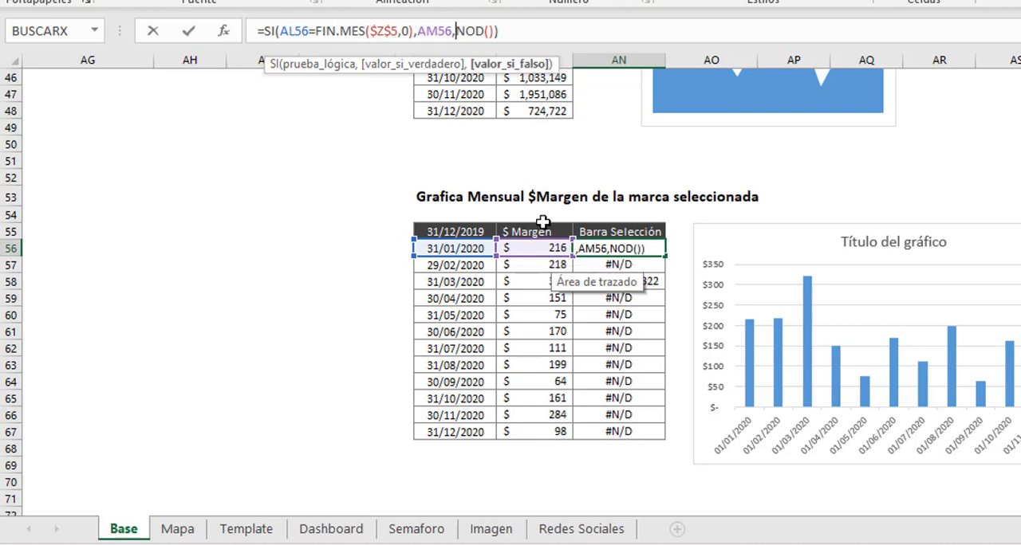
{"action": "key", "text": "Escape"}
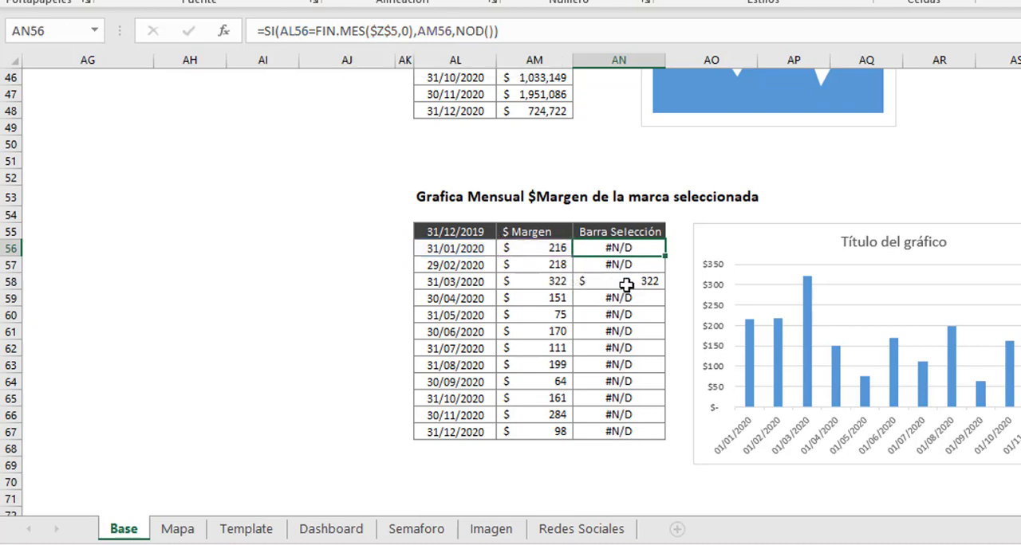
Compare the Barra Selección cell of the selected month with the cells of the other months in the margin table.
{"action": "left_click", "coordinate": [597, 283]}
{"action": "left_click", "coordinate": [629, 250]}
{"action": "left_click", "coordinate": [735, 243]}
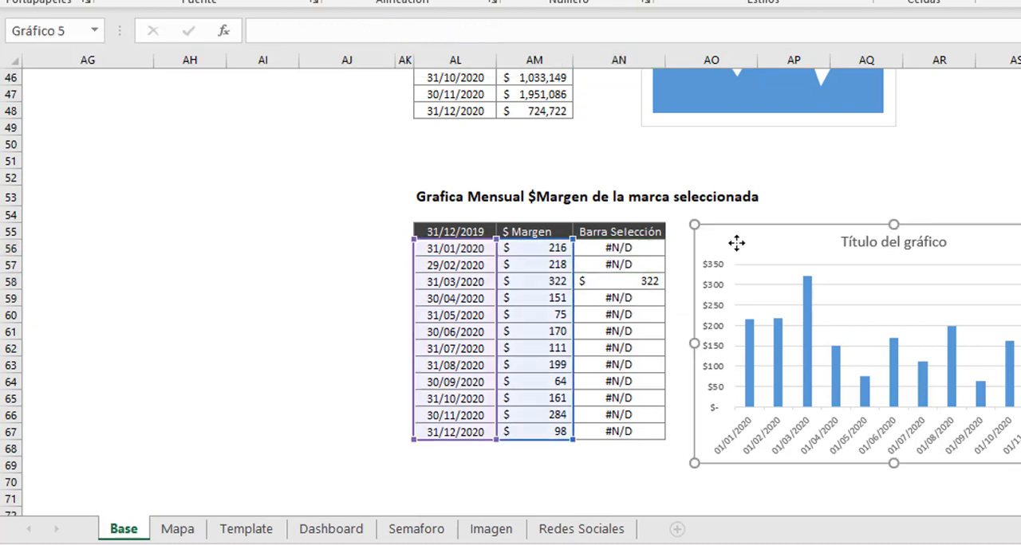
{"action": "left_click", "coordinate": [649, 282]}
{"action": "left_click", "coordinate": [643, 251]}
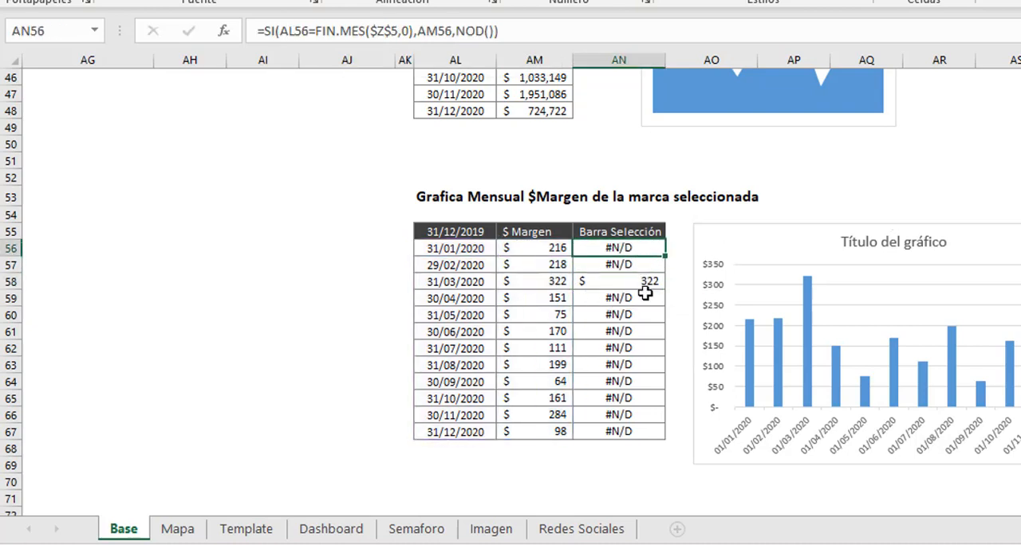
{"action": "left_click", "coordinate": [647, 315]}
{"action": "left_click", "coordinate": [644, 285]}
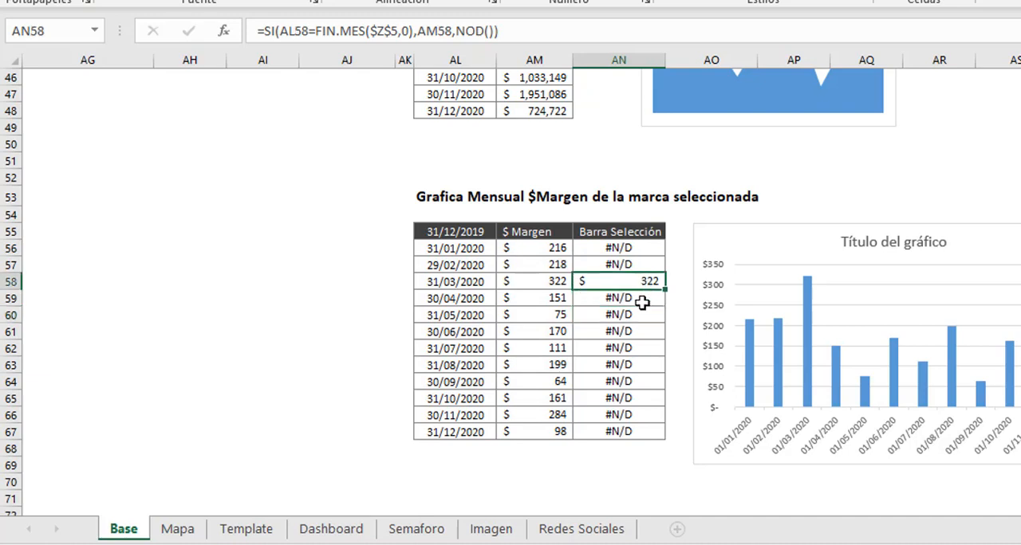
{"action": "left_click", "coordinate": [638, 318]}
{"action": "left_click", "coordinate": [610, 279]}
{"action": "left_click", "coordinate": [608, 312]}
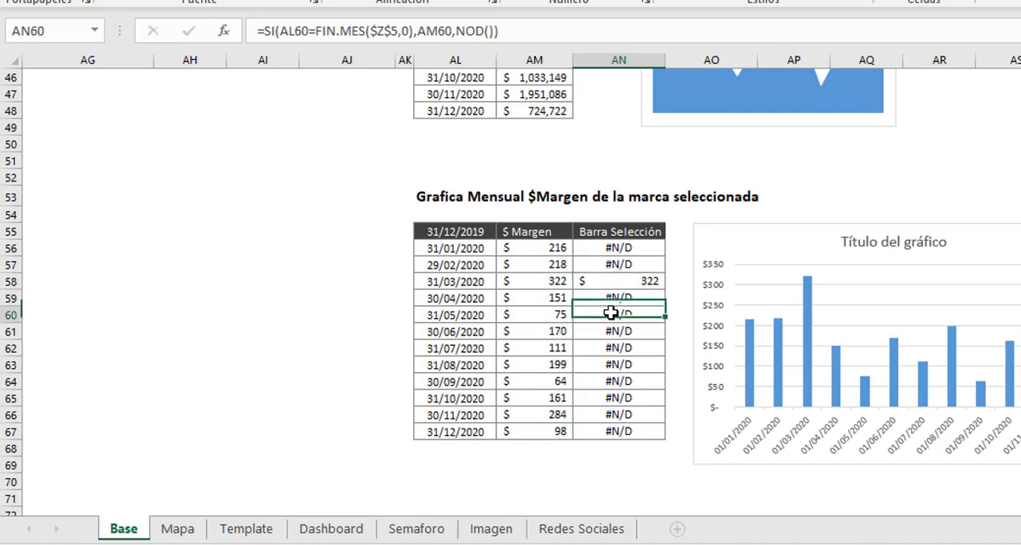
{"action": "left_click", "coordinate": [624, 279]}
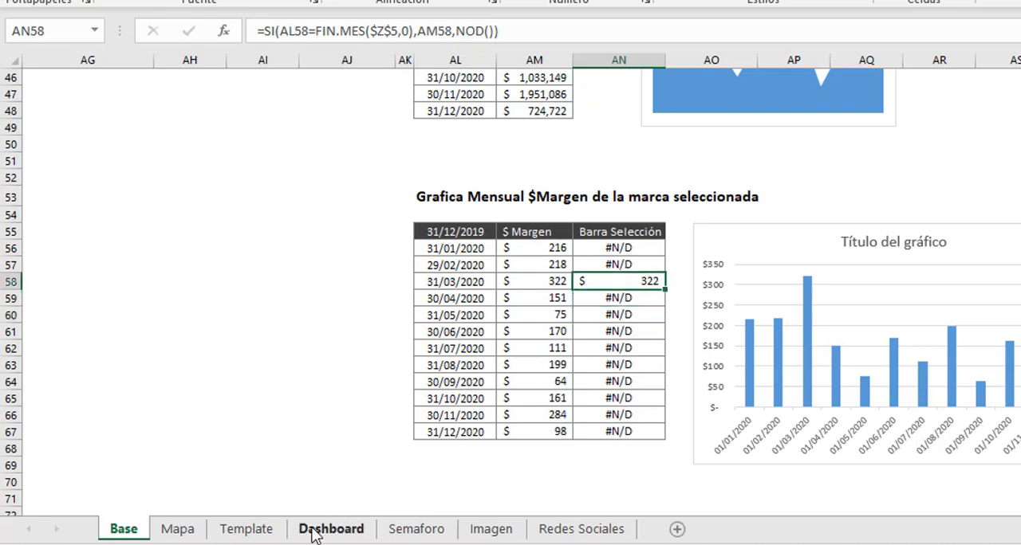
Add a second data series to the Dashboard's Utilidad chart, taking its name from the Barra Selección header in Base!AN55.
{"action": "left_click", "coordinate": [317, 531]}
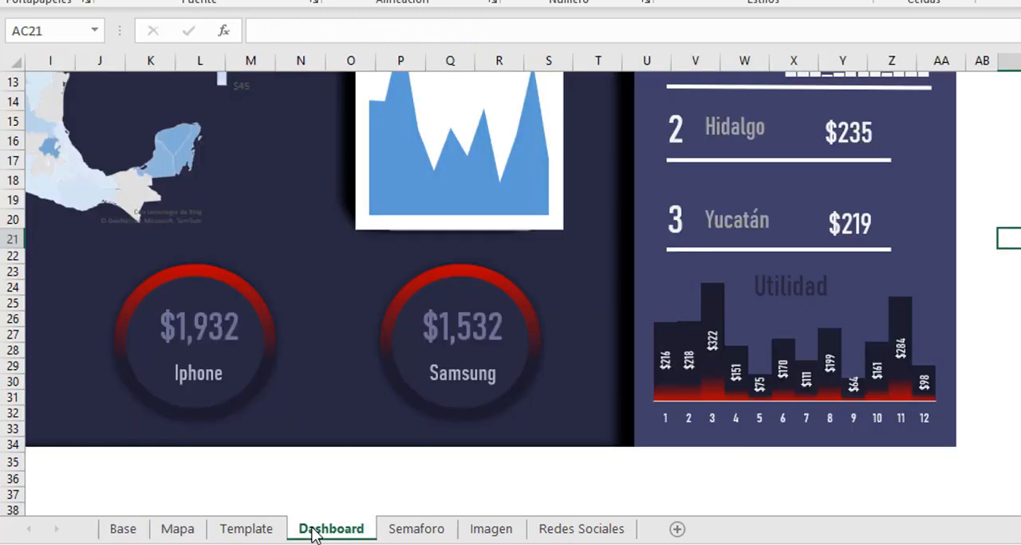
{"action": "left_click", "coordinate": [687, 345]}
{"action": "right_click", "coordinate": [689, 347]}
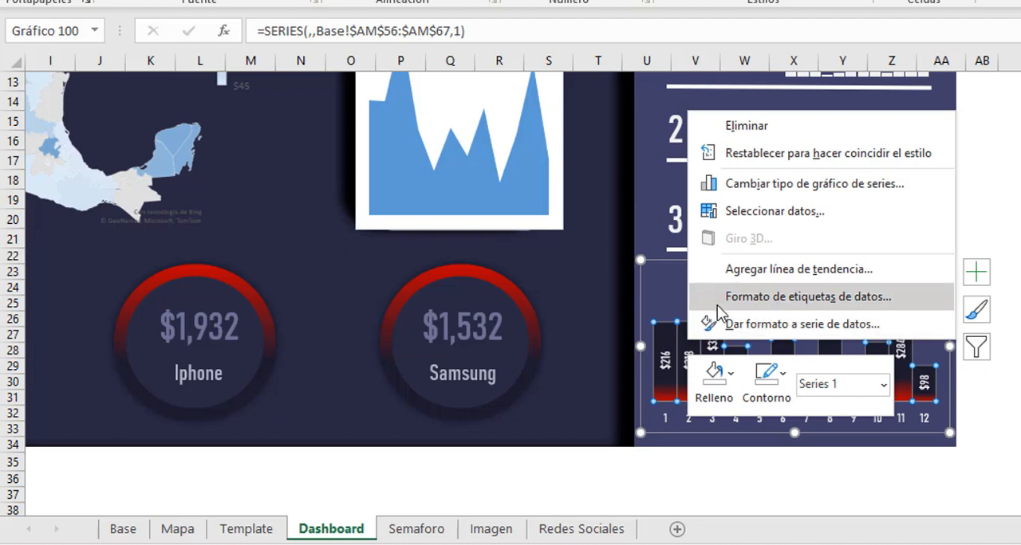
{"action": "left_click", "coordinate": [750, 212]}
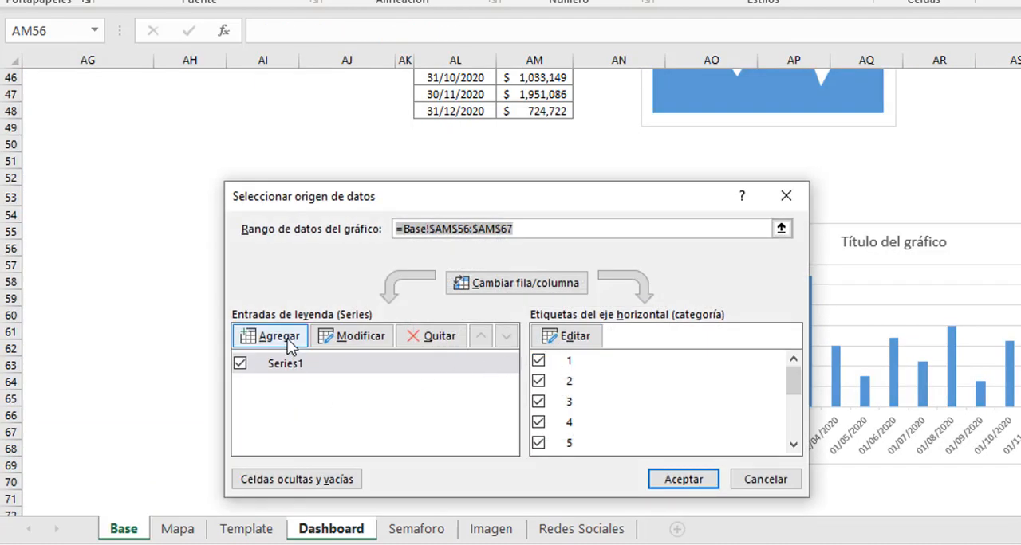
{"action": "left_click", "coordinate": [287, 339]}
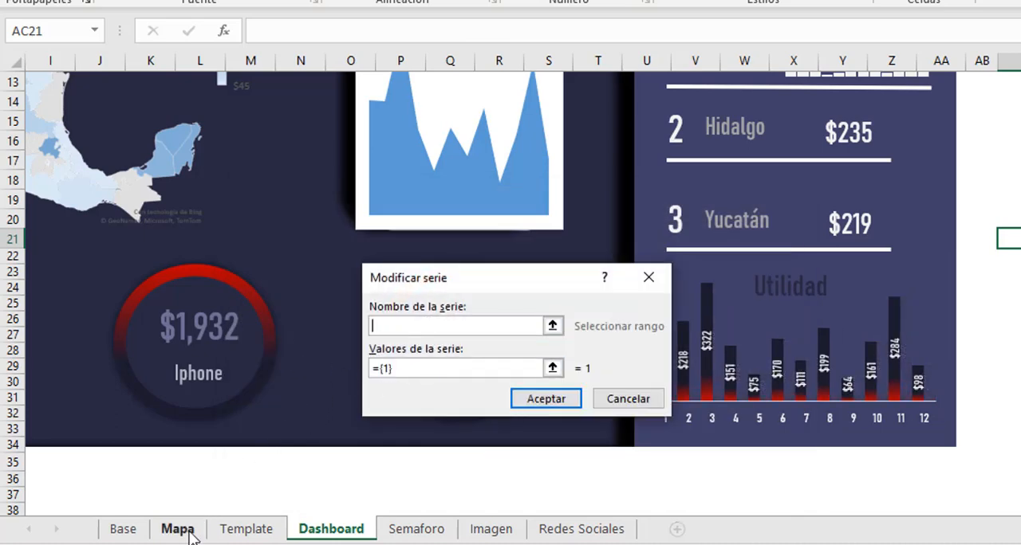
{"action": "left_click", "coordinate": [139, 534]}
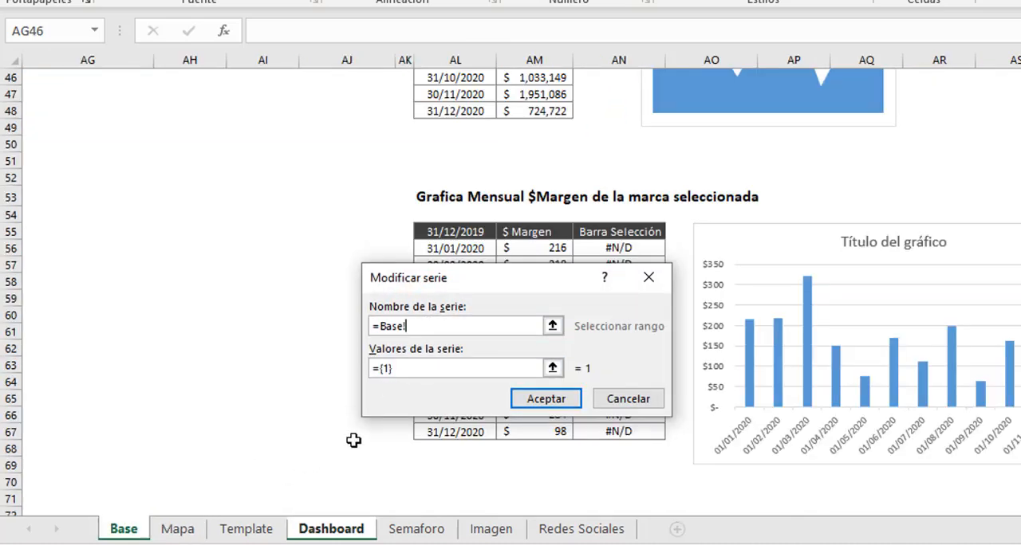
{"action": "left_click", "coordinate": [612, 236]}
Set the new series' values to Base!$AN$56:$AN$67 and accept the chart's data source.
{"action": "left_click", "coordinate": [478, 369]}
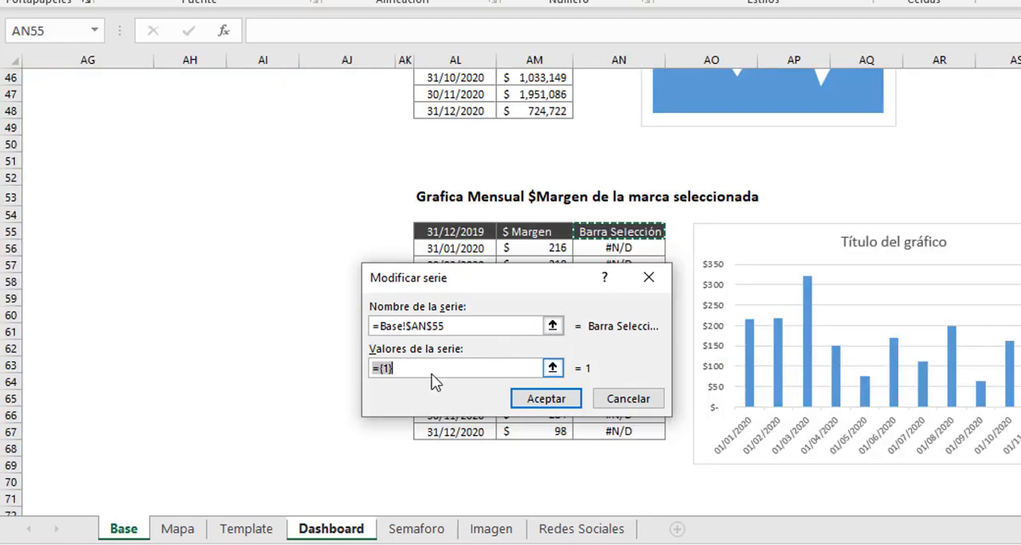
{"action": "key", "text": "BackSpace"}
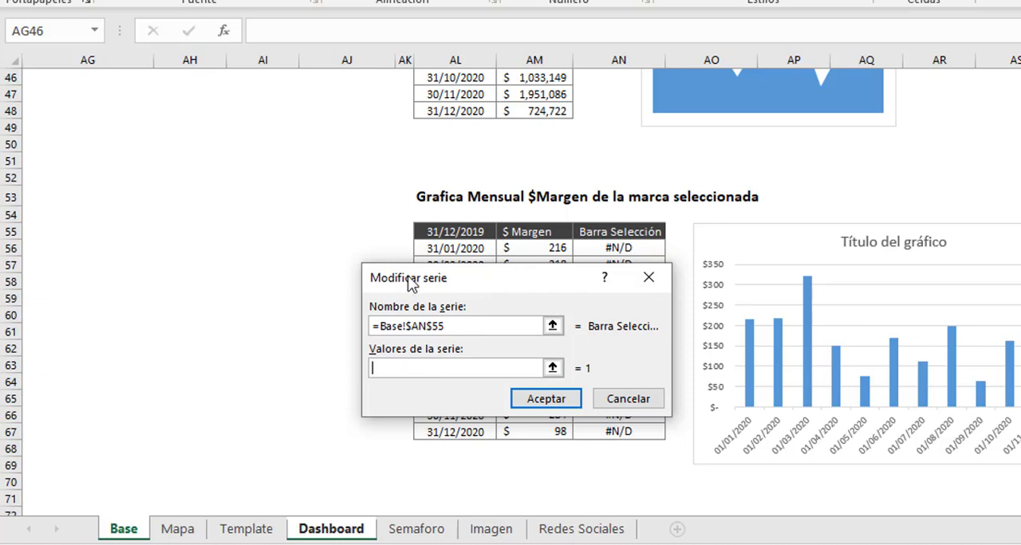
{"action": "left_click_drag", "start_coordinate": [410, 285], "coordinate": [60, 277]}
{"action": "left_click_drag", "start_coordinate": [614, 248], "coordinate": [621, 435]}
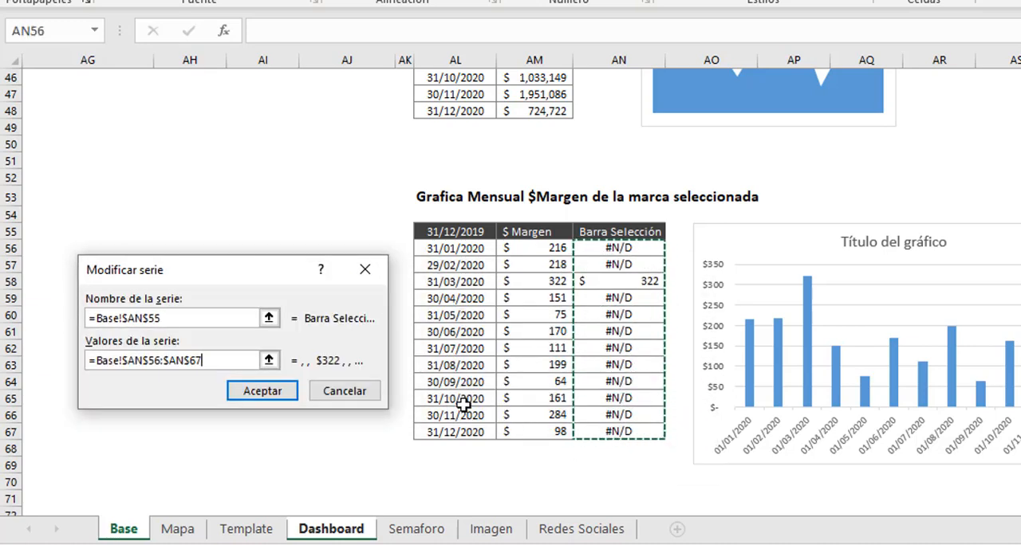
{"action": "left_click", "coordinate": [275, 402]}
{"action": "left_click", "coordinate": [665, 479]}
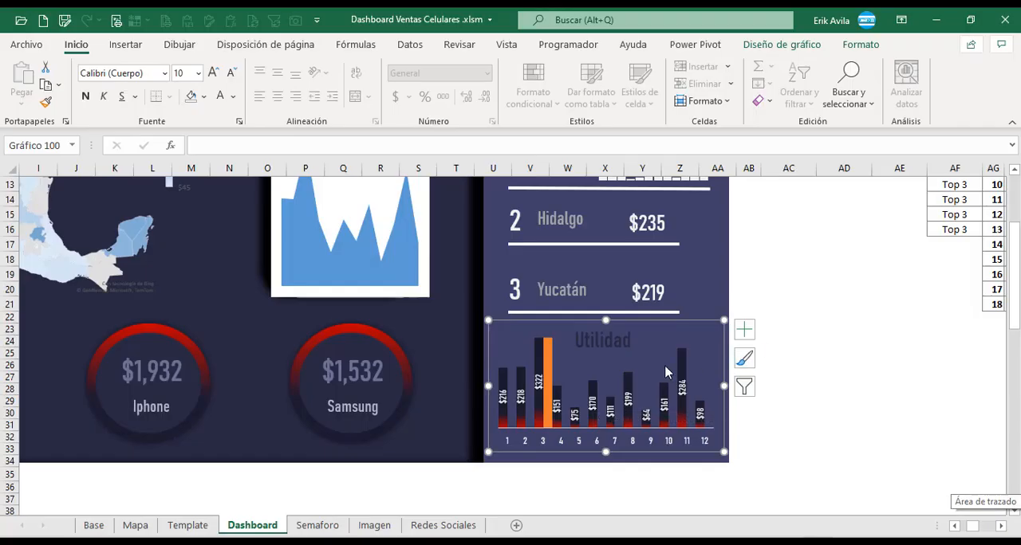
Give the Barra Selección column in the Utilidad chart a solid fill in standard dark red.
{"action": "left_click", "coordinate": [549, 364]}
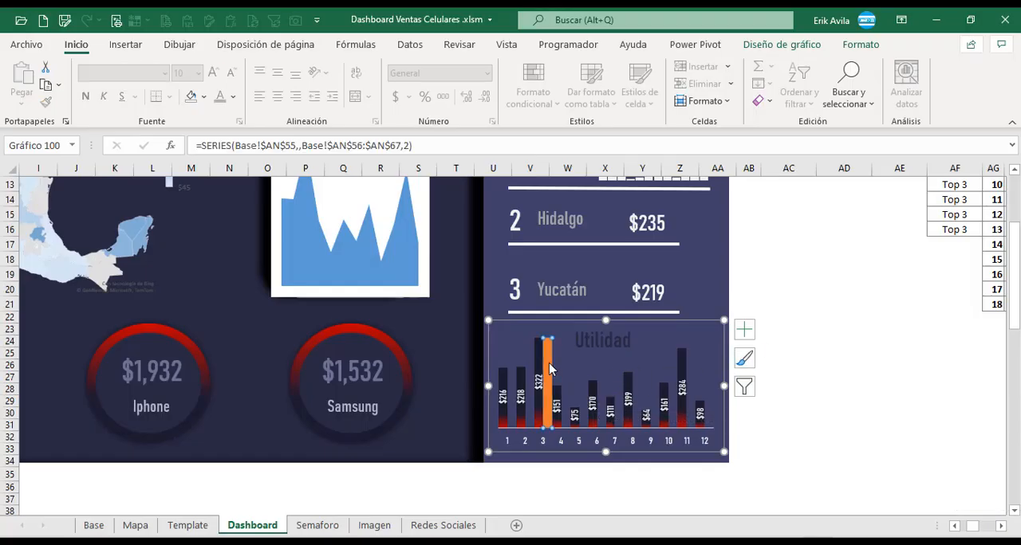
{"action": "double_click", "coordinate": [548, 363]}
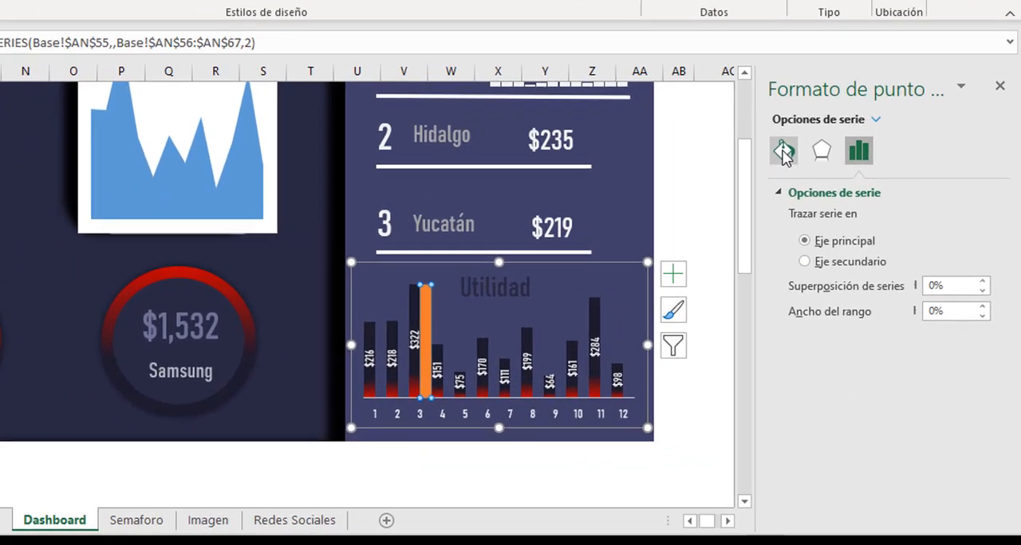
{"action": "left_click", "coordinate": [829, 231]}
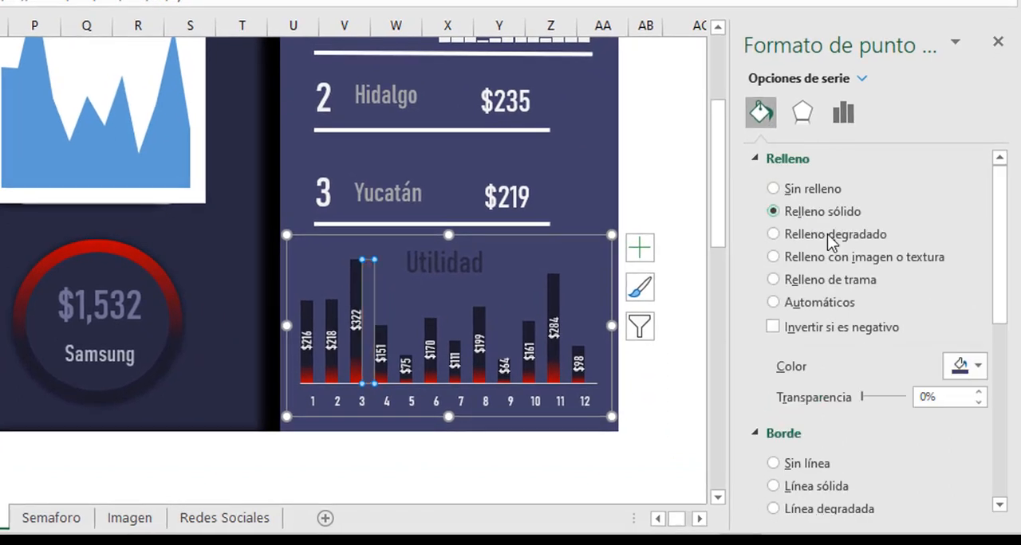
{"action": "left_click", "coordinate": [975, 366]}
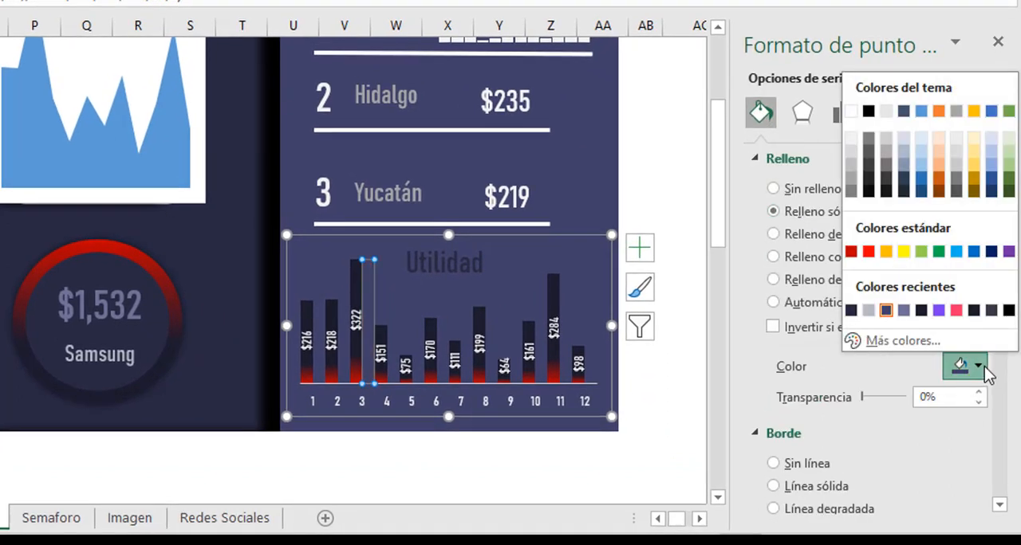
{"action": "left_click", "coordinate": [851, 252]}
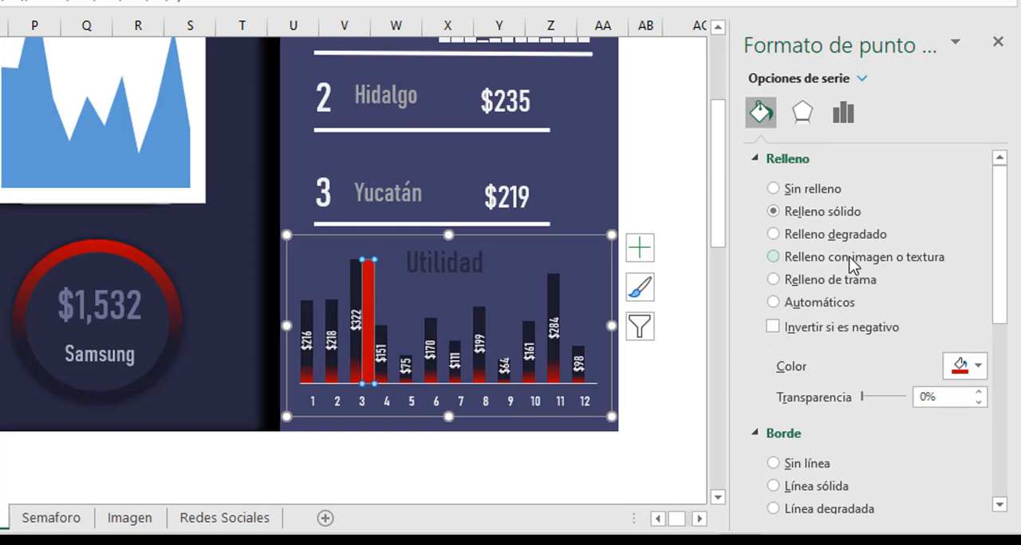
{"action": "left_click", "coordinate": [680, 332]}
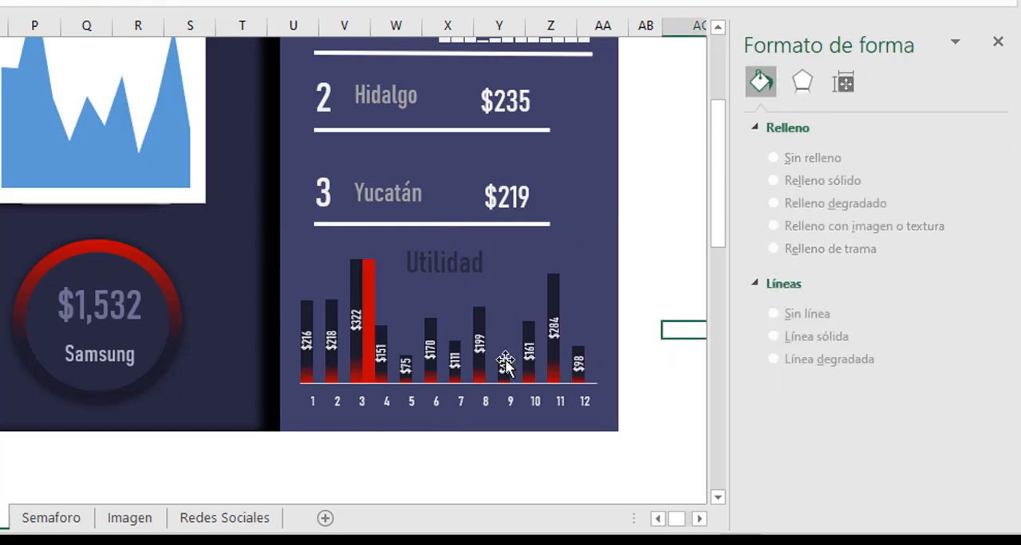
Plot the Barra Selección series on the secondary axis as clustered columns, and delete the secondary value axis from the Utilidad chart.
{"action": "left_click", "coordinate": [373, 282]}
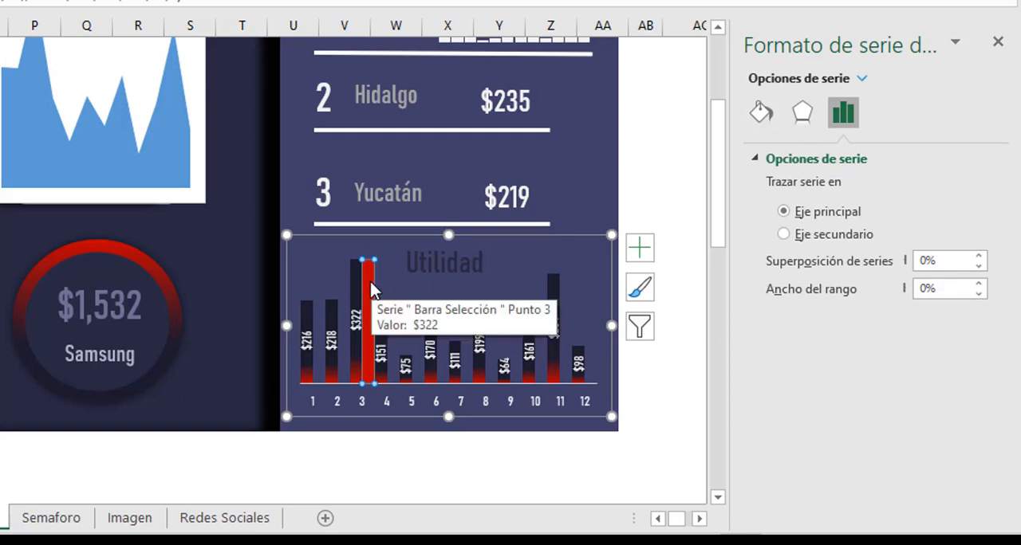
{"action": "right_click", "coordinate": [370, 282]}
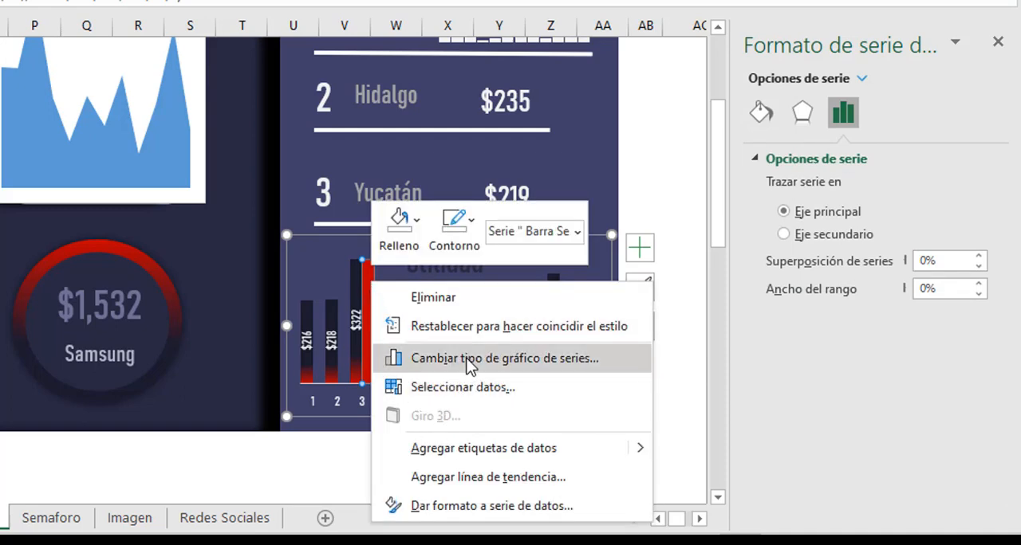
{"action": "left_click", "coordinate": [464, 358]}
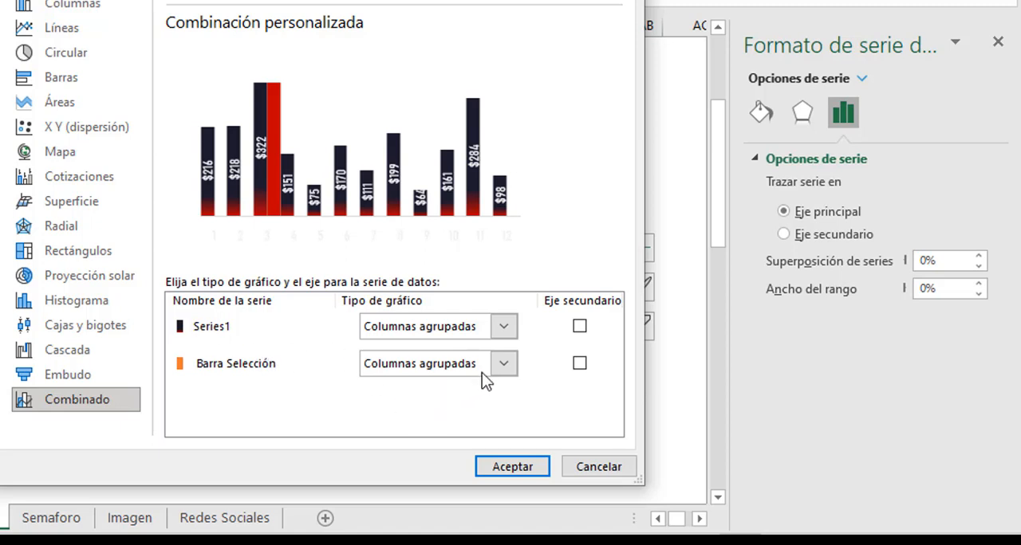
{"action": "left_click", "coordinate": [504, 364]}
{"action": "left_click", "coordinate": [577, 368]}
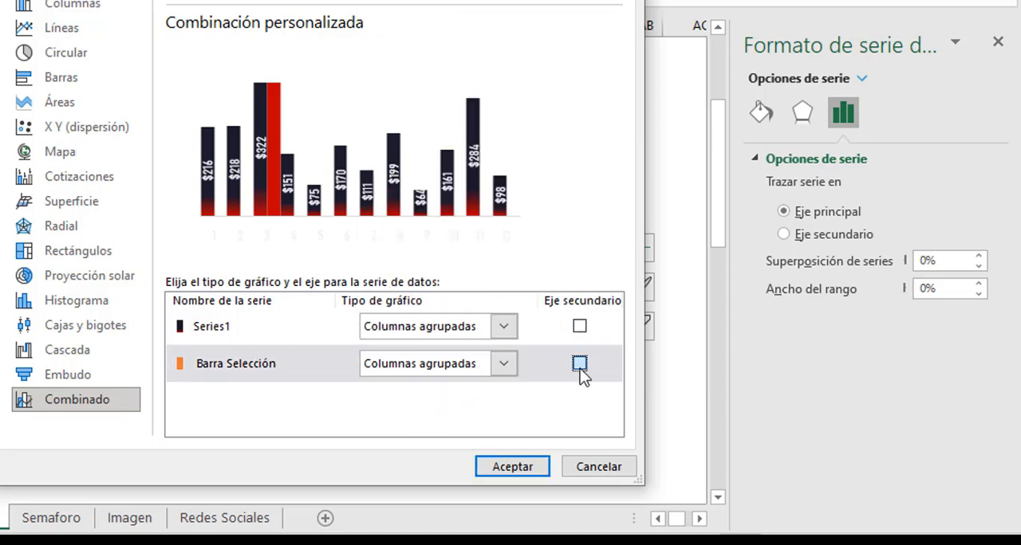
{"action": "left_click", "coordinate": [580, 365]}
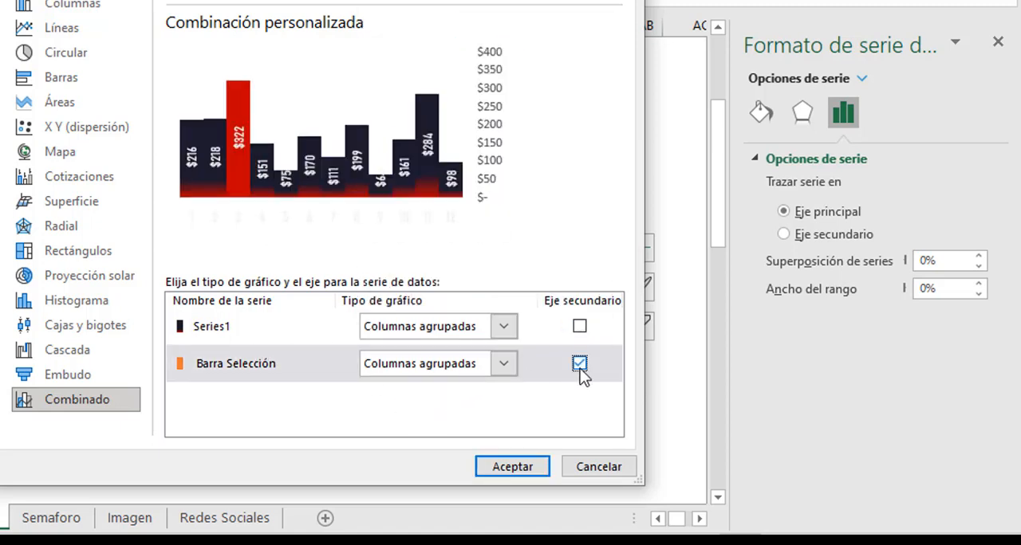
{"action": "left_click", "coordinate": [540, 466]}
{"action": "left_click", "coordinate": [575, 372]}
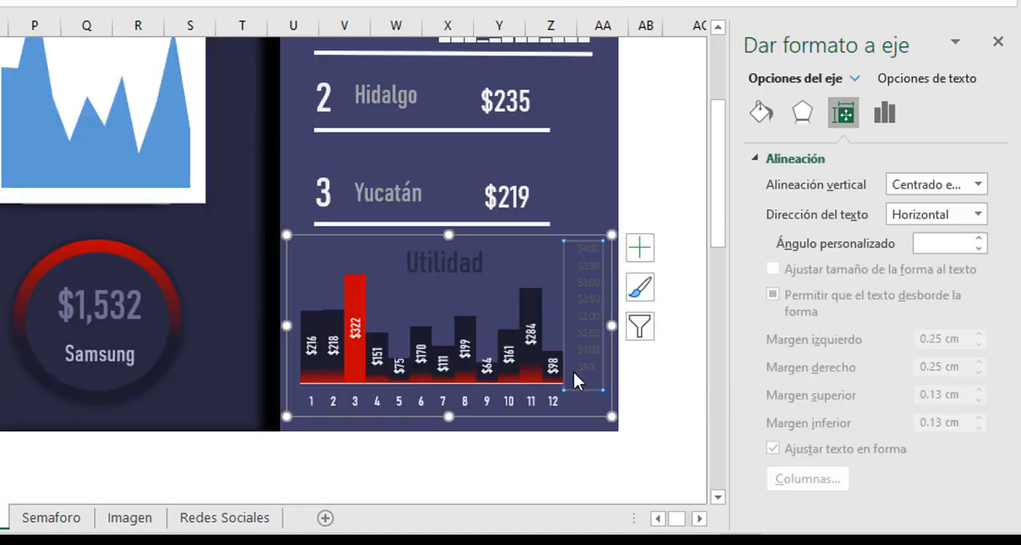
{"action": "key", "text": "Delete"}
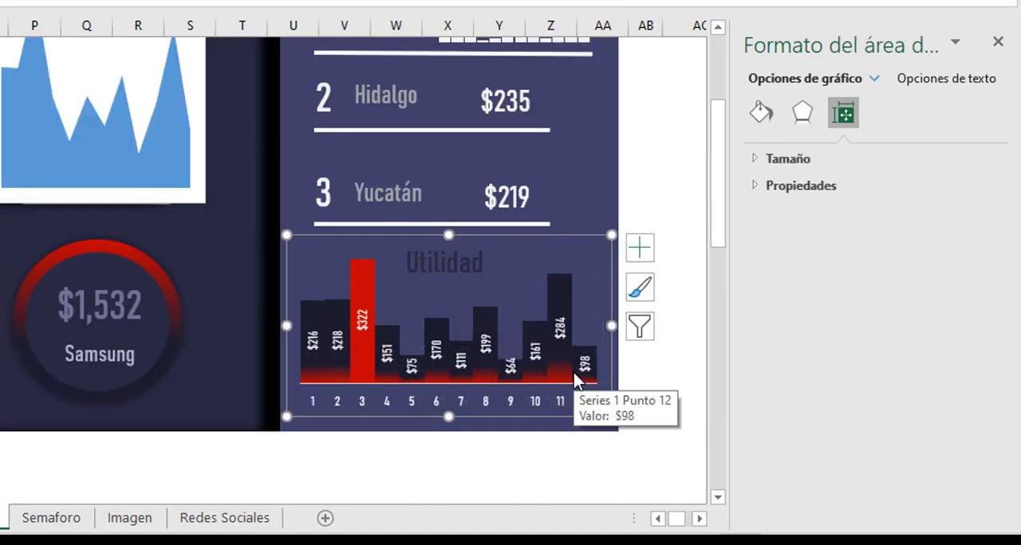
Deselect the Utilidad chart and close the formatting pane to return to the full dashboard.
{"action": "left_click", "coordinate": [686, 213]}
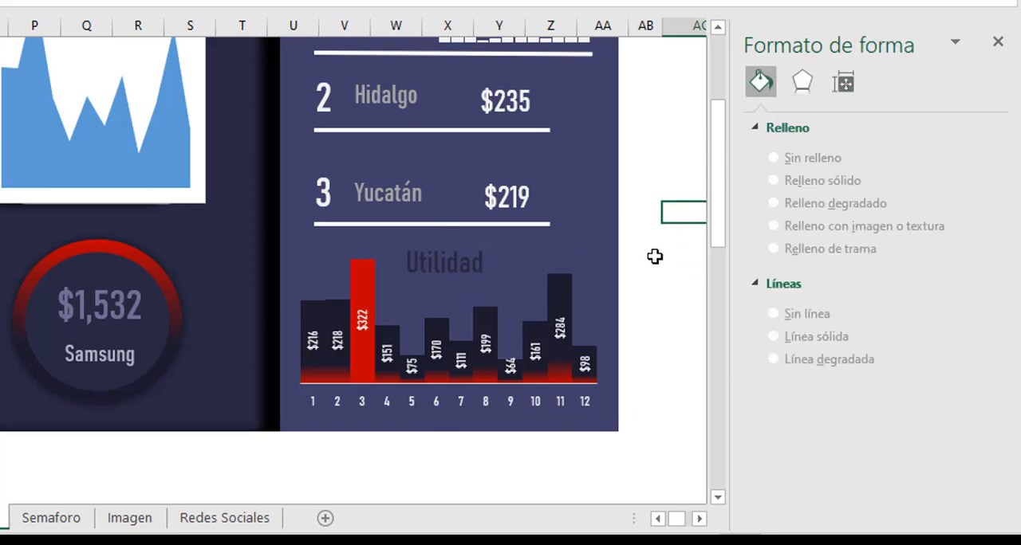
{"action": "left_click", "coordinate": [683, 151]}
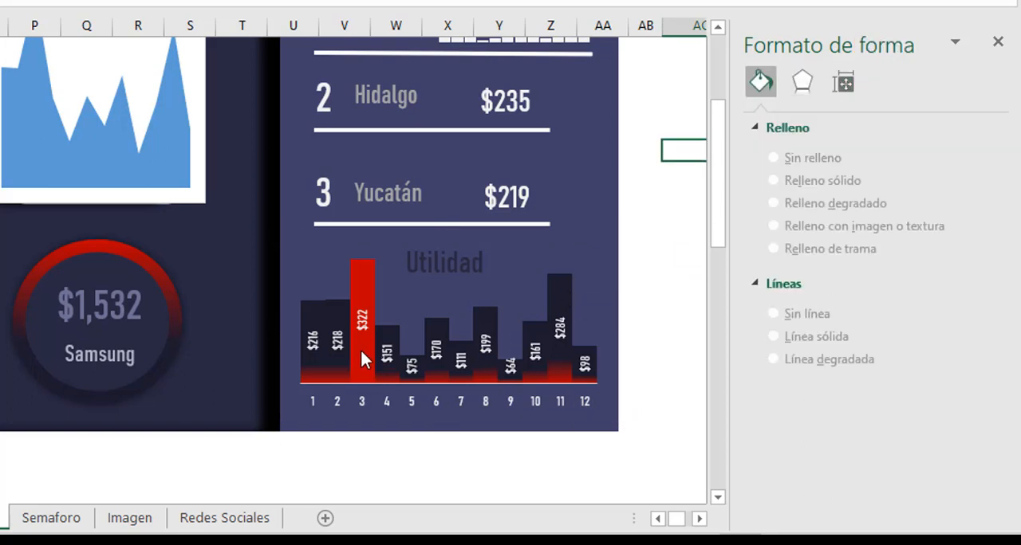
{"action": "scroll", "coordinate": [361, 358], "scroll_direction": "up", "scroll_amount": 3}
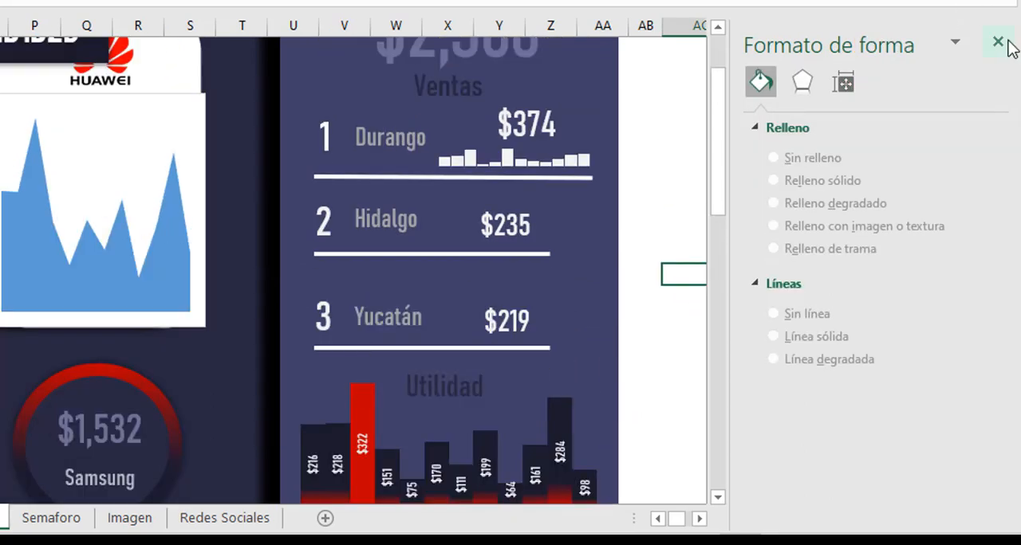
{"action": "left_click", "coordinate": [997, 41]}
{"action": "scroll", "coordinate": [263, 335], "scroll_direction": "up", "scroll_amount": 4}
{"action": "left_click_drag", "start_coordinate": [971, 525], "coordinate": [962, 526]}
{"action": "left_click", "coordinate": [46, 206]}
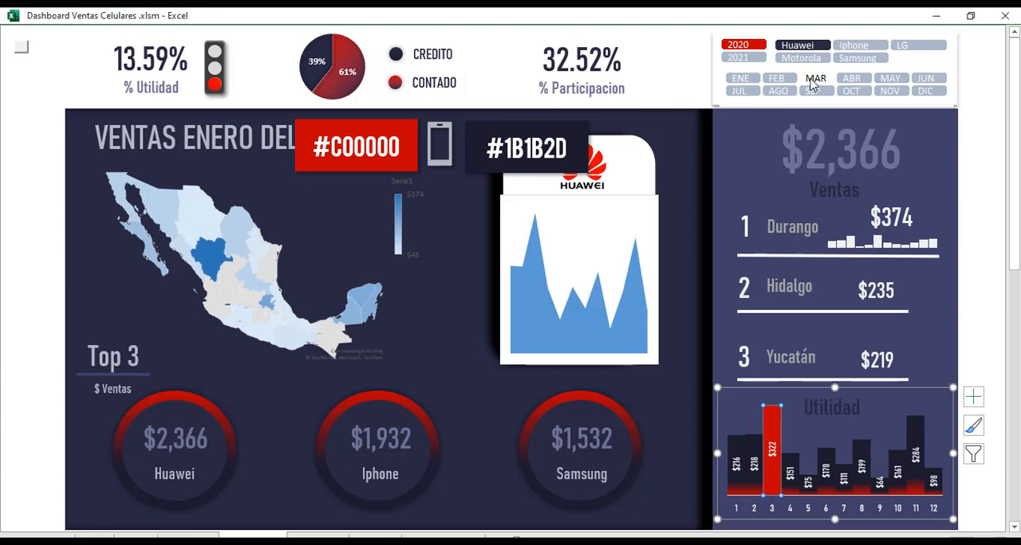
Filter the dashboard by several months in turn, including JUN, SEP, AGO, ENE and JUL, to check the highlighted Utilidad column.
{"action": "left_click", "coordinate": [851, 78]}
{"action": "left_click", "coordinate": [890, 78]}
{"action": "left_click", "coordinate": [925, 91]}
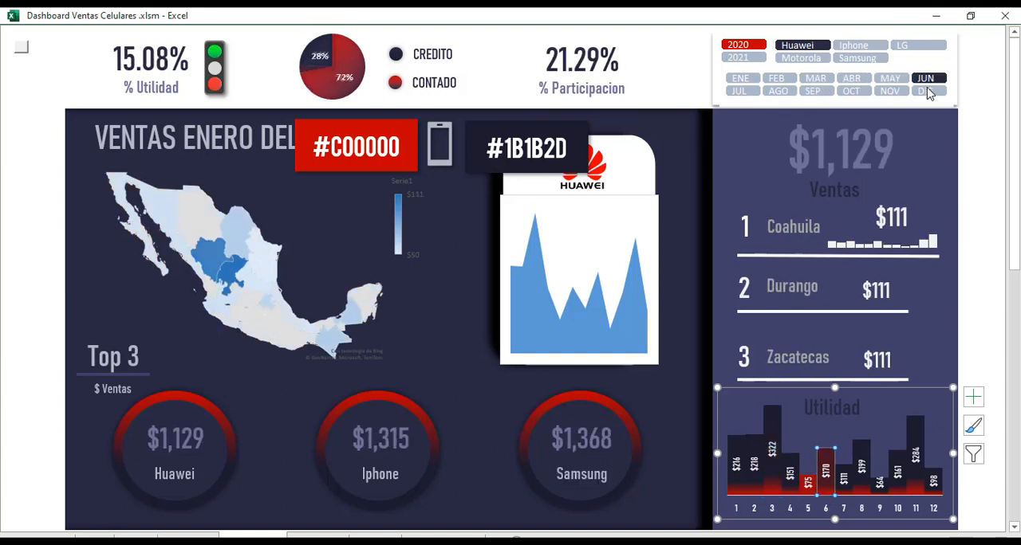
{"action": "left_click", "coordinate": [815, 93]}
{"action": "left_click", "coordinate": [779, 92]}
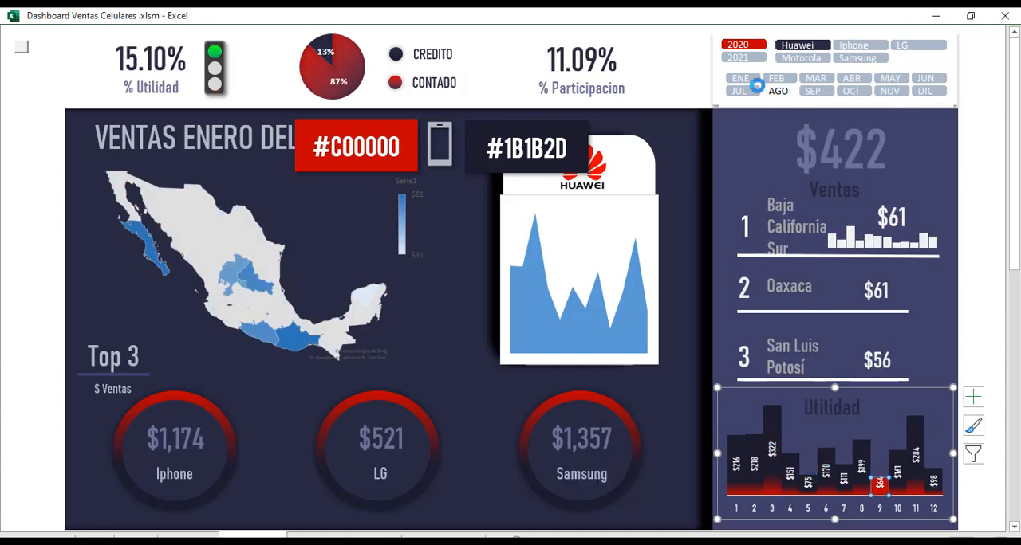
{"action": "left_click", "coordinate": [751, 83]}
{"action": "left_click", "coordinate": [742, 93]}
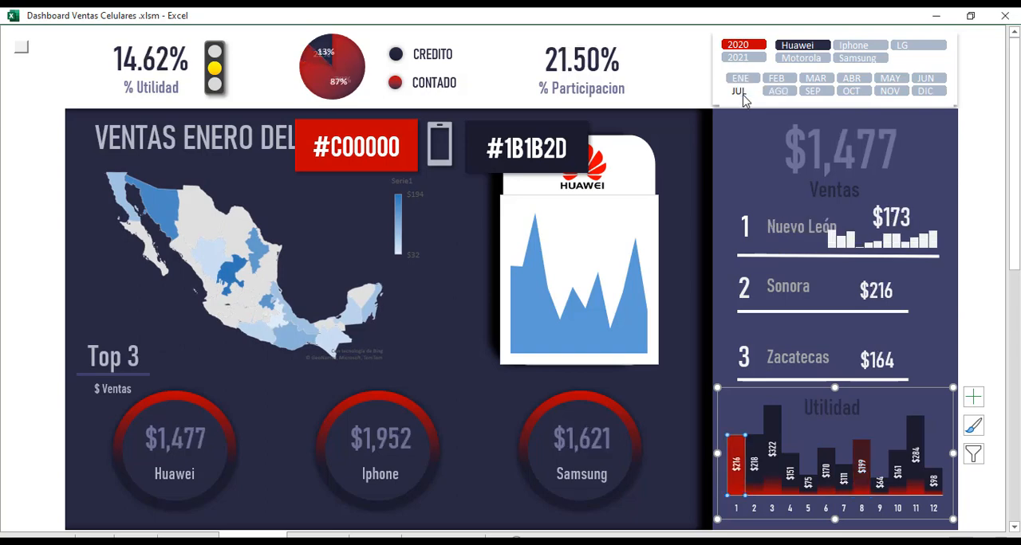
Filter the dashboard by the Iphone brand, and finish with LG, month DIC and year 2021 selected.
{"action": "left_click", "coordinate": [862, 48]}
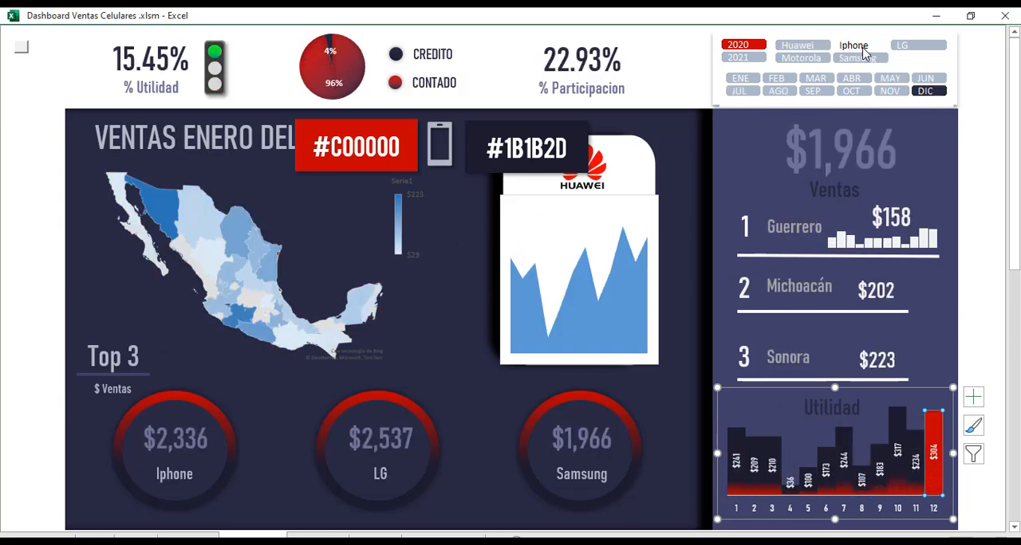
{"action": "left_click", "coordinate": [907, 45]}
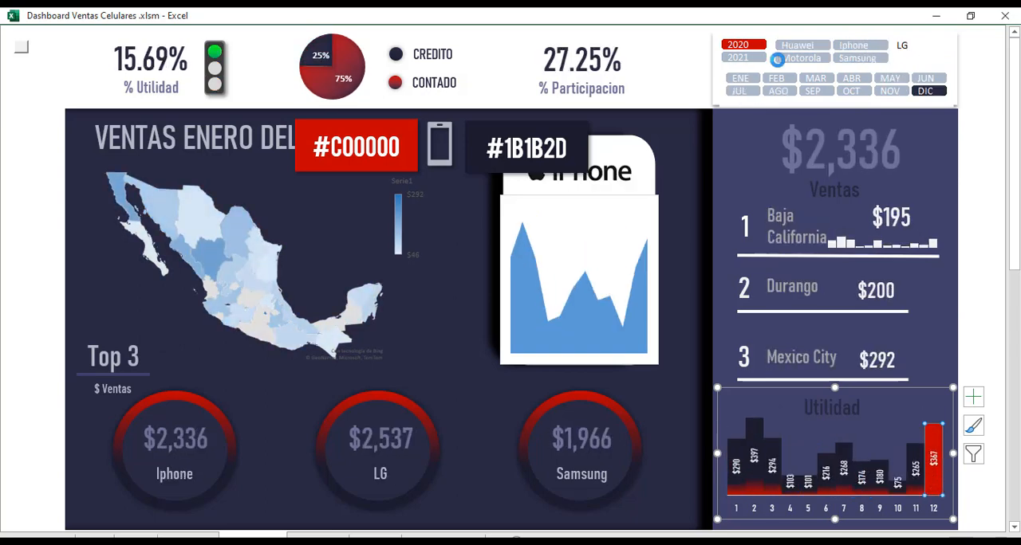
{"action": "left_click", "coordinate": [738, 57]}
{"action": "left_click", "coordinate": [991, 310]}
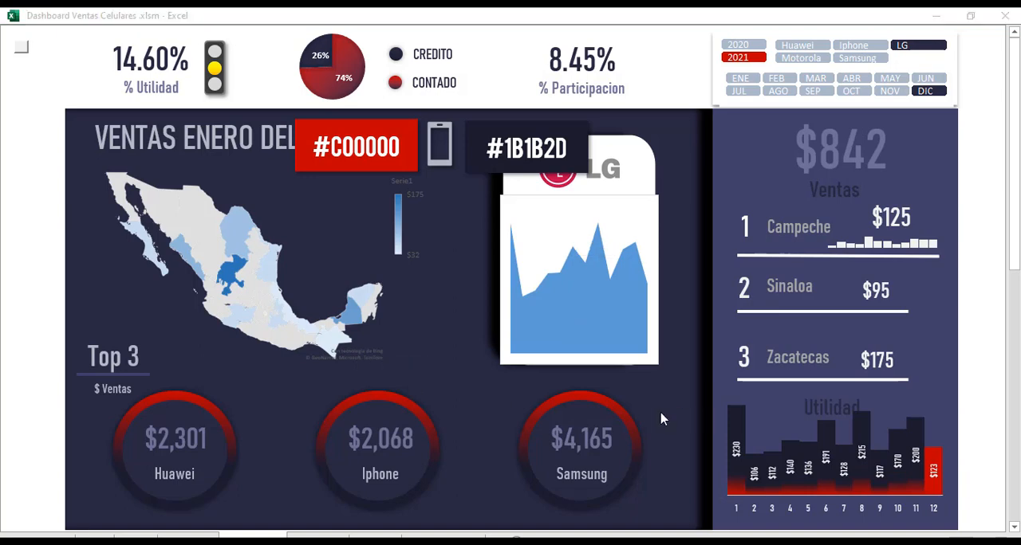
Match the Mexico map's two-colour scale to the reference workbook, with recent dark navy for the minimum value and standard dark red for the maximum.
{"action": "left_click", "coordinate": [204, 243]}
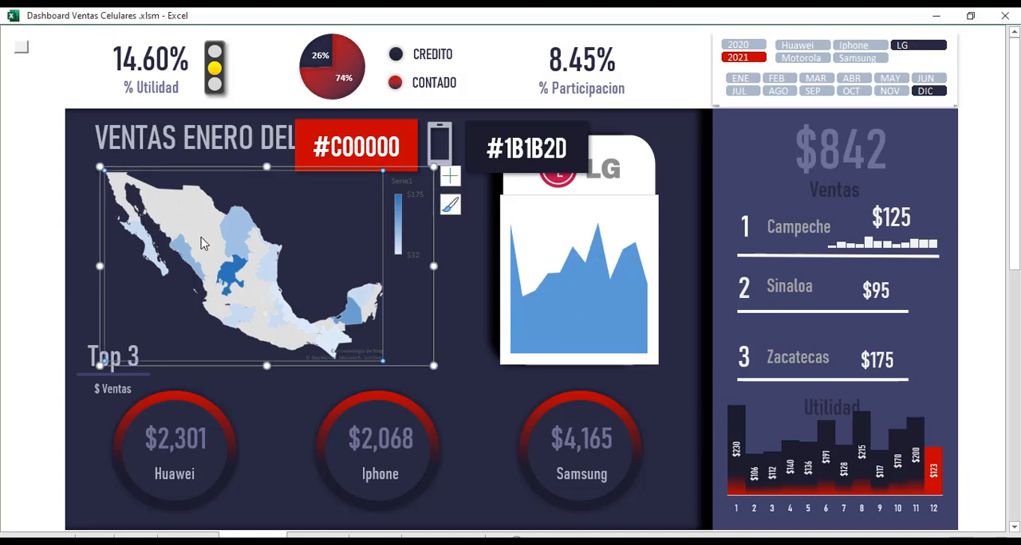
{"action": "left_click", "coordinate": [225, 258]}
{"action": "double_click", "coordinate": [225, 257]}
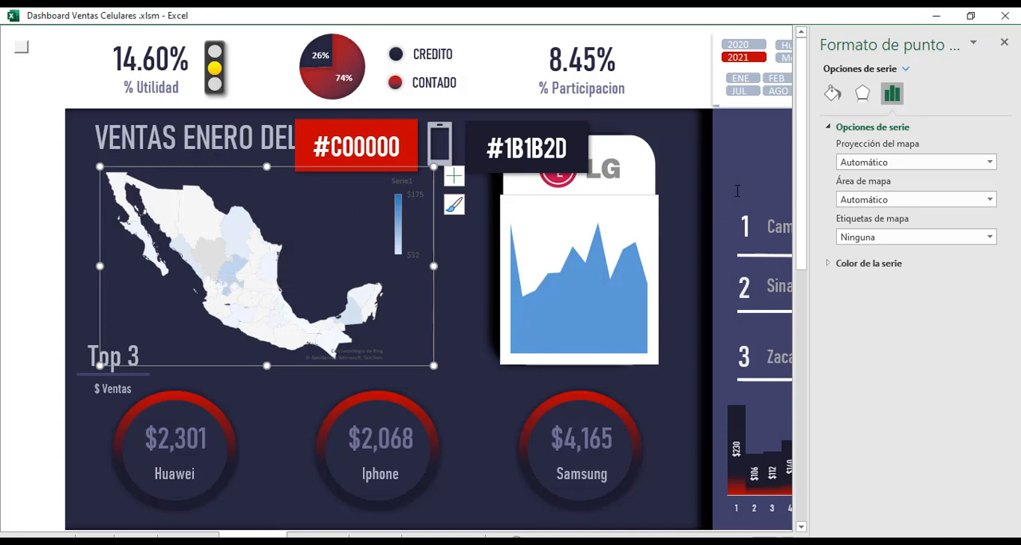
{"action": "left_click", "coordinate": [827, 266]}
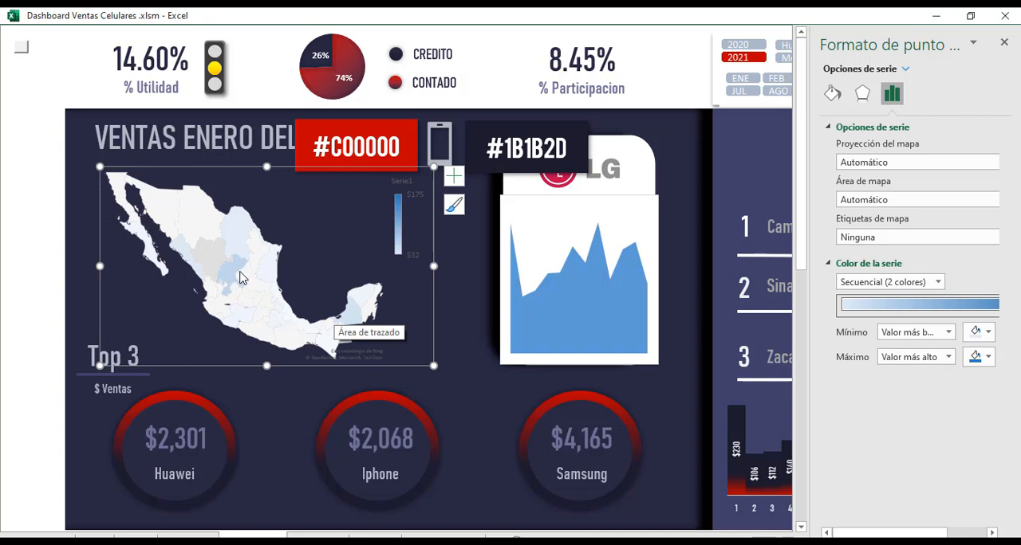
{"action": "key", "text": "alt+Tab"}
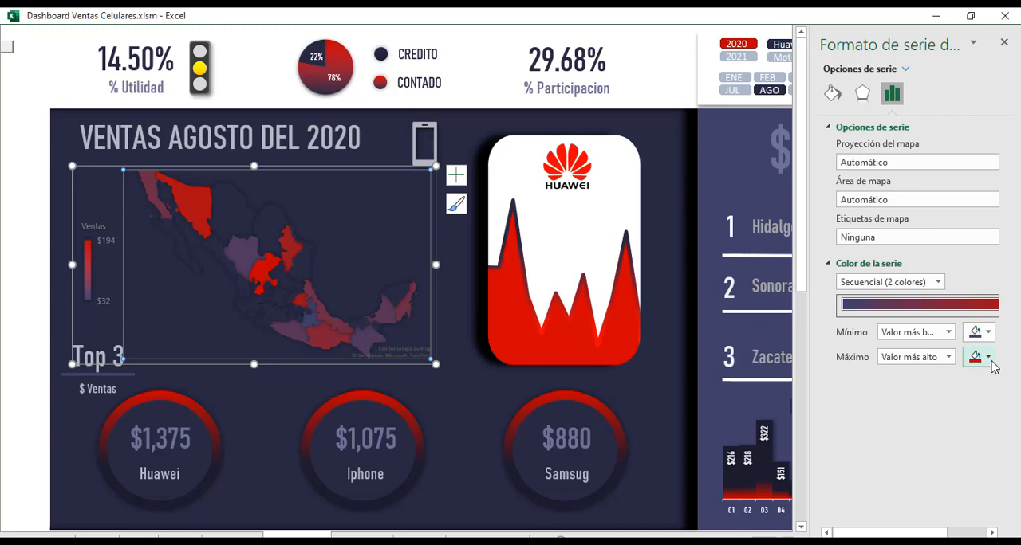
{"action": "key", "text": "alt+Tab"}
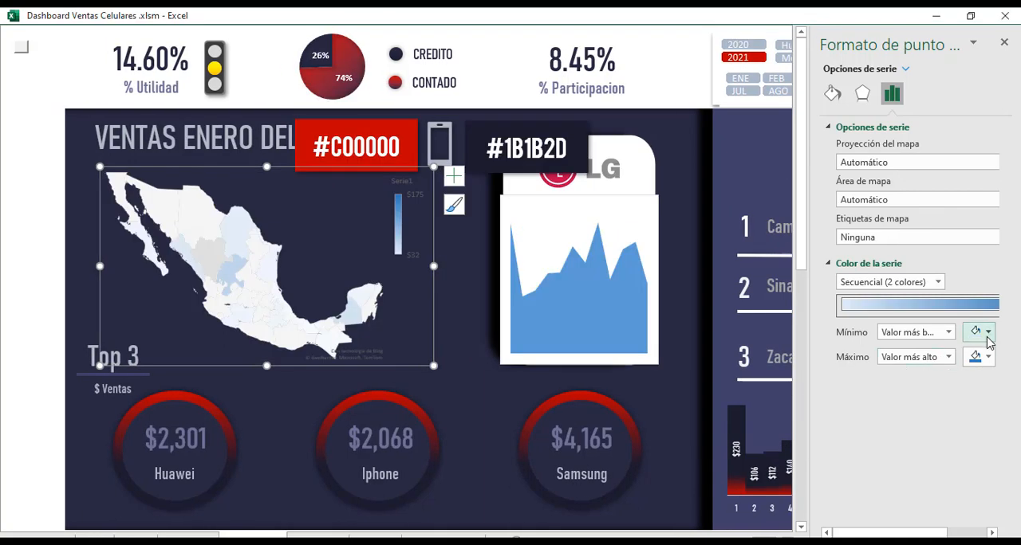
{"action": "left_click", "coordinate": [988, 333]}
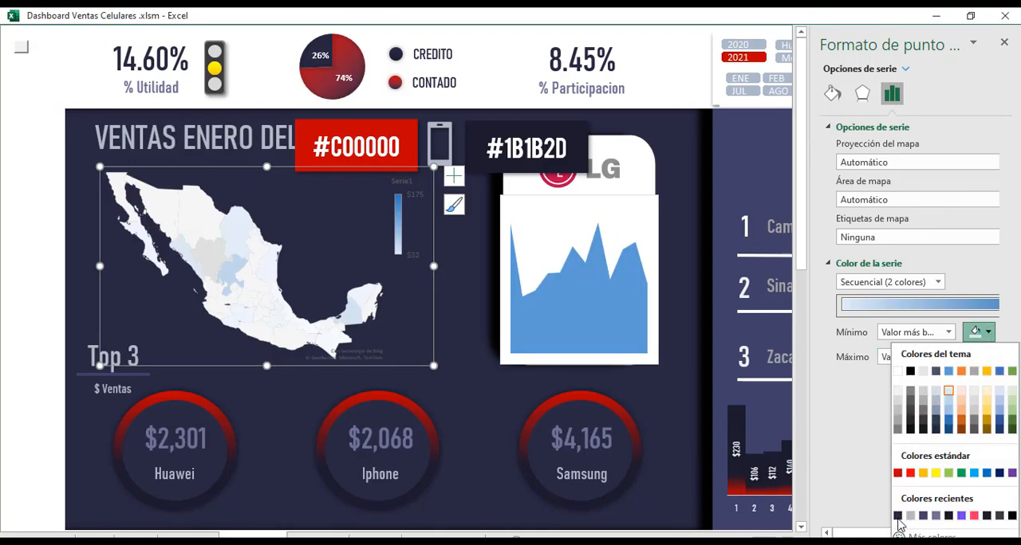
{"action": "left_click", "coordinate": [898, 517]}
{"action": "left_click", "coordinate": [988, 357]}
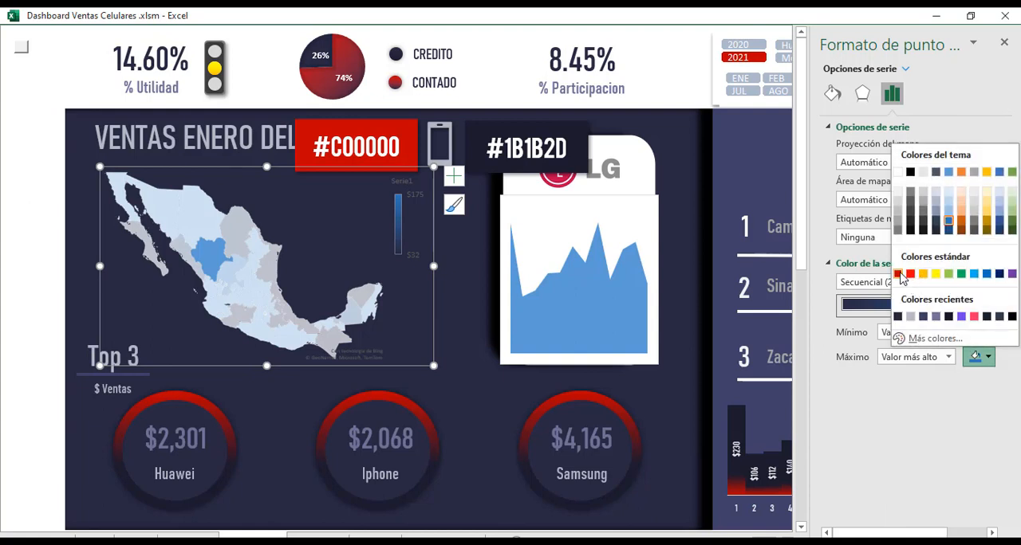
{"action": "left_click", "coordinate": [898, 274]}
Set the Mexico map's plot area to no fill so it stops covering the Top 3 title.
{"action": "left_click", "coordinate": [70, 223]}
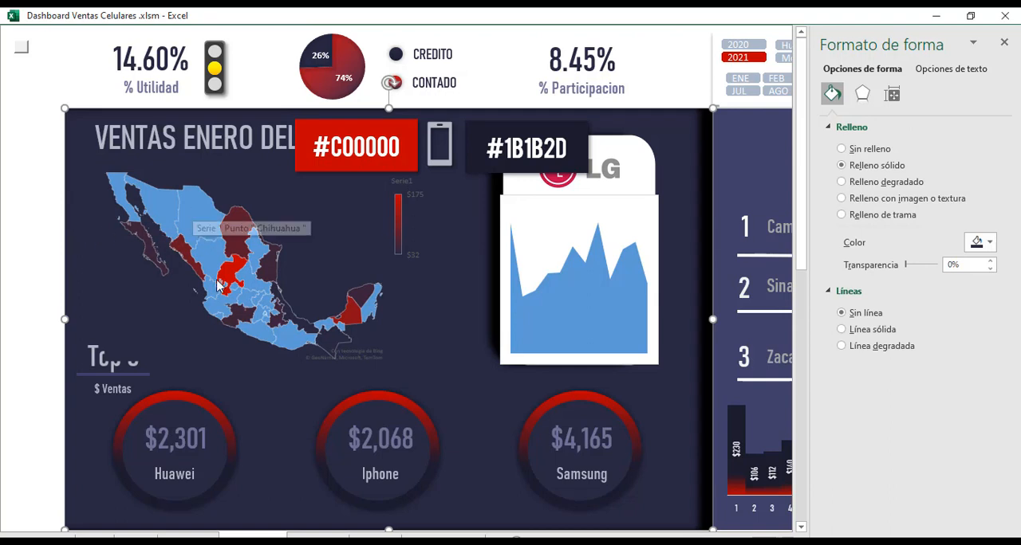
{"action": "left_click", "coordinate": [286, 209]}
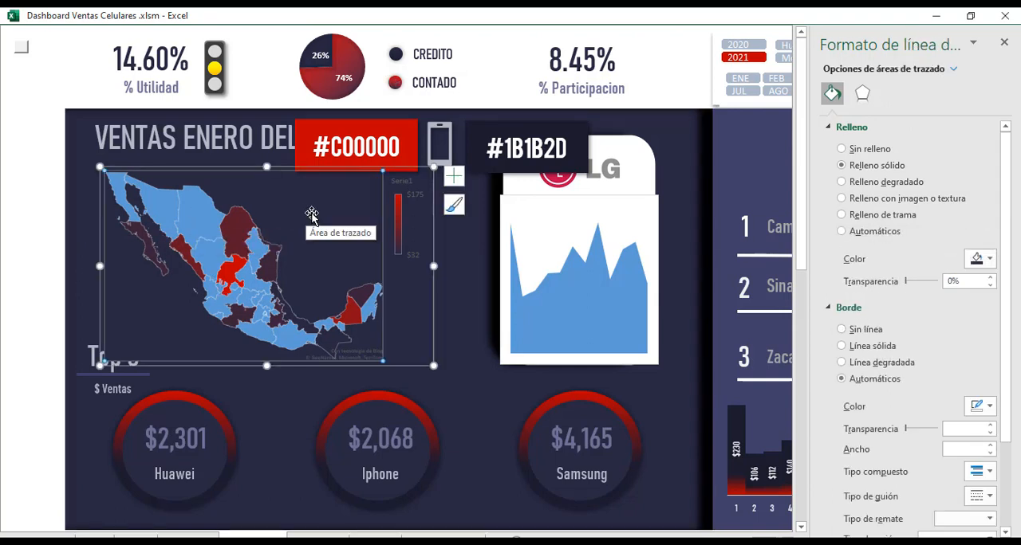
{"action": "left_click", "coordinate": [842, 149]}
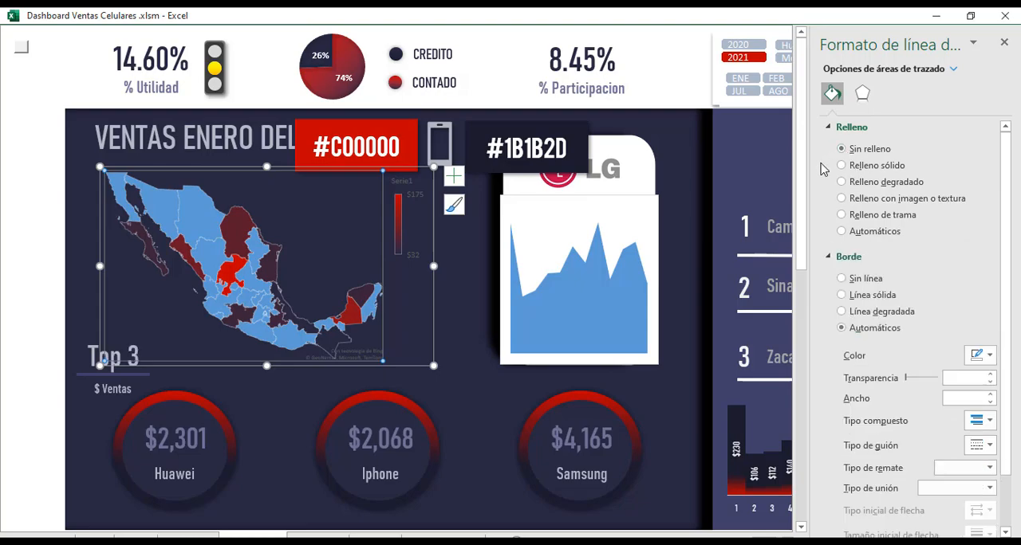
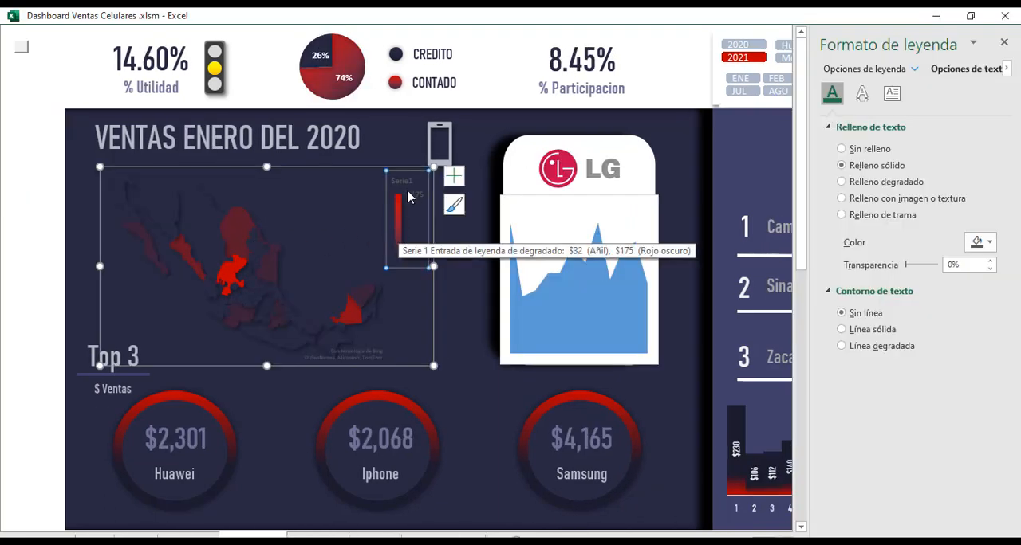
Edit the Mexico map chart's data source so that its series is named Ventas.
{"action": "left_click", "coordinate": [406, 193]}
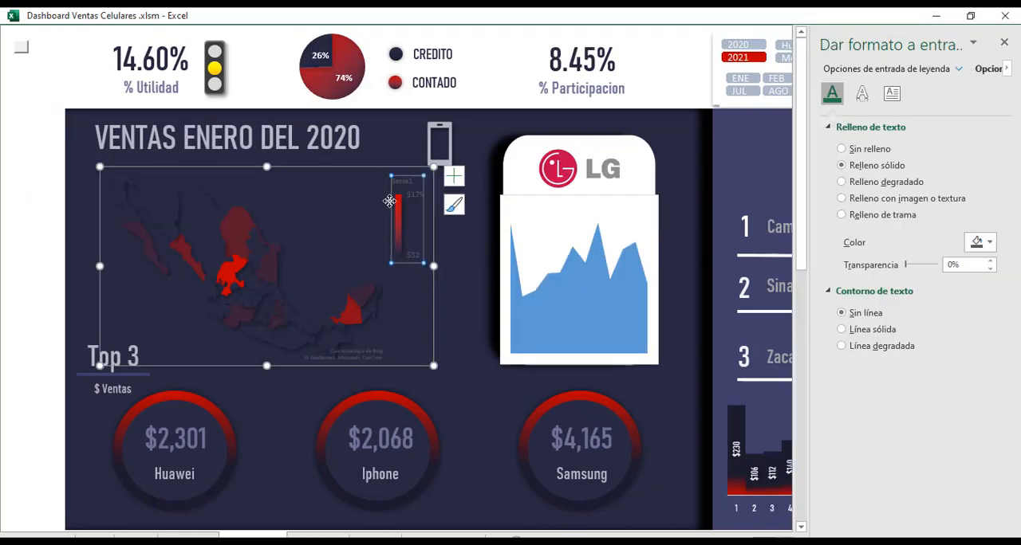
{"action": "right_click", "coordinate": [389, 201]}
{"action": "left_click", "coordinate": [446, 308]}
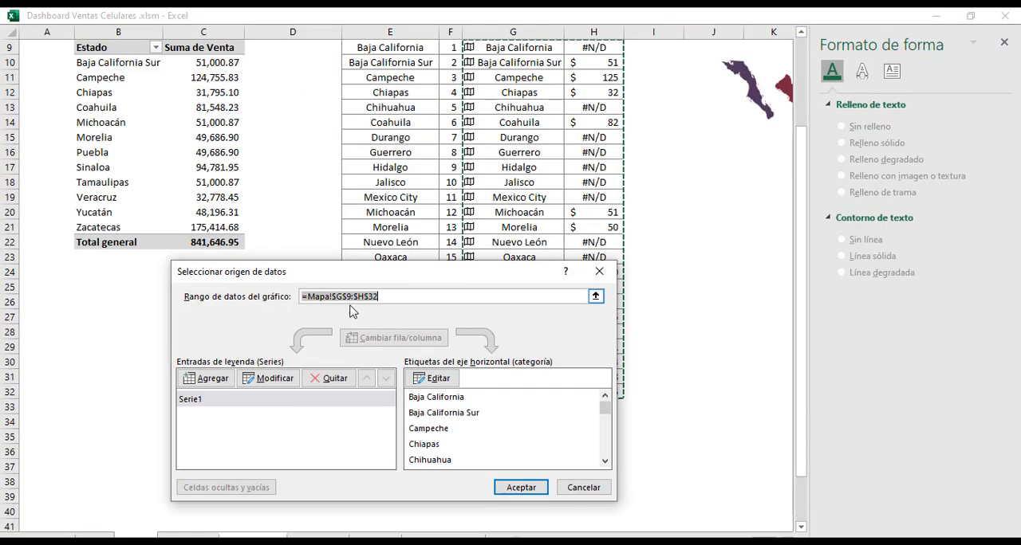
{"action": "left_click", "coordinate": [265, 379]}
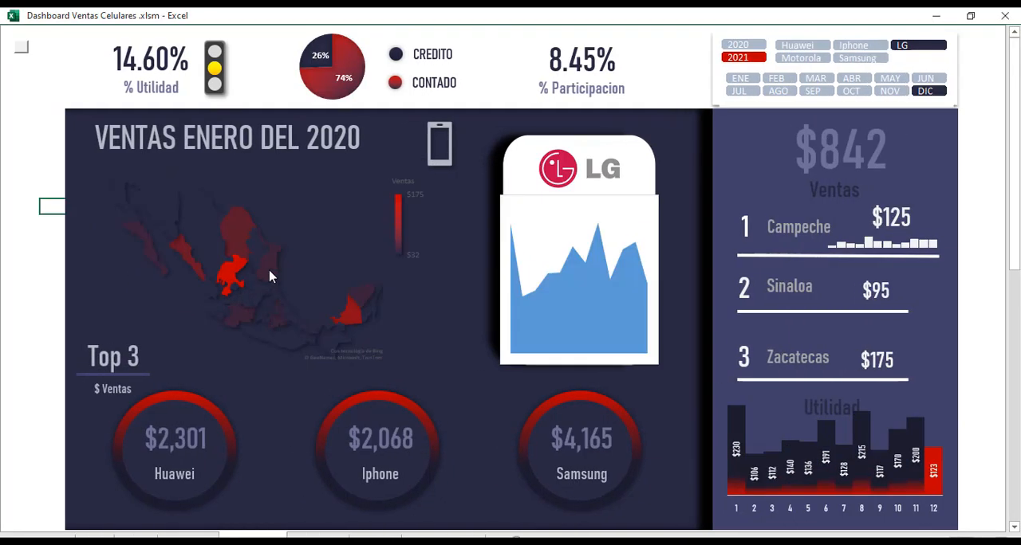
{"action": "left_click", "coordinate": [279, 259]}
Compare the Mexico map with the reference workbook and enlarge it slightly from its lower corner.
{"action": "key", "text": "alt+Tab"}
{"action": "key", "text": "alt+Tab"}
{"action": "left_click_drag", "start_coordinate": [433, 365], "coordinate": [449, 382]}
{"action": "left_click", "coordinate": [27, 237]}
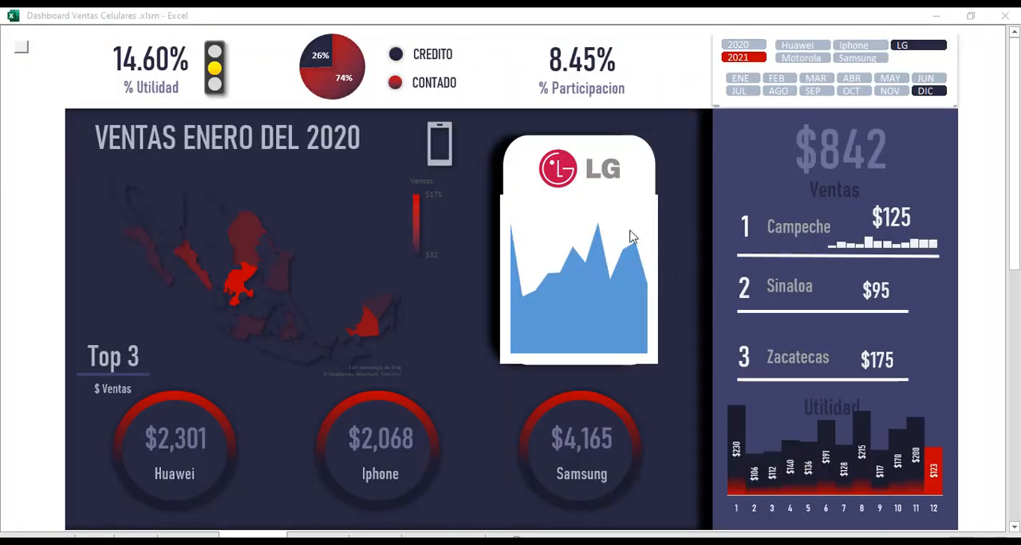
Fill the area series of the chart on the LG card with solid standard dark red.
{"action": "left_click", "coordinate": [527, 206]}
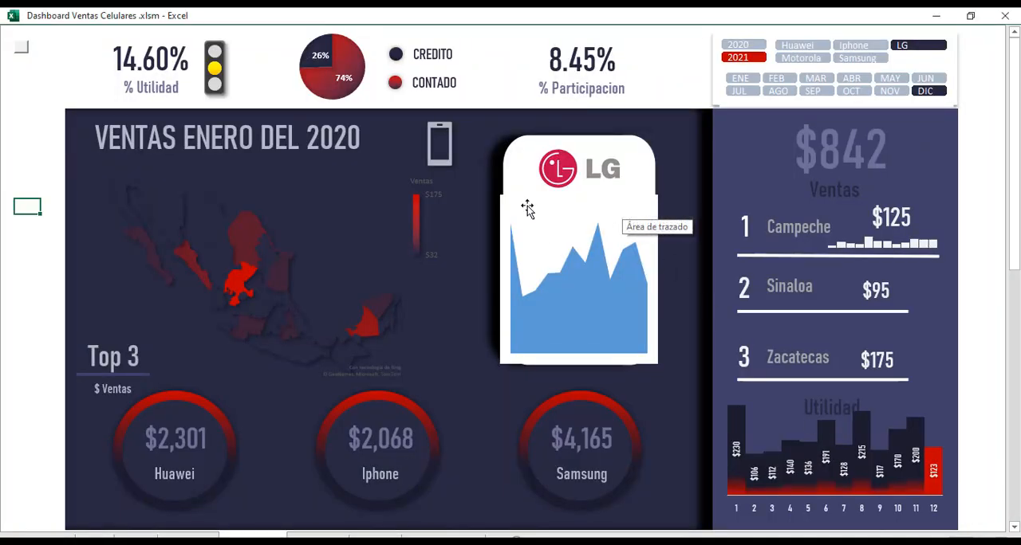
{"action": "double_click", "coordinate": [588, 327]}
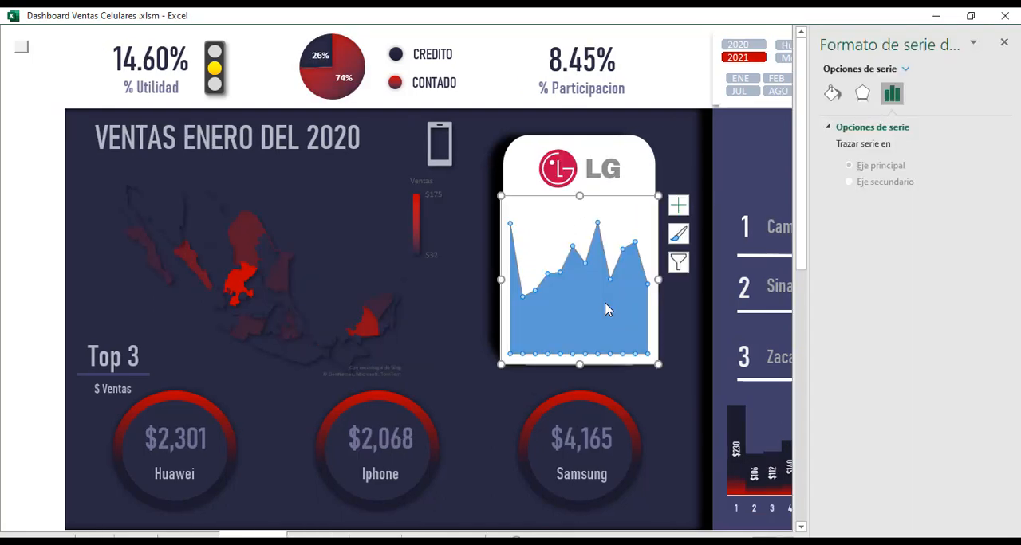
{"action": "left_click", "coordinate": [832, 93]}
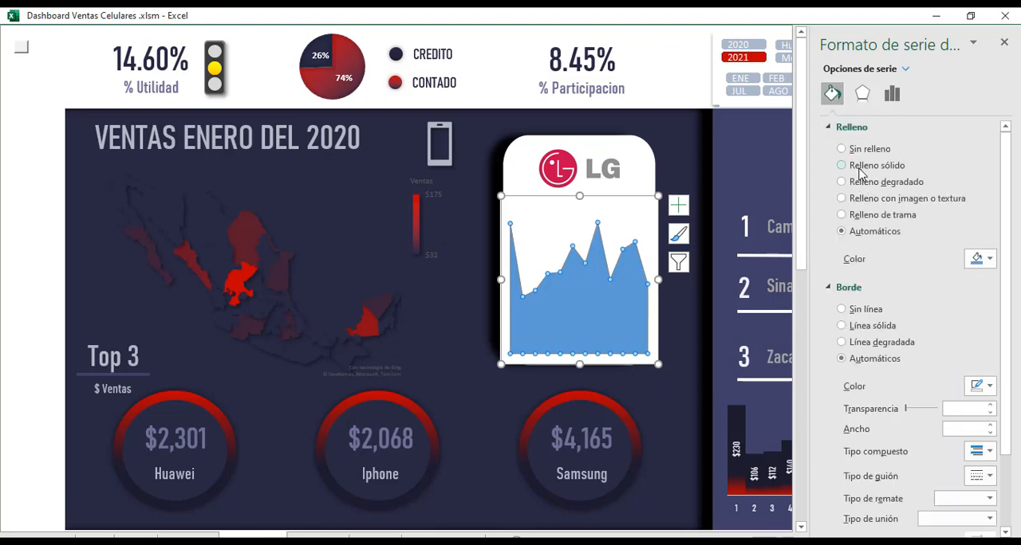
{"action": "left_click", "coordinate": [862, 166]}
{"action": "left_click", "coordinate": [983, 258]}
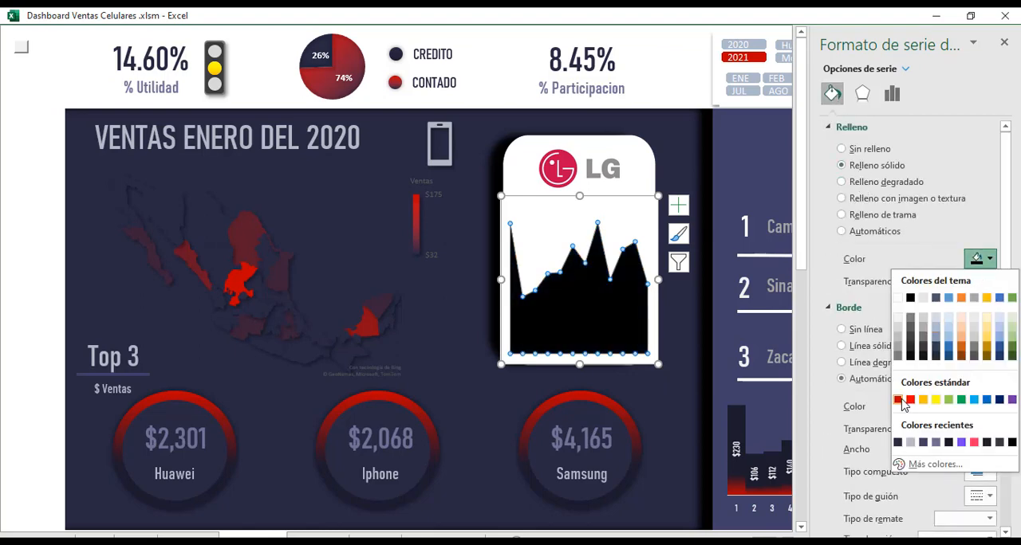
{"action": "left_click", "coordinate": [904, 405]}
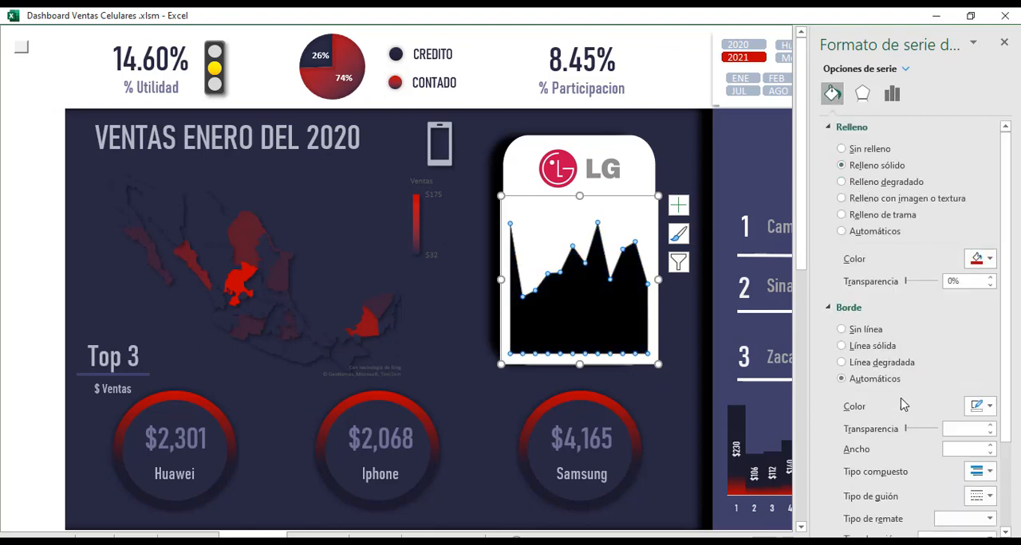
Give the area series a two-stop gradient border running from dark red to dark navy.
{"action": "left_click", "coordinate": [877, 362]}
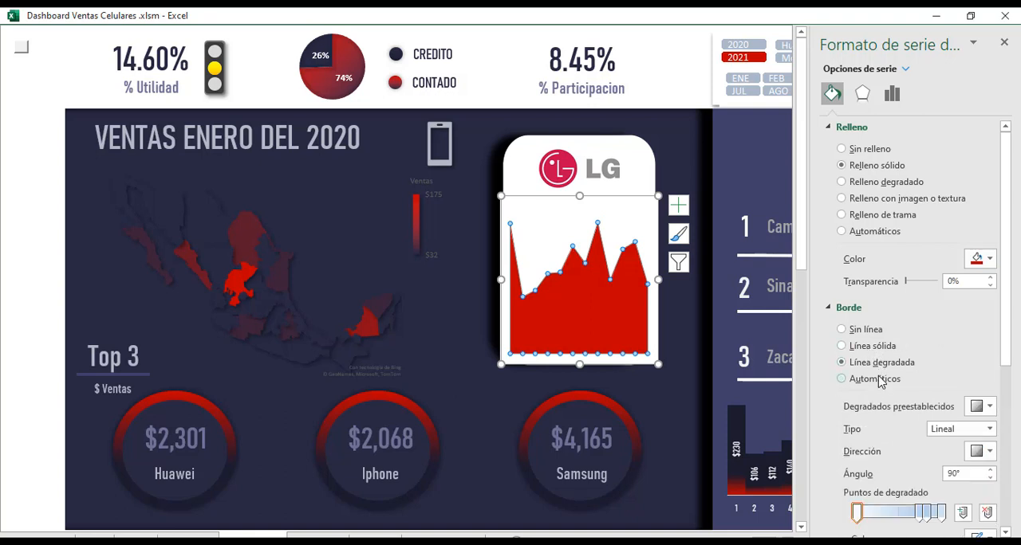
{"action": "left_click", "coordinate": [858, 512]}
{"action": "left_click_drag", "start_coordinate": [1005, 303], "coordinate": [1006, 351]}
{"action": "left_click", "coordinate": [989, 454]}
{"action": "left_click", "coordinate": [896, 372]}
{"action": "left_click", "coordinate": [941, 428]}
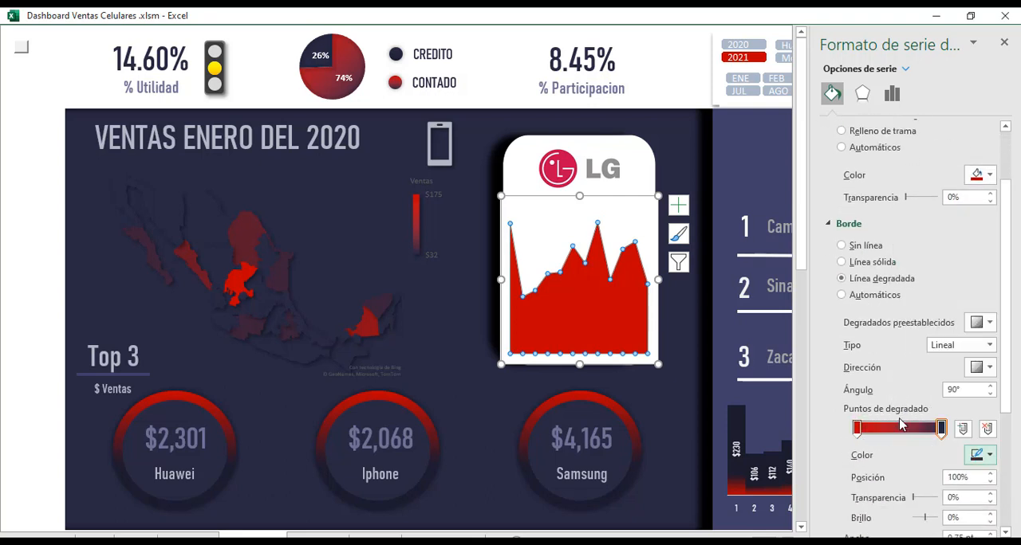
{"action": "left_click_drag", "start_coordinate": [1005, 367], "coordinate": [917, 399]}
{"action": "type", "text": "0"}
Set the area series' border gradient to run linearly from left to right at a 0° angle.
{"action": "left_click", "coordinate": [642, 317]}
{"action": "left_click", "coordinate": [638, 261]}
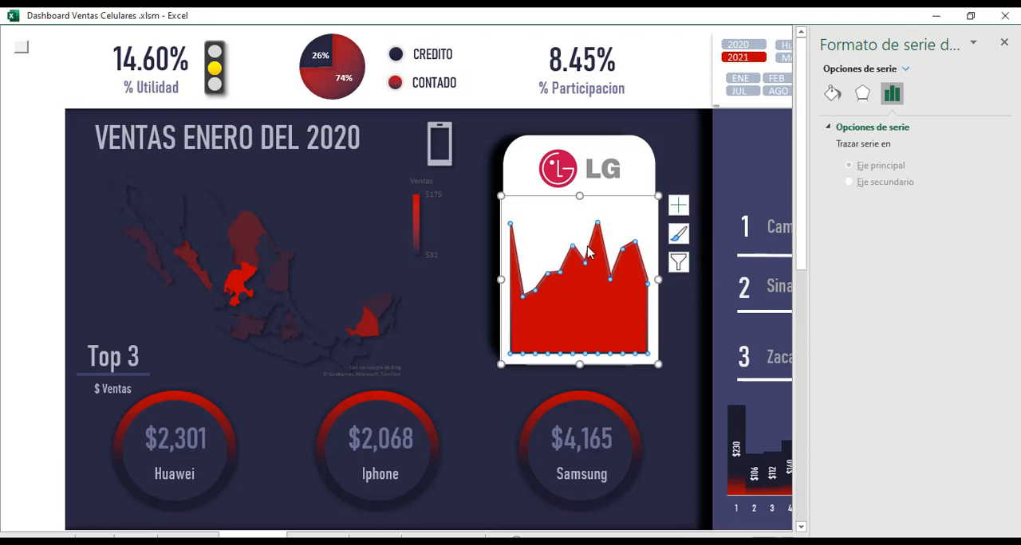
{"action": "left_click", "coordinate": [832, 93]}
{"action": "left_click", "coordinate": [989, 451]}
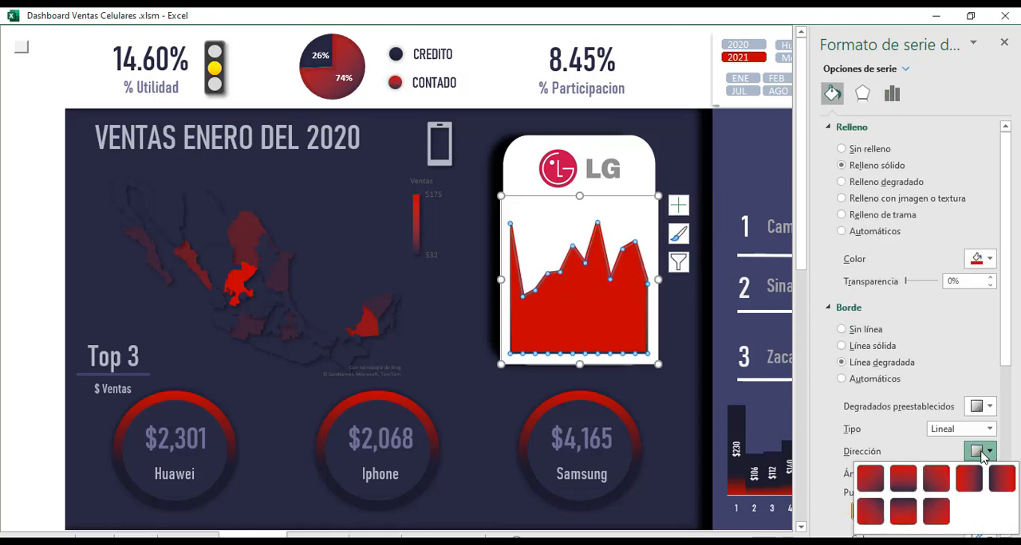
{"action": "left_click", "coordinate": [972, 480]}
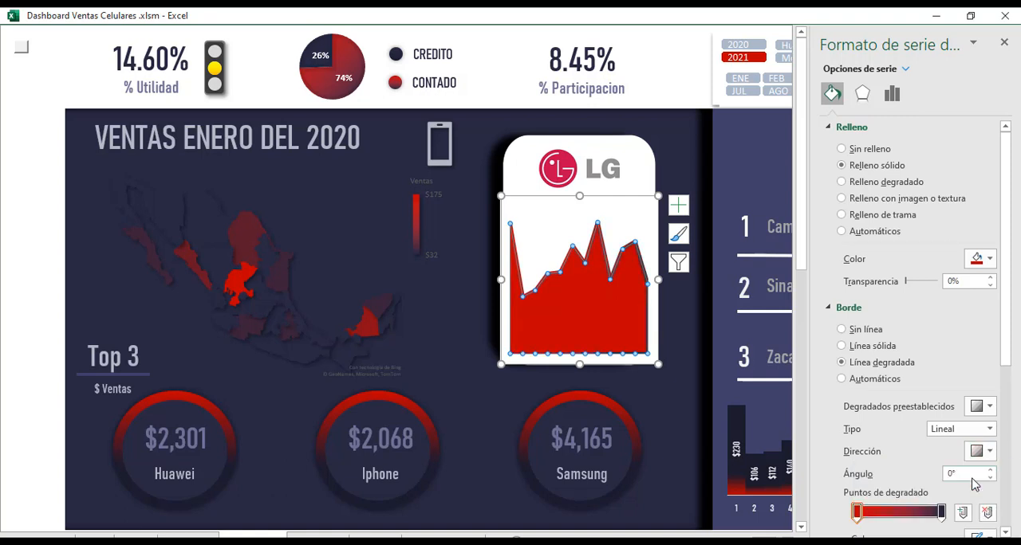
{"action": "left_click", "coordinate": [690, 347]}
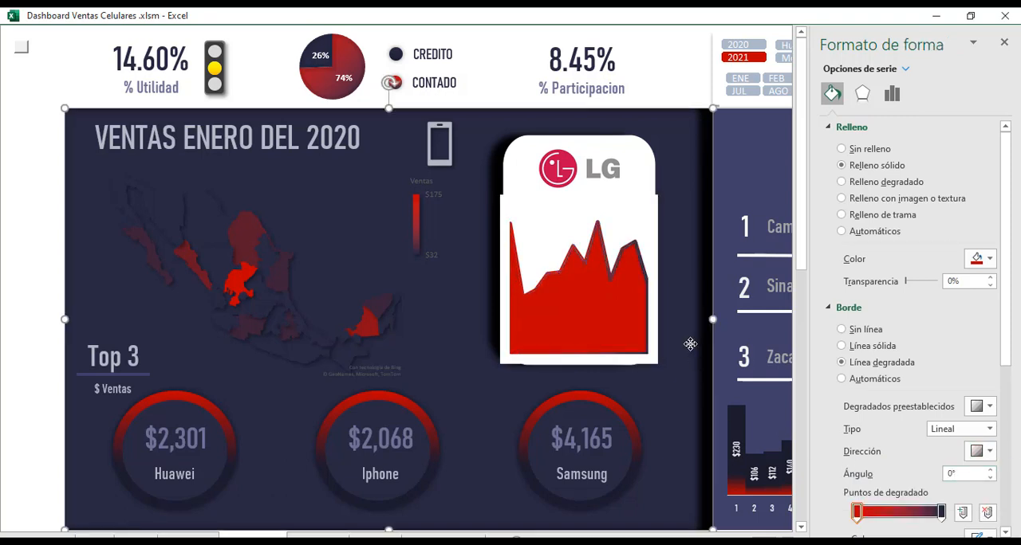
Set the area chart's background to no fill so the rounded LG card shows through.
{"action": "left_click", "coordinate": [627, 200]}
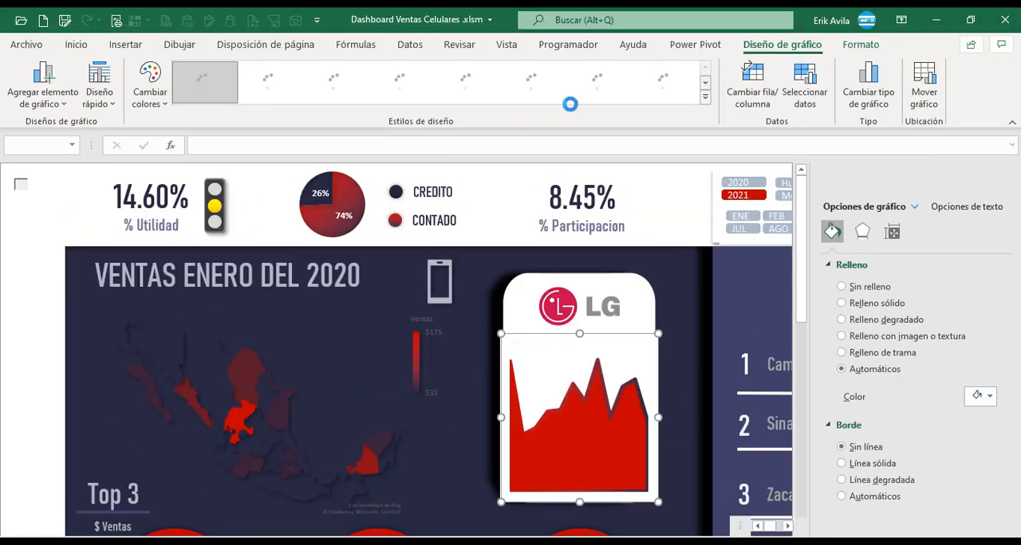
{"action": "left_click", "coordinate": [861, 44]}
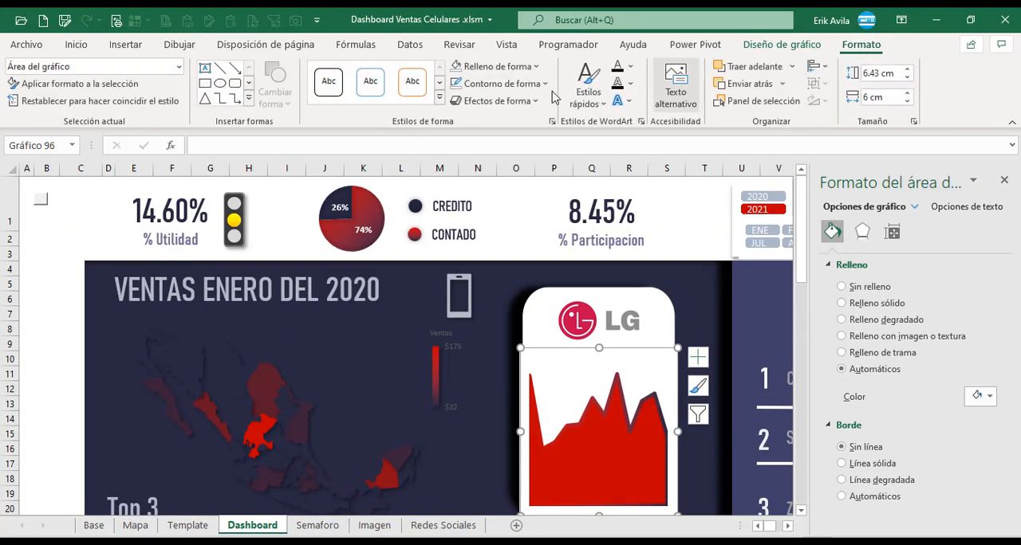
{"action": "left_click", "coordinate": [494, 66]}
{"action": "left_click", "coordinate": [488, 297]}
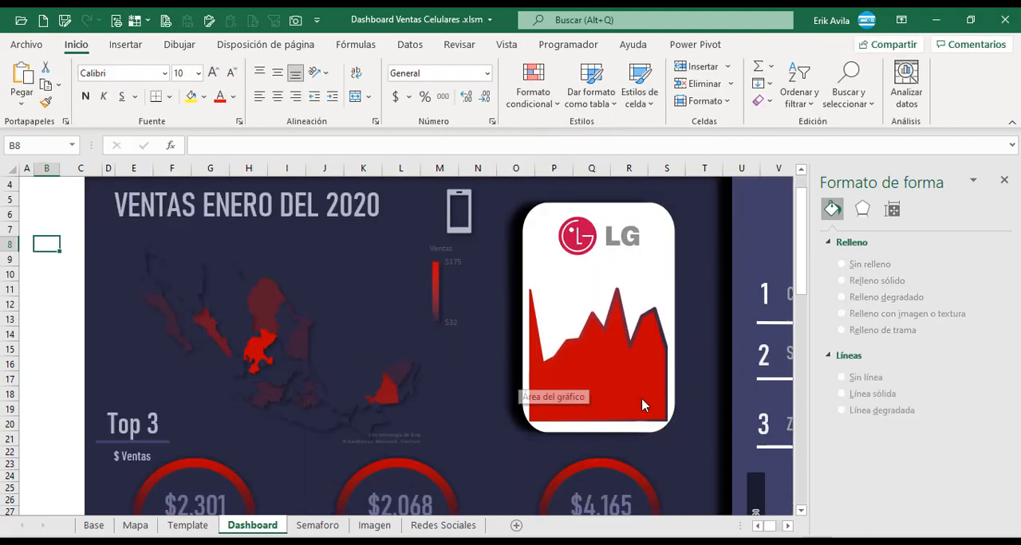
Enlarge the area chart to about 6.86 cm high and 6.69 cm wide so its series reaches the card's edges.
{"action": "left_click", "coordinate": [666, 352]}
{"action": "left_click_drag", "start_coordinate": [678, 346], "coordinate": [683, 347]}
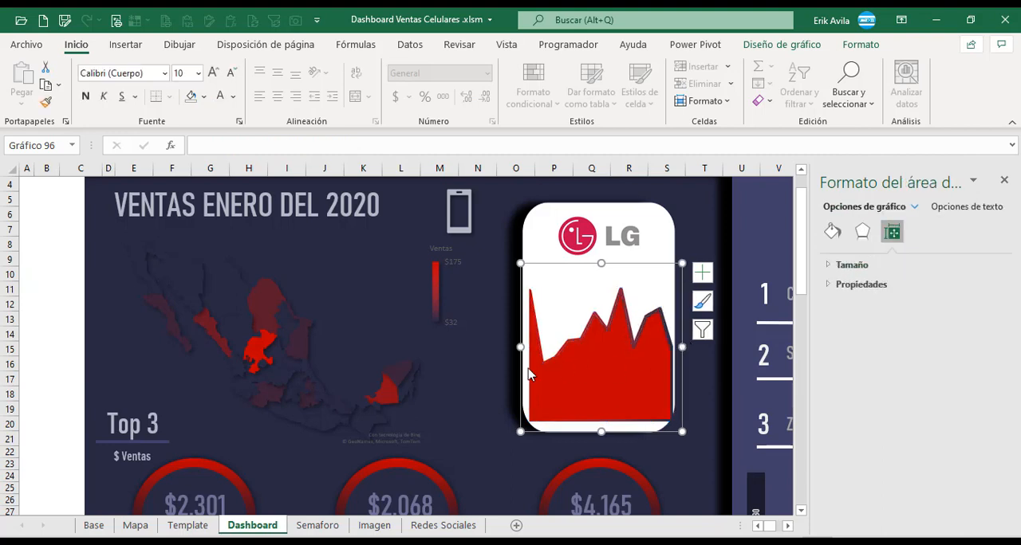
{"action": "left_click_drag", "start_coordinate": [520, 347], "coordinate": [512, 346]}
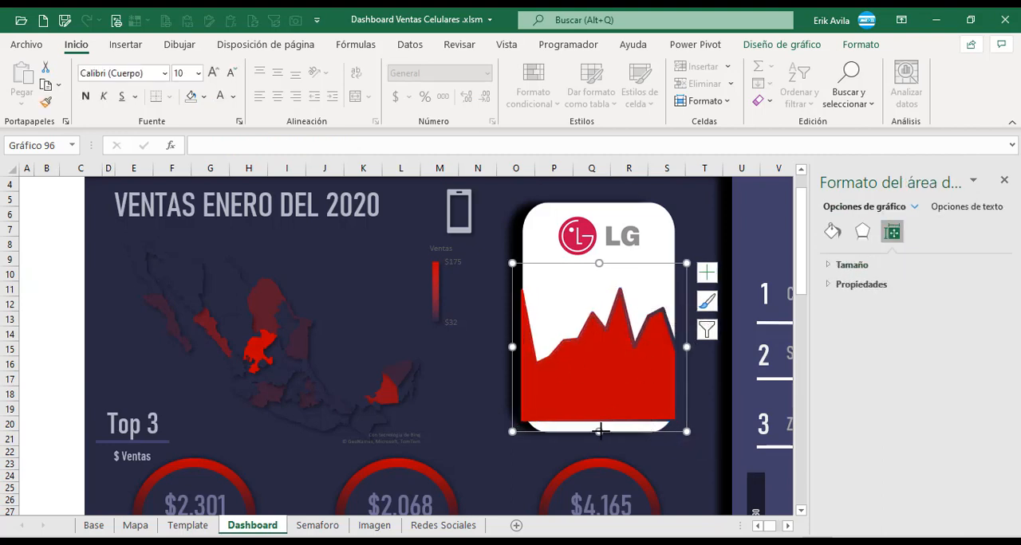
{"action": "left_click_drag", "start_coordinate": [601, 430], "coordinate": [600, 444]}
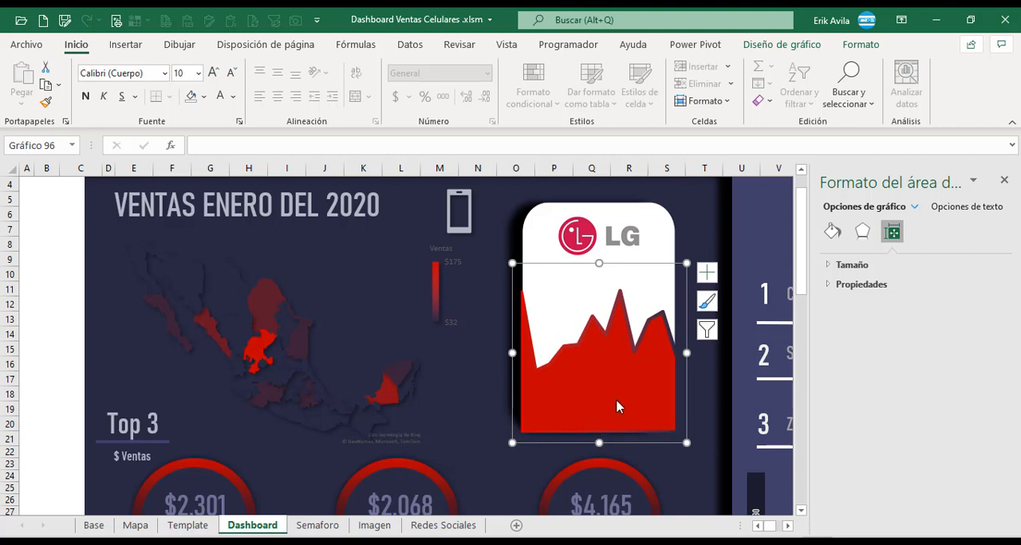
{"action": "left_click", "coordinate": [24, 288]}
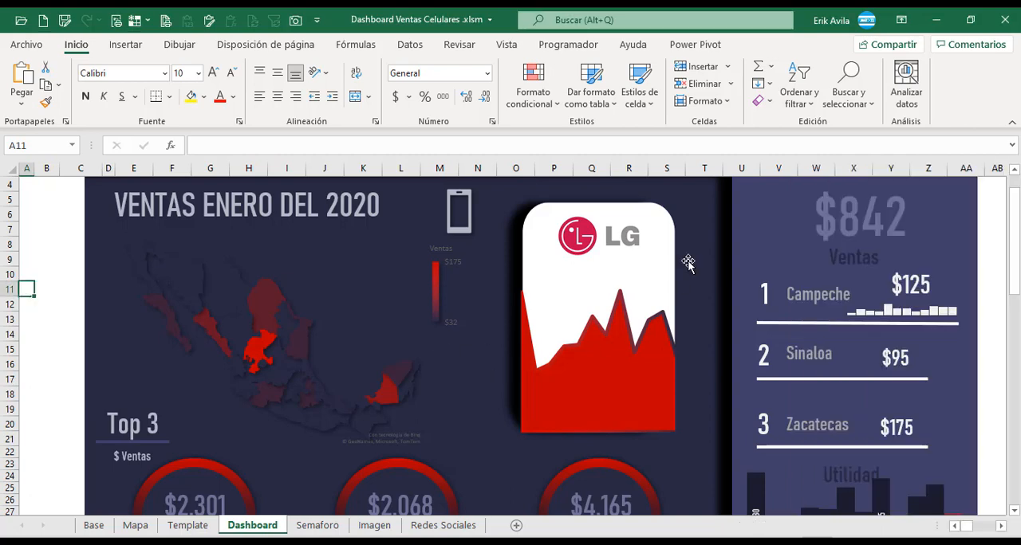
Select the dark navy background shape and open the list of sheet objects to locate Forma libre: forma 142.
{"action": "left_click", "coordinate": [708, 230]}
{"action": "scroll", "coordinate": [708, 230], "scroll_direction": "down", "scroll_amount": 1}
{"action": "scroll", "coordinate": [229, 367], "scroll_direction": "up", "scroll_amount": 2}
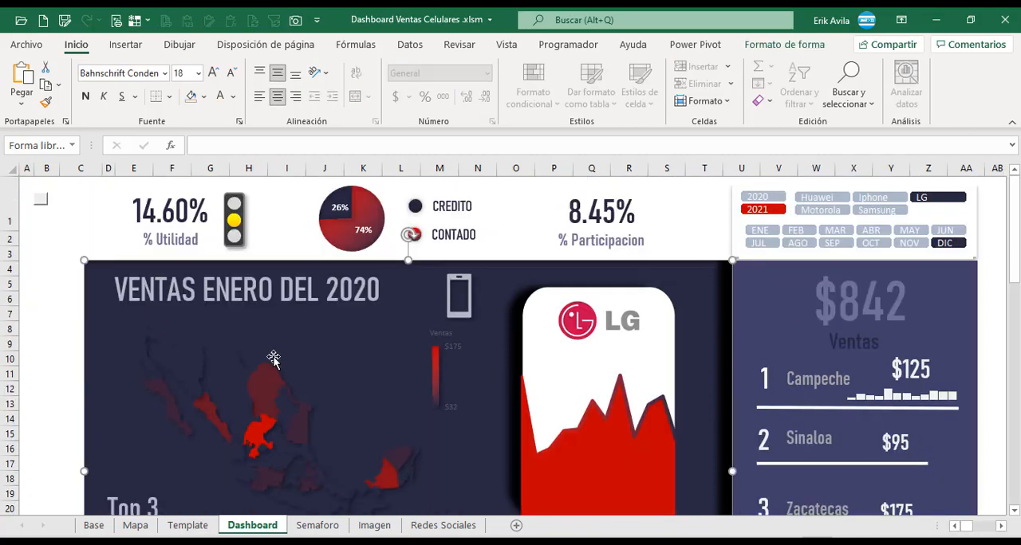
{"action": "scroll", "coordinate": [335, 344], "scroll_direction": "down", "scroll_amount": 3}
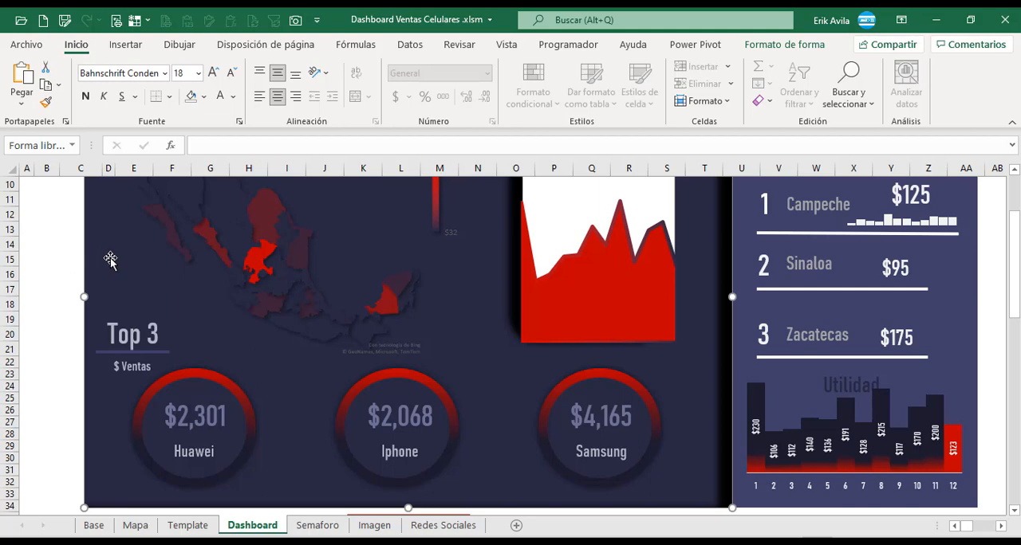
{"action": "scroll", "coordinate": [320, 346], "scroll_direction": "up", "scroll_amount": 3}
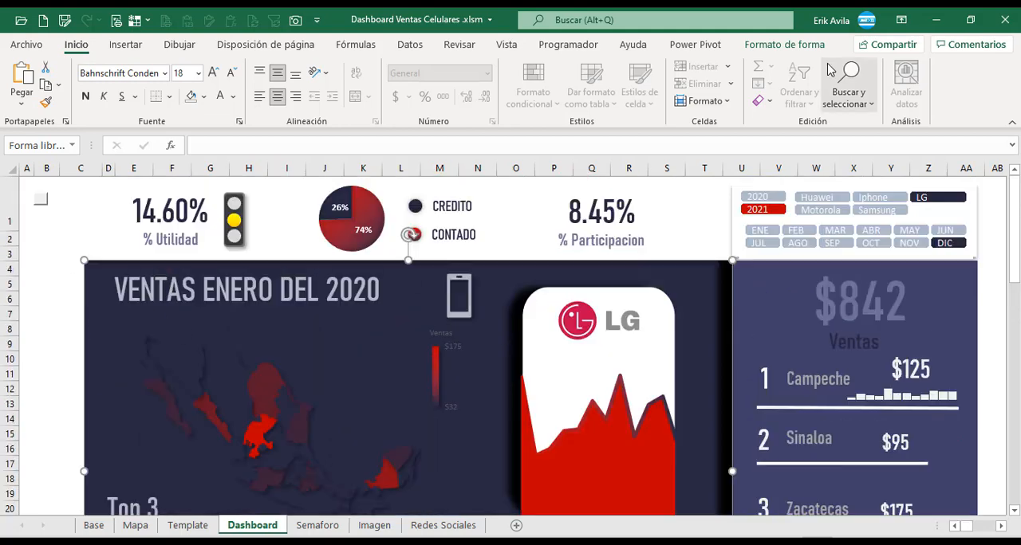
{"action": "left_click", "coordinate": [784, 44]}
{"action": "left_click", "coordinate": [729, 103]}
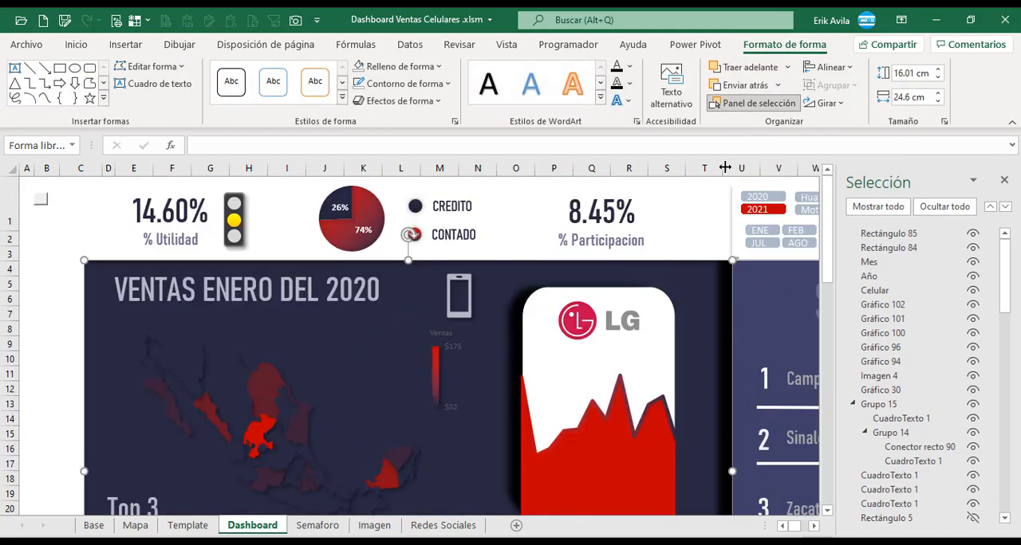
{"action": "scroll", "coordinate": [731, 311], "scroll_direction": "down", "scroll_amount": 1}
{"action": "scroll", "coordinate": [909, 339], "scroll_direction": "down", "scroll_amount": 2}
{"action": "scroll", "coordinate": [901, 358], "scroll_direction": "down", "scroll_amount": 5}
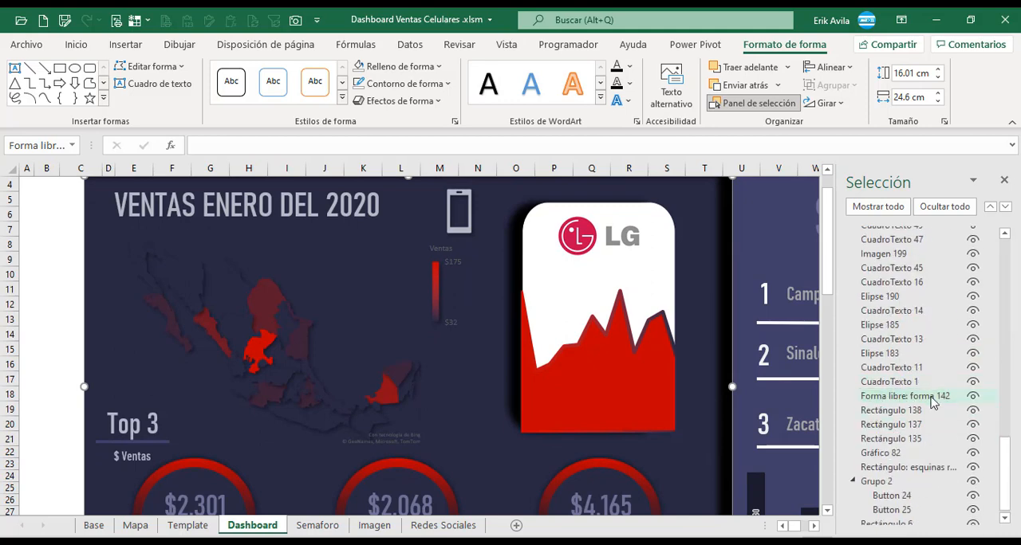
Hide the background shape Forma libre: forma 142 to inspect the charts behind its cut-out, and show it again.
{"action": "left_click", "coordinate": [972, 397]}
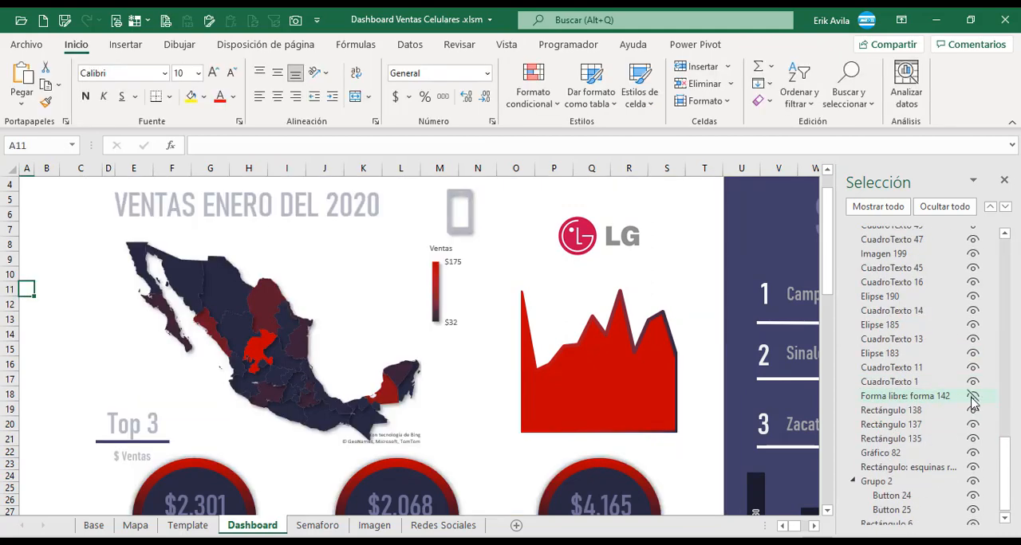
{"action": "scroll", "coordinate": [540, 316], "scroll_direction": "up", "scroll_amount": 2}
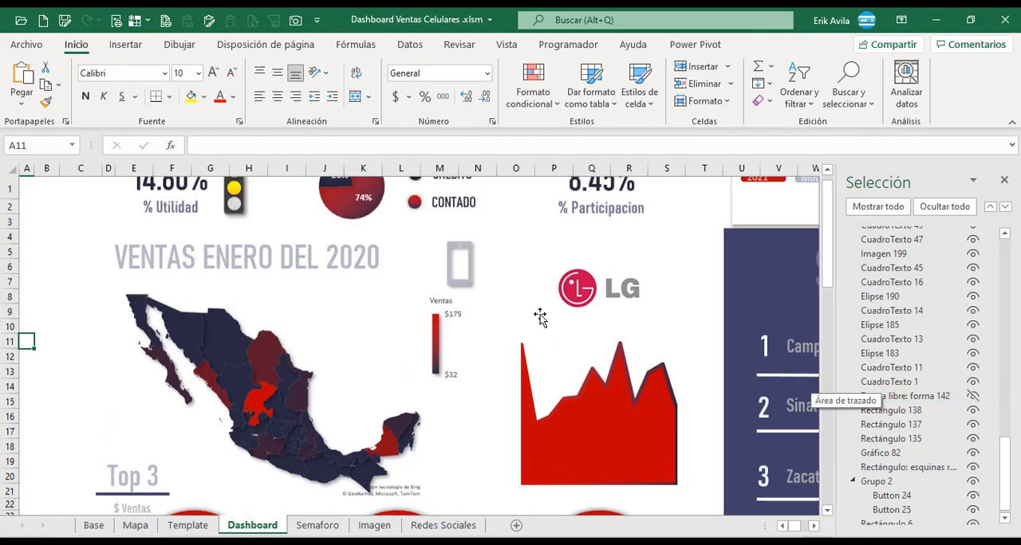
{"action": "scroll", "coordinate": [630, 373], "scroll_direction": "down", "scroll_amount": 2}
{"action": "left_click", "coordinate": [664, 355]}
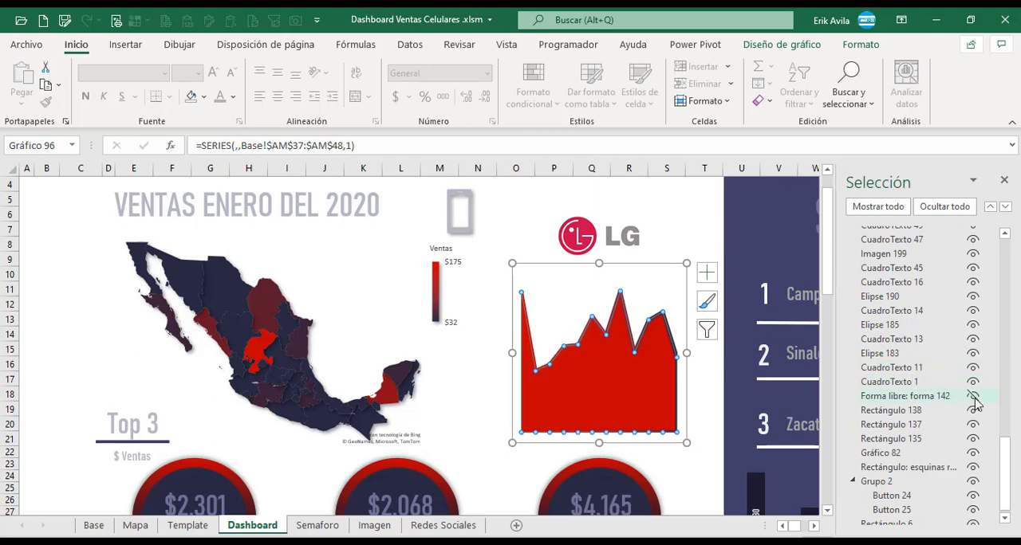
{"action": "left_click", "coordinate": [973, 397]}
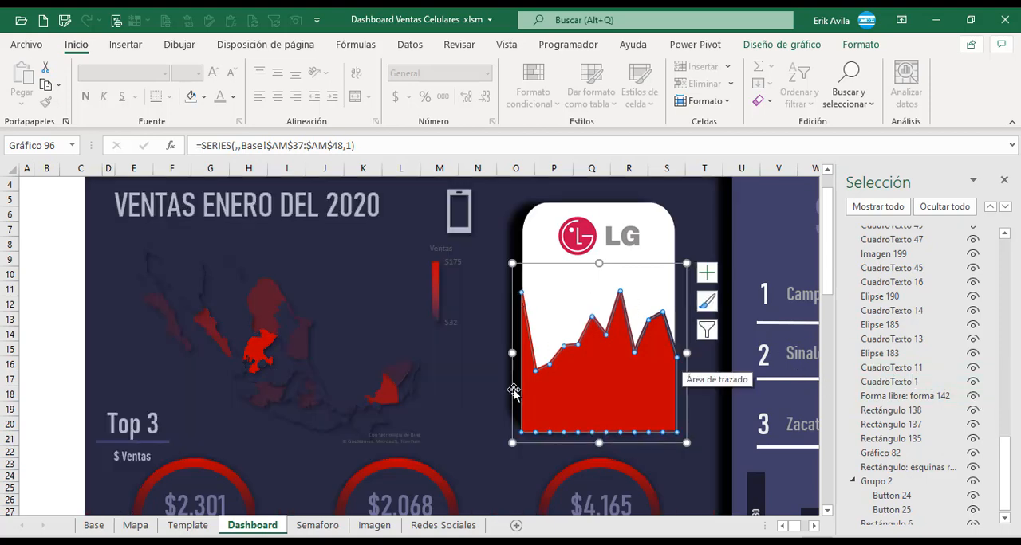
Send the whole area chart to the back of the dashboard's object order.
{"action": "left_click", "coordinate": [861, 44]}
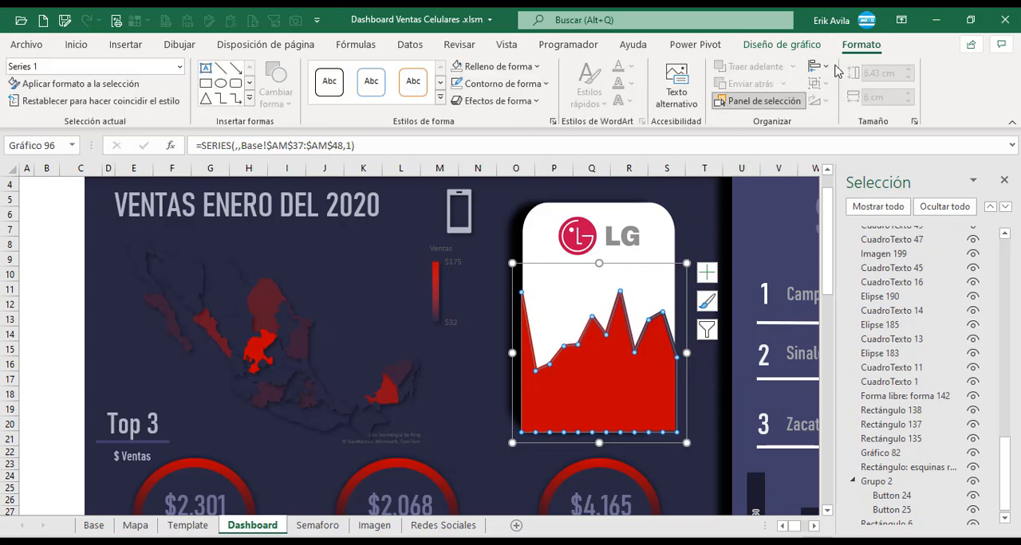
{"action": "left_click", "coordinate": [649, 266]}
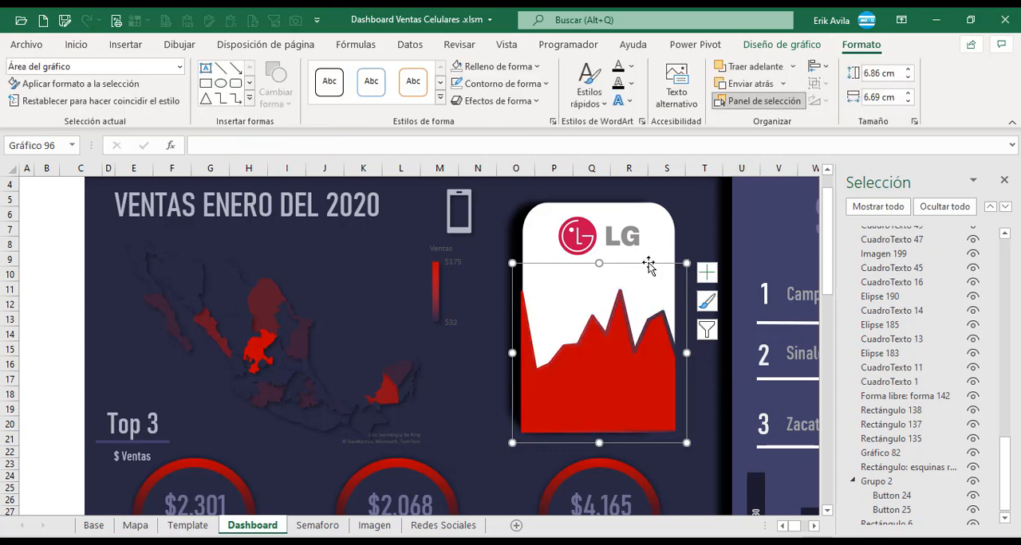
{"action": "left_click", "coordinate": [785, 85]}
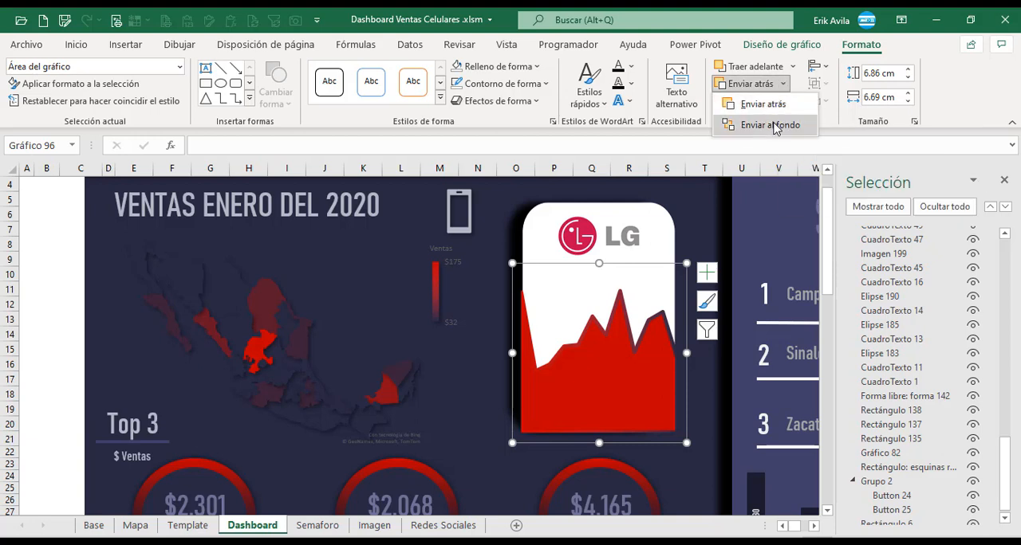
{"action": "left_click", "coordinate": [770, 125]}
{"action": "left_click", "coordinate": [783, 88]}
{"action": "left_click", "coordinate": [785, 44]}
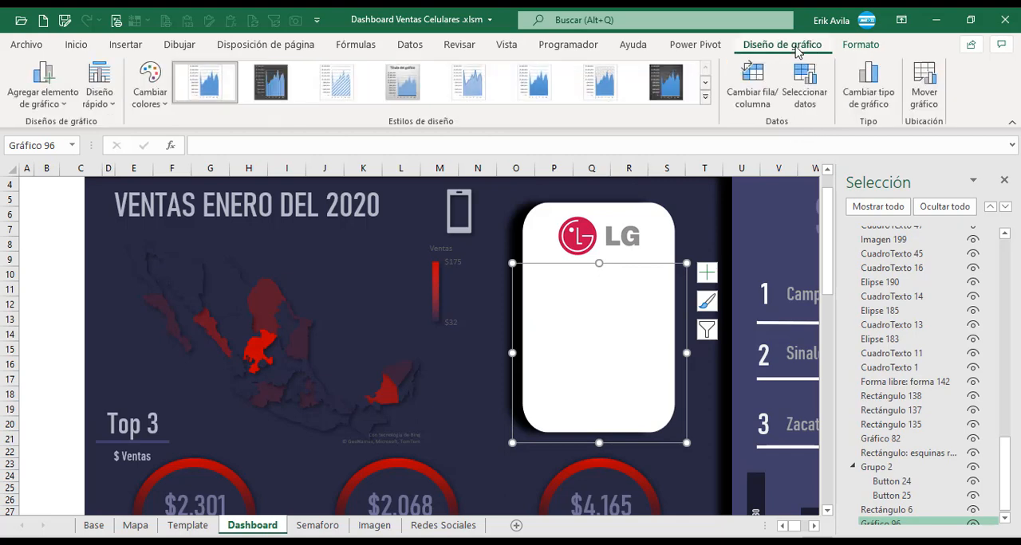
Bring the area chart forward in the object order until it sits between Rectángulo 138 and Rectángulo 137, showing inside the white card.
{"action": "left_click", "coordinate": [861, 45]}
{"action": "left_click", "coordinate": [792, 66]}
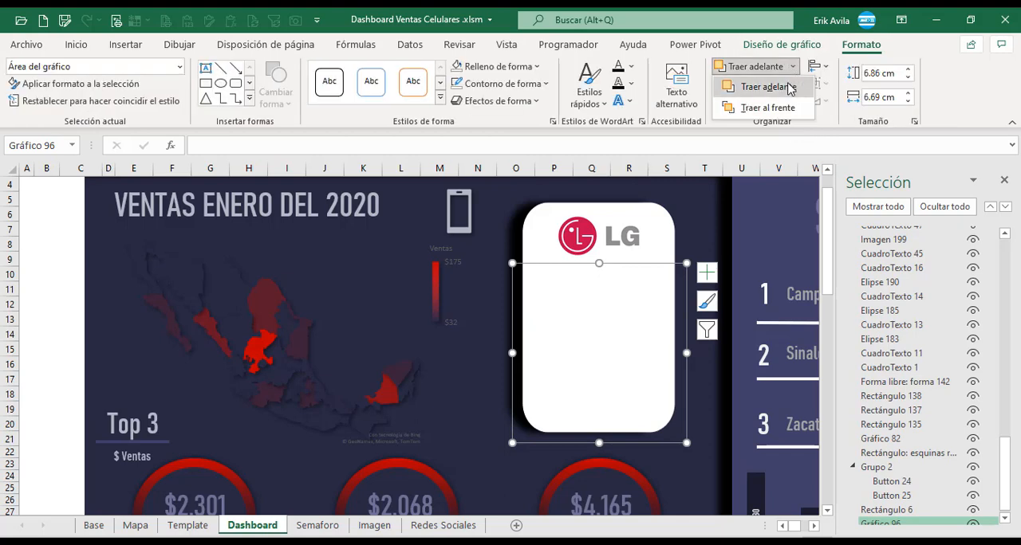
{"action": "left_click", "coordinate": [790, 92]}
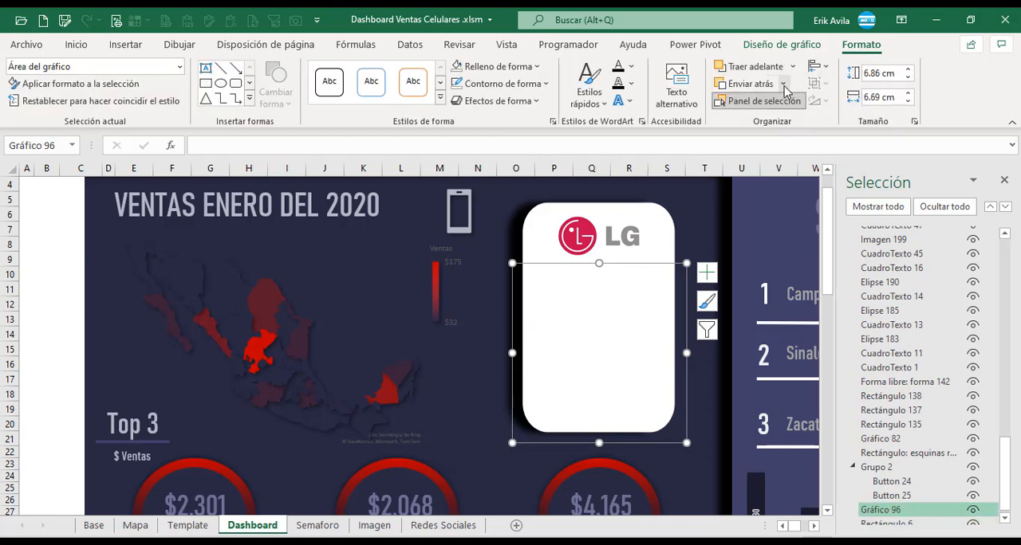
{"action": "left_click", "coordinate": [775, 70]}
{"action": "left_click", "coordinate": [767, 71]}
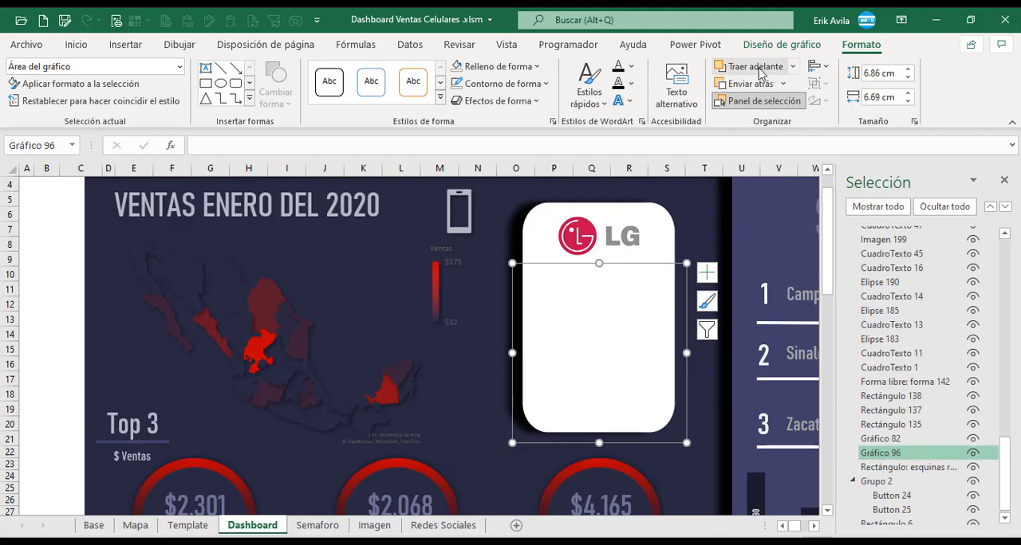
{"action": "left_click", "coordinate": [764, 72]}
{"action": "left_click", "coordinate": [762, 72]}
{"action": "left_click", "coordinate": [761, 73]}
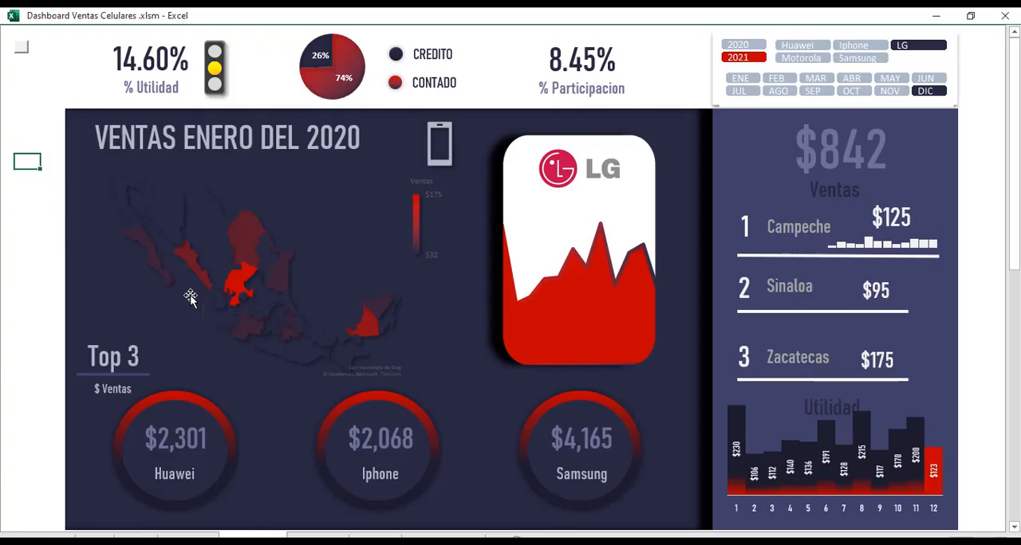
Switch to the finished dashboard workbook to compare its chart card, and return to the working dashboard and deselect the chart.
{"action": "key", "text": "alt+Tab"}
{"action": "key", "text": "alt+Tab"}
{"action": "key", "text": "alt+Tab"}
{"action": "key", "text": "alt+Tab"}
{"action": "key", "text": "alt+Tab"}
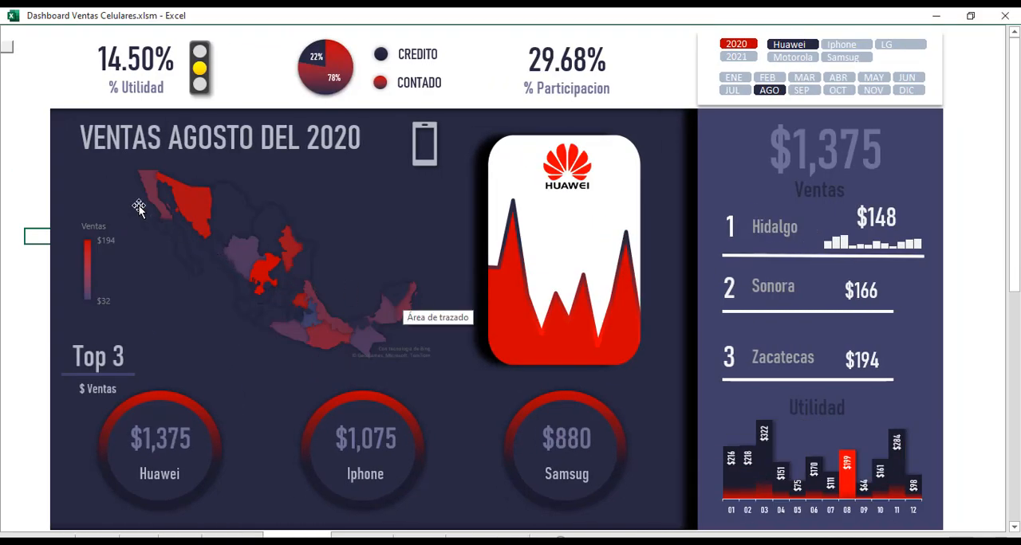
{"action": "key", "text": "alt+Tab"}
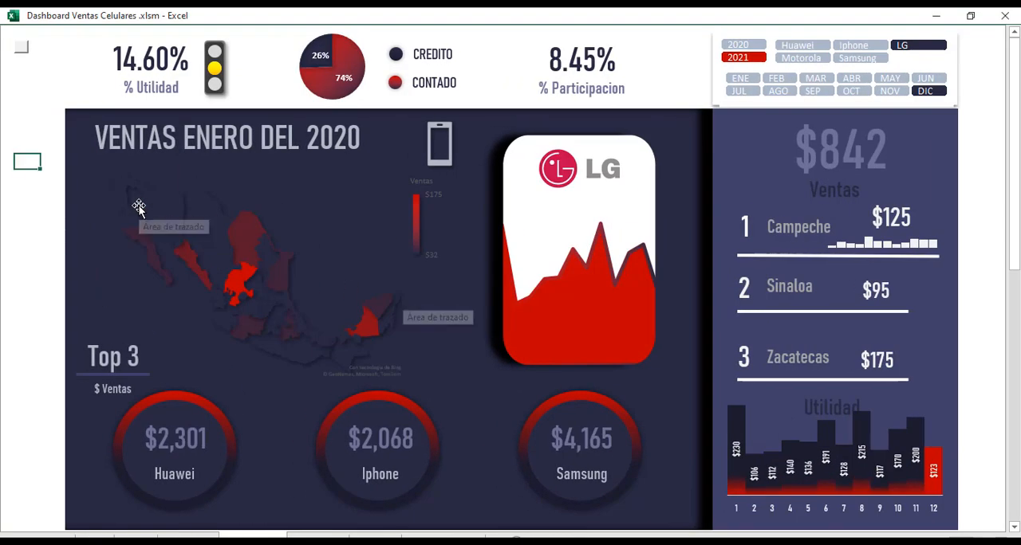
{"action": "left_click", "coordinate": [31, 236]}
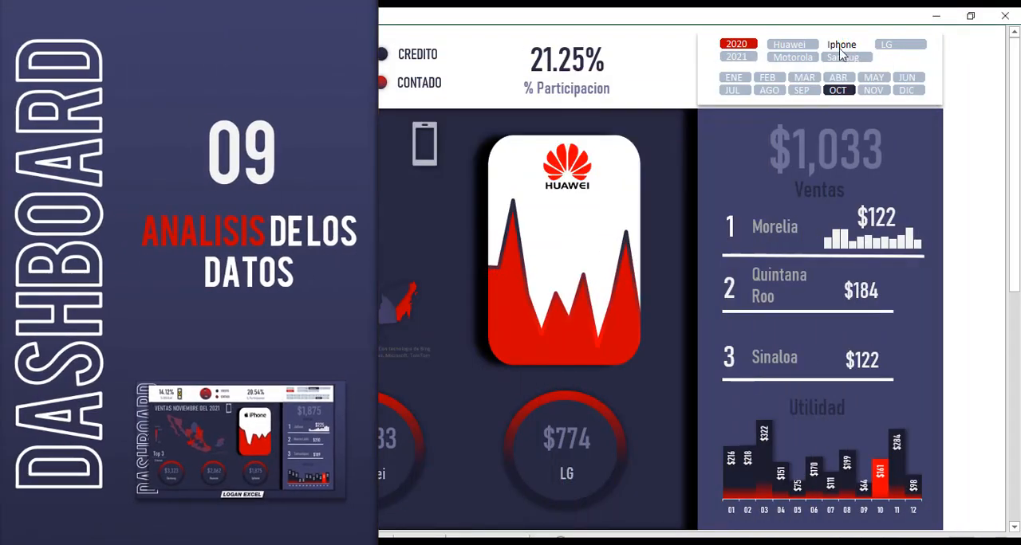
Filter the finished dashboard's 2020 sales by Iphone and Samsug, and view Samsug's March figures.
{"action": "left_click", "coordinate": [845, 46]}
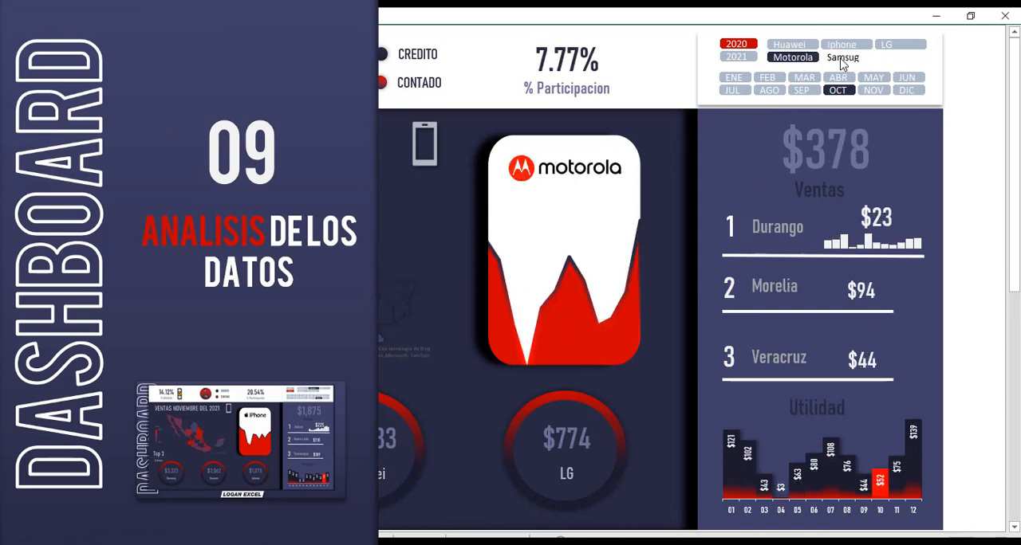
{"action": "left_click", "coordinate": [843, 57]}
{"action": "left_click", "coordinate": [807, 79]}
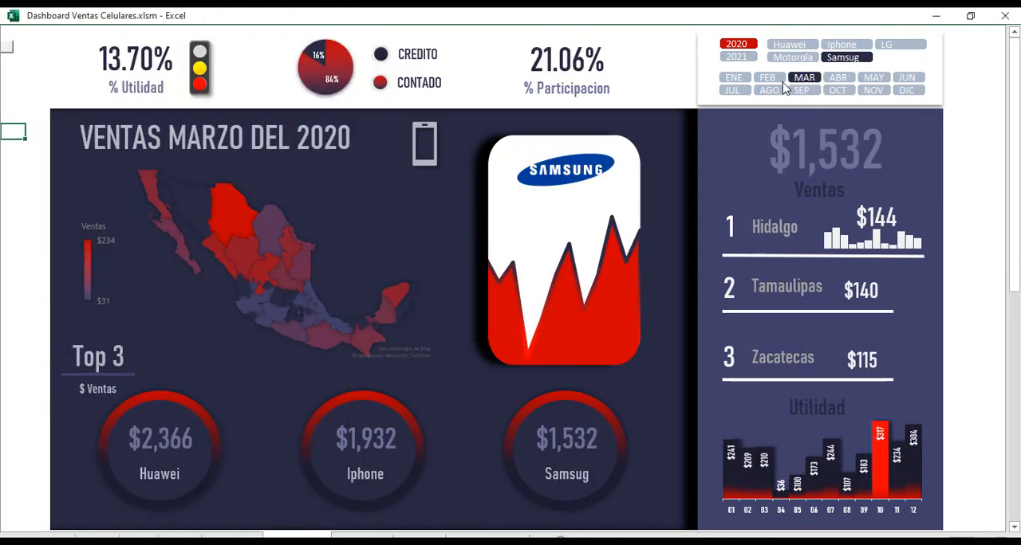
Switch the Samsug figures to 2021 and examine July, September, May, June and December.
{"action": "left_click", "coordinate": [736, 56]}
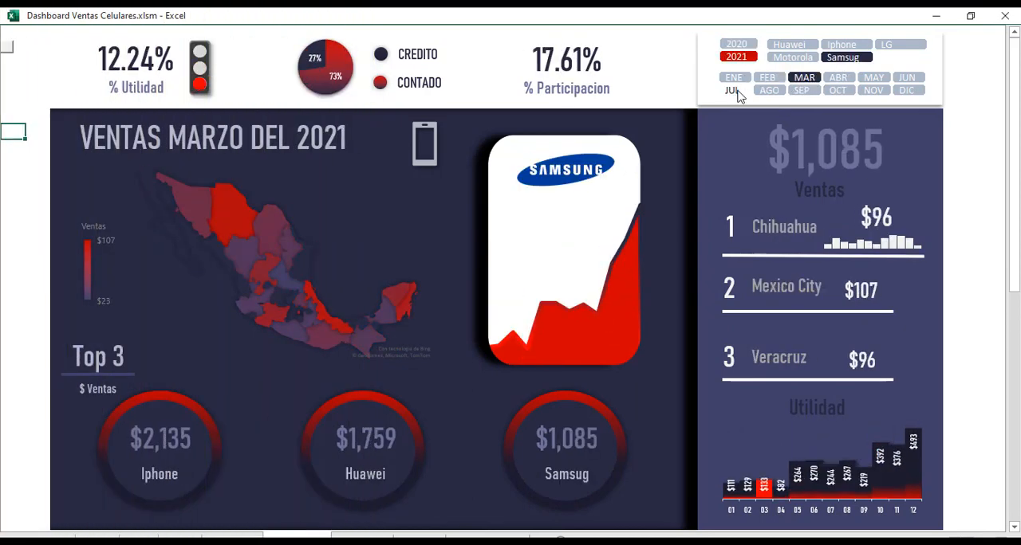
{"action": "left_click", "coordinate": [734, 90]}
{"action": "left_click", "coordinate": [800, 90]}
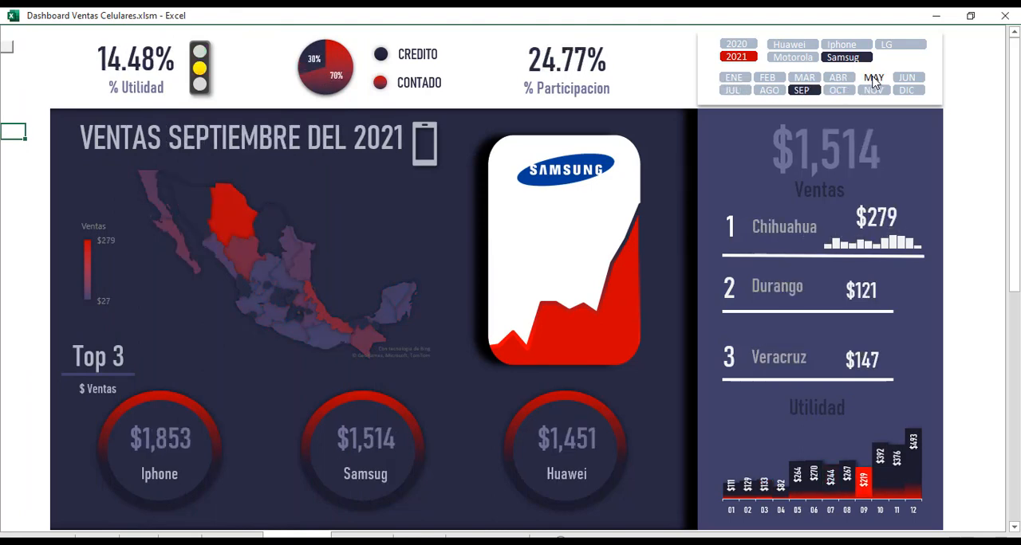
{"action": "left_click", "coordinate": [873, 78]}
{"action": "left_click", "coordinate": [907, 79]}
{"action": "left_click", "coordinate": [907, 90]}
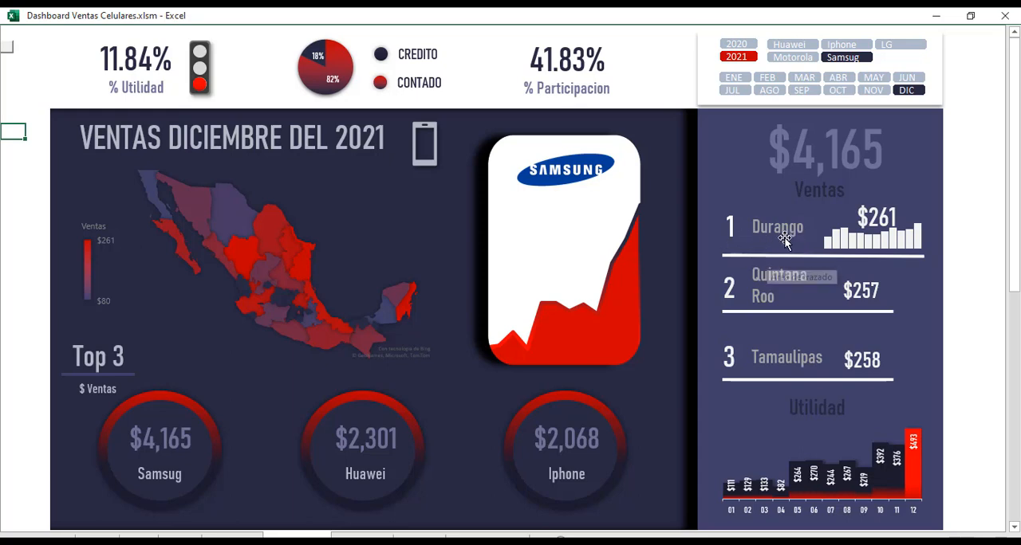
Compare Samsug's 2021 map, top states and profit across October, January, July, August, September, April and May, ending on October.
{"action": "left_click", "coordinate": [837, 89]}
{"action": "left_click", "coordinate": [733, 78]}
{"action": "left_click", "coordinate": [732, 90]}
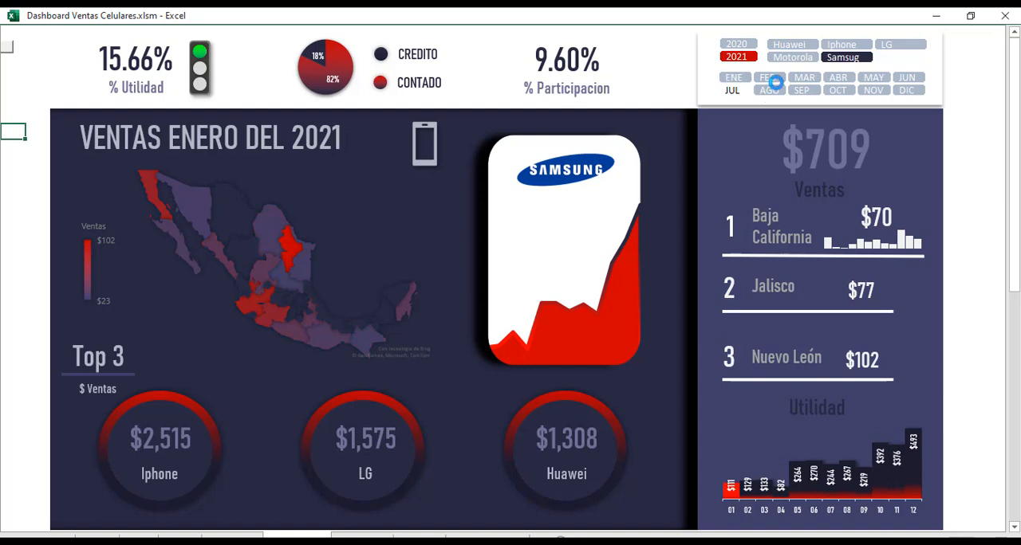
{"action": "left_click", "coordinate": [769, 90]}
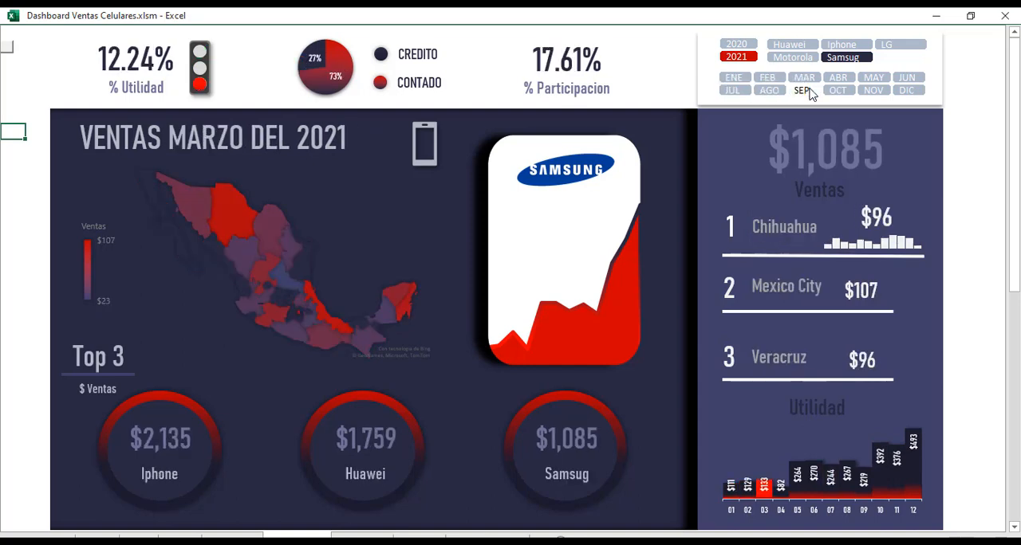
{"action": "left_click", "coordinate": [811, 90]}
{"action": "left_click", "coordinate": [838, 78]}
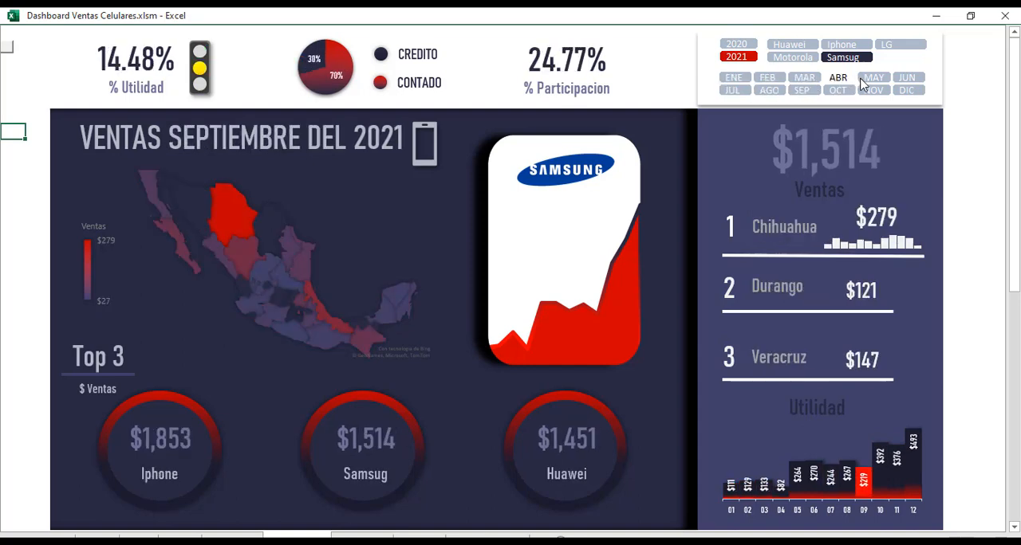
{"action": "left_click", "coordinate": [873, 77]}
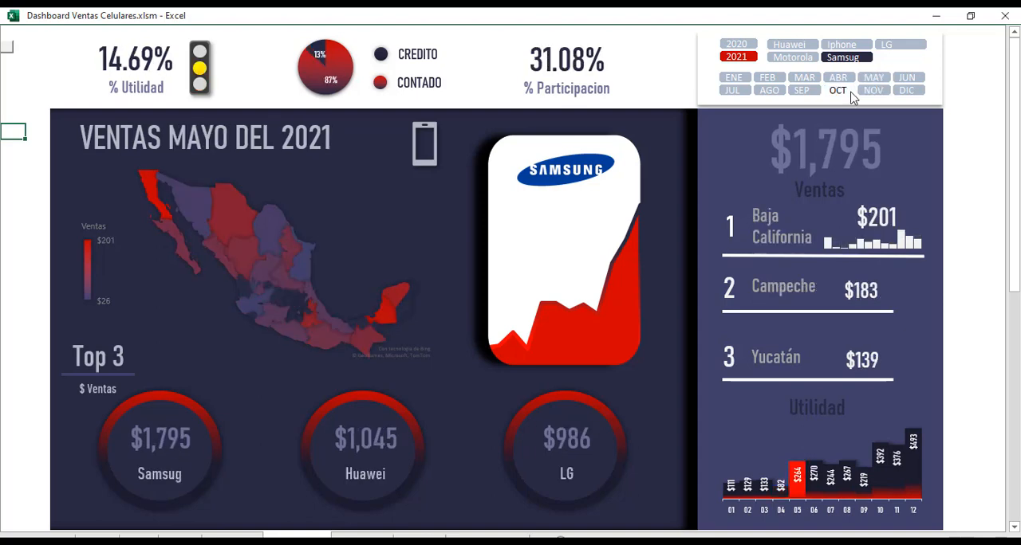
{"action": "left_click", "coordinate": [850, 93]}
Compare the October 2021 figures of Iphone, Huawei and Motorola with the brand slicer.
{"action": "left_click", "coordinate": [849, 47]}
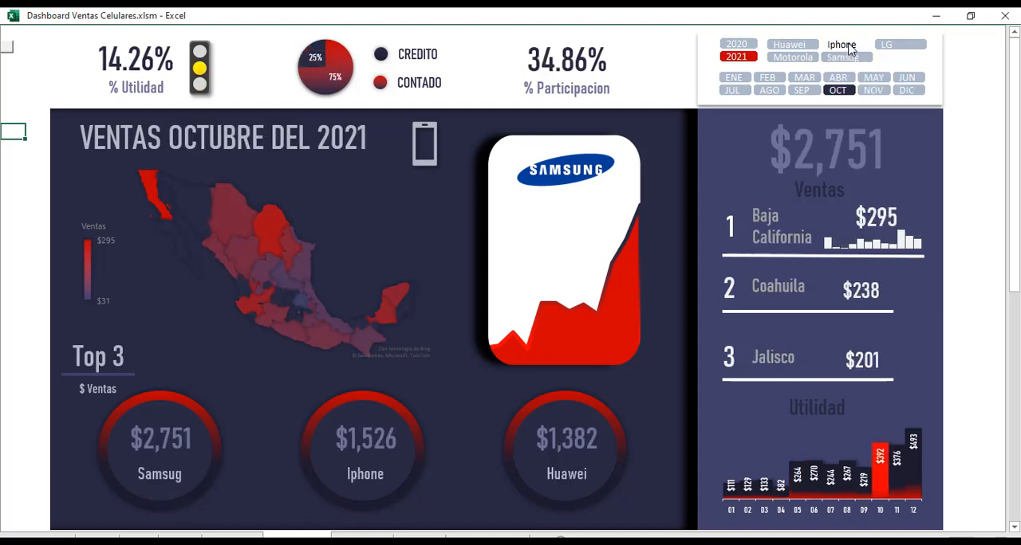
{"action": "left_click", "coordinate": [801, 46]}
{"action": "left_click", "coordinate": [792, 58]}
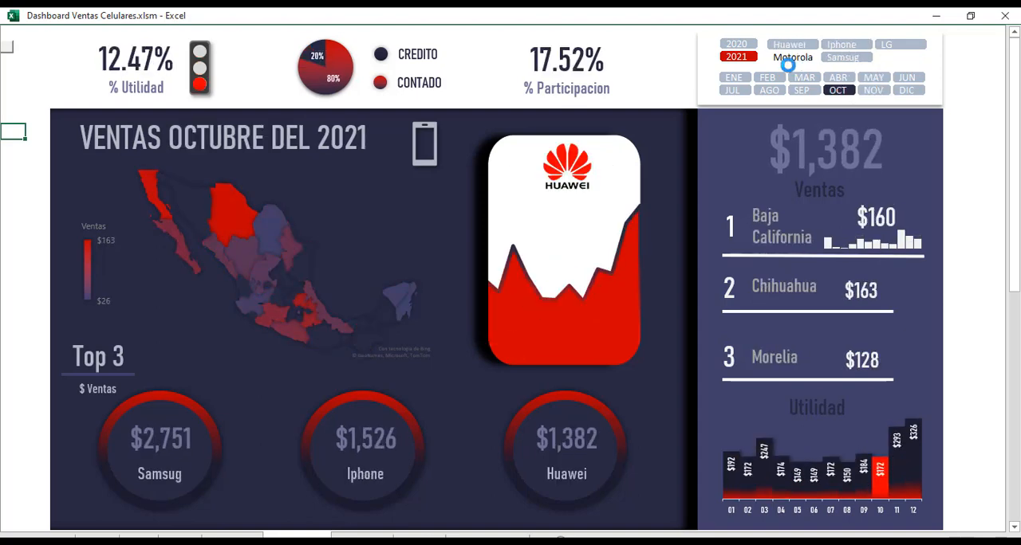
Examine Motorola's 2021 sales for February, August, March, May, June, October, November and December with the month slicer.
{"action": "left_click", "coordinate": [768, 77]}
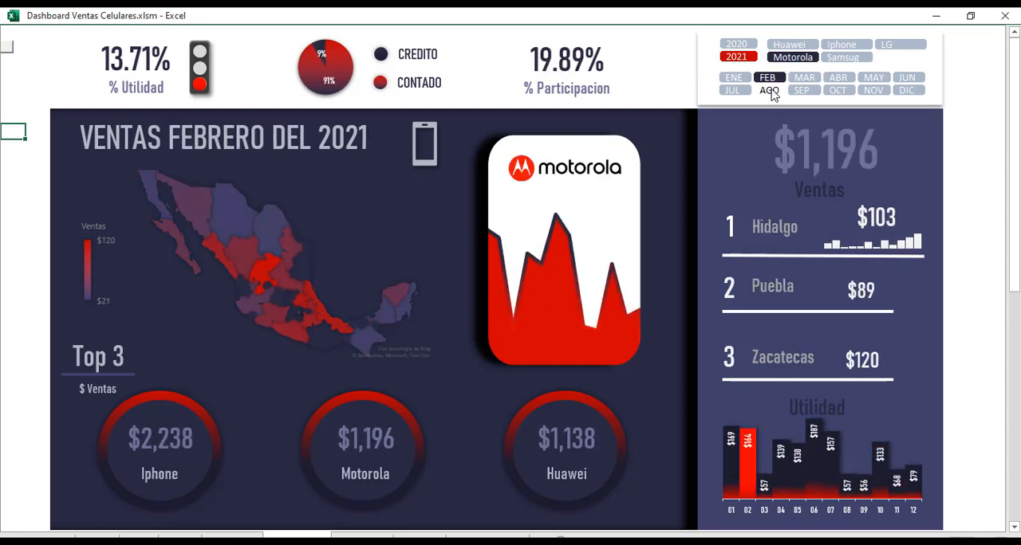
{"action": "left_click", "coordinate": [770, 91]}
{"action": "left_click", "coordinate": [803, 80]}
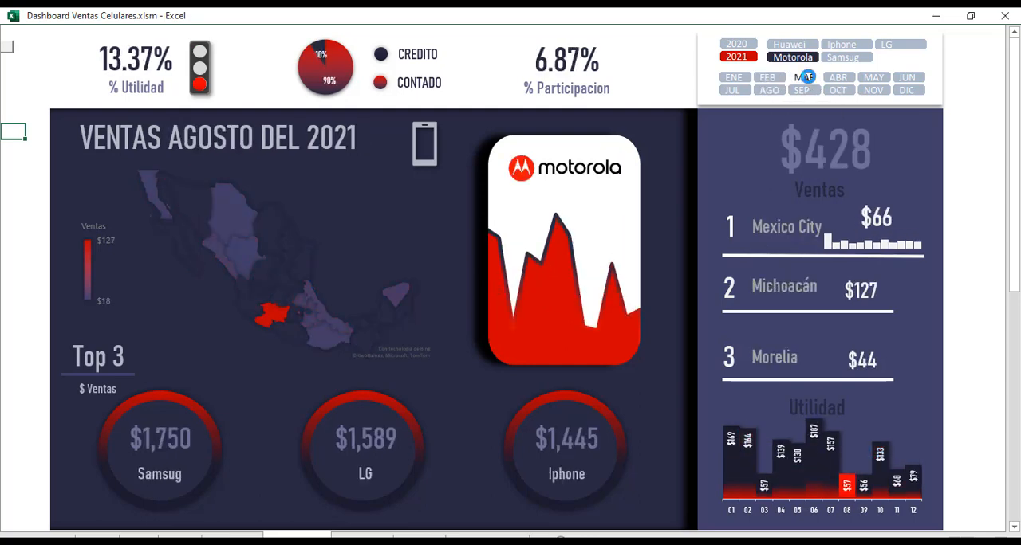
{"action": "left_click", "coordinate": [876, 80]}
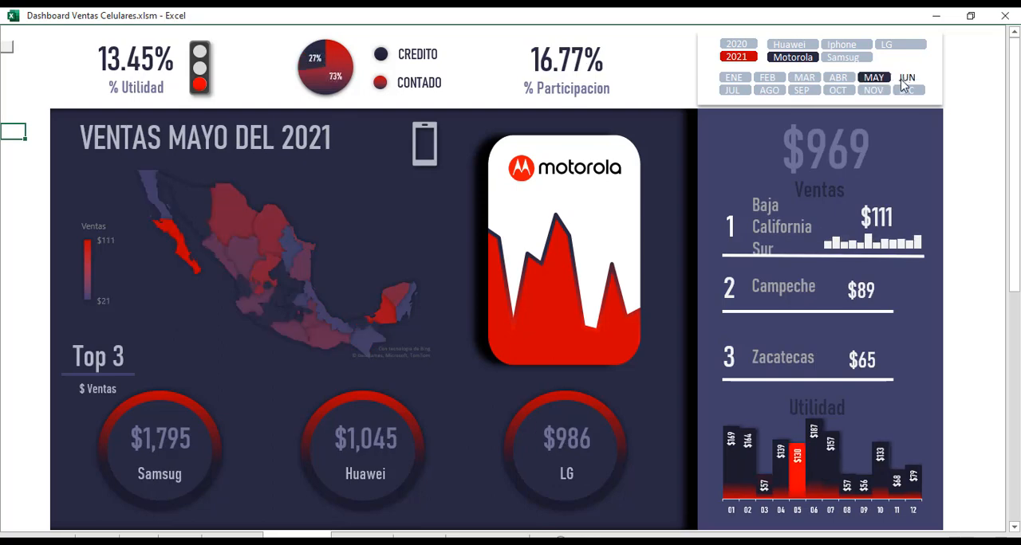
{"action": "left_click", "coordinate": [905, 78]}
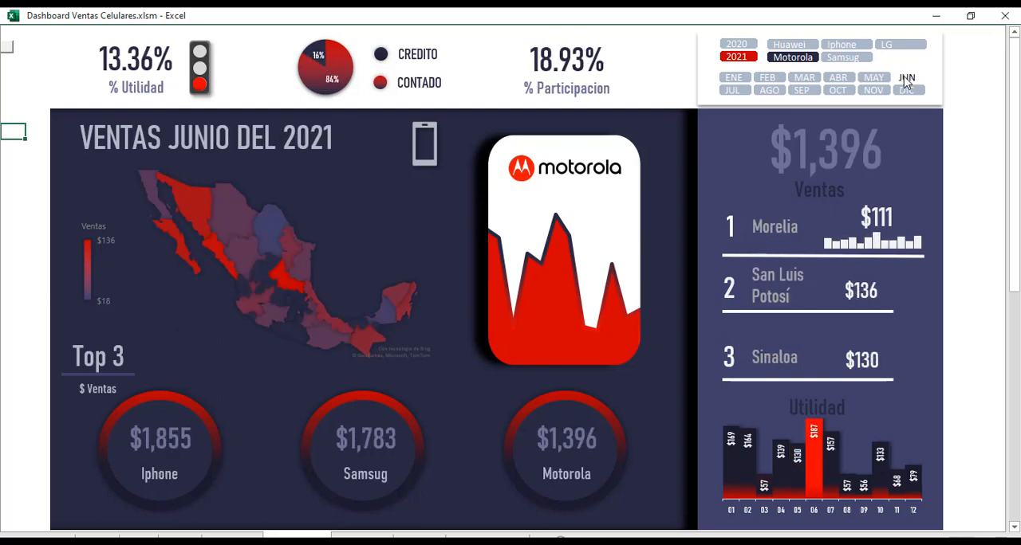
{"action": "left_click", "coordinate": [836, 91]}
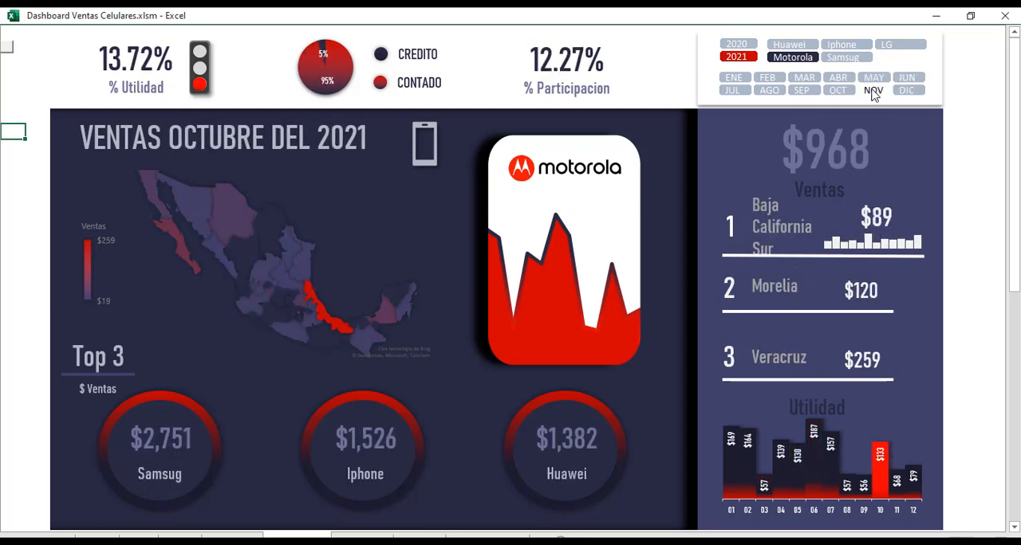
{"action": "left_click", "coordinate": [875, 91]}
{"action": "left_click", "coordinate": [904, 91]}
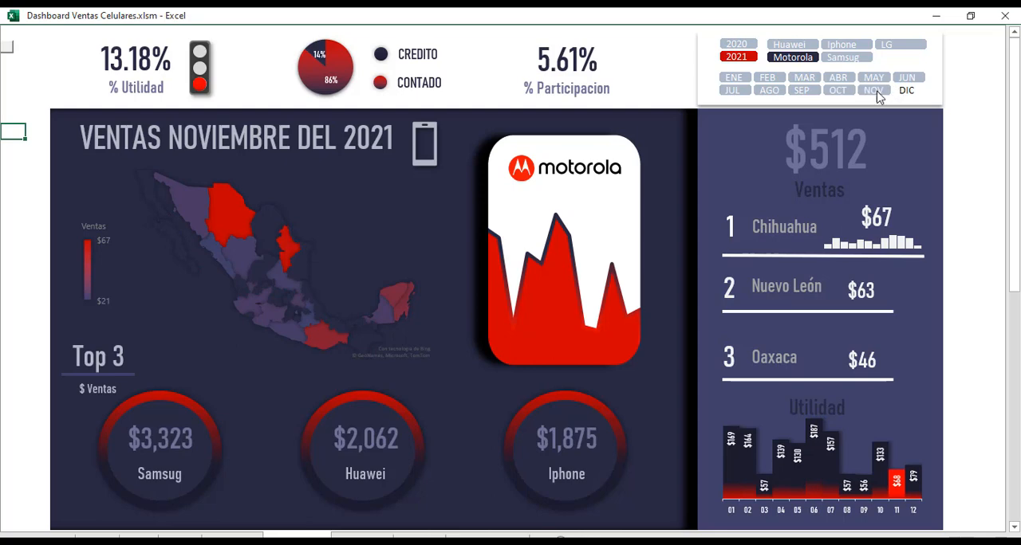
Review Motorola's 2021 months again, from February through September, October, July, August, March, November and June, ending on April.
{"action": "left_click", "coordinate": [769, 80]}
{"action": "left_click", "coordinate": [801, 91]}
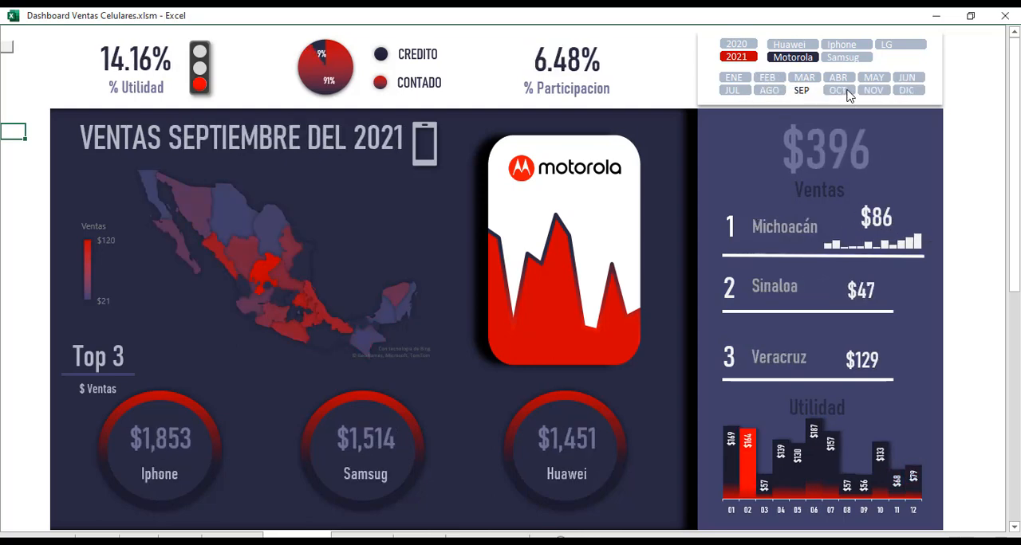
{"action": "left_click", "coordinate": [837, 91]}
{"action": "left_click", "coordinate": [731, 90]}
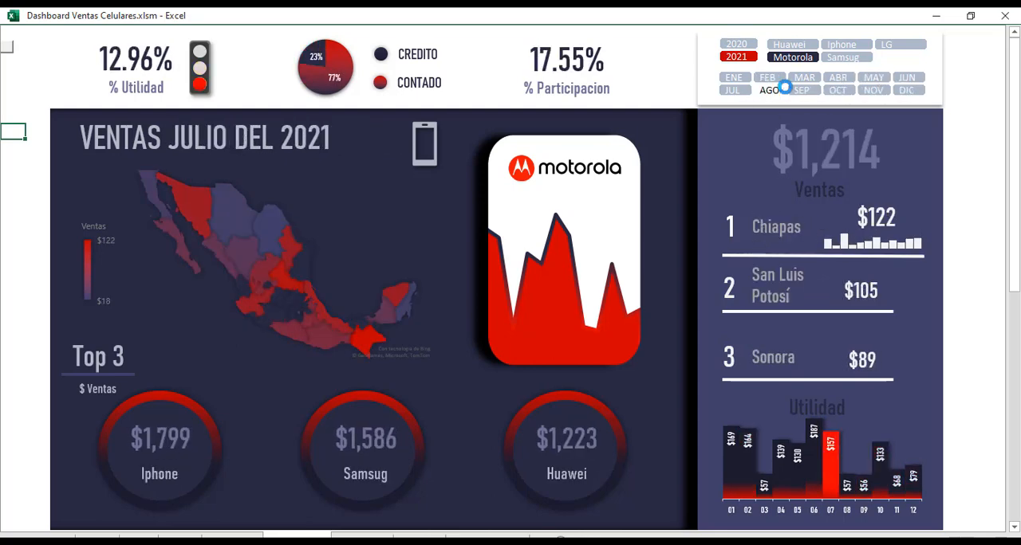
{"action": "left_click", "coordinate": [769, 91]}
{"action": "left_click", "coordinate": [804, 78]}
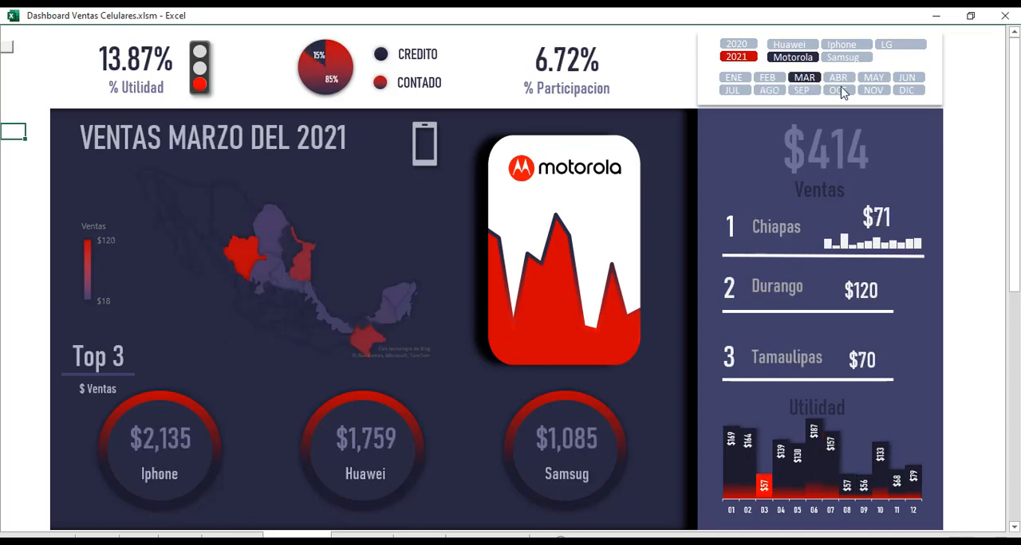
{"action": "left_click", "coordinate": [837, 90]}
{"action": "left_click", "coordinate": [873, 90]}
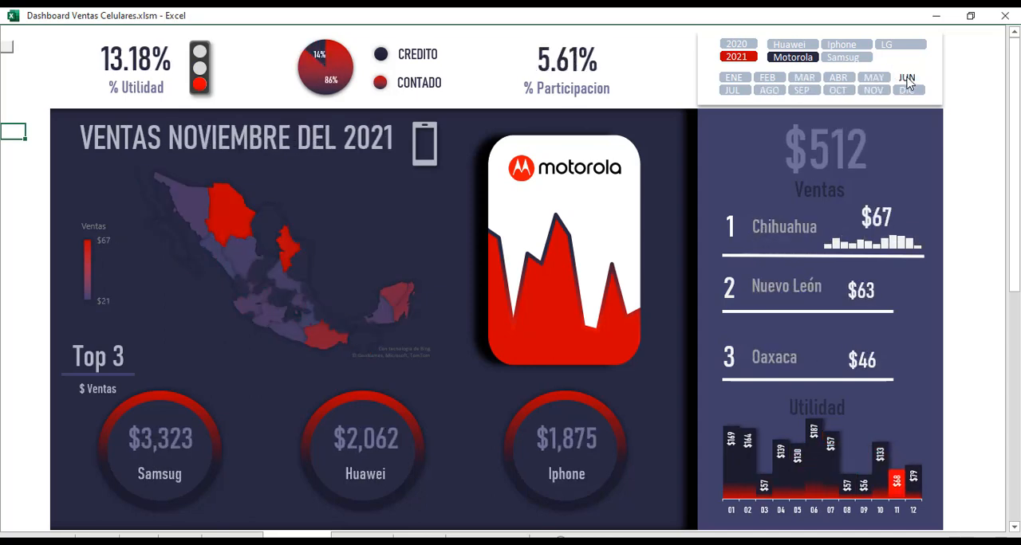
{"action": "left_click", "coordinate": [907, 77]}
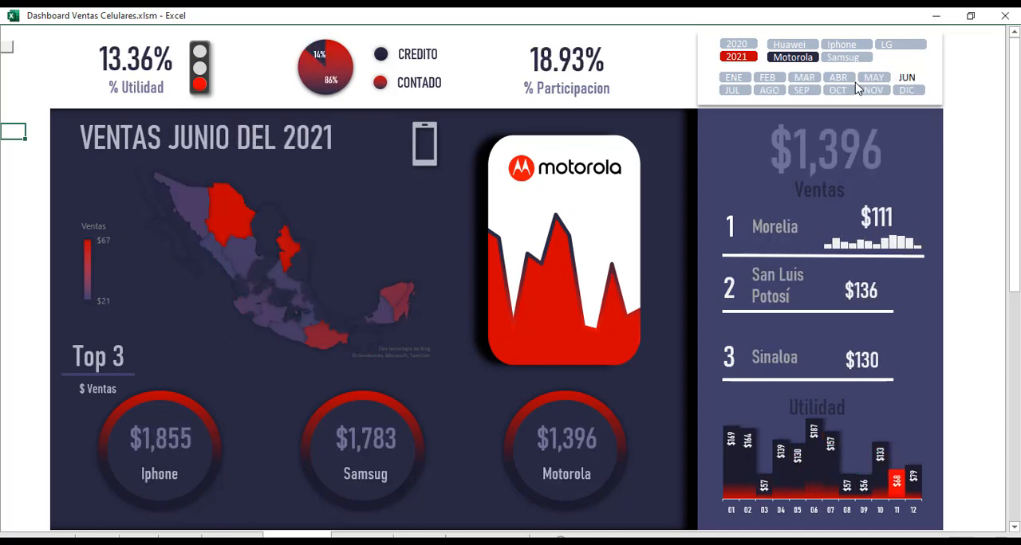
{"action": "left_click", "coordinate": [772, 90]}
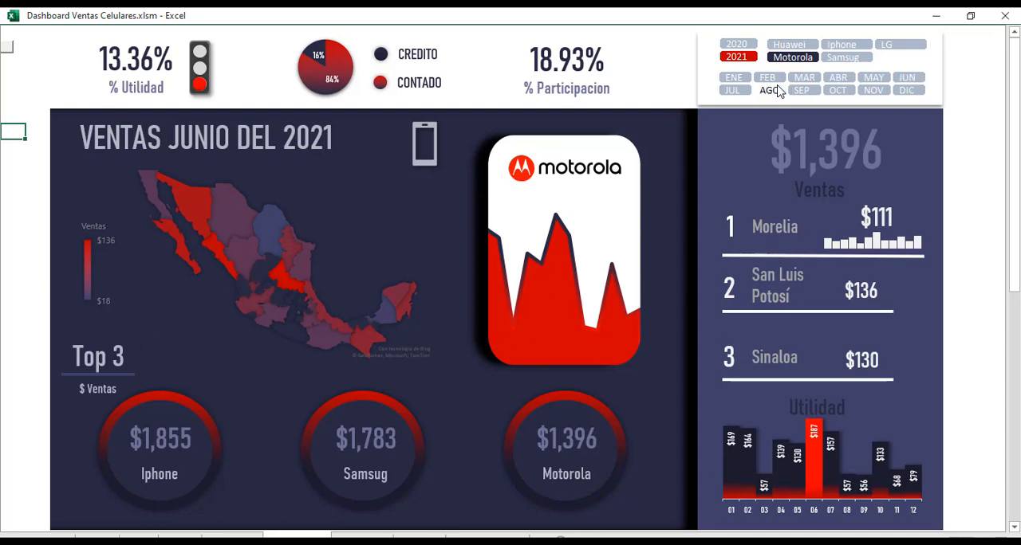
{"action": "left_click", "coordinate": [838, 77]}
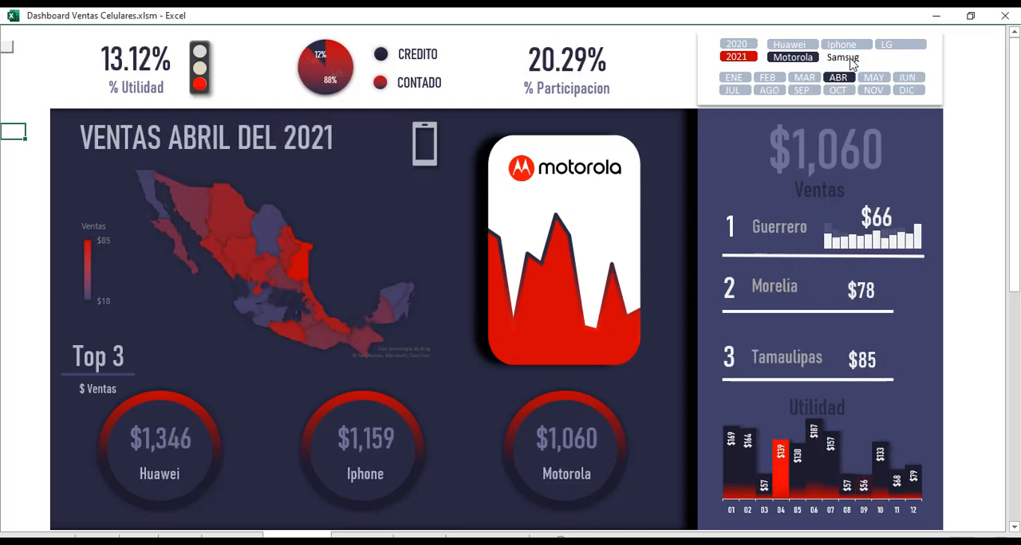
Examine LG's July and June 2021 figures, and compare them with Huawei, Samsug and Motorola.
{"action": "left_click", "coordinate": [899, 44]}
{"action": "left_click", "coordinate": [731, 90]}
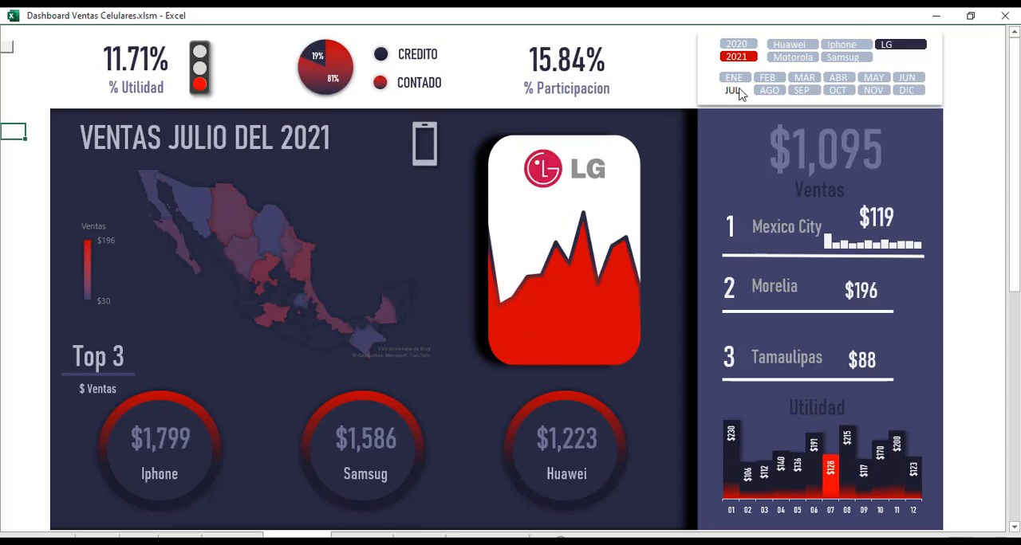
{"action": "left_click", "coordinate": [905, 77]}
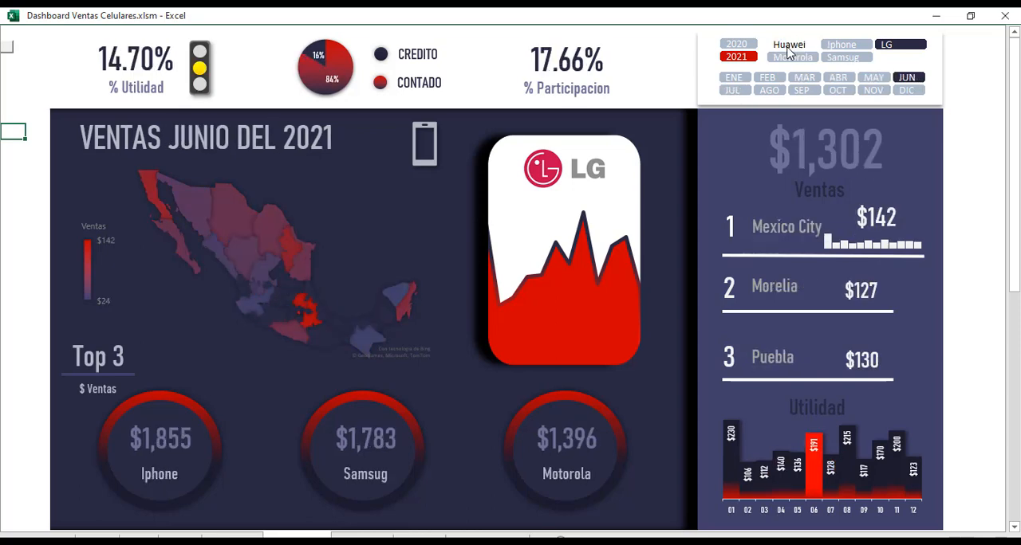
{"action": "left_click", "coordinate": [808, 47]}
{"action": "left_click", "coordinate": [842, 57]}
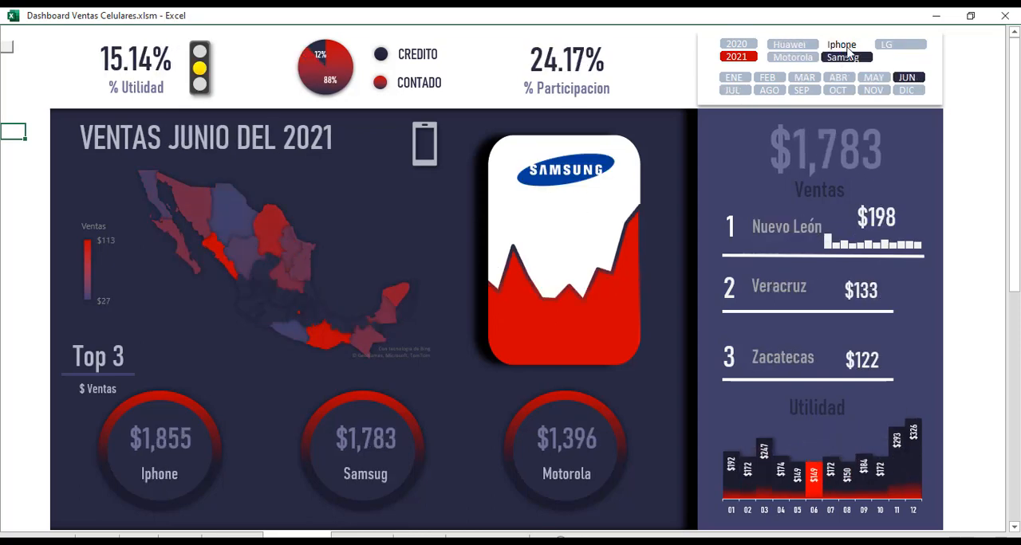
{"action": "left_click", "coordinate": [792, 58]}
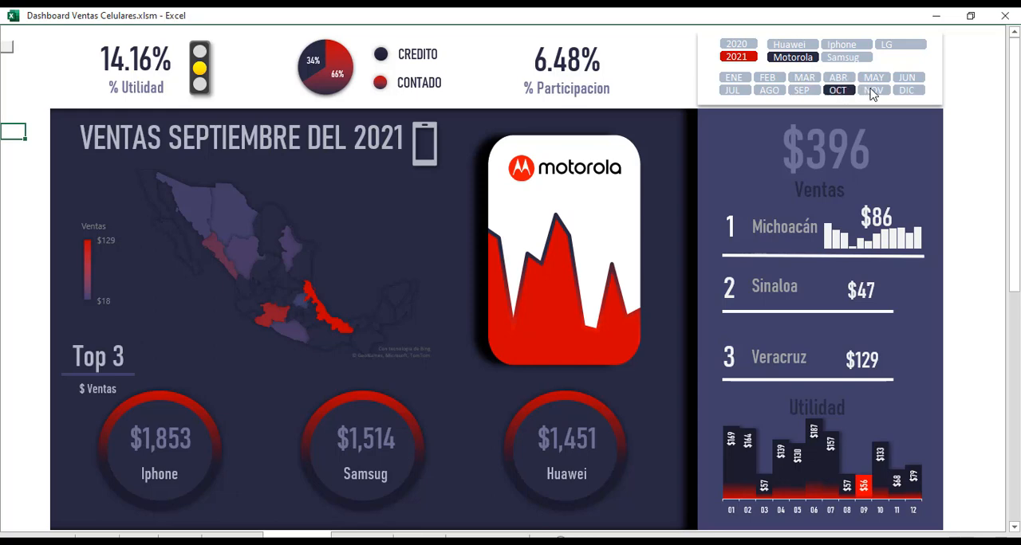
Review LG's 2021 figures for July, April and June, and switch the brand filter to Huawei and Motorola.
{"action": "left_click", "coordinate": [900, 44]}
{"action": "left_click", "coordinate": [732, 90]}
{"action": "left_click", "coordinate": [837, 77]}
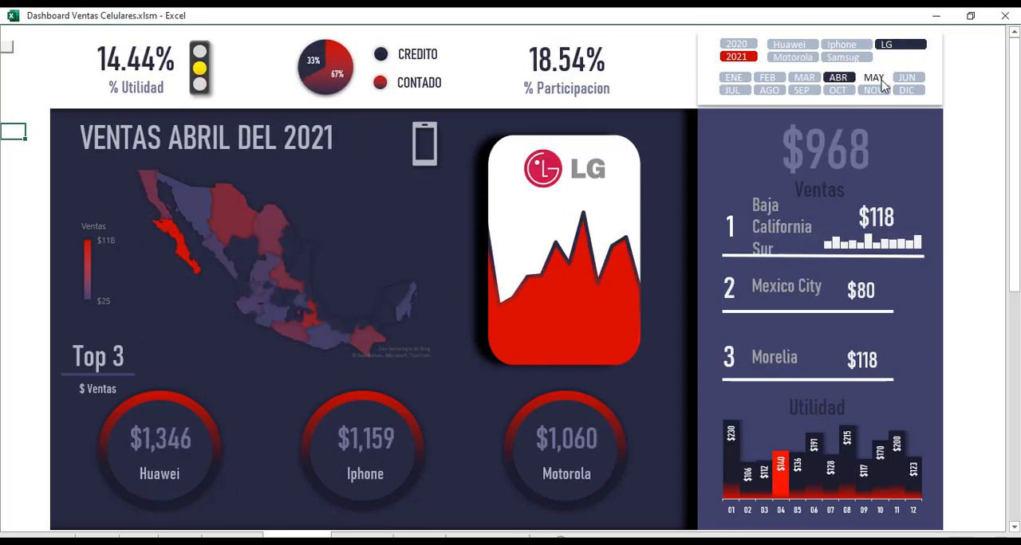
{"action": "left_click", "coordinate": [906, 77]}
{"action": "left_click", "coordinate": [789, 45]}
{"action": "left_click", "coordinate": [792, 57]}
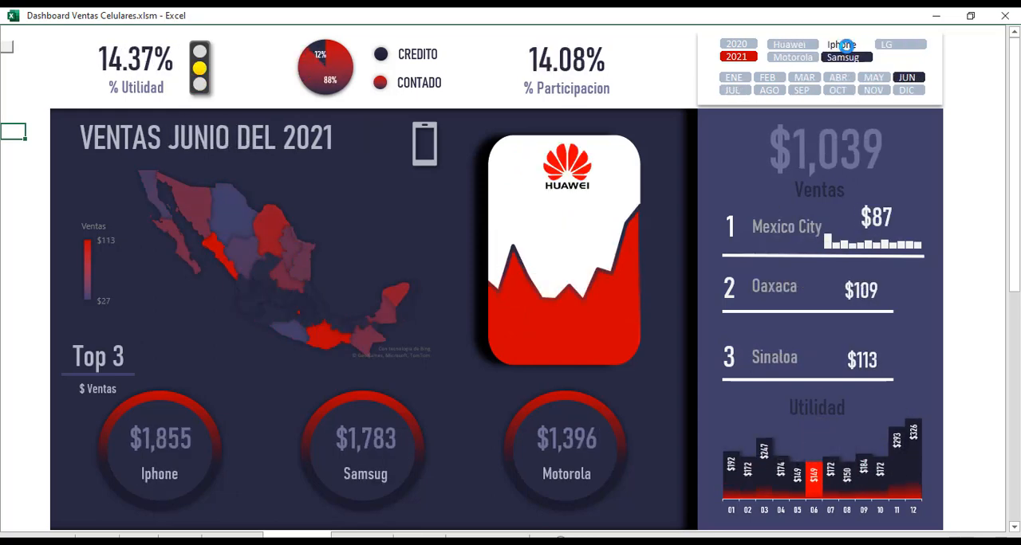